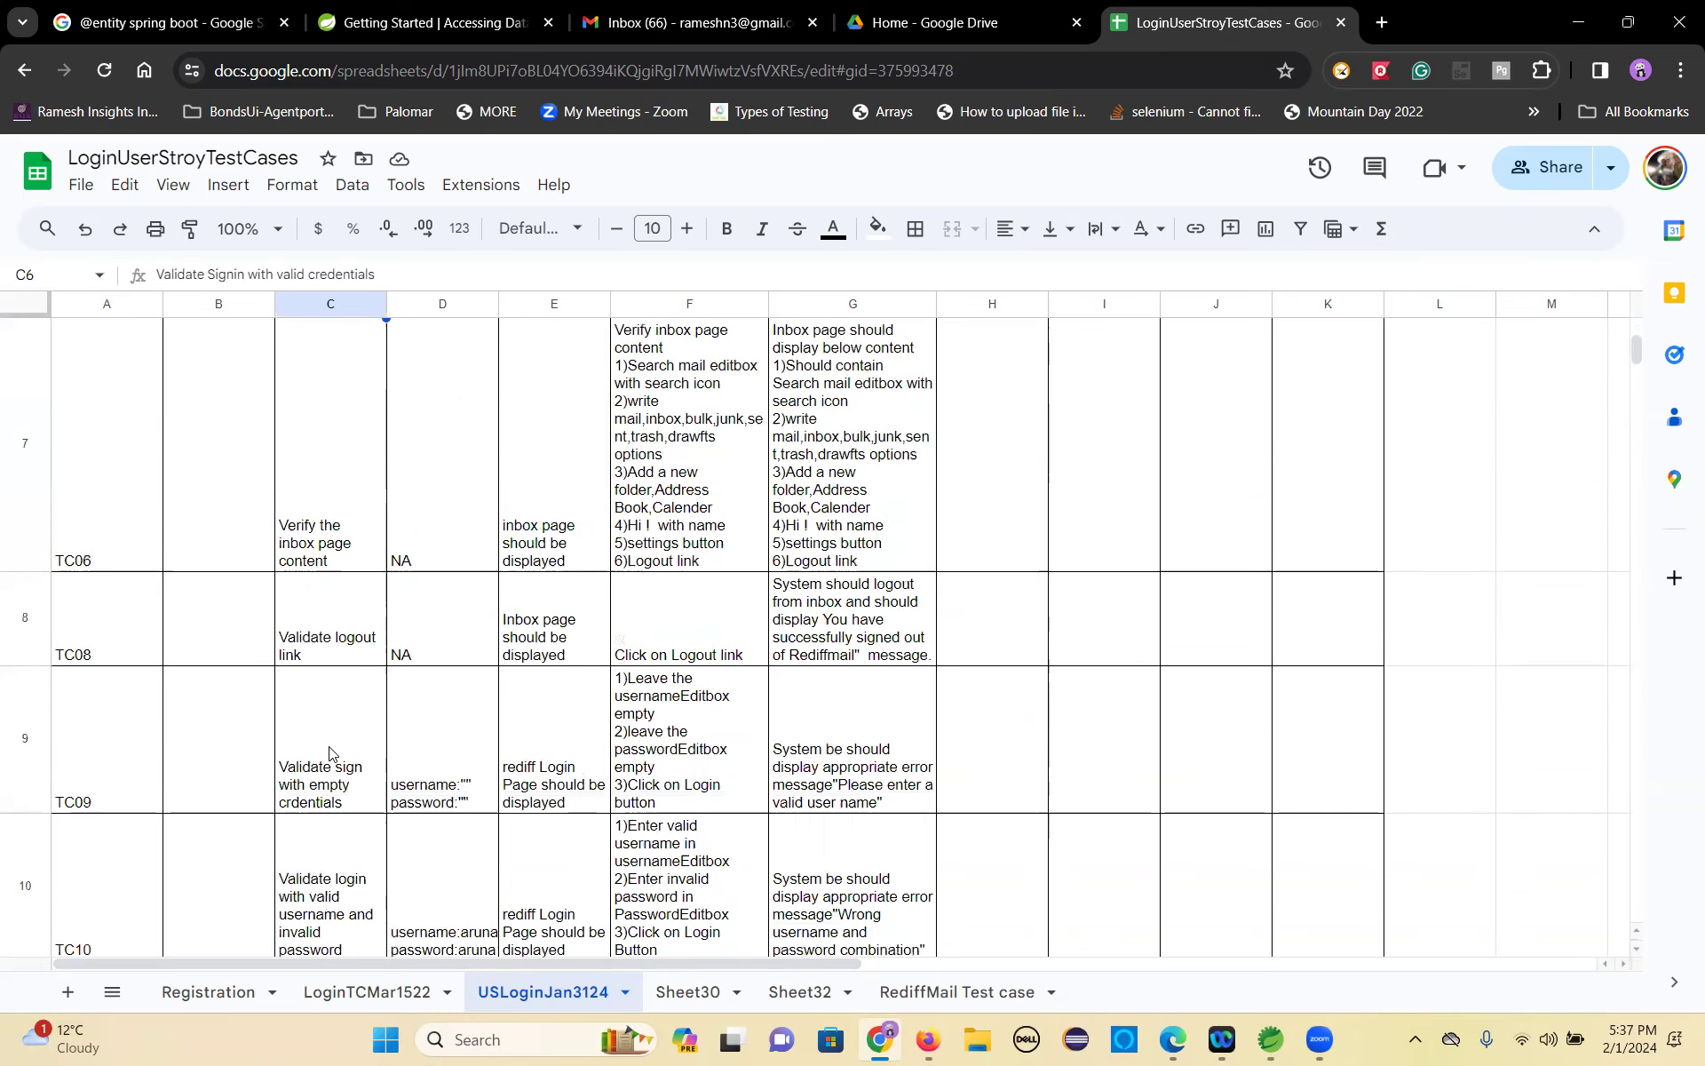
Reword TC05's expected result in G6 to 'System should navigate to Example loggedin homepage'
scroll(343, 643, "up", 3)
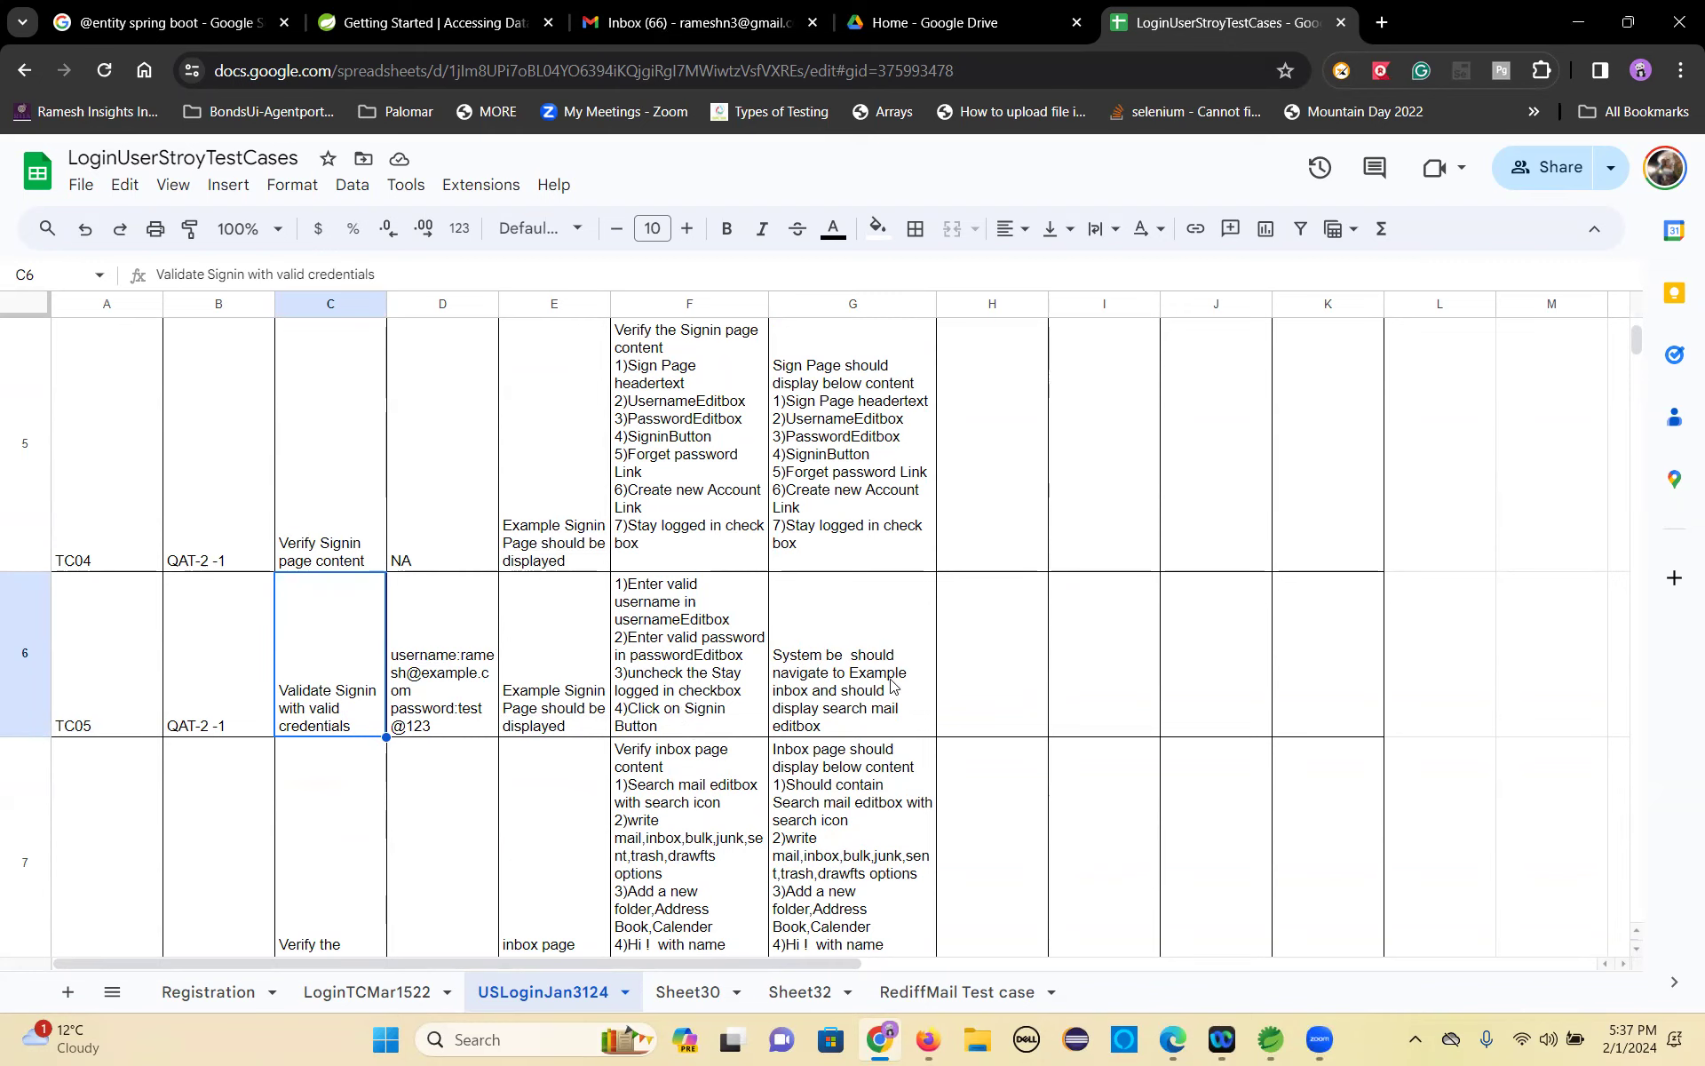
double_click(841, 677)
left_click(842, 583)
key("BackSpace")
key("BackSpace")
key("BackSpace")
key("BackSpace")
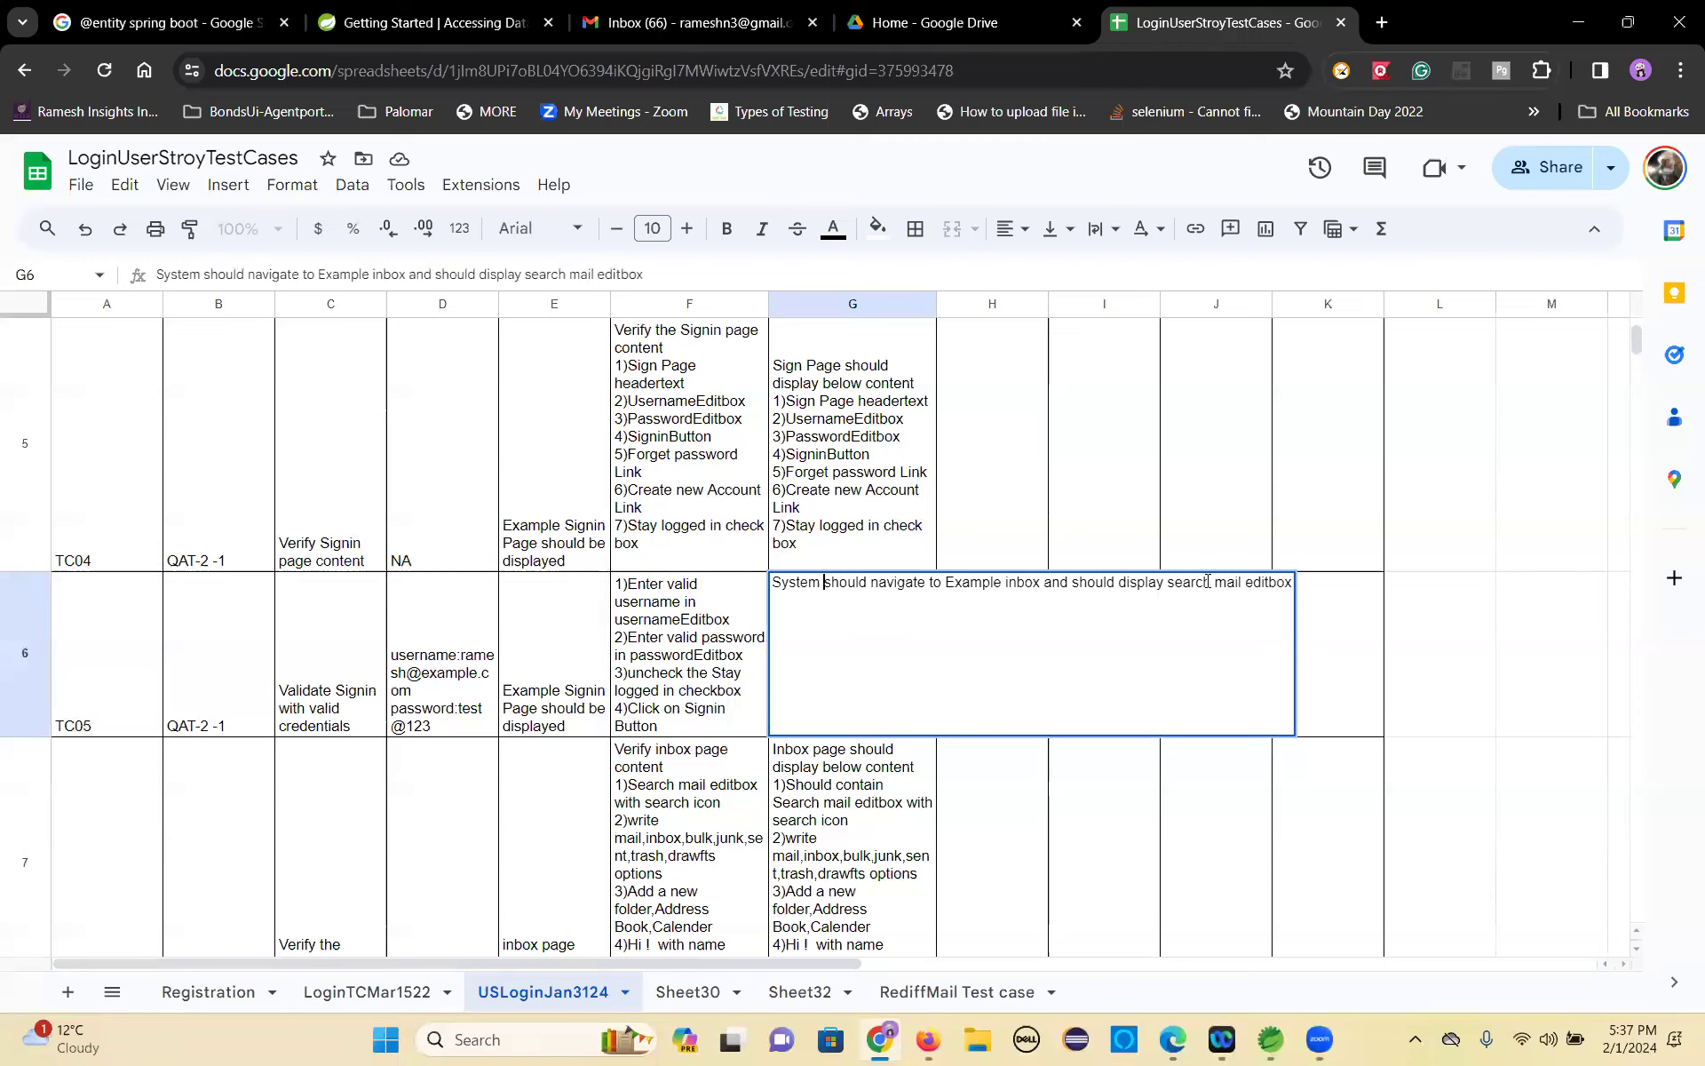
left_click_drag(1215, 583, 1074, 586)
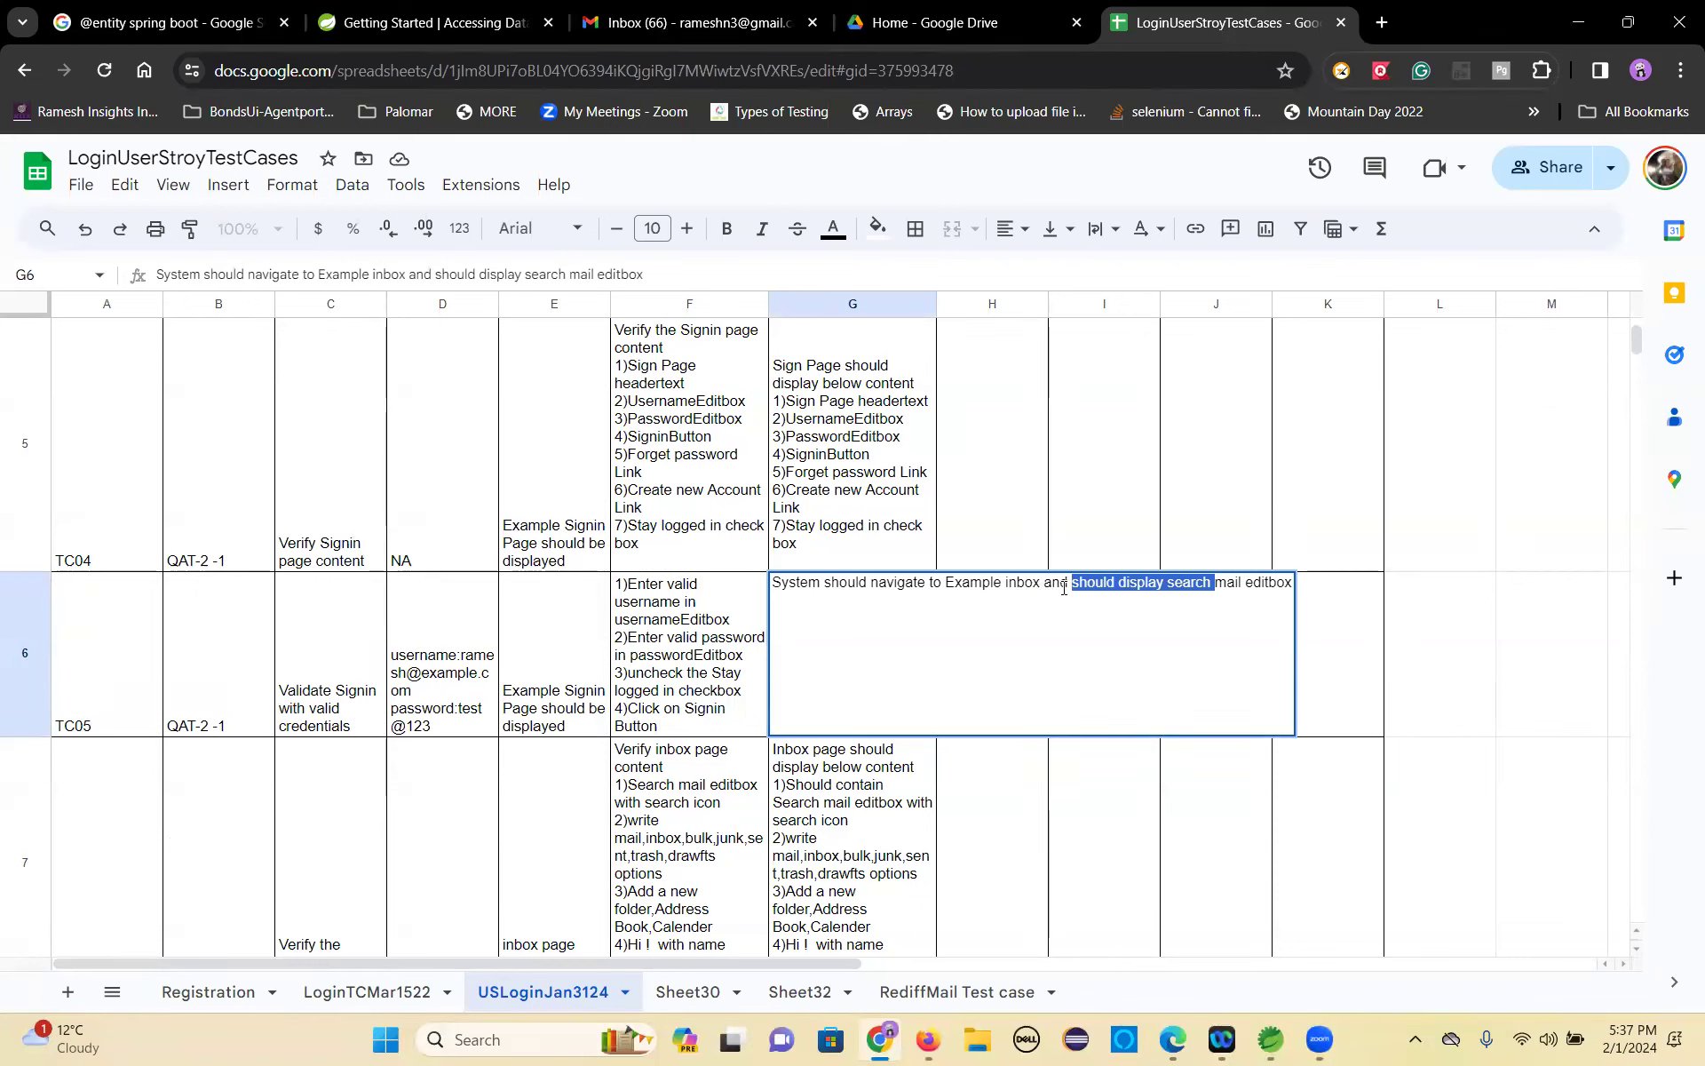
key("BackSpace")
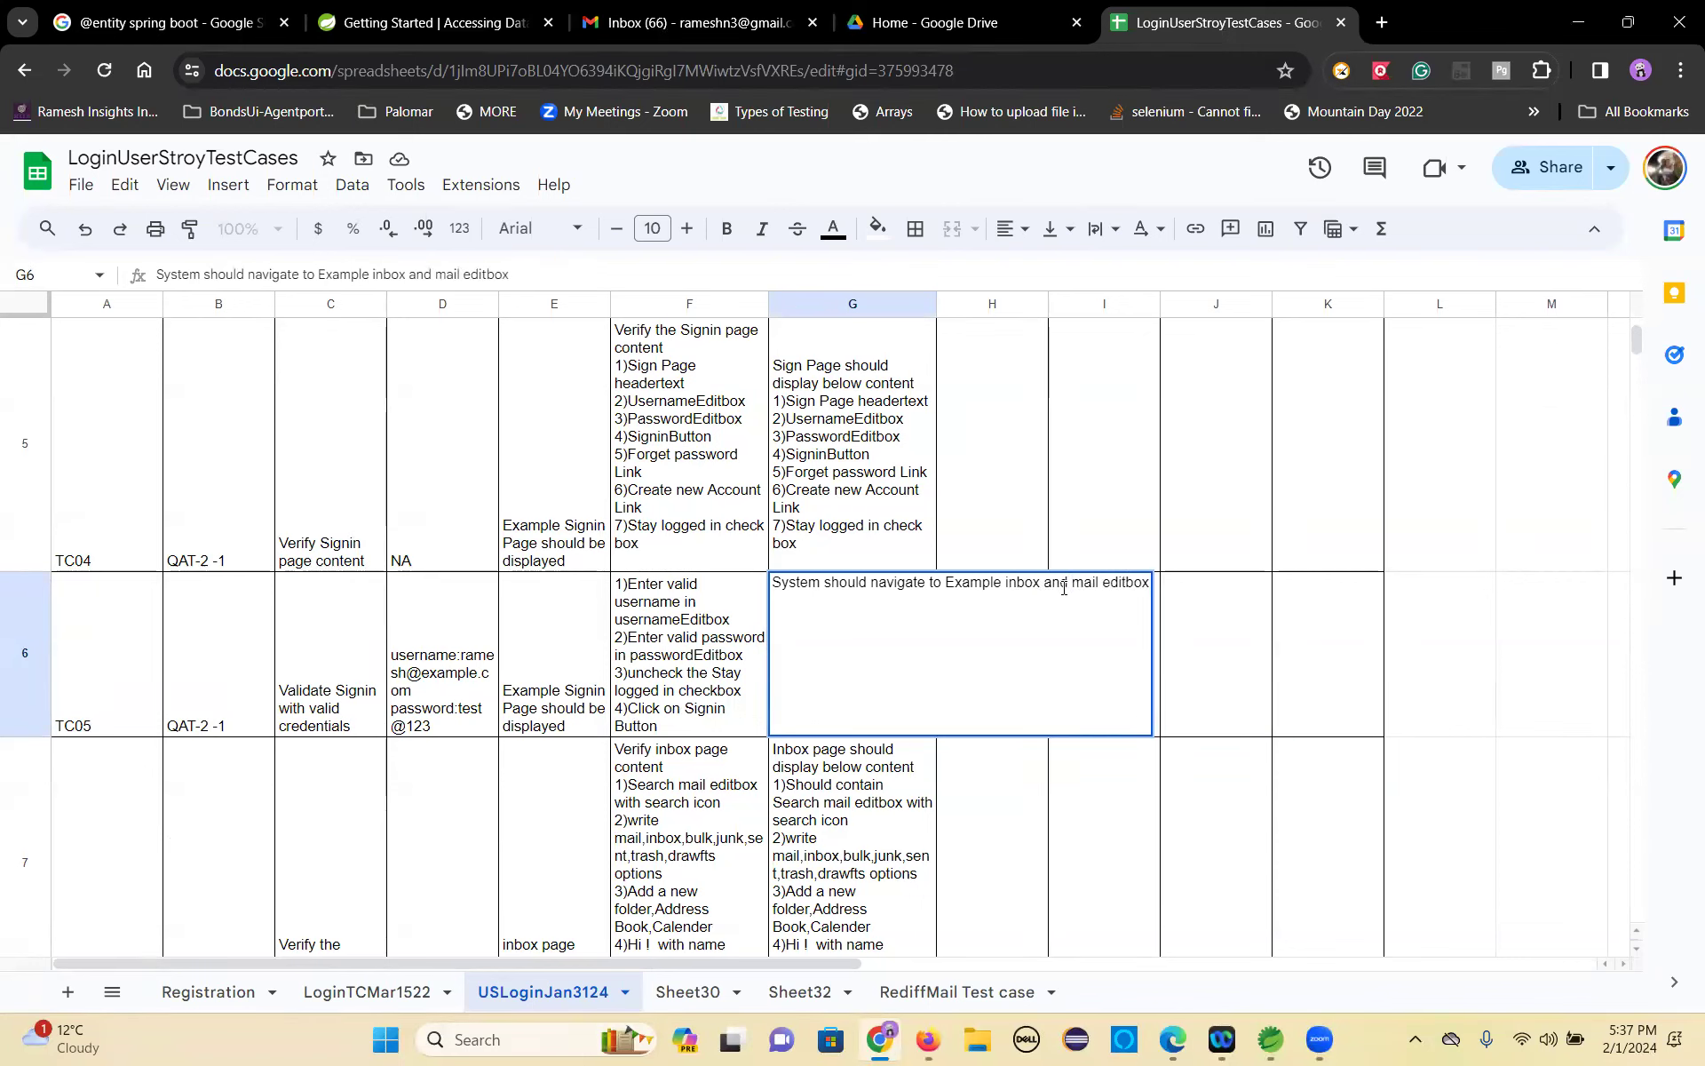
key("shift+Right")
key("shift+Right")
key("shift+Right")
key("shift+Right")
key("shift+Right")
key("shift+Right")
key("shift+Right")
key("shift+Right")
key("shift+Right")
key("shift+Right")
key("shift+Right")
key("shift+Right")
key("BackSpace")
key("BackSpace")
key("BackSpace")
key("BackSpace")
key("BackSpace")
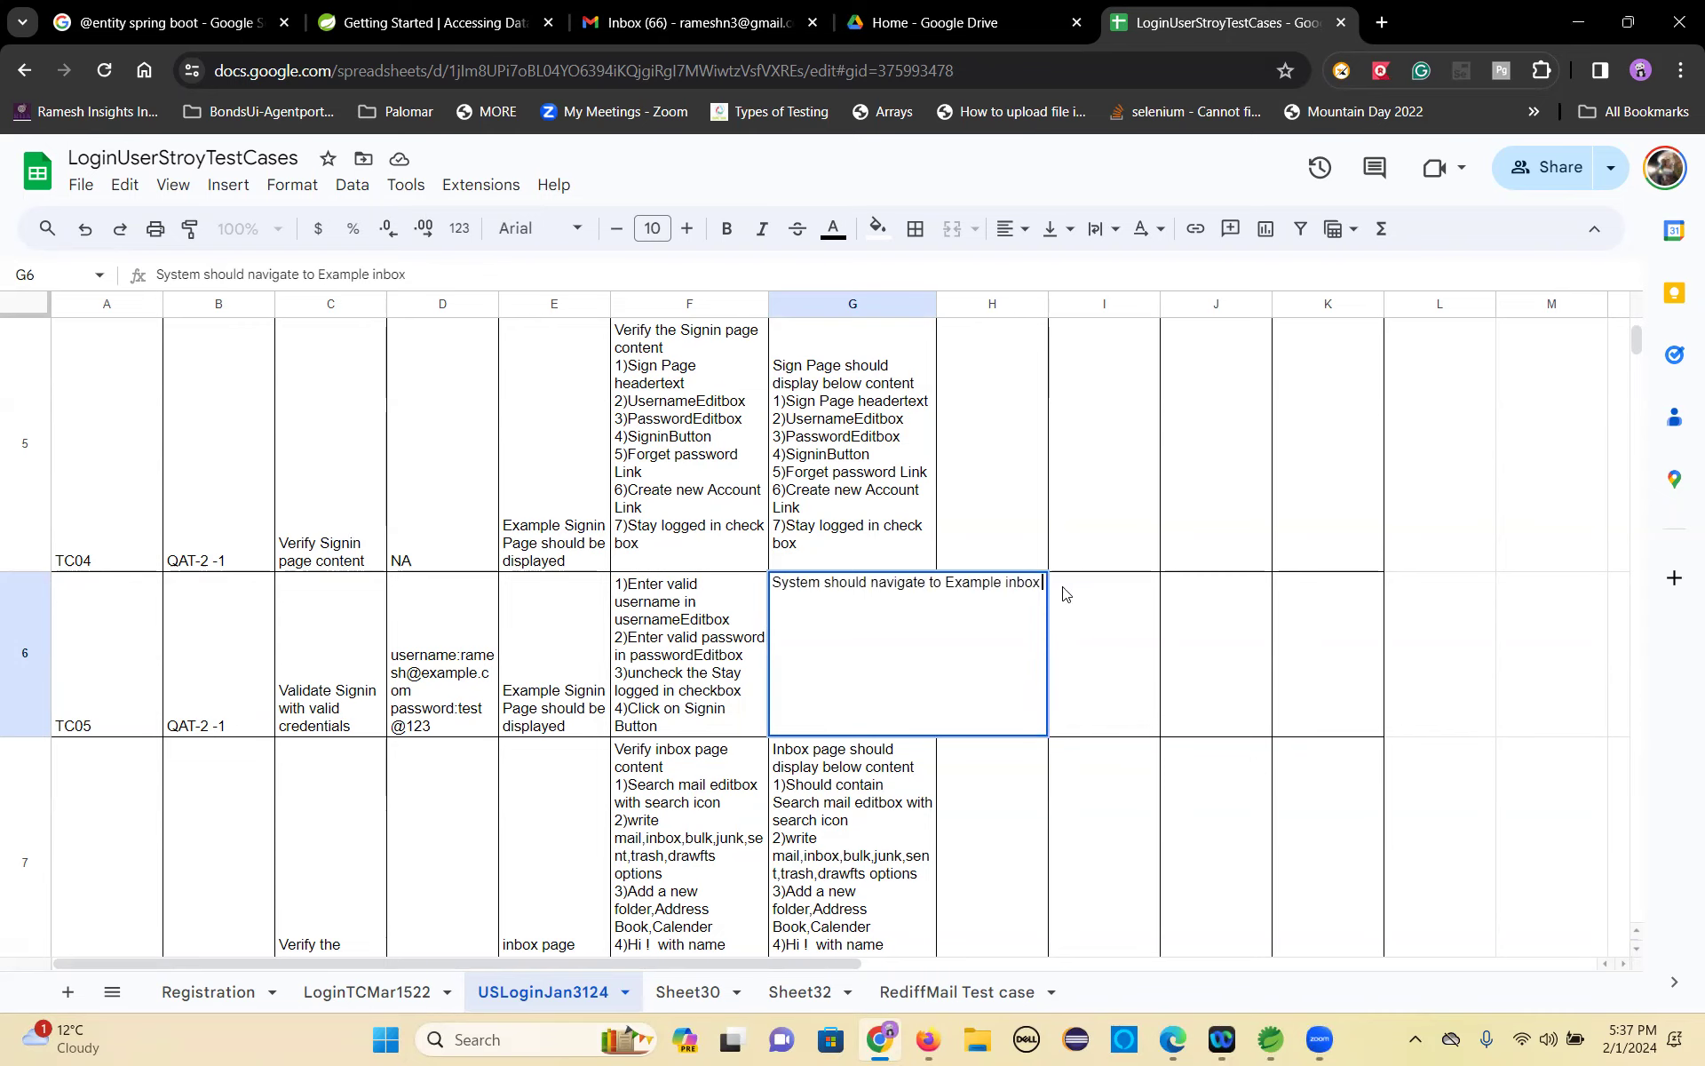
key("BackSpace")
key("BackSpace")
key("BackSpace")
key("BackSpace")
key("BackSpace")
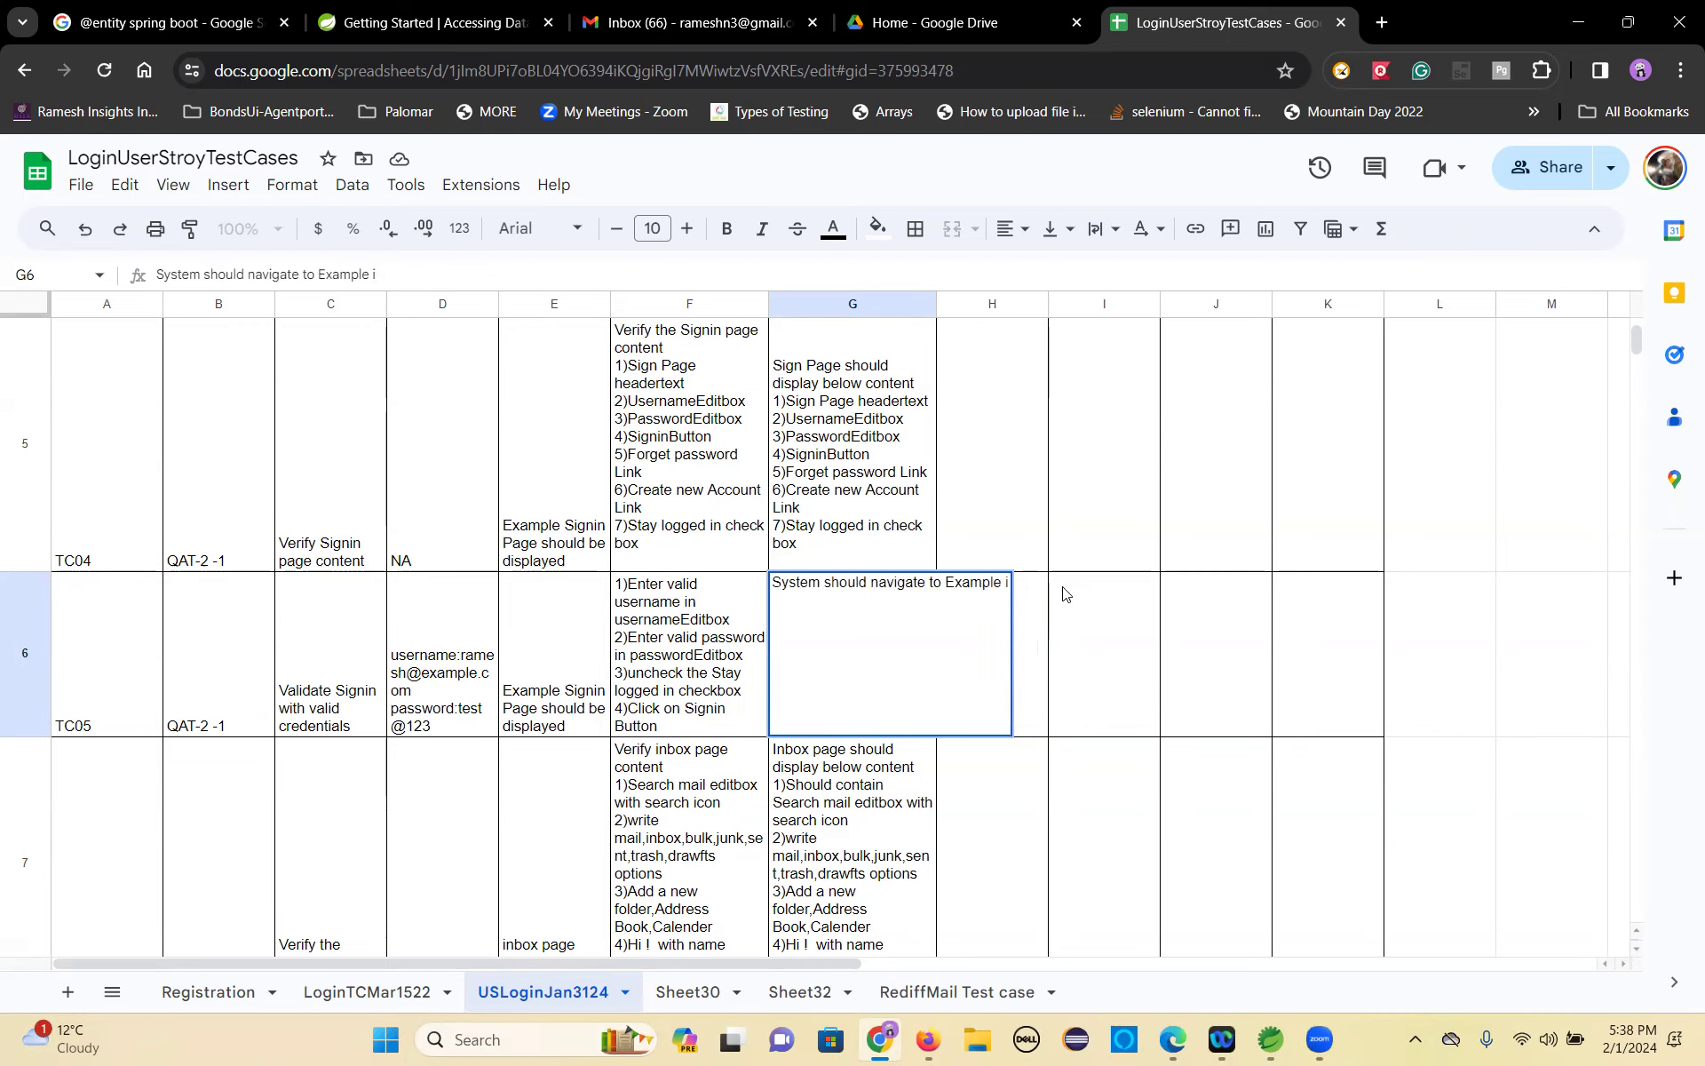
type("logg")
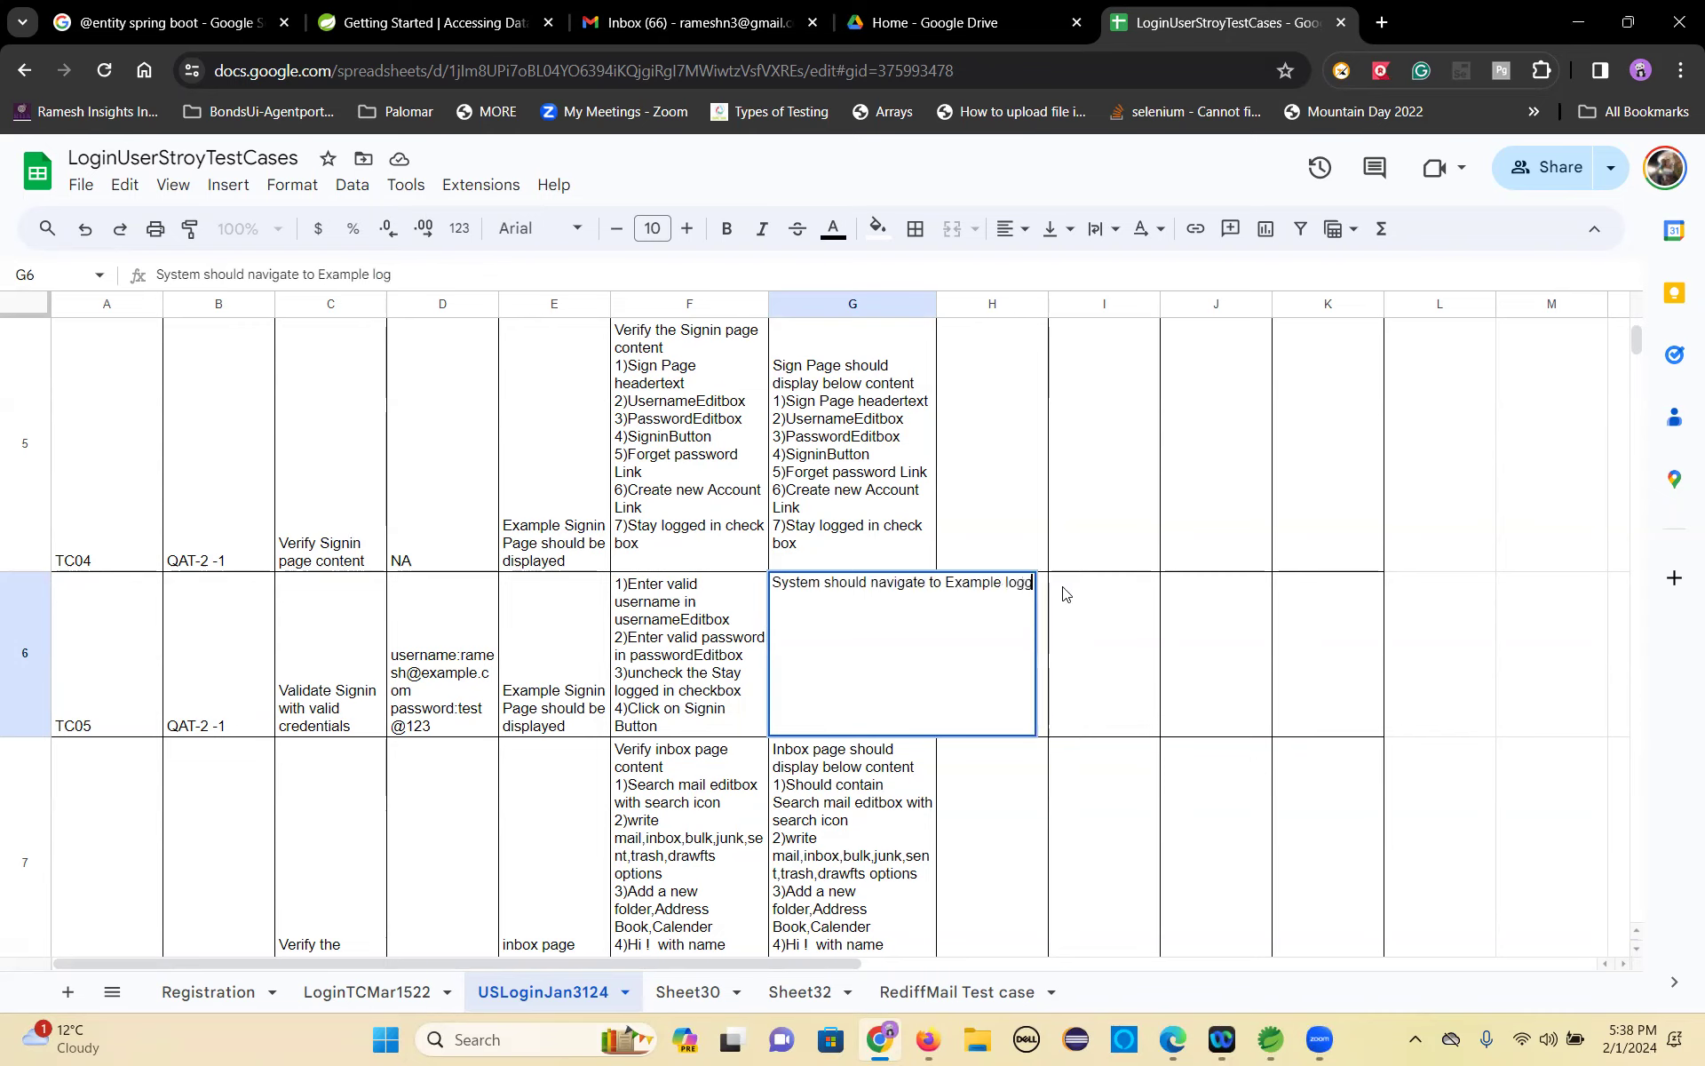
type("edin home")
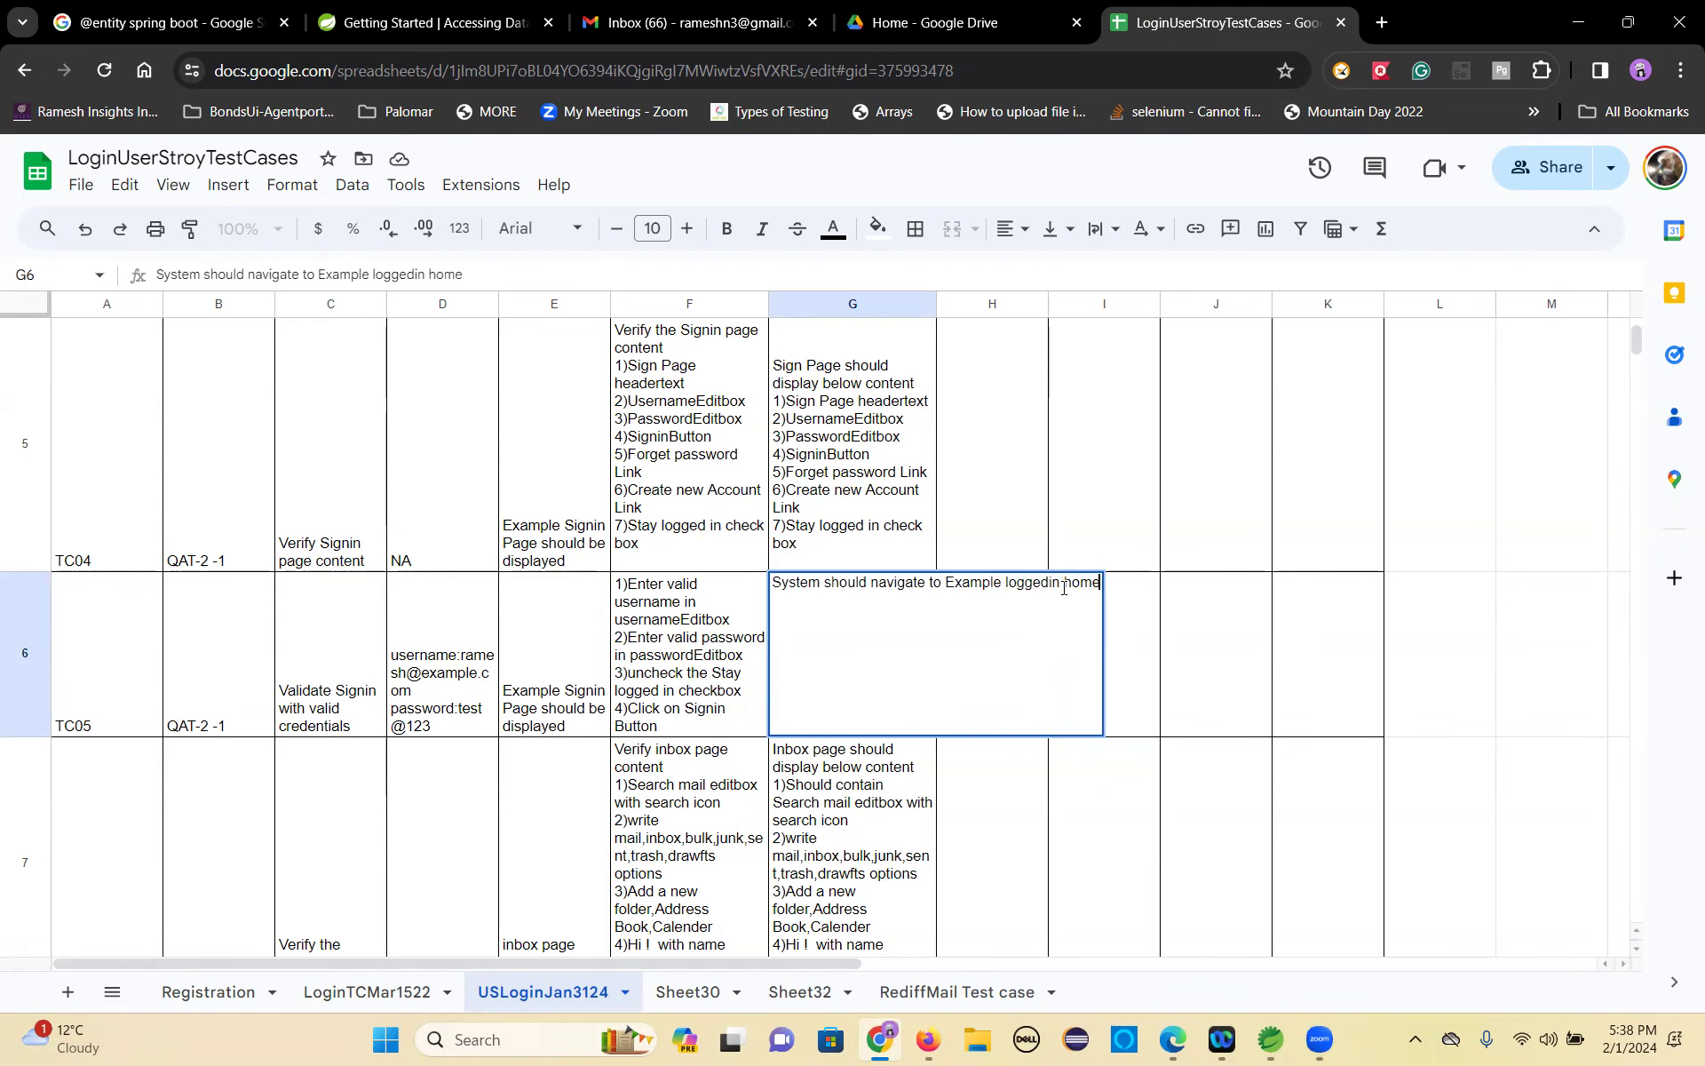
type("page")
key("Return")
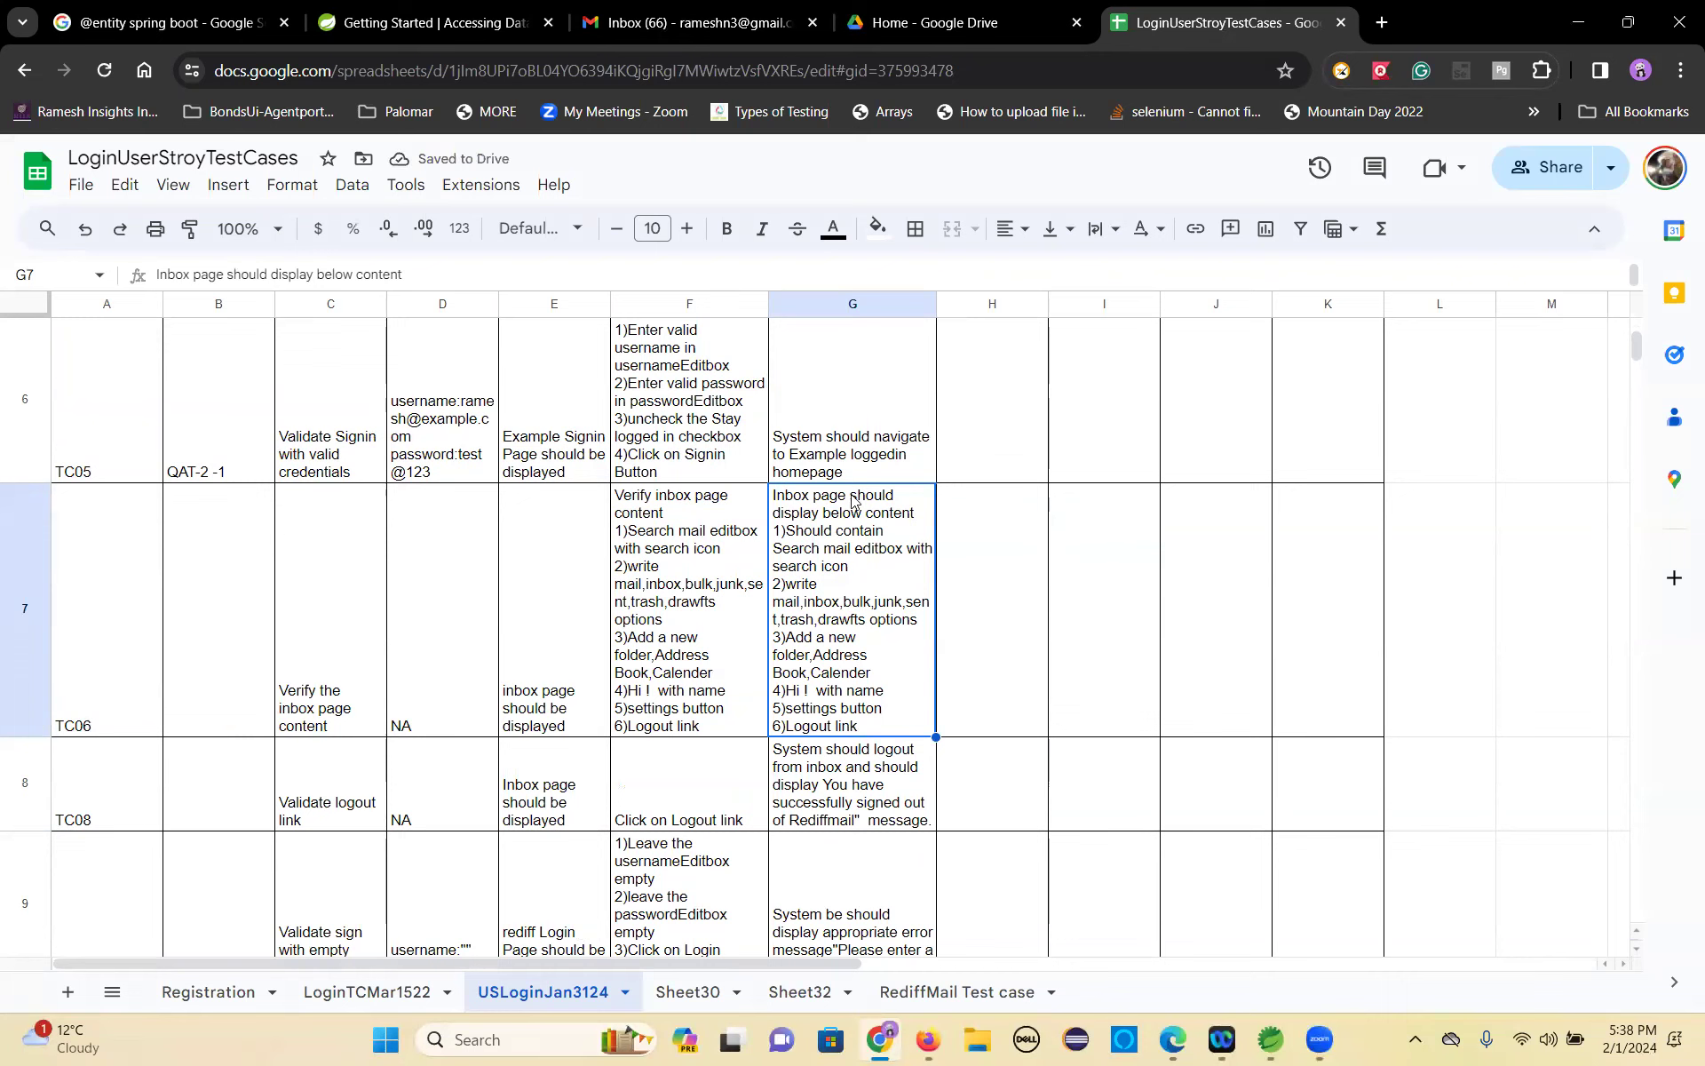
key("Up")
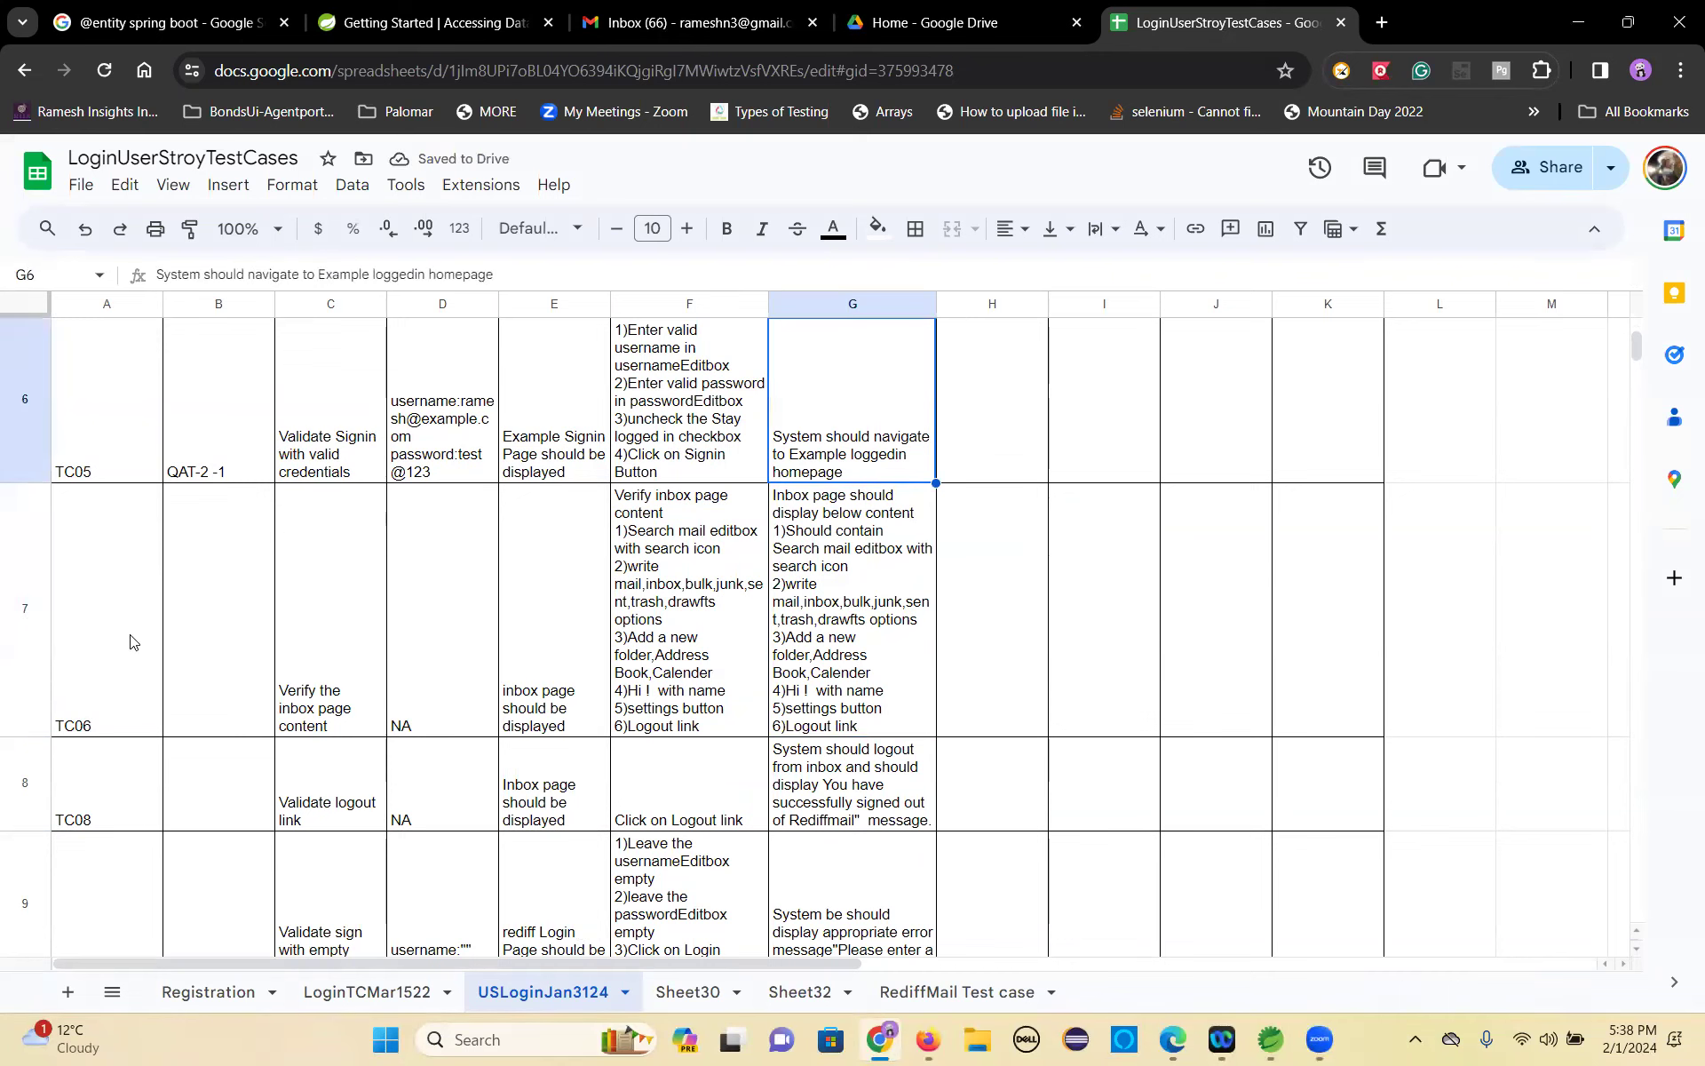
Replace TC06's description in C7 with 'Validate the stay logged in checkbox with valid credentials'
left_click(128, 651)
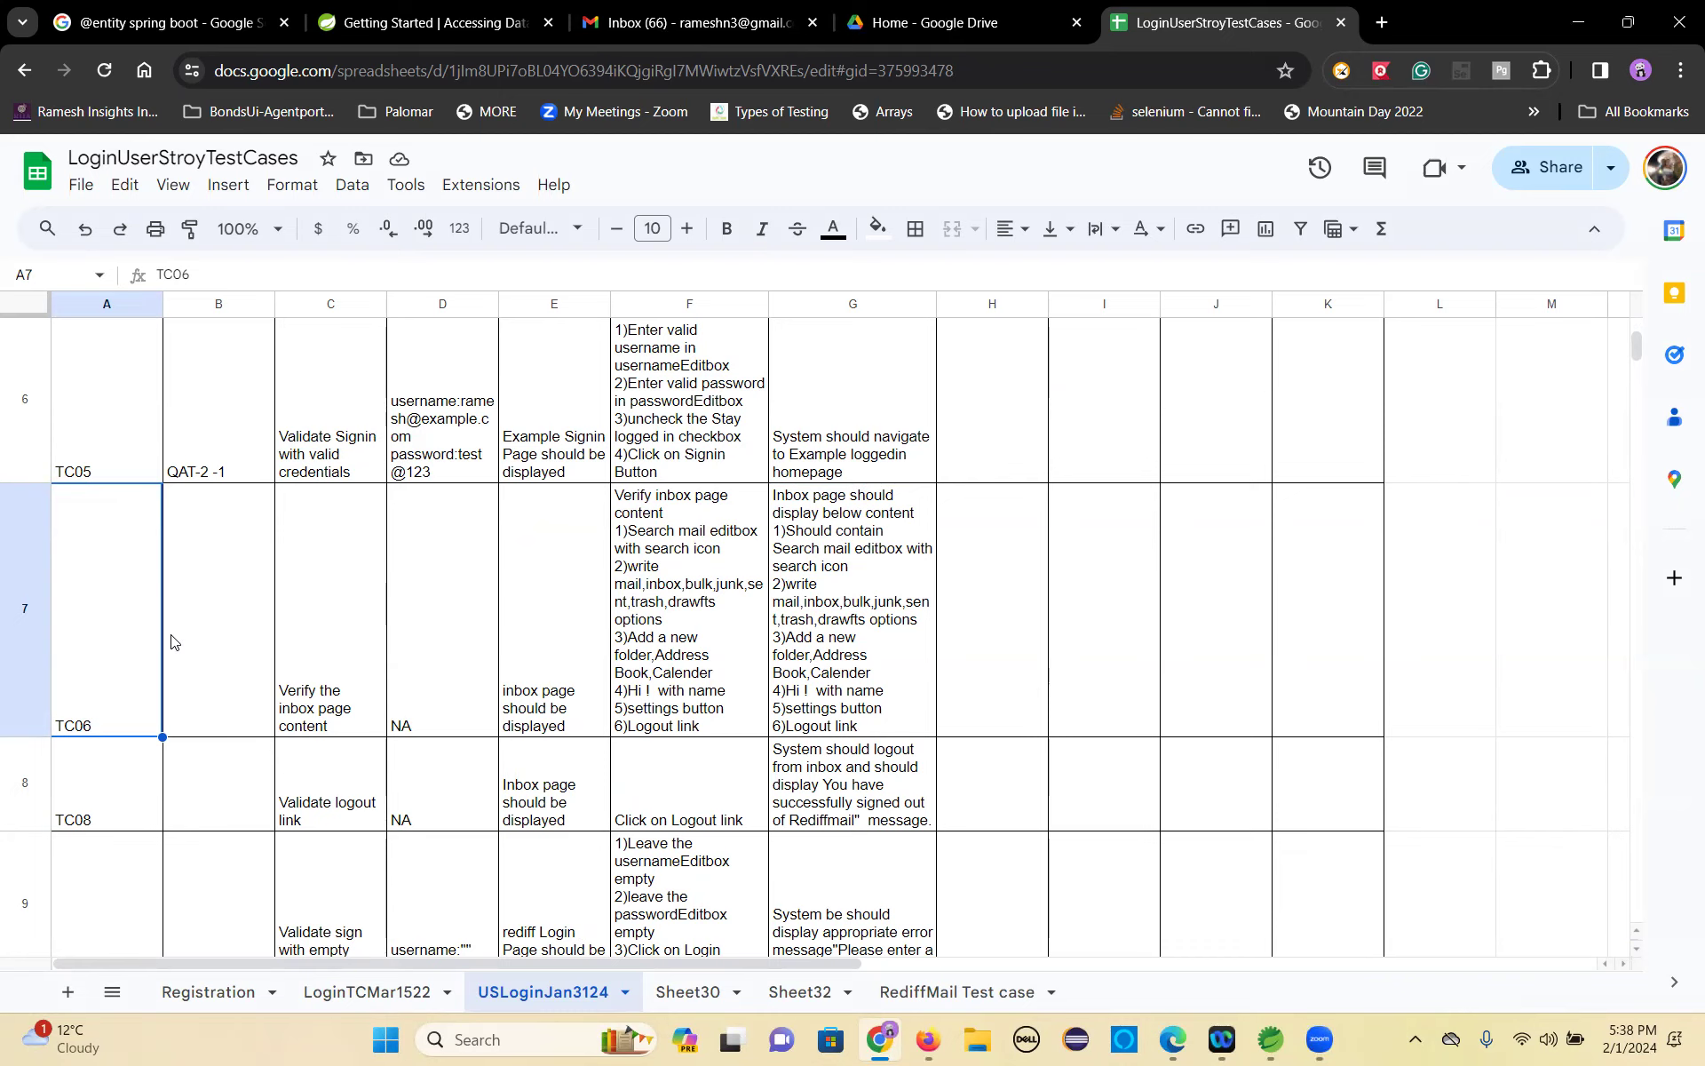
double_click(308, 680)
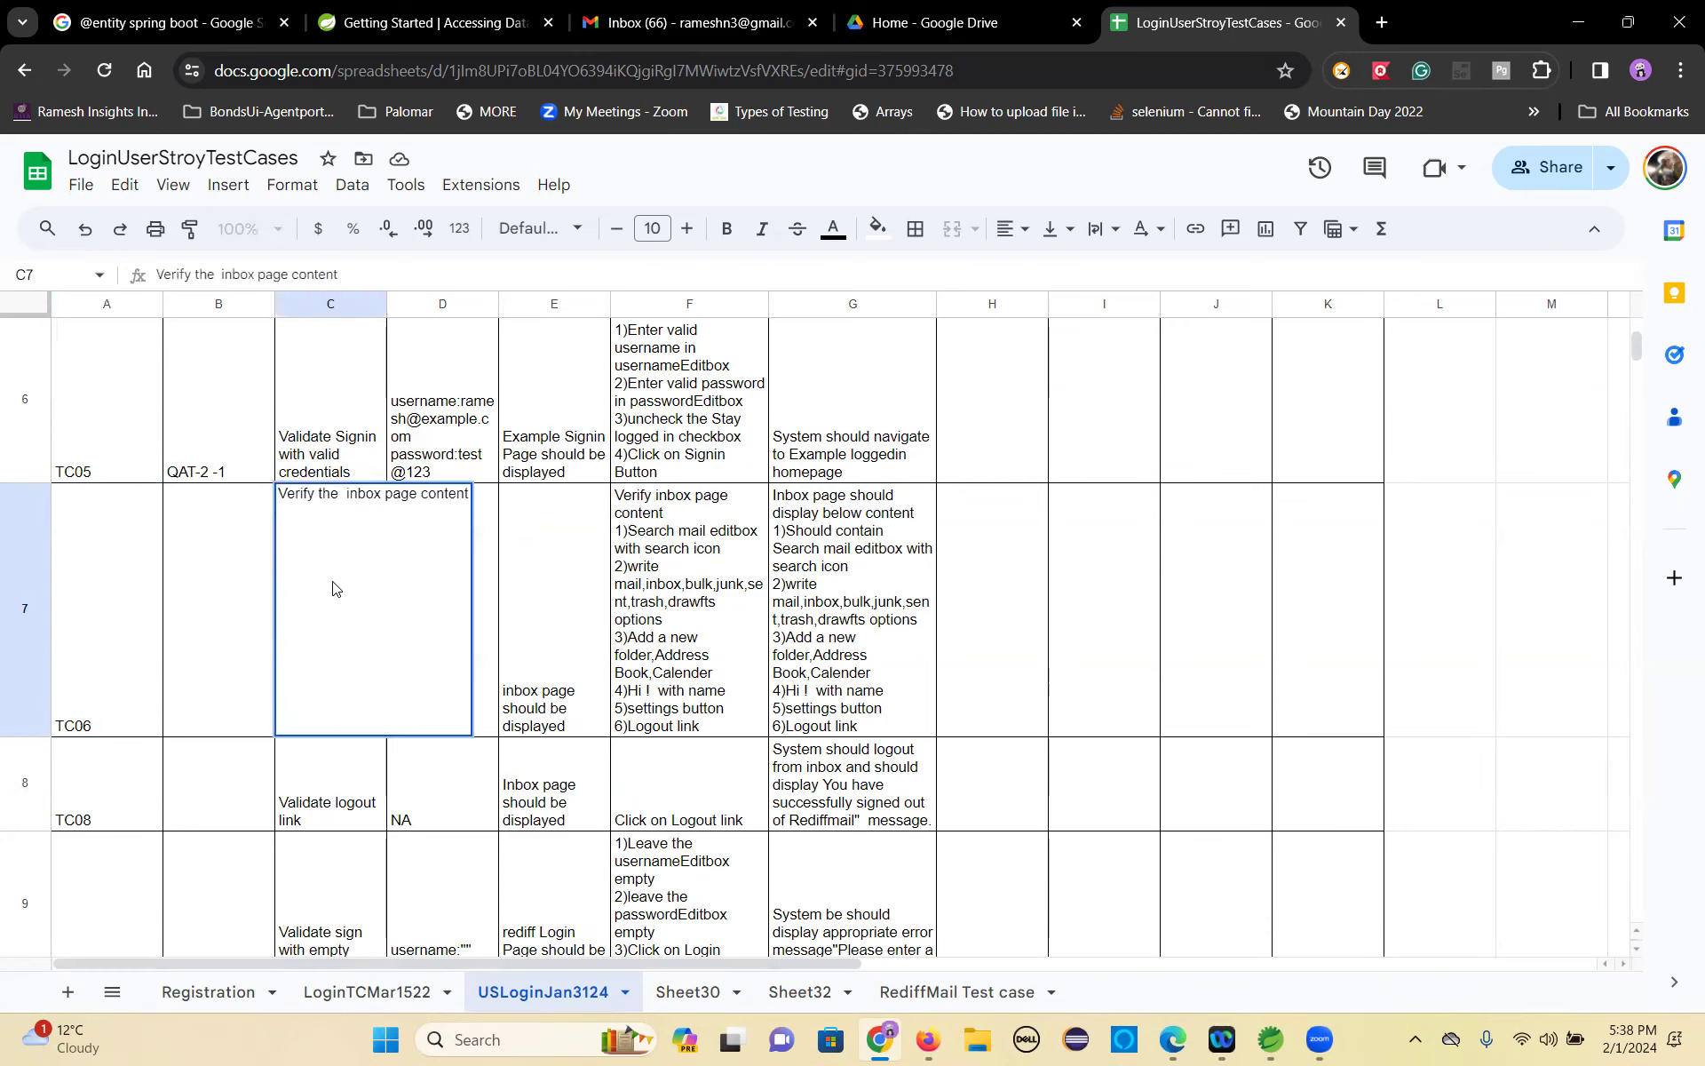
left_click_drag(287, 493, 469, 494)
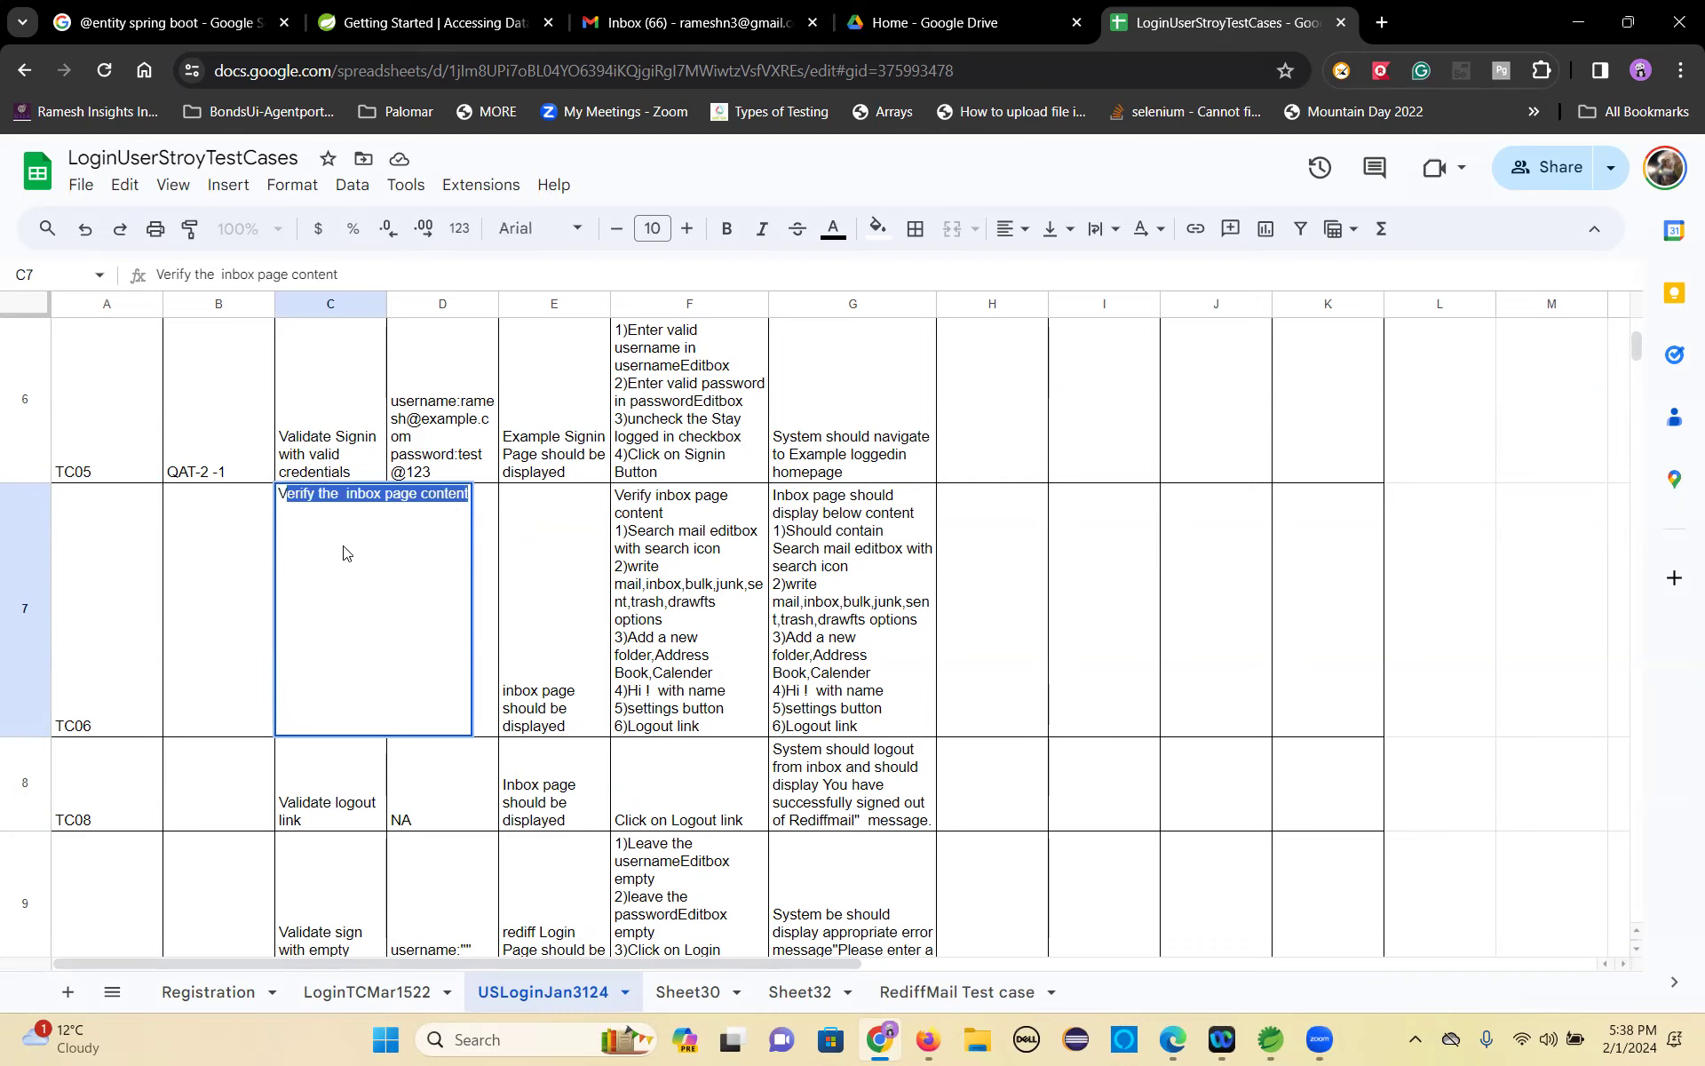
key("BackSpace")
key("BackSpace")
type("Va")
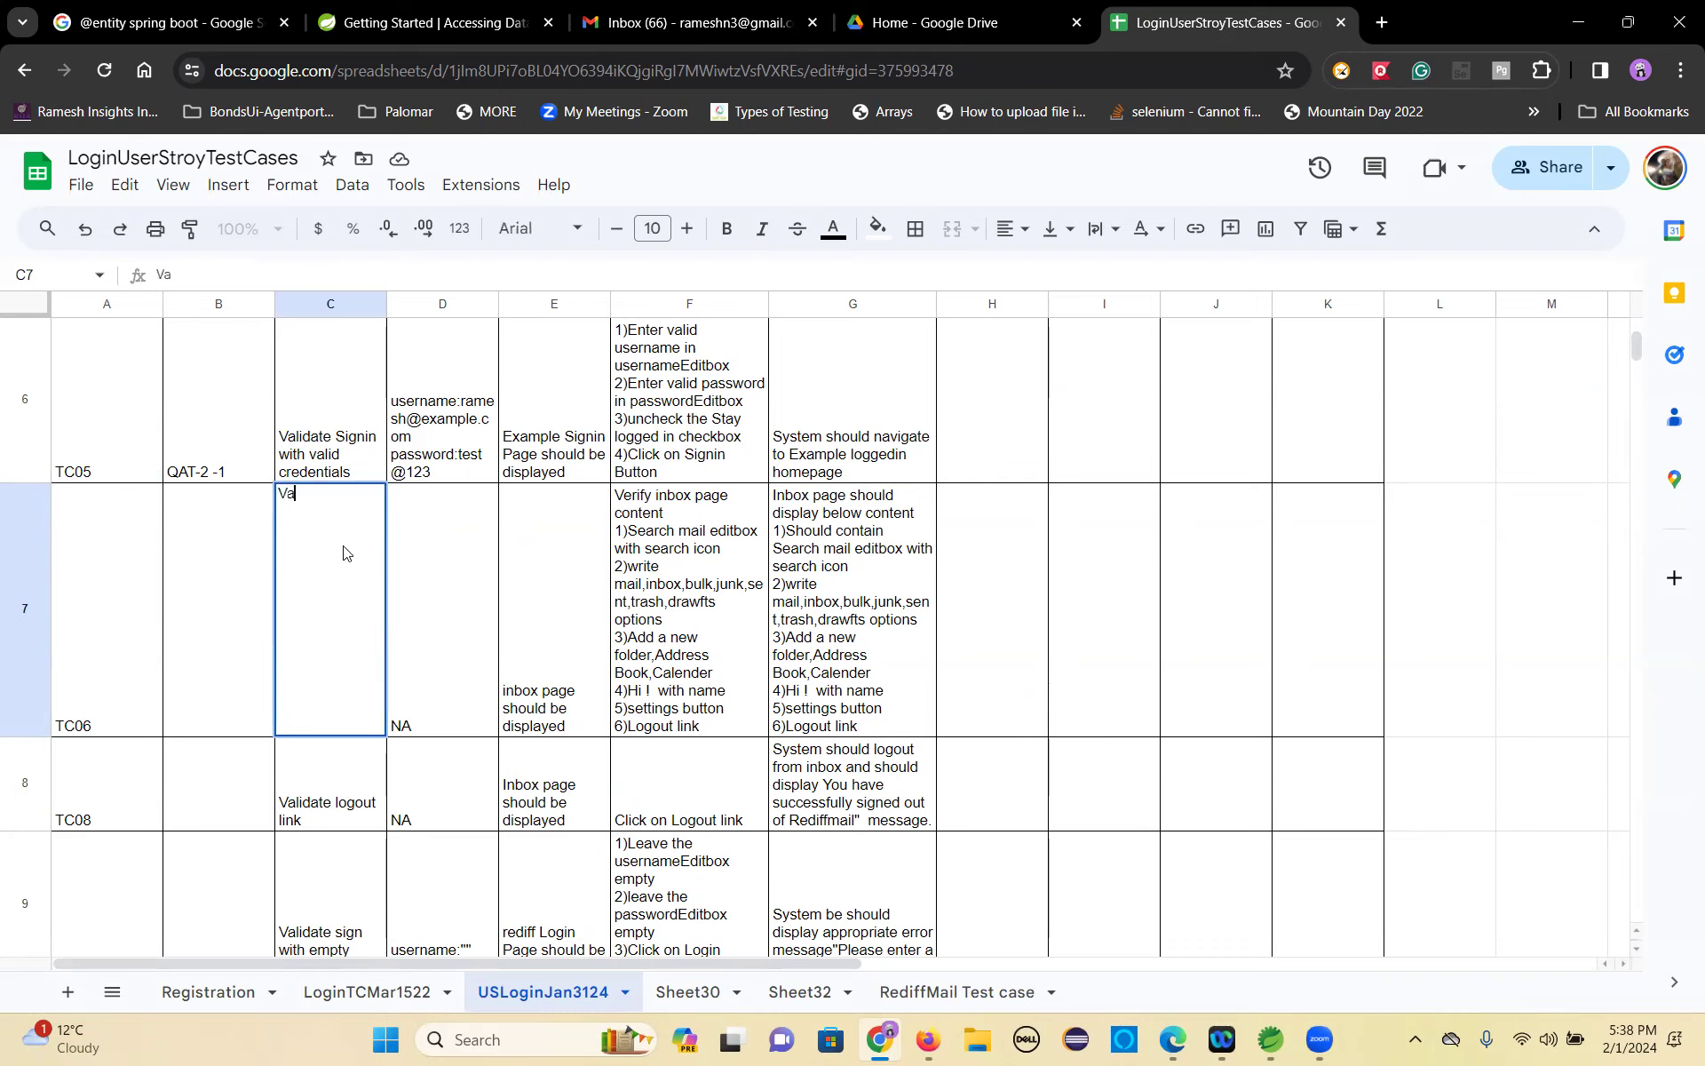
type("lidate the ")
type("stat")
type("y loge")
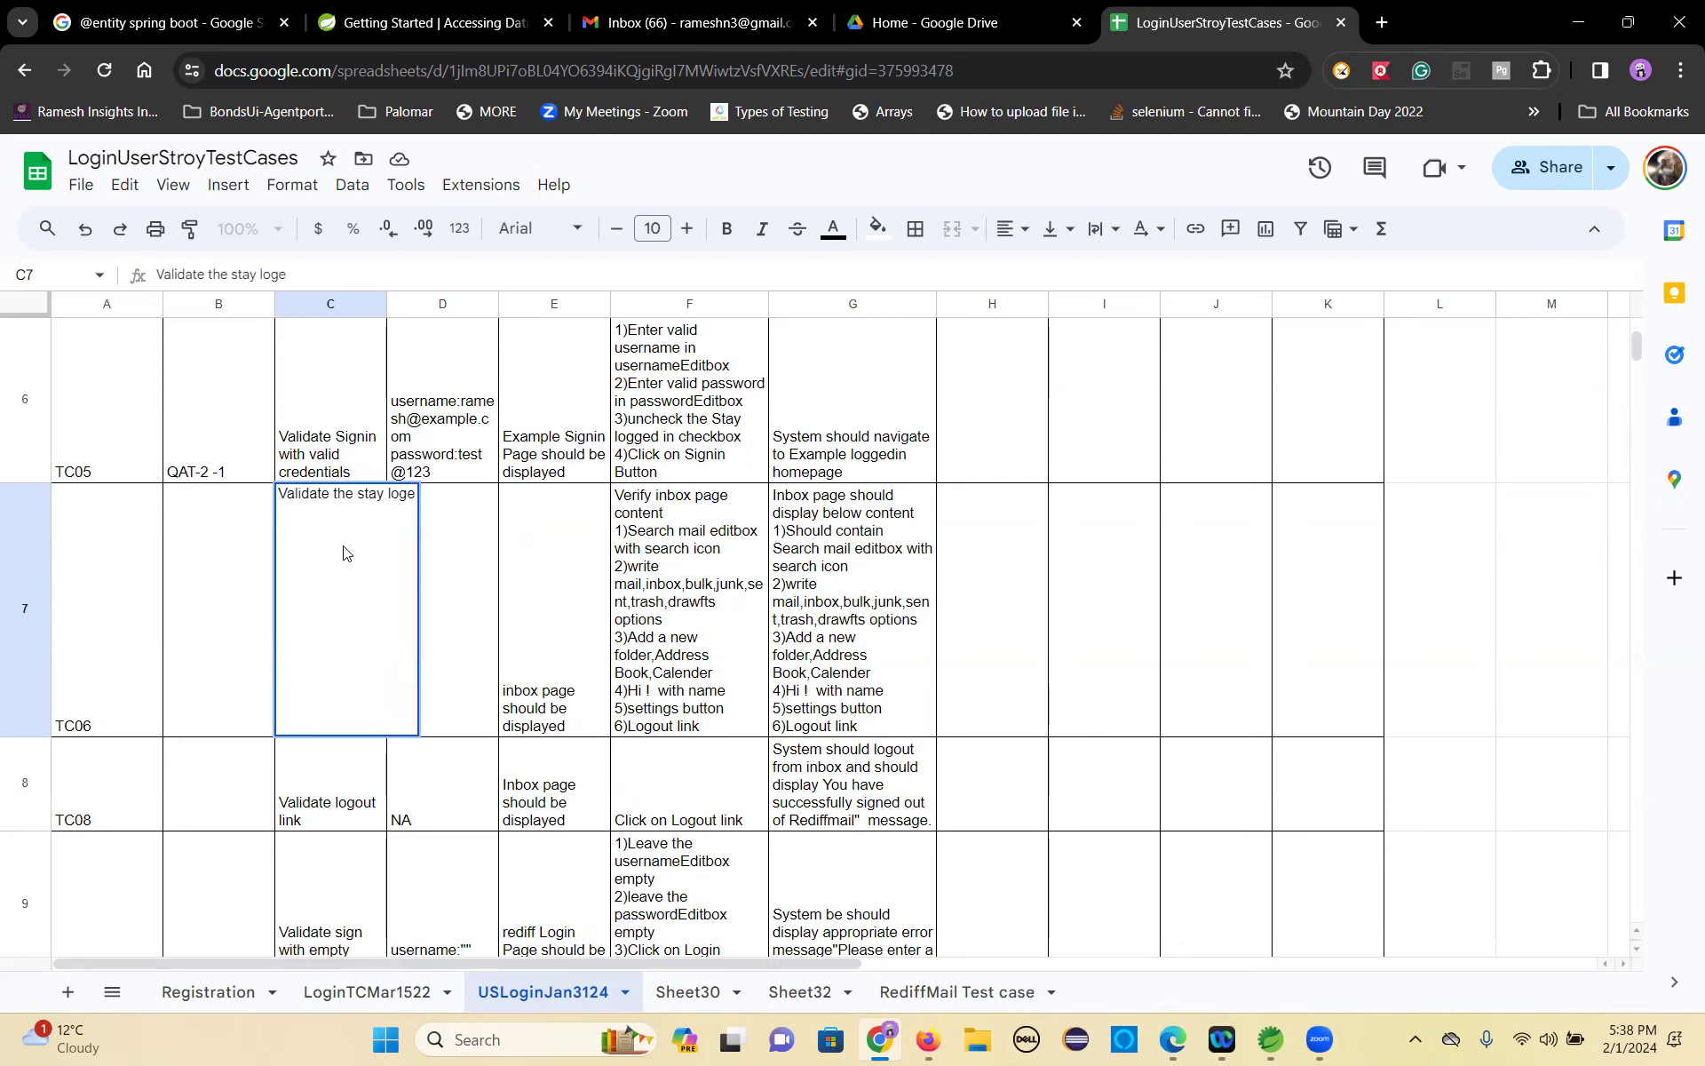
key("BackSpace")
type("ged in check")
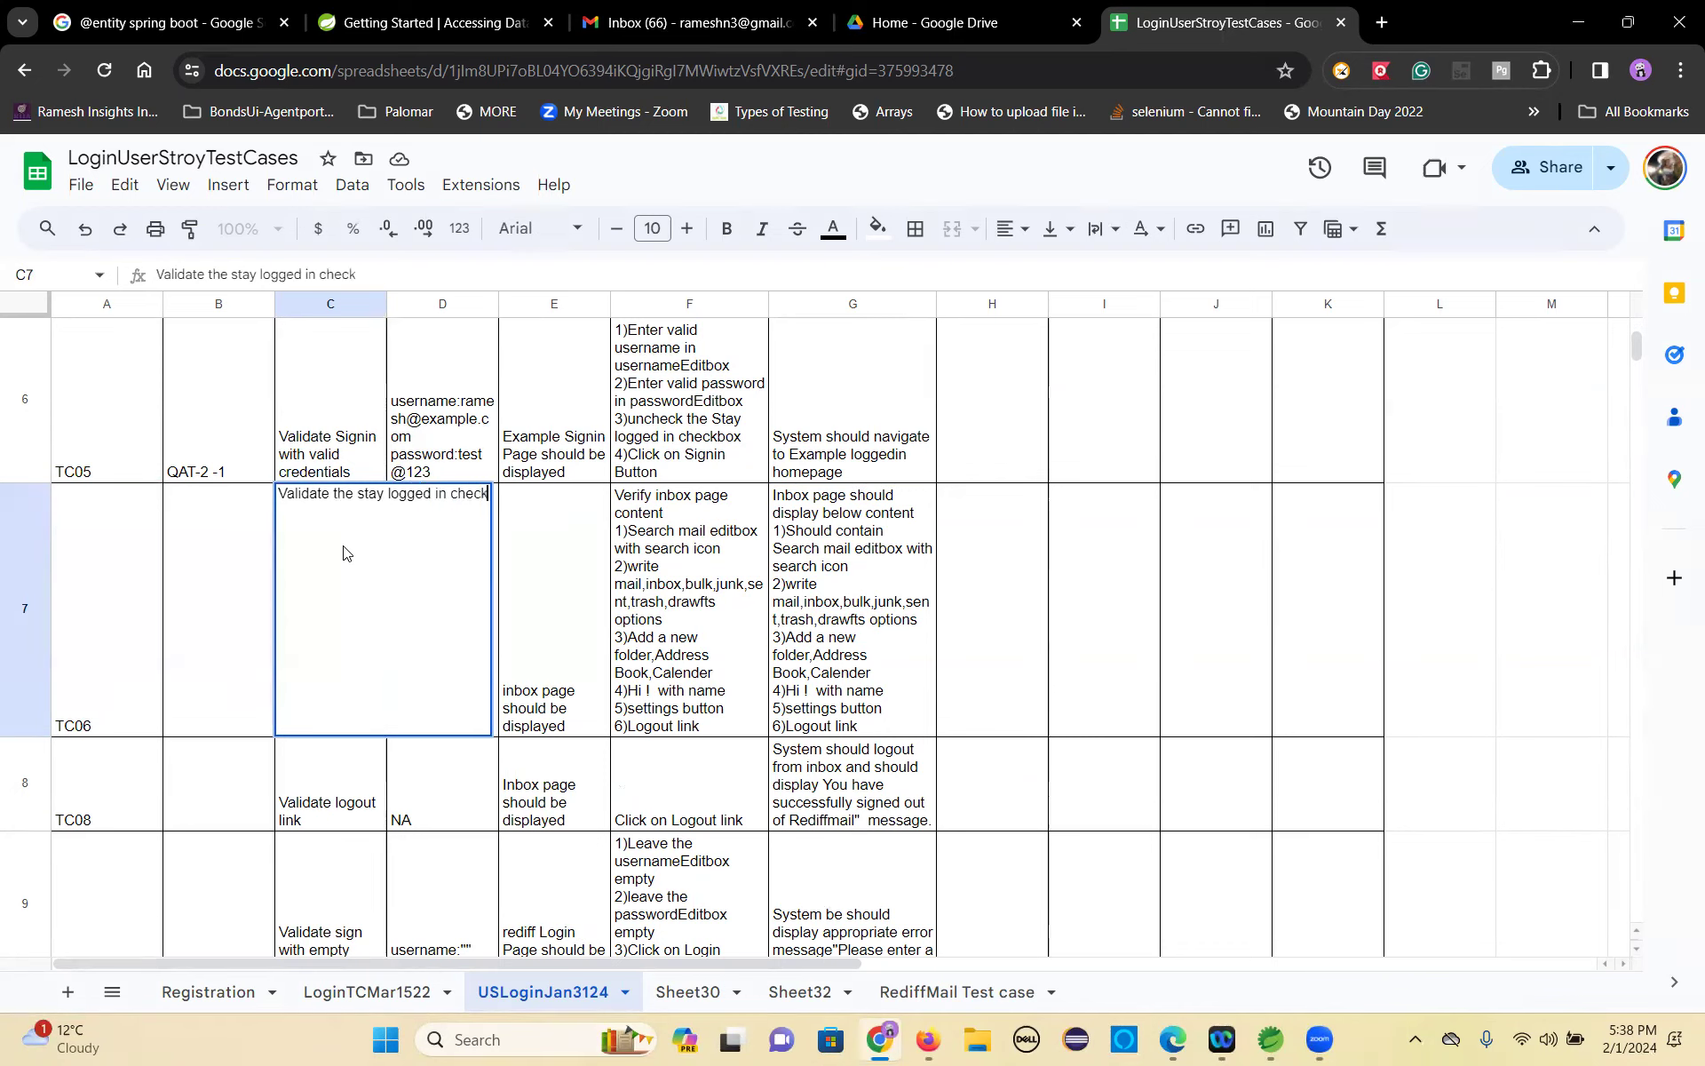
type("box")
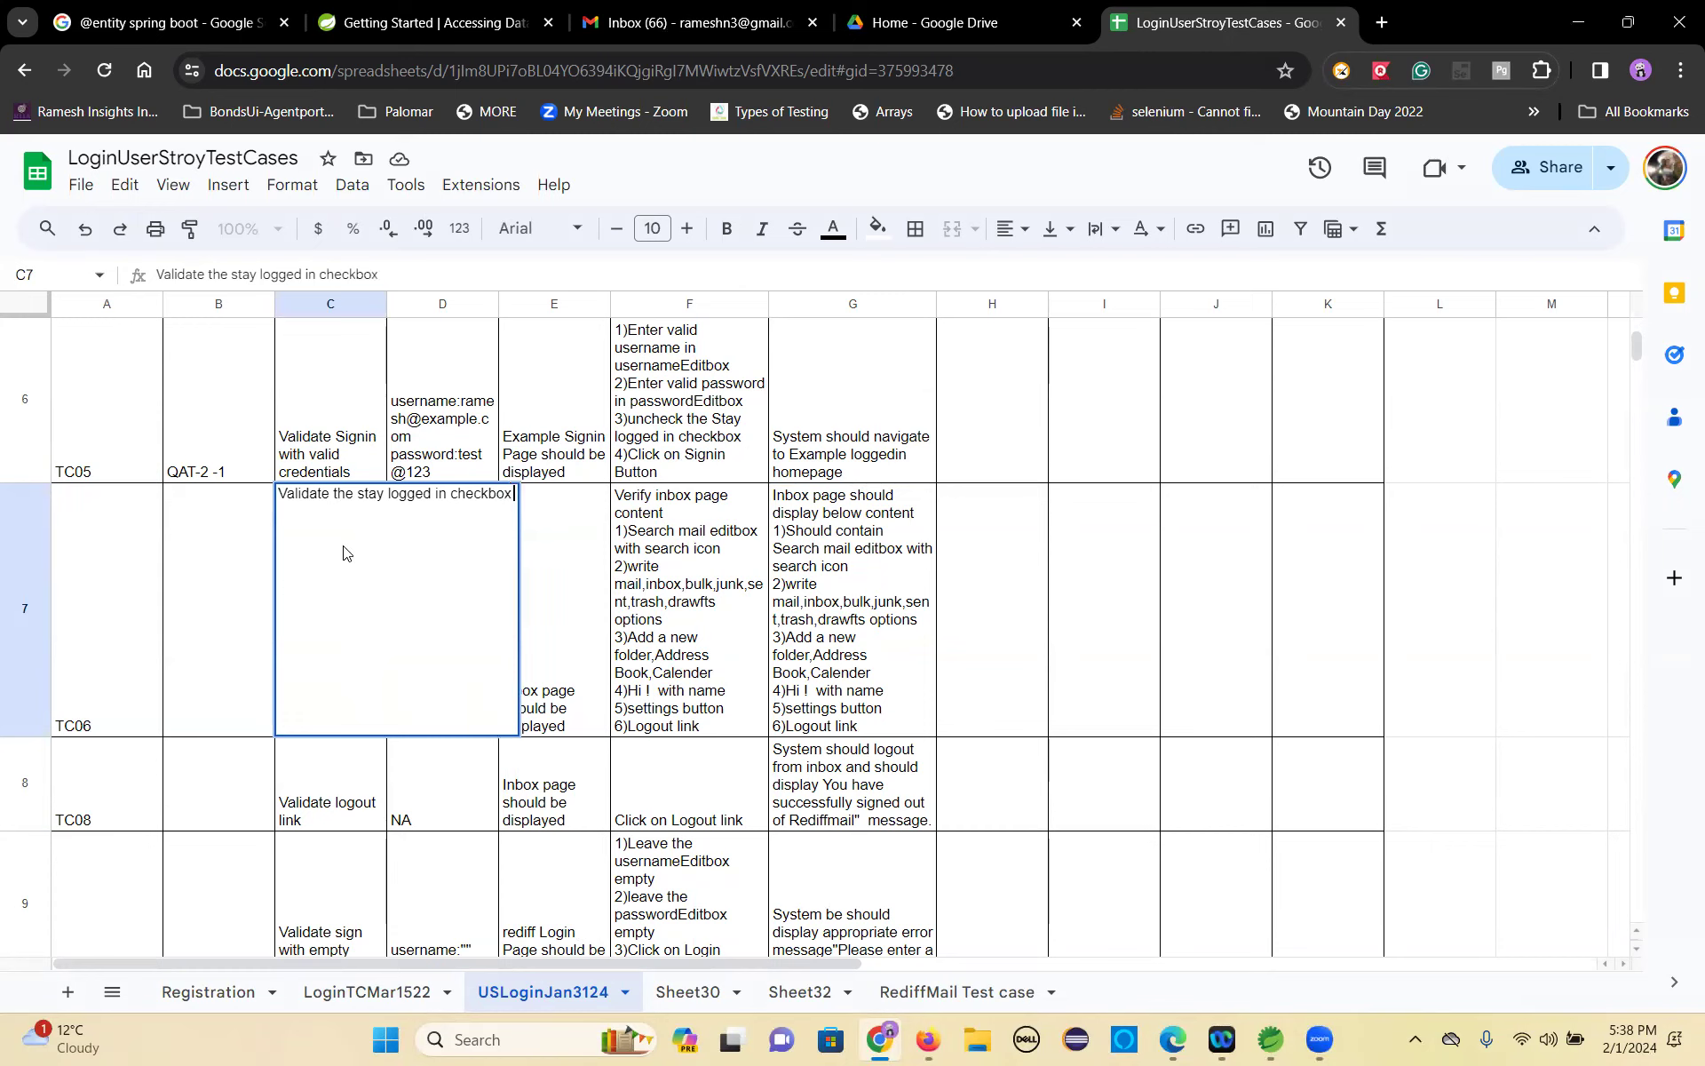
type(" wi")
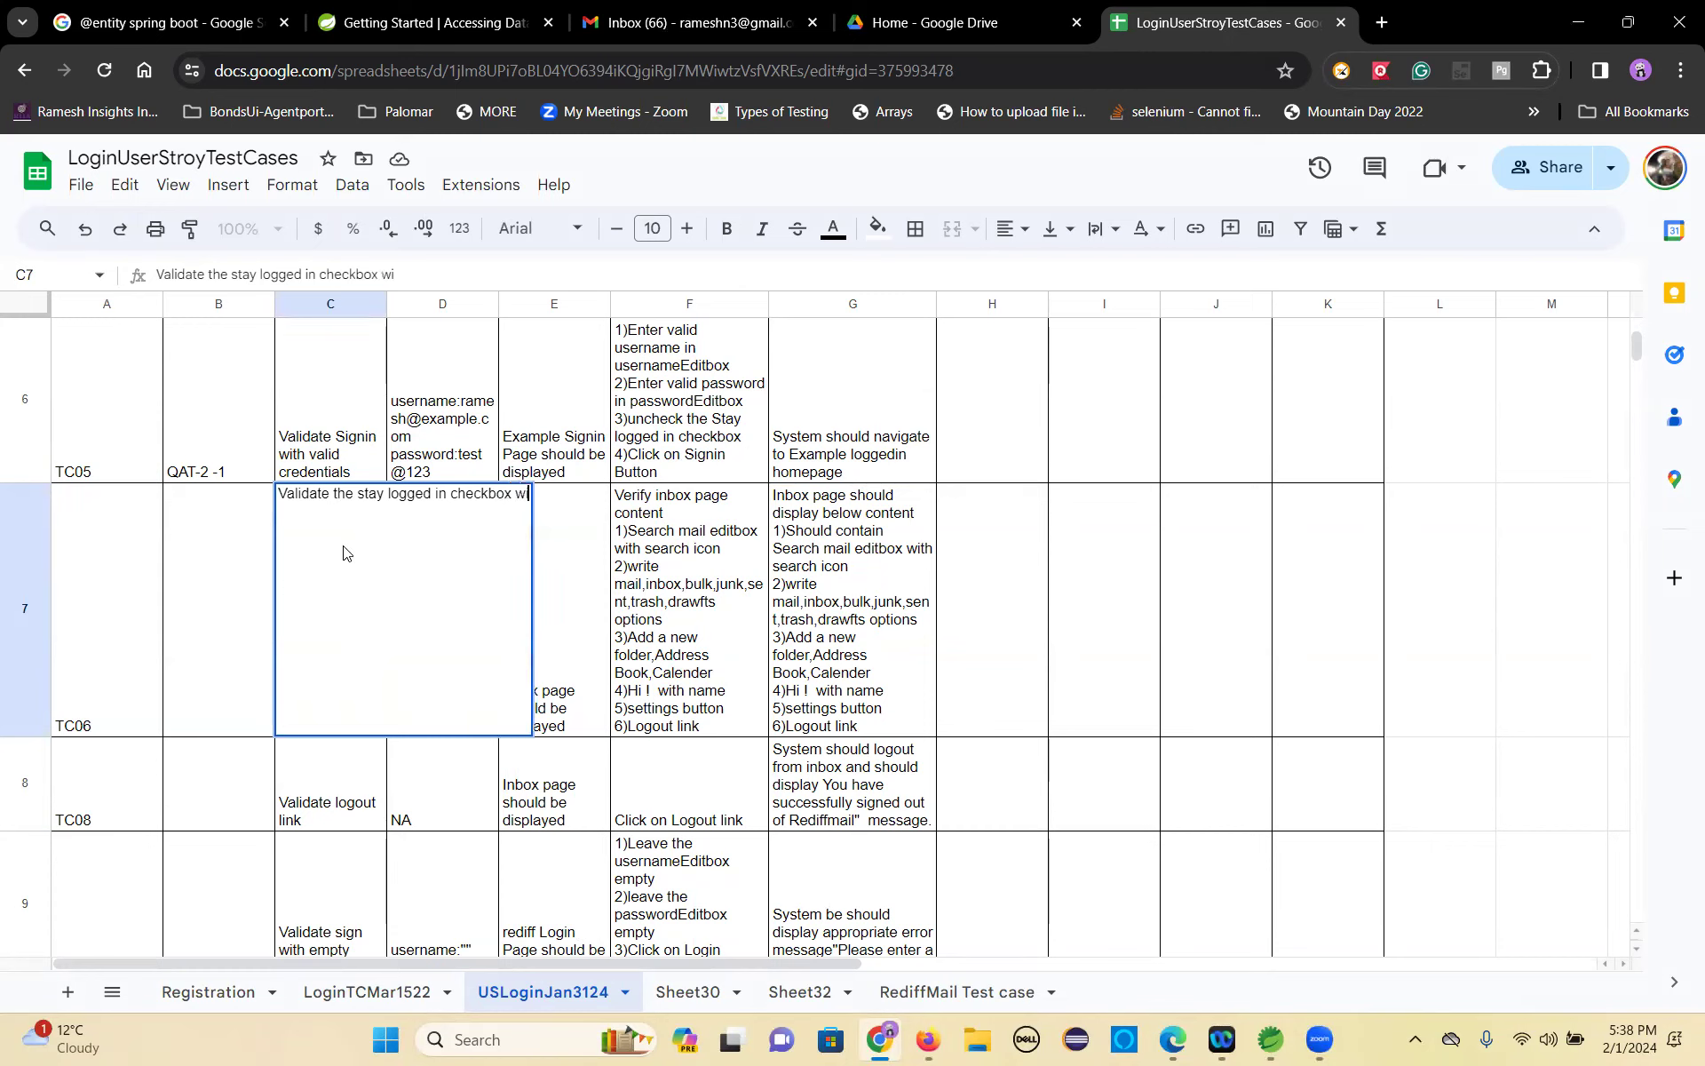
type("th valid c")
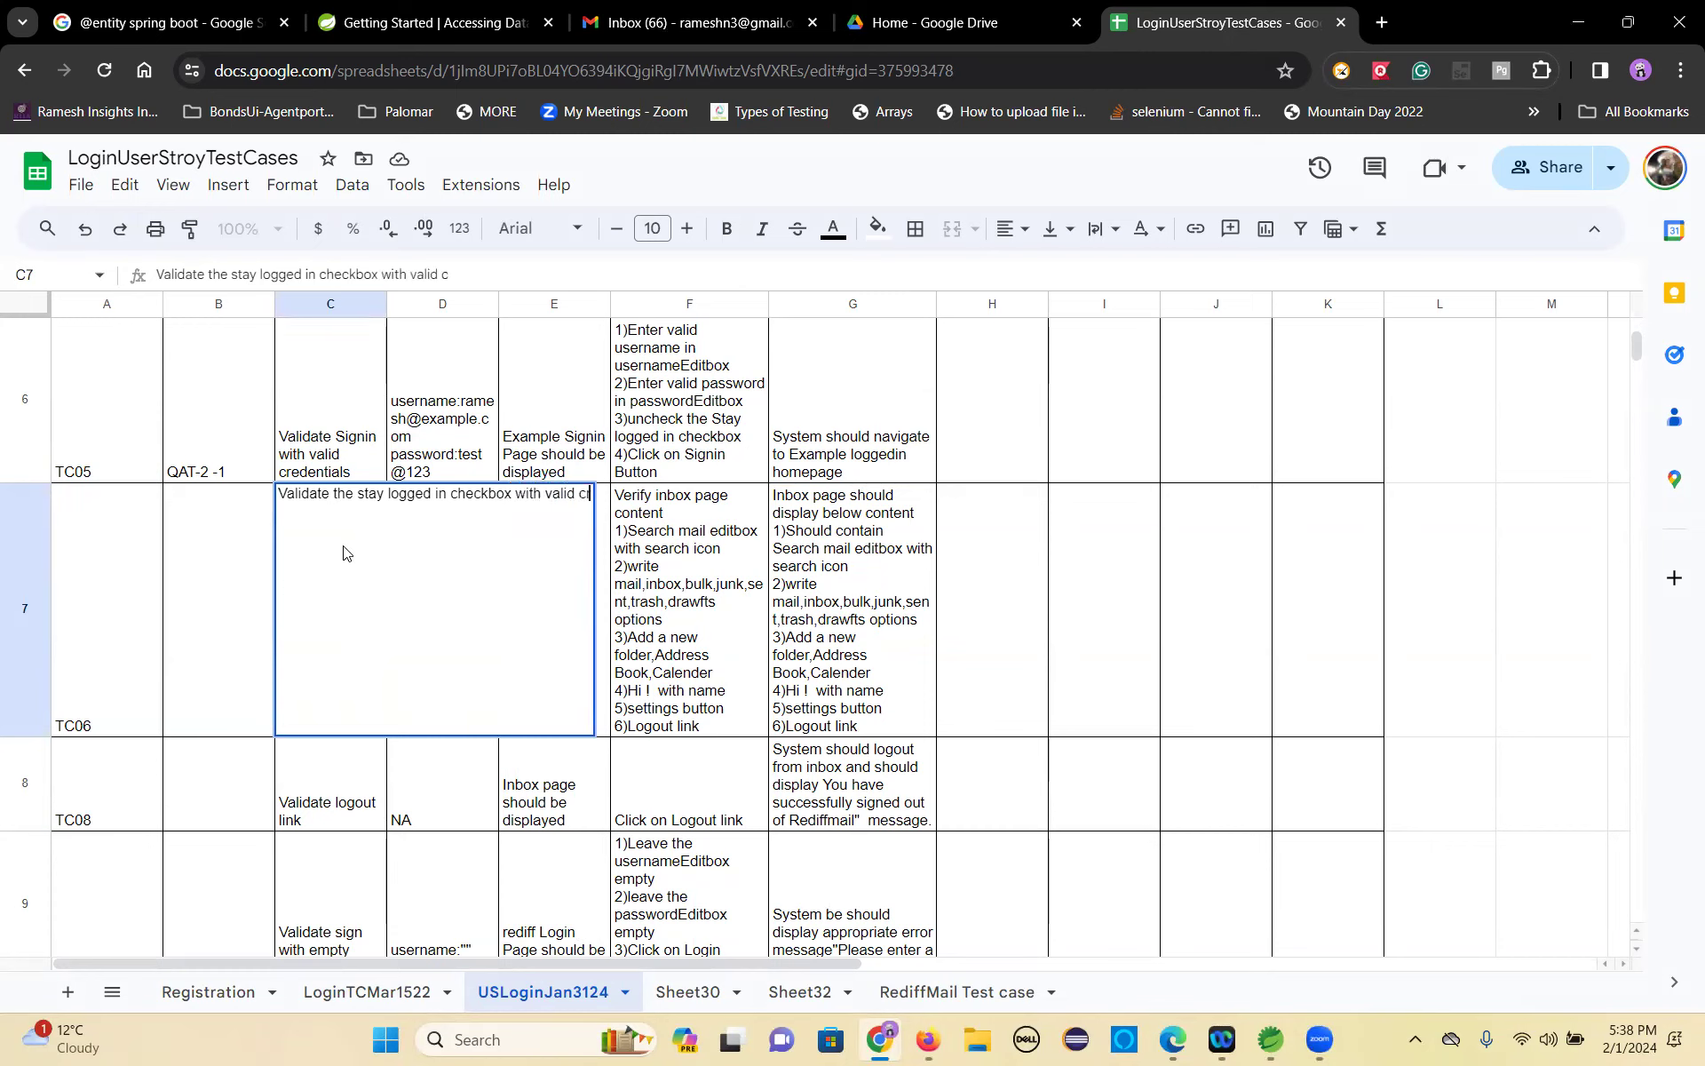
type("redentials")
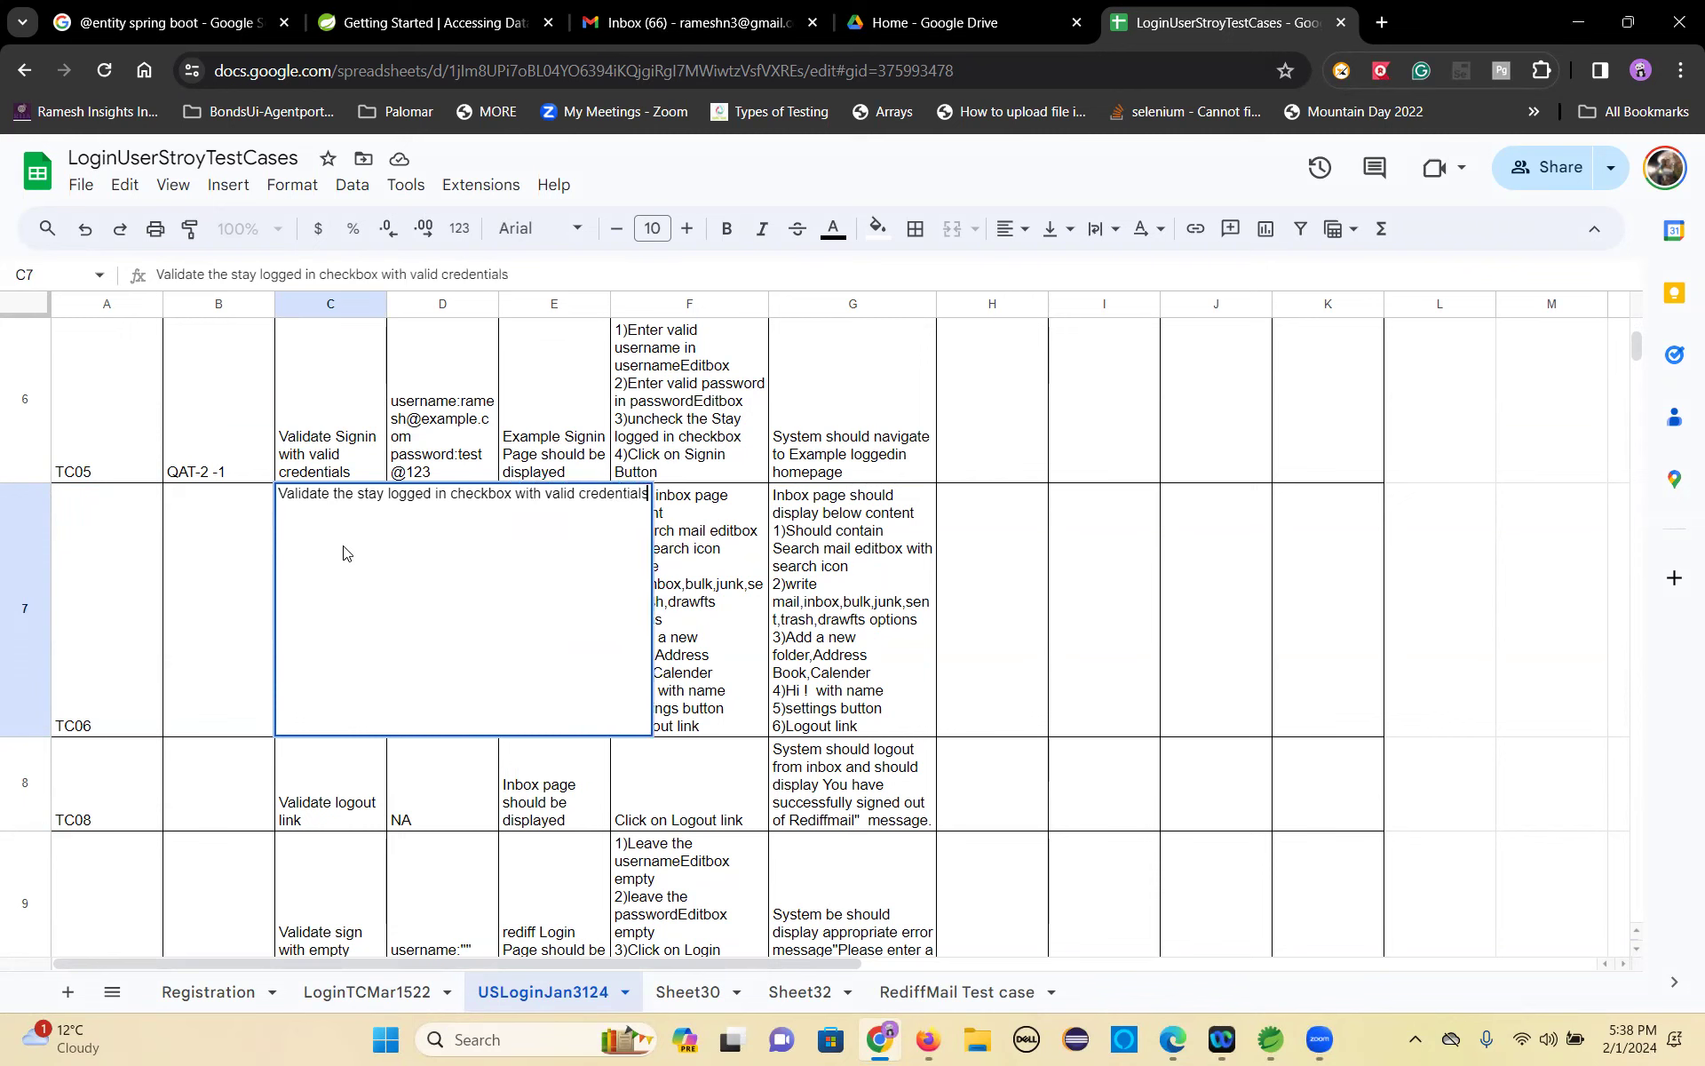
key("Return")
left_click(423, 630)
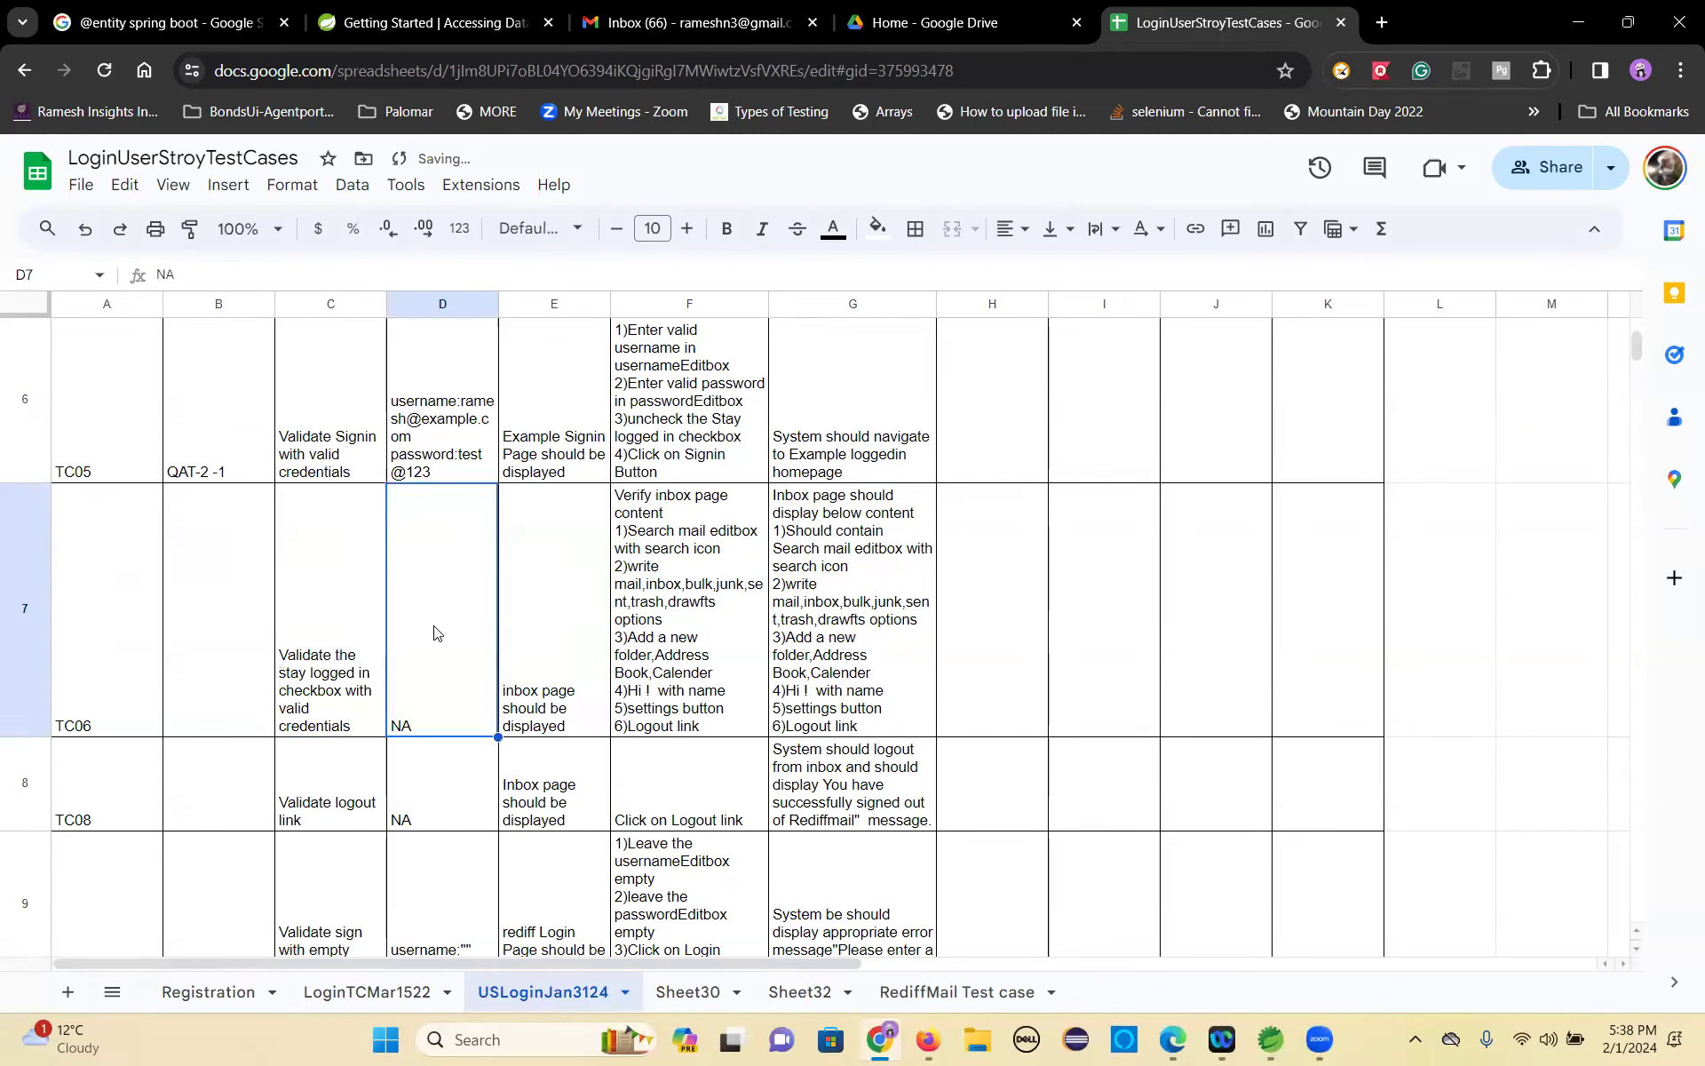
Fill TC06's test data with the suggested username credentials and set E7 to 'User should be in example login page'
type("username:")
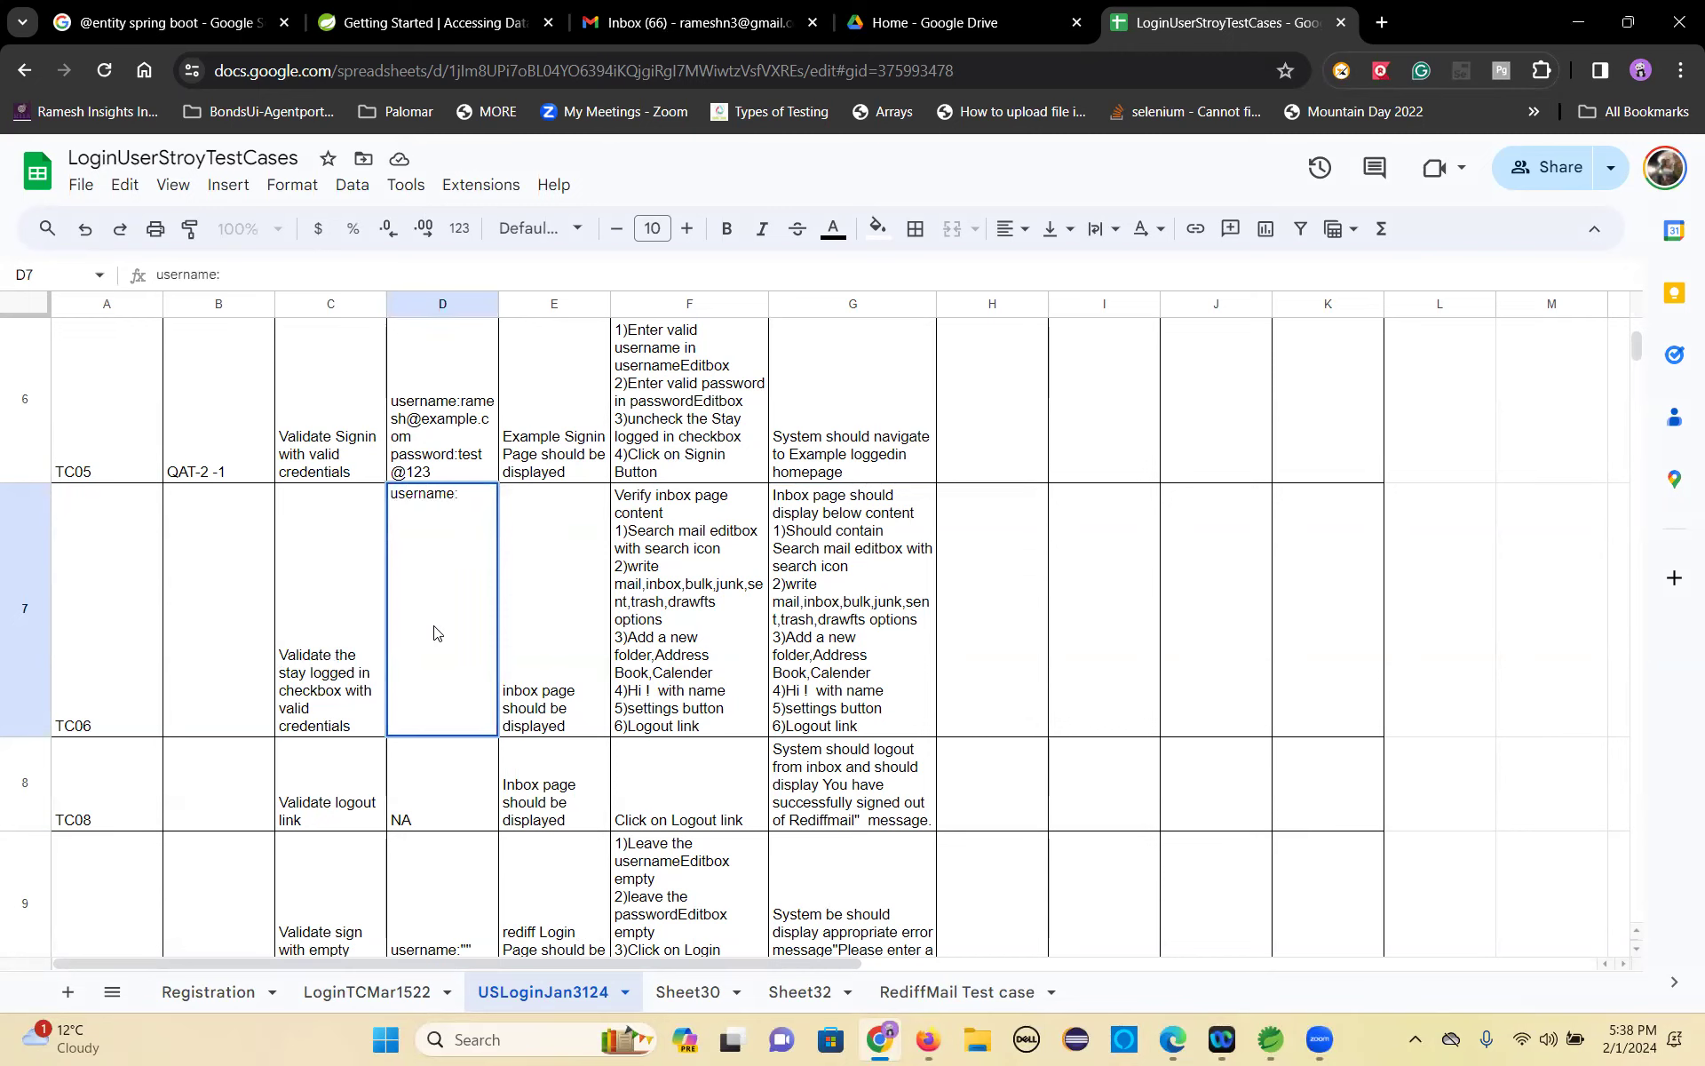
type("ra")
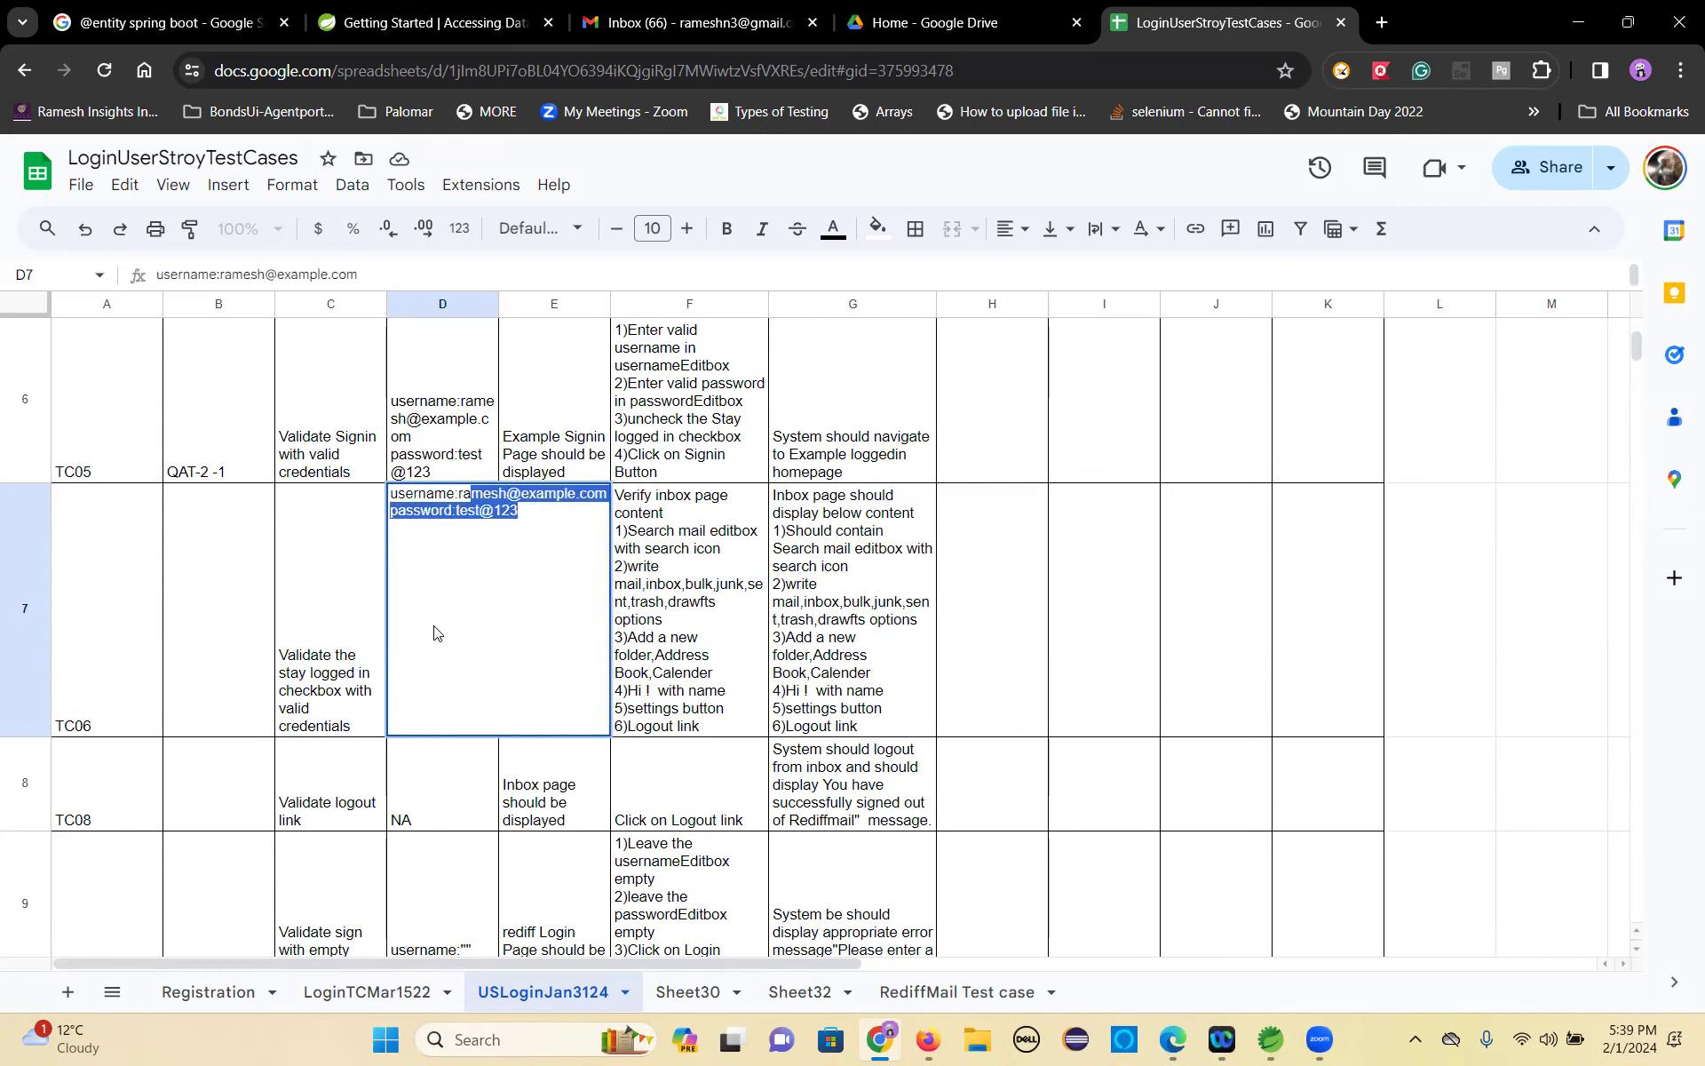
key("Return")
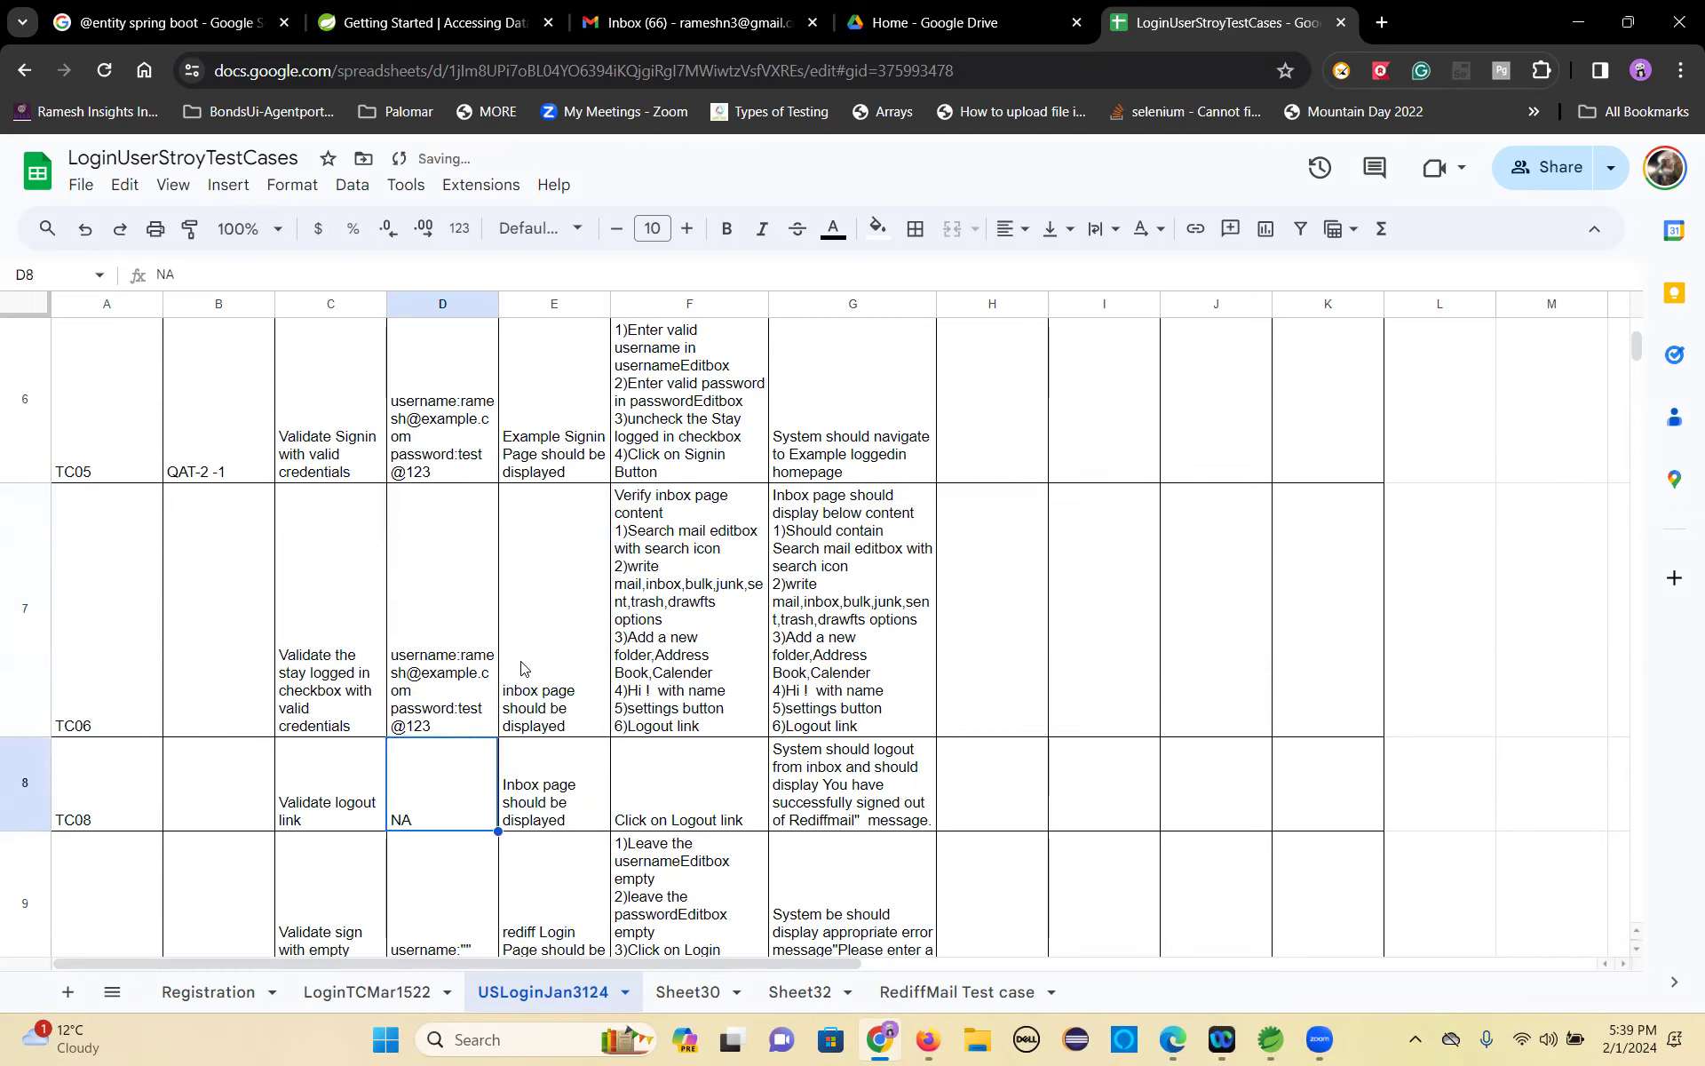
left_click(525, 675)
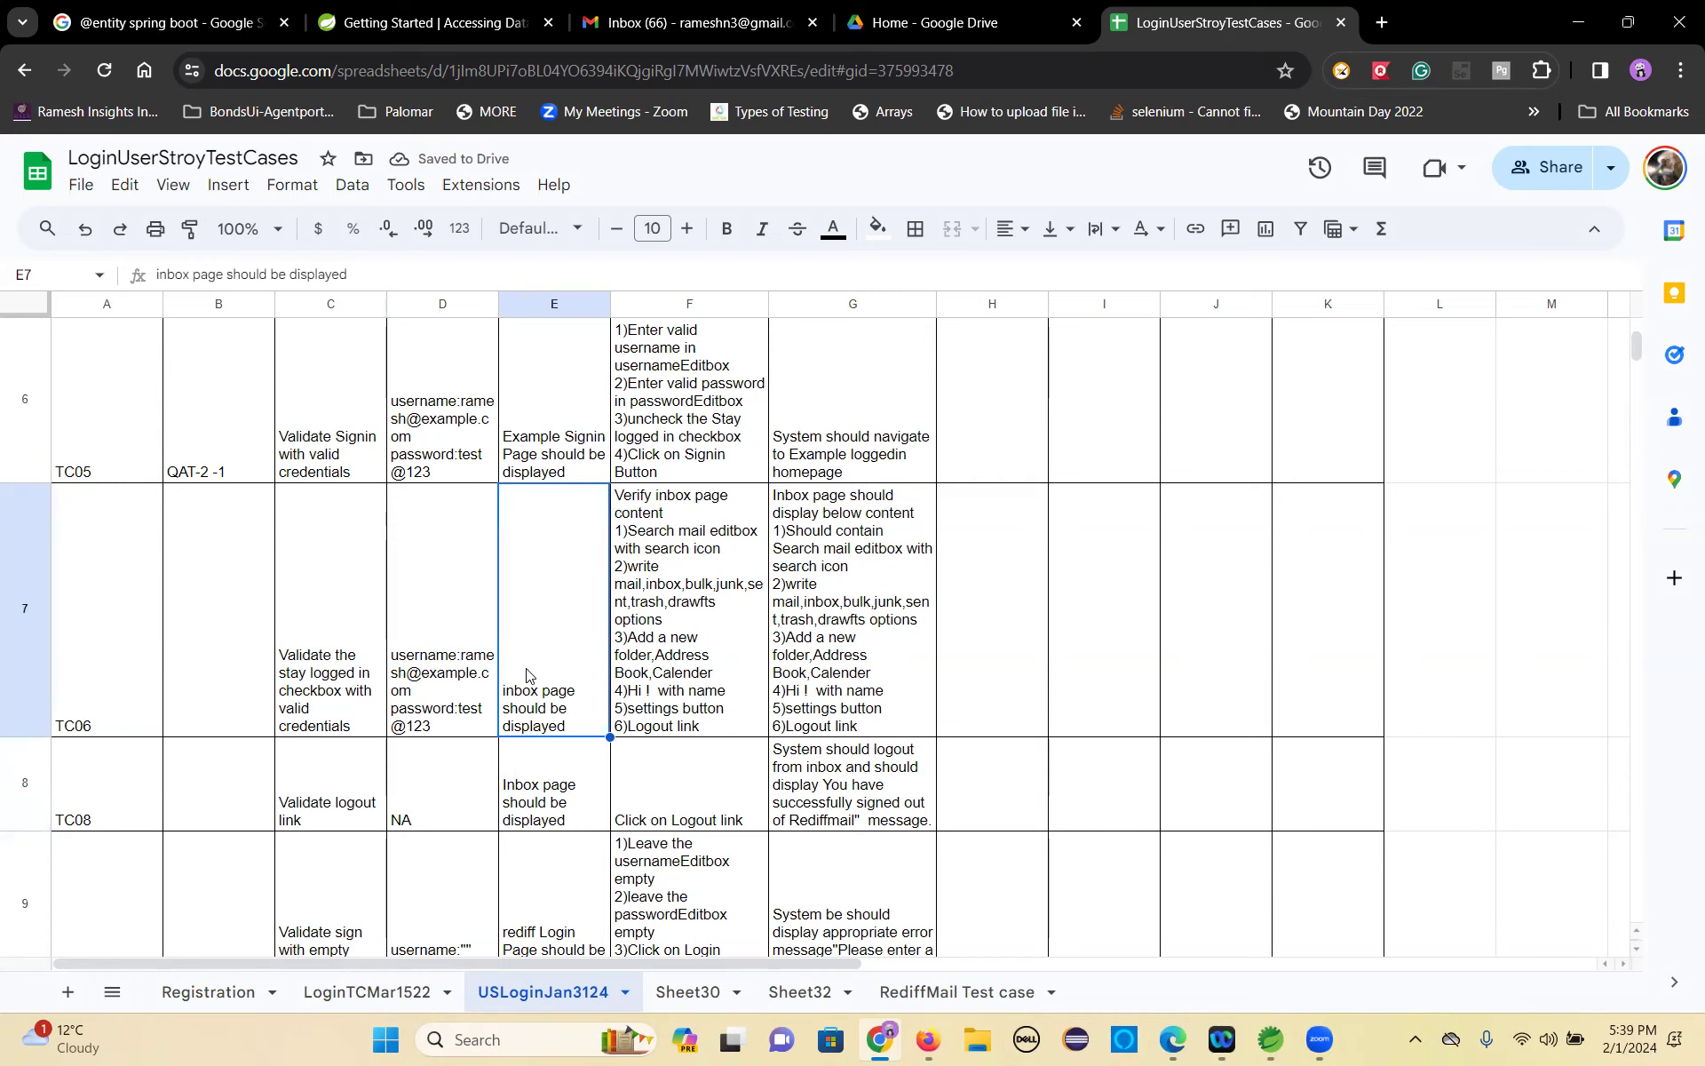
type("Us")
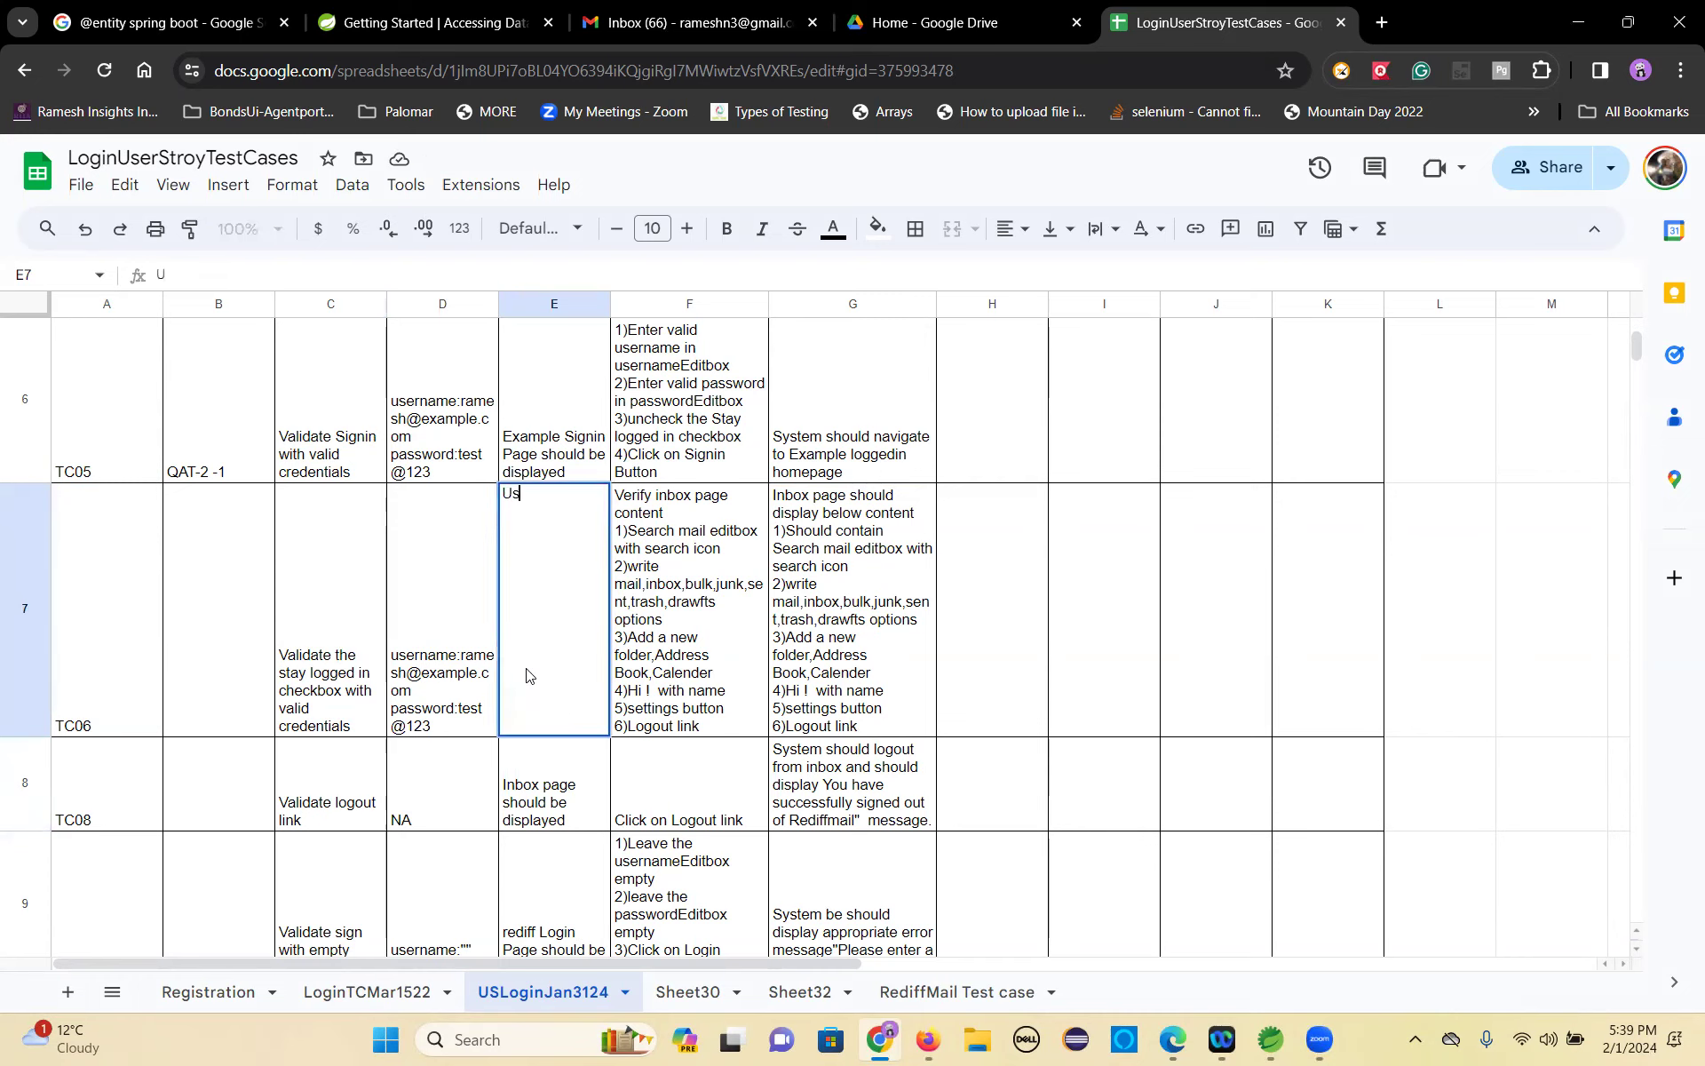
type("er should be in ex")
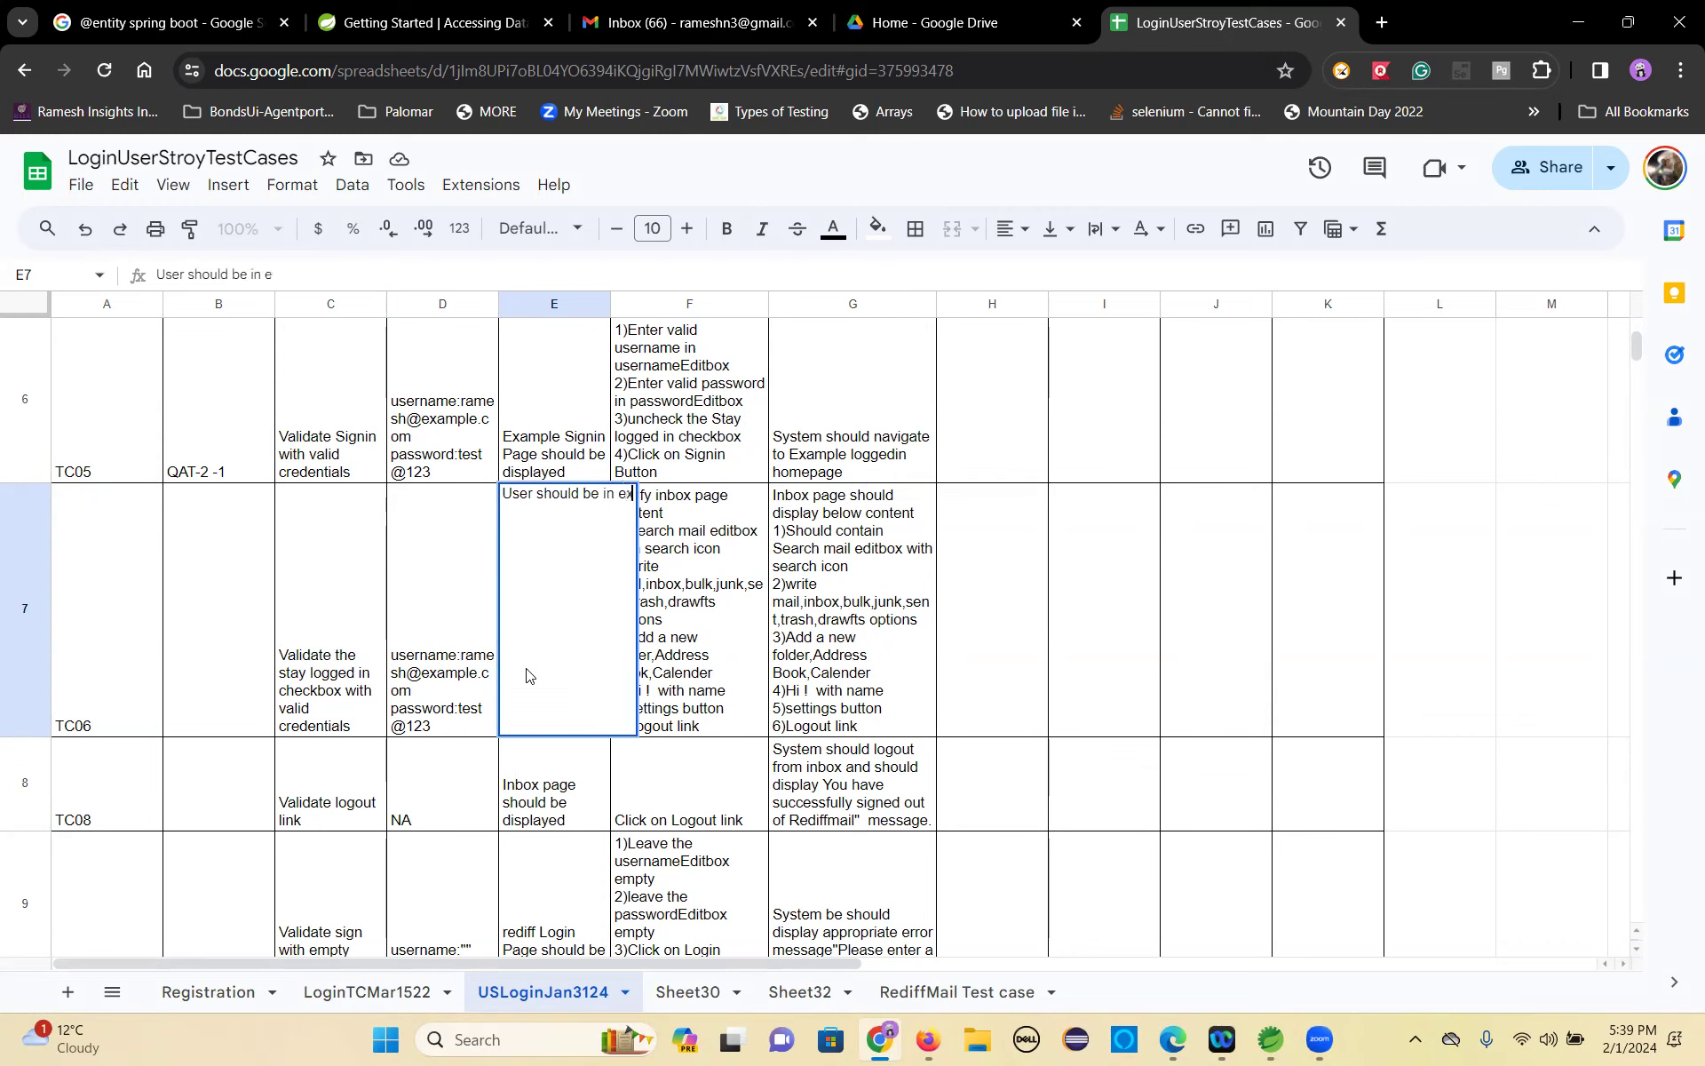
type("ample")
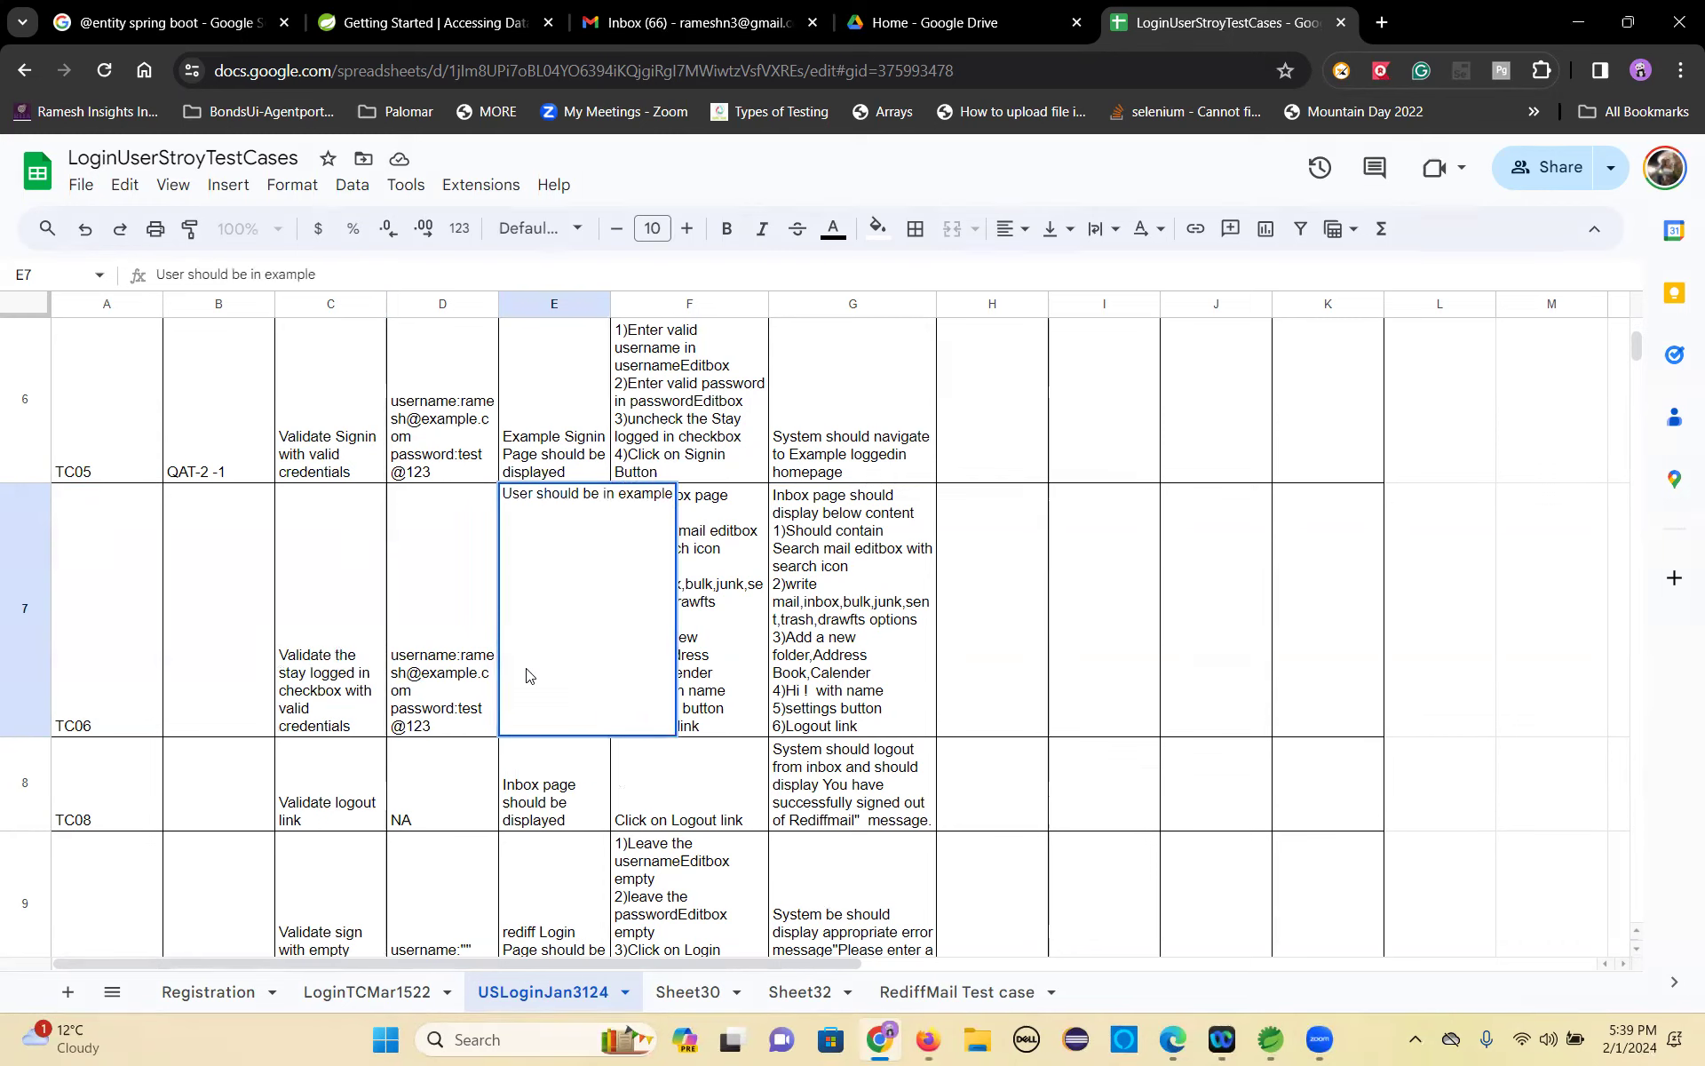
type(" login page")
key("Return")
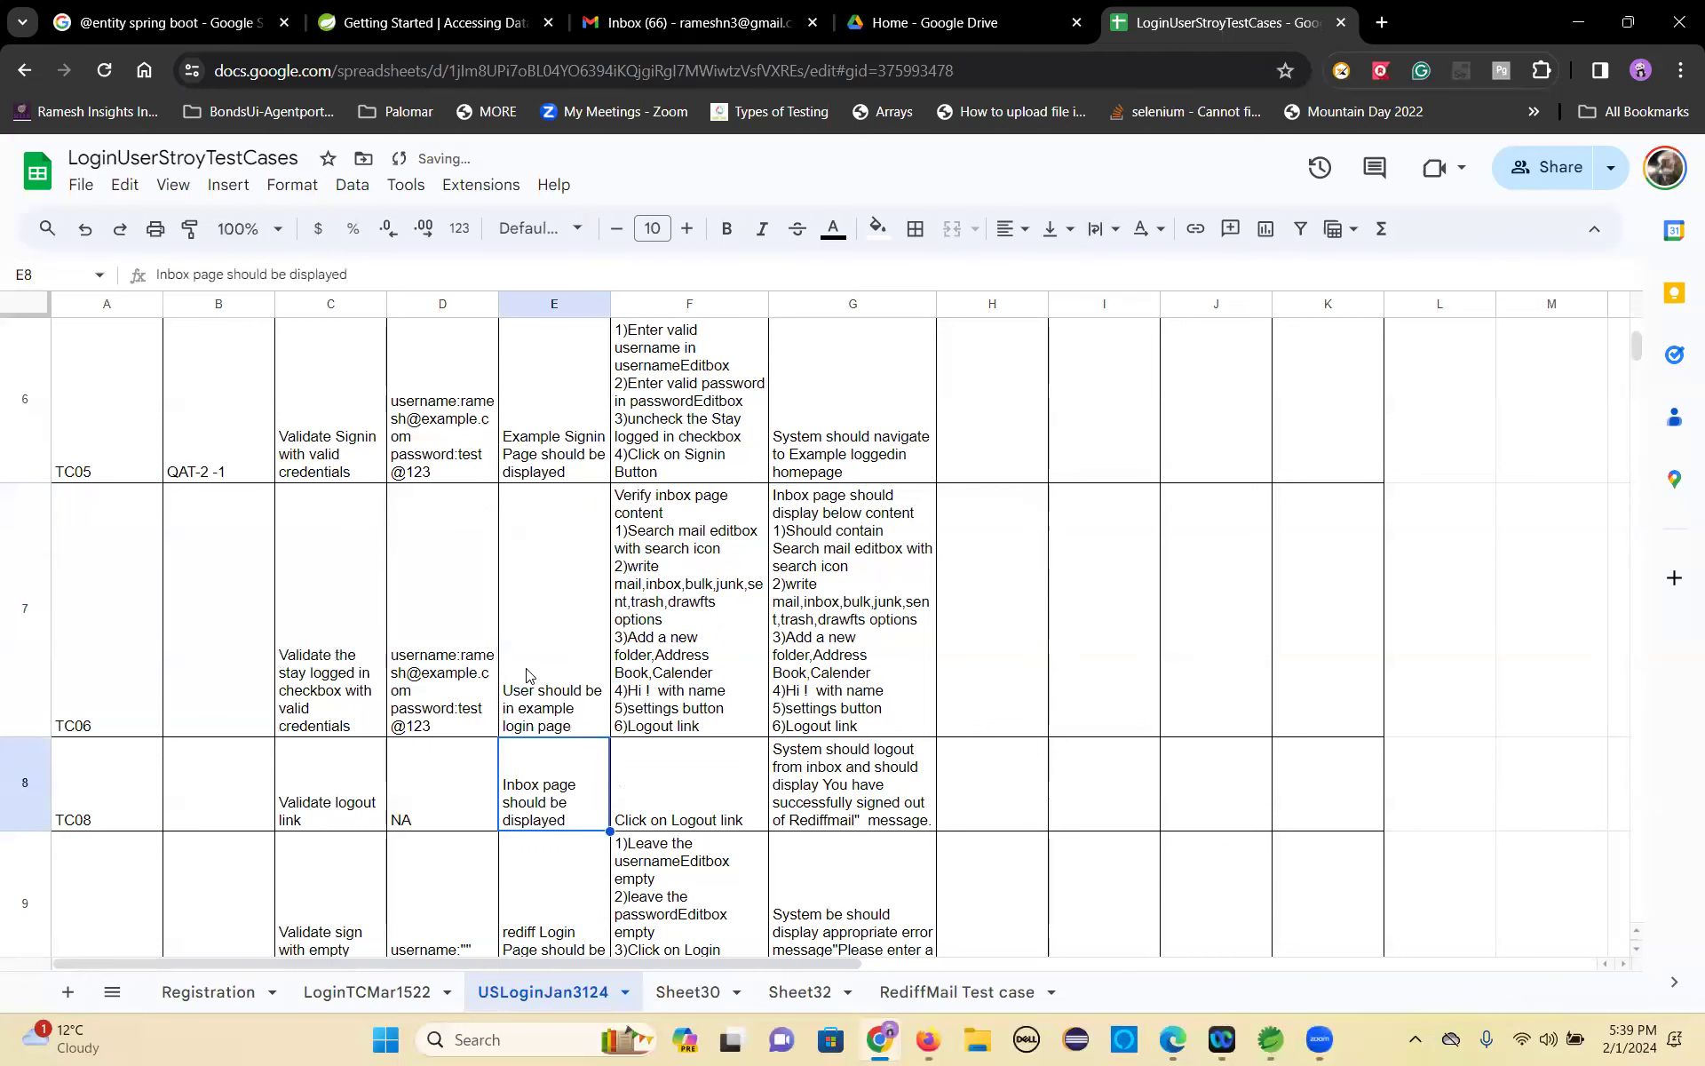
key("Up")
key("Right")
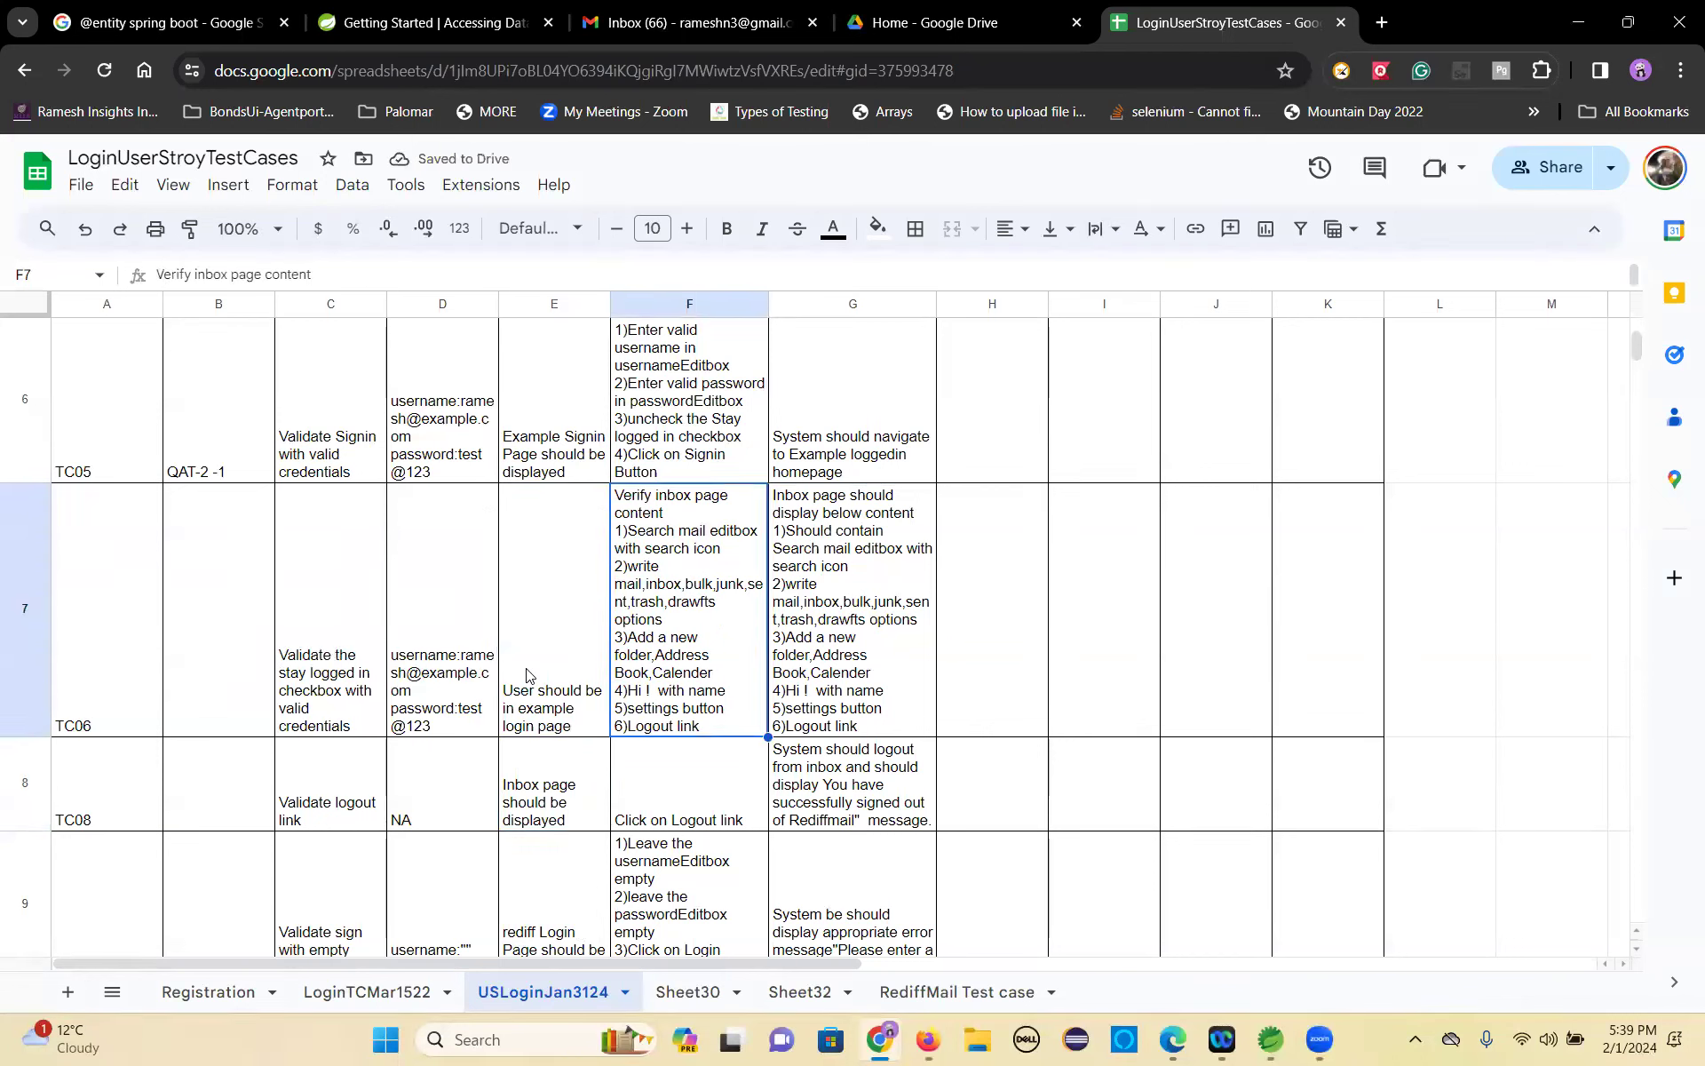
Clear TC06's old steps and expected result in F7 and G7
key("Delete")
key("Right")
key("Delete")
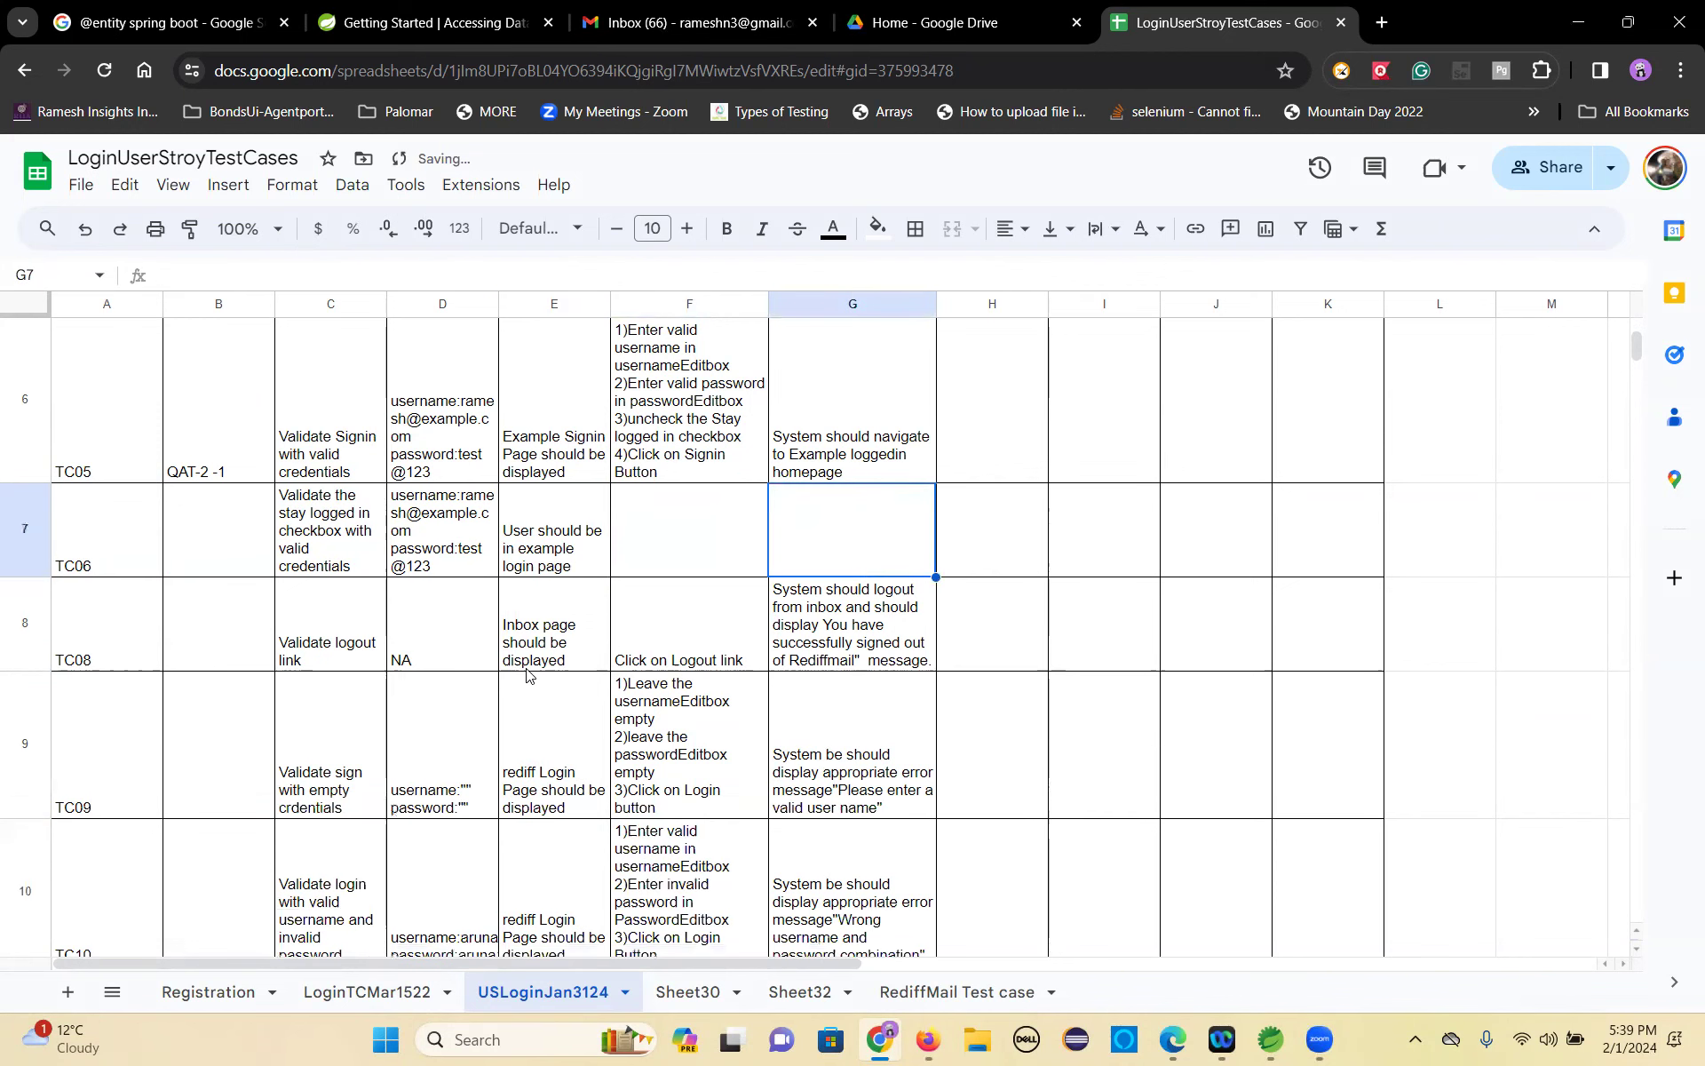
Enter four numbered login steps in F7, from valid username to clicking the login button
left_click(701, 526)
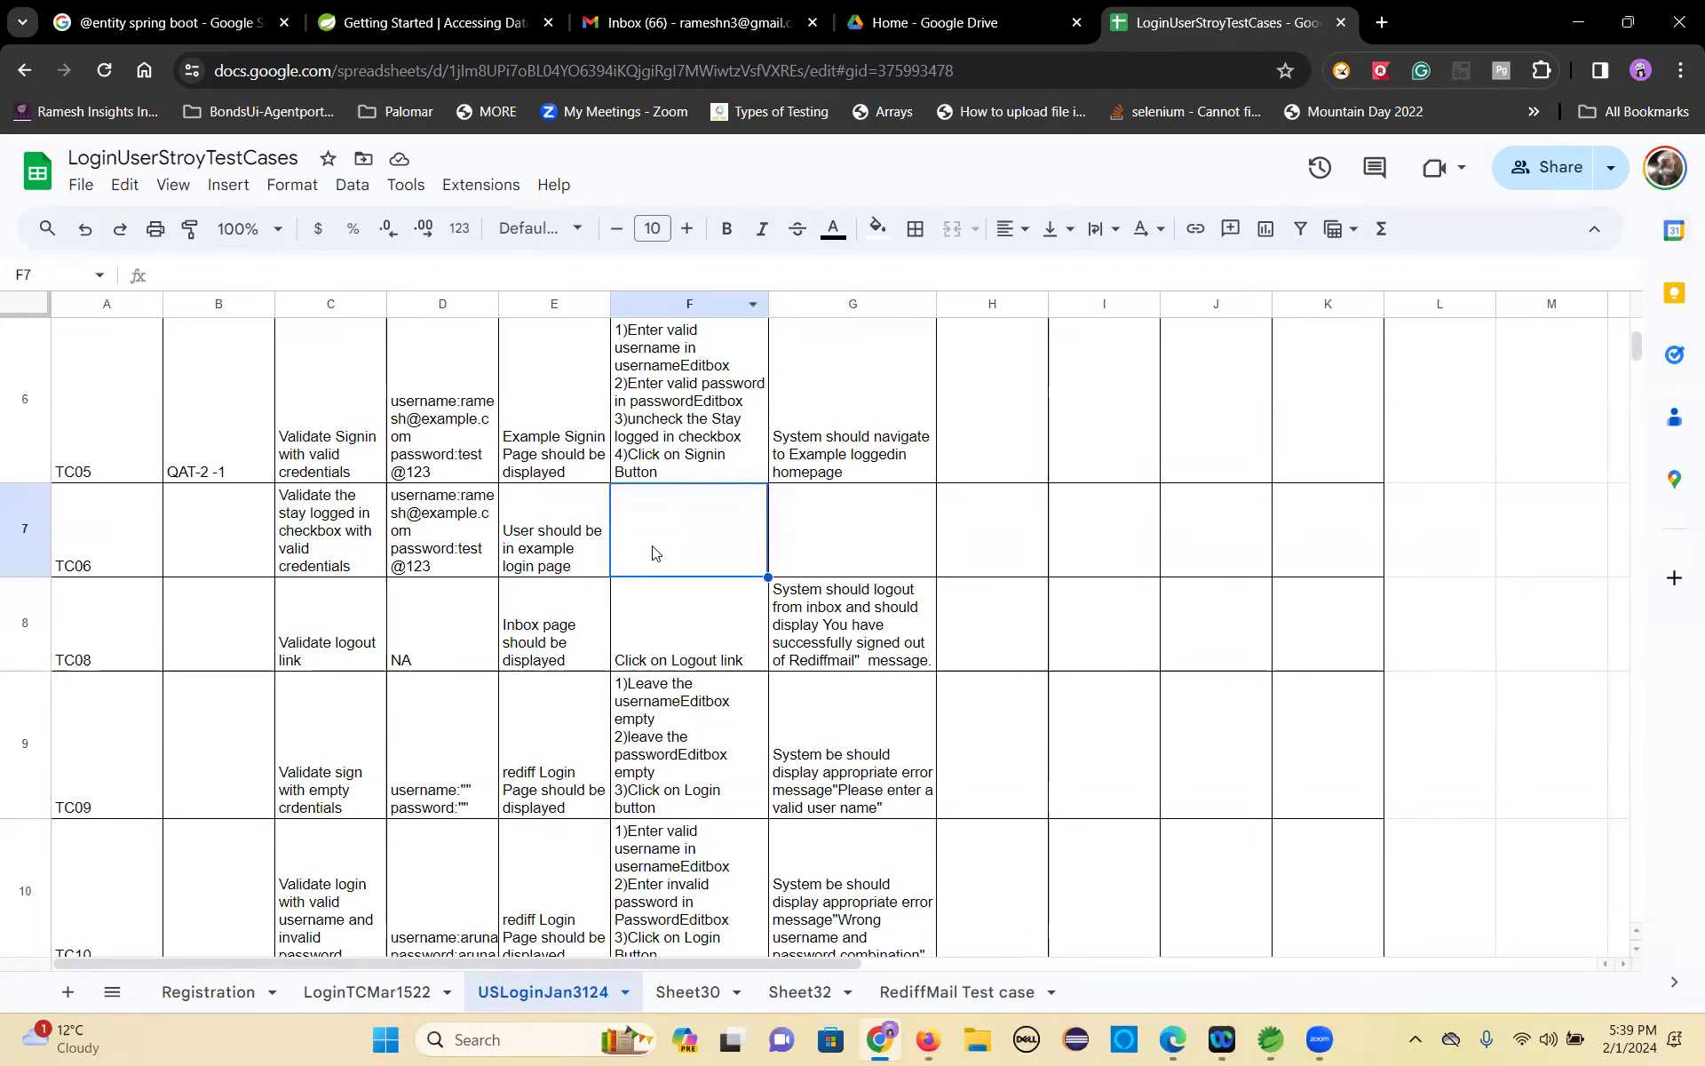
type("1)Enter valid username in username editbox ")
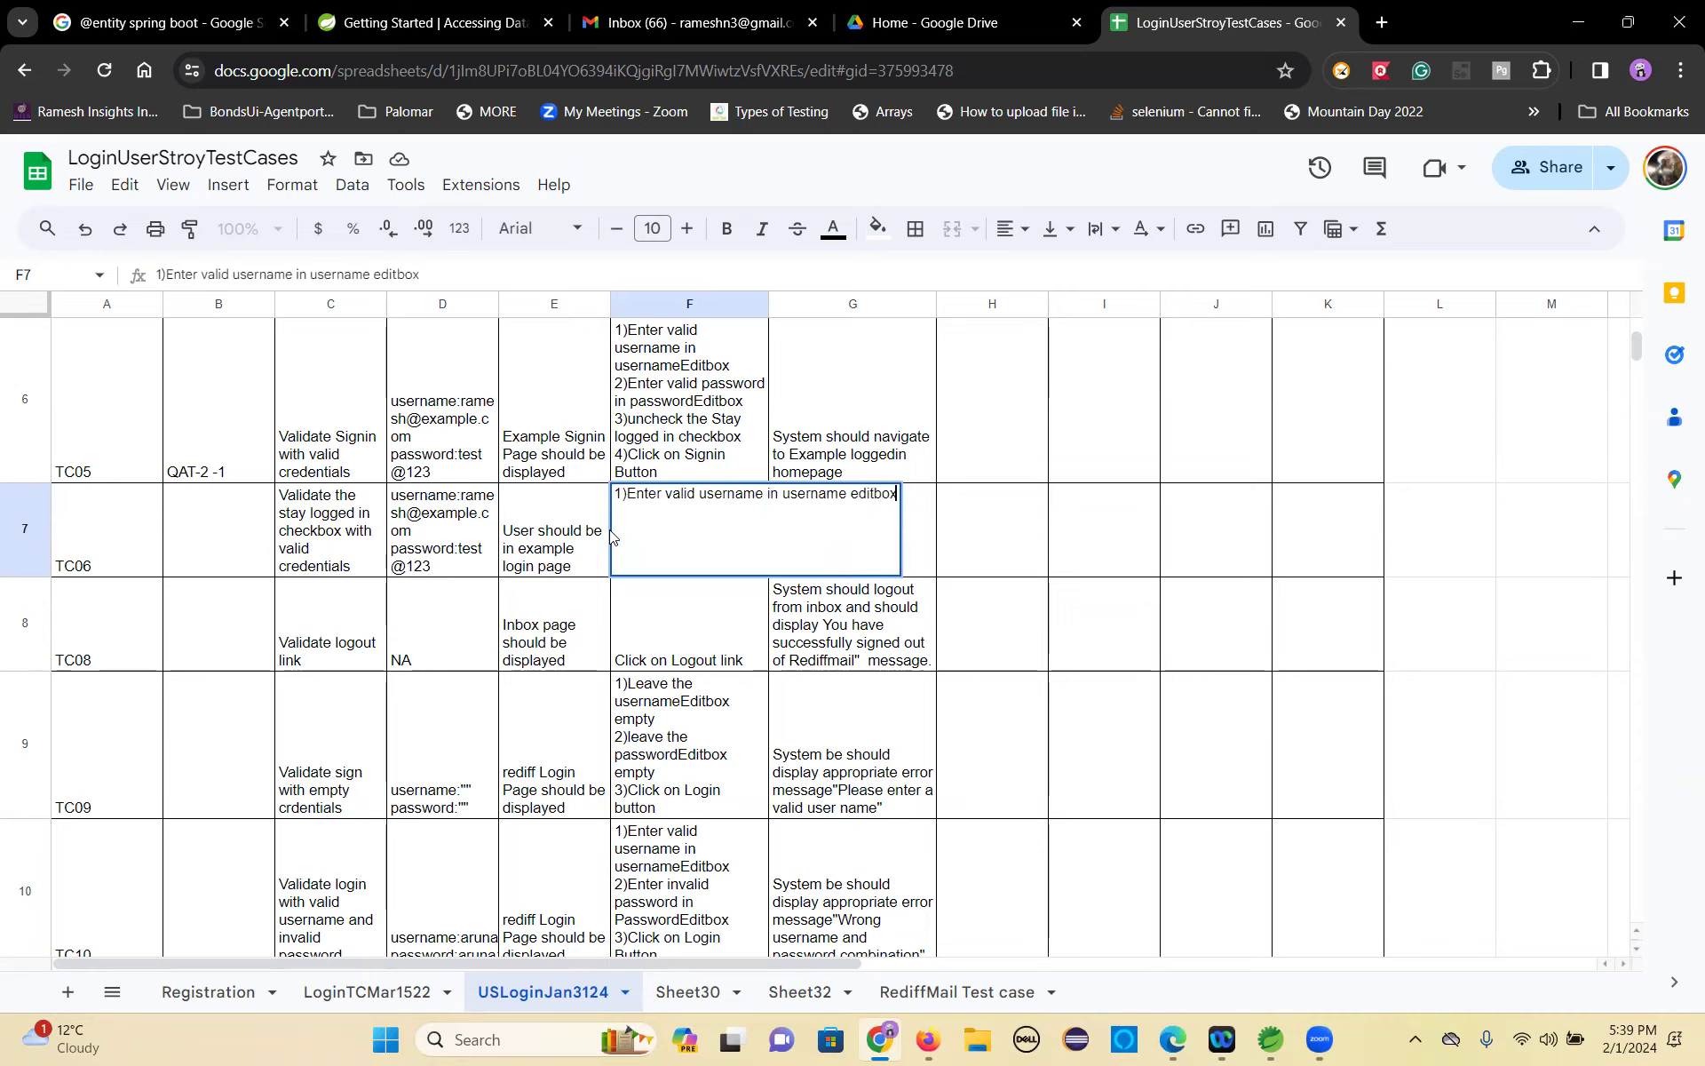
type("2)enter valid password in passwo")
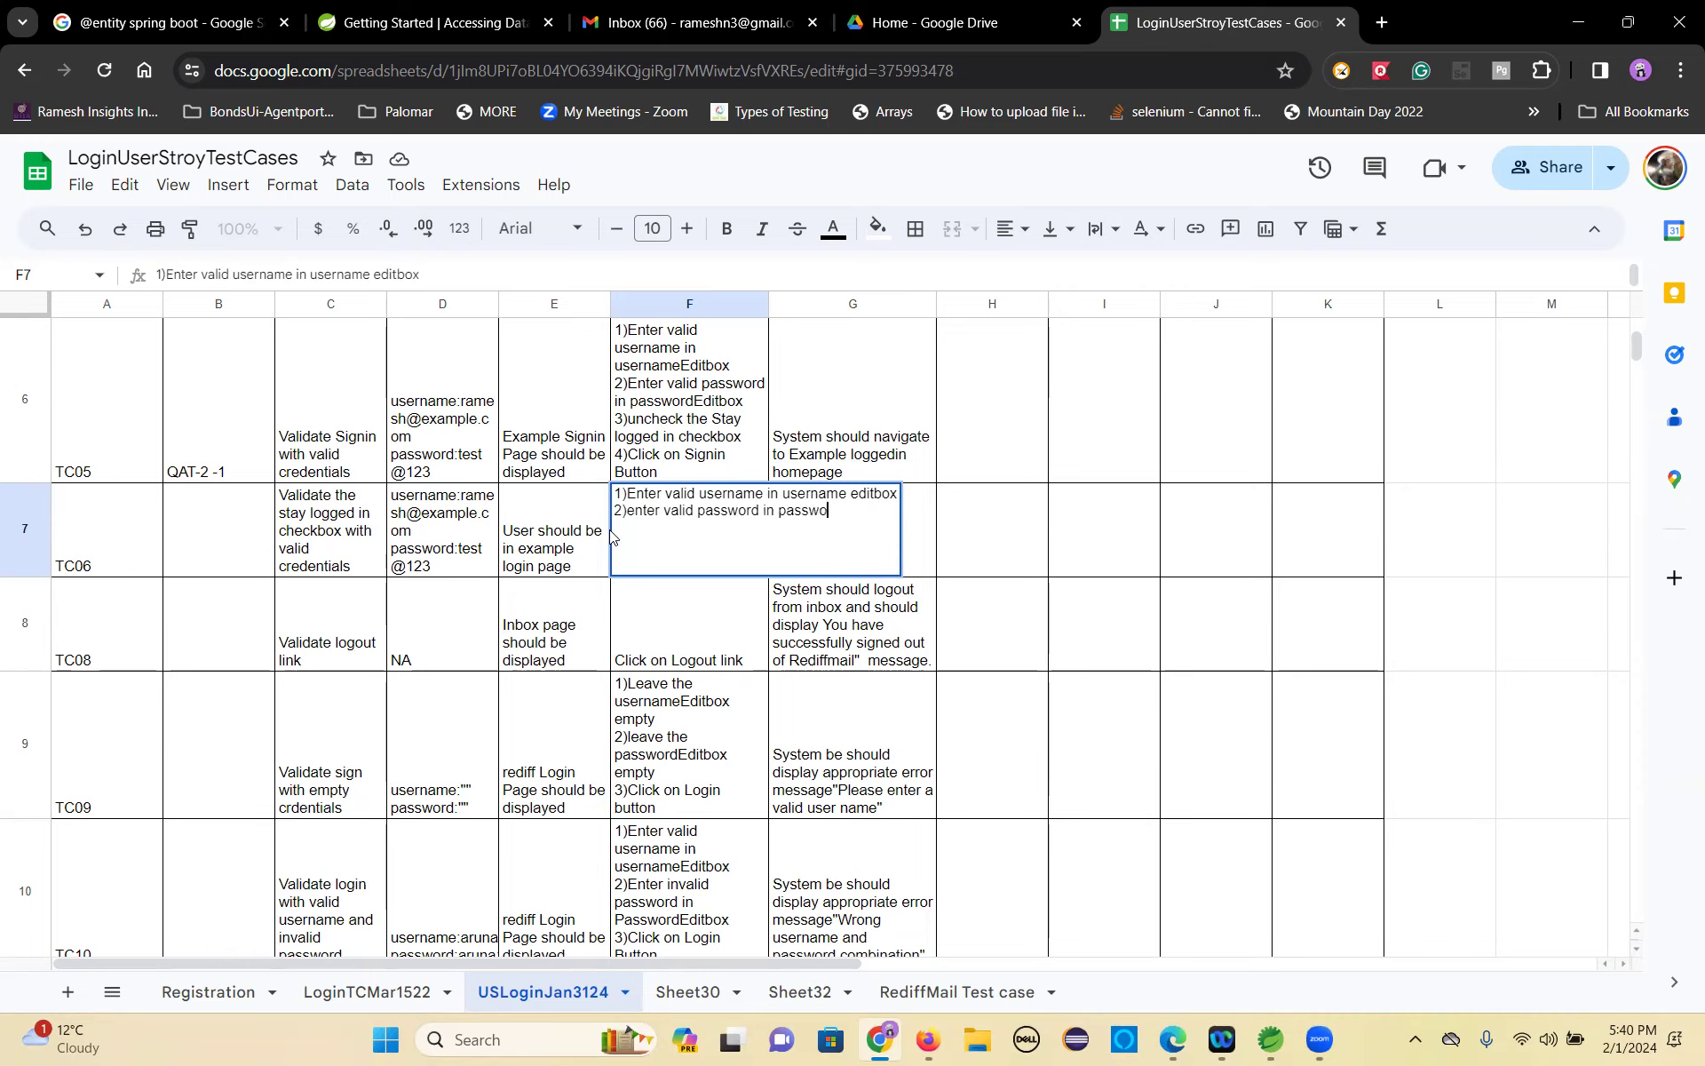
type("rd editbox ")
type("3)")
type("check  the ")
type("stay")
type(" logged")
type(" in checkbox ")
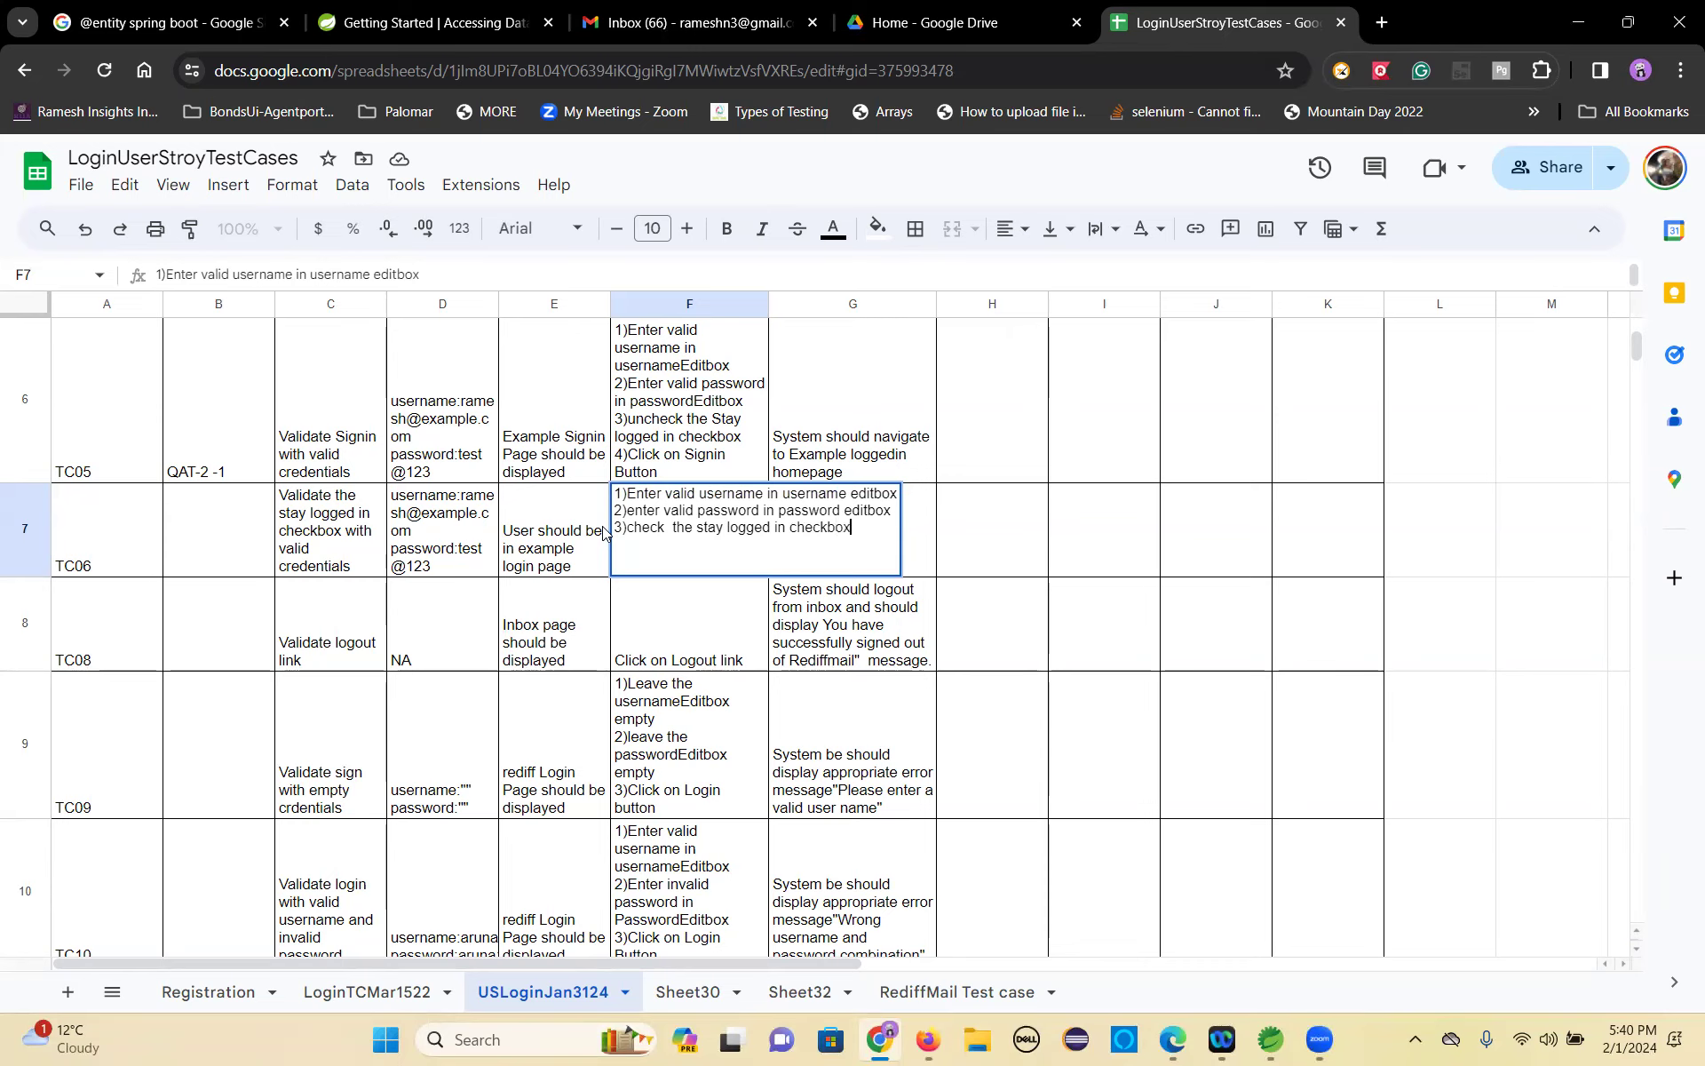
type("4)click on login button")
key("Tab")
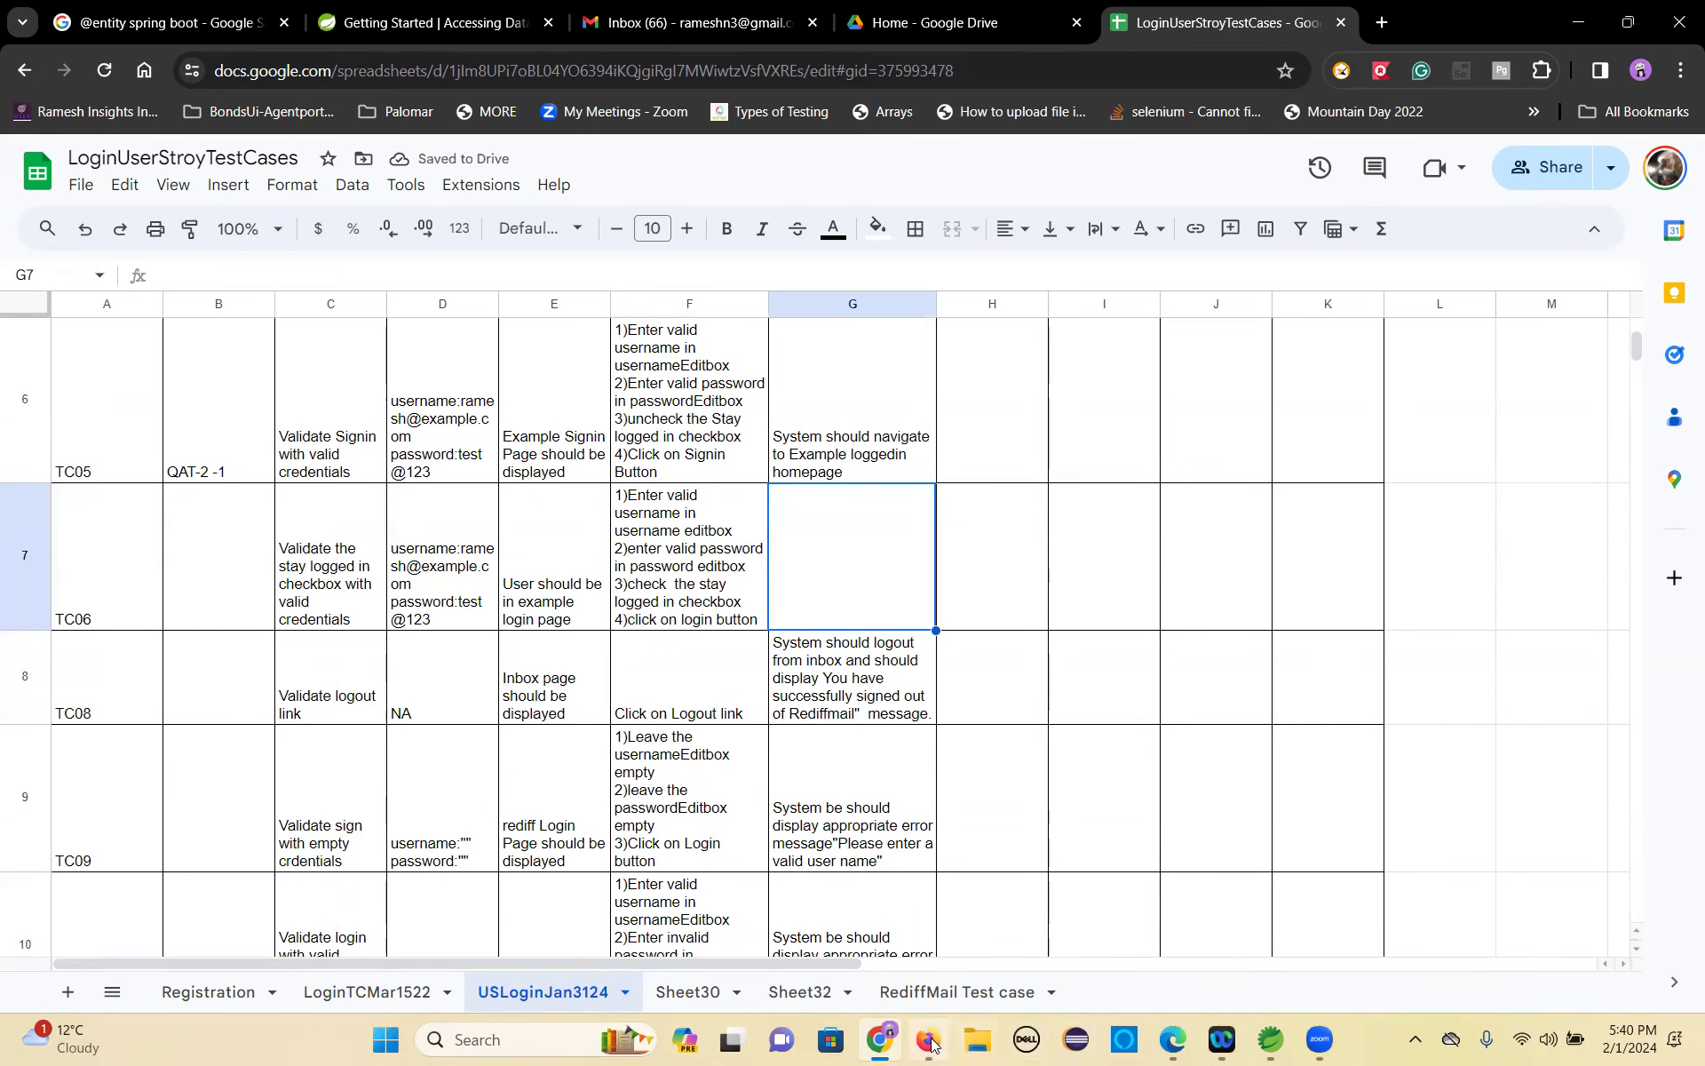
left_click(932, 1046)
scroll(354, 800, "down", 1)
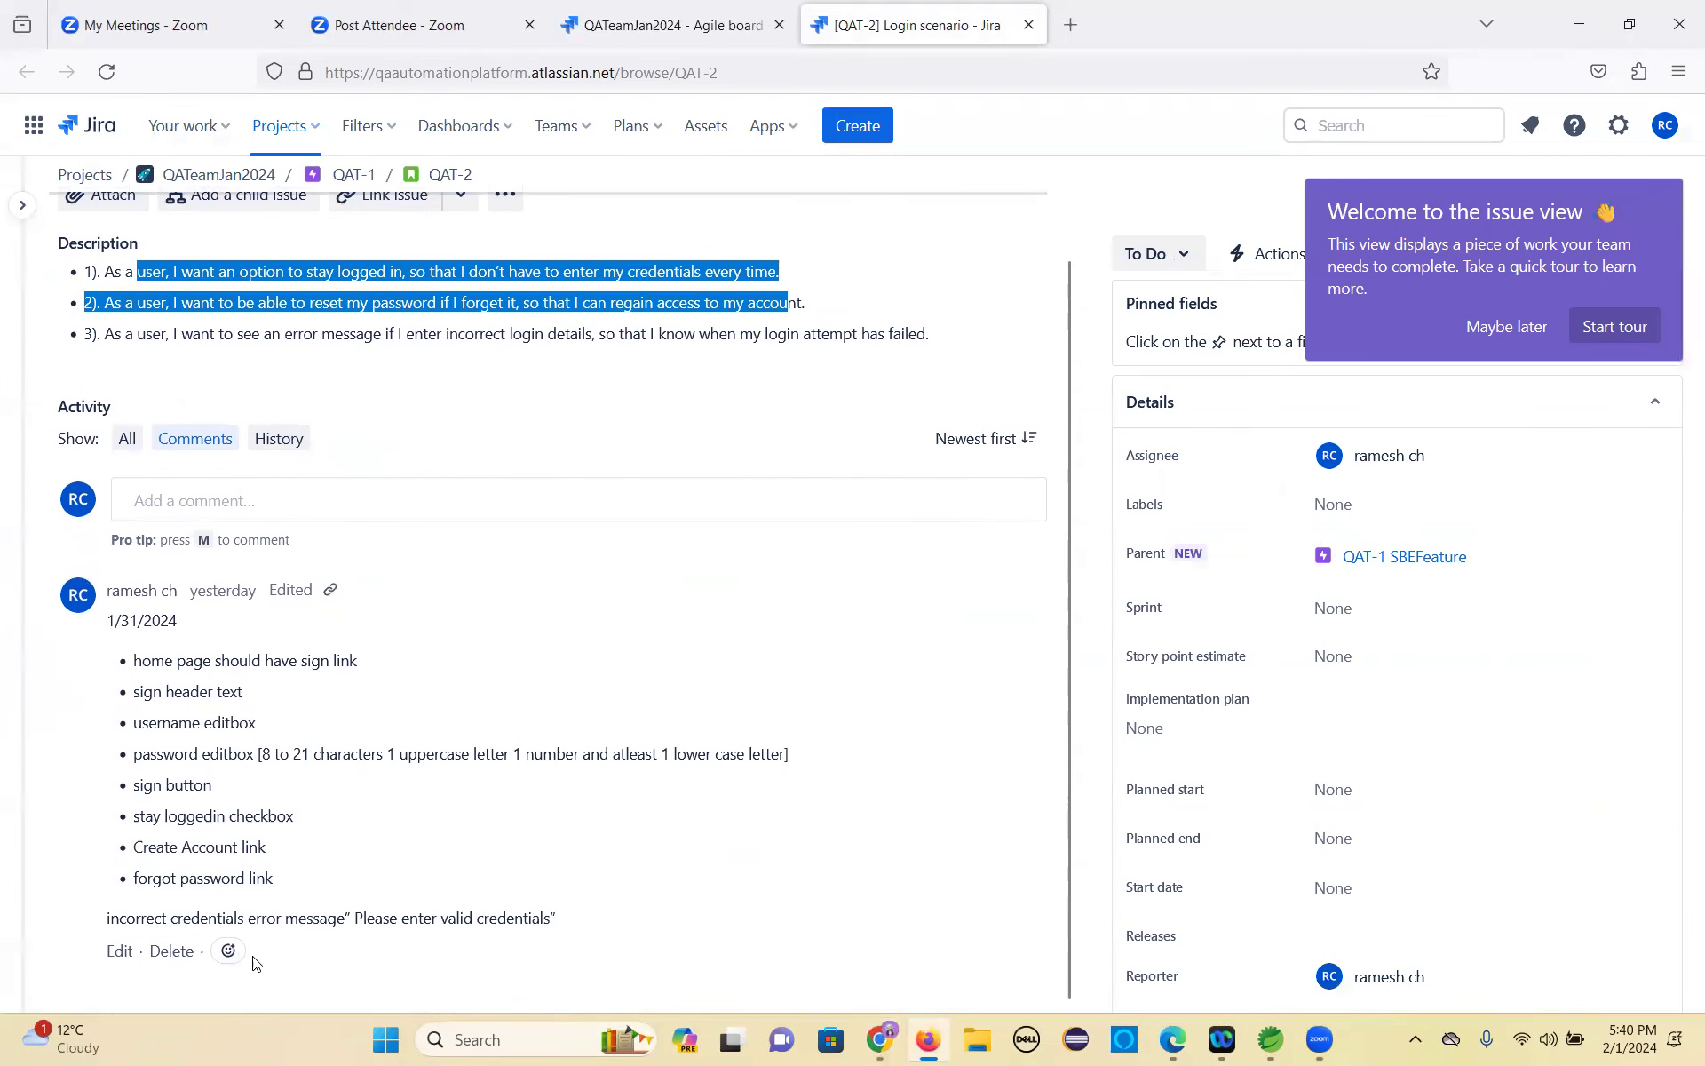
left_click_drag(140, 824, 333, 828)
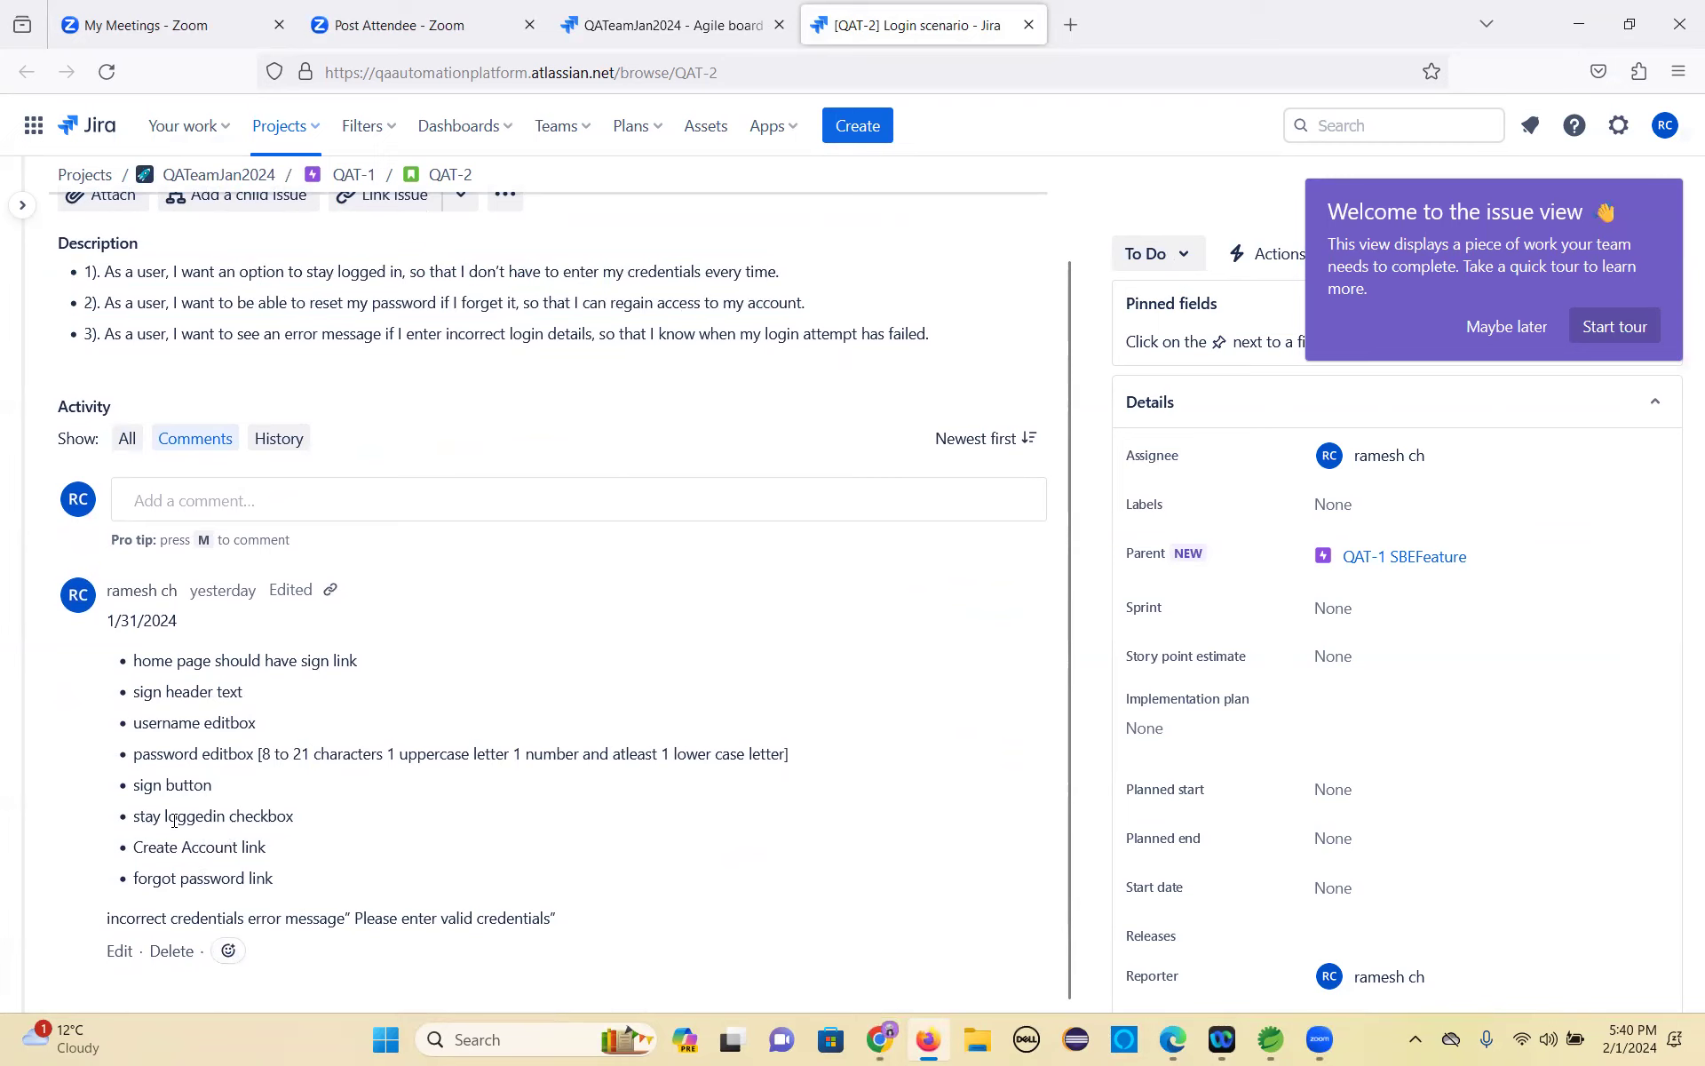
left_click_drag(211, 785, 143, 786)
key("alt+Tab")
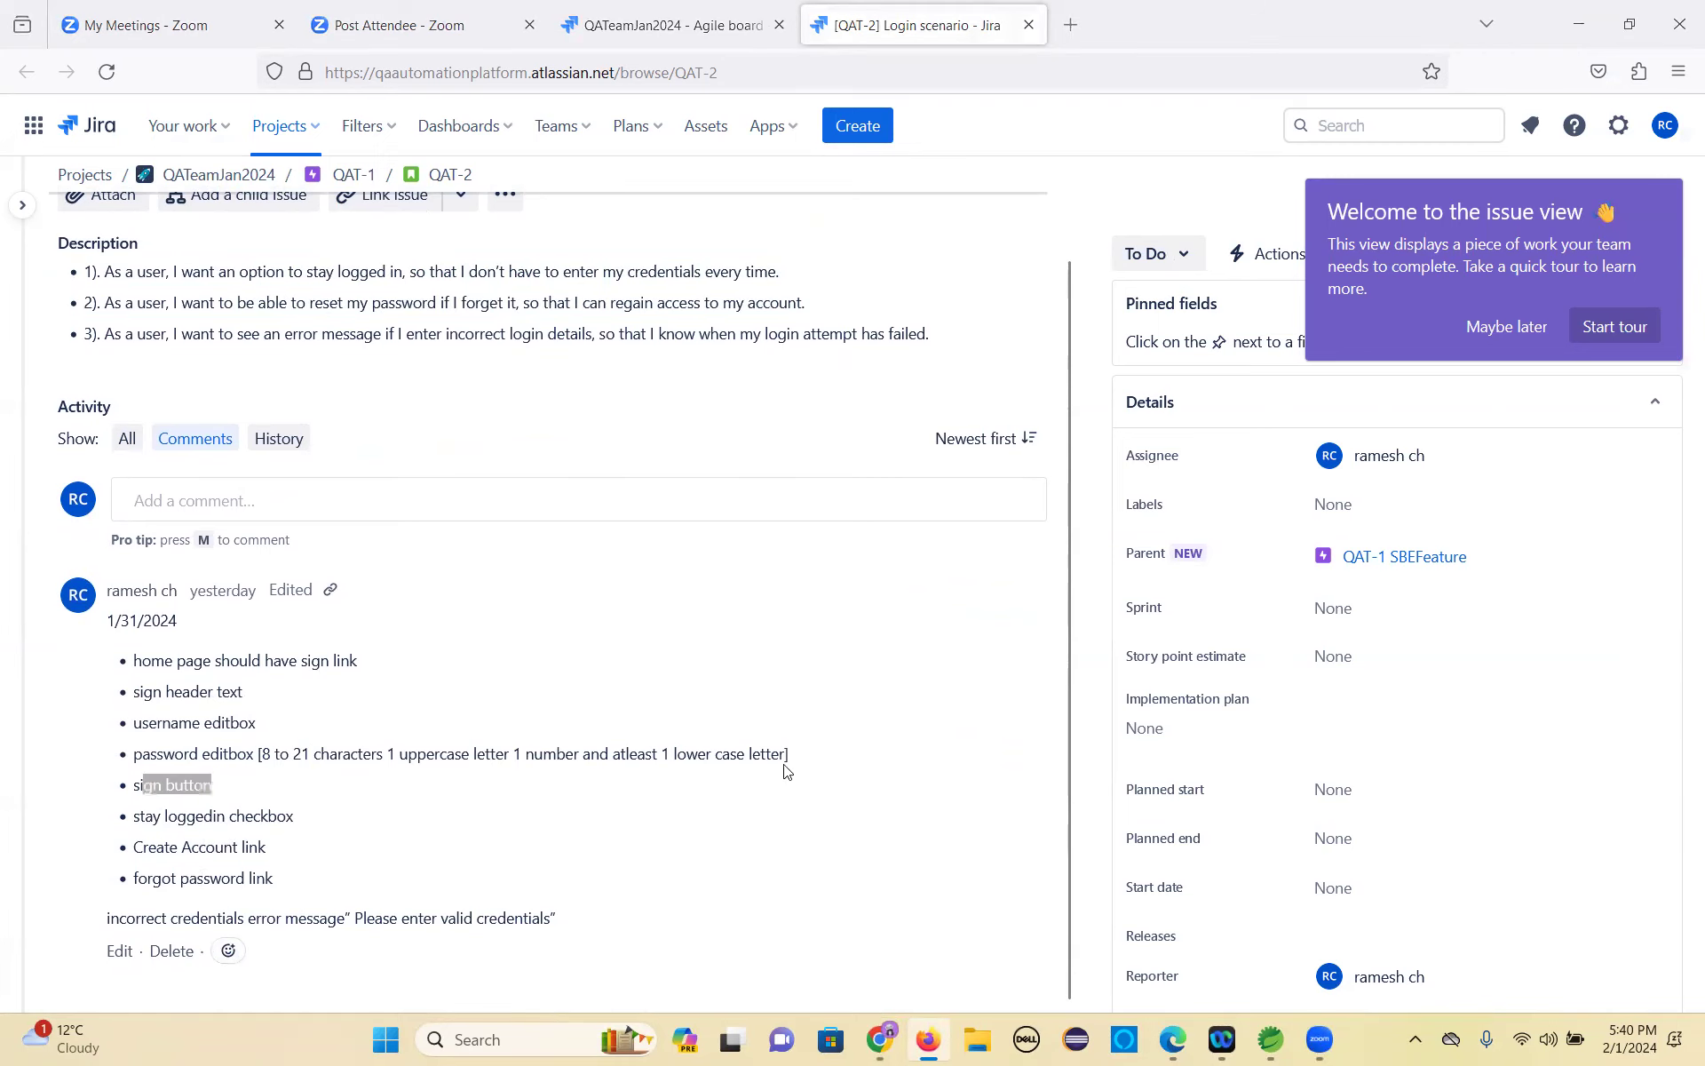
Change 'login' to 'Signin' in TC06's fourth step
double_click(658, 610)
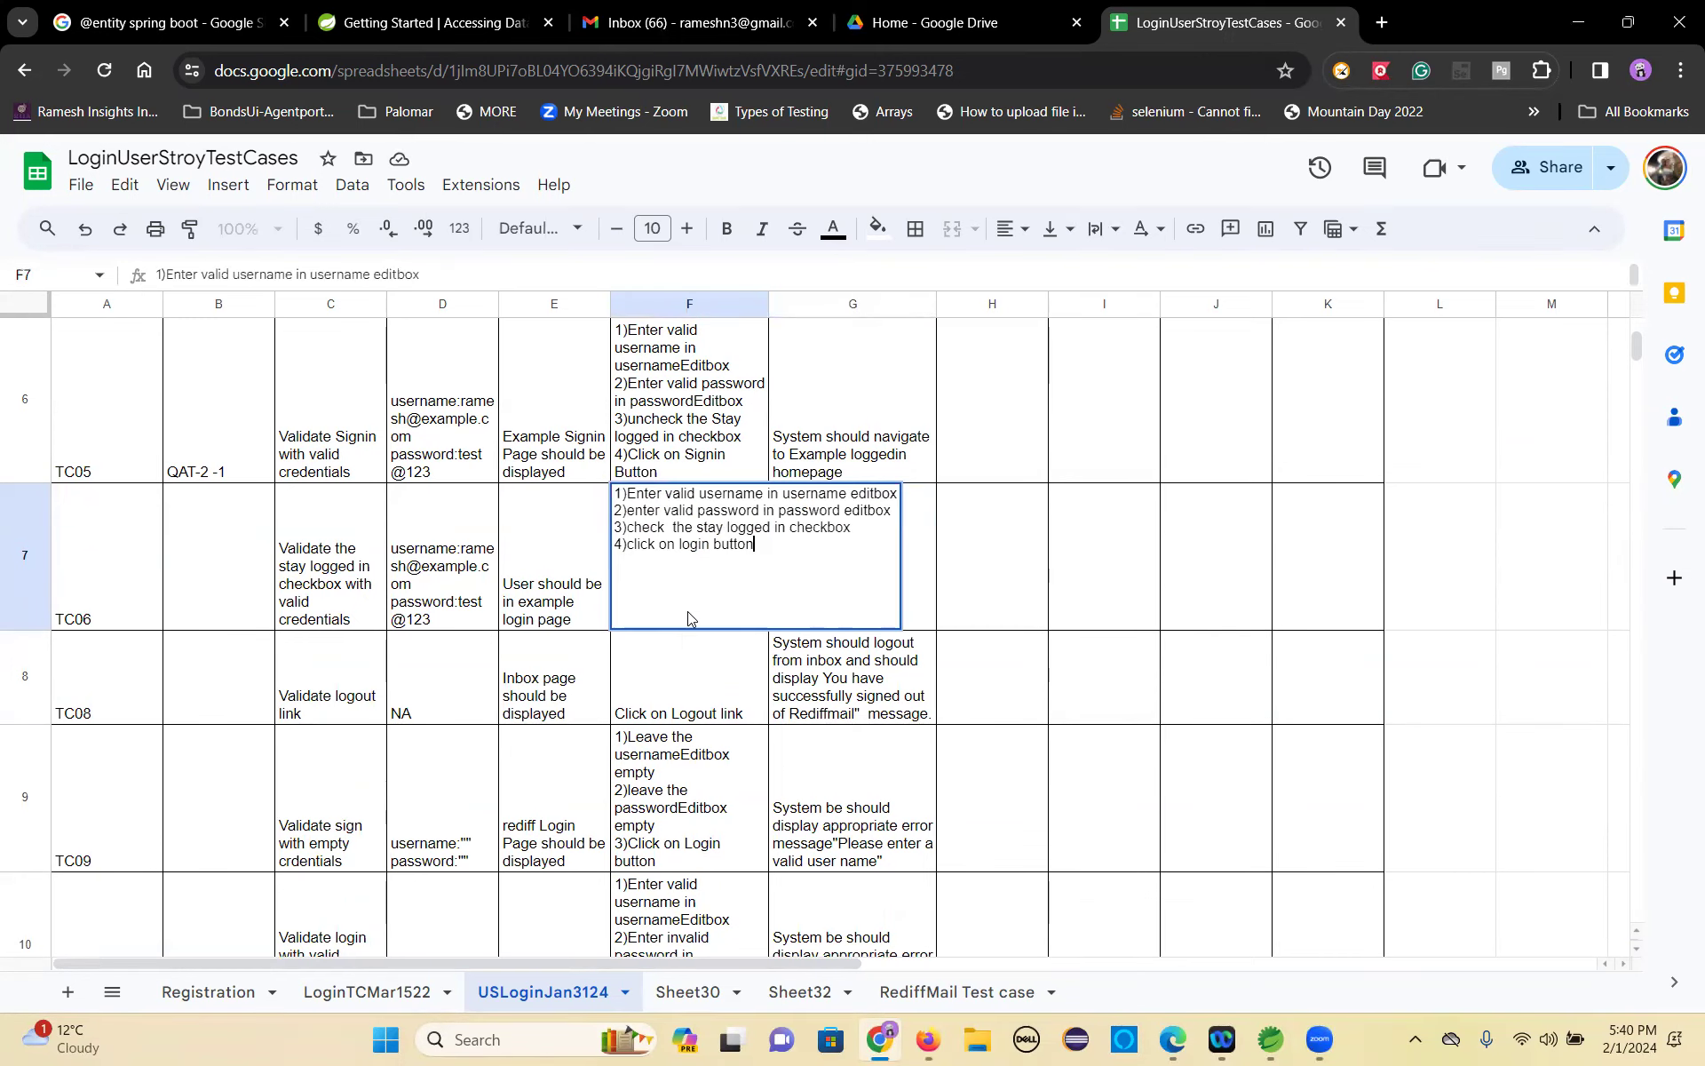
double_click(681, 543)
type("Signin")
left_click(1003, 595)
Select the stay logged in user story text in the Jira issue
double_click(849, 577)
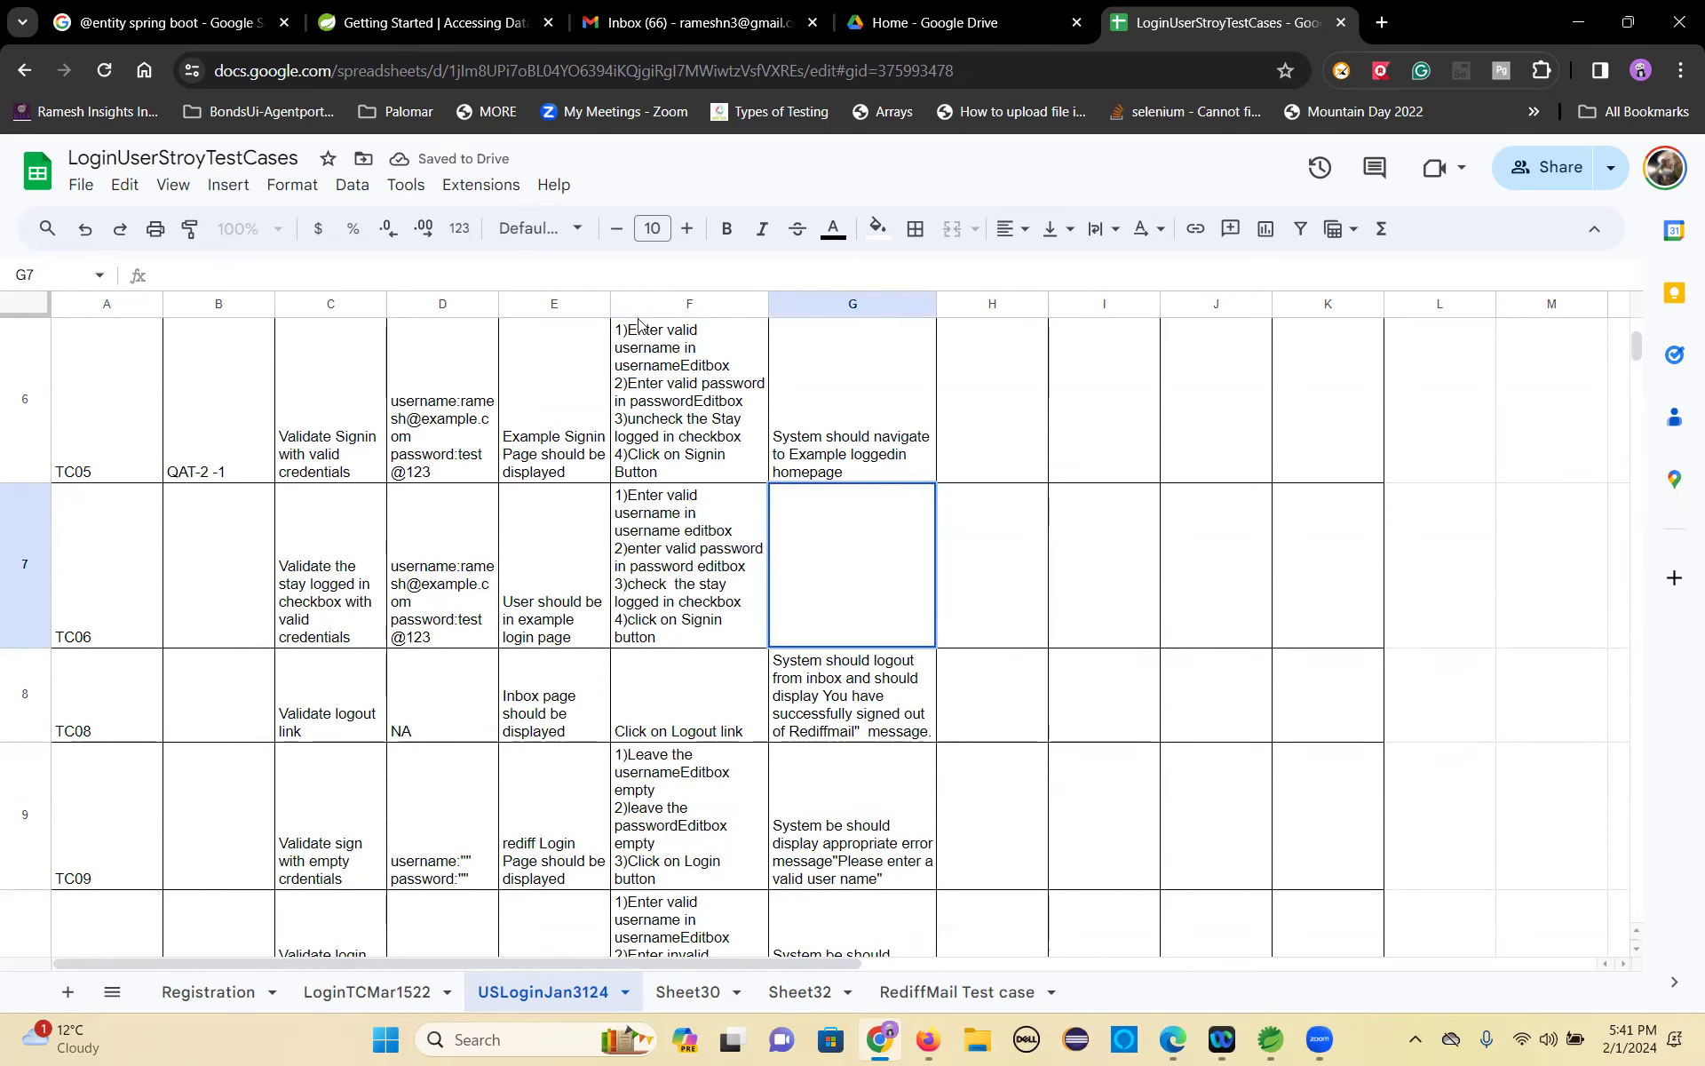
key("alt+Tab")
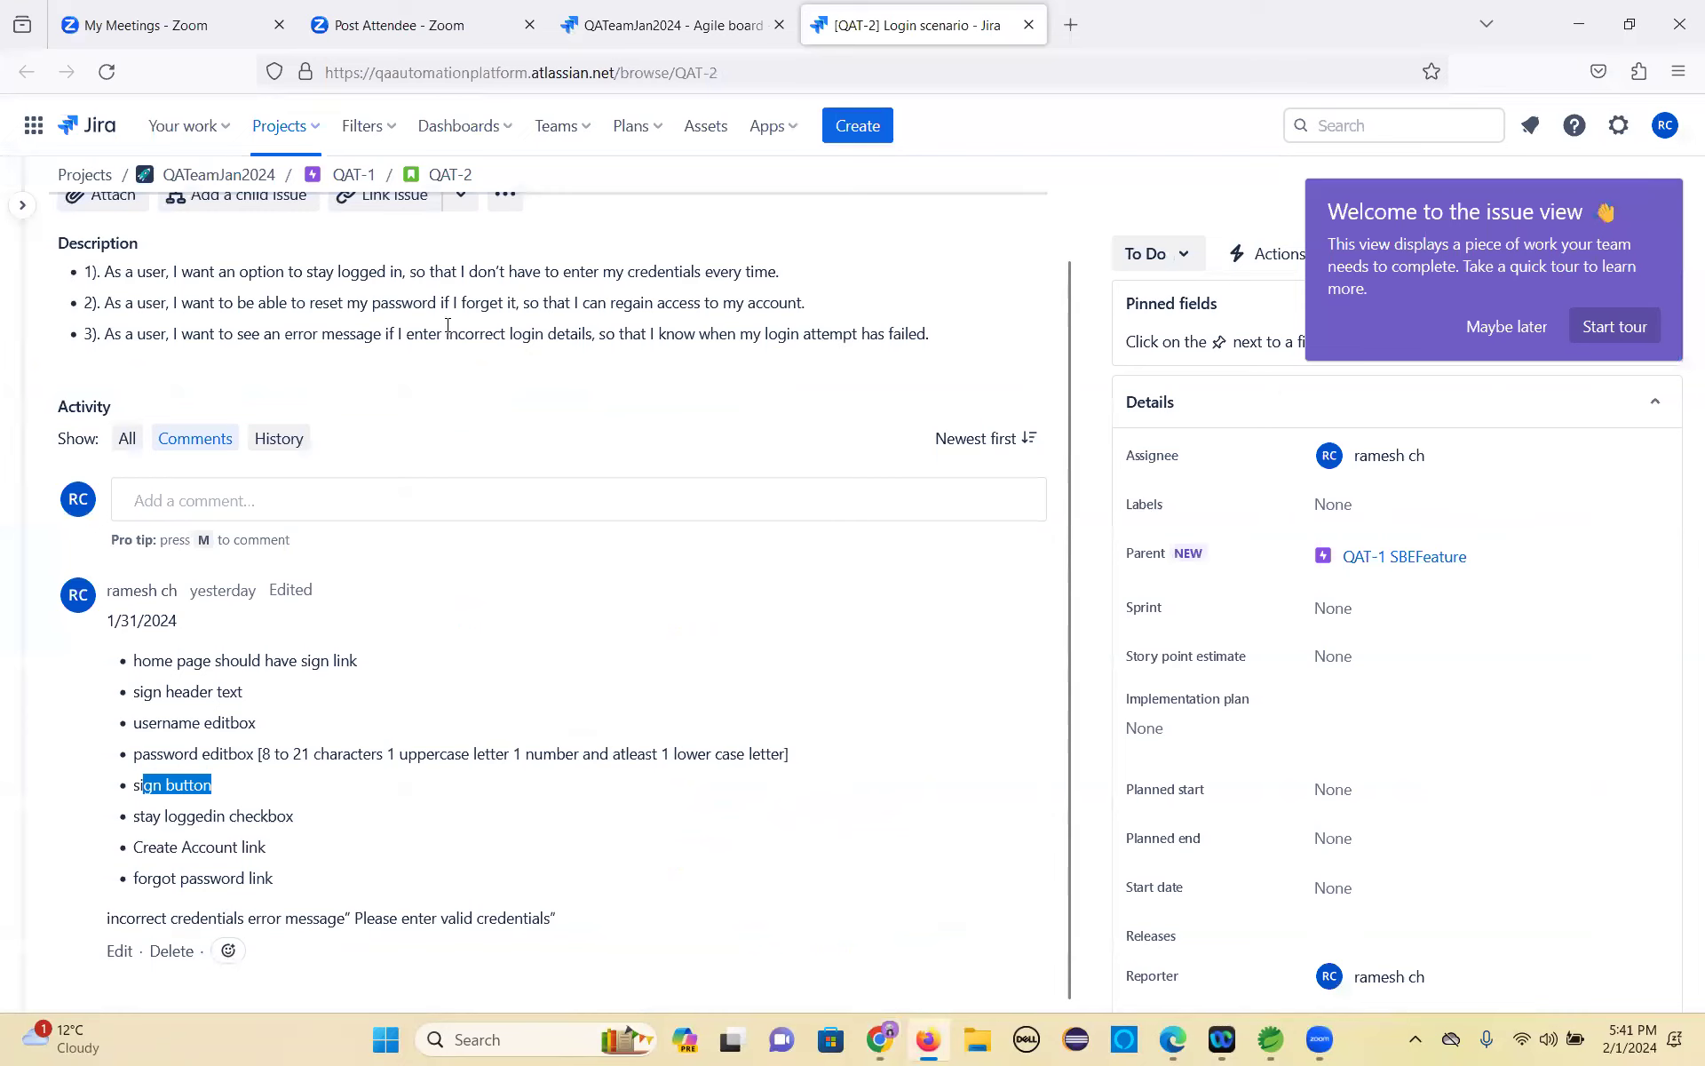
scroll(541, 324, "up", 2)
left_click_drag(311, 370, 789, 386)
Enter G7 as 'System should login successfully and next time it should not ask for credentials'
key("alt+Tab")
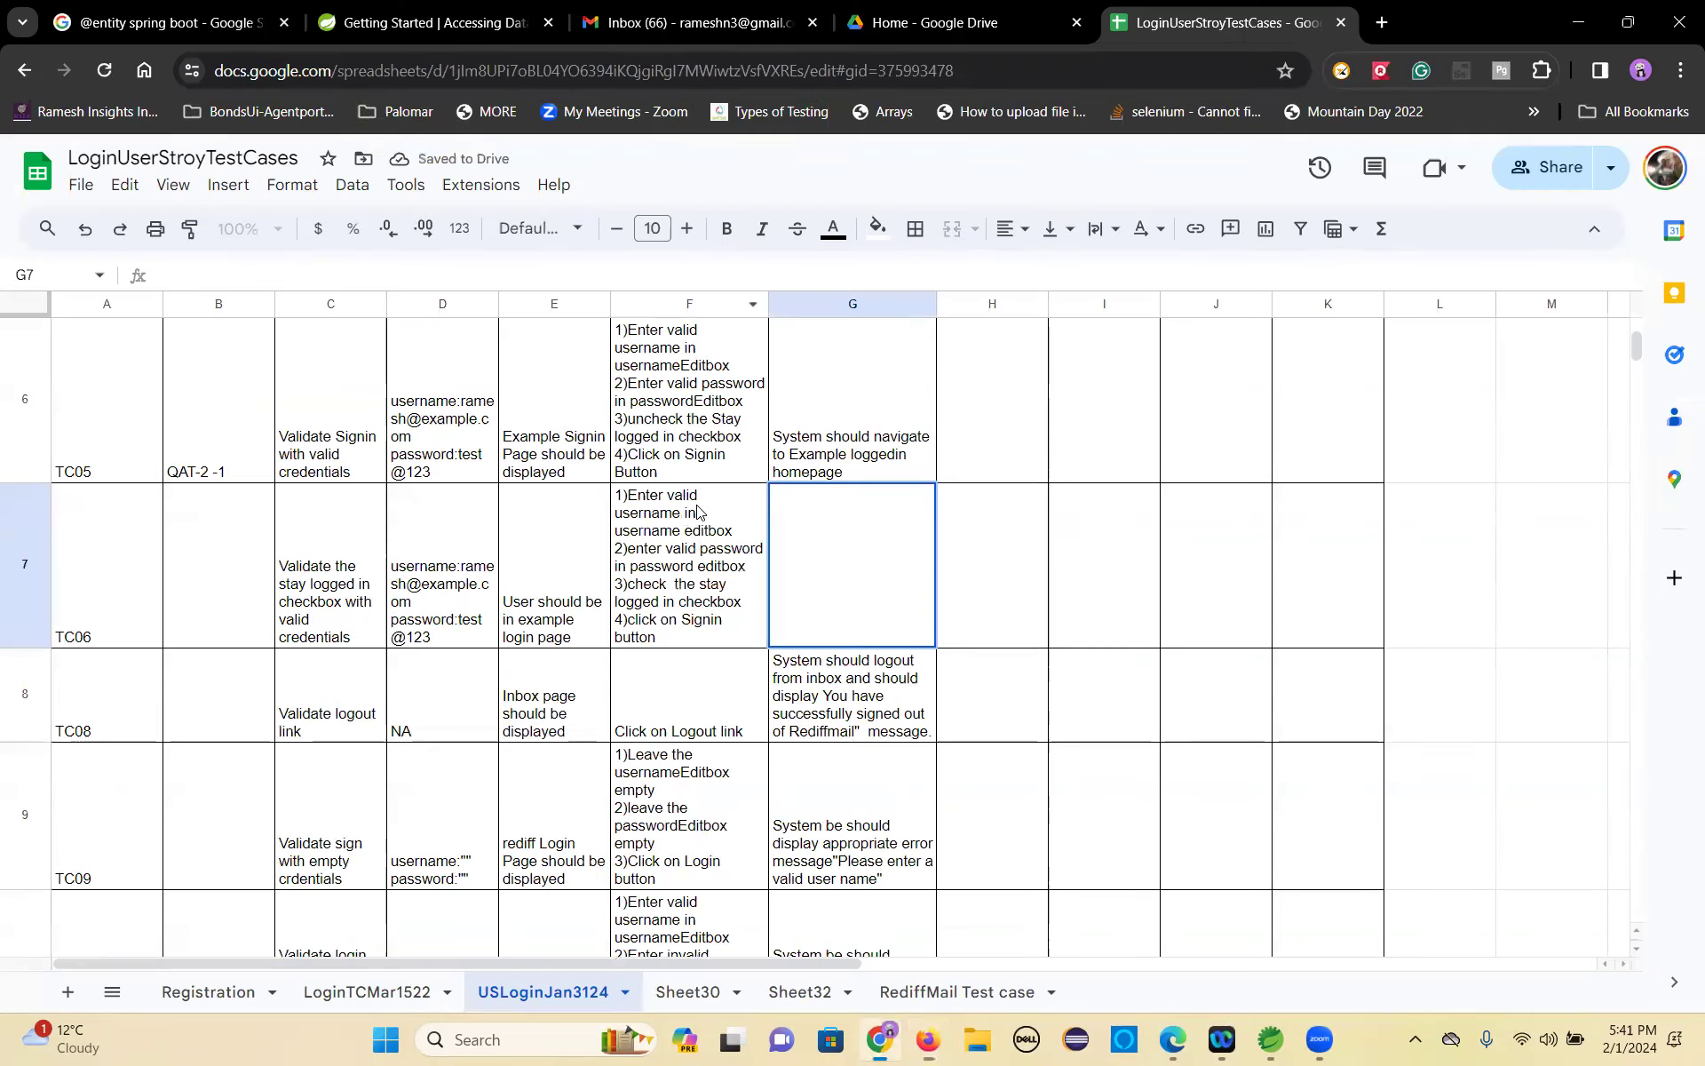
key("Return")
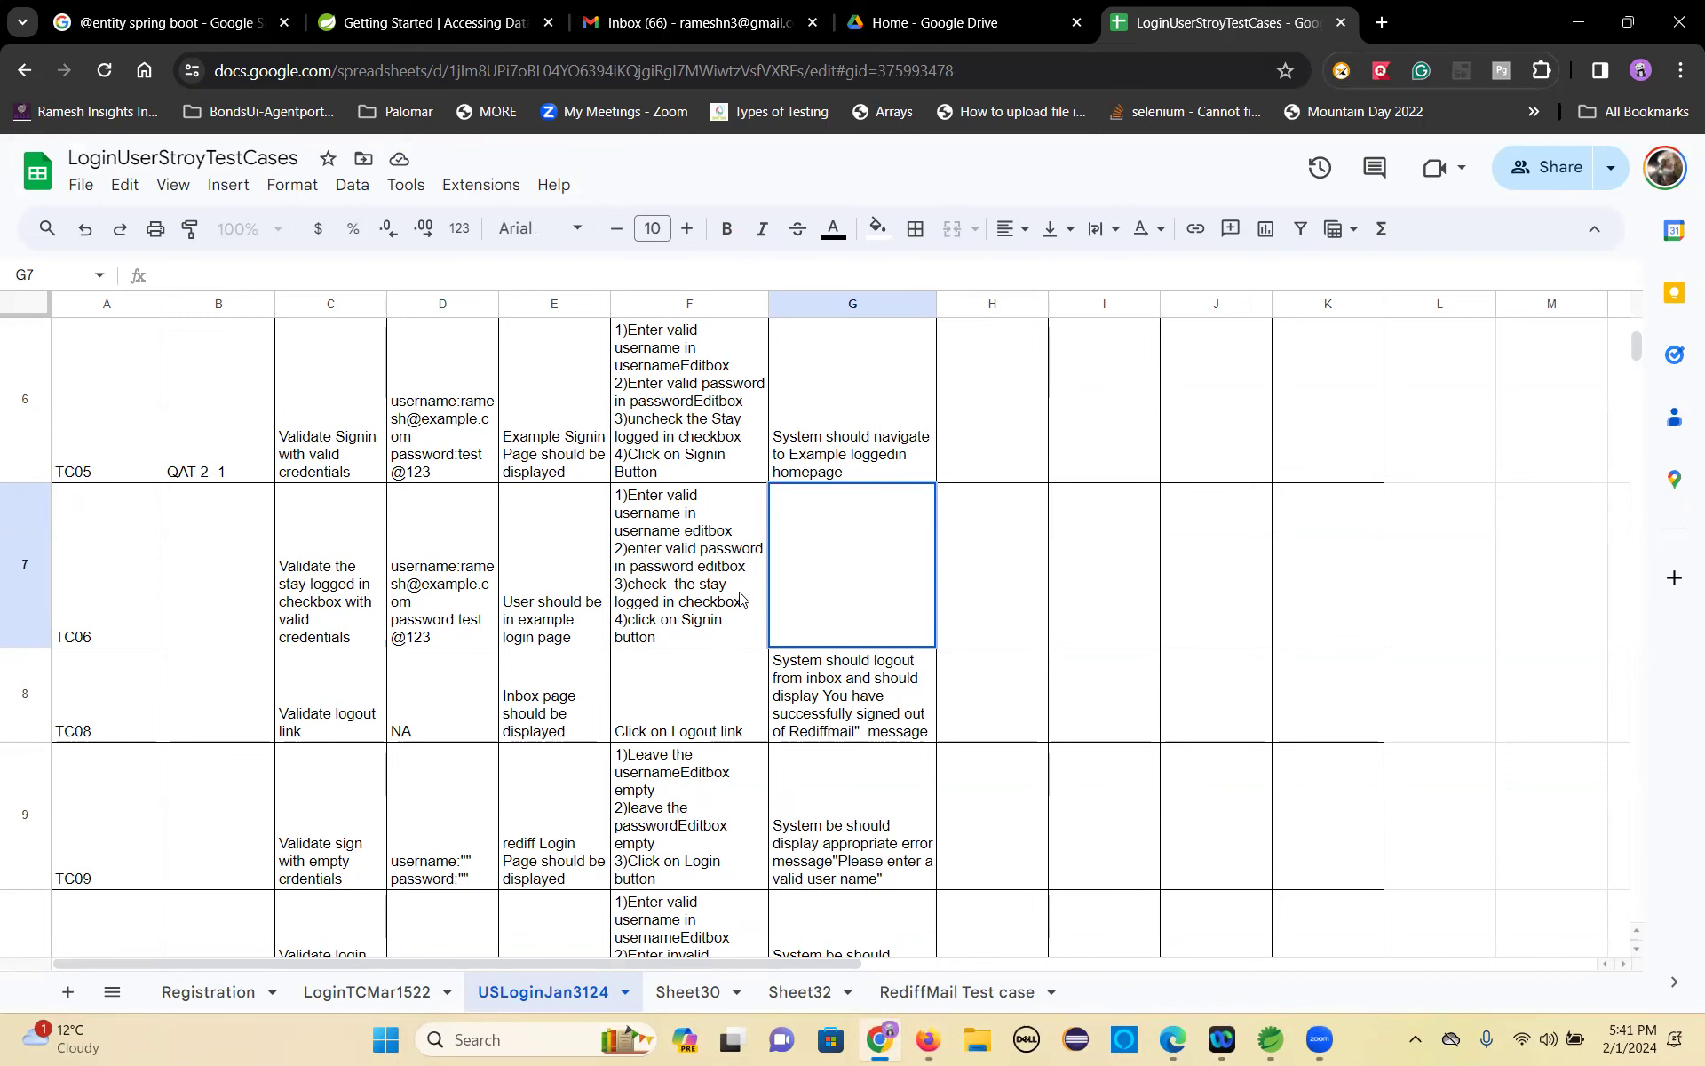
type("System should logg")
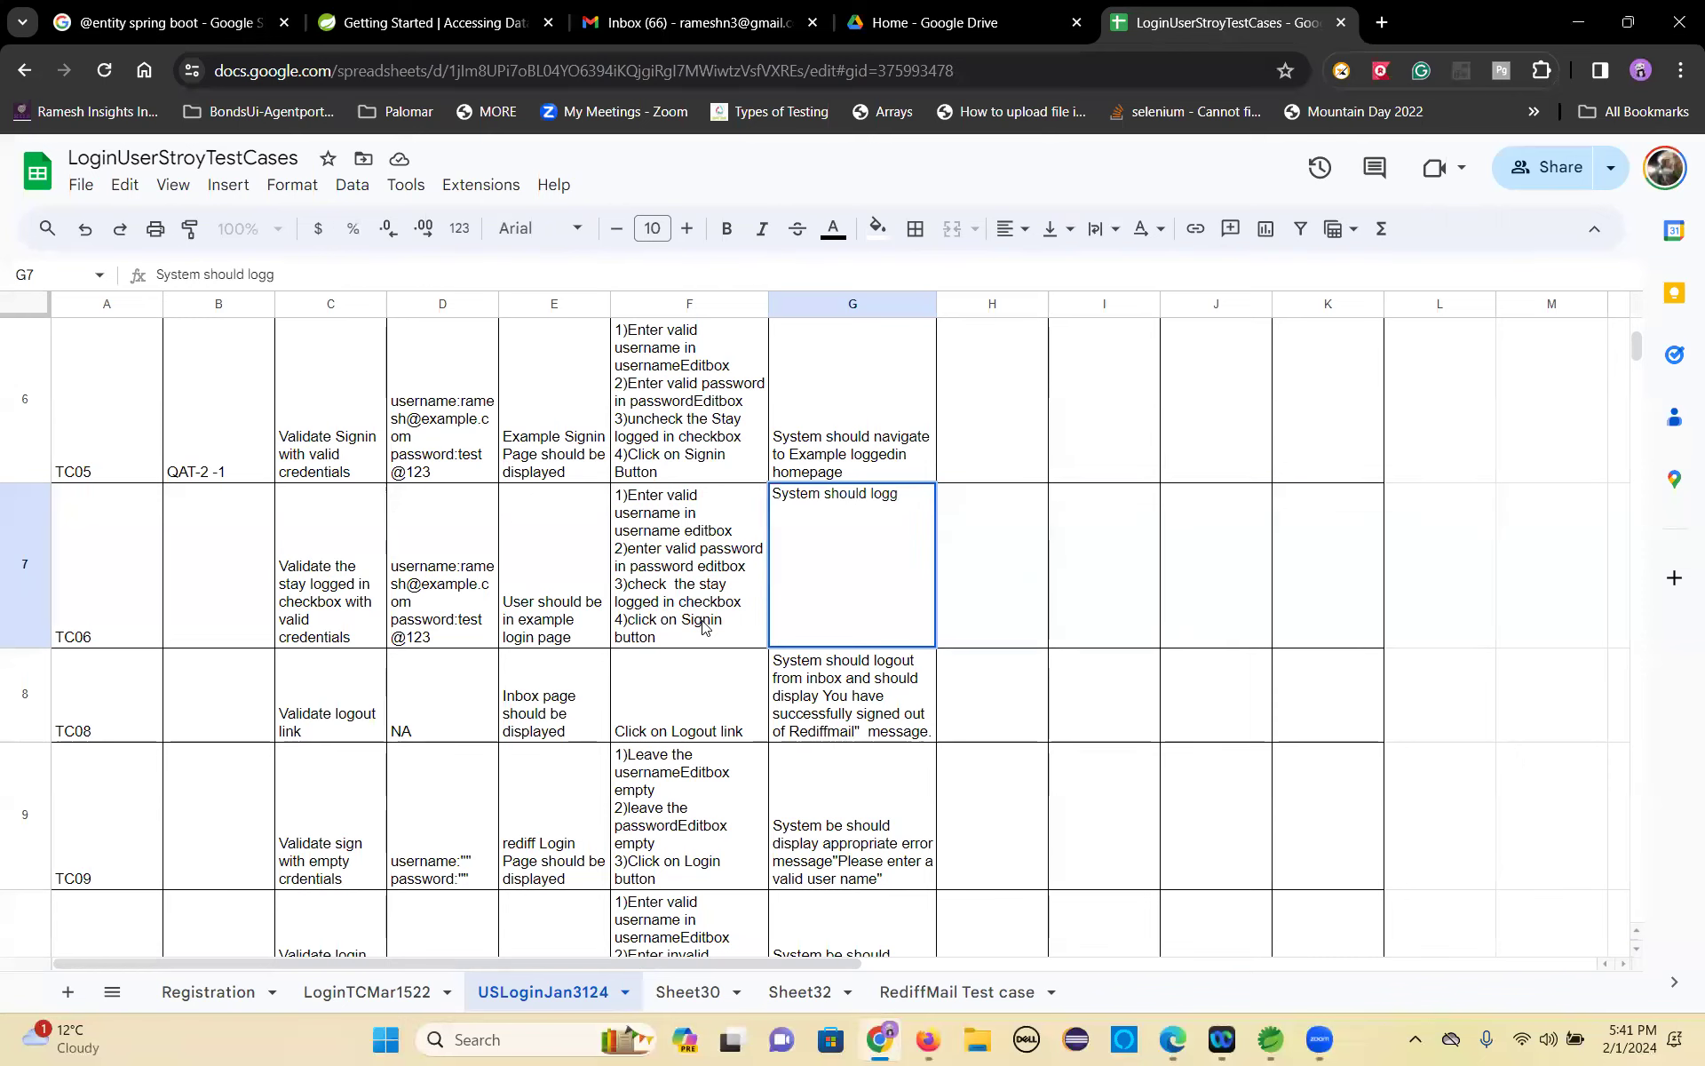
key("BackSpace")
key("BackSpace")
type("gin successfully and next time")
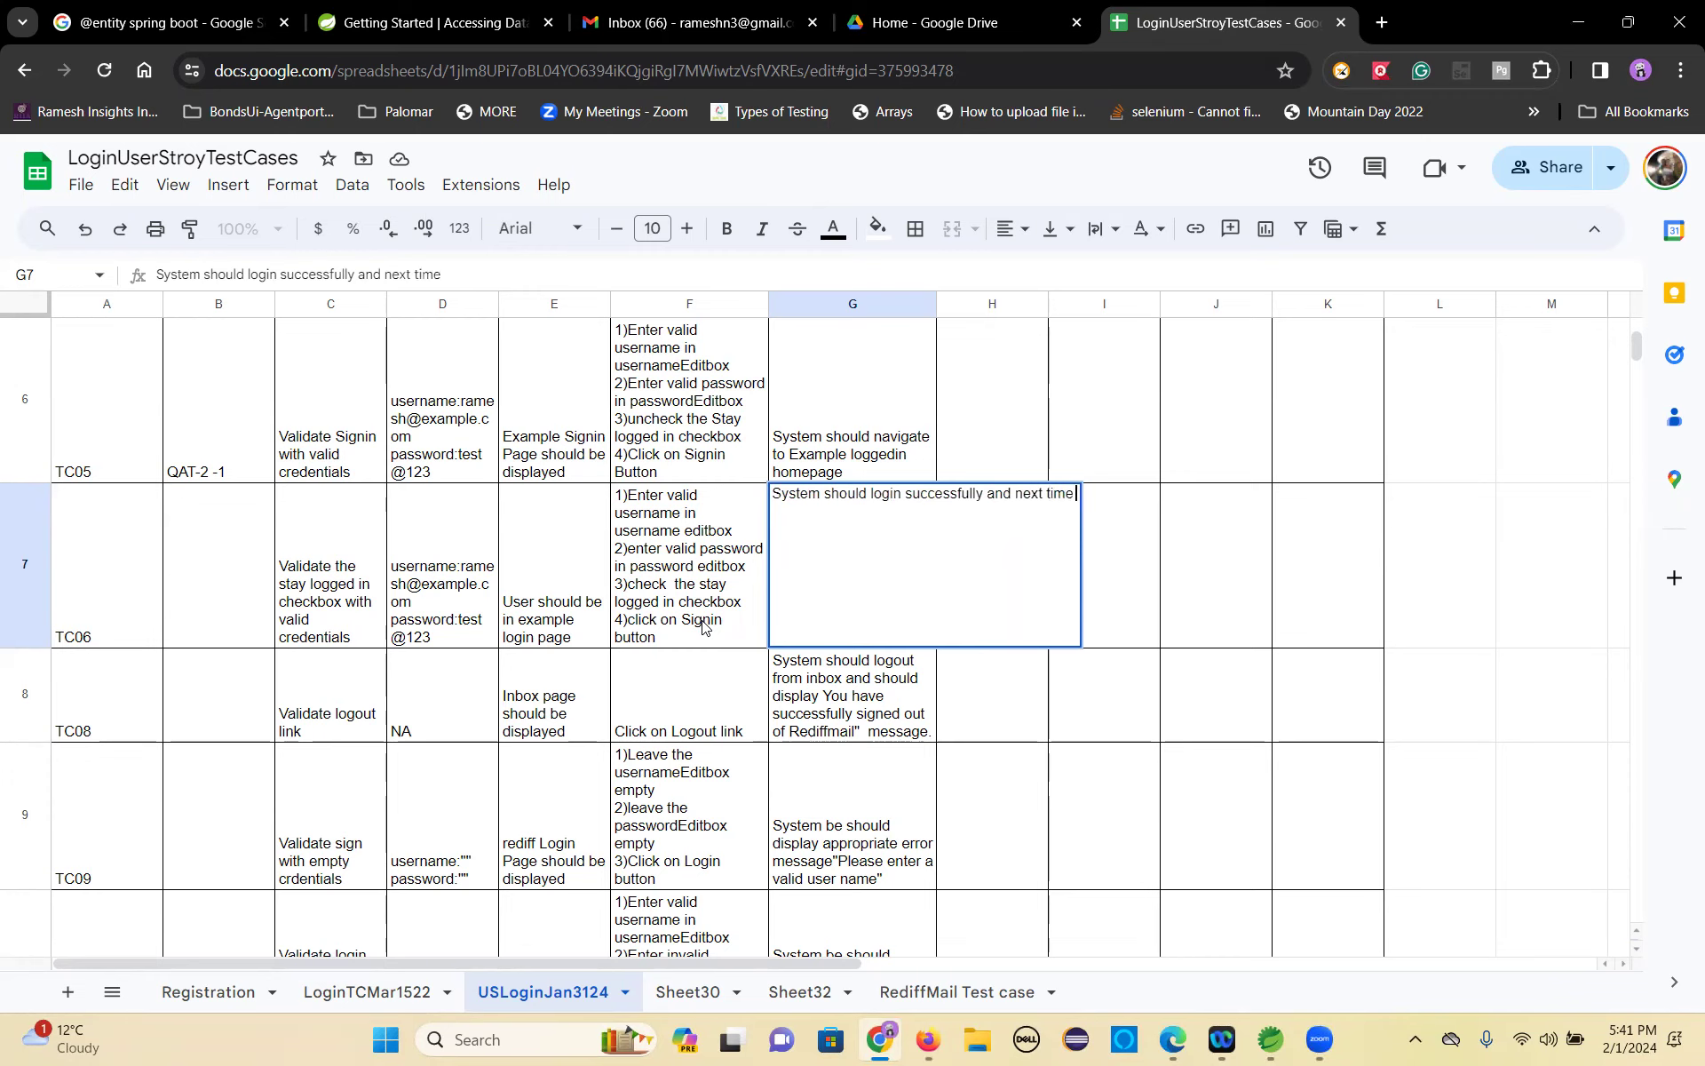
type(" it should")
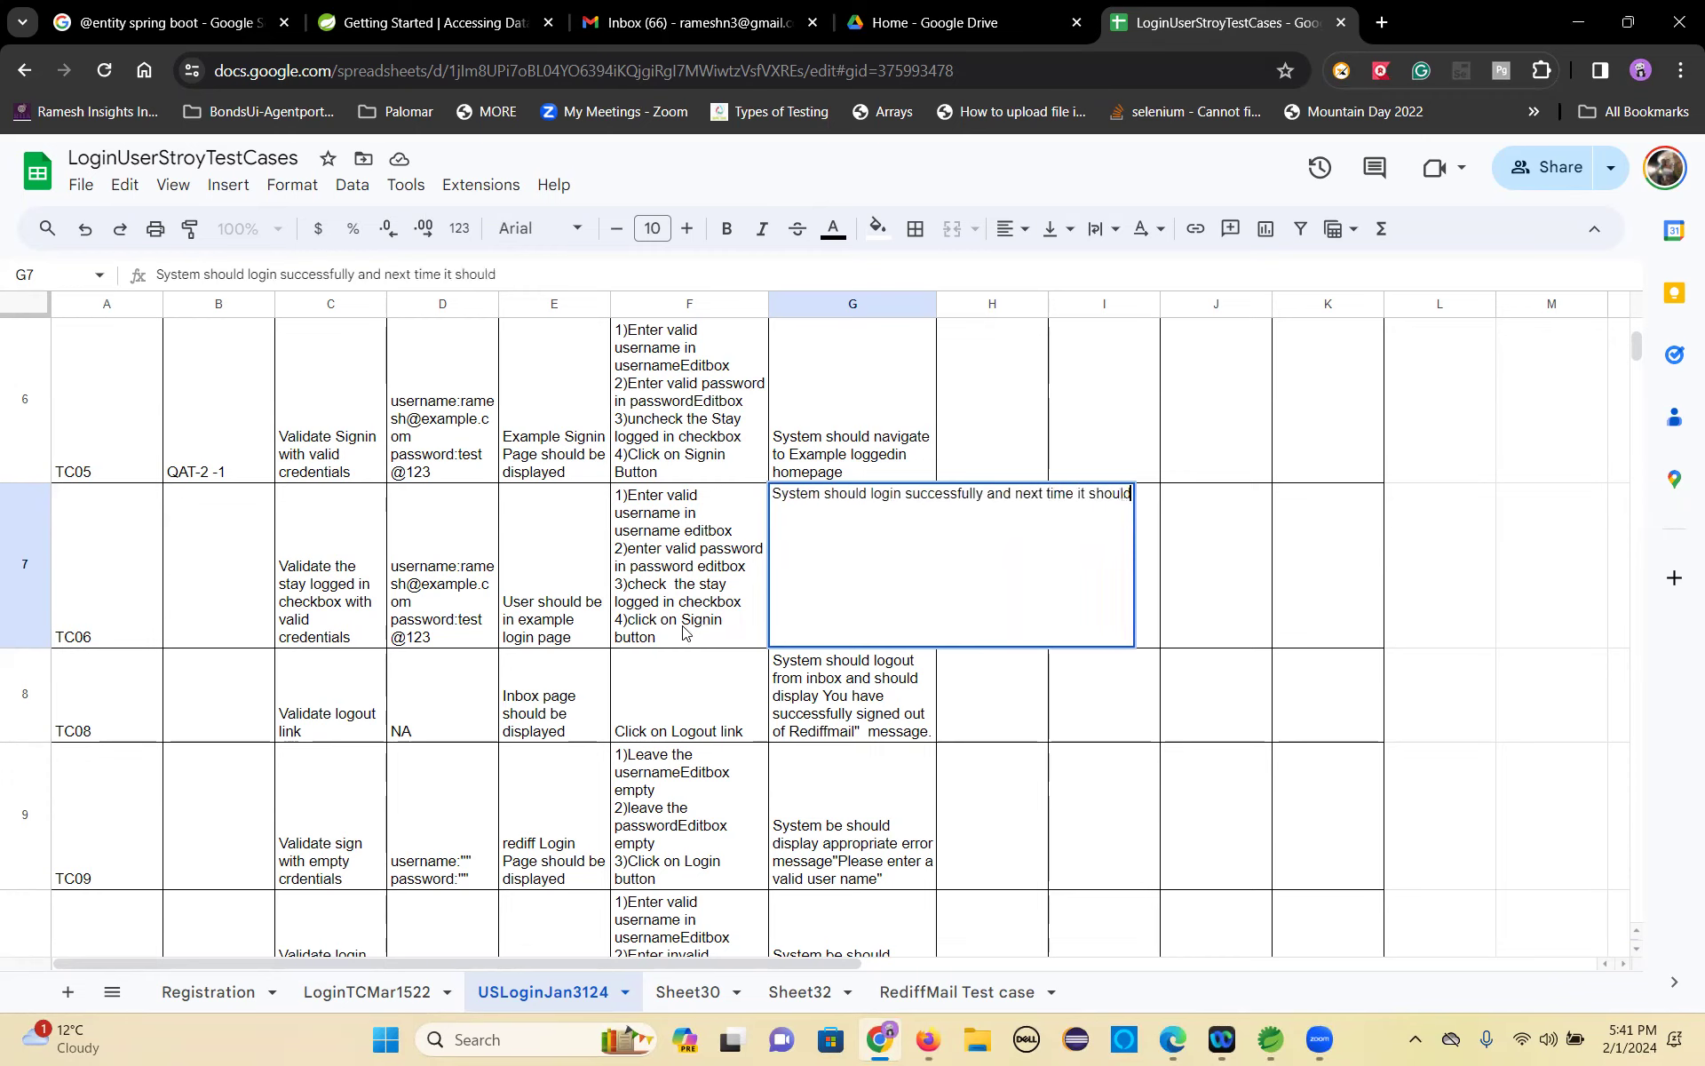
type(" not ask")
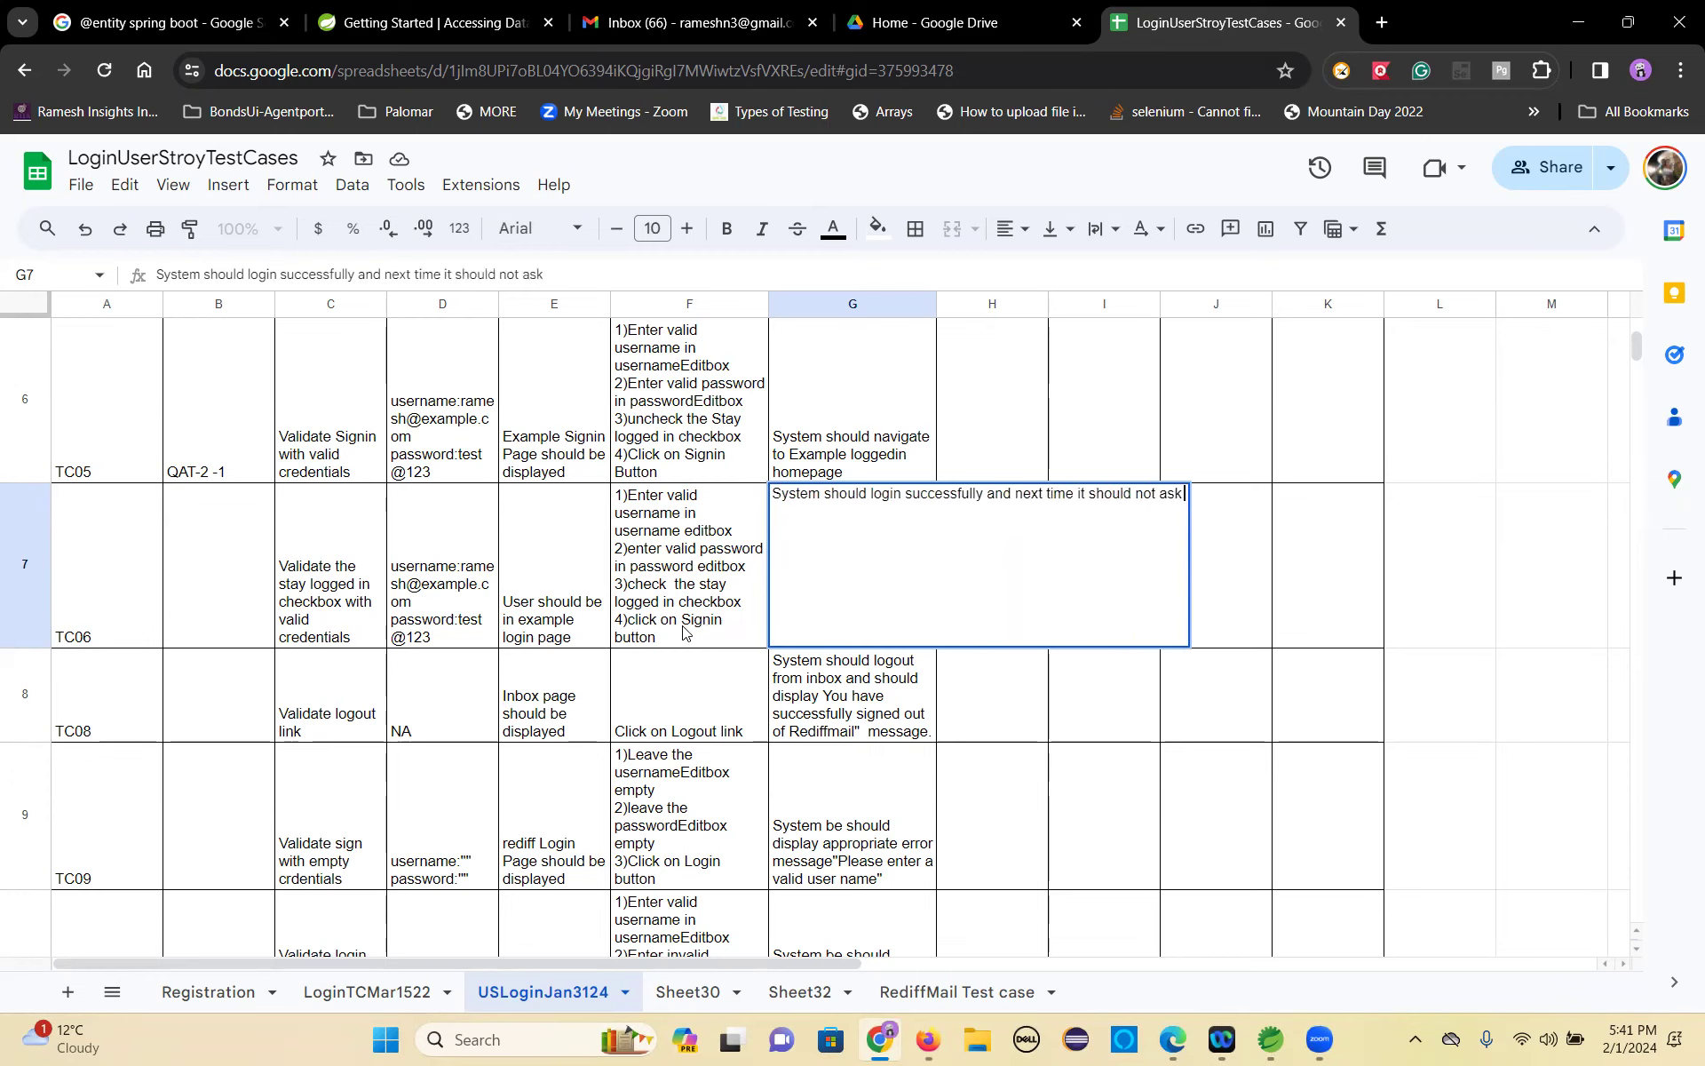
type(" for creden")
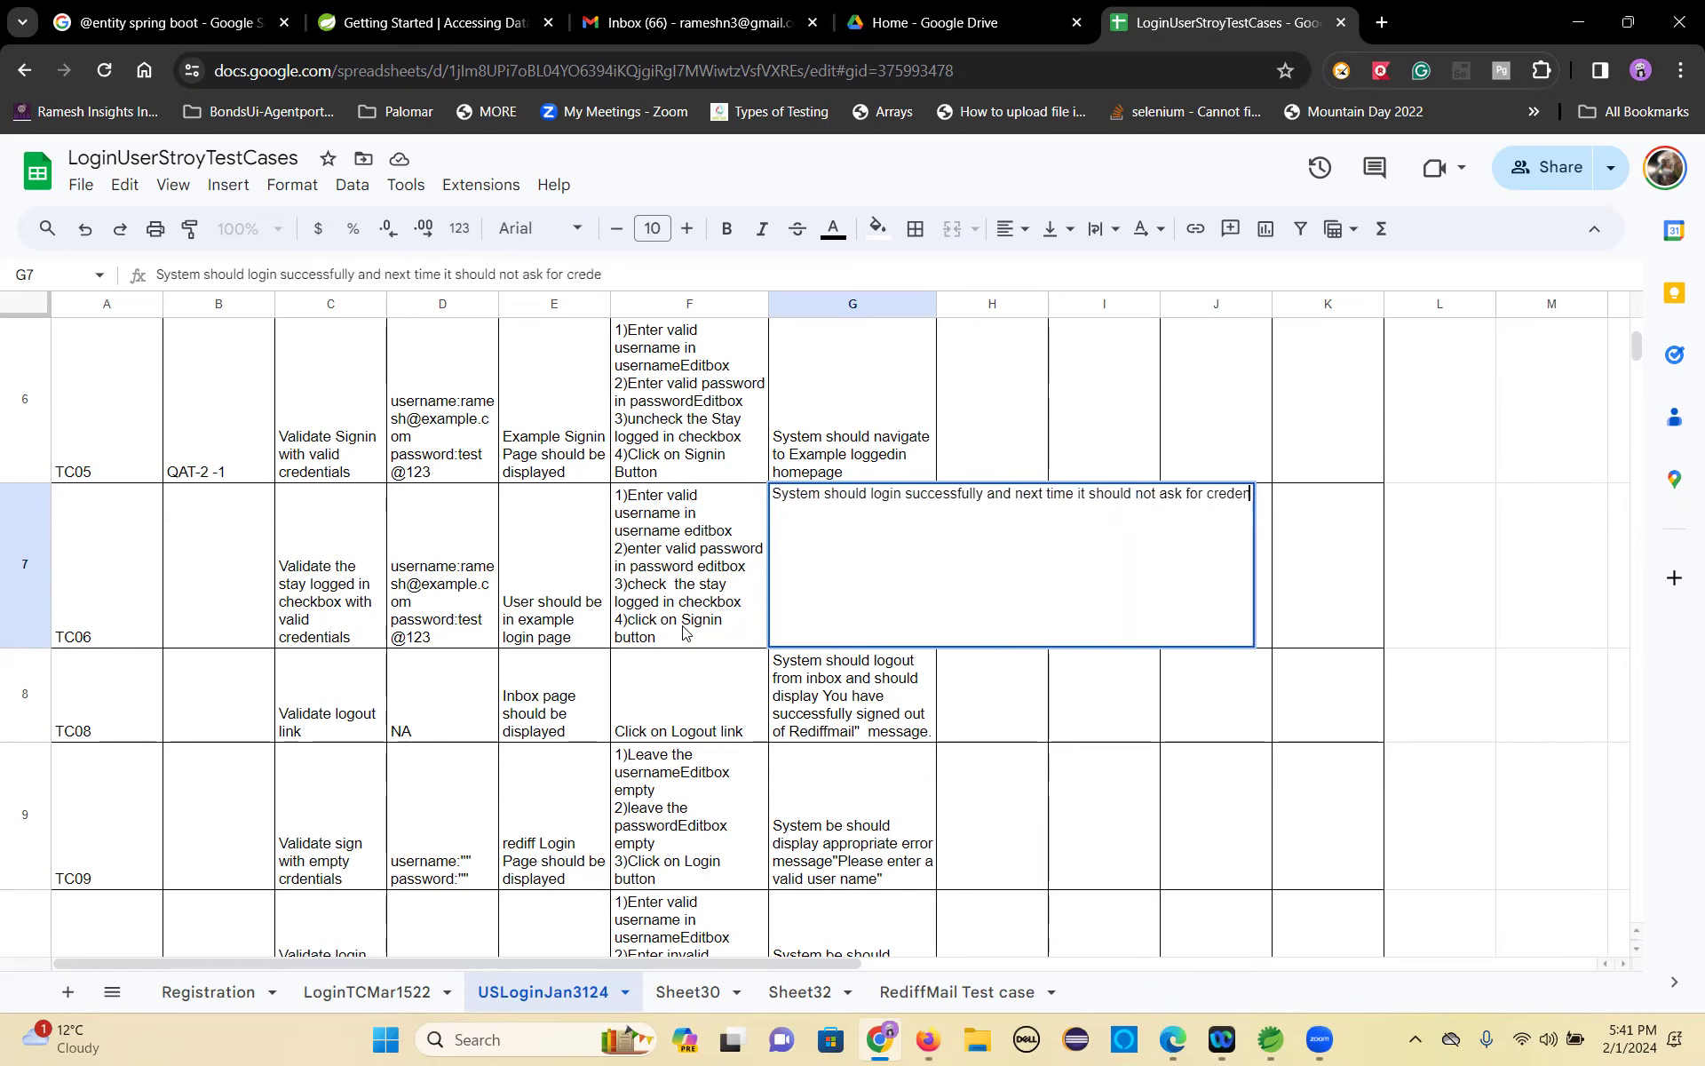
type("tials")
key("Return")
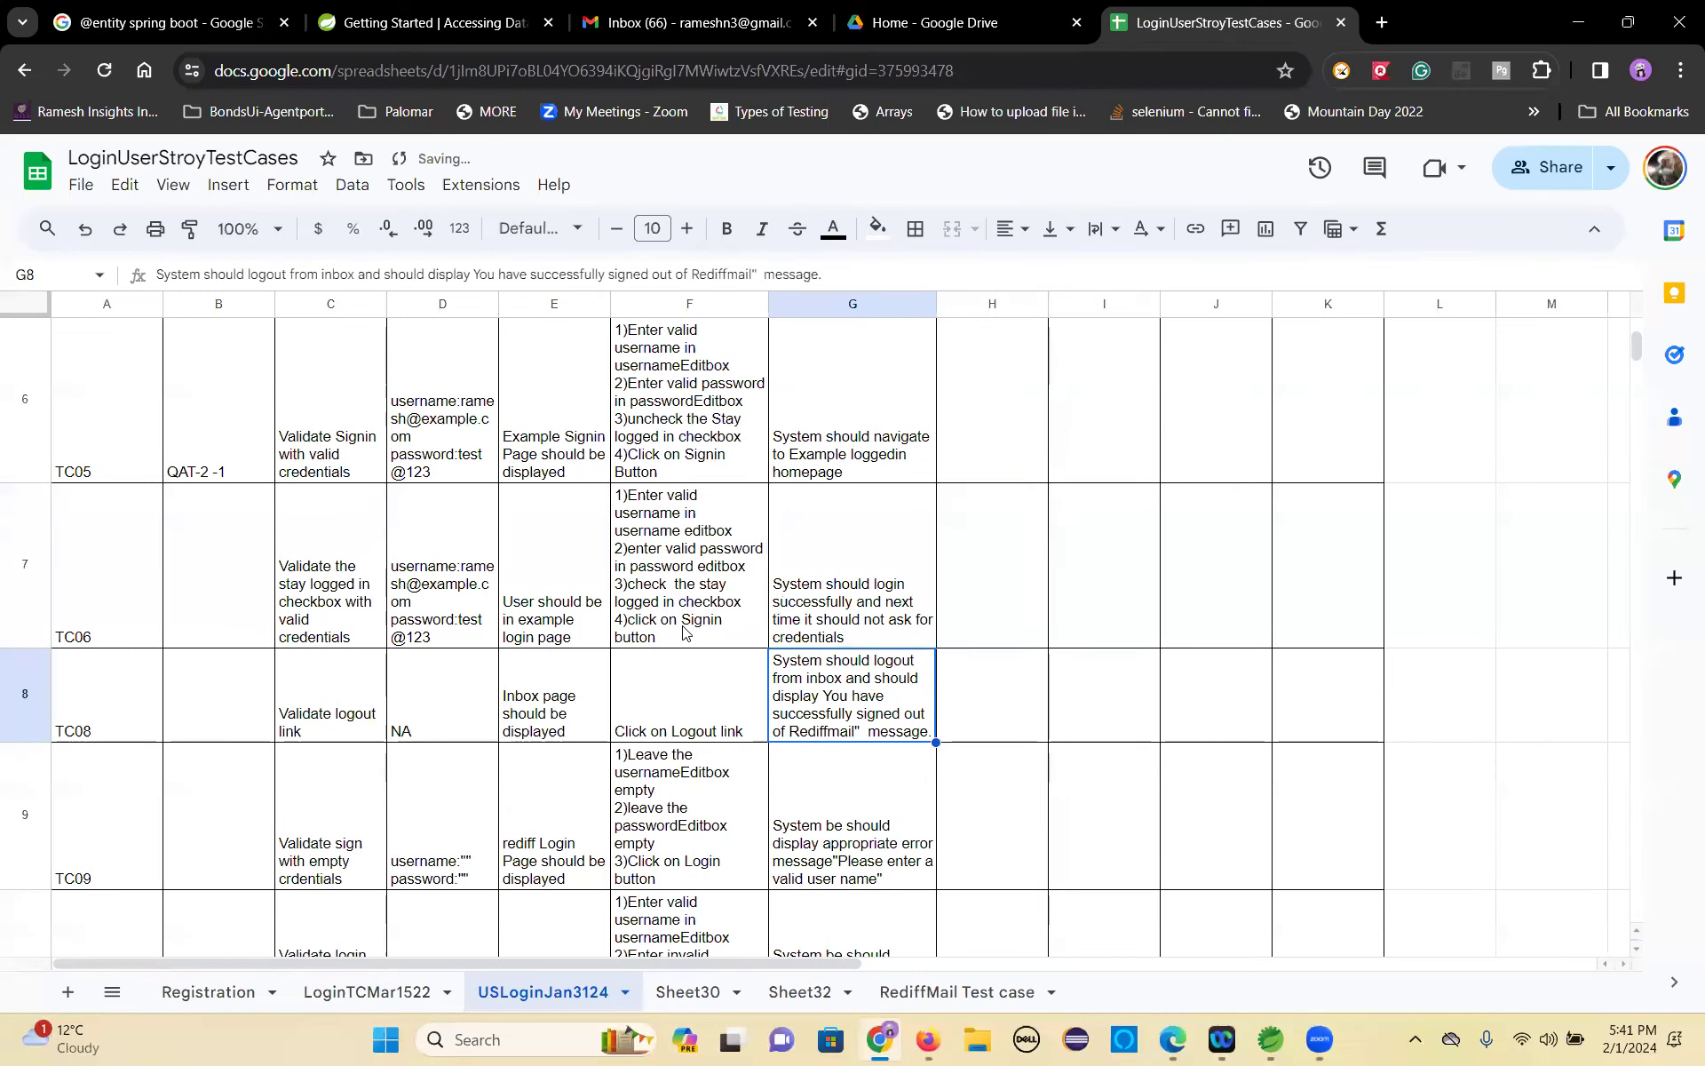
left_click(803, 539)
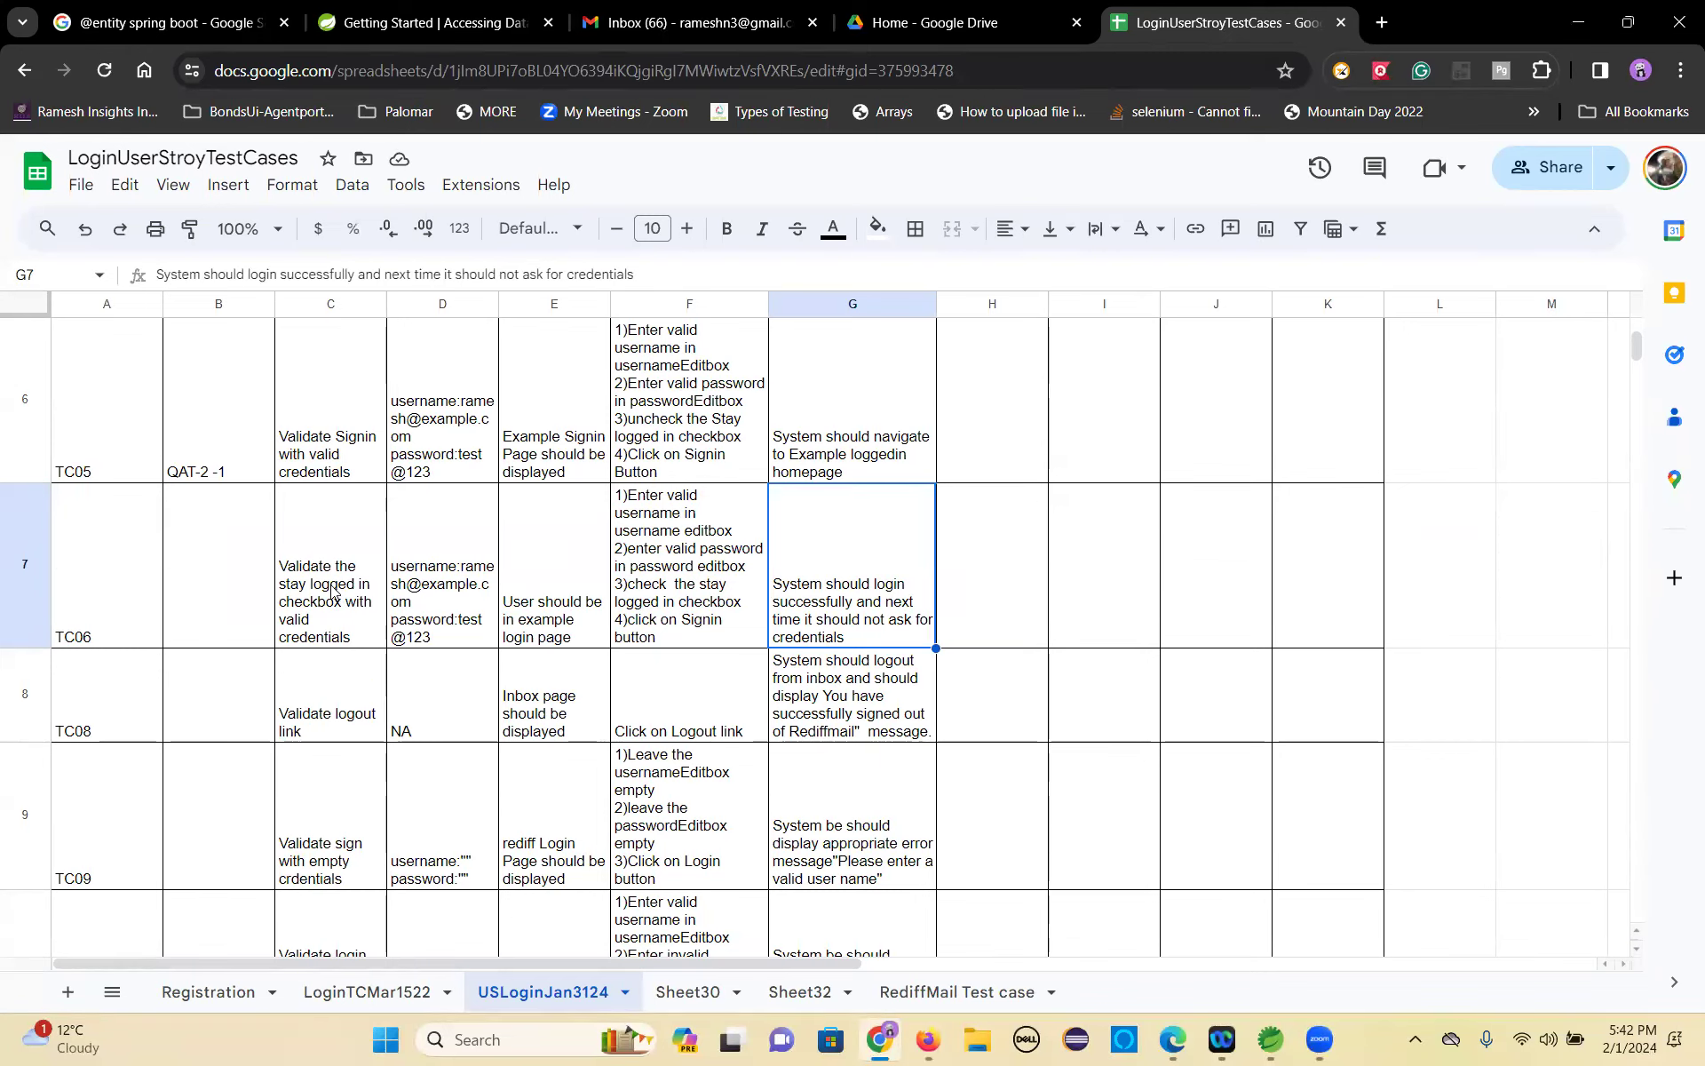
Set TC06's story reference in B7 to QAT-2 -1
left_click(220, 613)
type("QA")
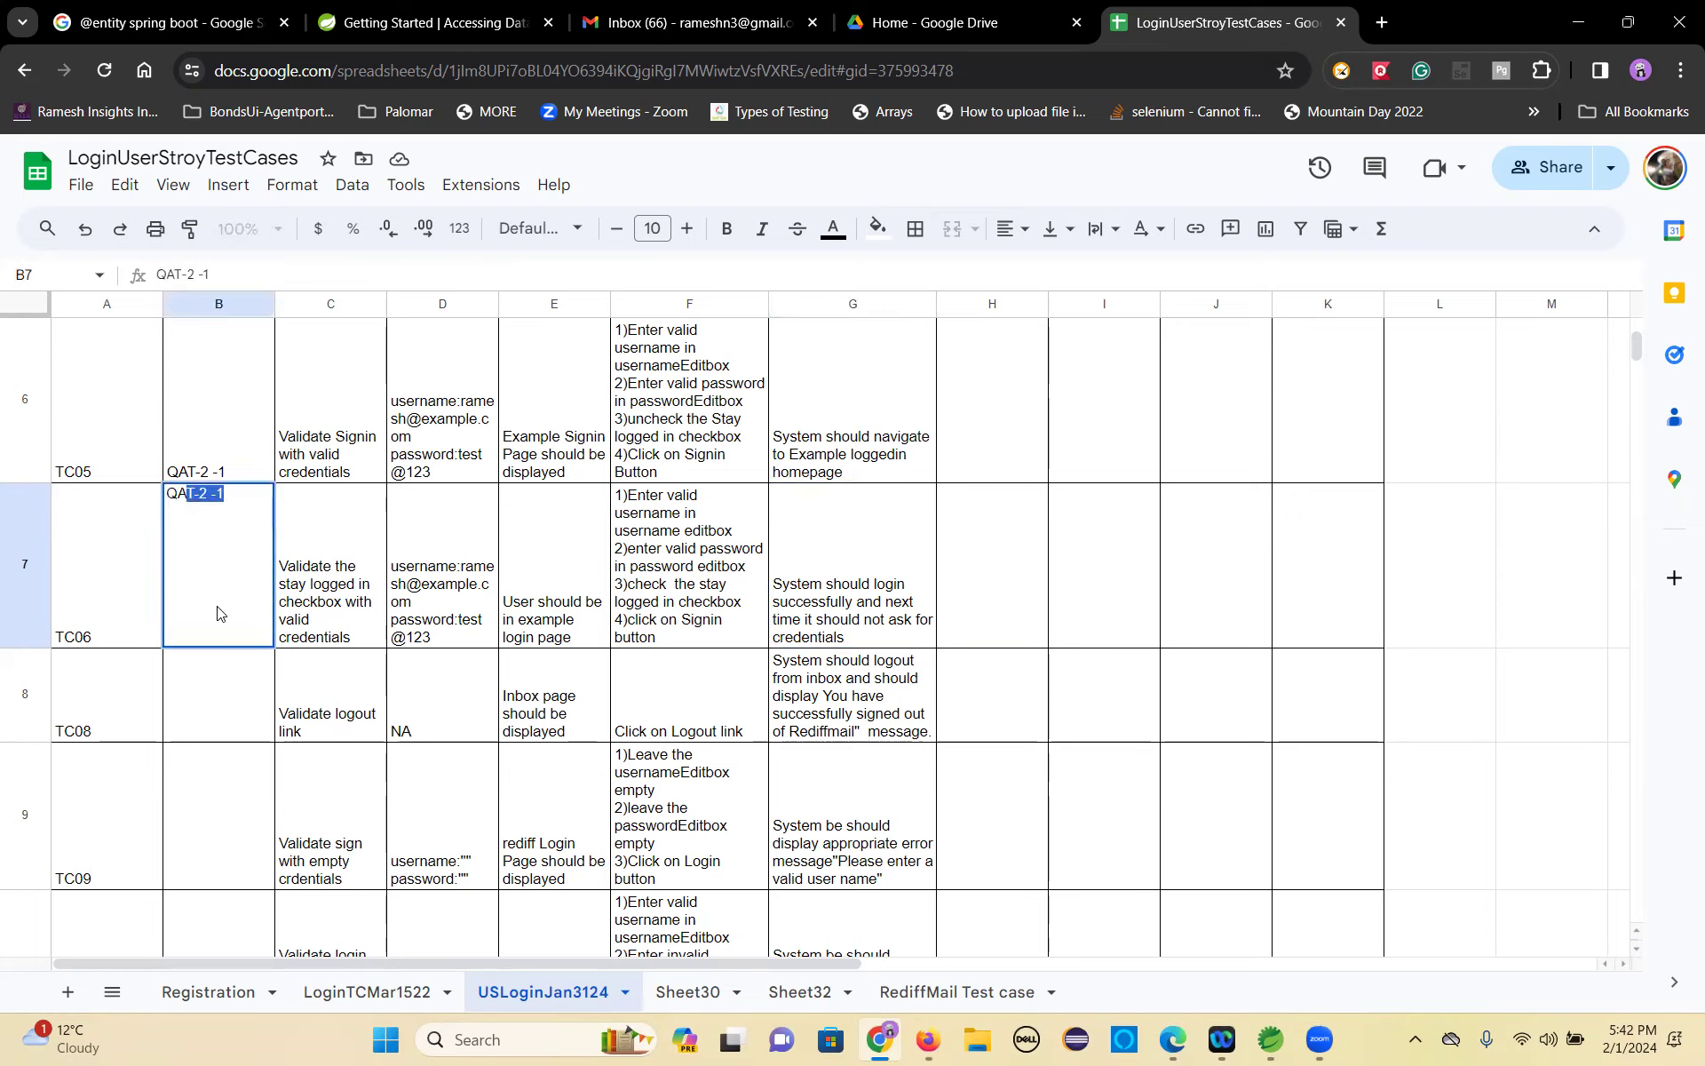
key("Return")
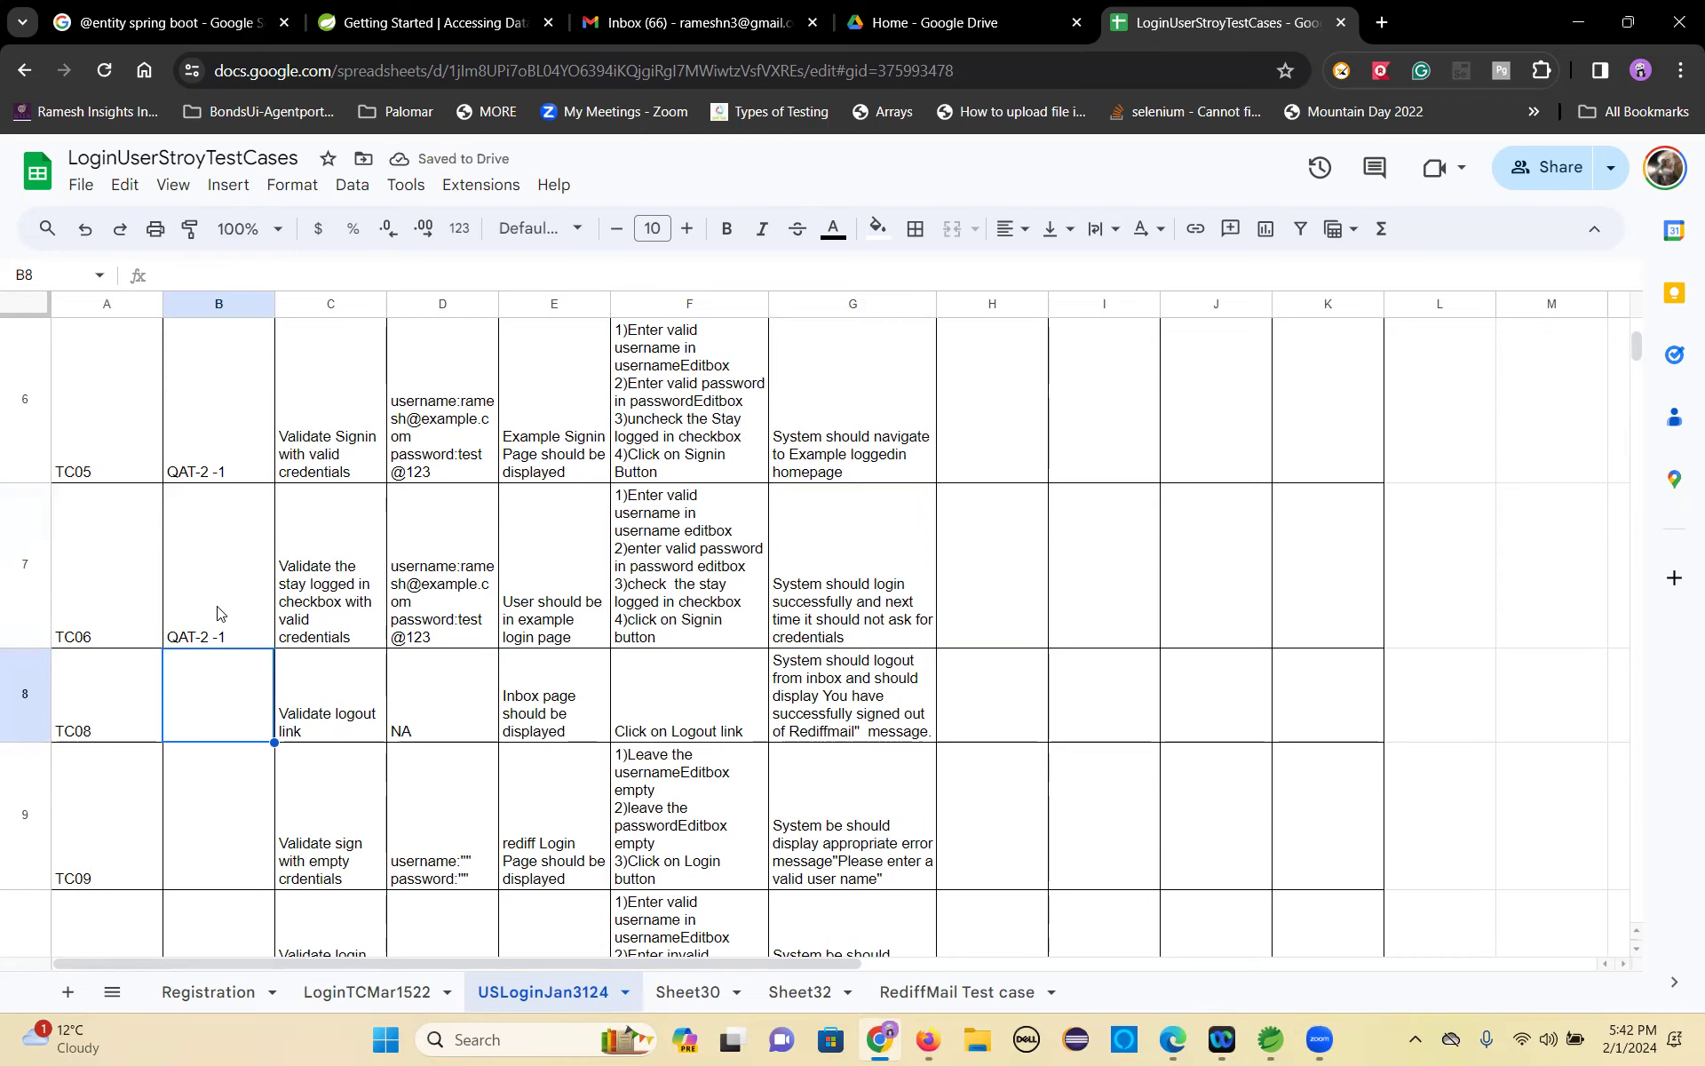
Renumber the logout test from TC08 to TC07 and give it story QAT-2 -1
key("Left")
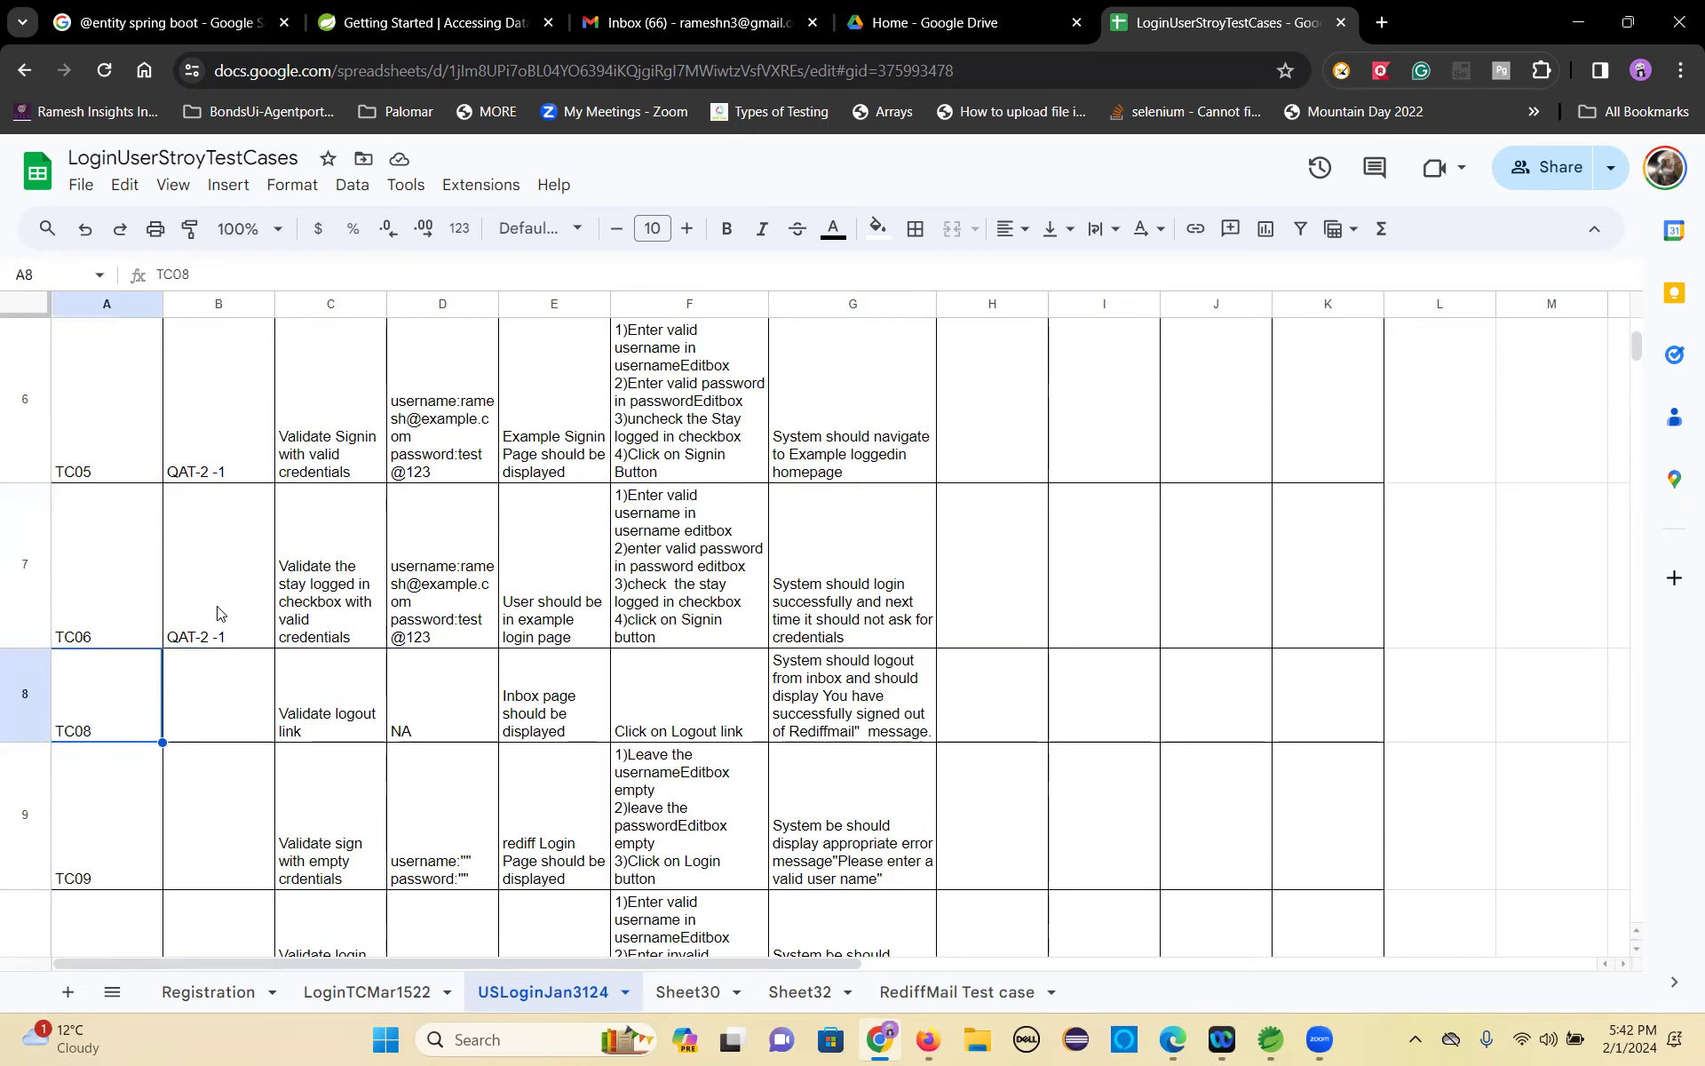
left_click(197, 275)
key("BackSpace")
type("7")
left_click(238, 716)
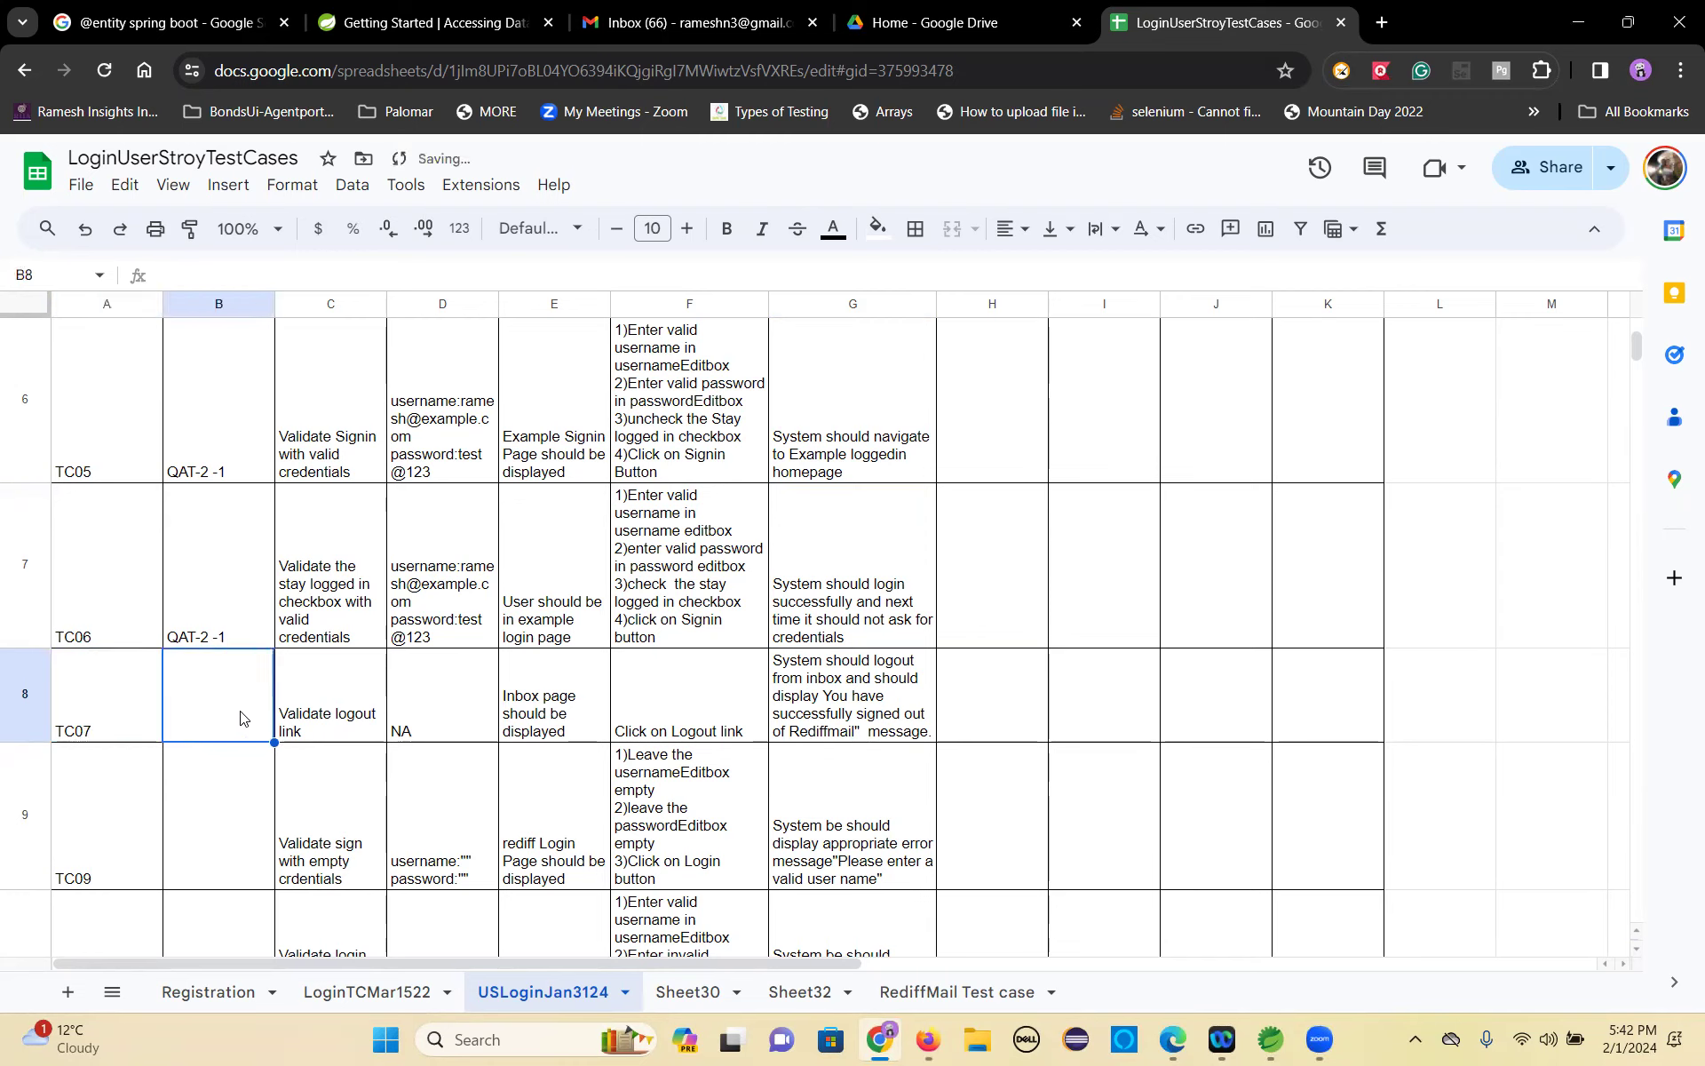
type("QA")
key("Tab")
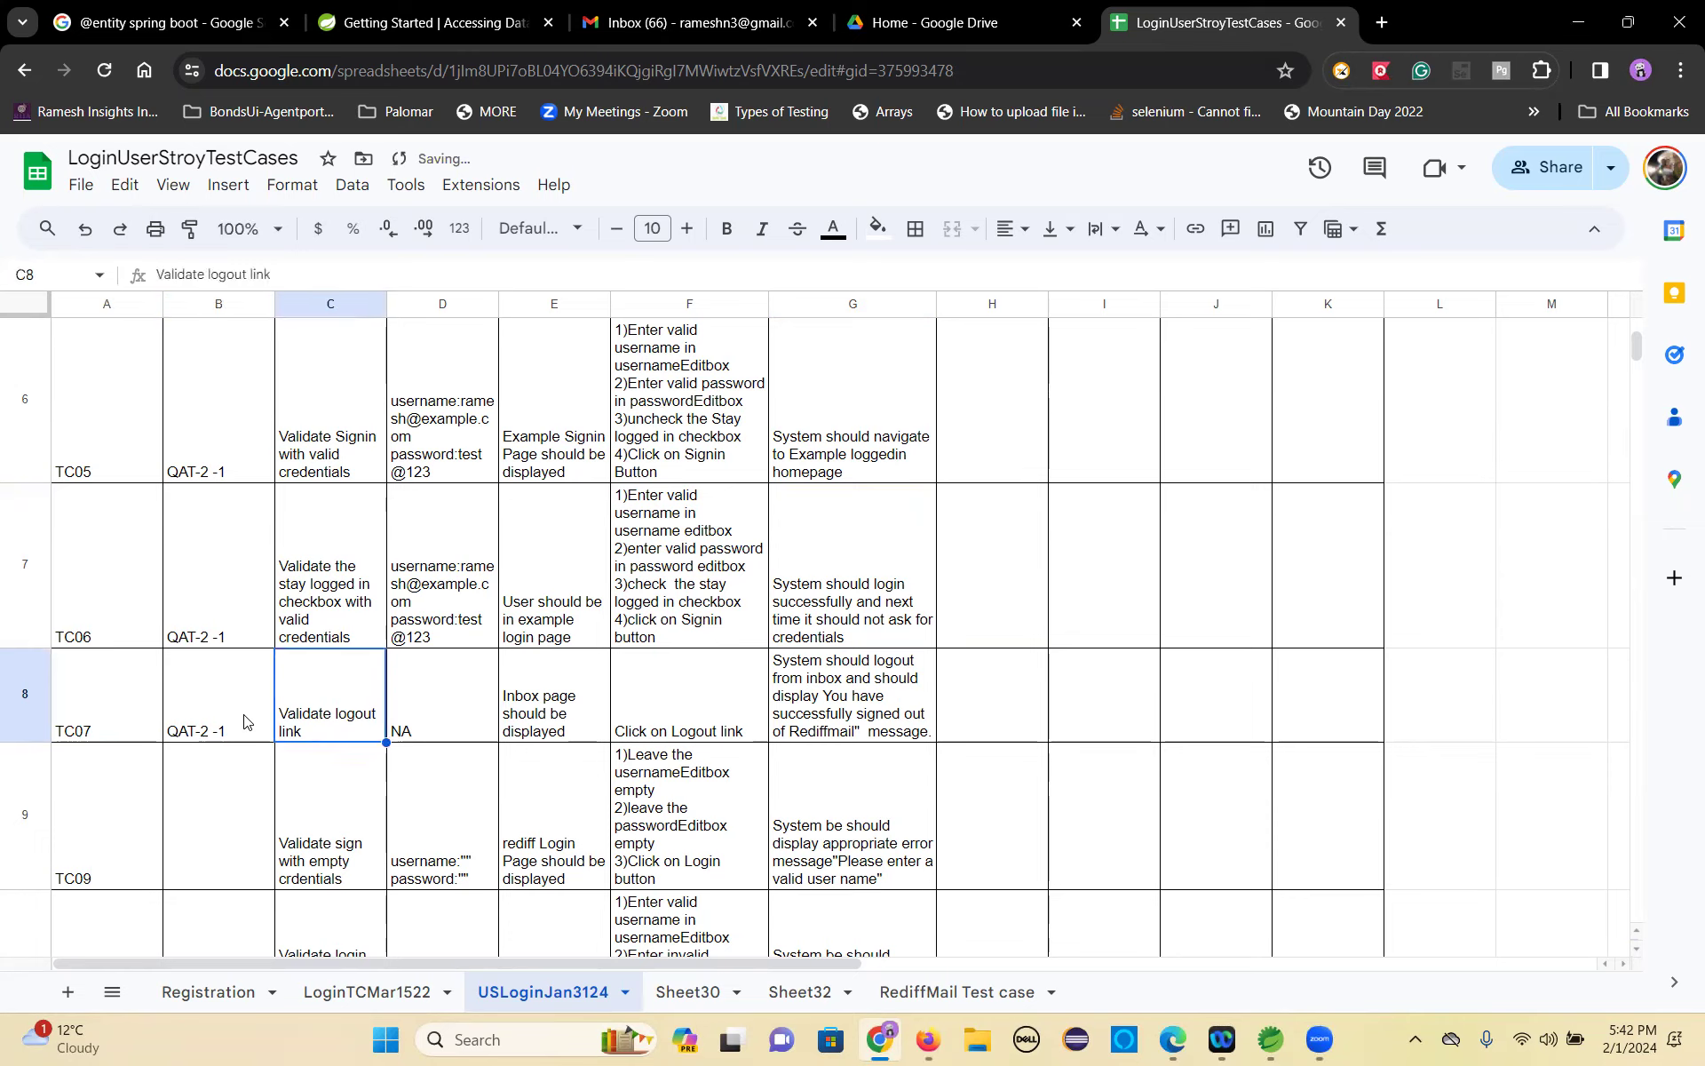
Type C8 as 'Validate auto populate of credentials when new browser opened in the same computer'
type("Va")
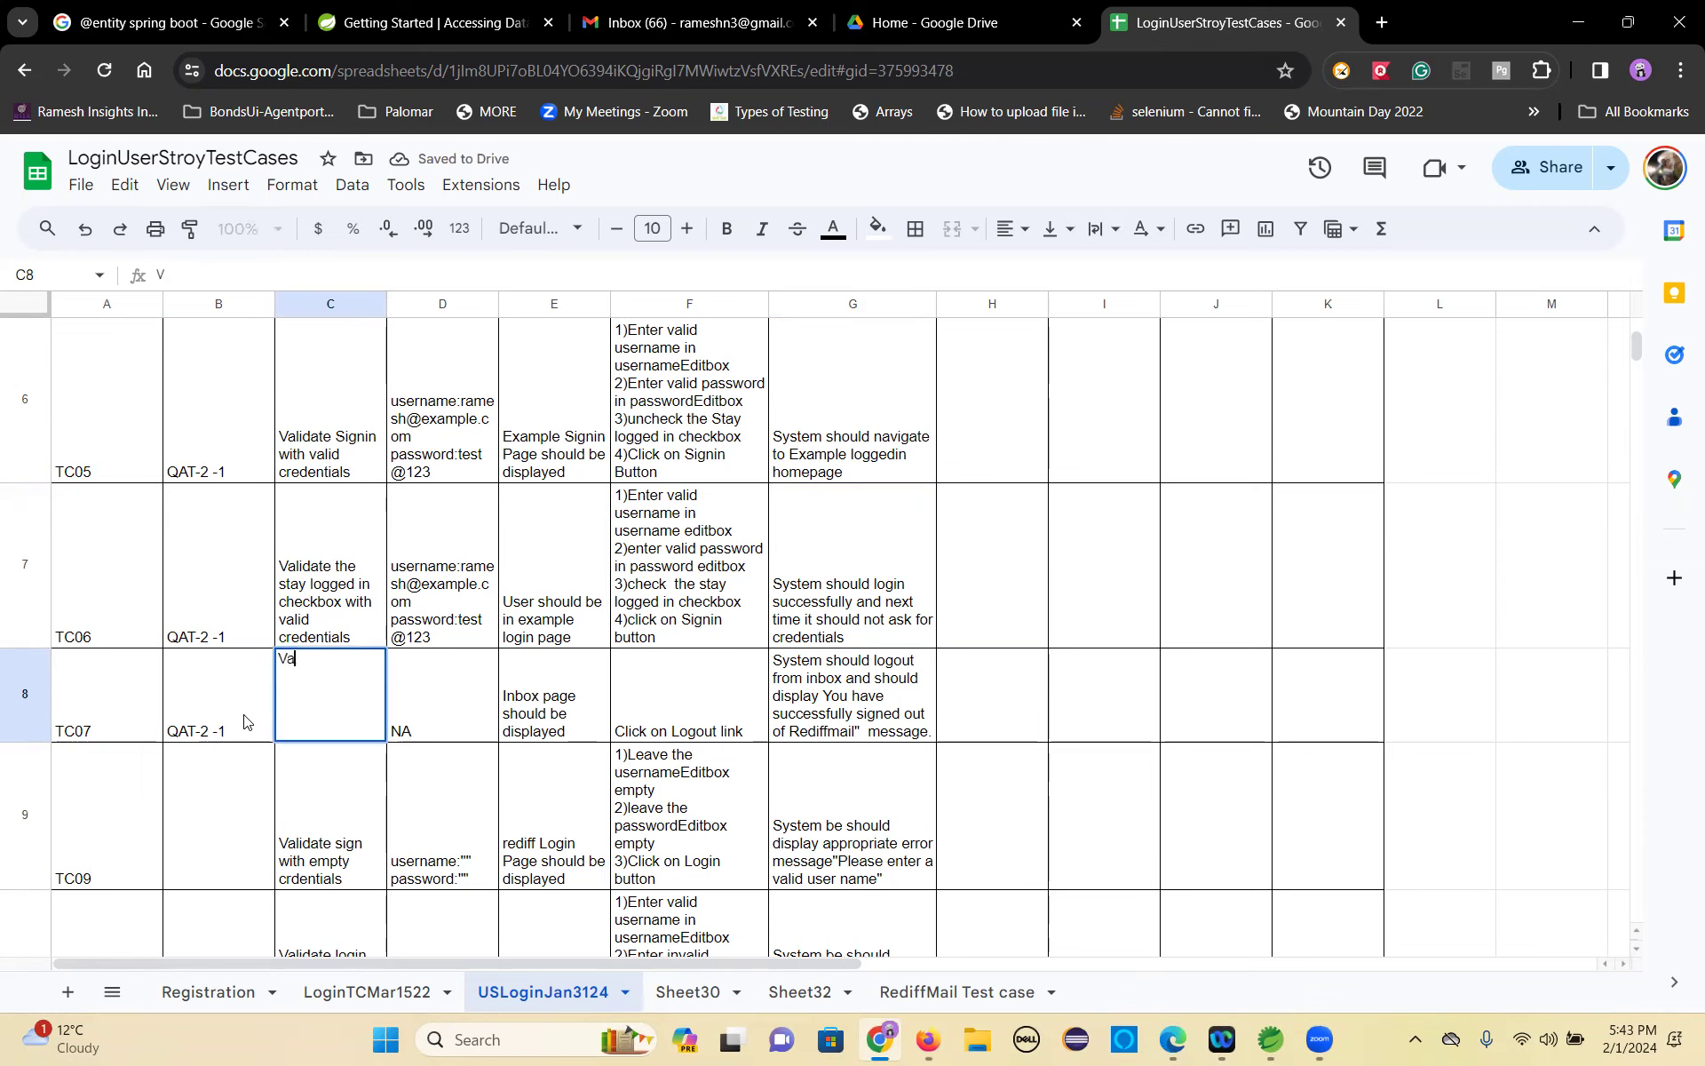
type("lidate auto")
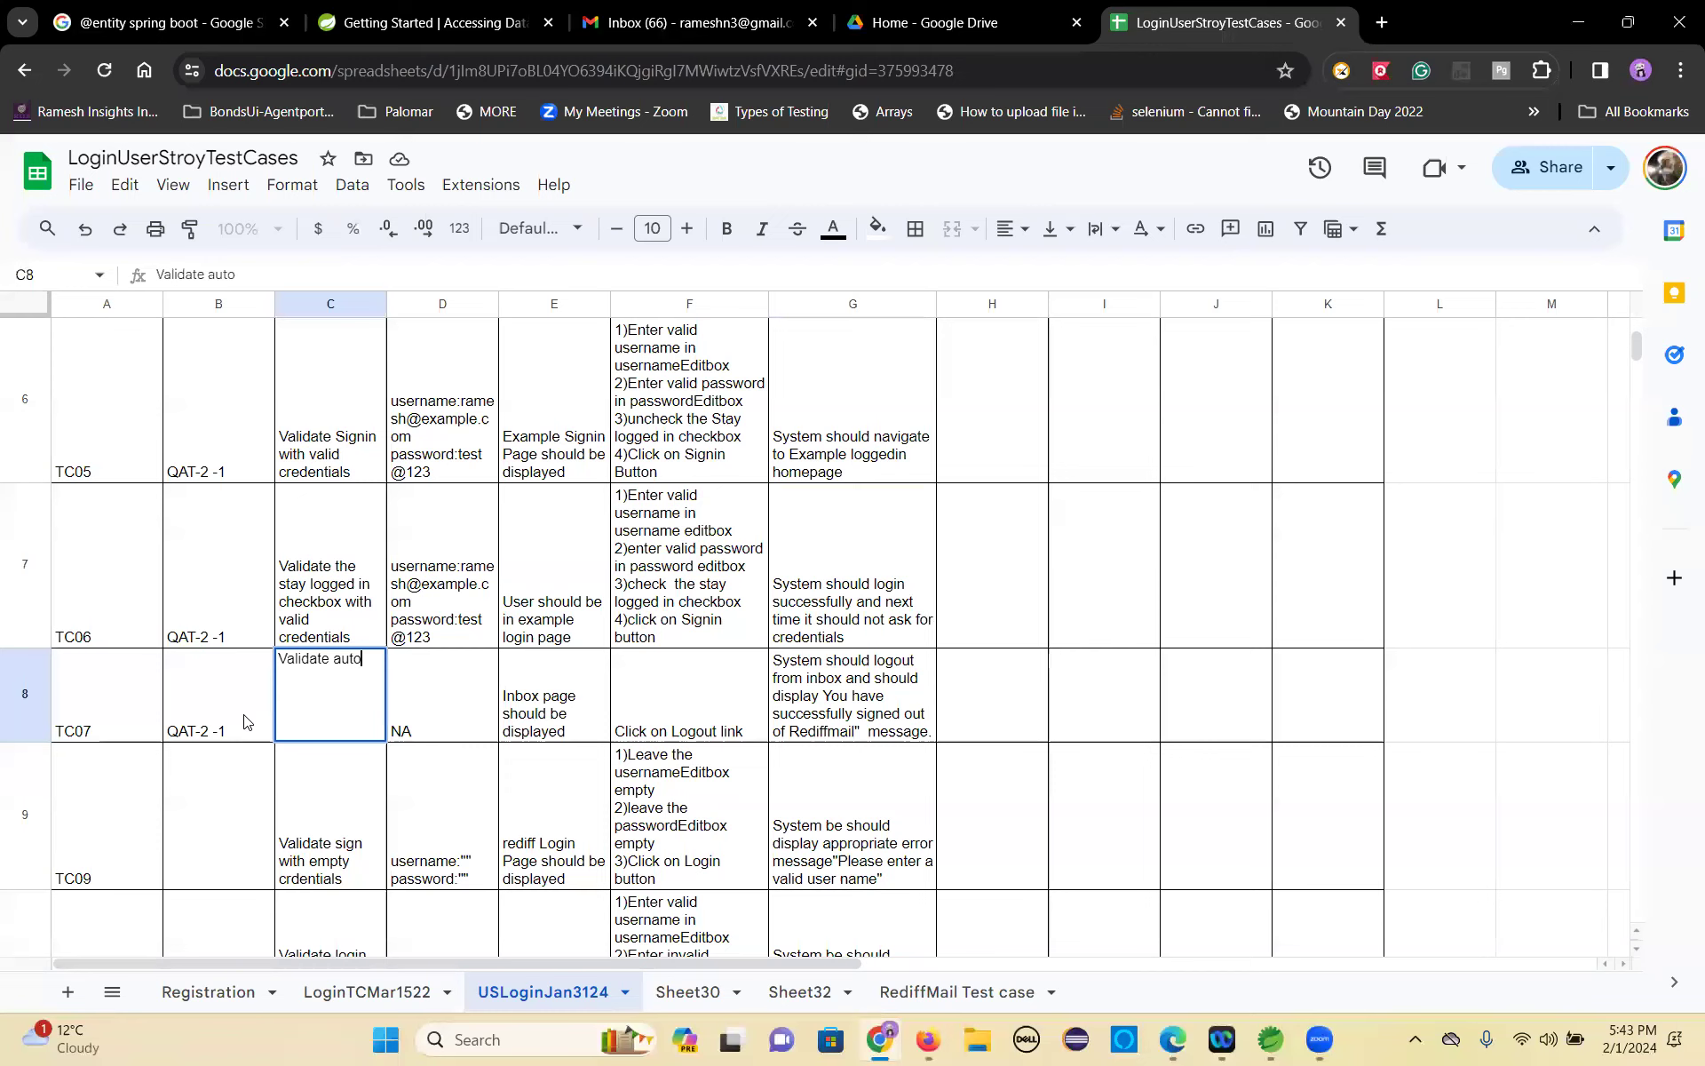
type(" po")
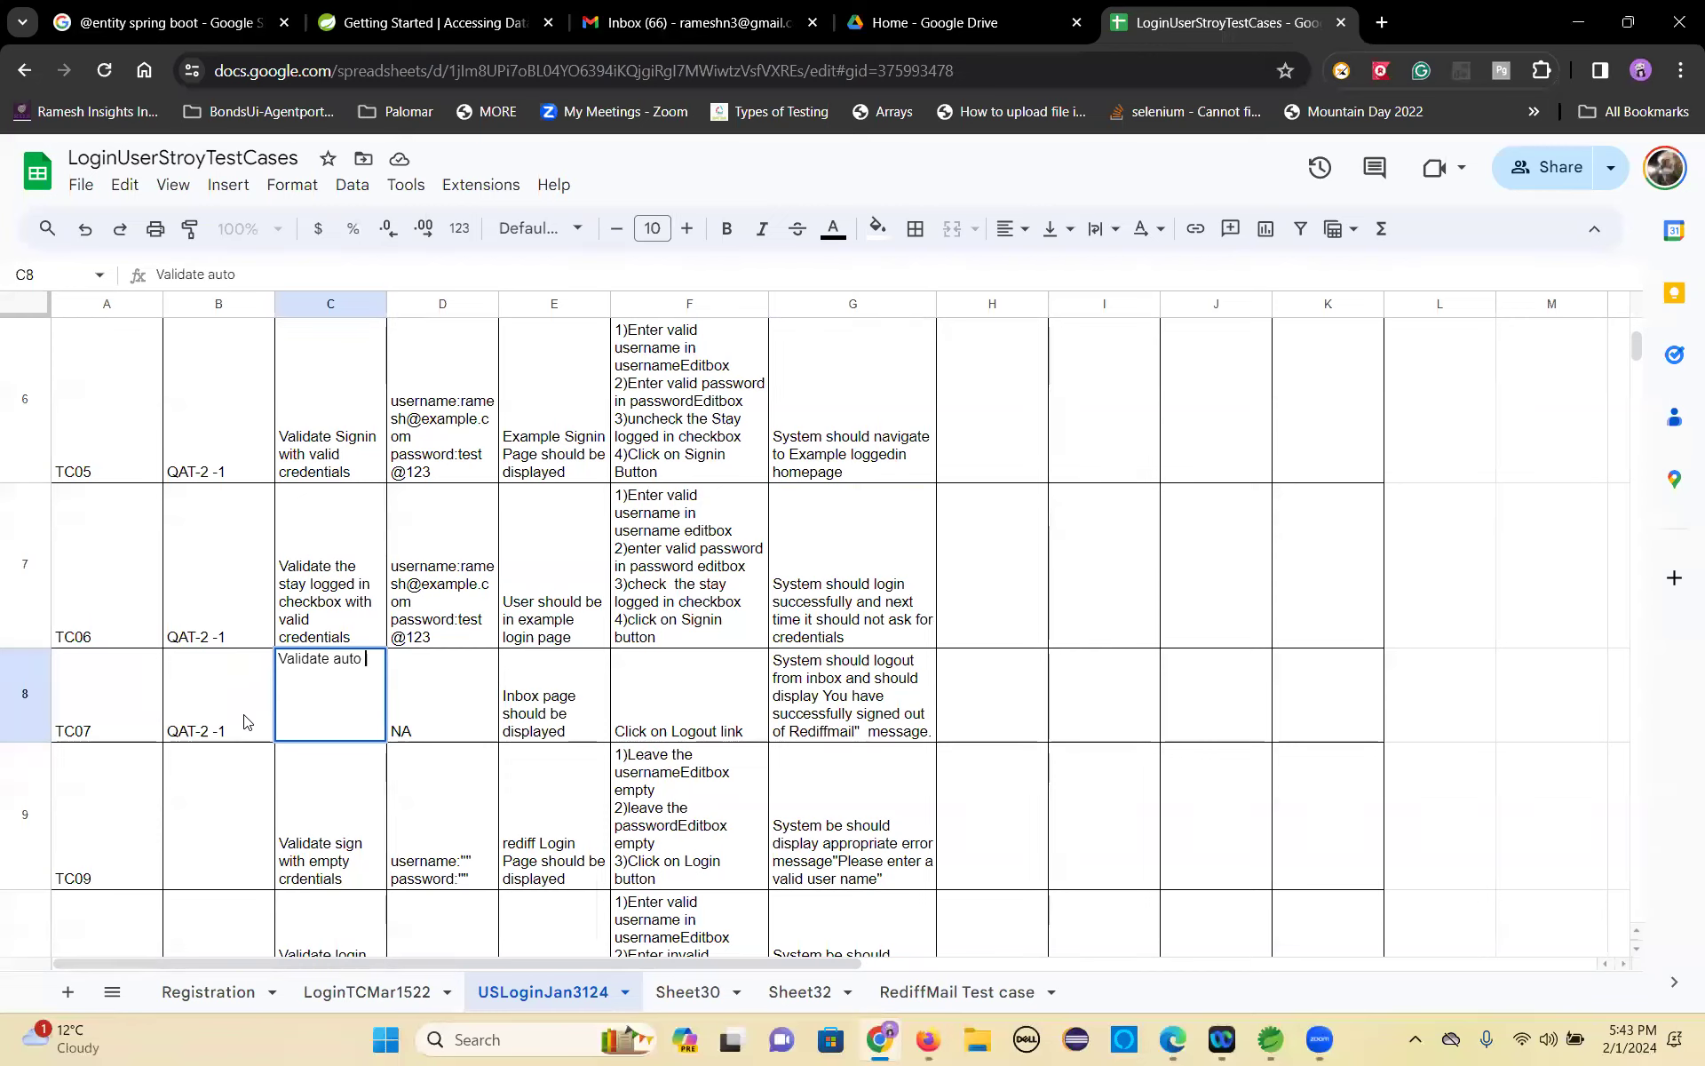
type("pu")
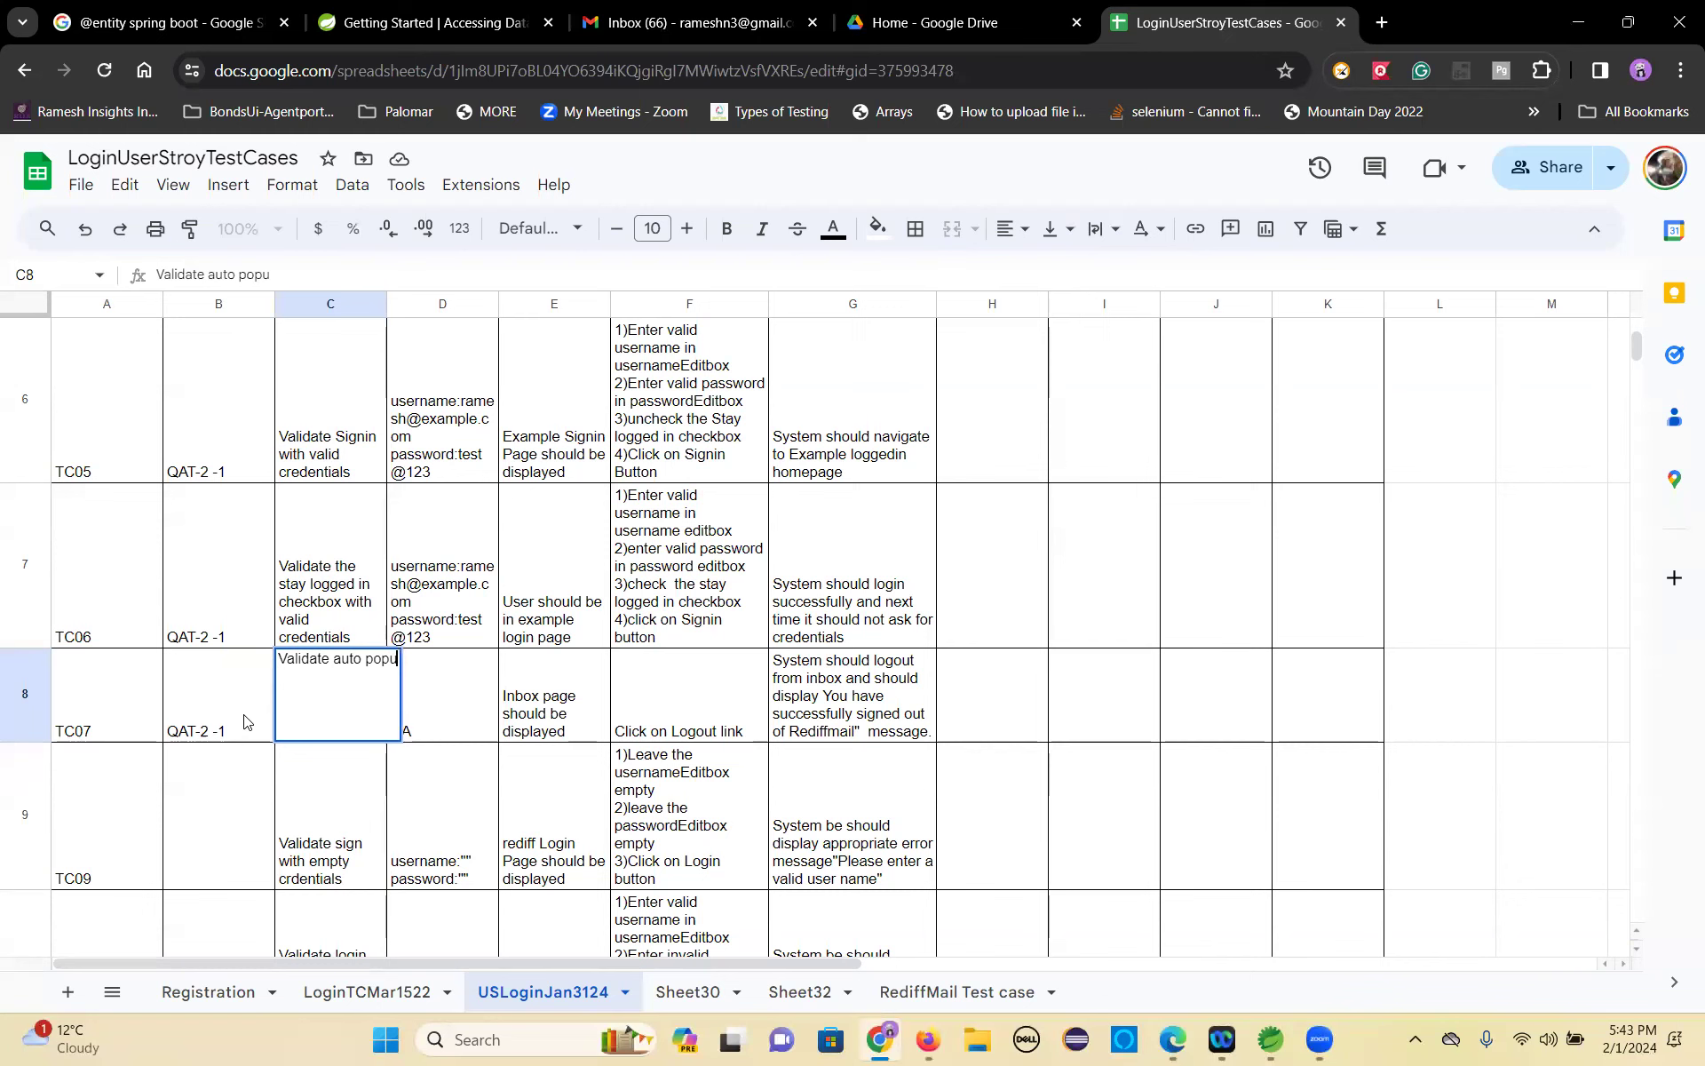
type("late is")
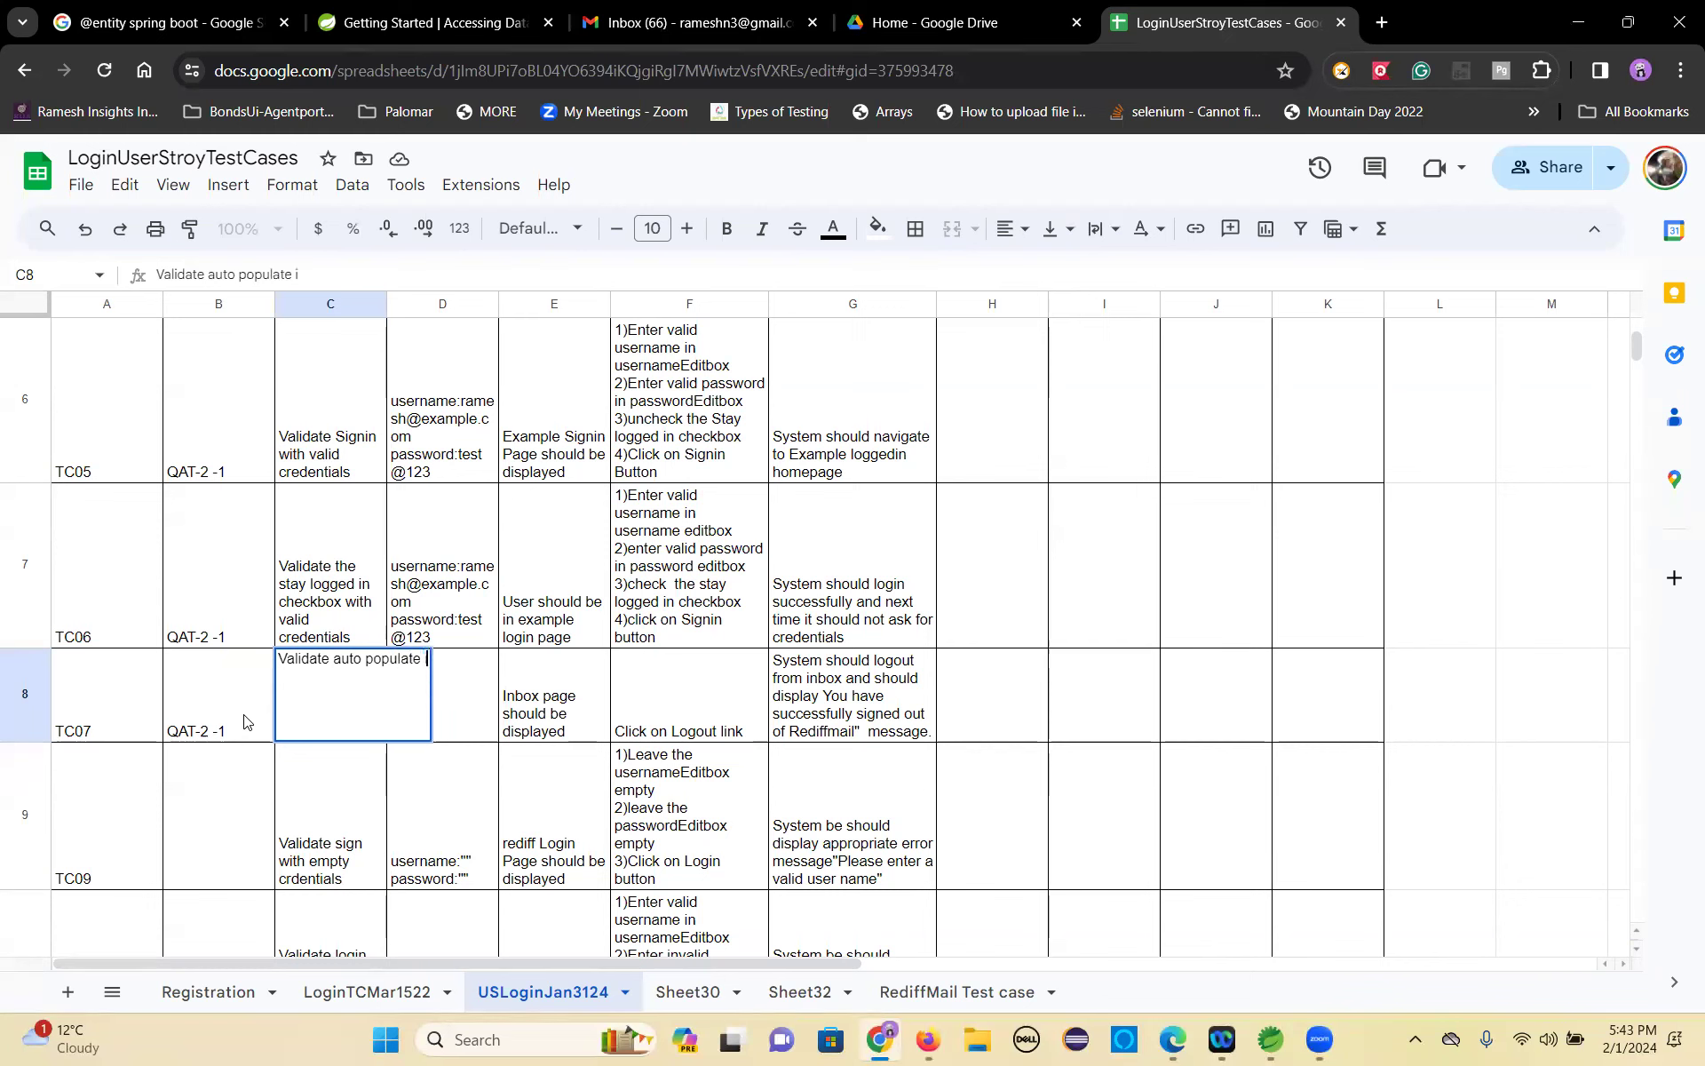
key("BackSpace")
key("BackSpace")
type("of credent")
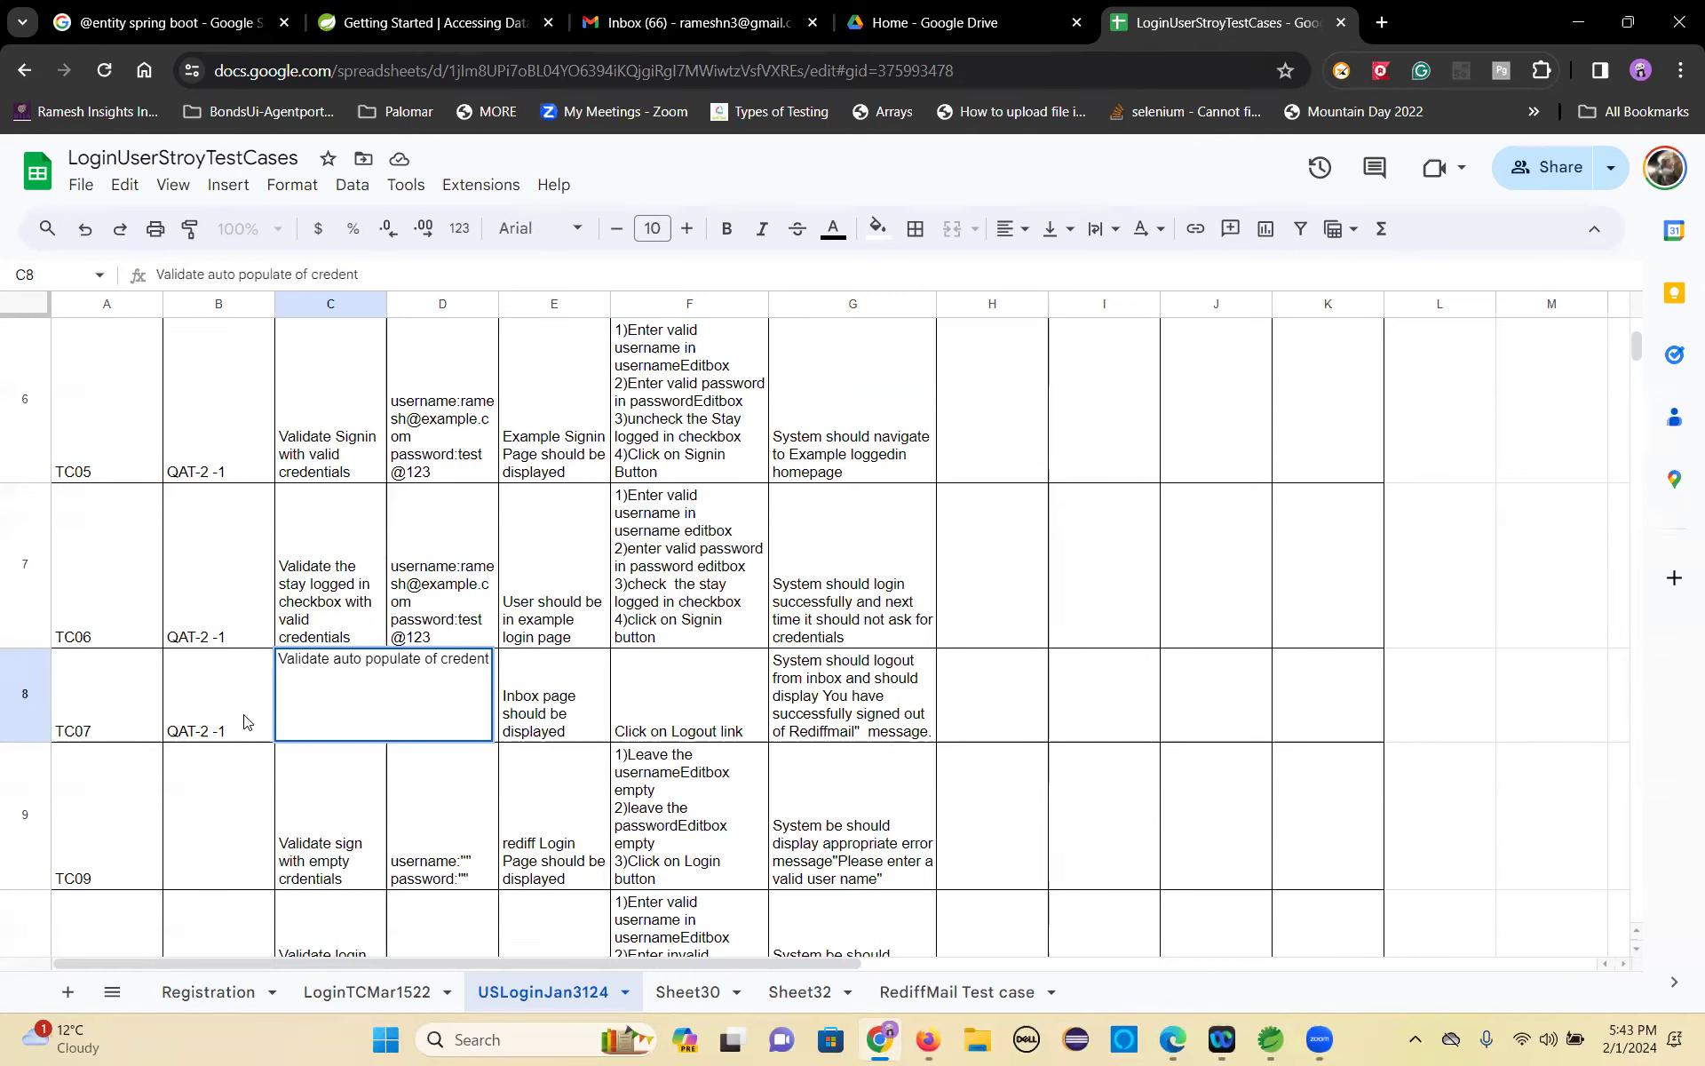
type("ials when new browser opened")
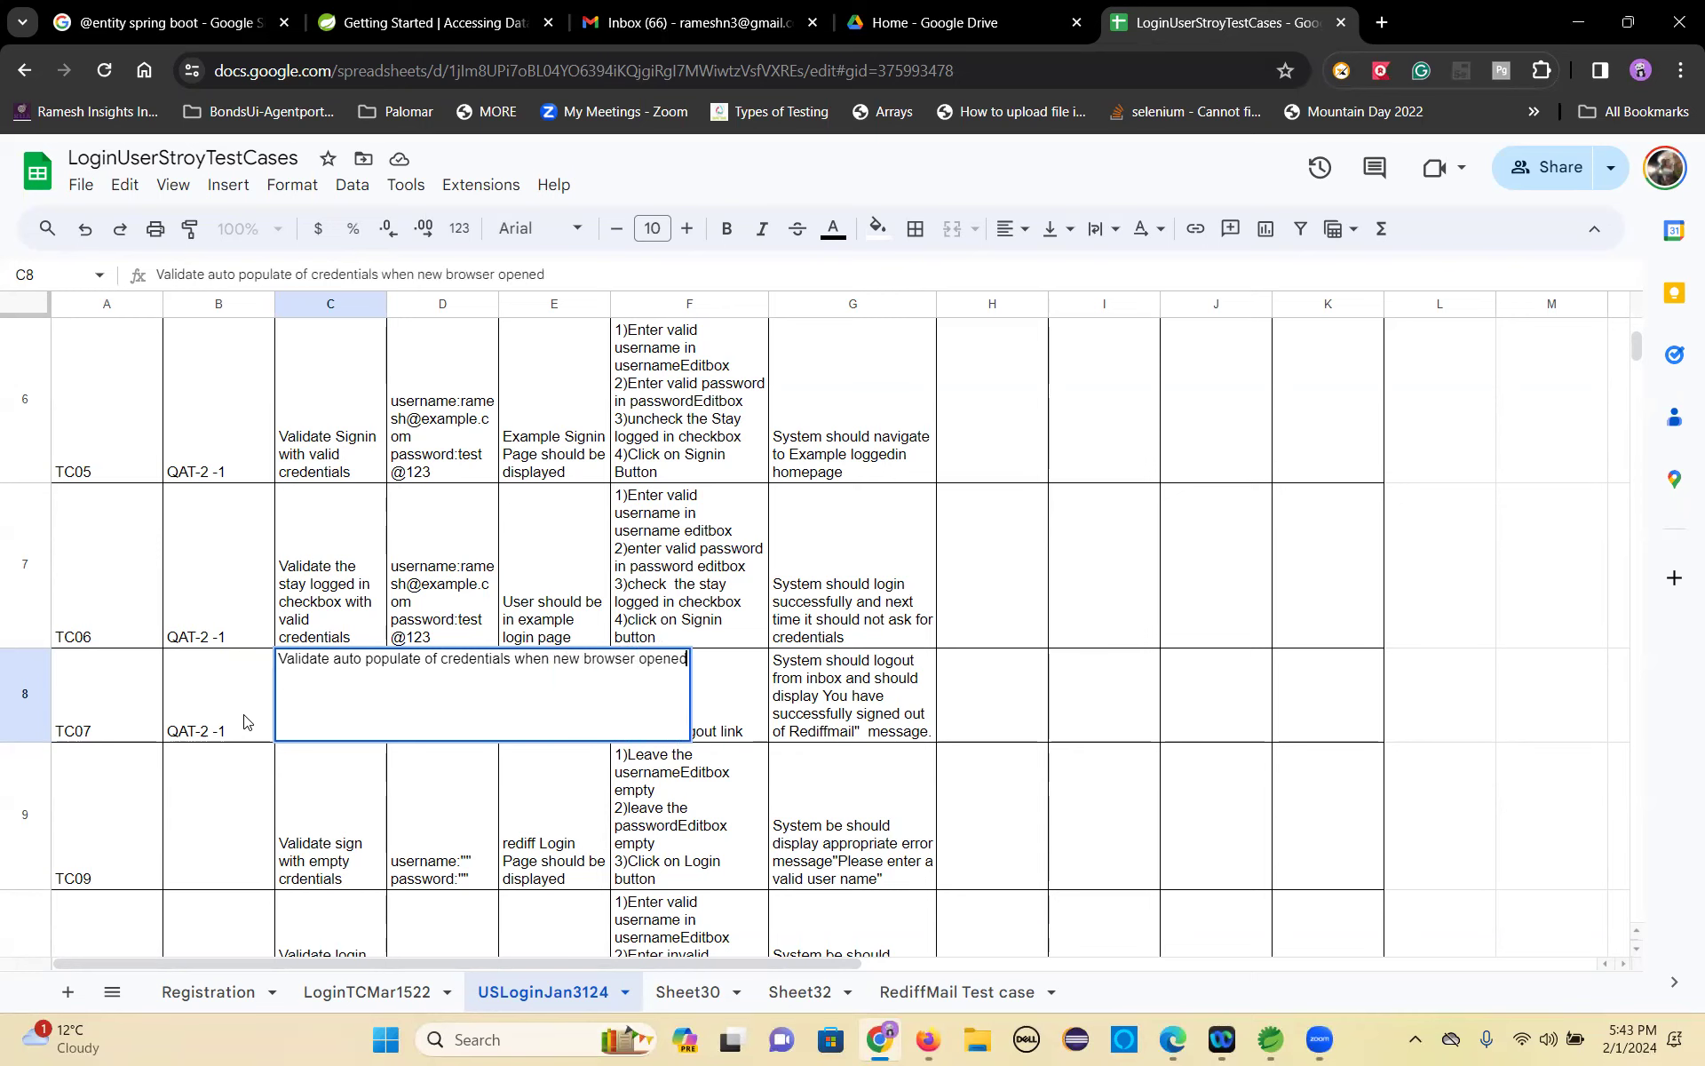
type(" in the sa")
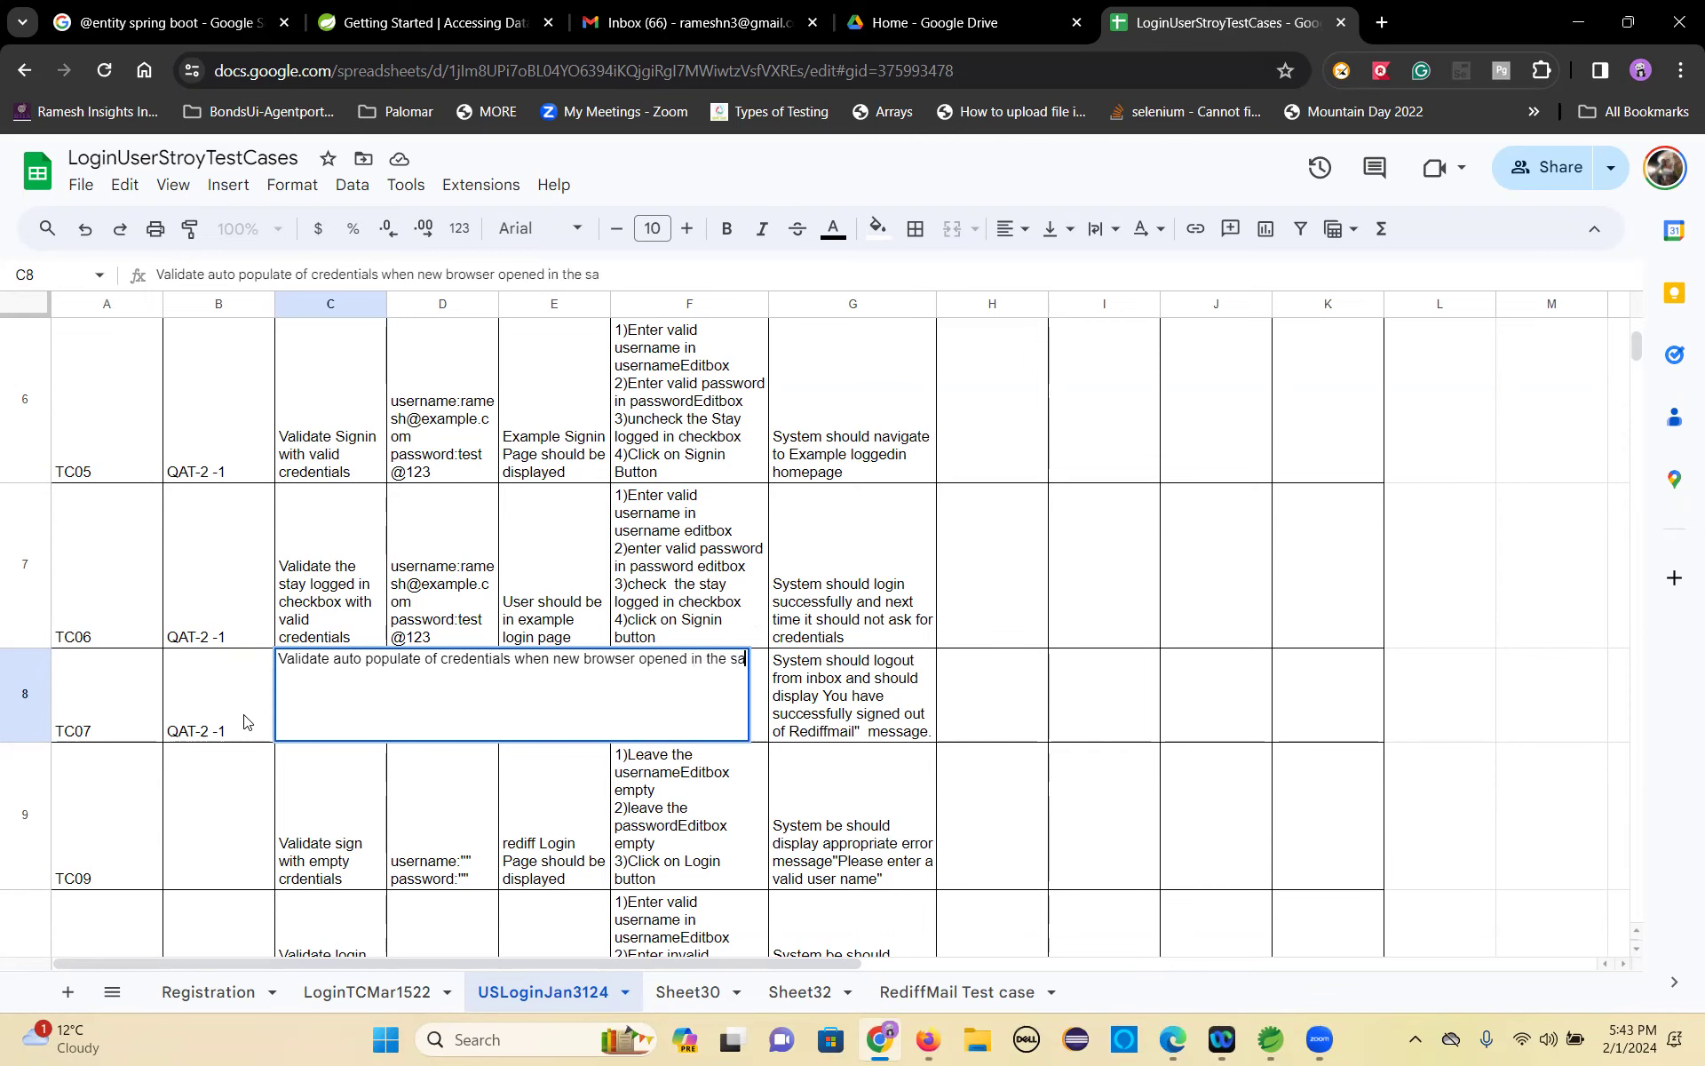
type("me compue")
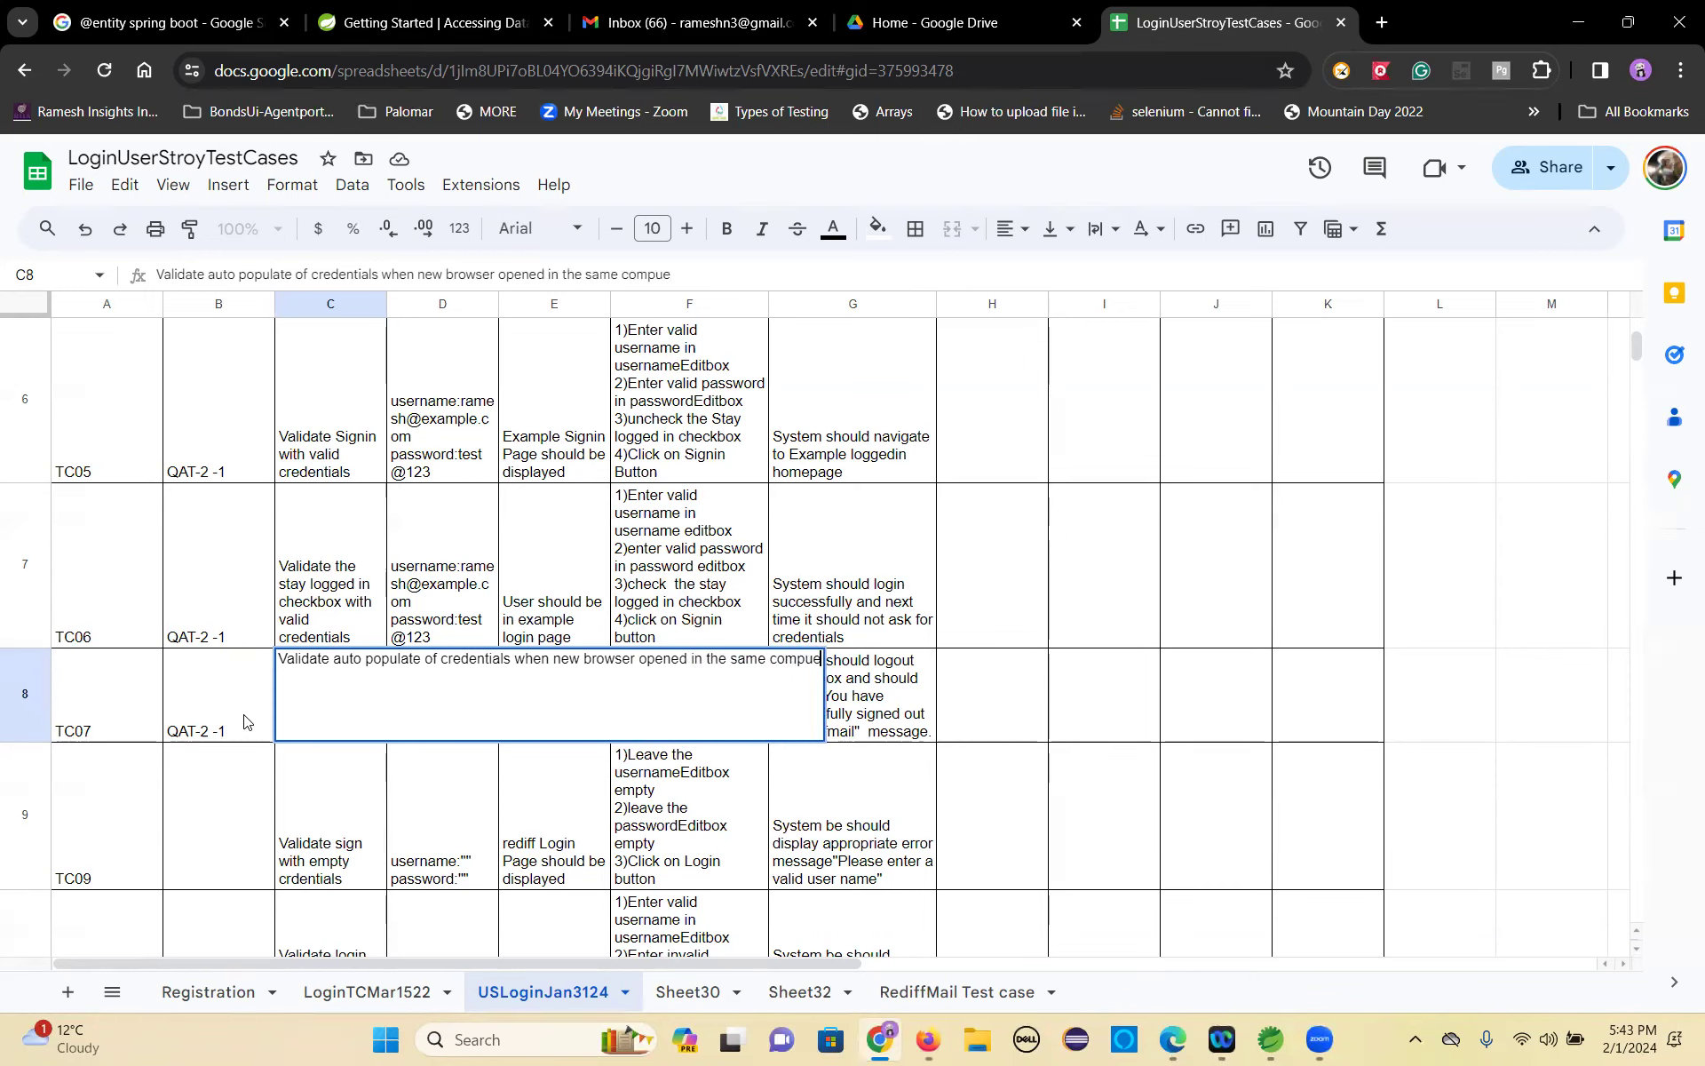
key("BackSpace")
type("ter")
key("Return")
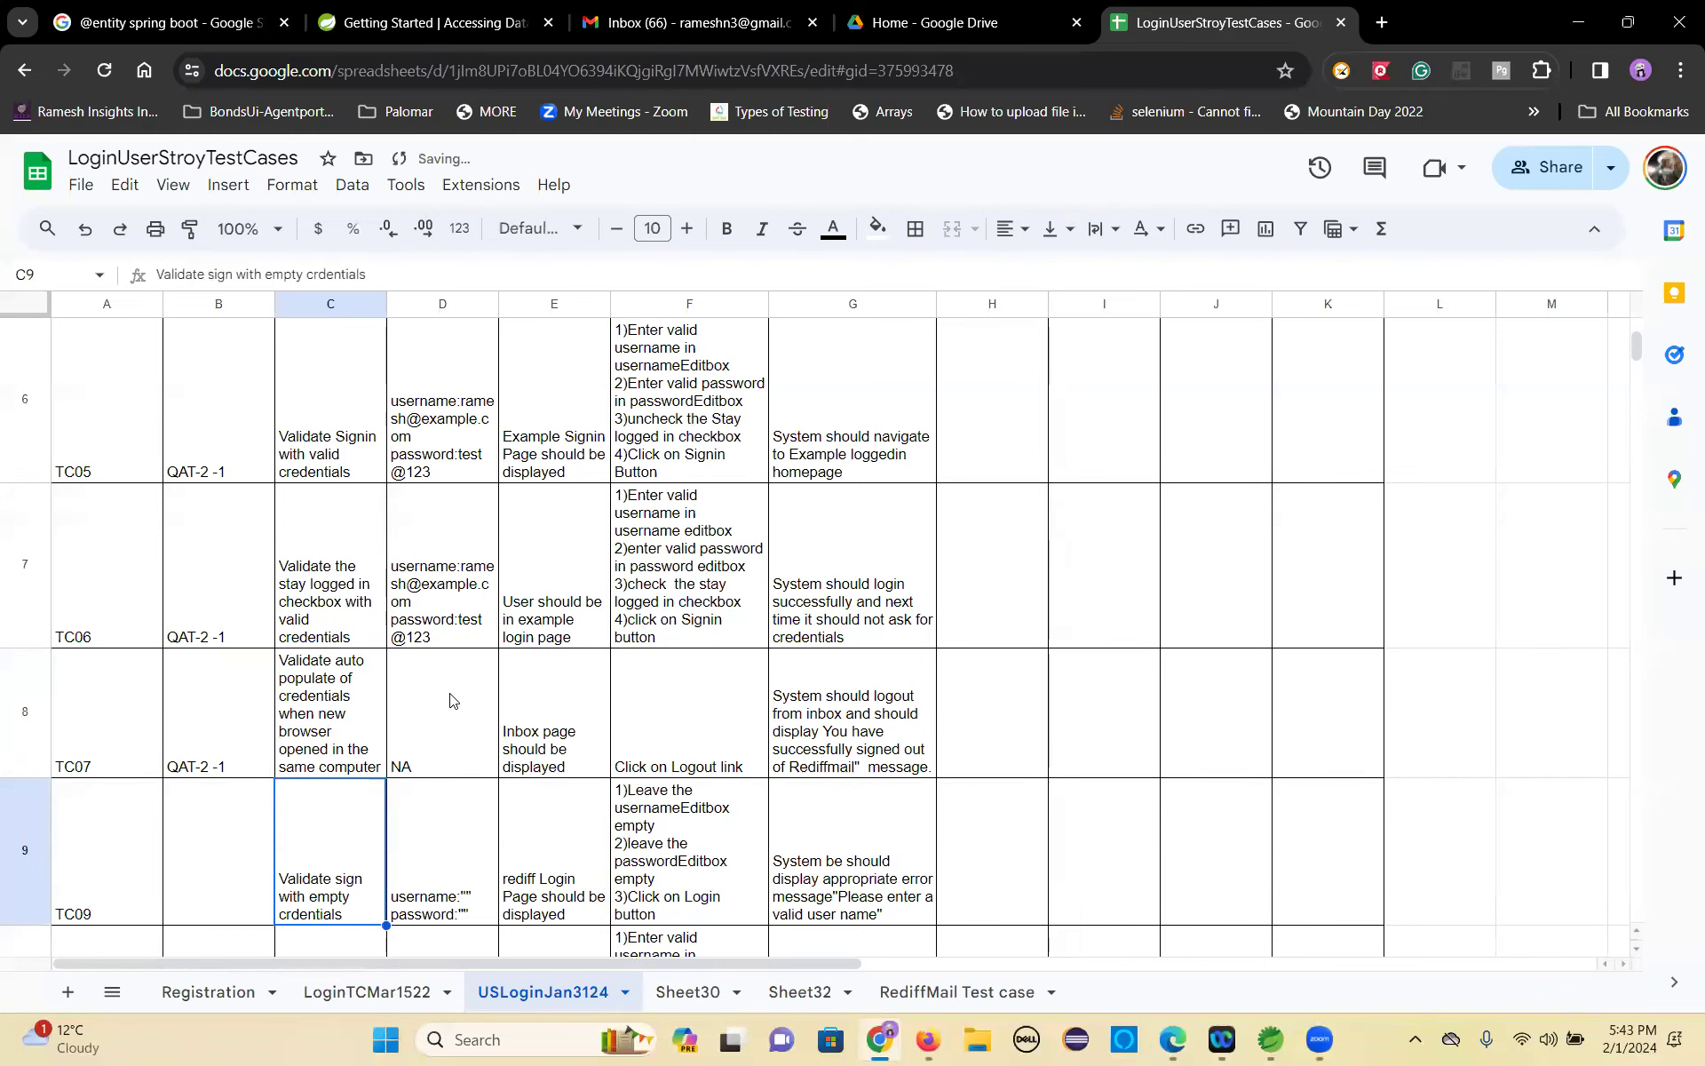
Replace E8's inbox text with pasted 'User should be in example login page'
left_click(449, 735)
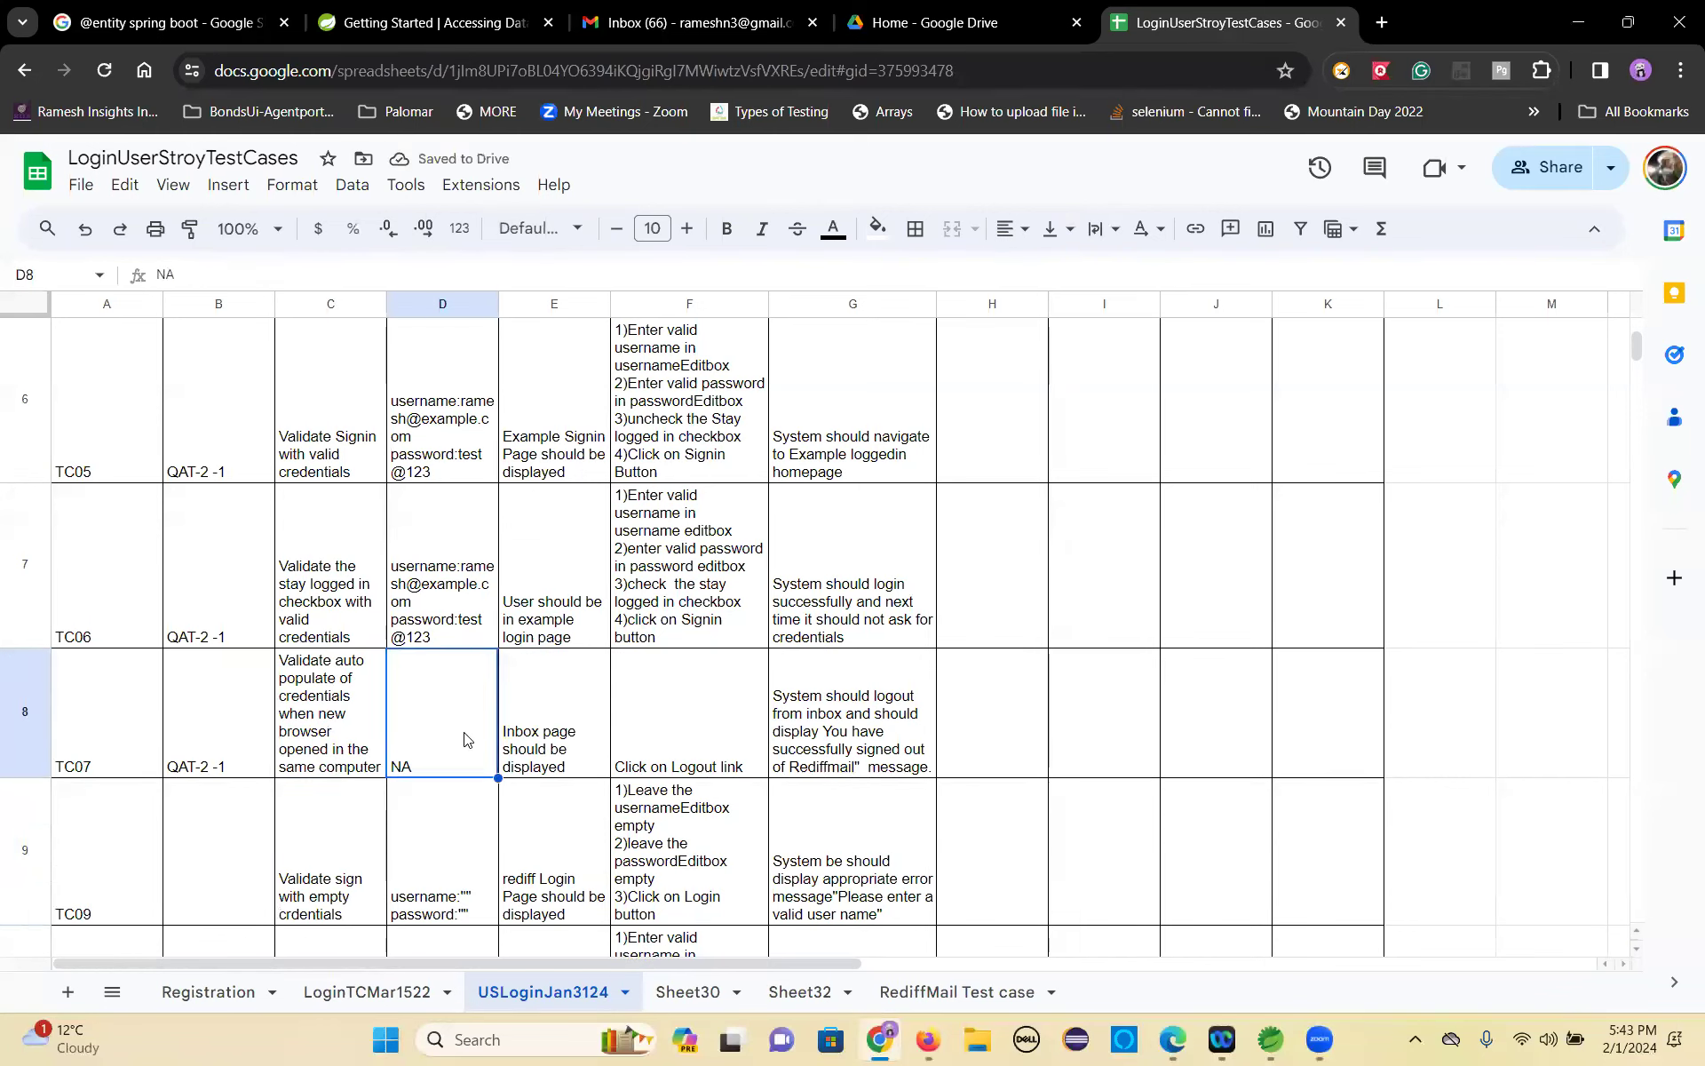
left_click(560, 751)
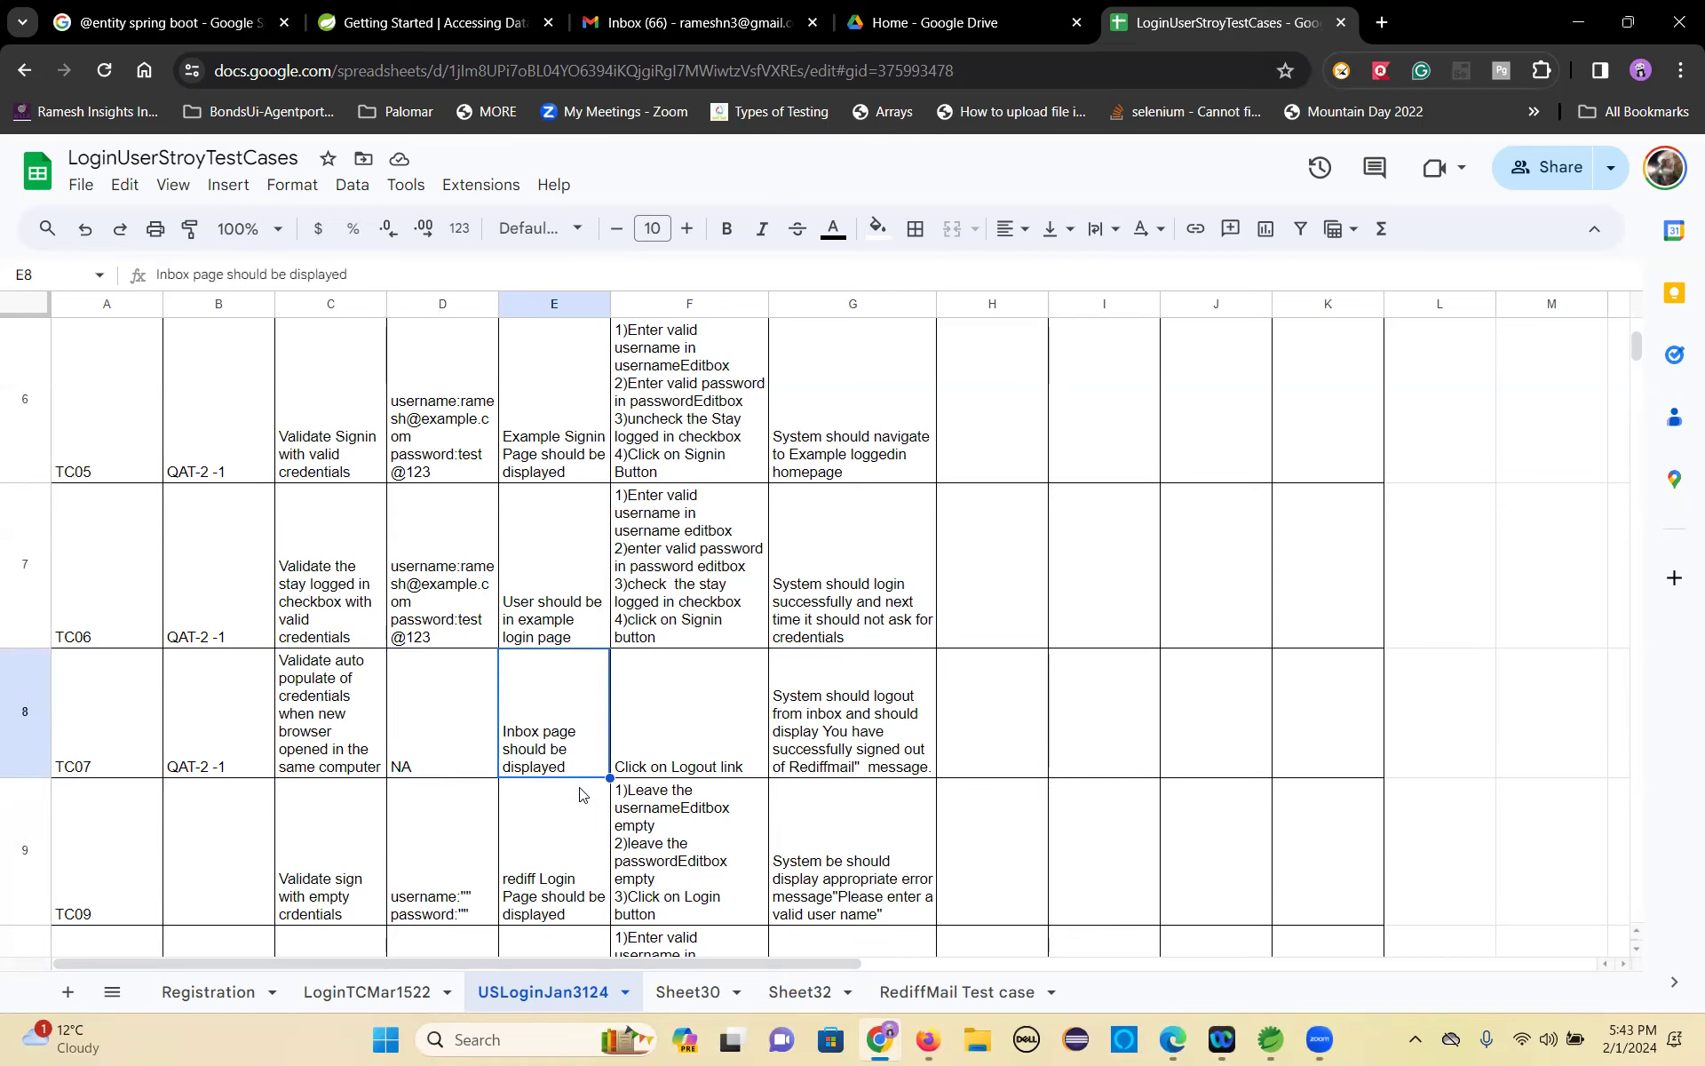
key("Delete")
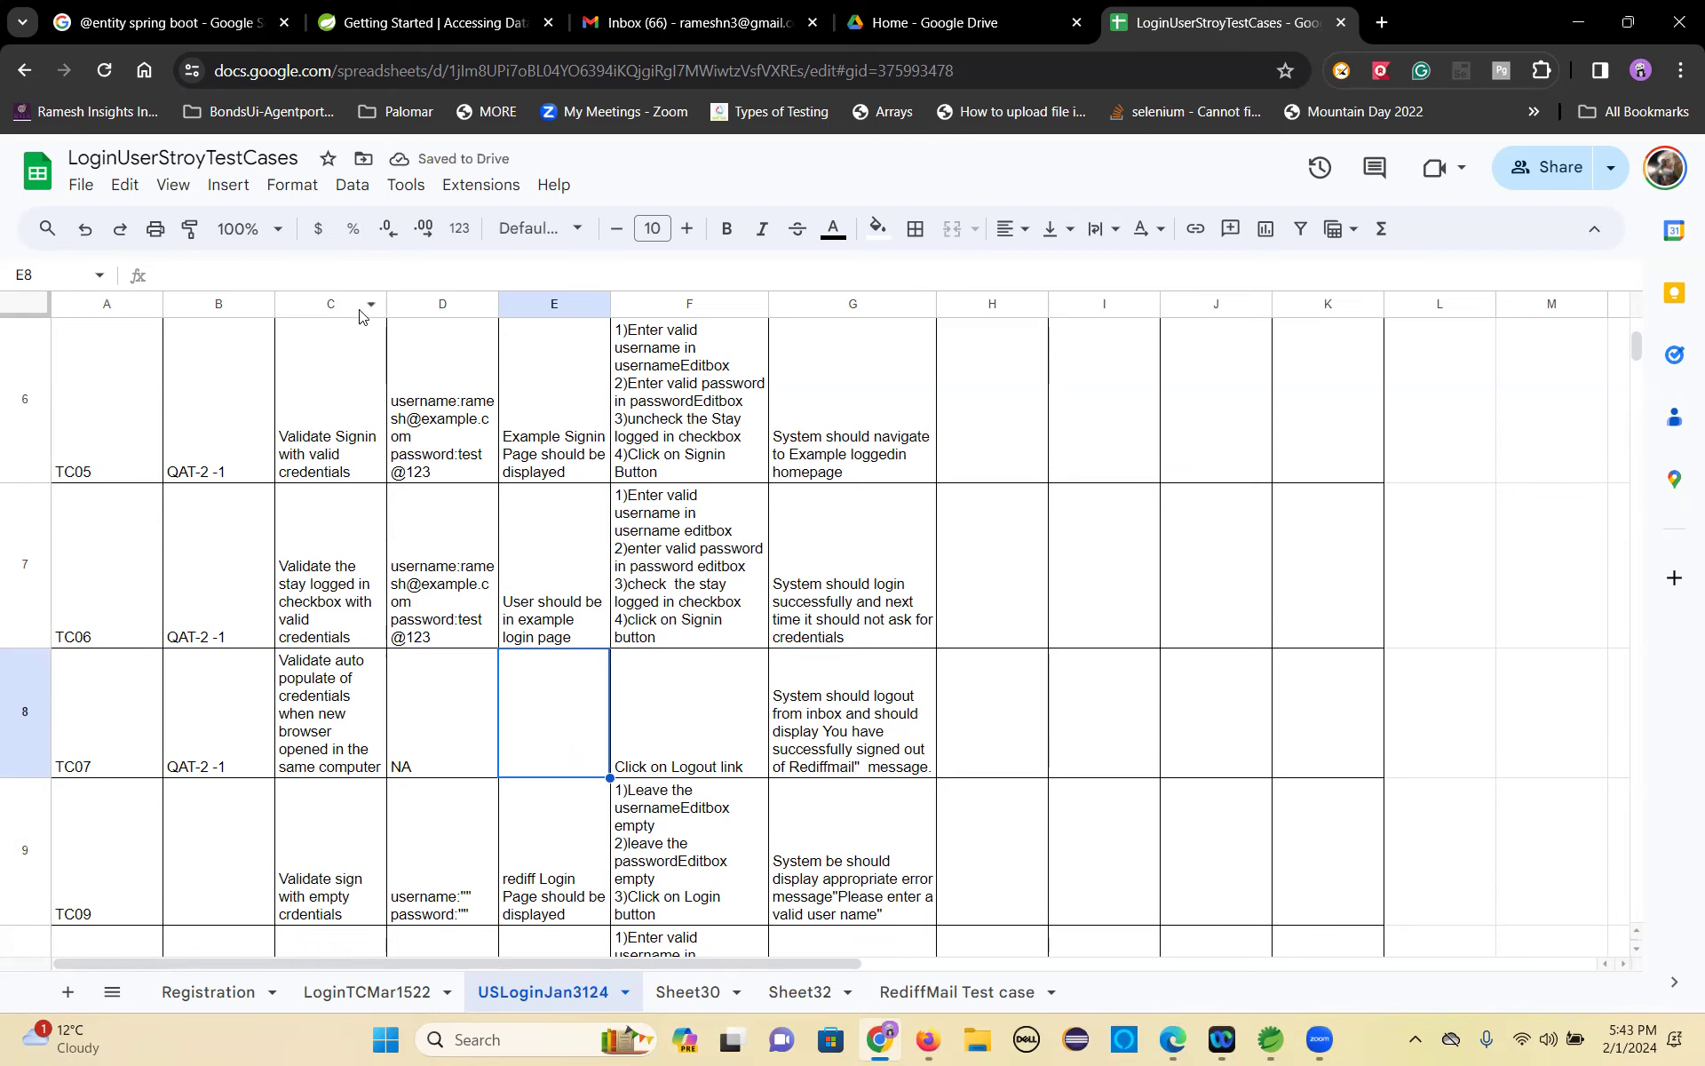
key("ctrl+v")
key("Return")
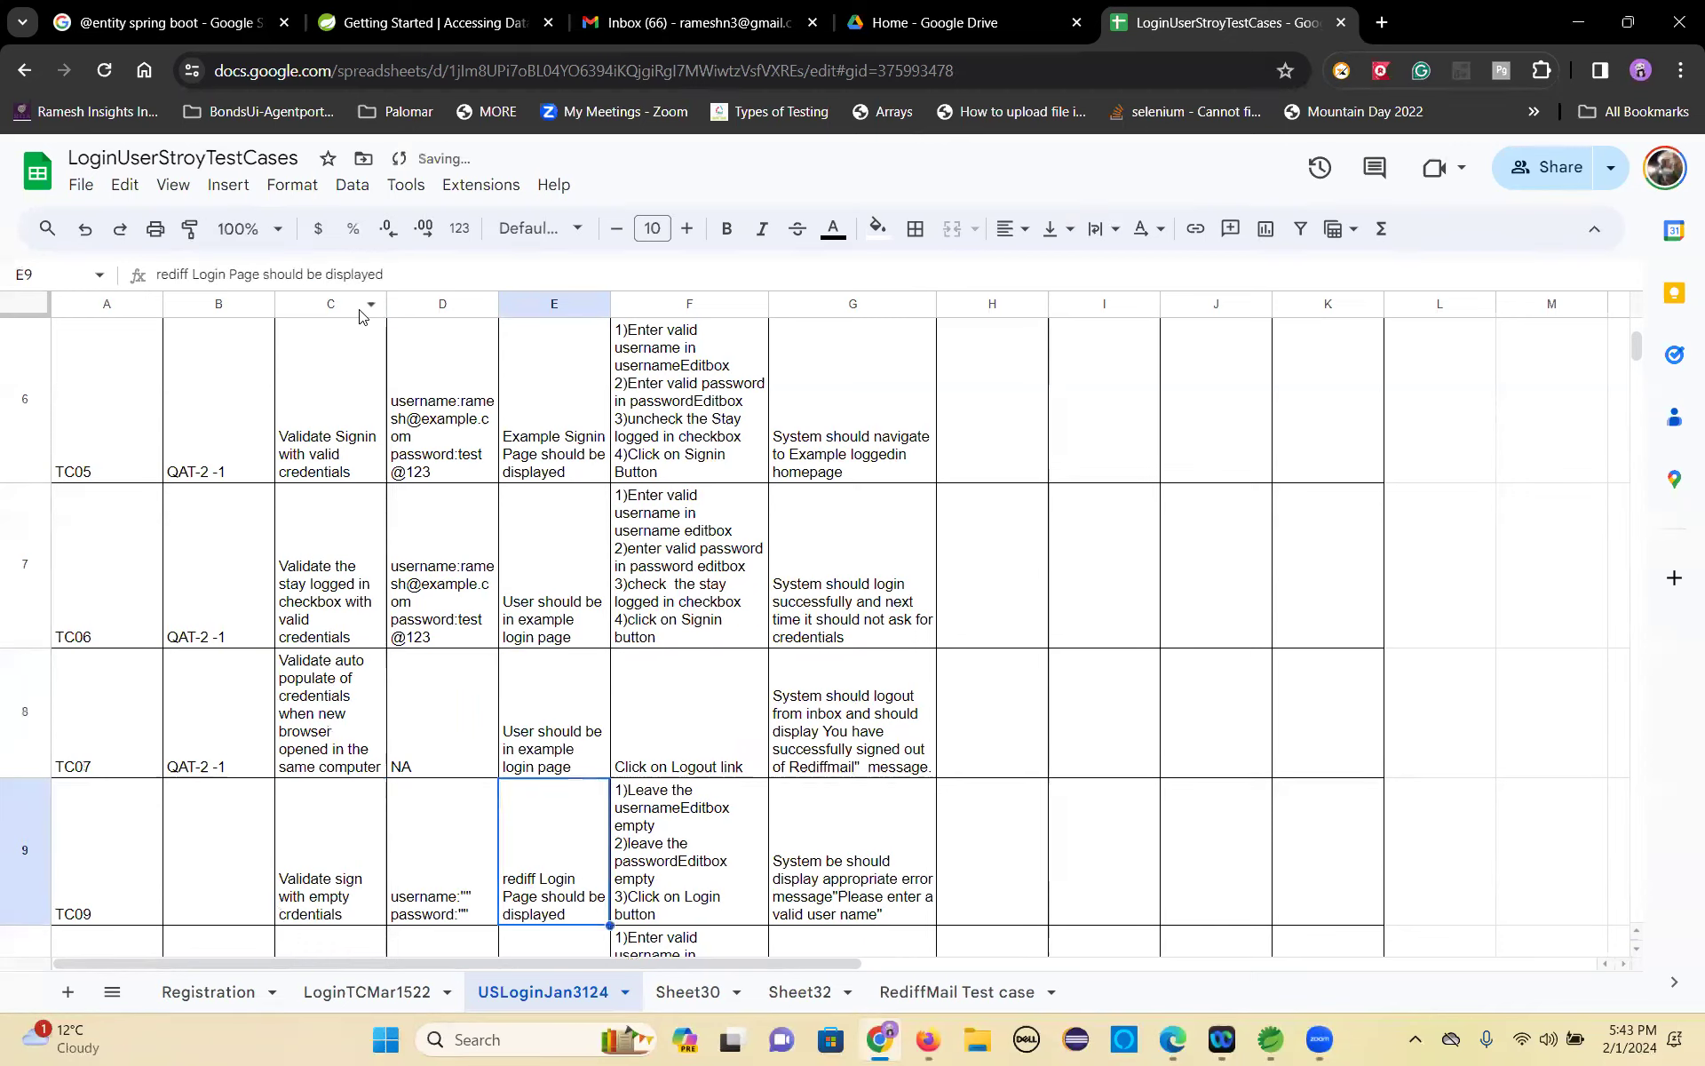
left_click(669, 744)
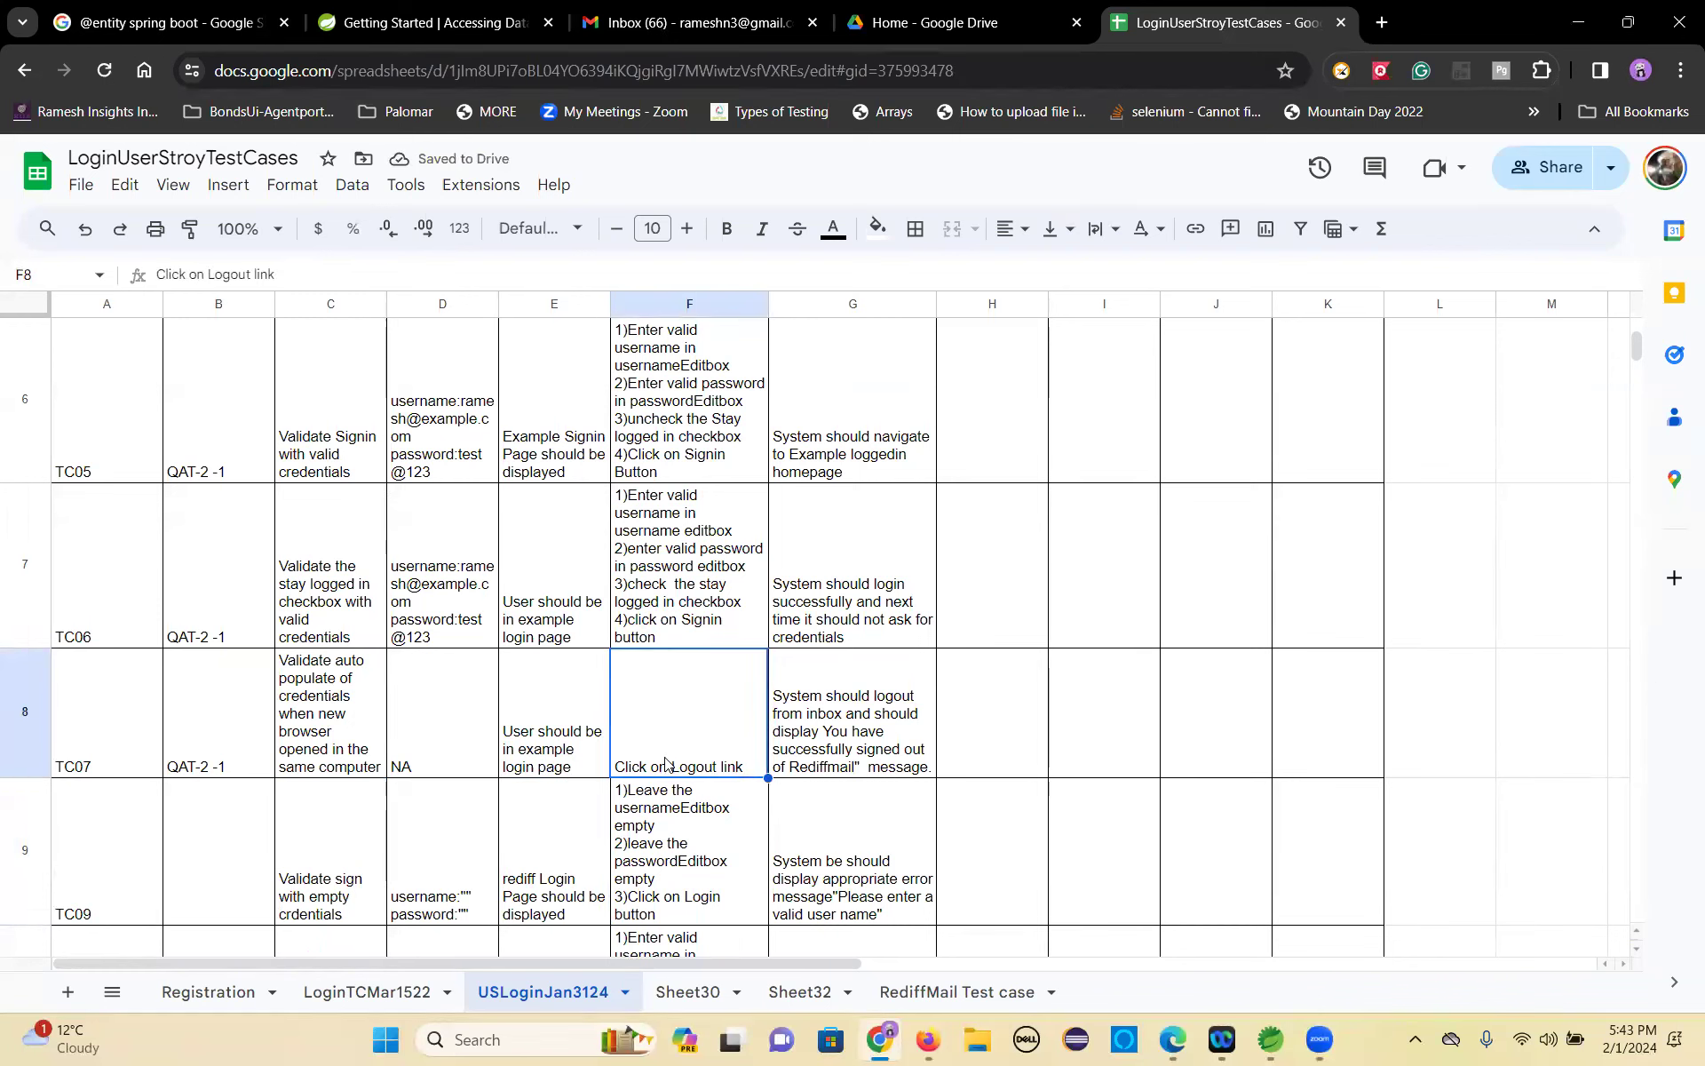
Type TC07's steps in F8: close the existing browser, reopen new tab/browser, open the example website
type("clo")
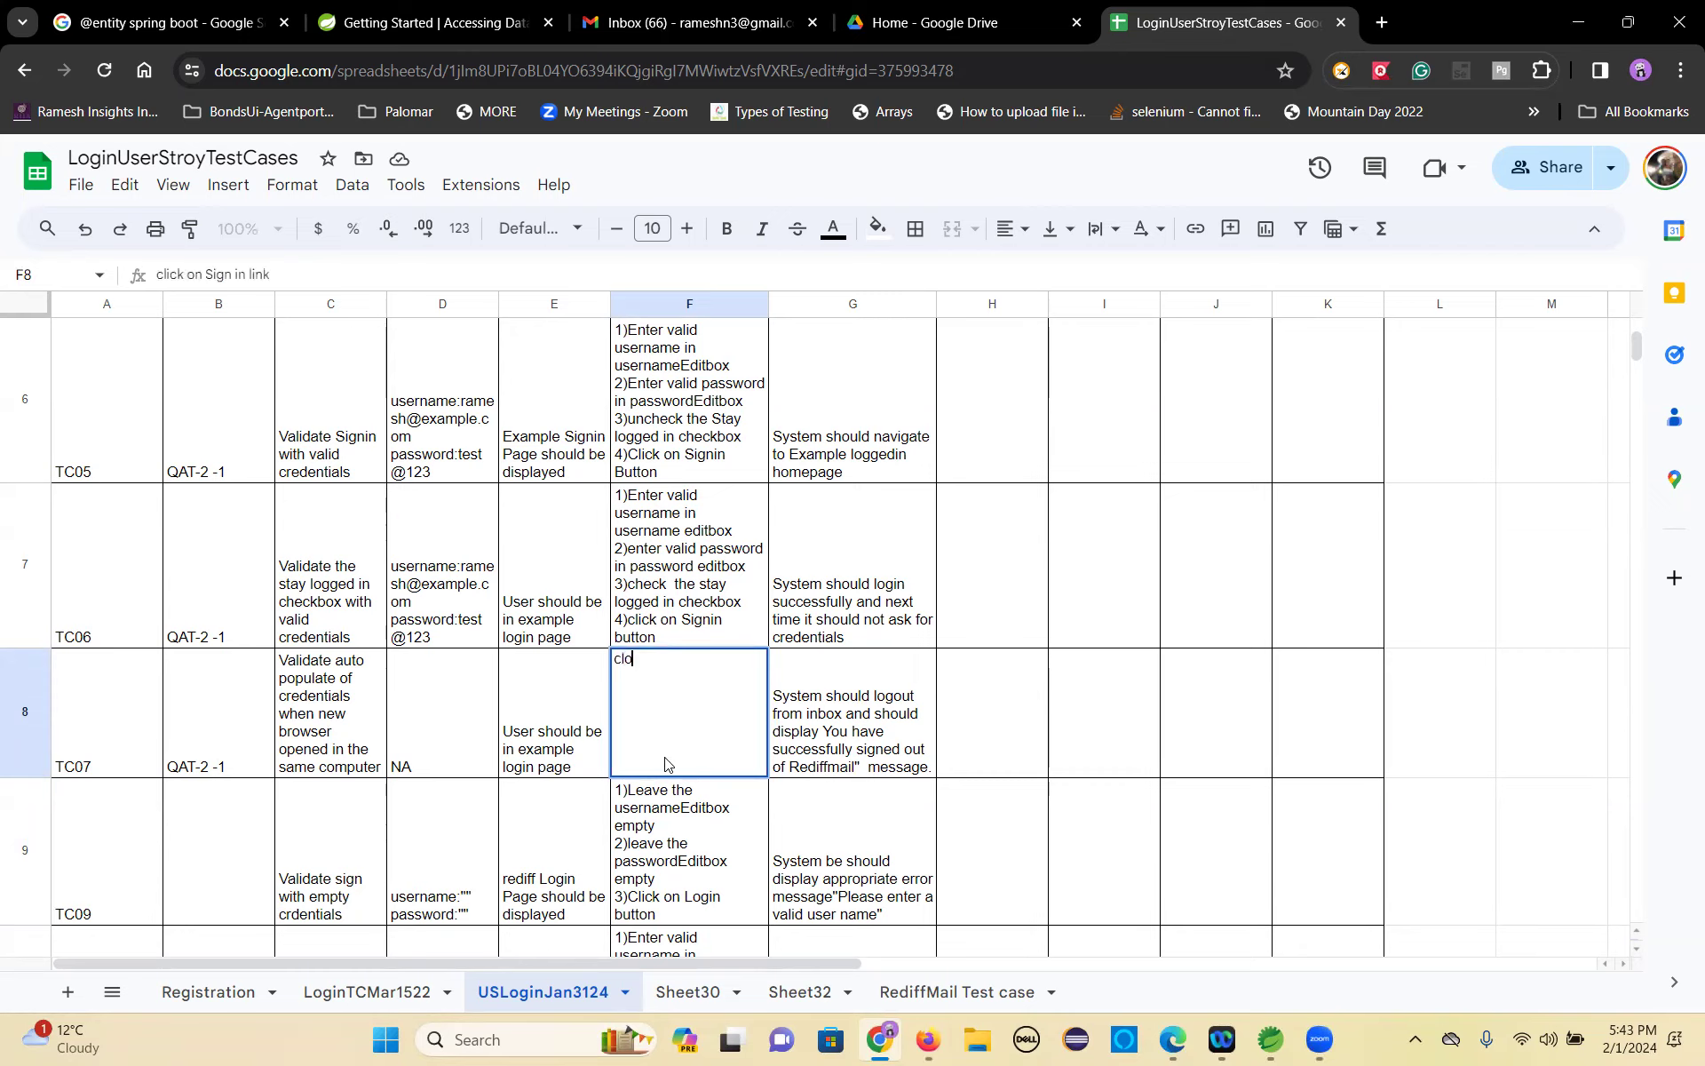
type("se the e")
type("xisting the ")
type("v")
type("browse")
type("r")
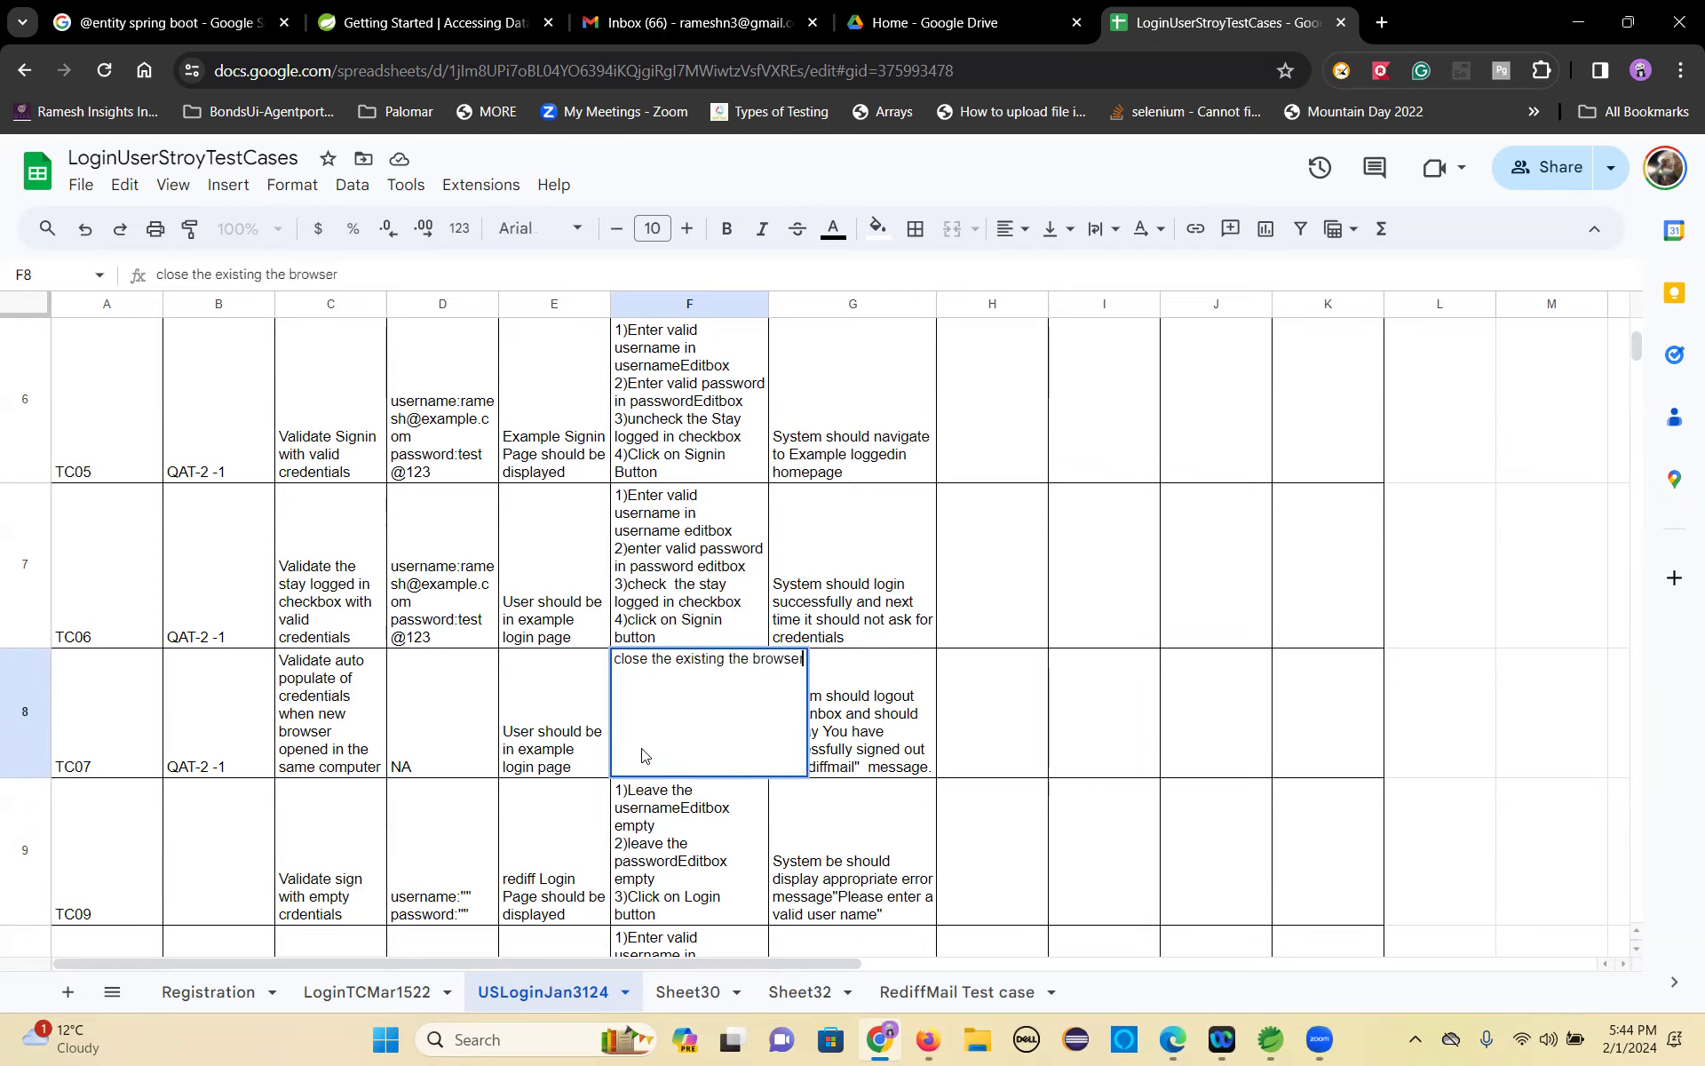
key("alt+Return")
type("reopen the new tab/browser ")
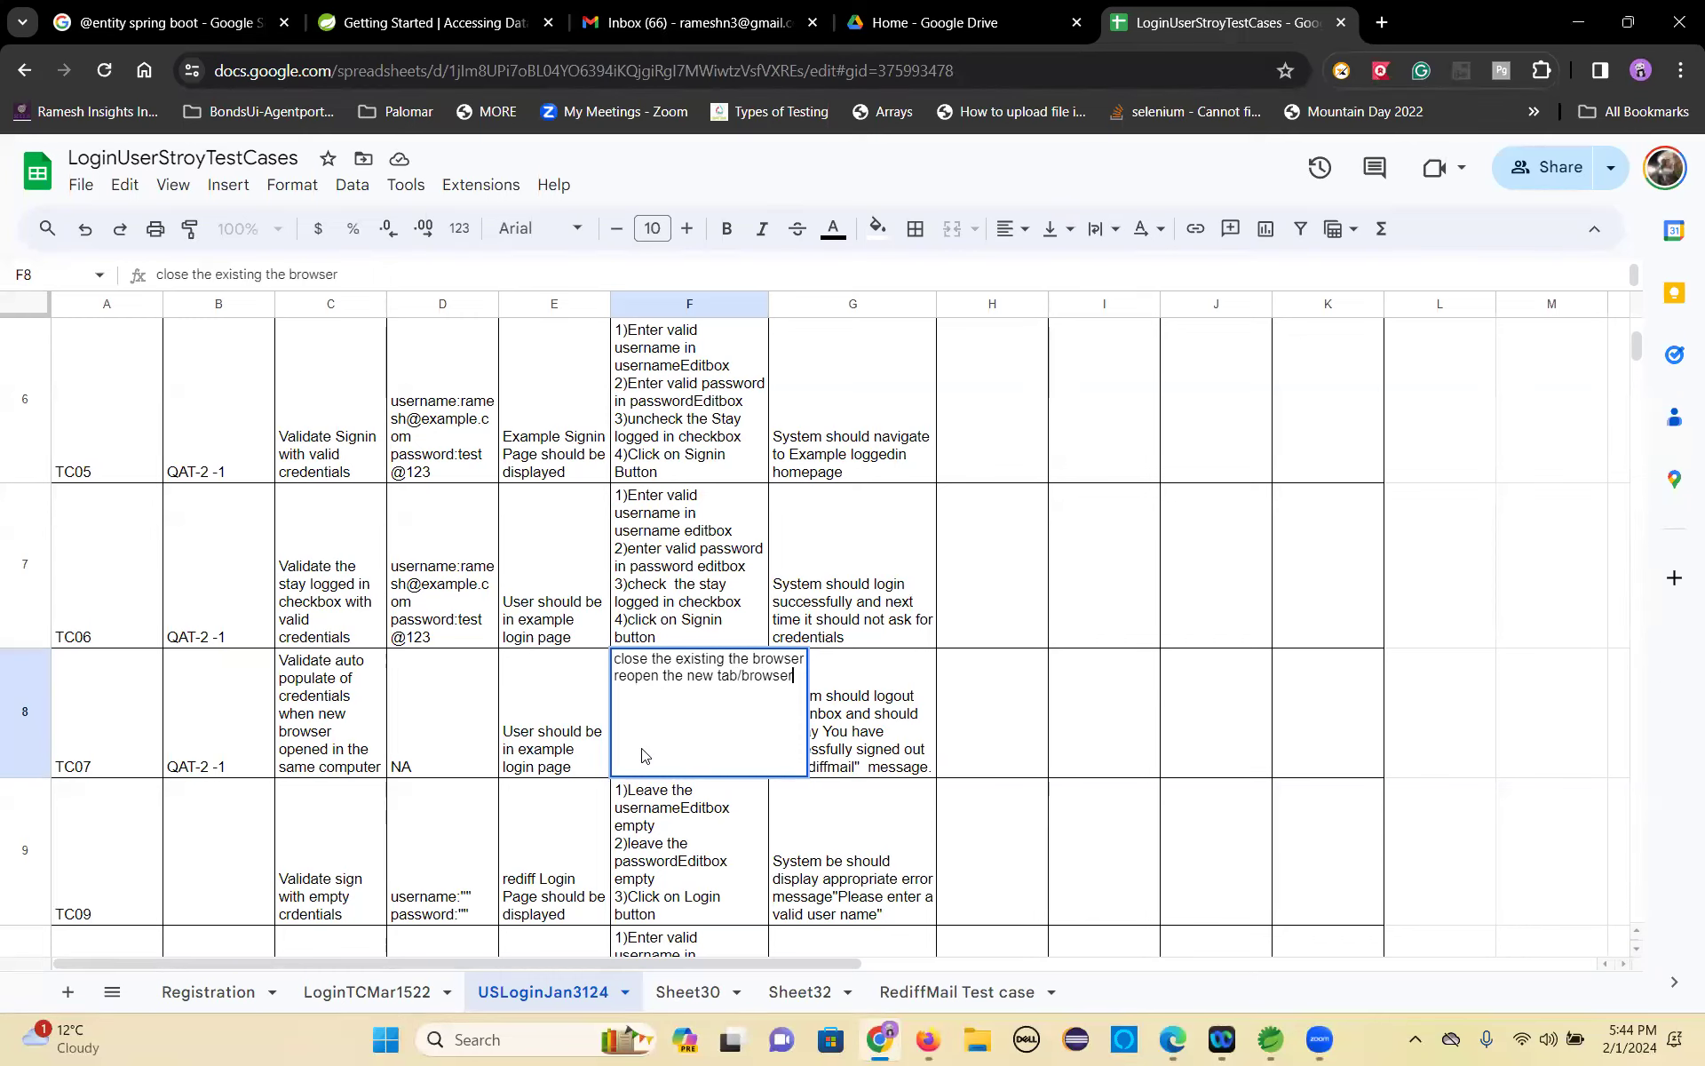
type("open the ")
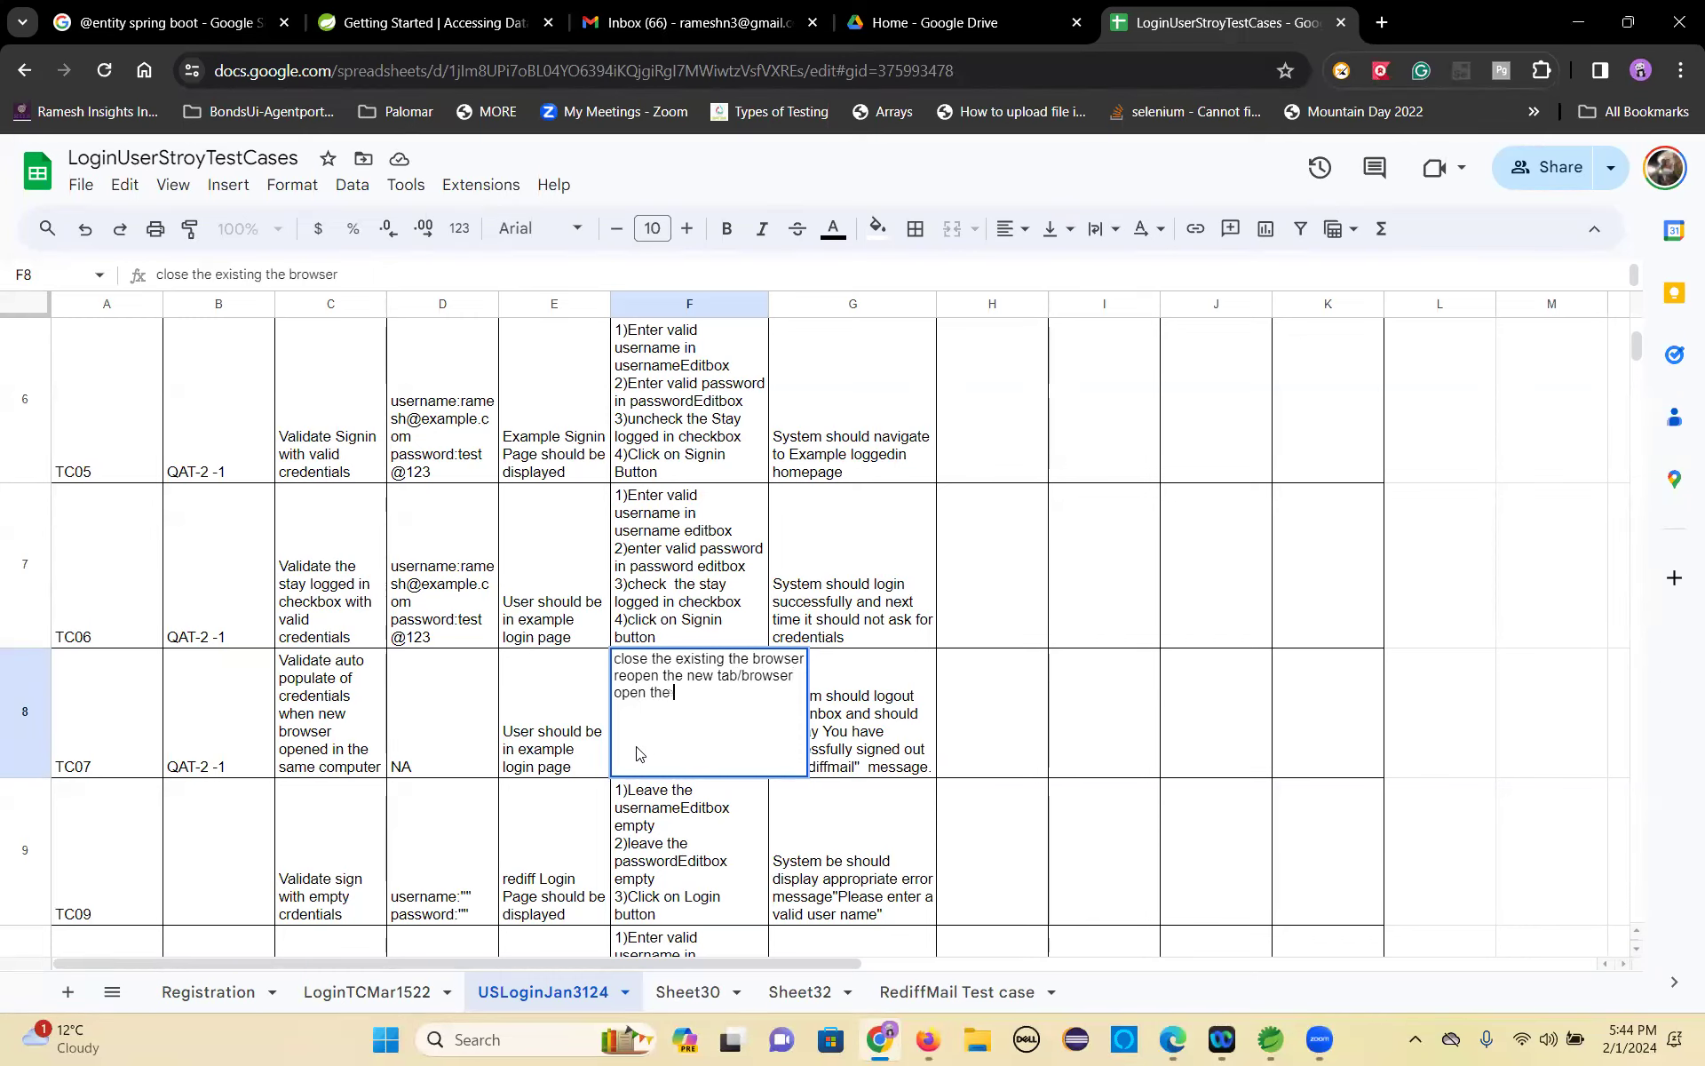
type("example website")
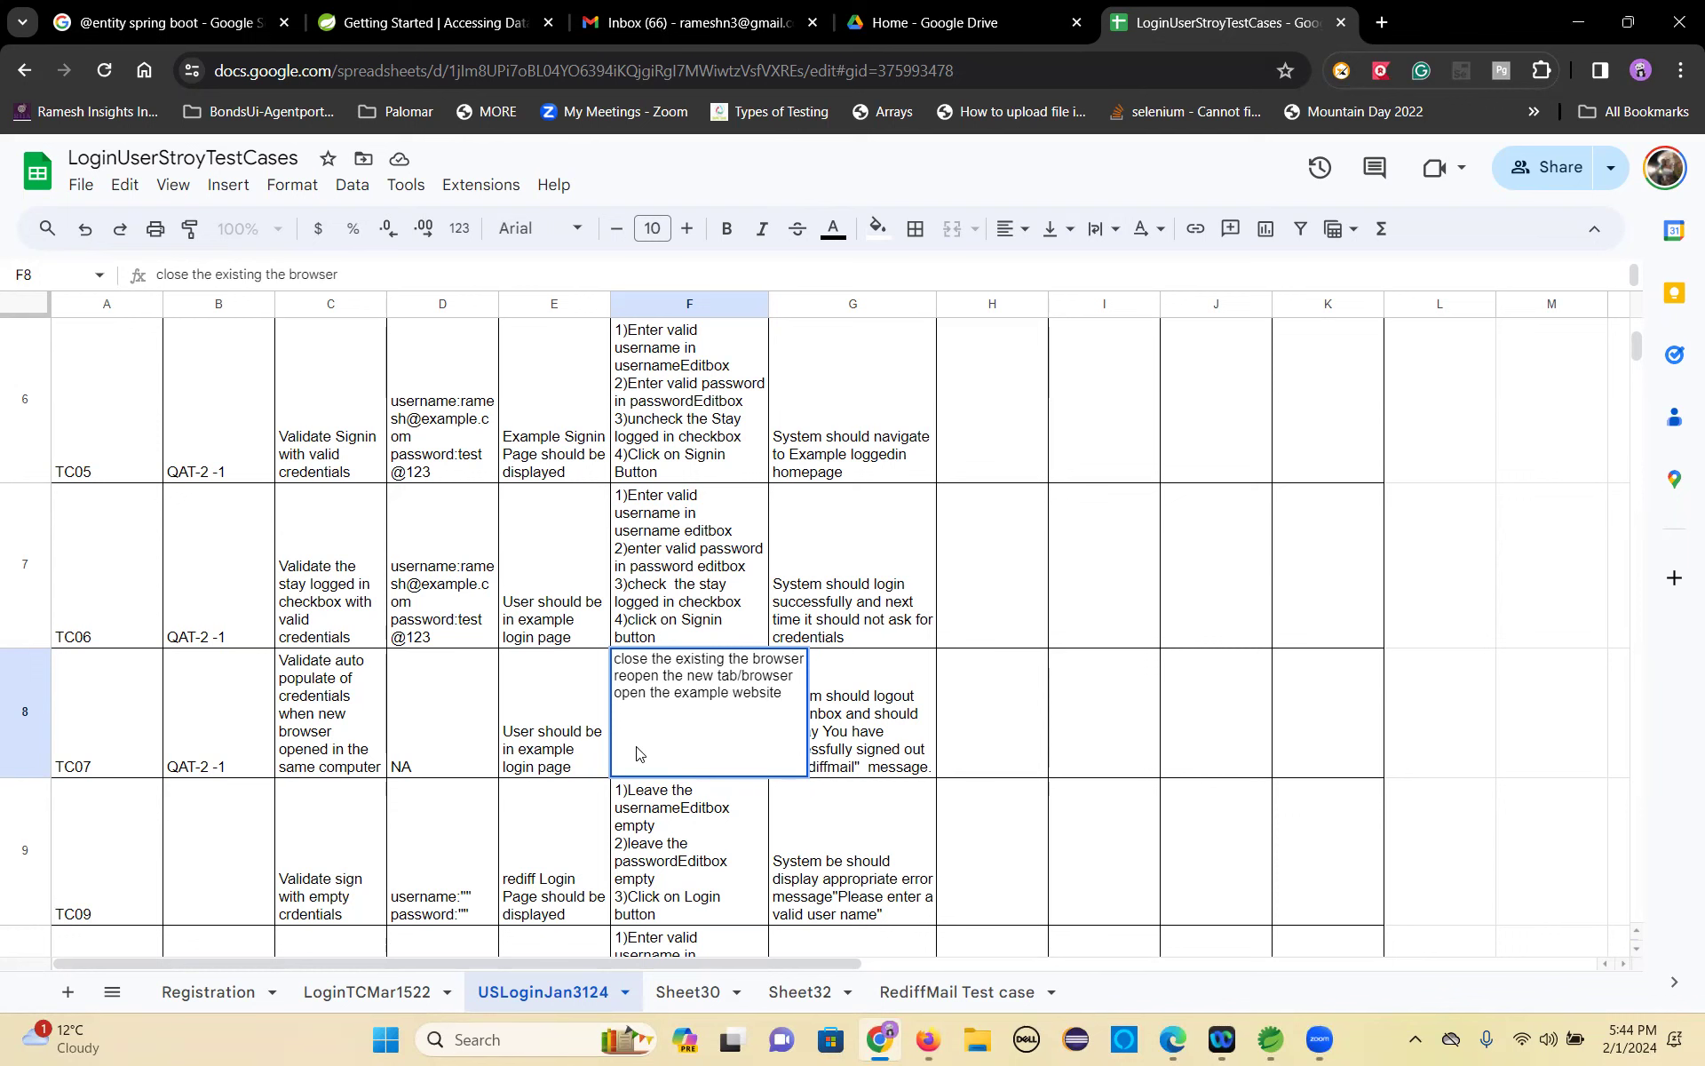
key("Return")
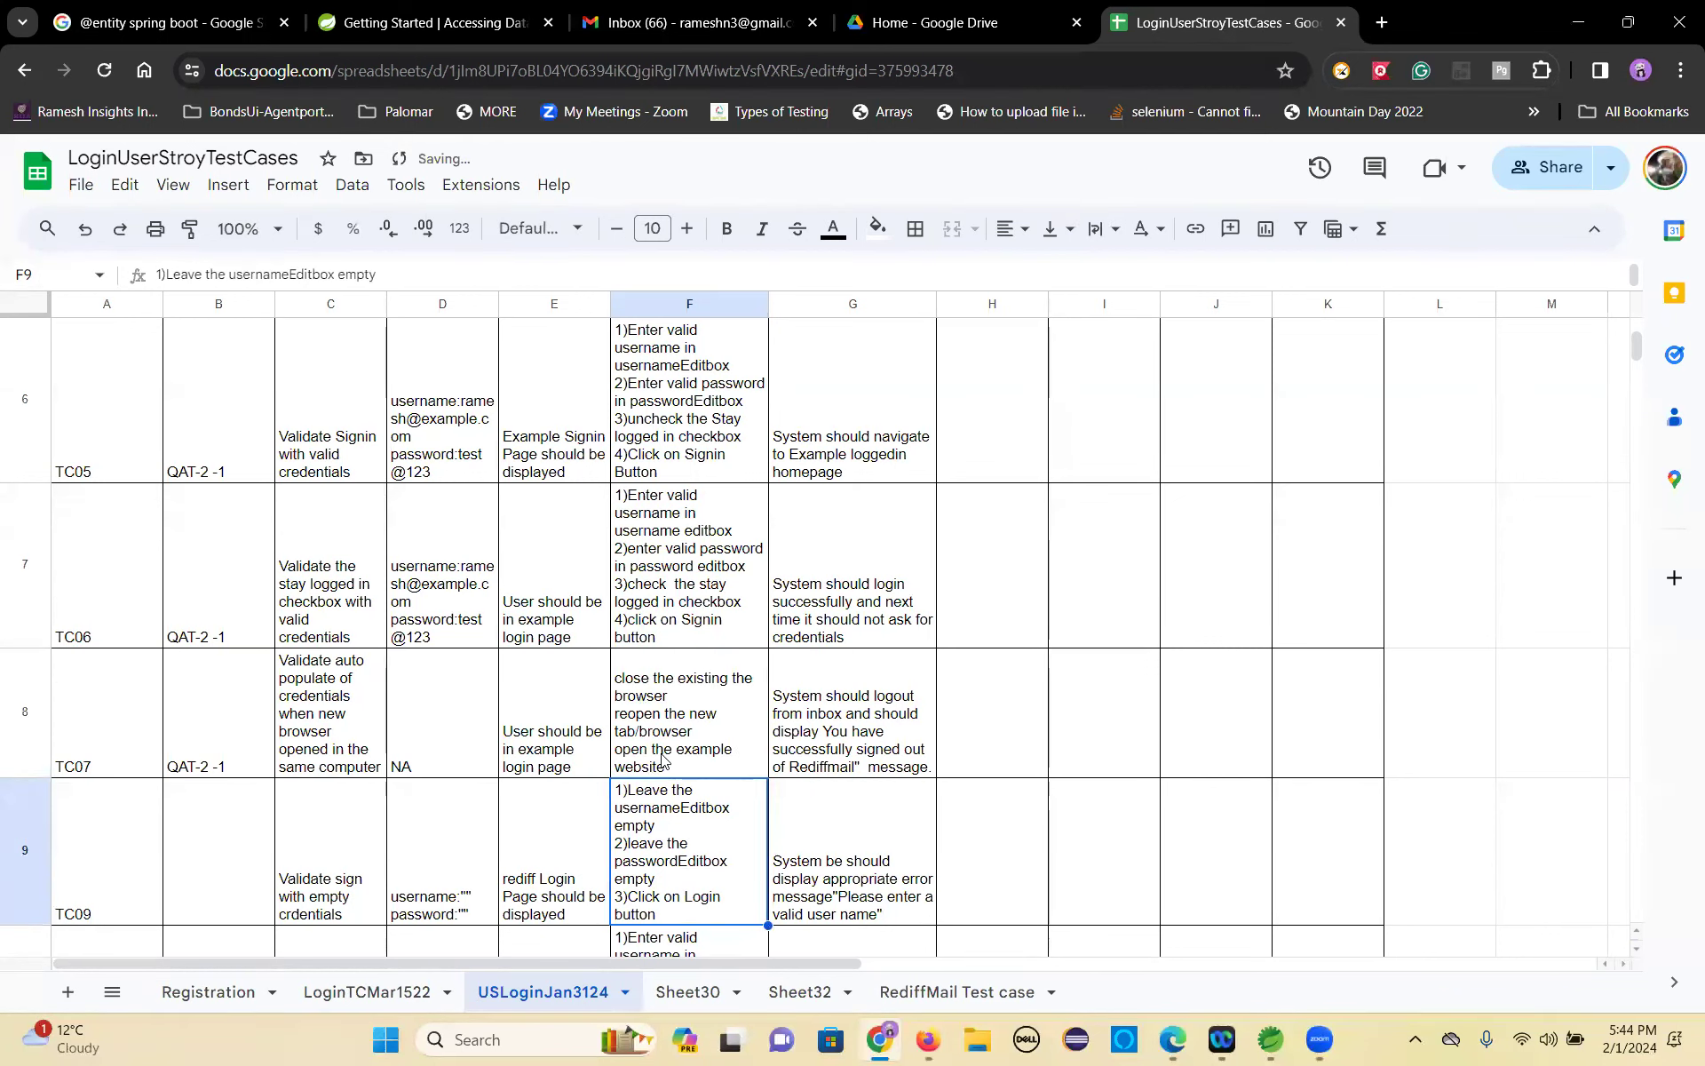
Number TC07's first three steps 1), 2) and 3)
double_click(639, 753)
left_click(617, 659)
type("1)")
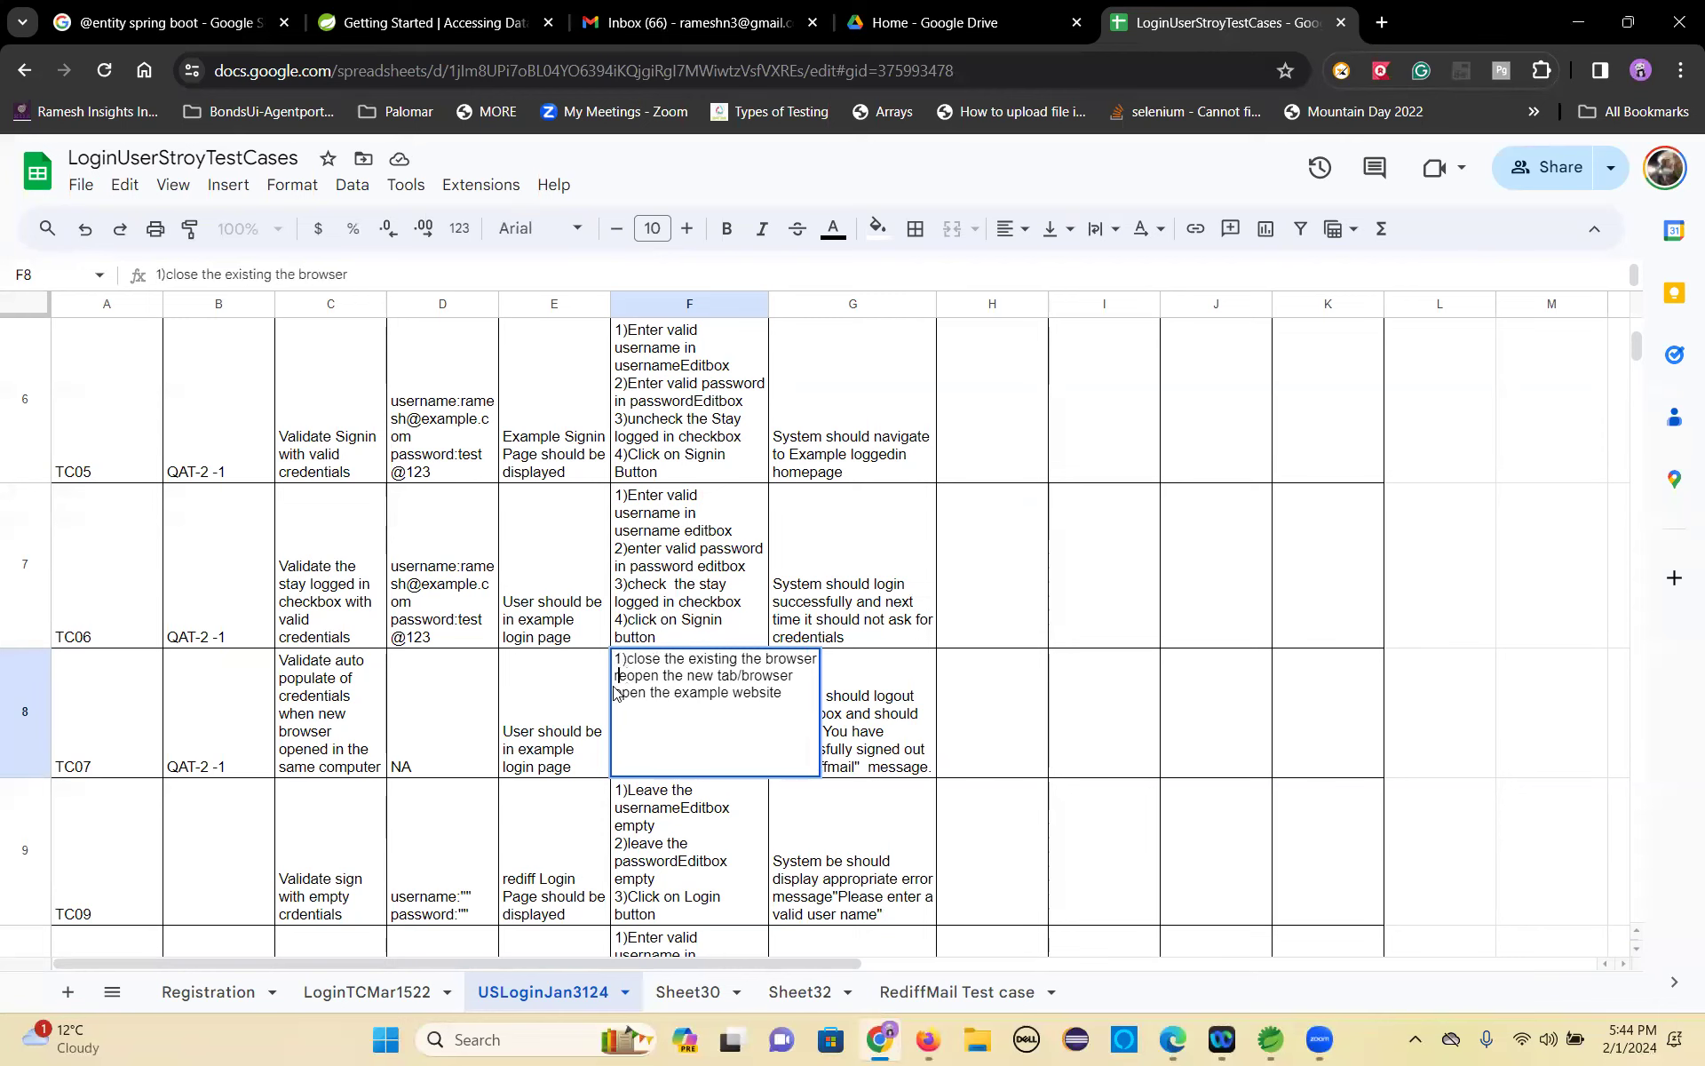
left_click(615, 684)
type("2)")
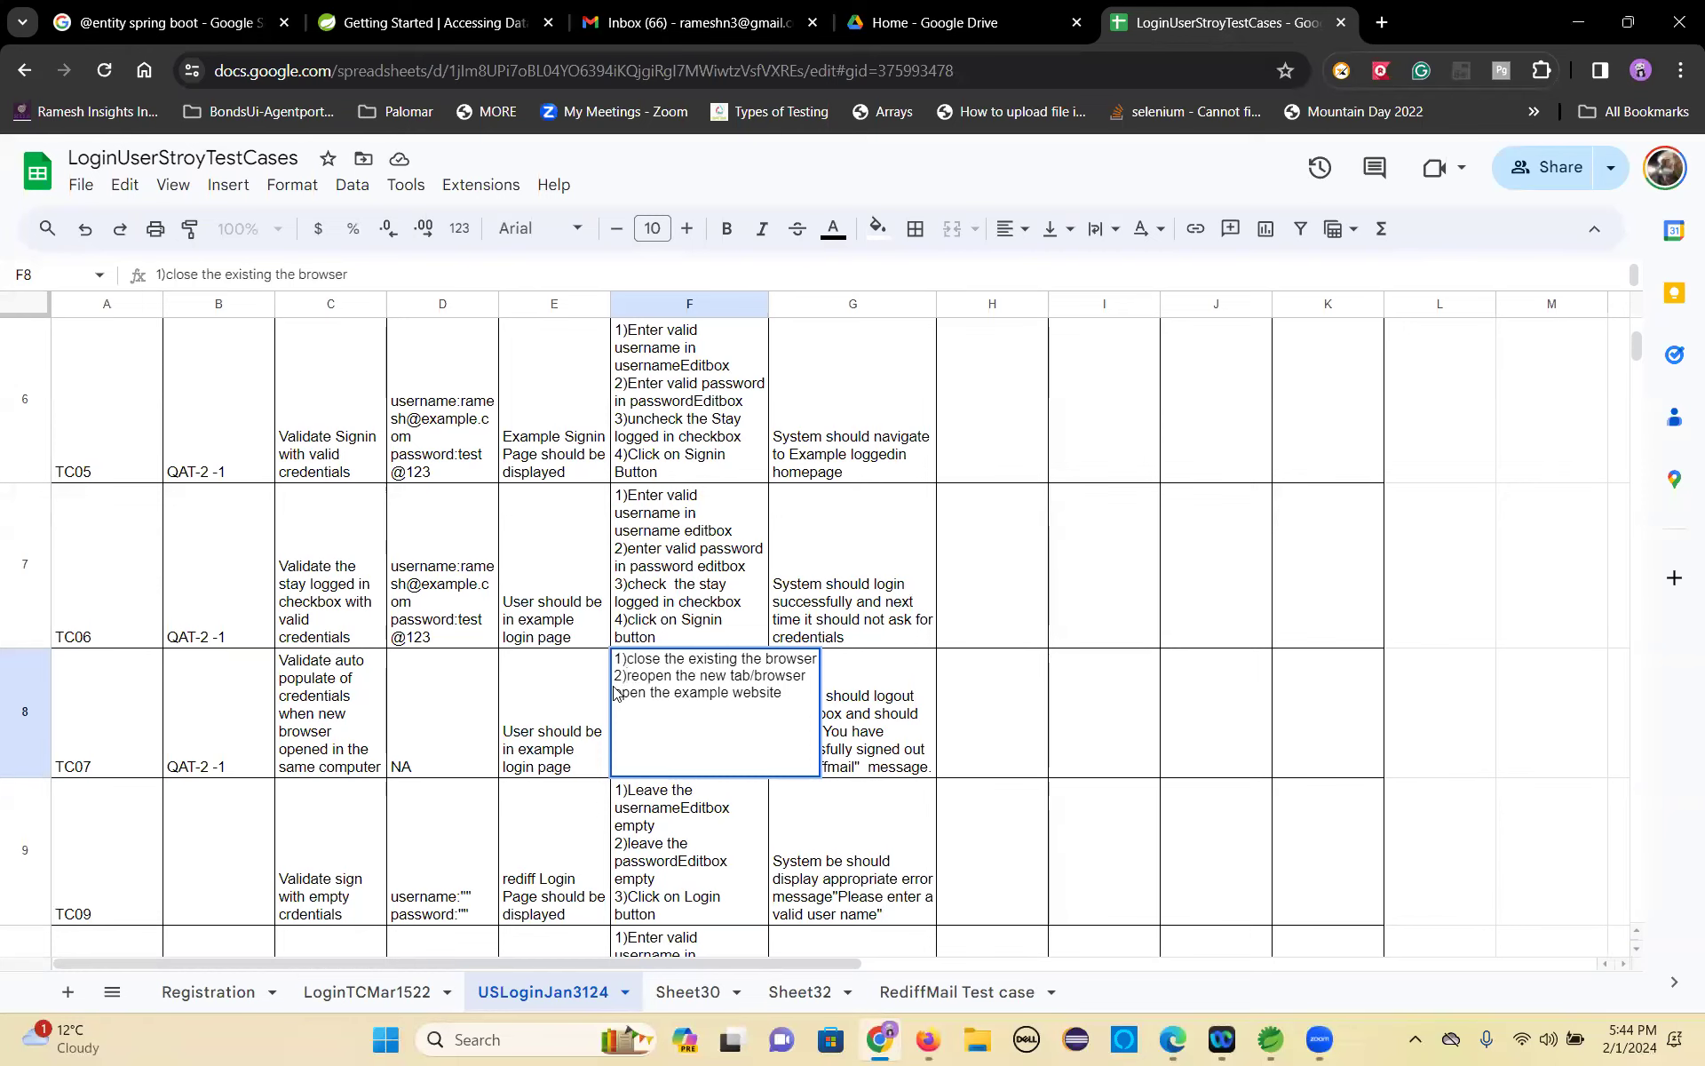
left_click(615, 691)
type("3)")
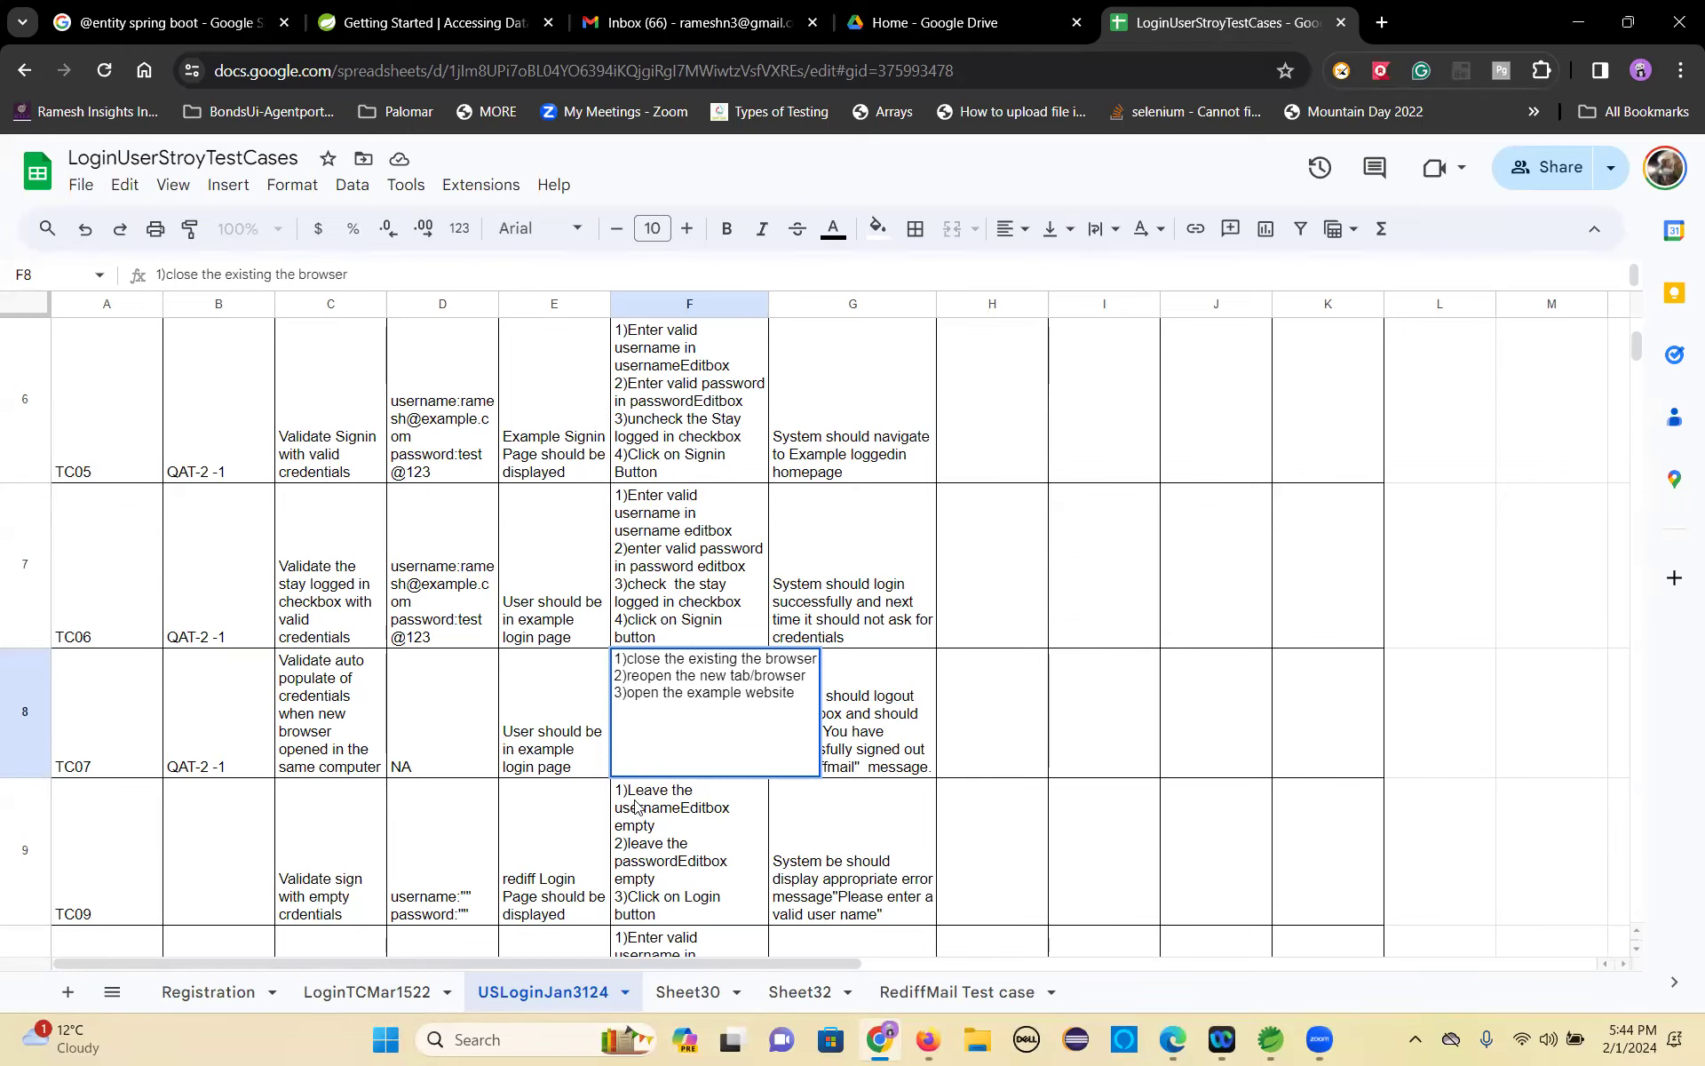
Add a fourth step '4)navigate to sign in page' to TC07
left_click(791, 692)
key("alt+Return")
type("4)click")
key("BackSpace")
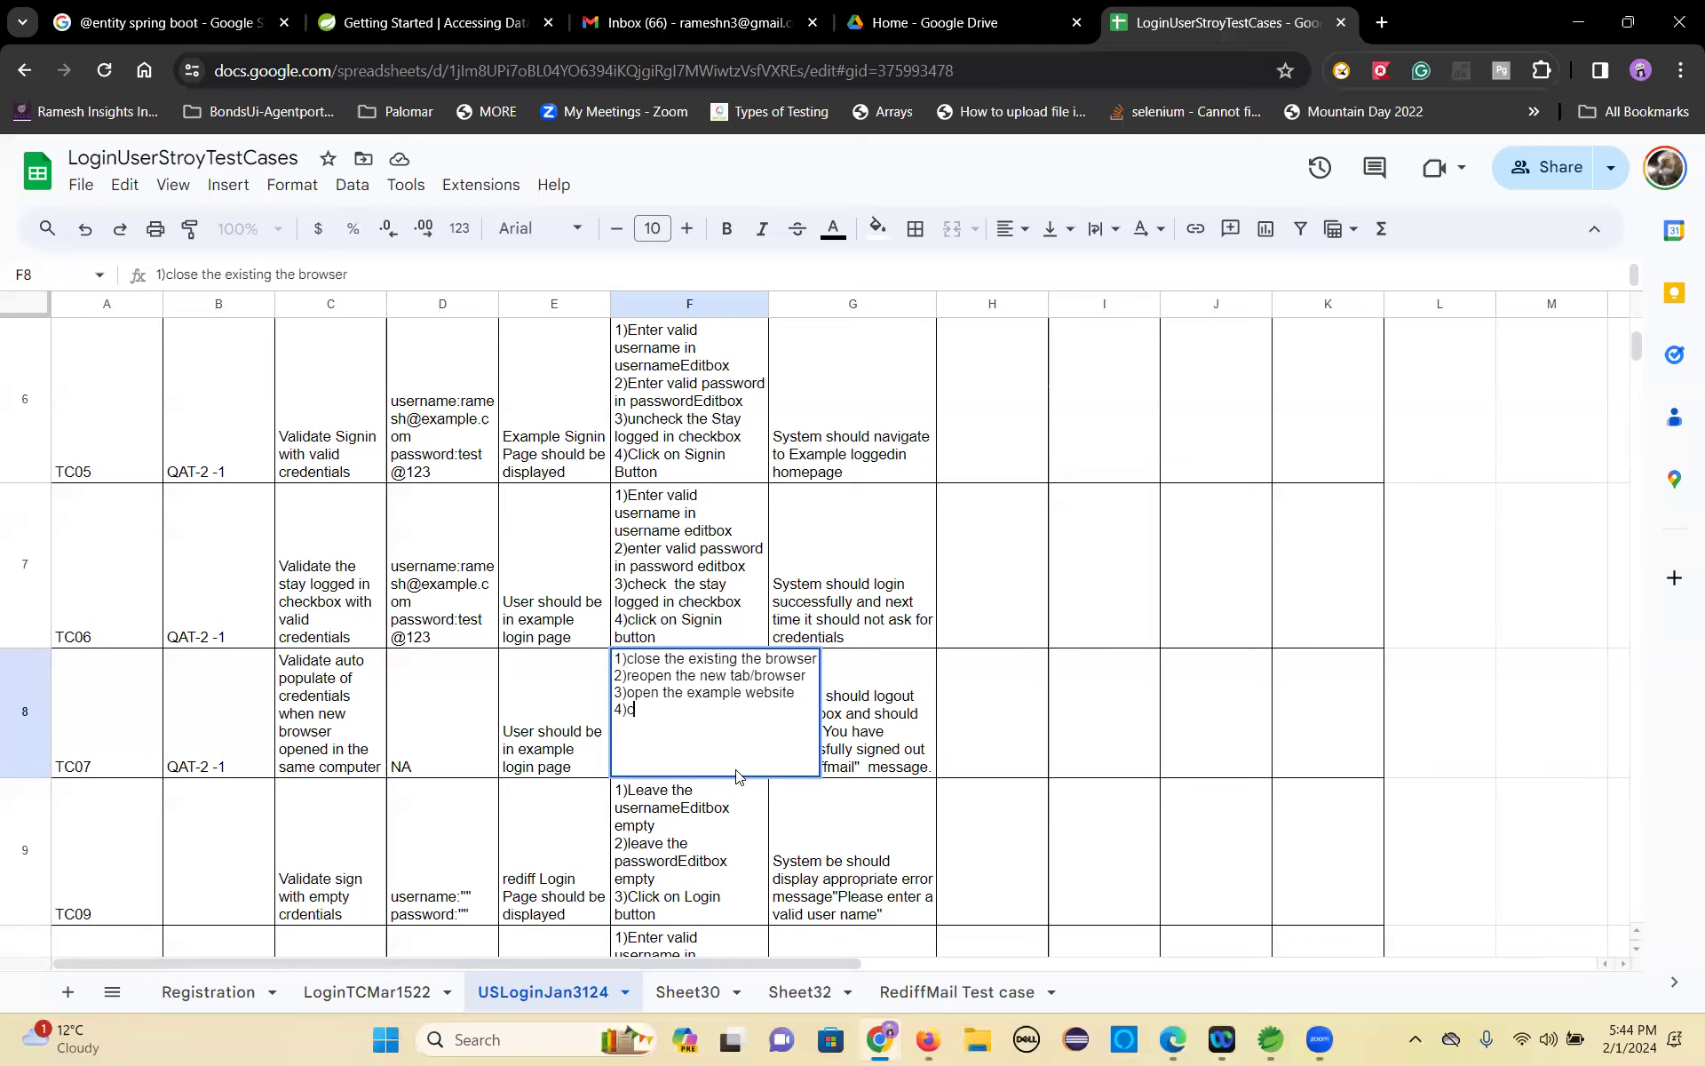
key("BackSpace")
type("navigate t")
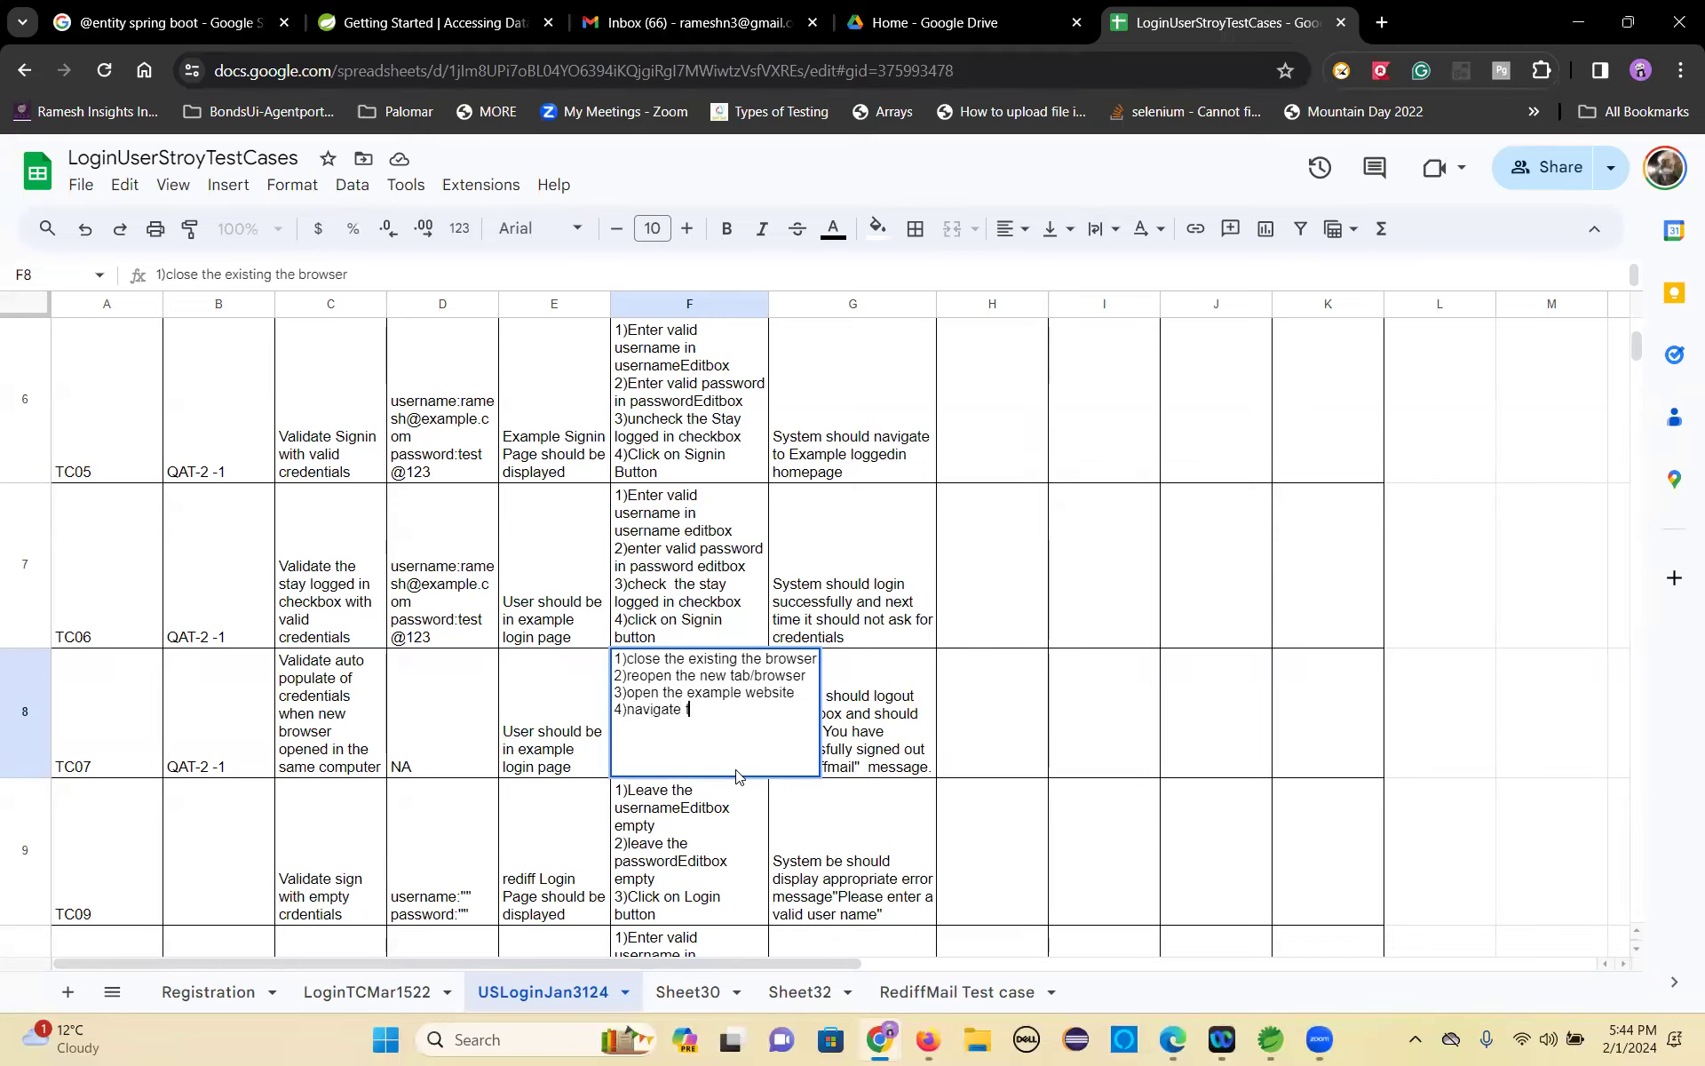
type("o sign in page")
key("Return")
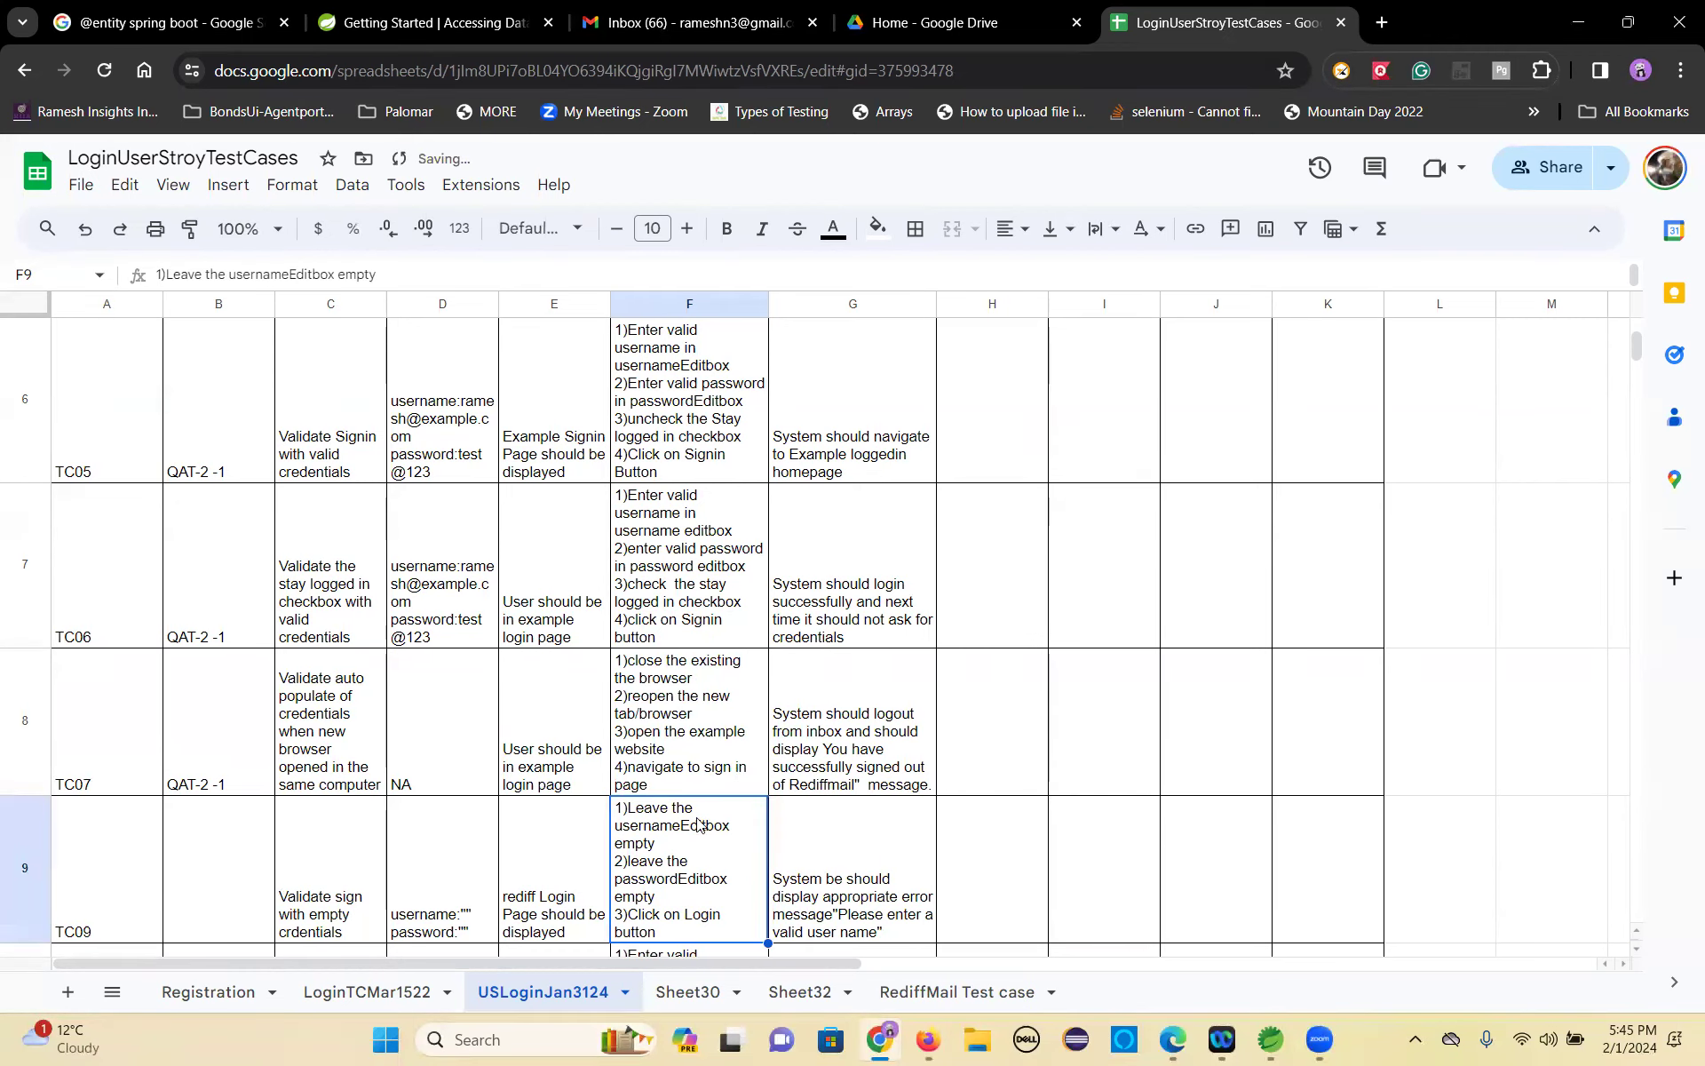
Replace TC07's expected result with 'should auto populate the credentials and logged in successfully.'
double_click(840, 744)
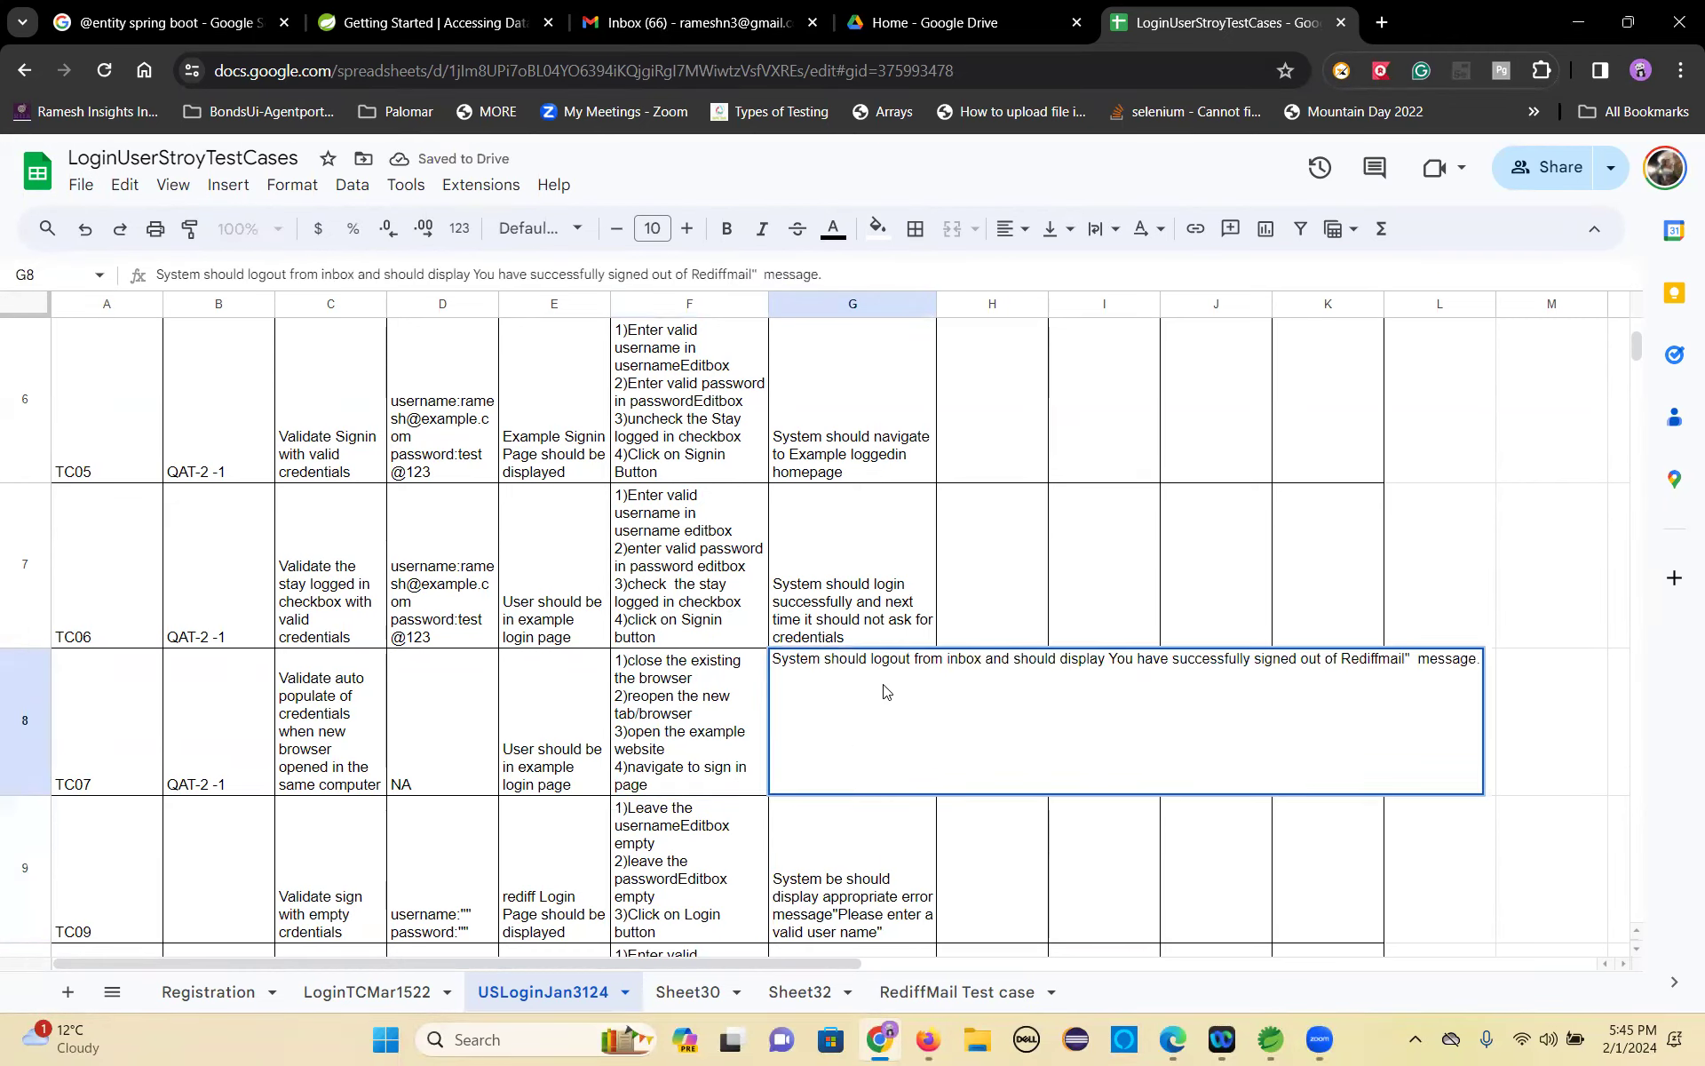
left_click_drag(868, 659, 1654, 739)
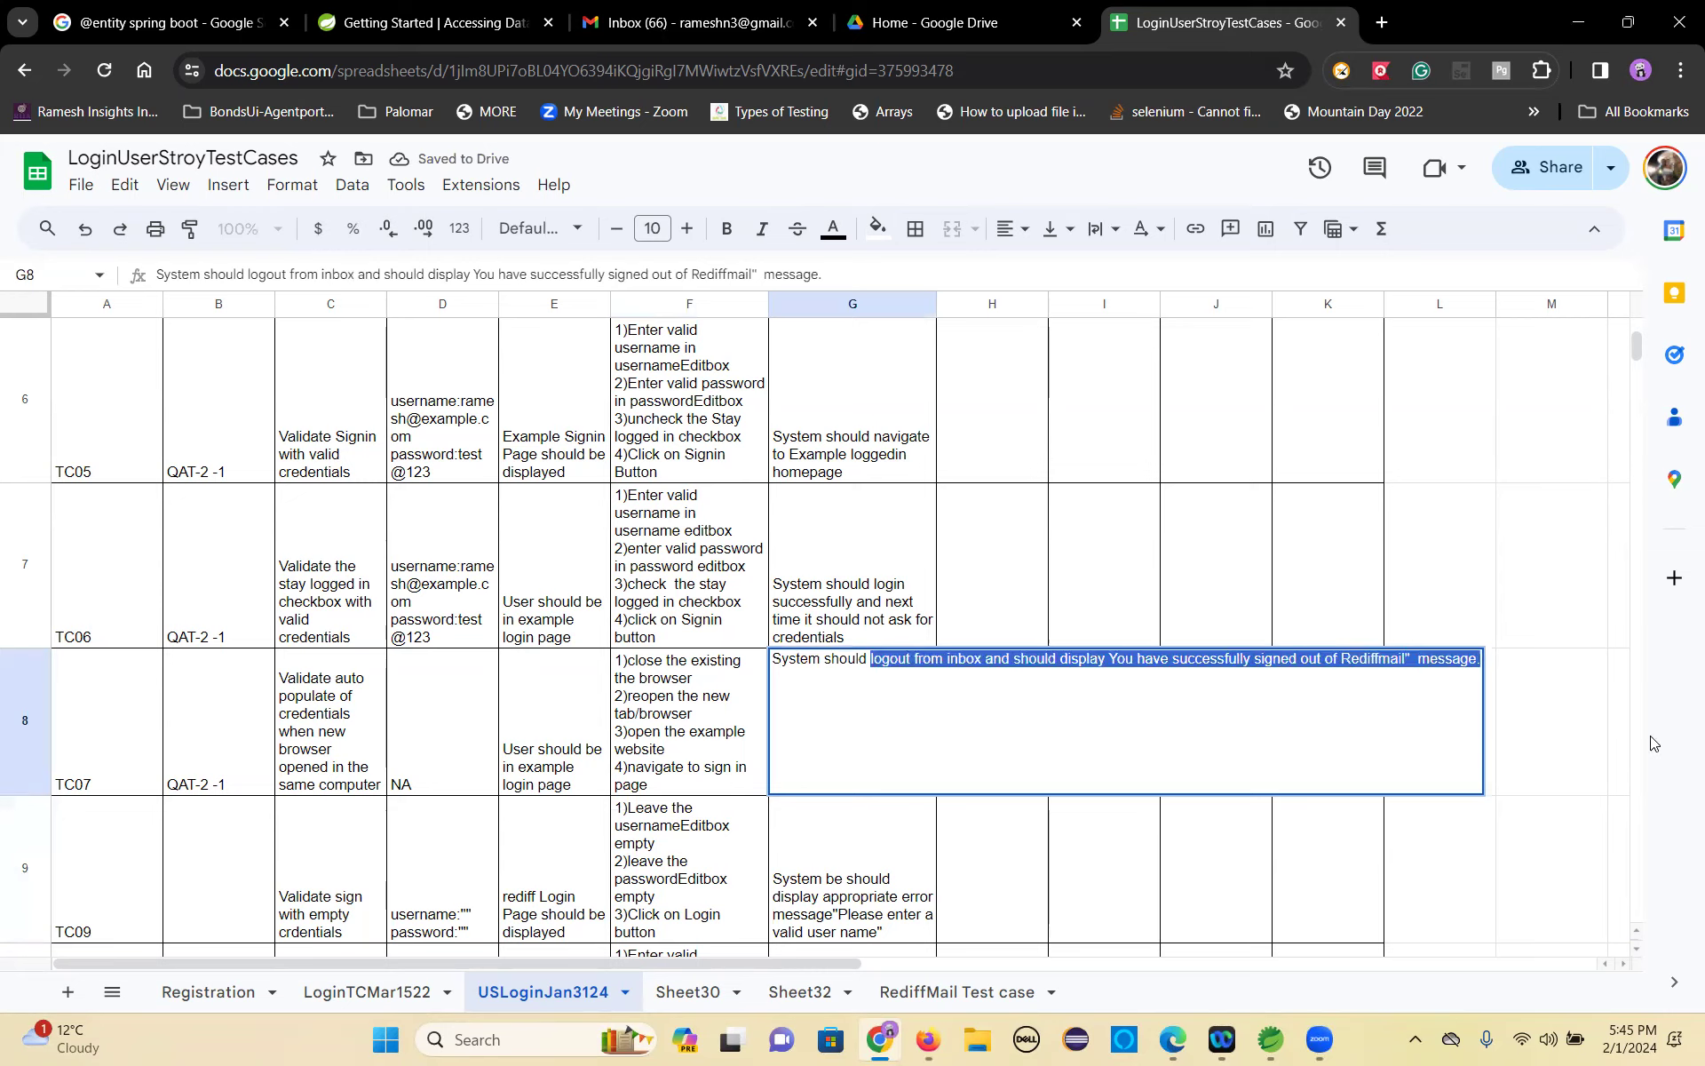
key("BackSpace")
type("should au")
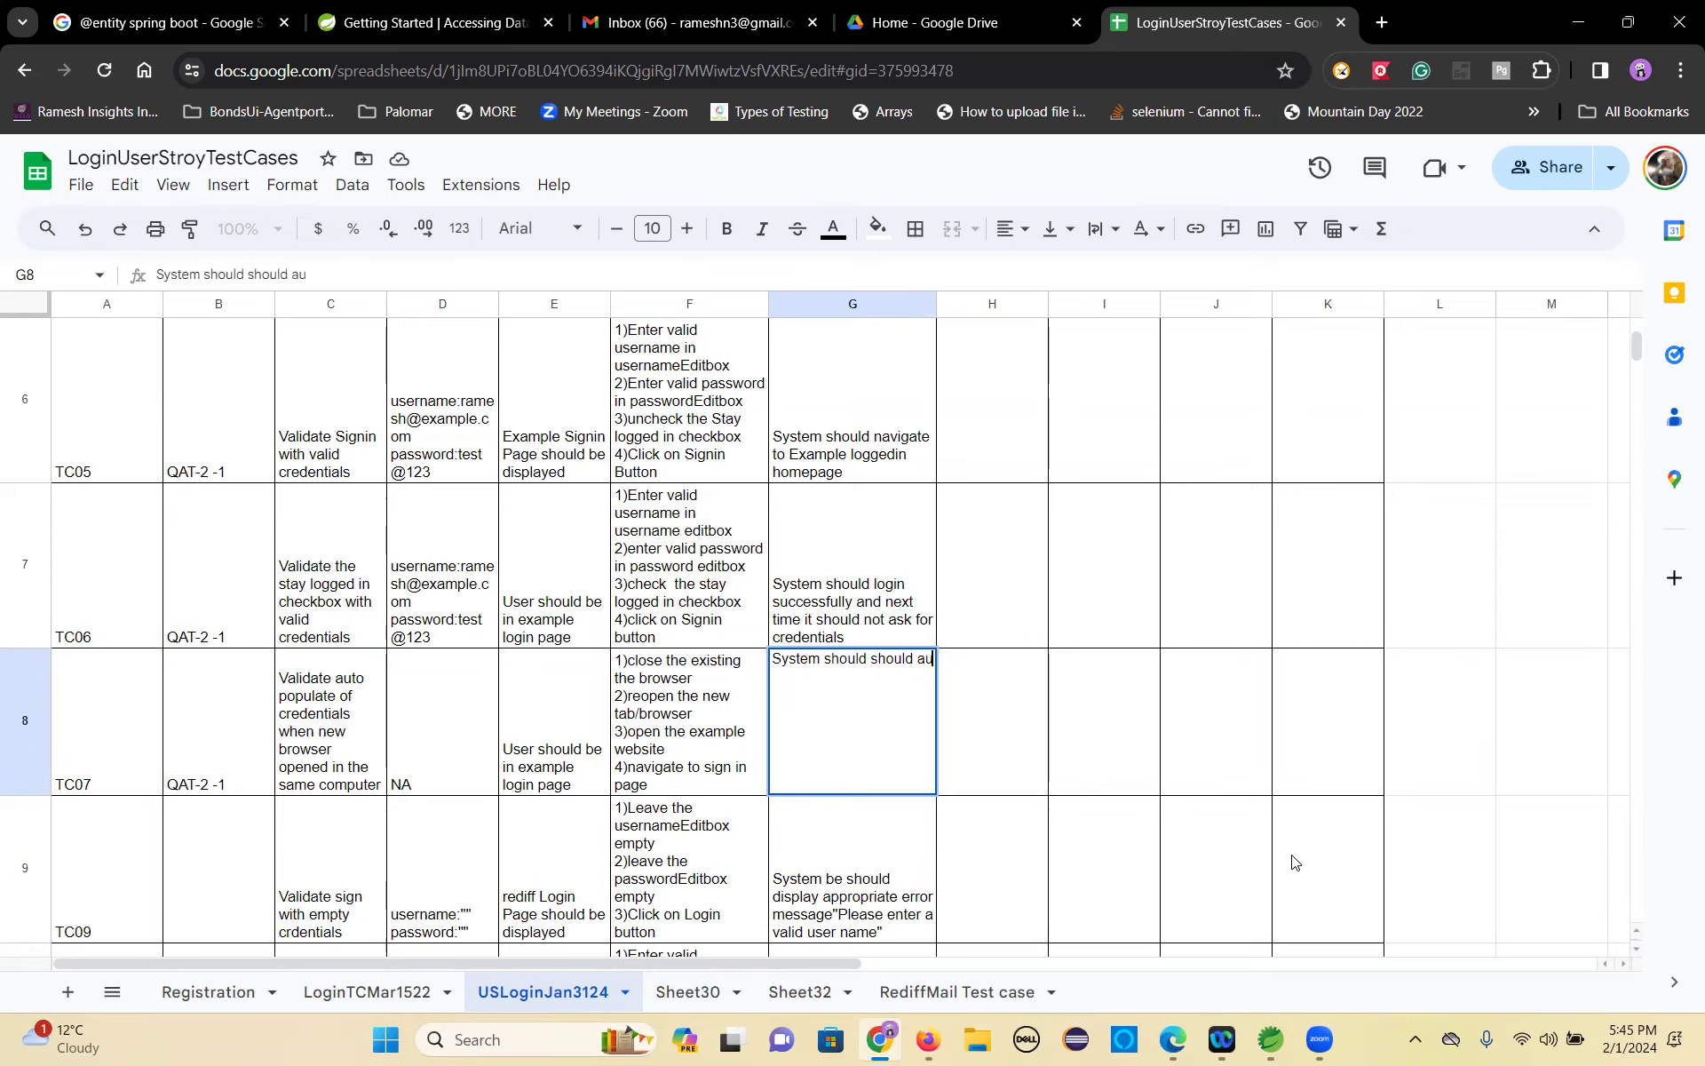
type("to popula")
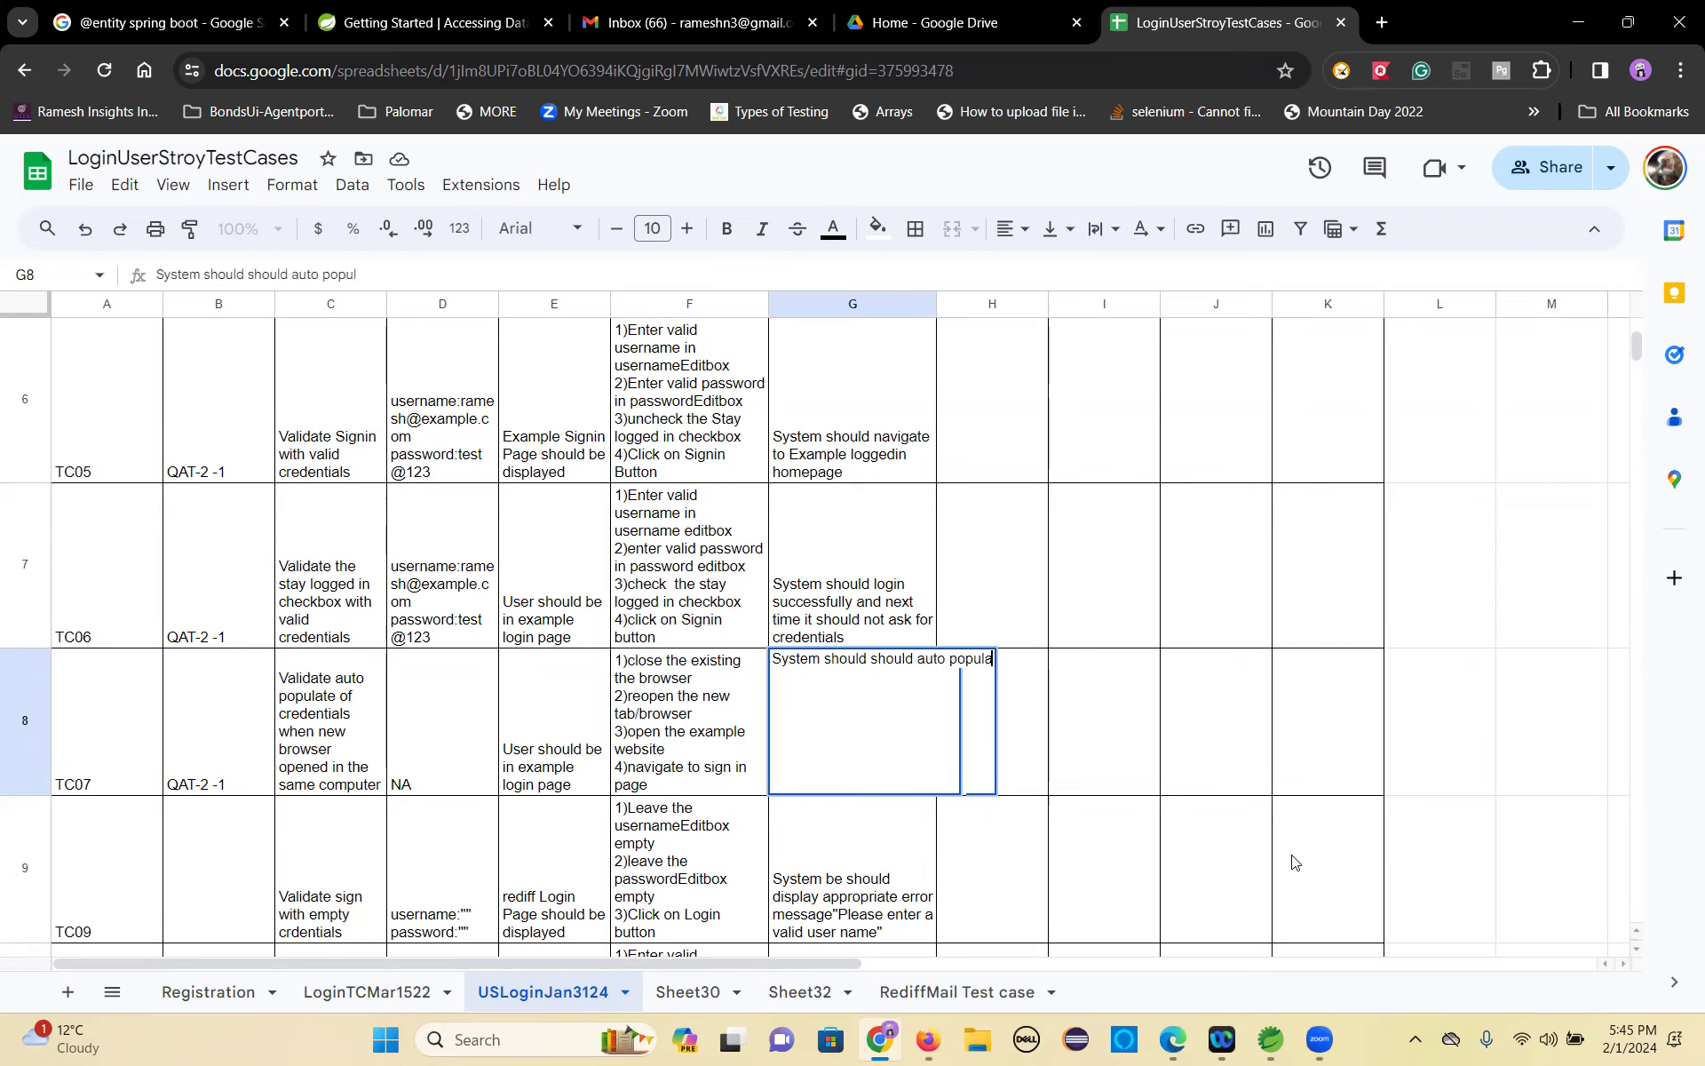
type("te the cre")
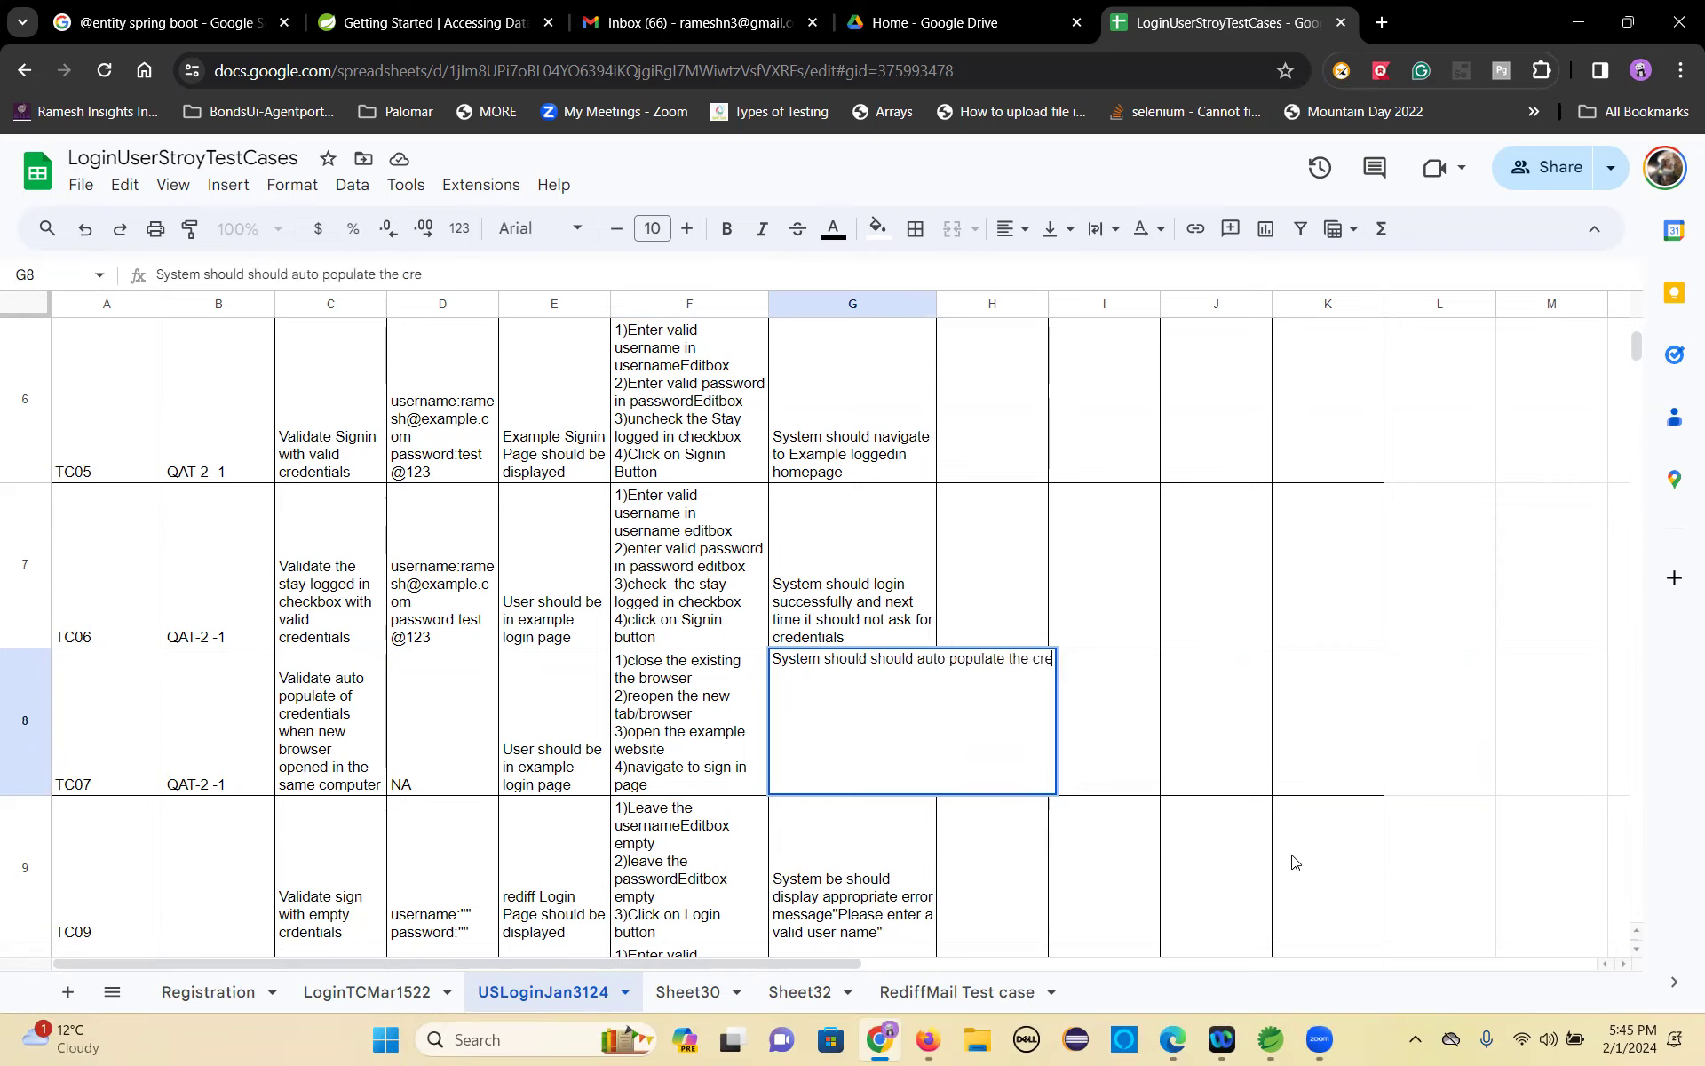
type("dentials an")
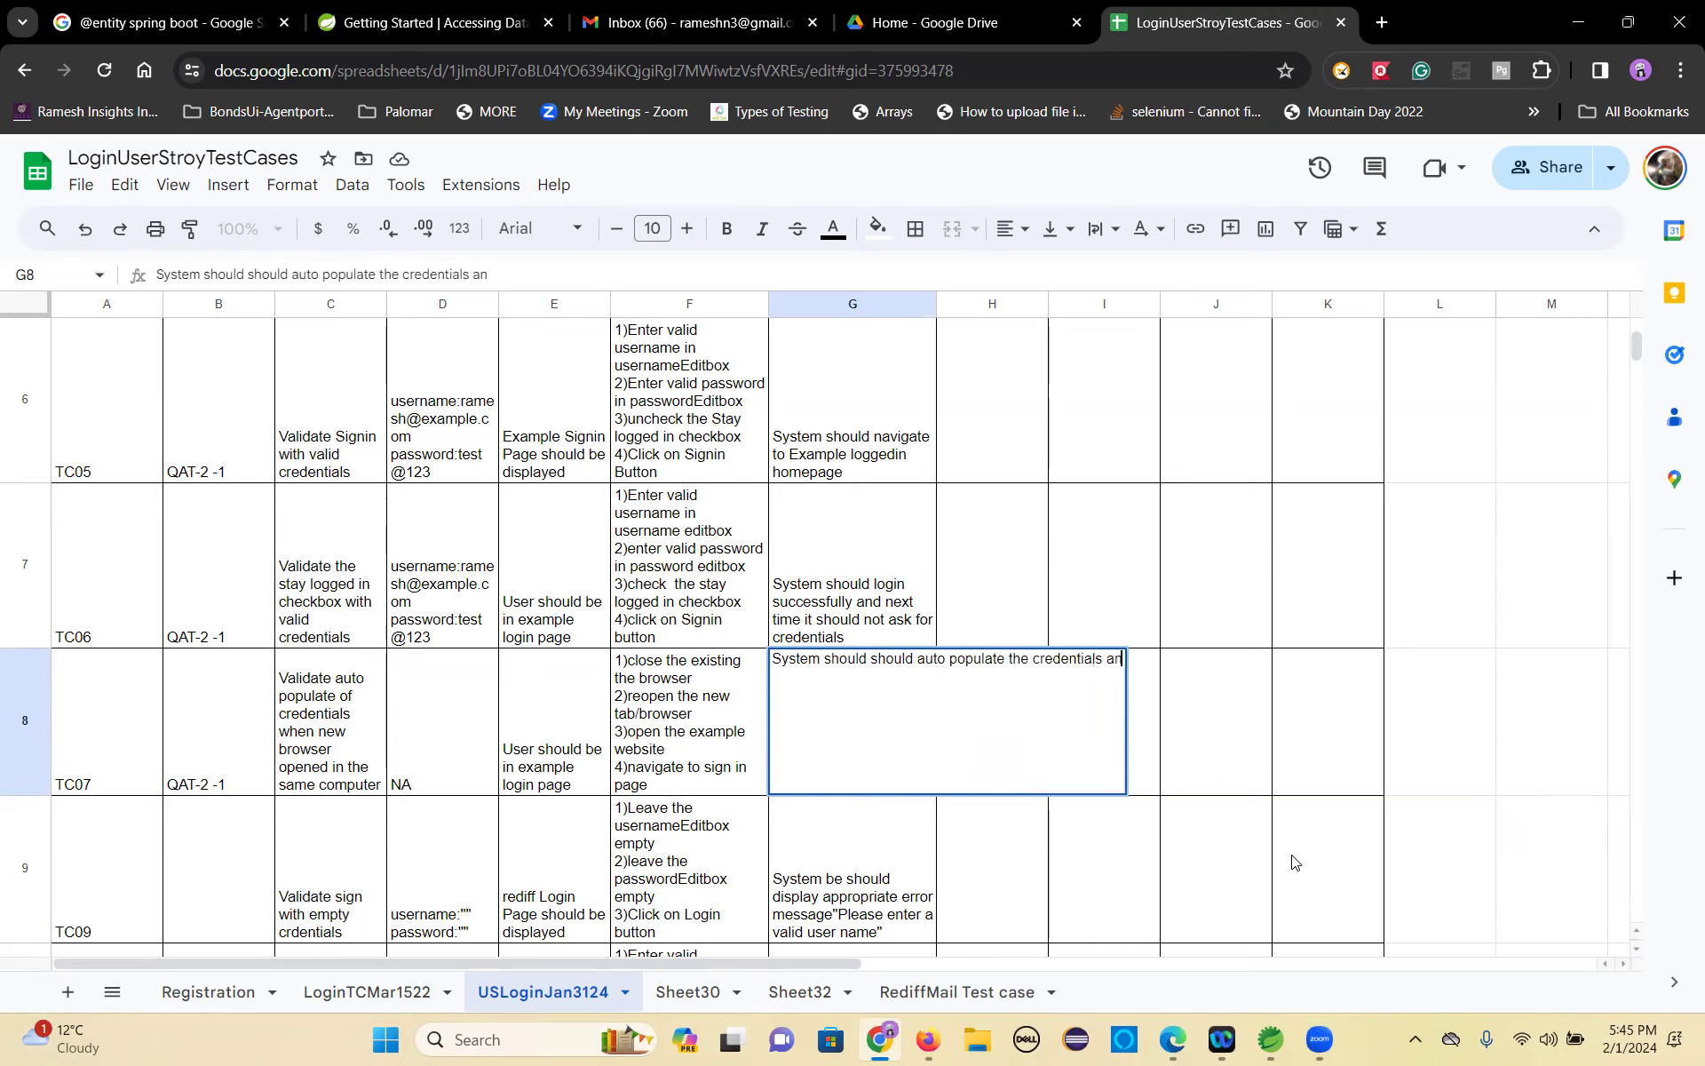
type("d logged")
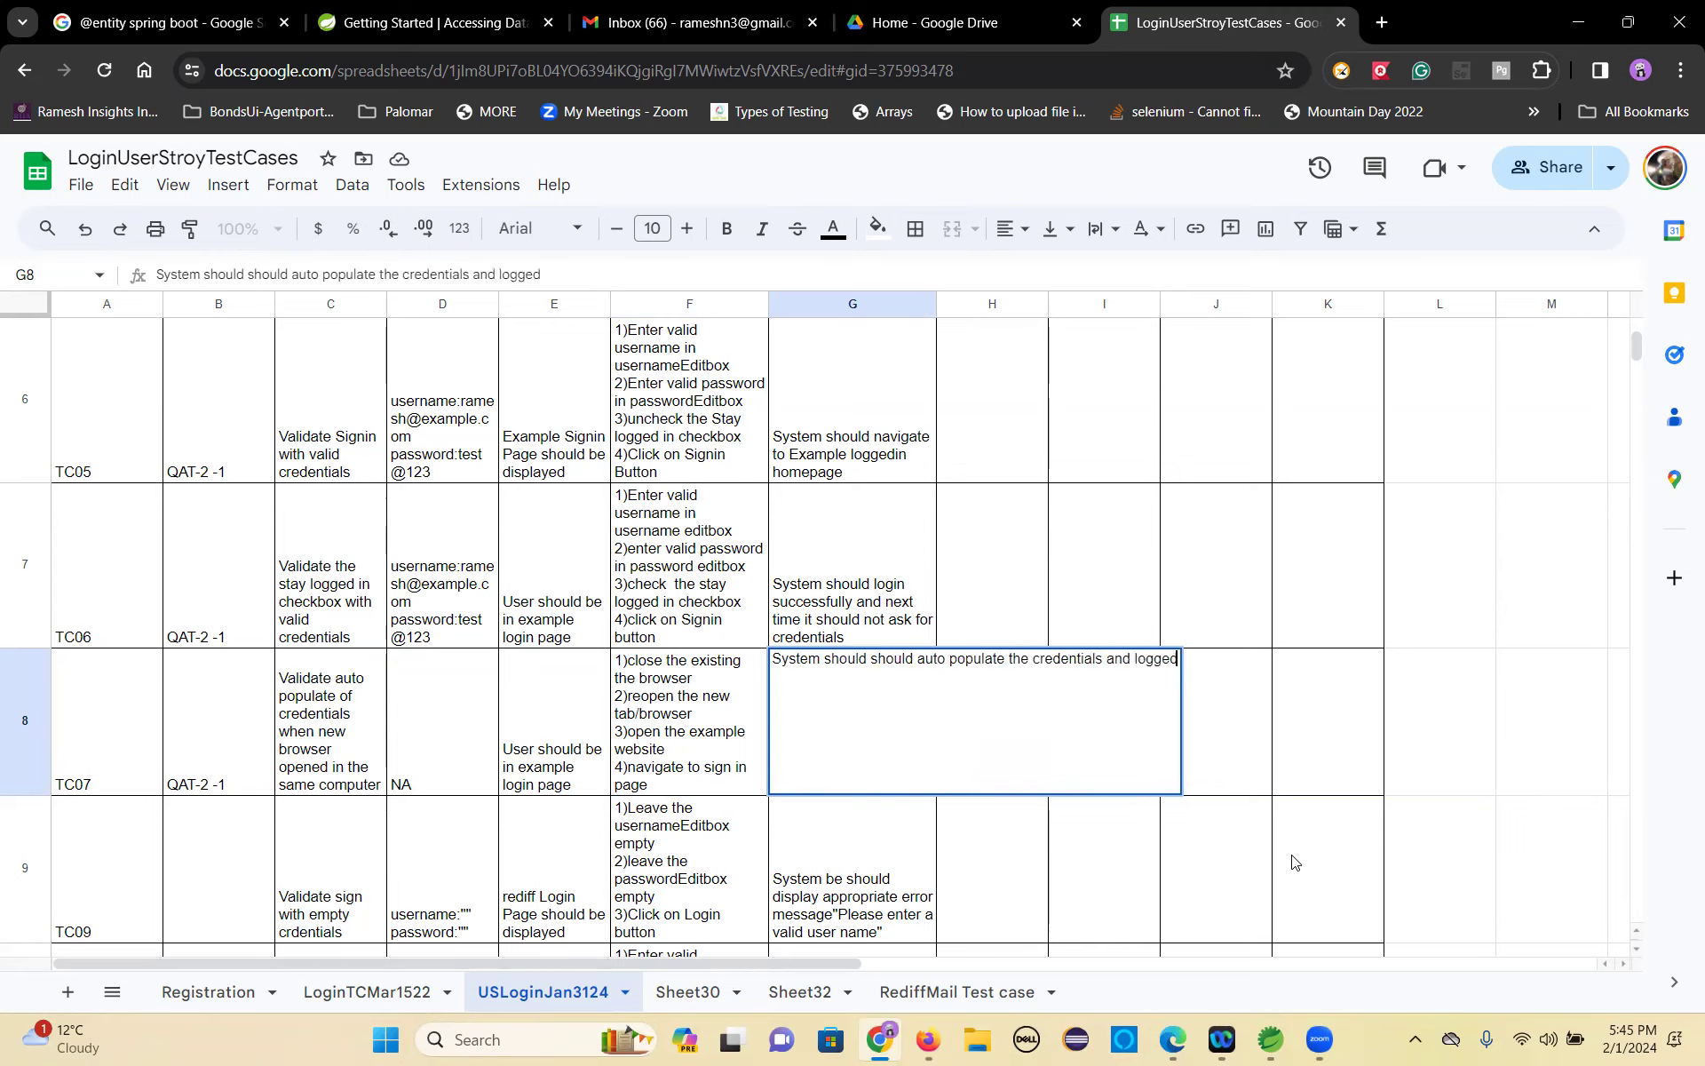
type(" in succe")
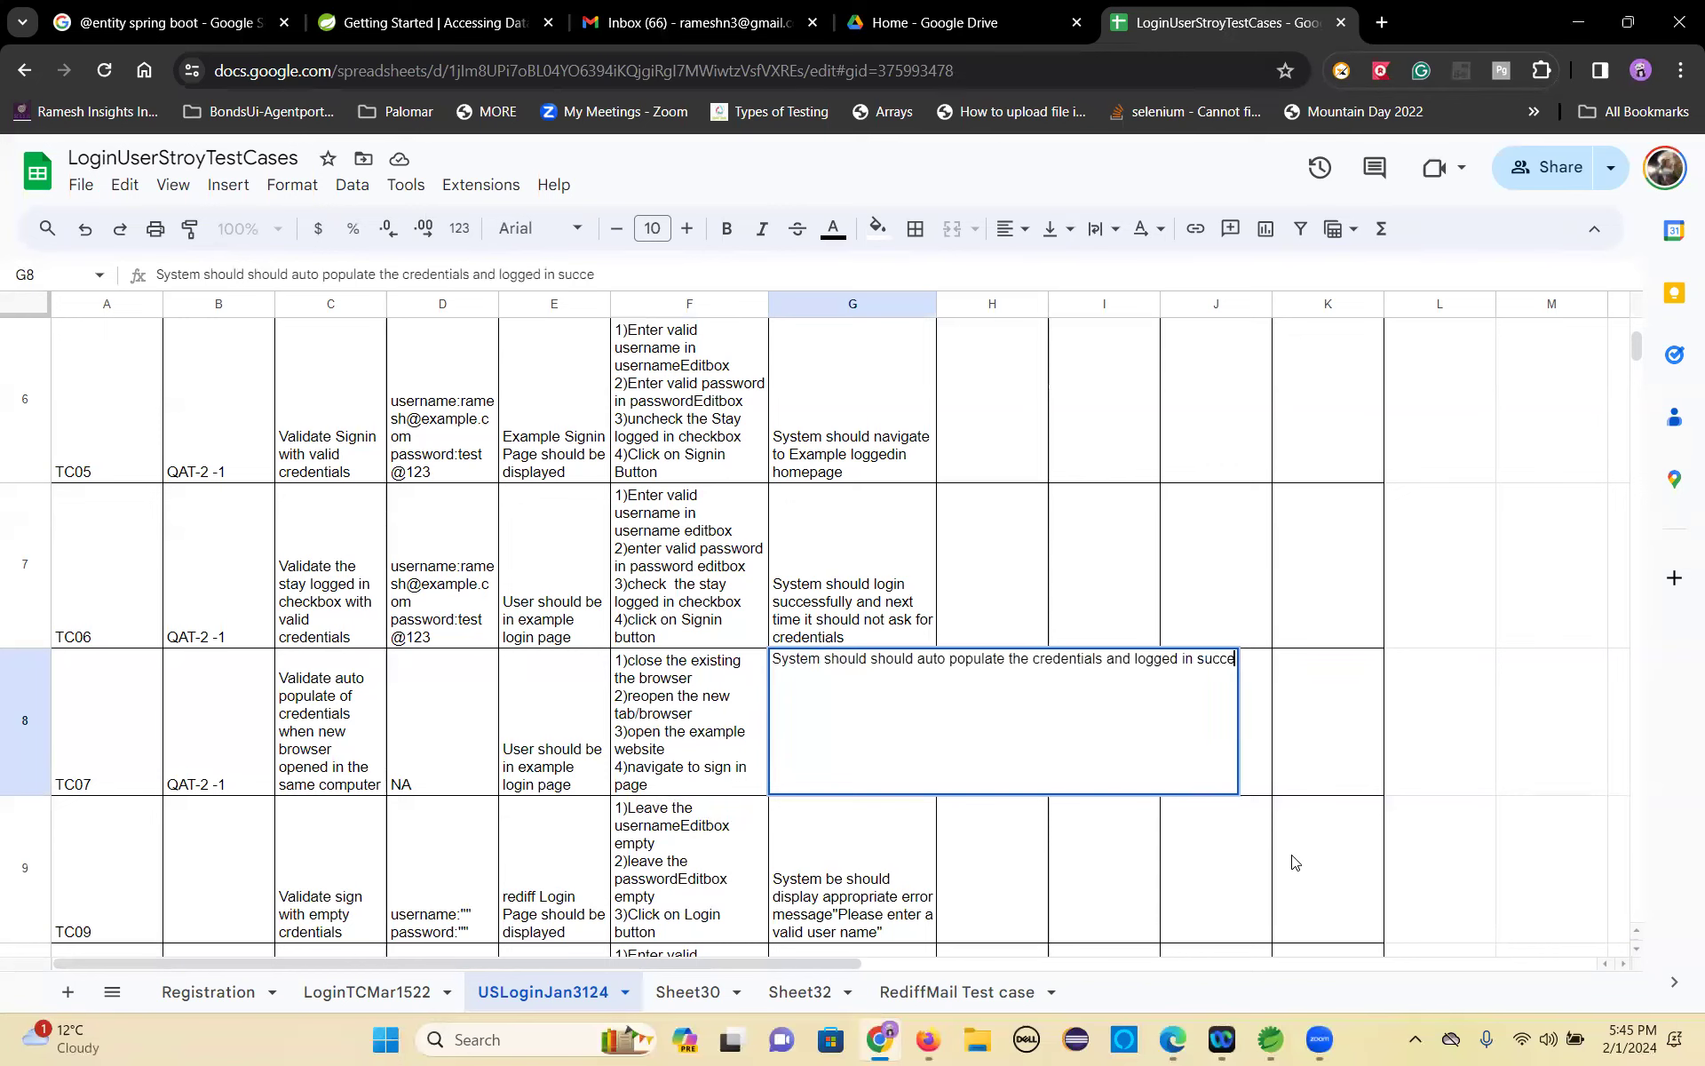
type("ssfull")
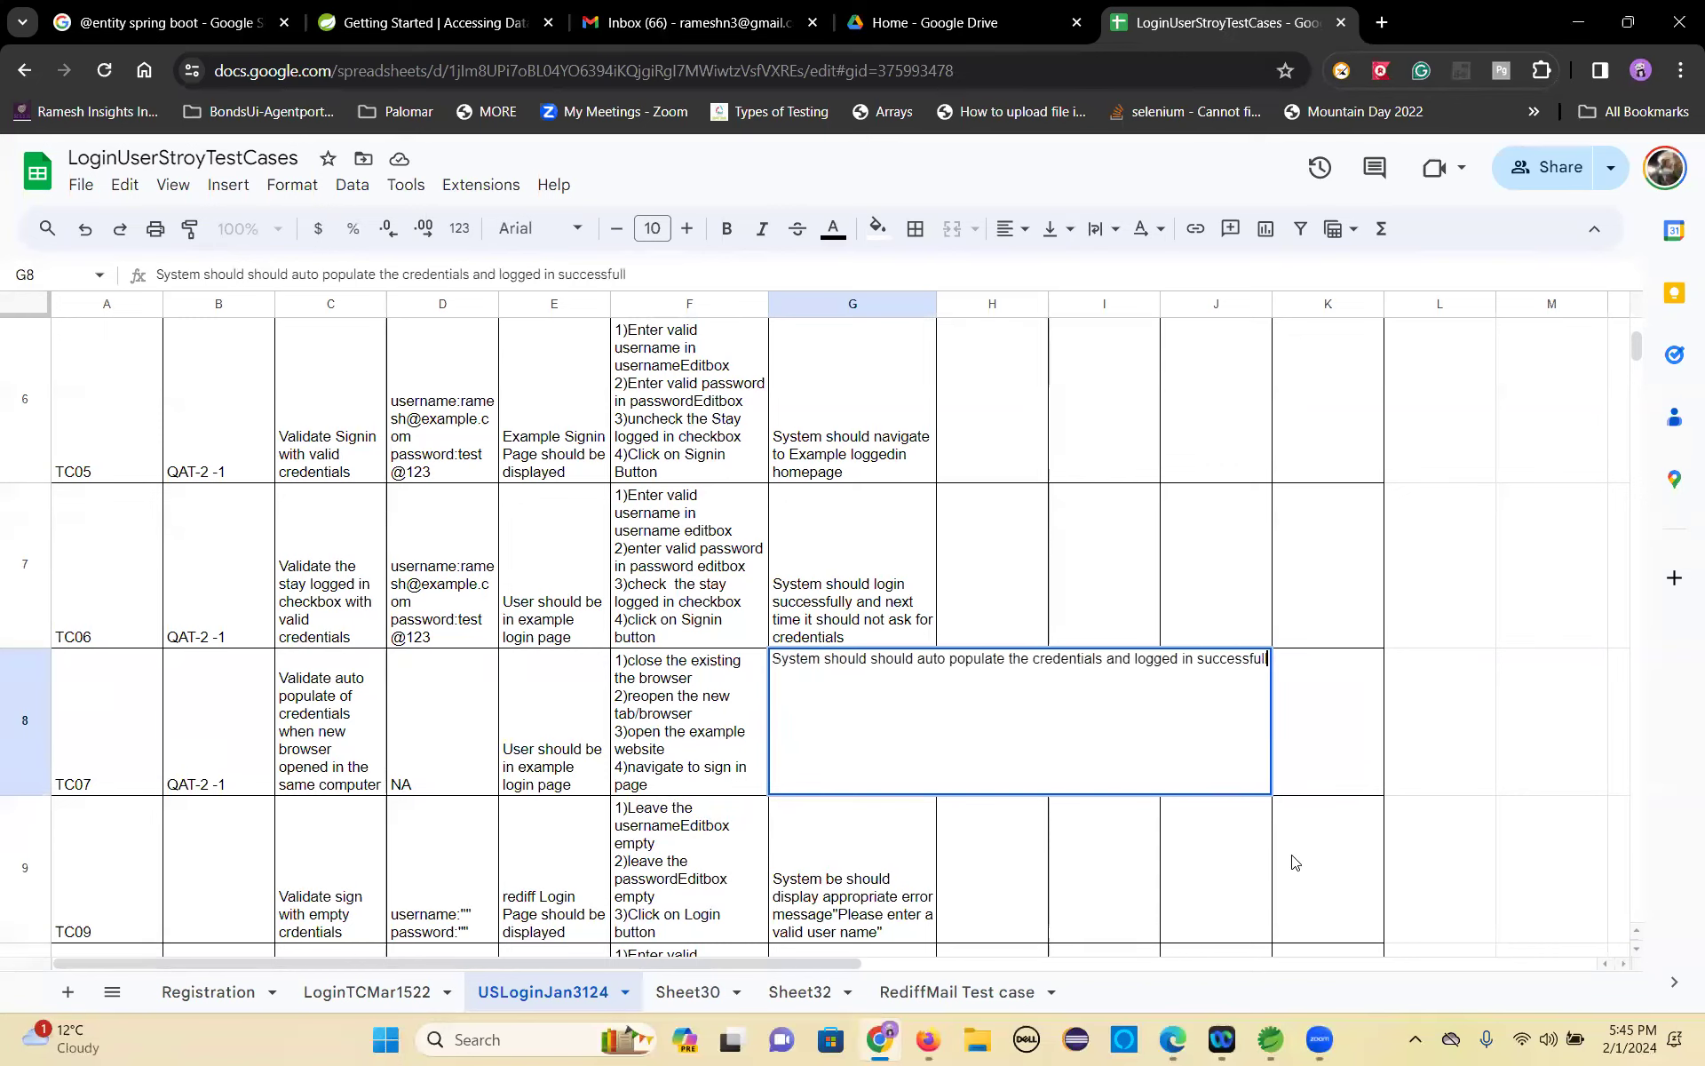
type("y.")
key("Return")
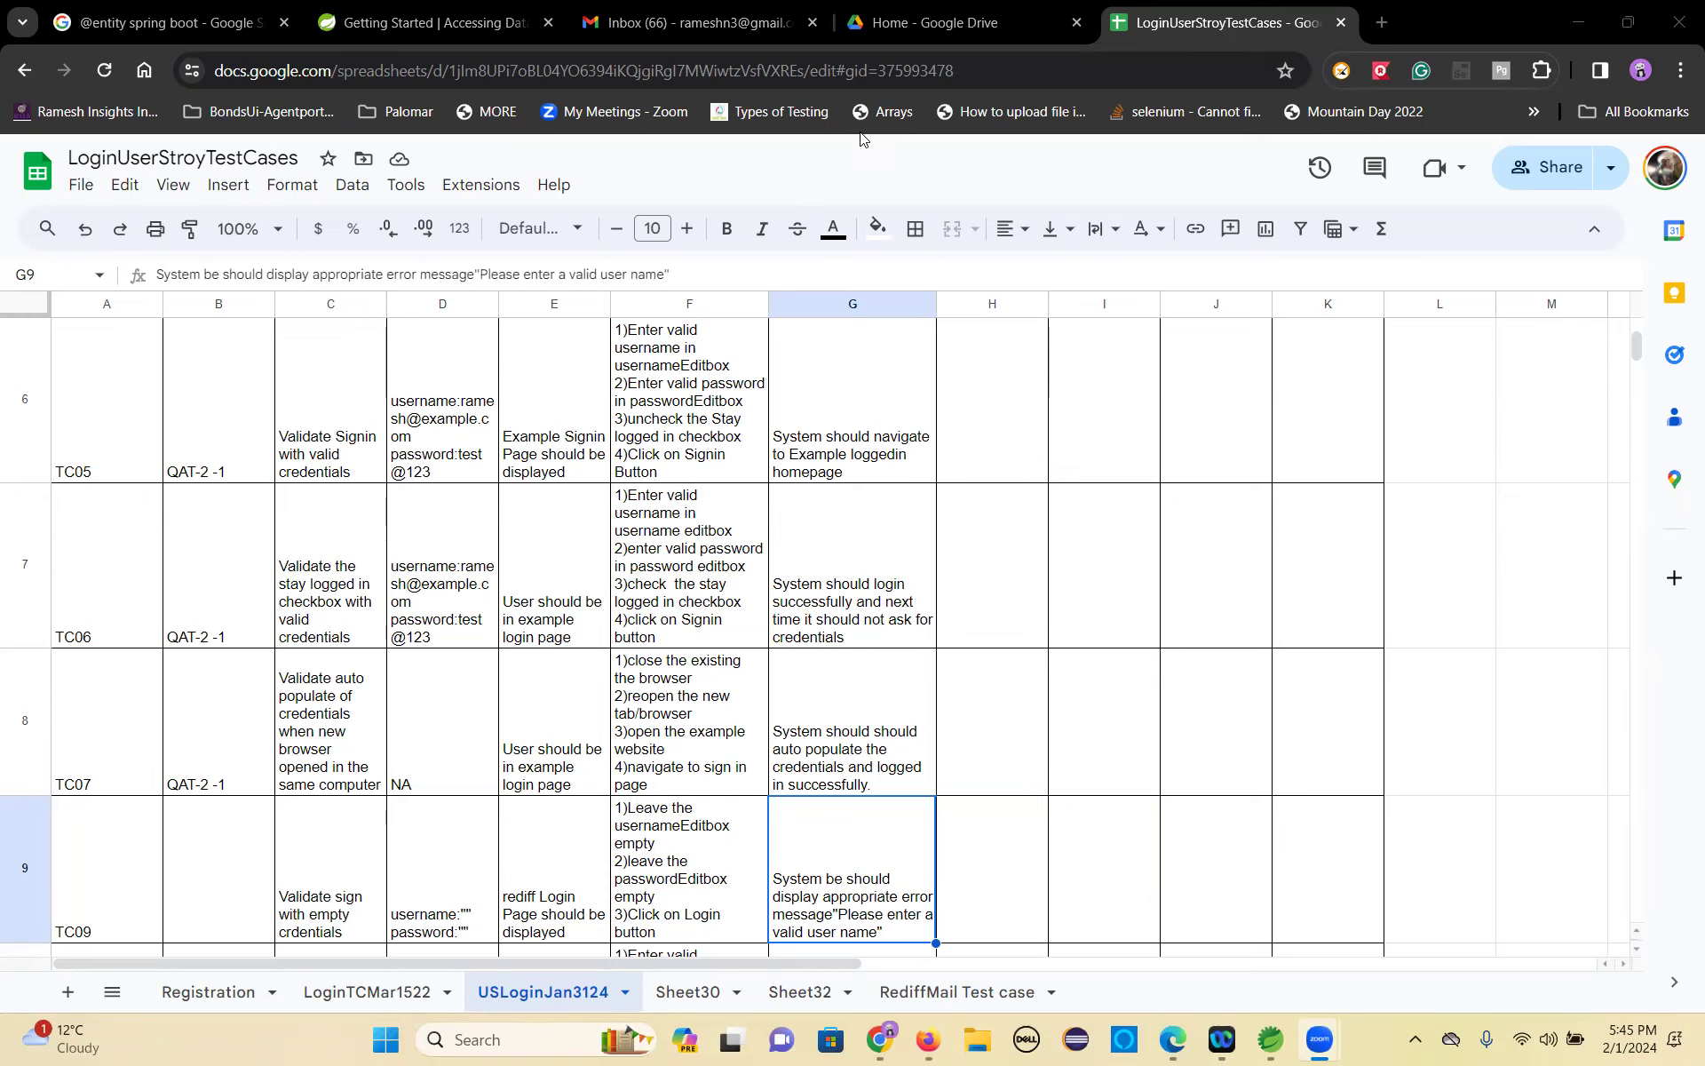
Select the TC07 ID cell and bring up the Jira Login scenario issue
scroll(831, 857, "down", 1)
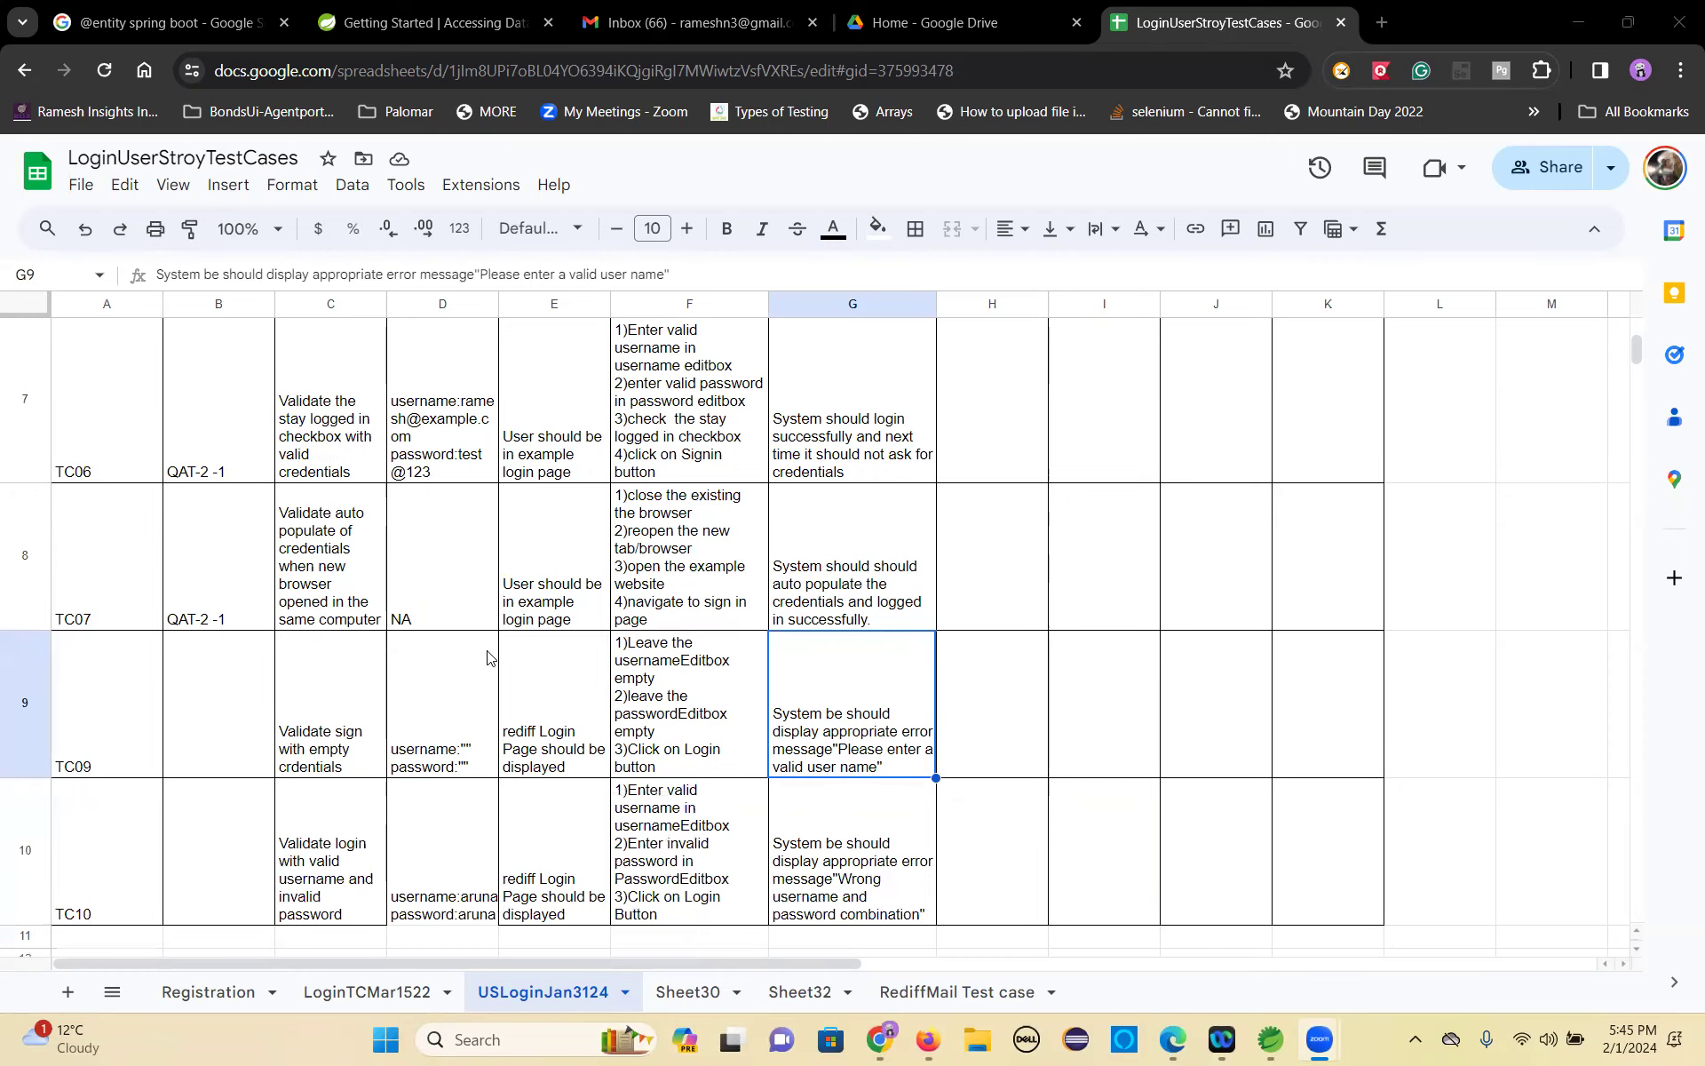
left_click(89, 546)
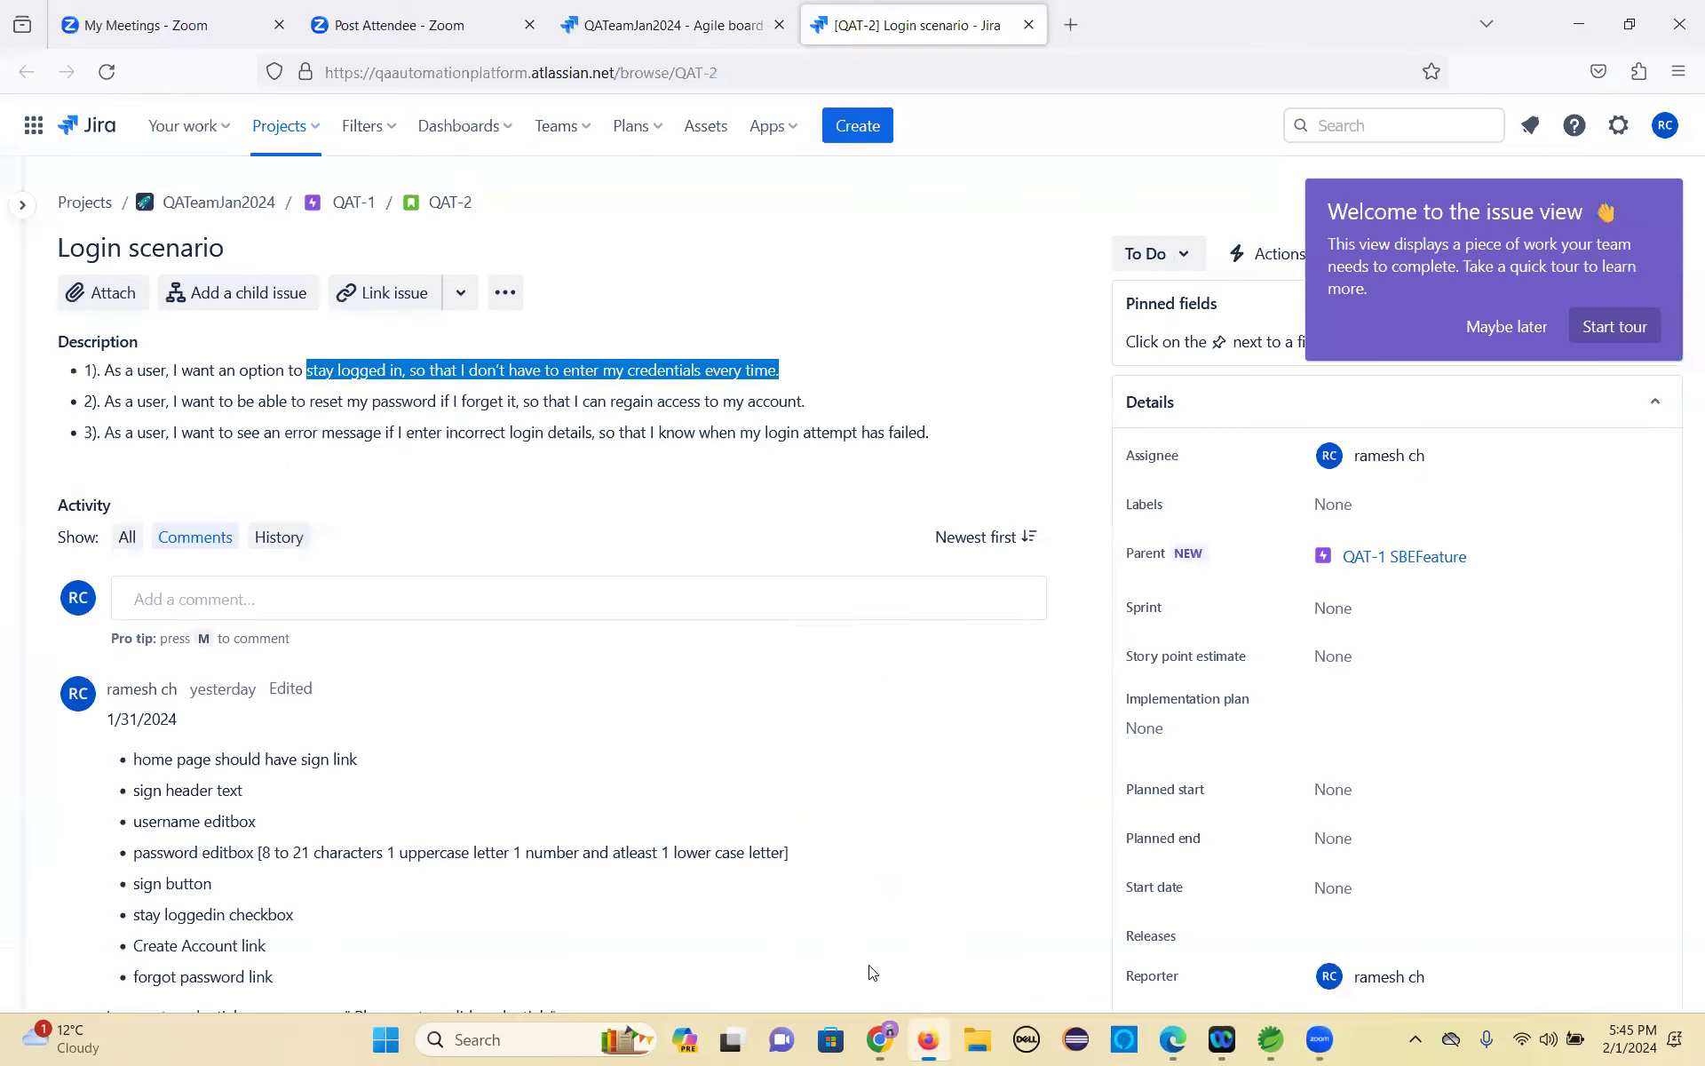
left_click(928, 1039)
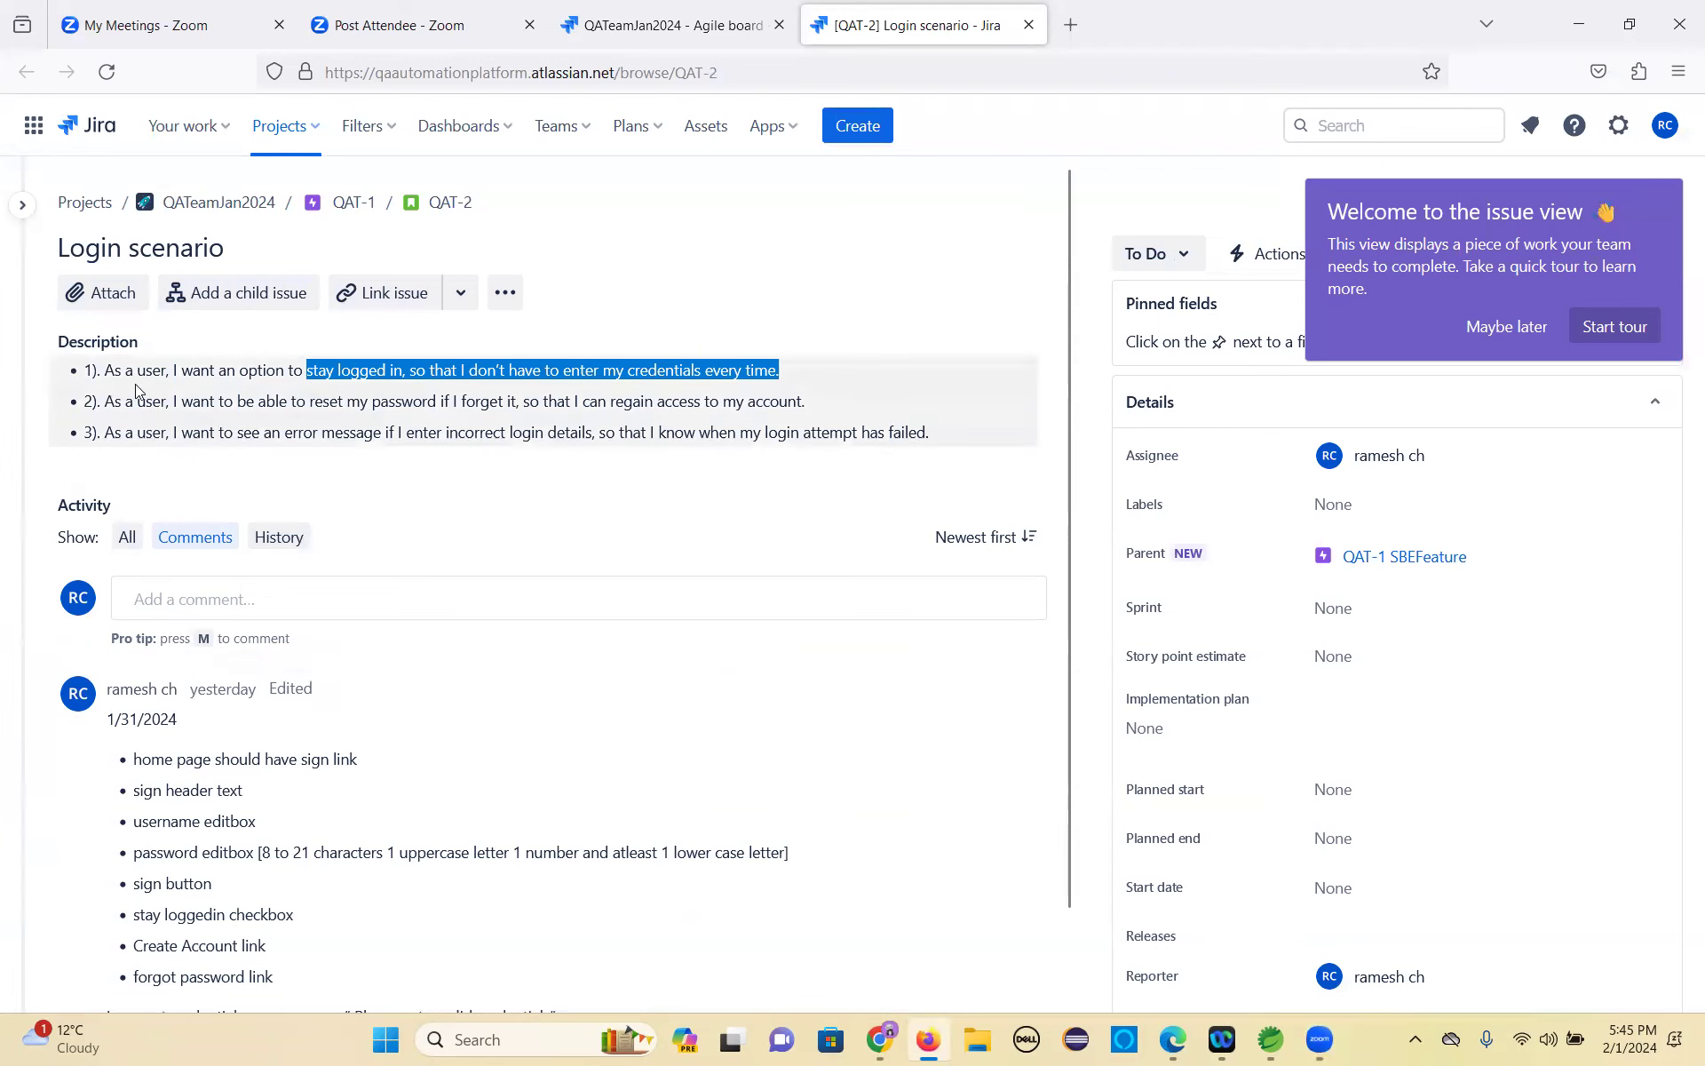
Mark the first user story in Jira, then renumber row 9's test ID from TC09 to TC08
left_click_drag(109, 370, 769, 374)
key("alt+Tab")
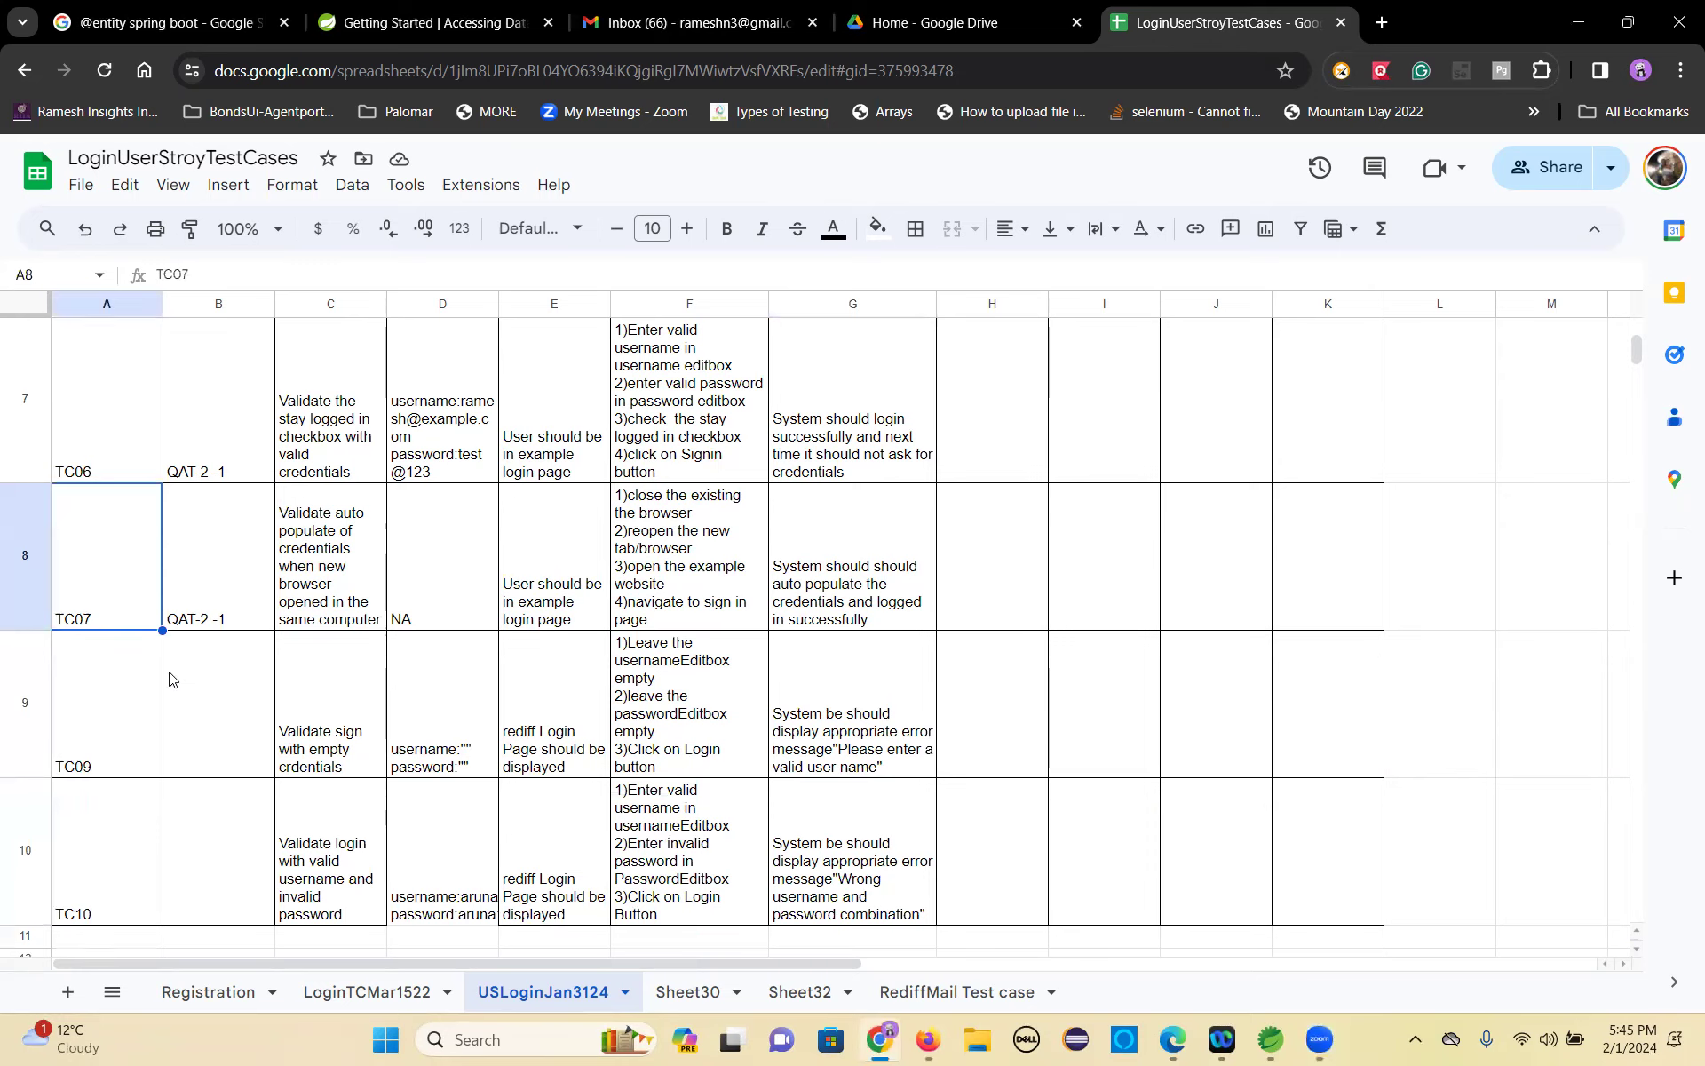
left_click(92, 757)
double_click(95, 762)
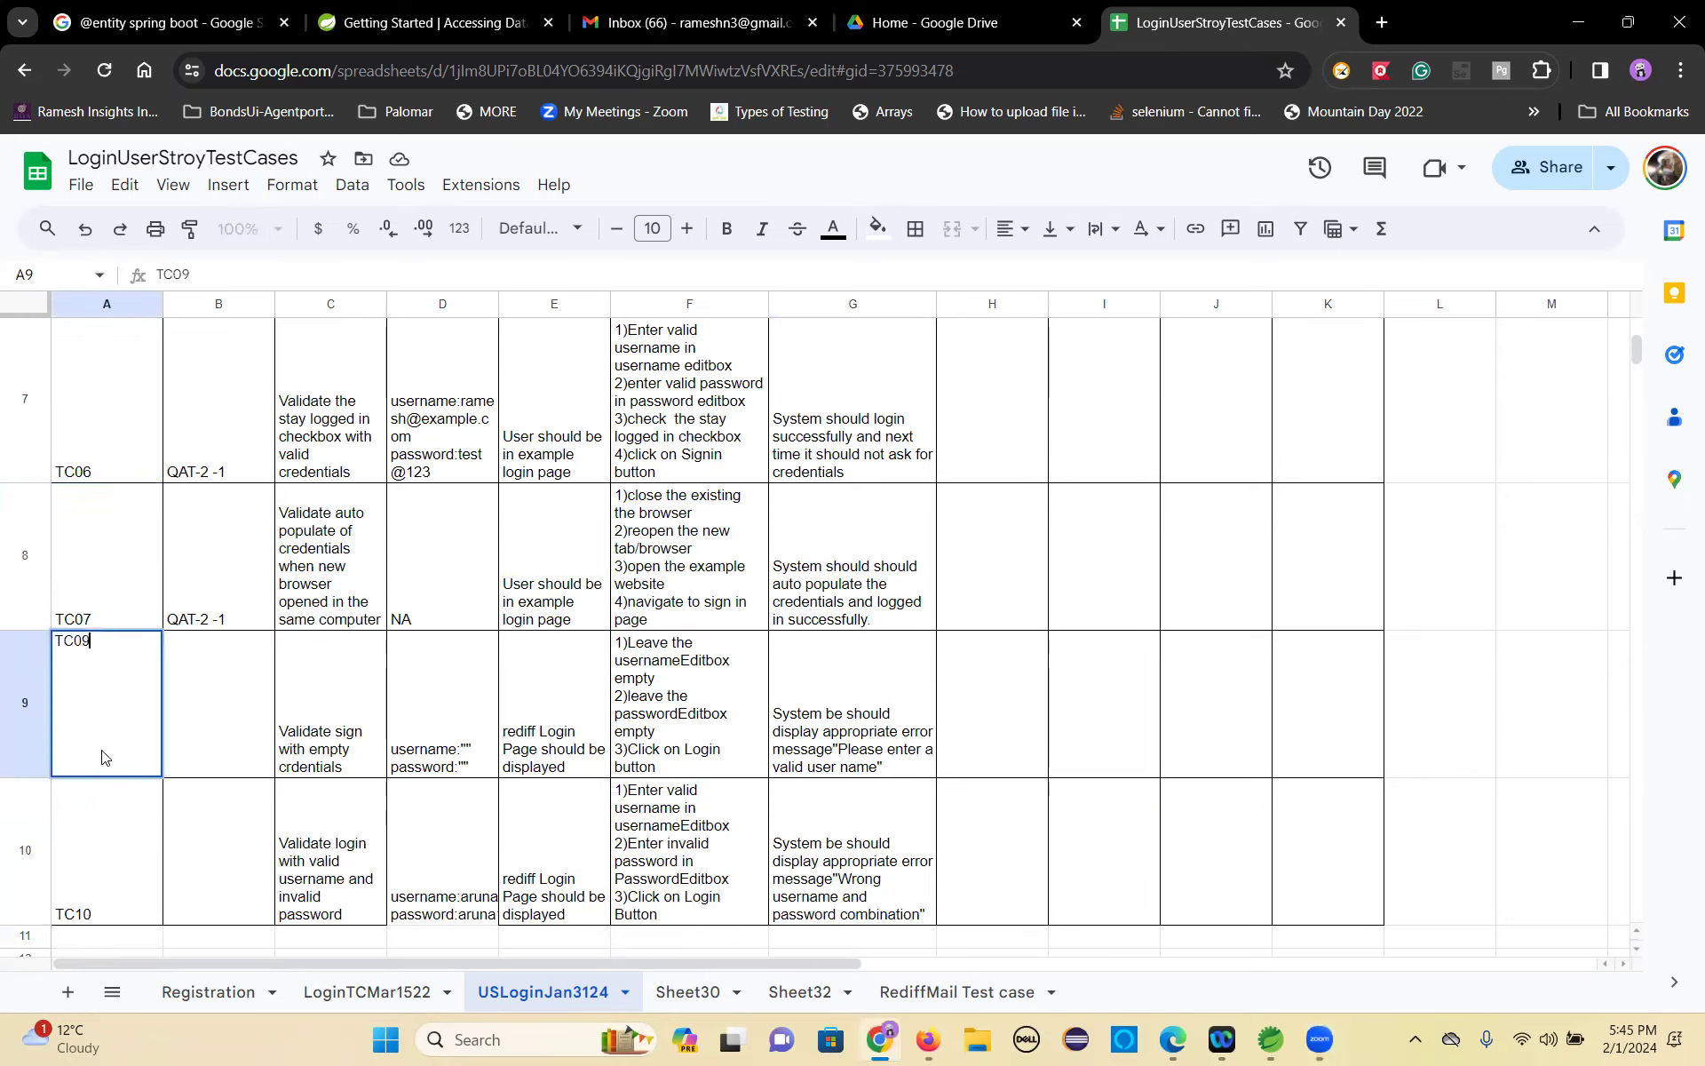
key("BackSpace")
type("8")
key("Return")
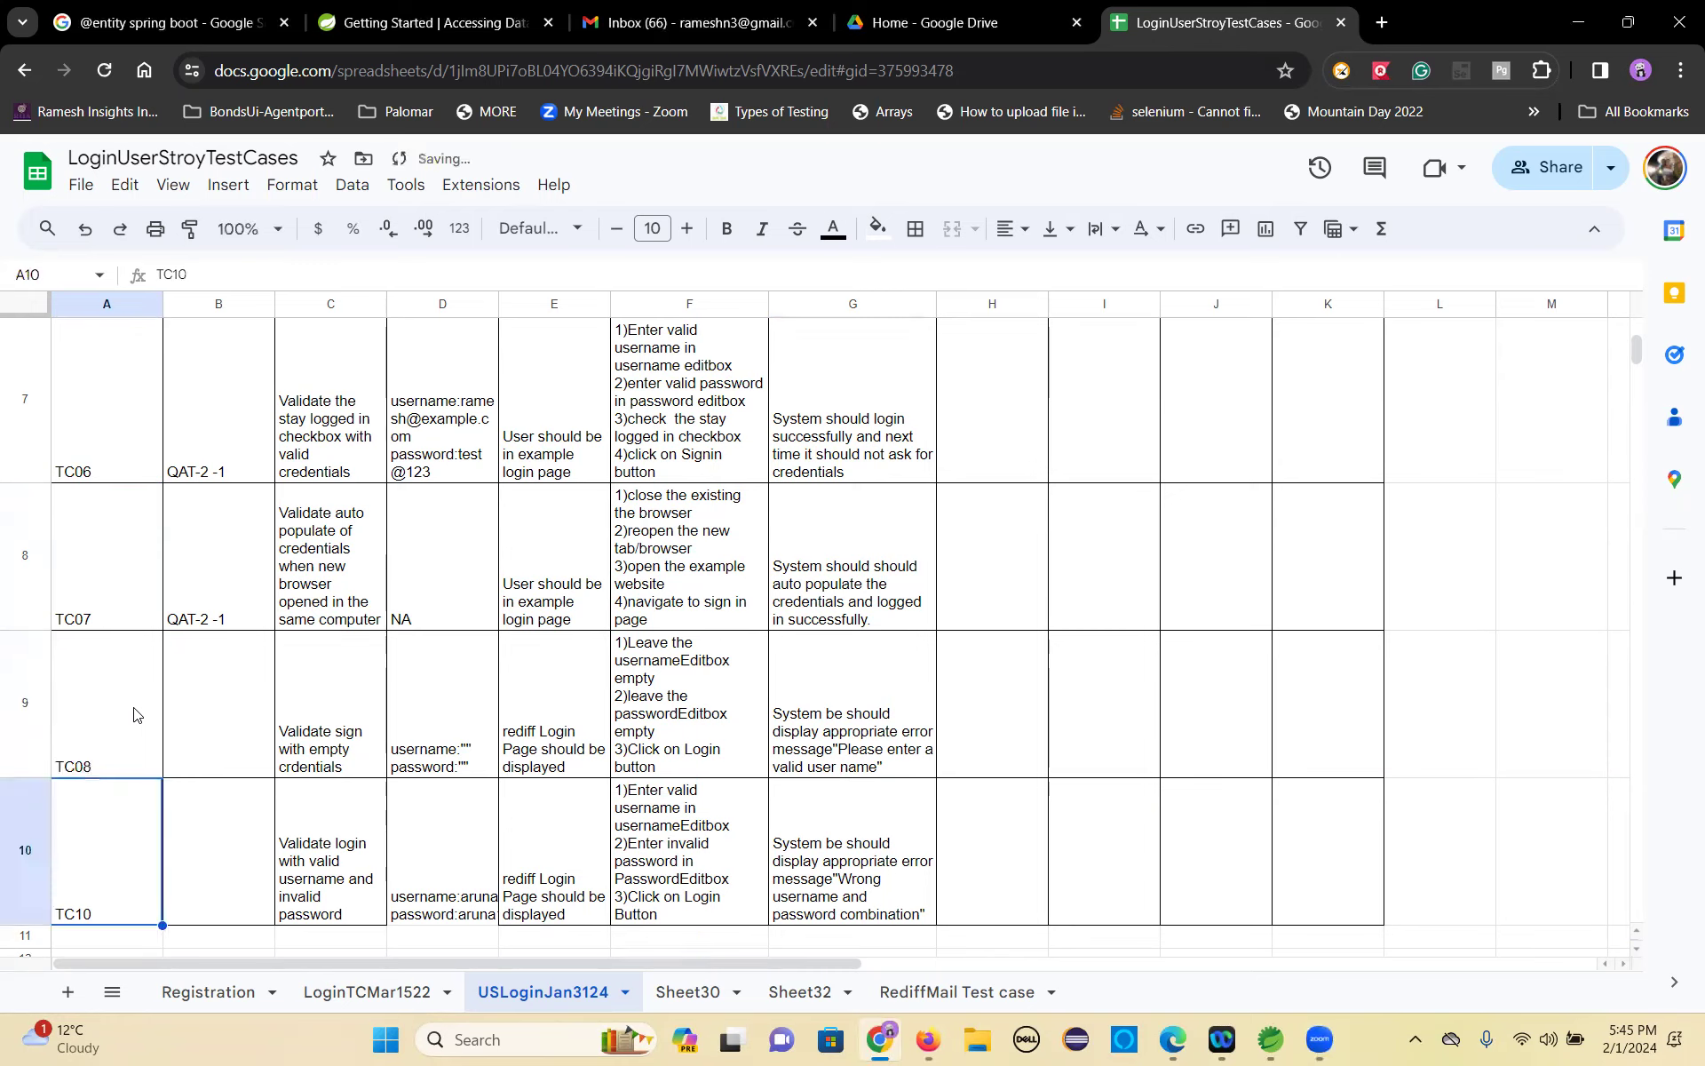
Tag row 9 with story reference QAT-2 -2 and enter 2 in its description cell
left_click(197, 722)
type("QA")
key("Tab")
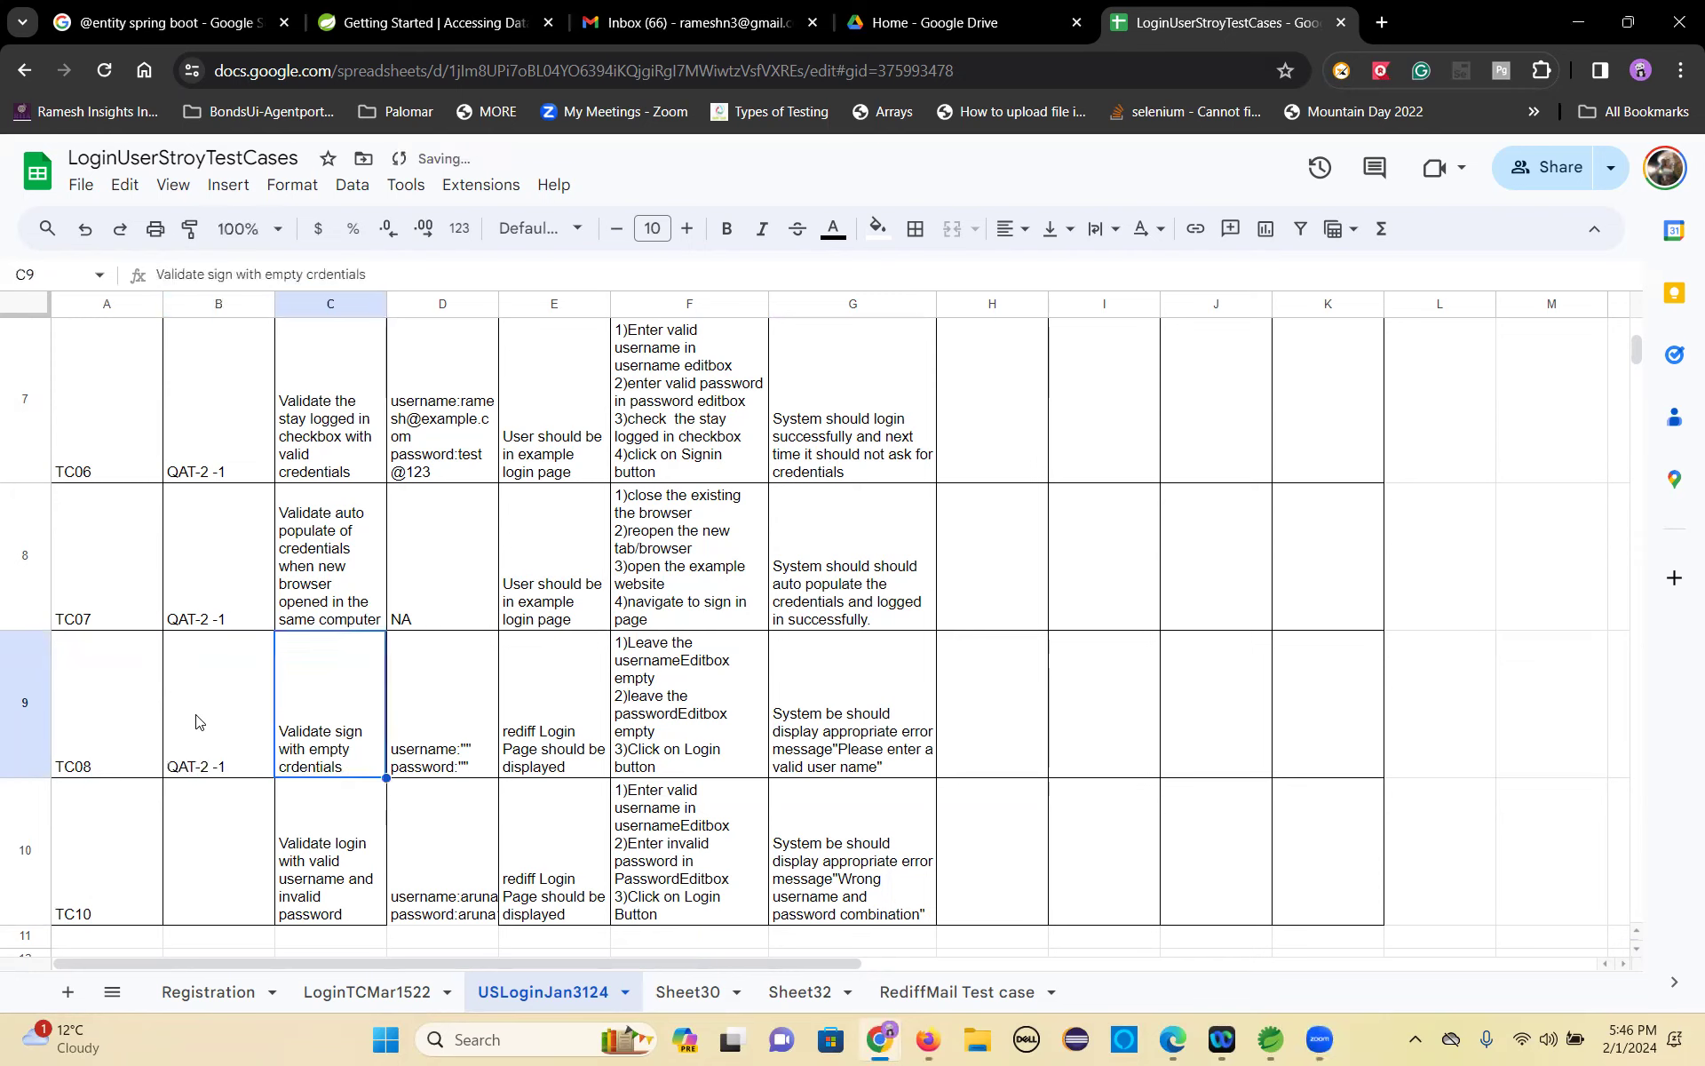
type("2")
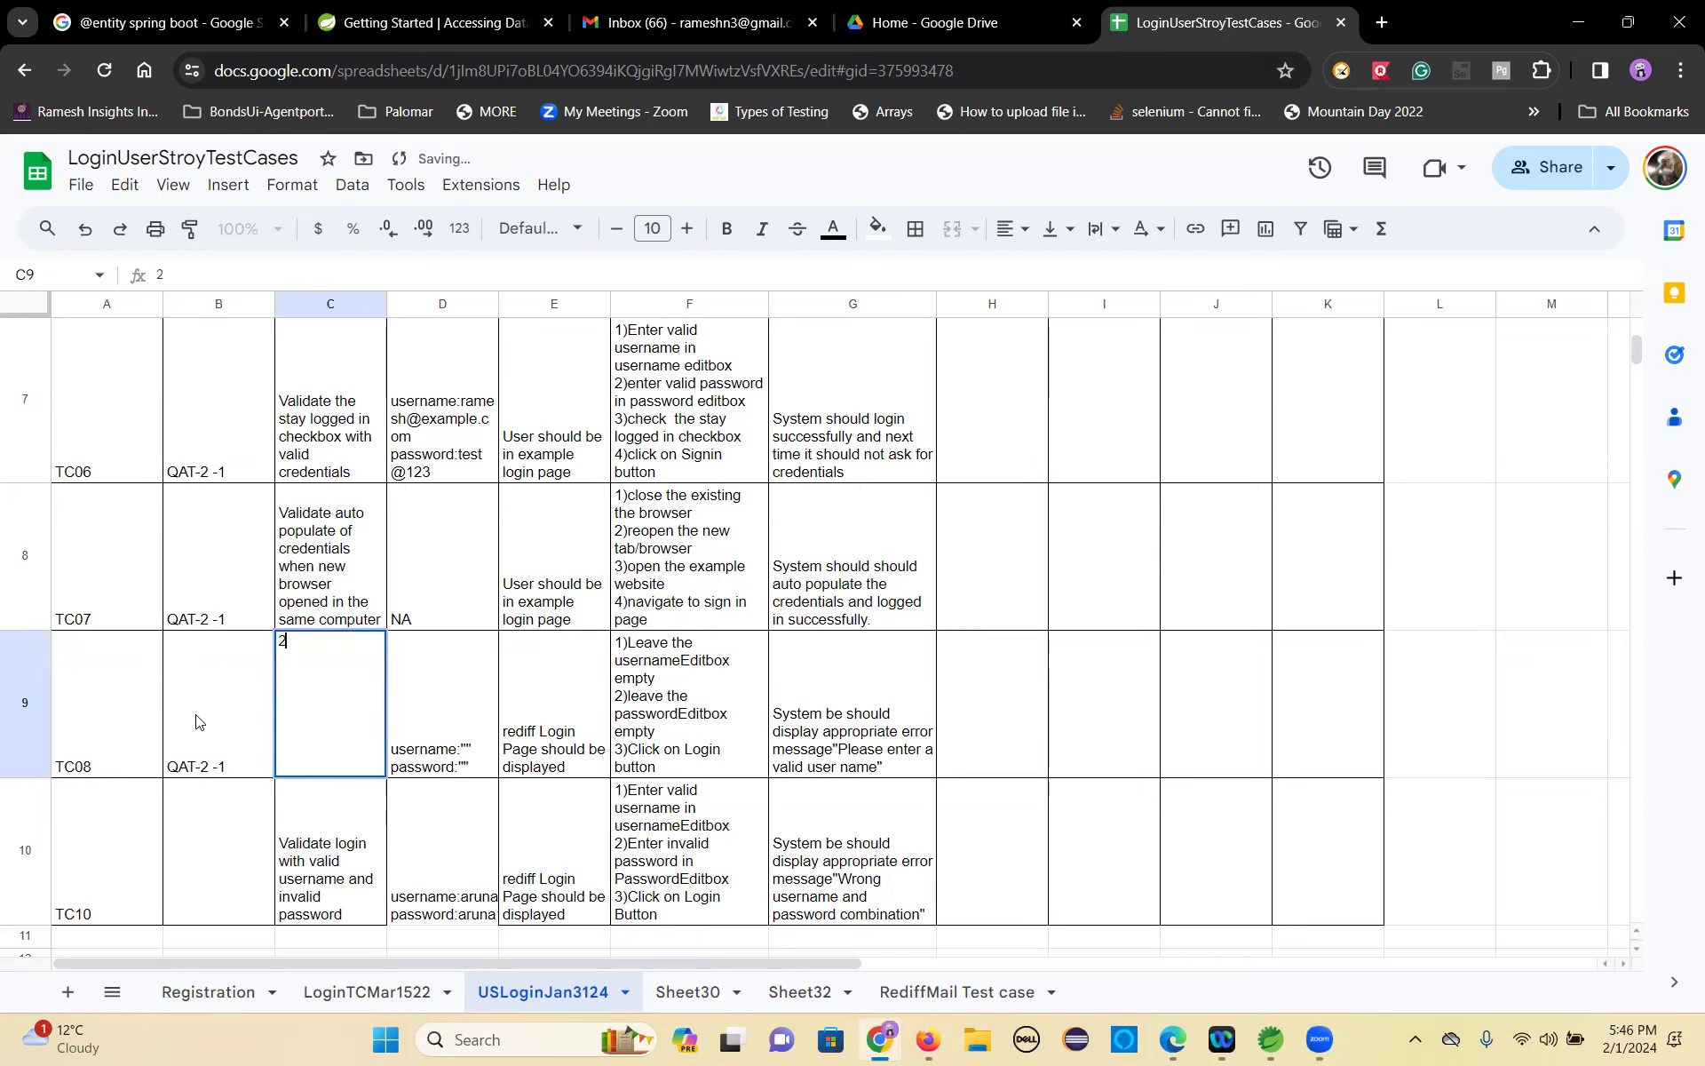
left_click(203, 723)
double_click(230, 766)
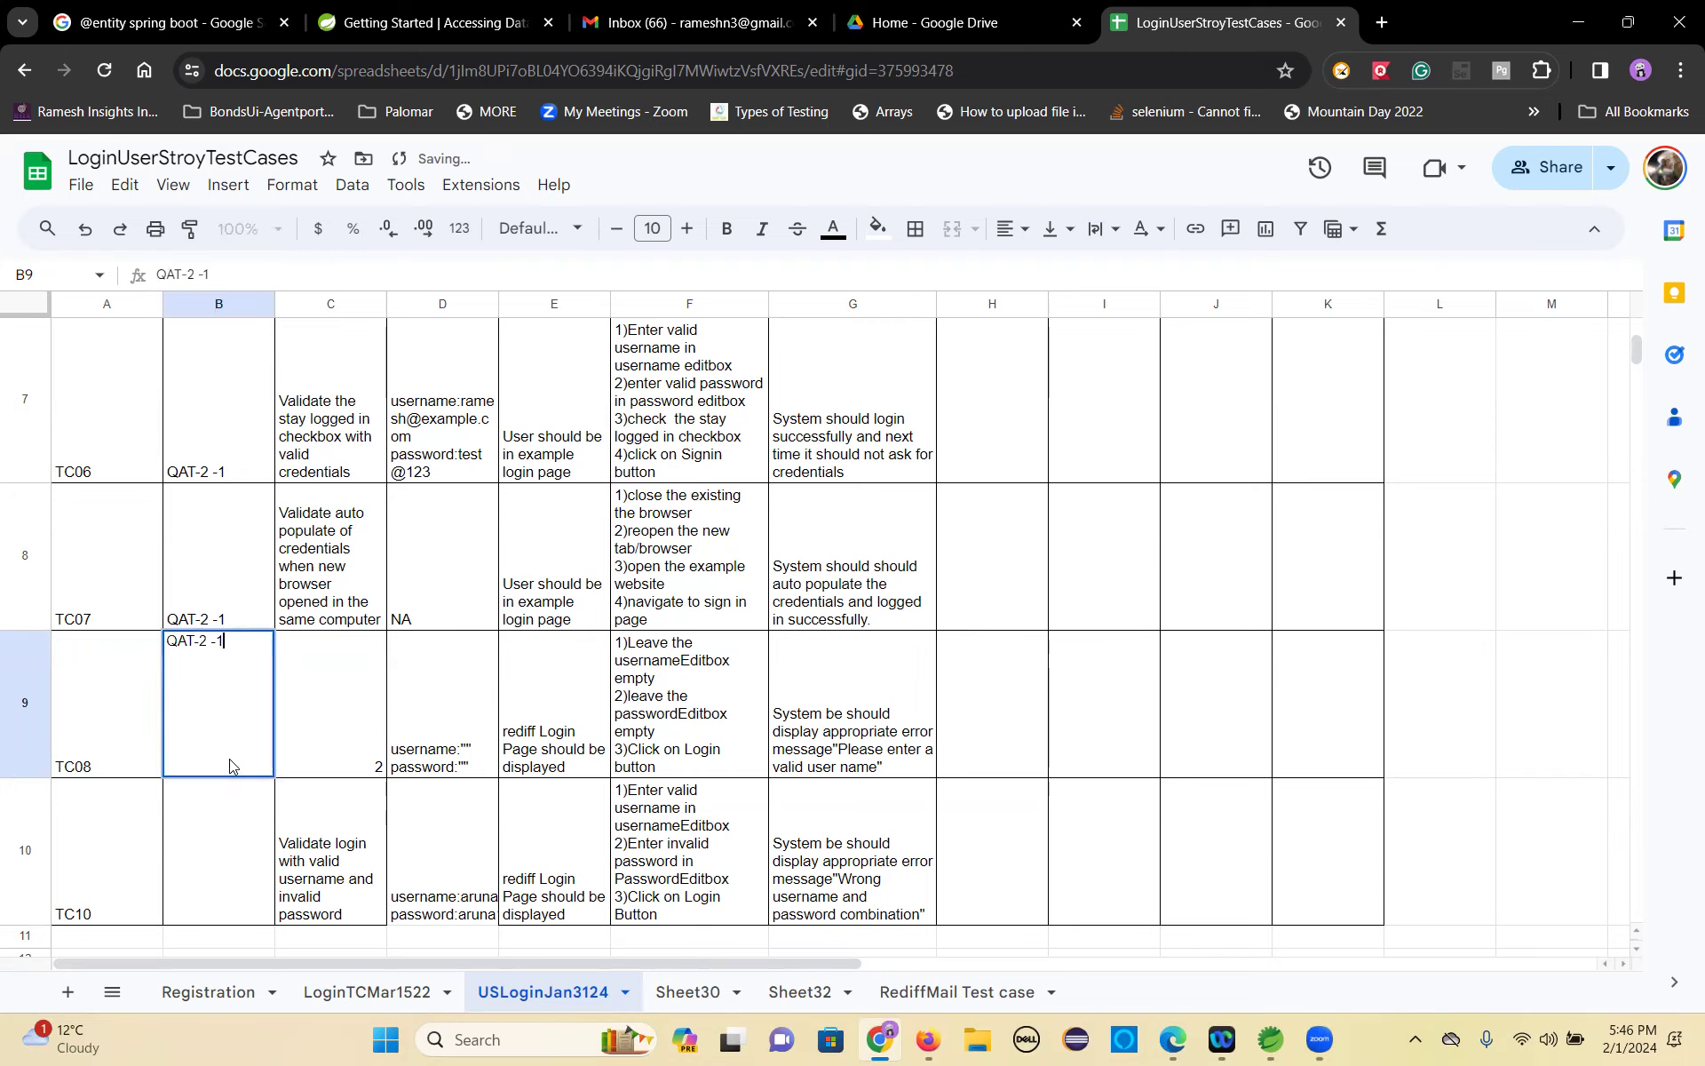
key("BackSpace")
type("2")
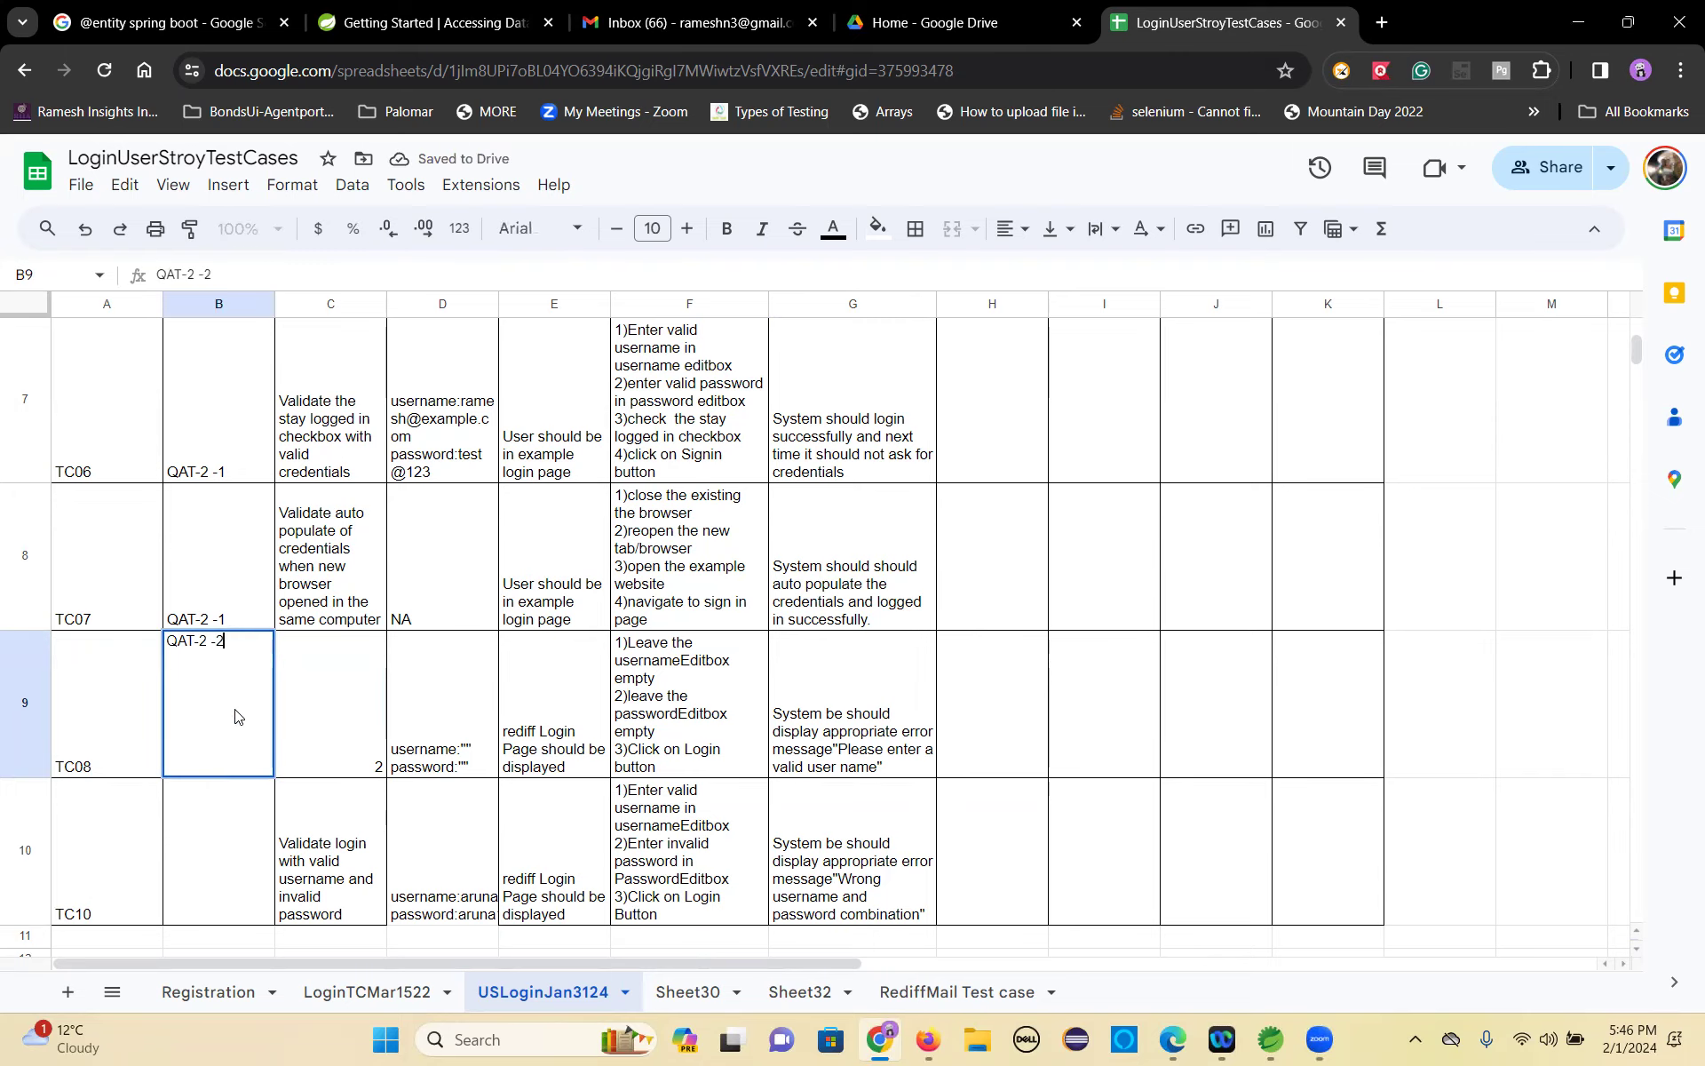
key("Return")
left_click(337, 741)
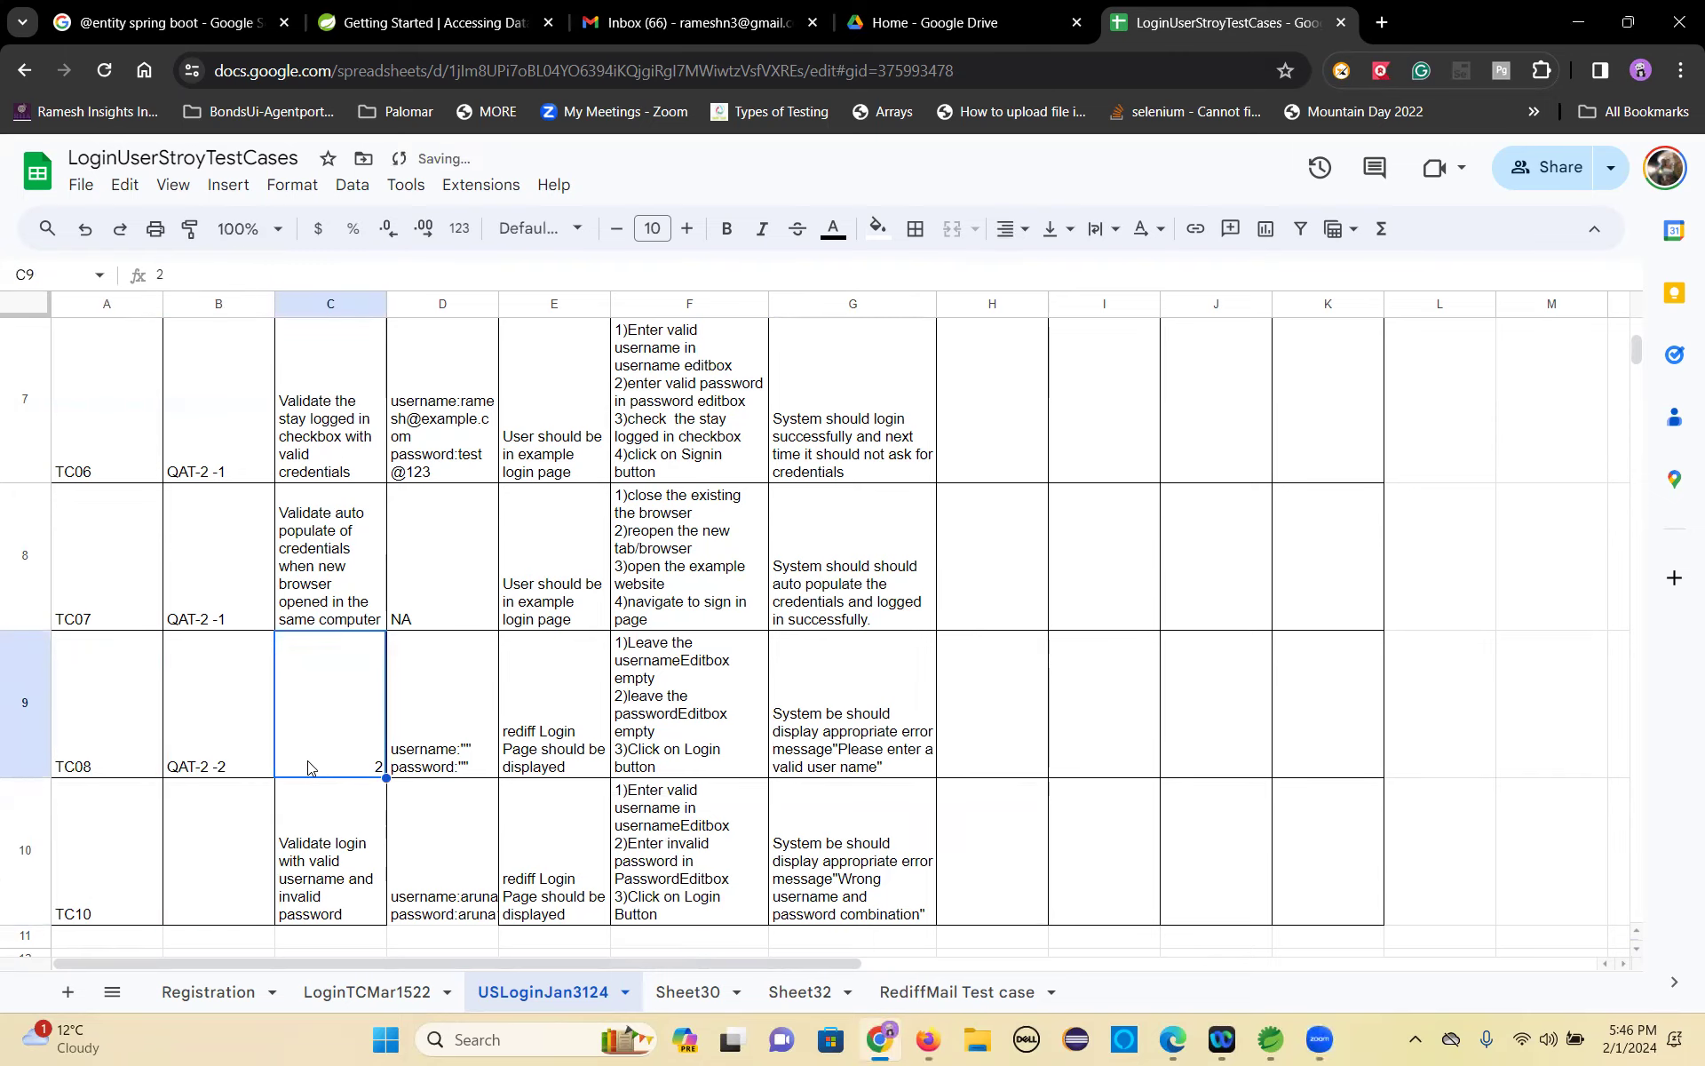
key("alt+Tab")
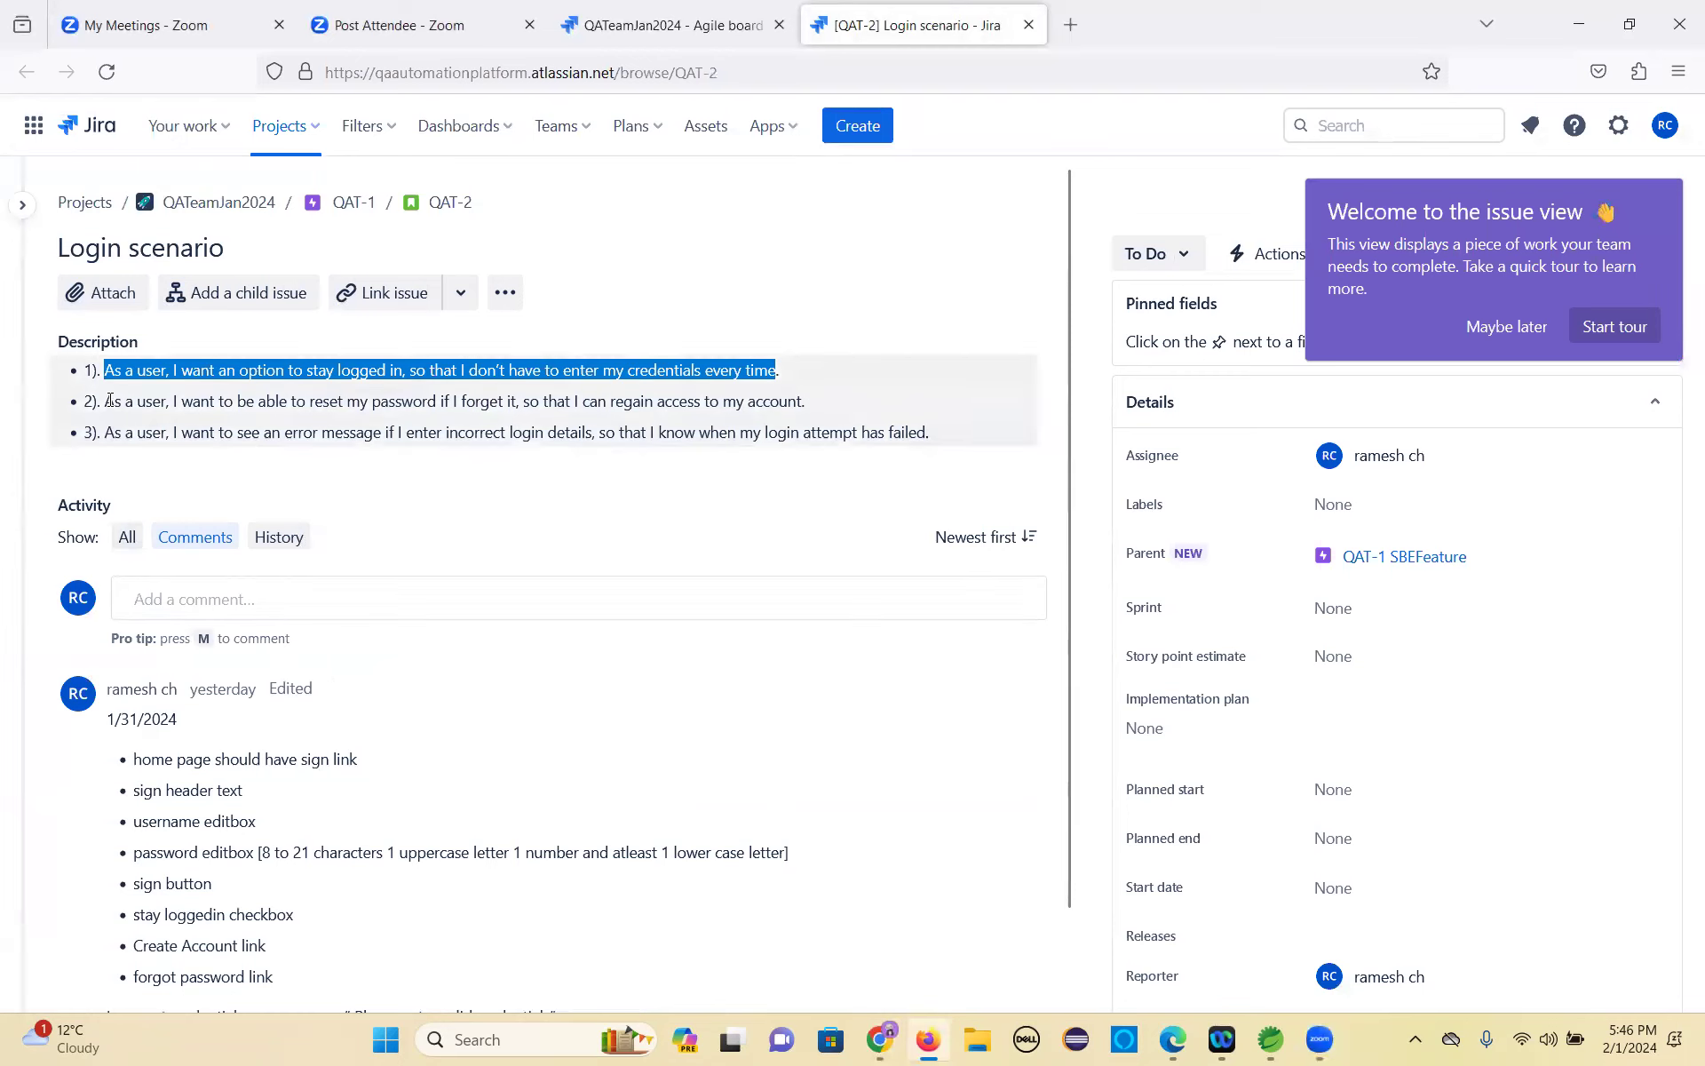
Mark the password-reset user story in Jira and start TC08's description with 'Validate'
left_click_drag(107, 400, 527, 393)
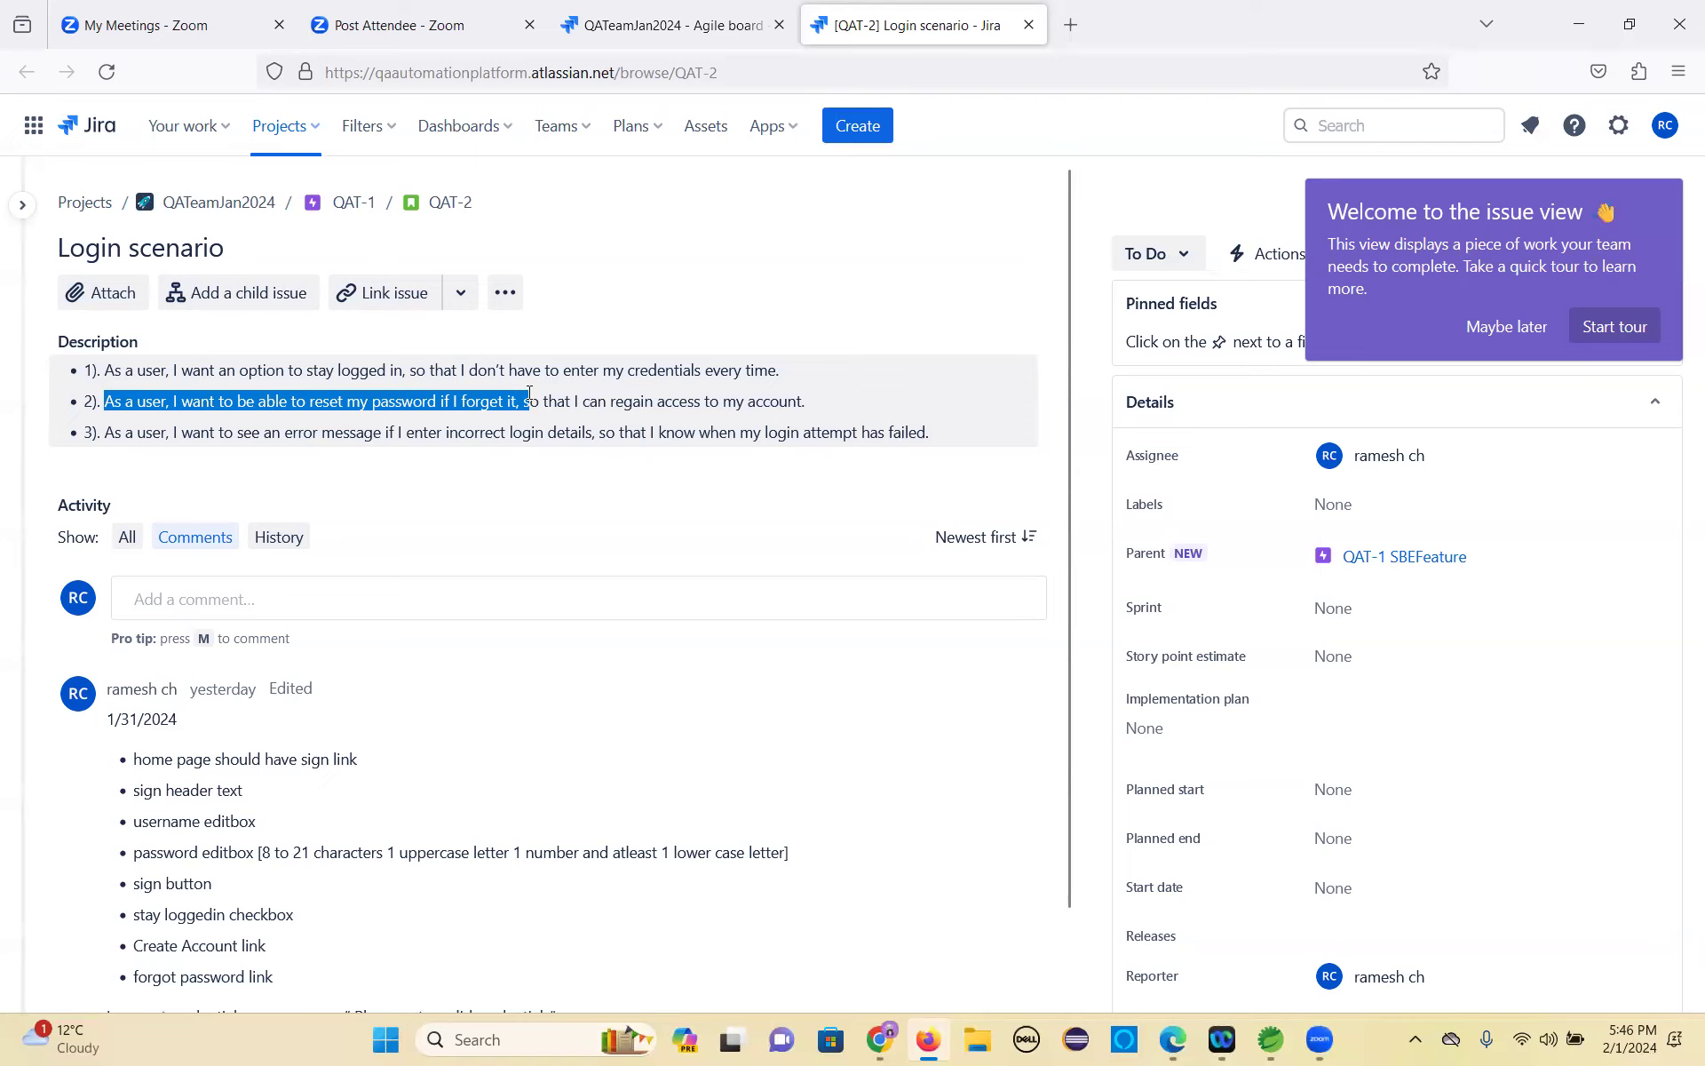
left_click(590, 405)
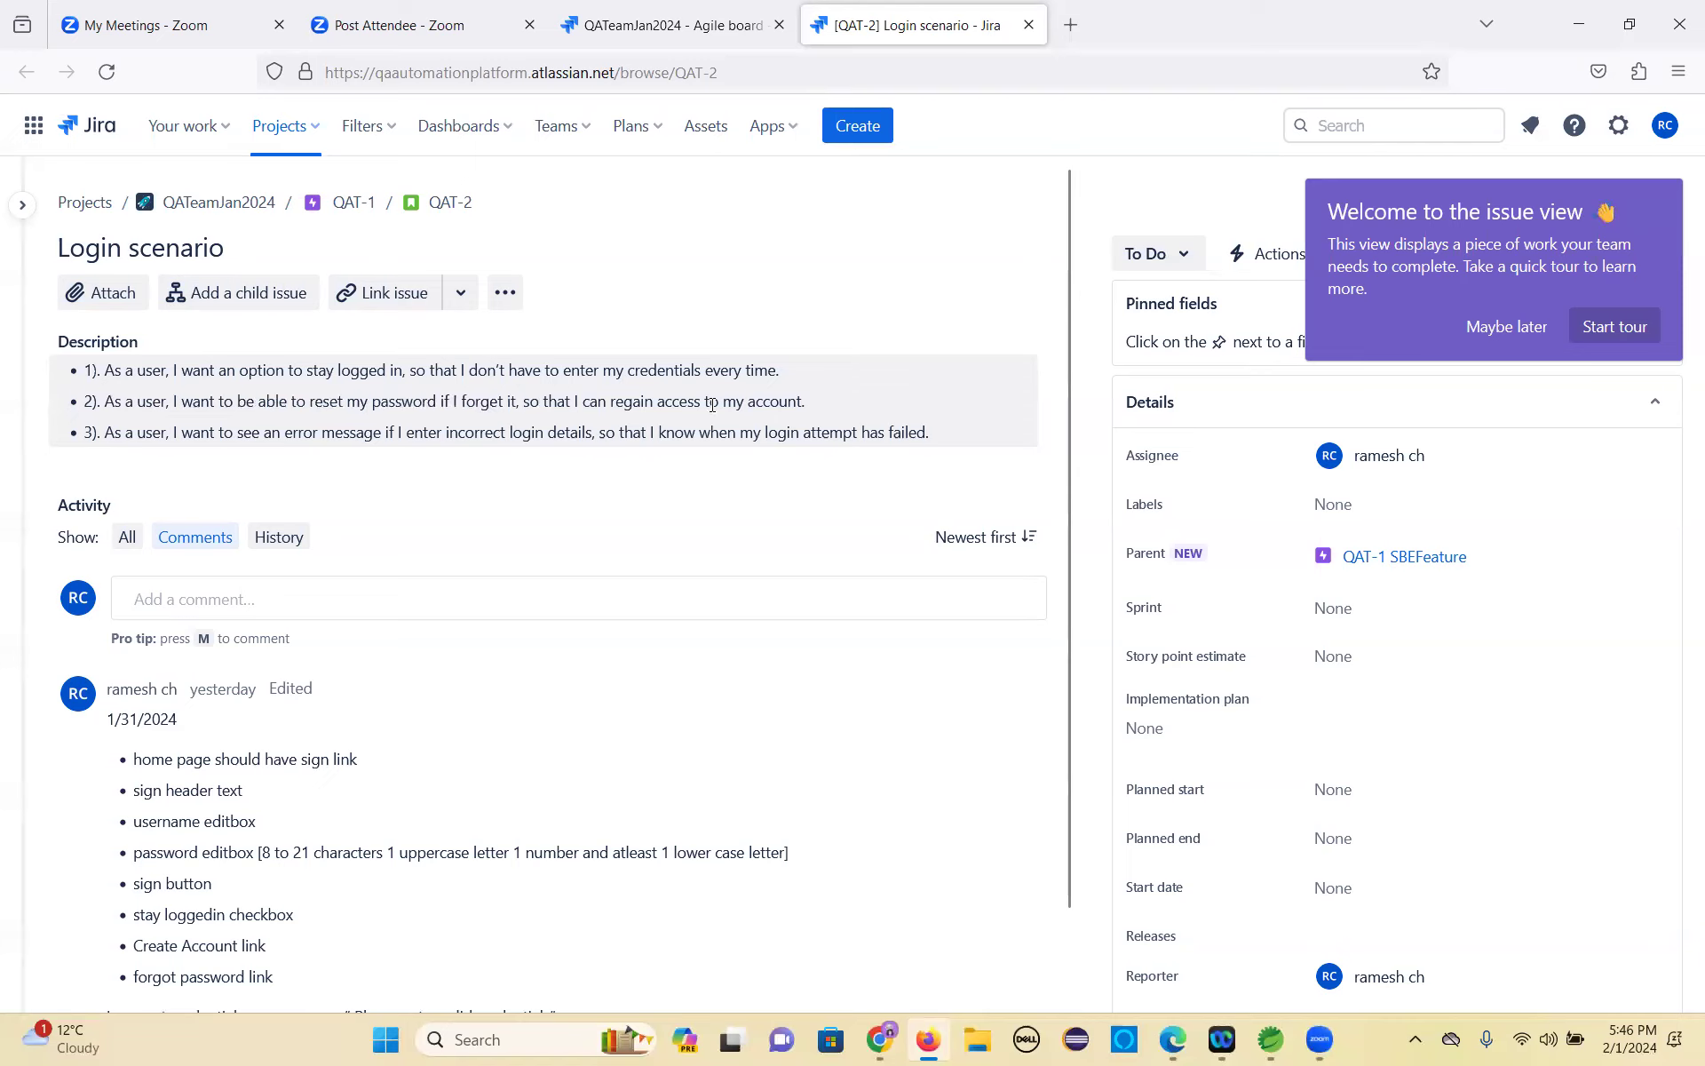
left_click_drag(814, 394, 115, 401)
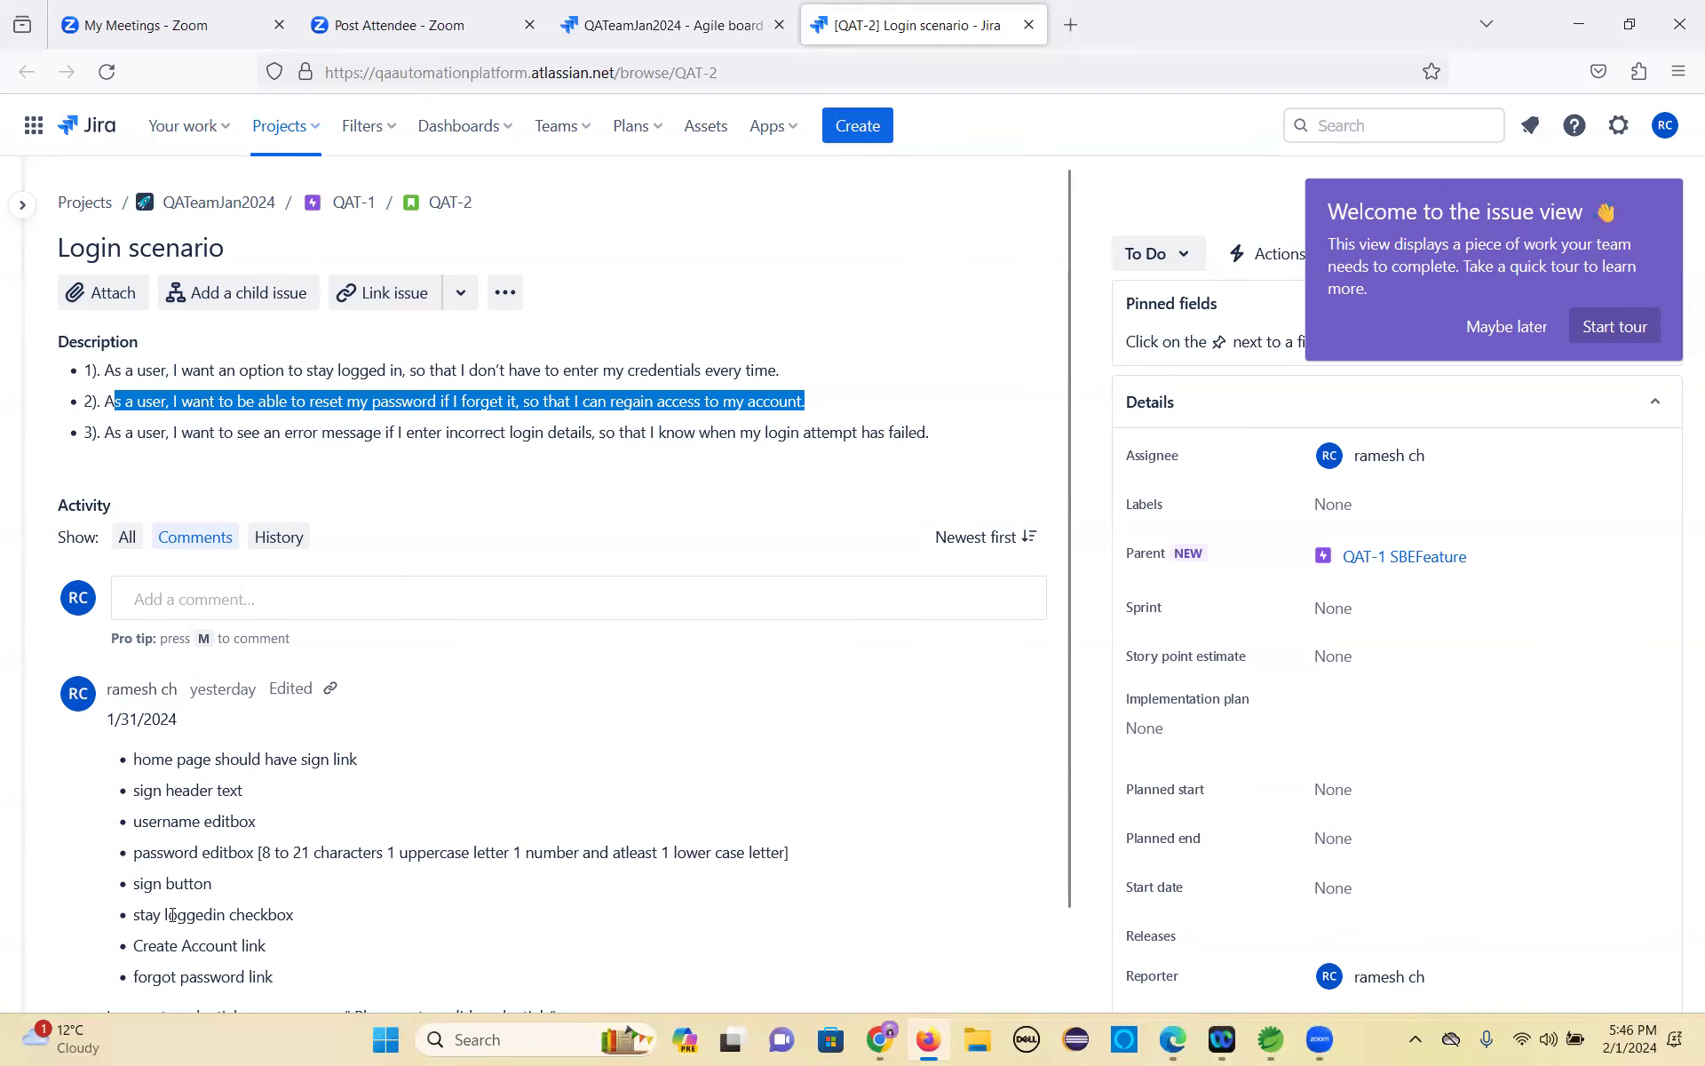
key("alt+Tab")
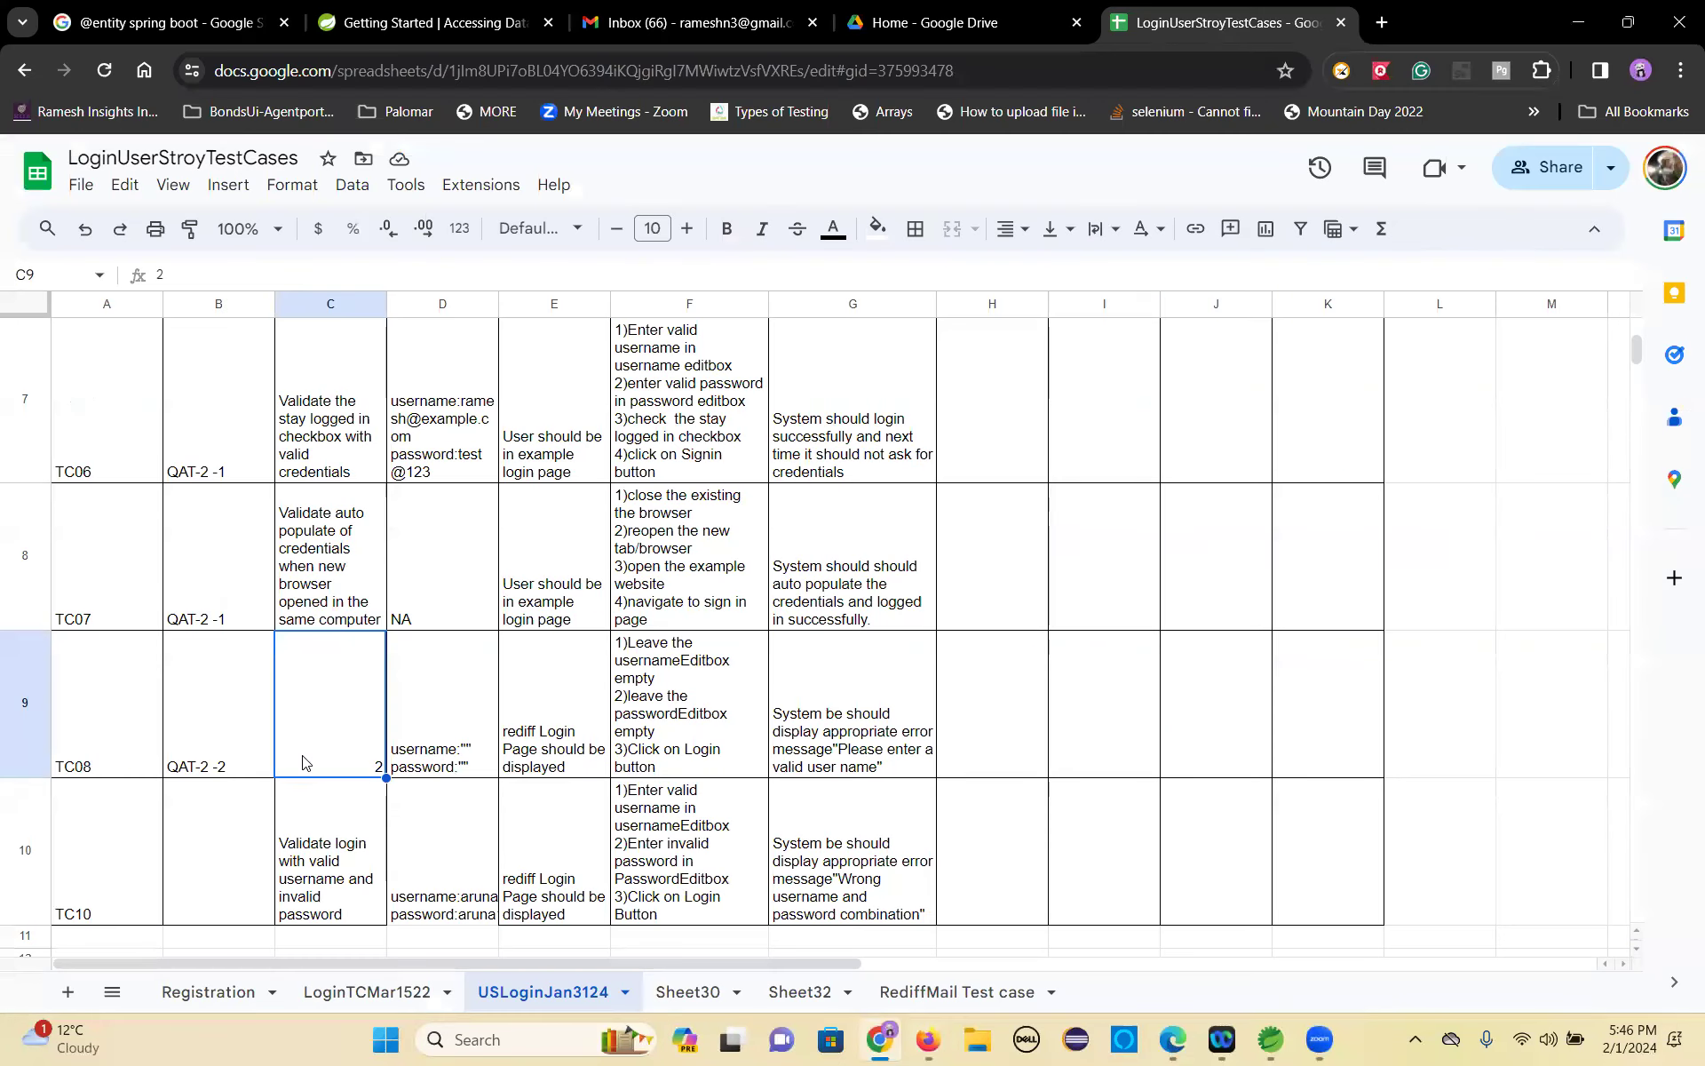
double_click(302, 761)
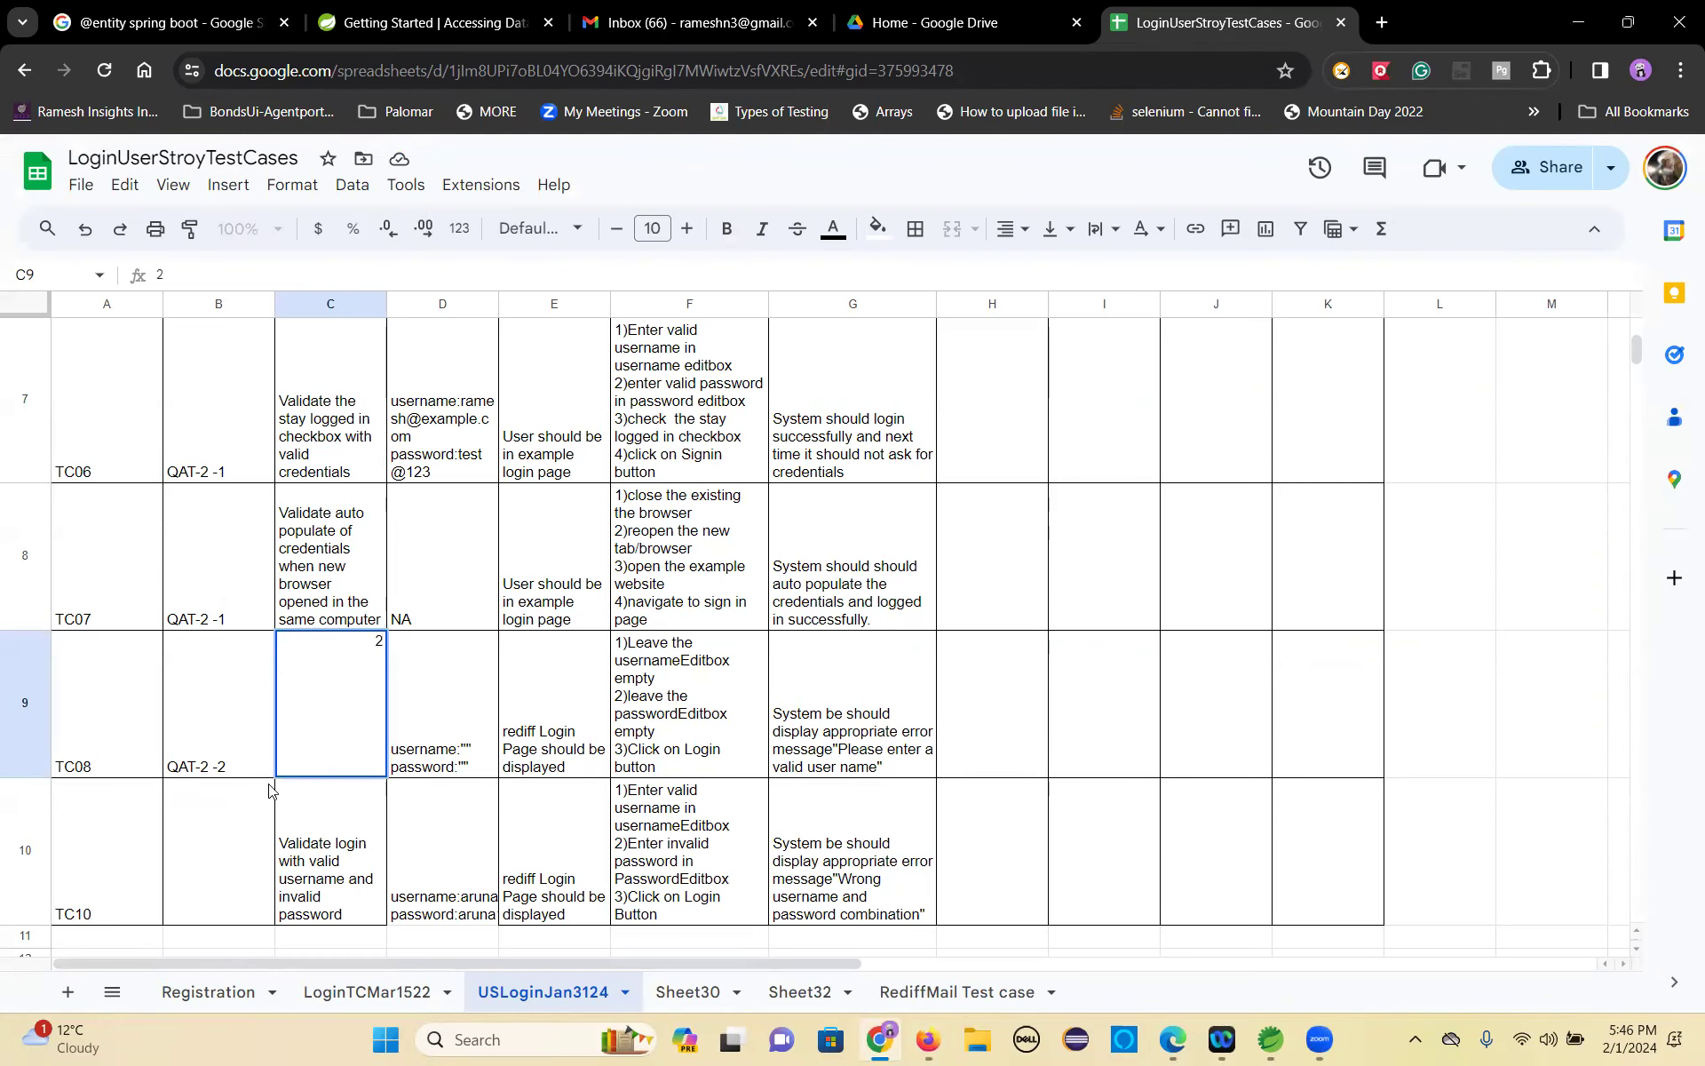
type("Validate")
key("alt+Tab")
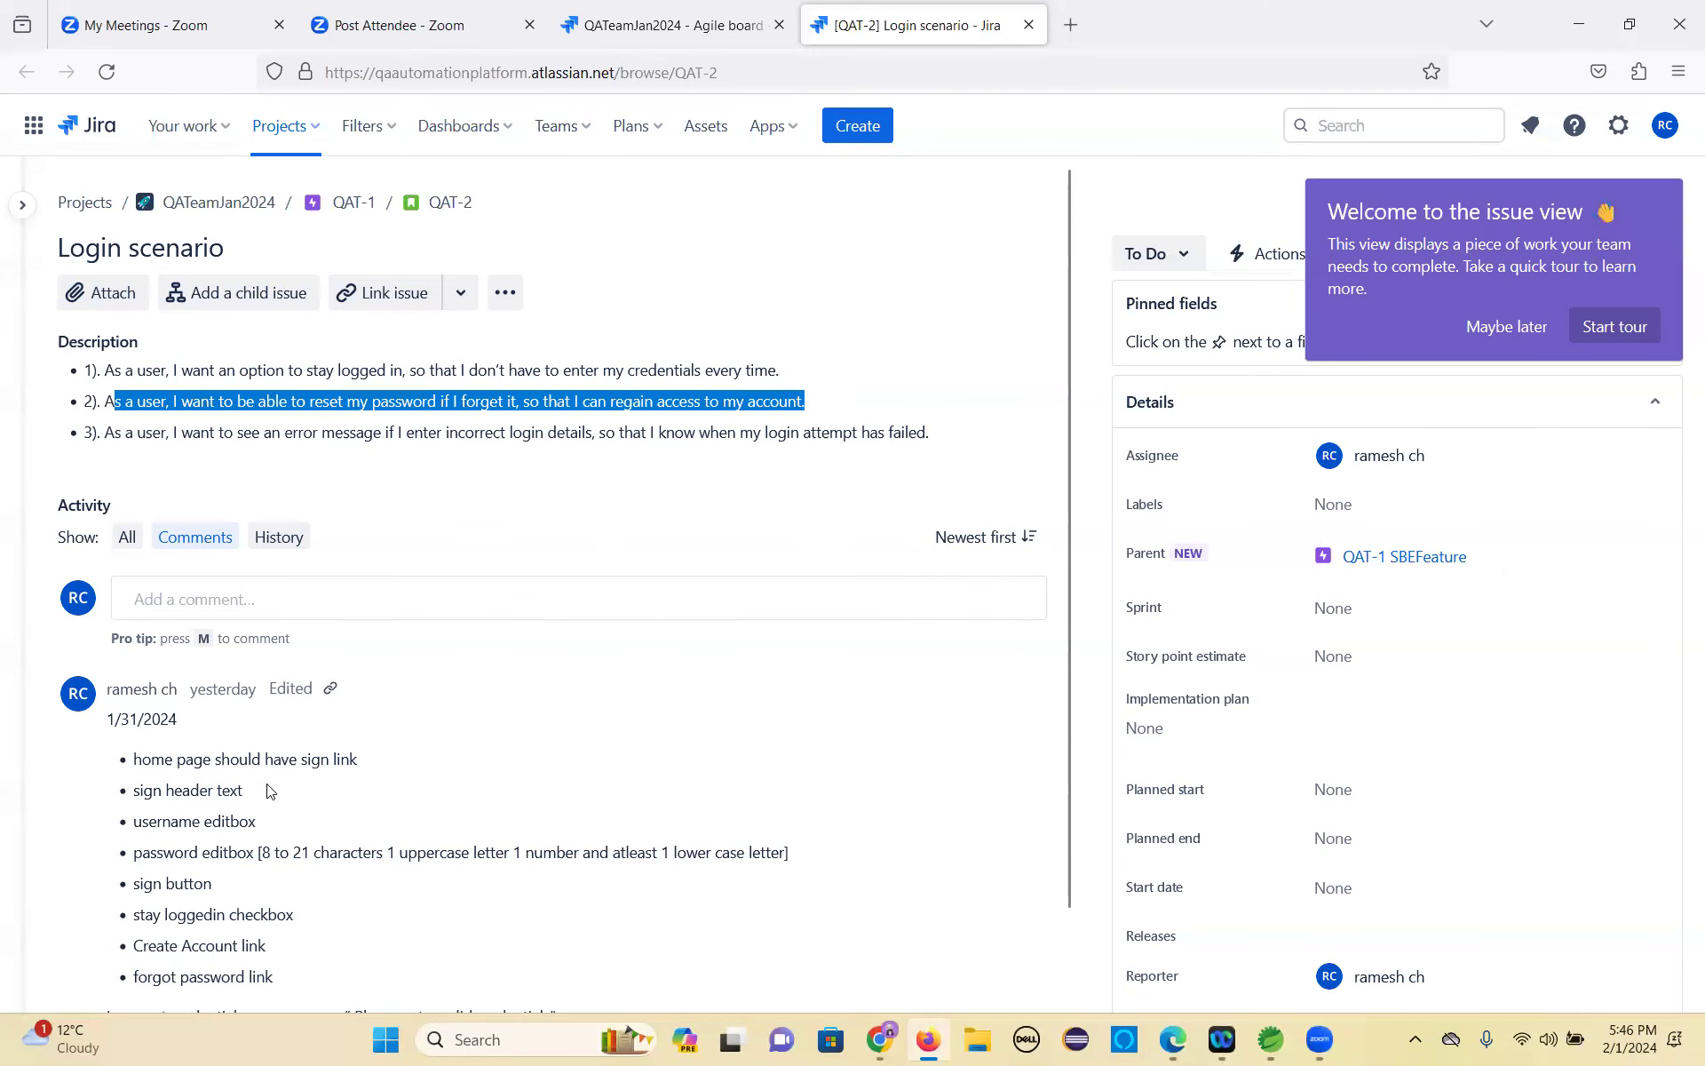
Complete TC08's description as 'Validate forgot password link'
key("alt+Tab")
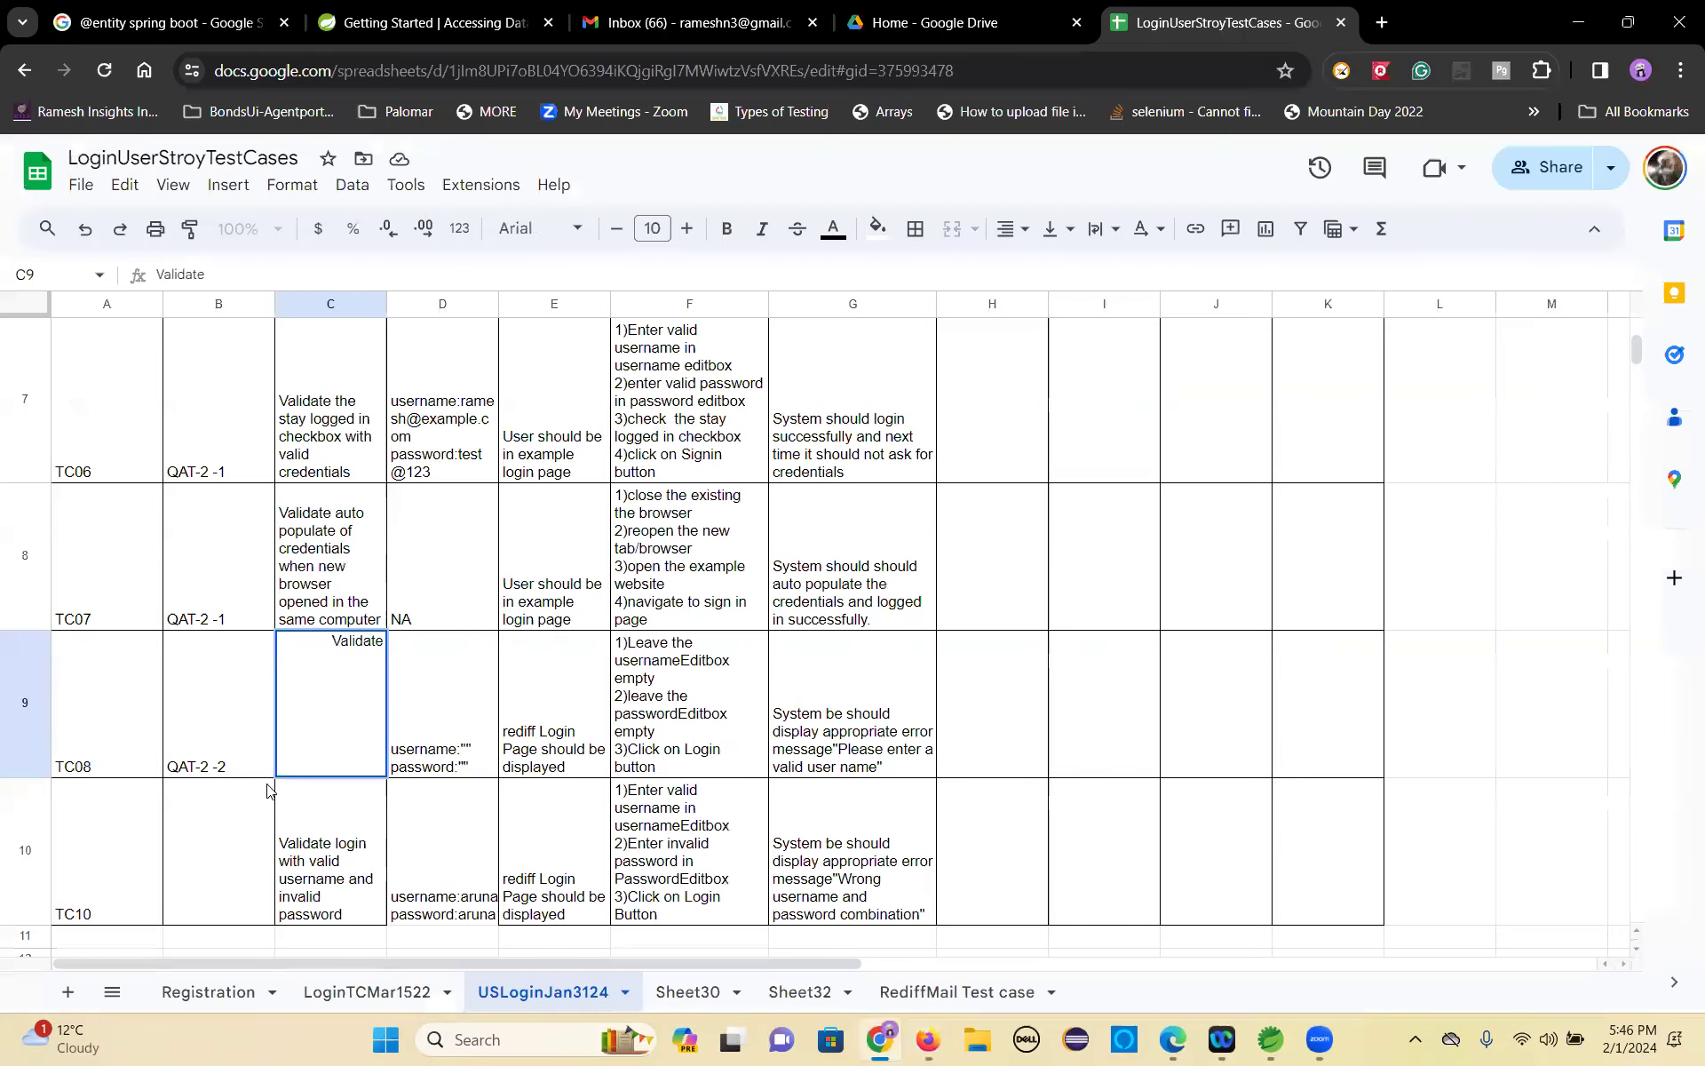
type("for")
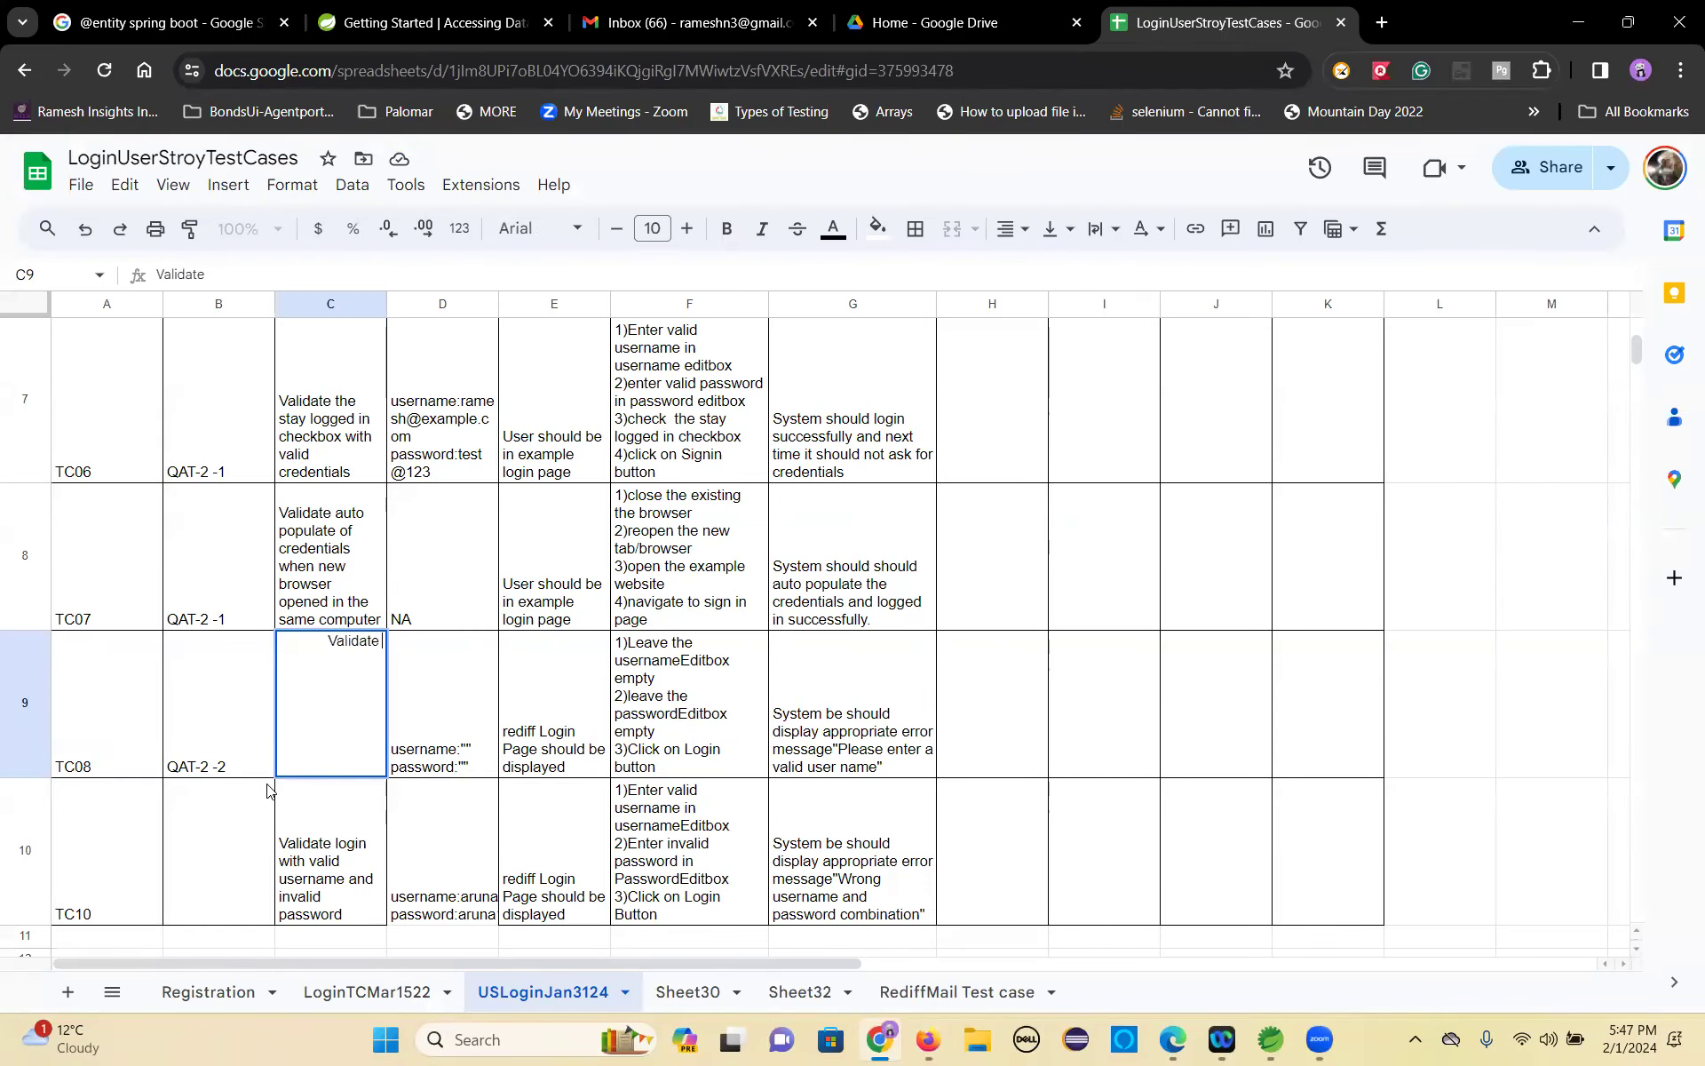
type("got ")
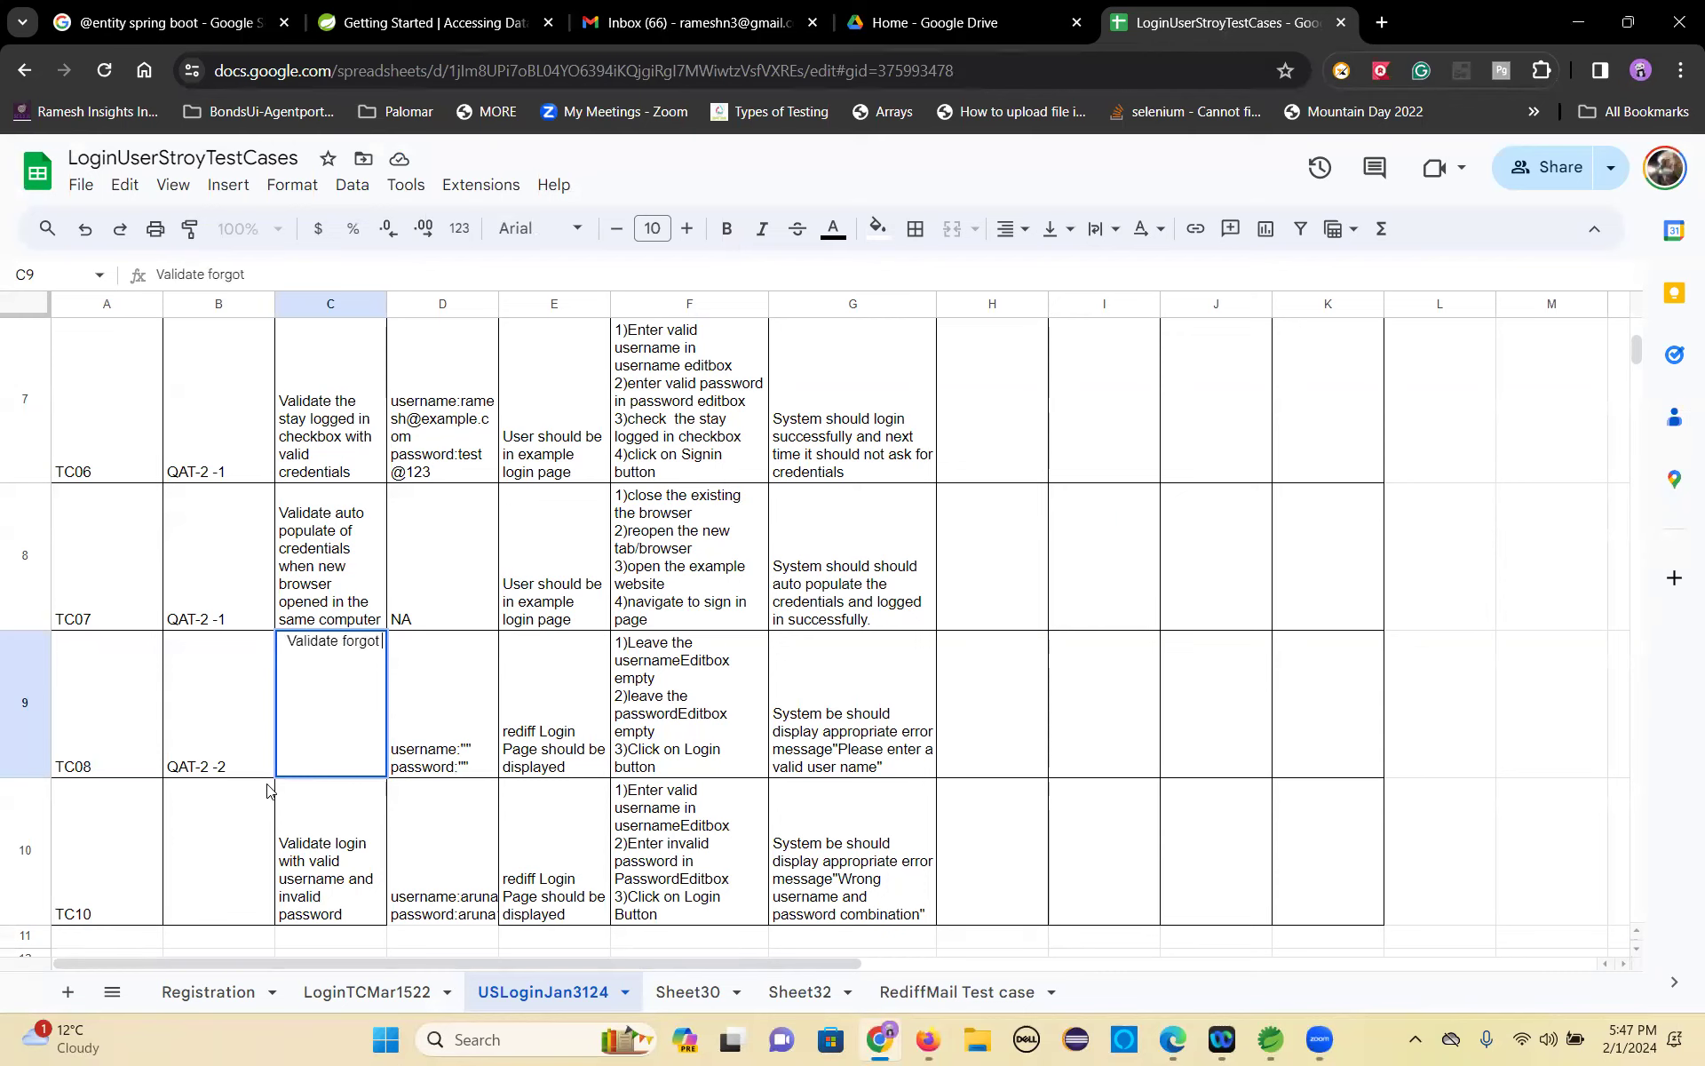
type("password")
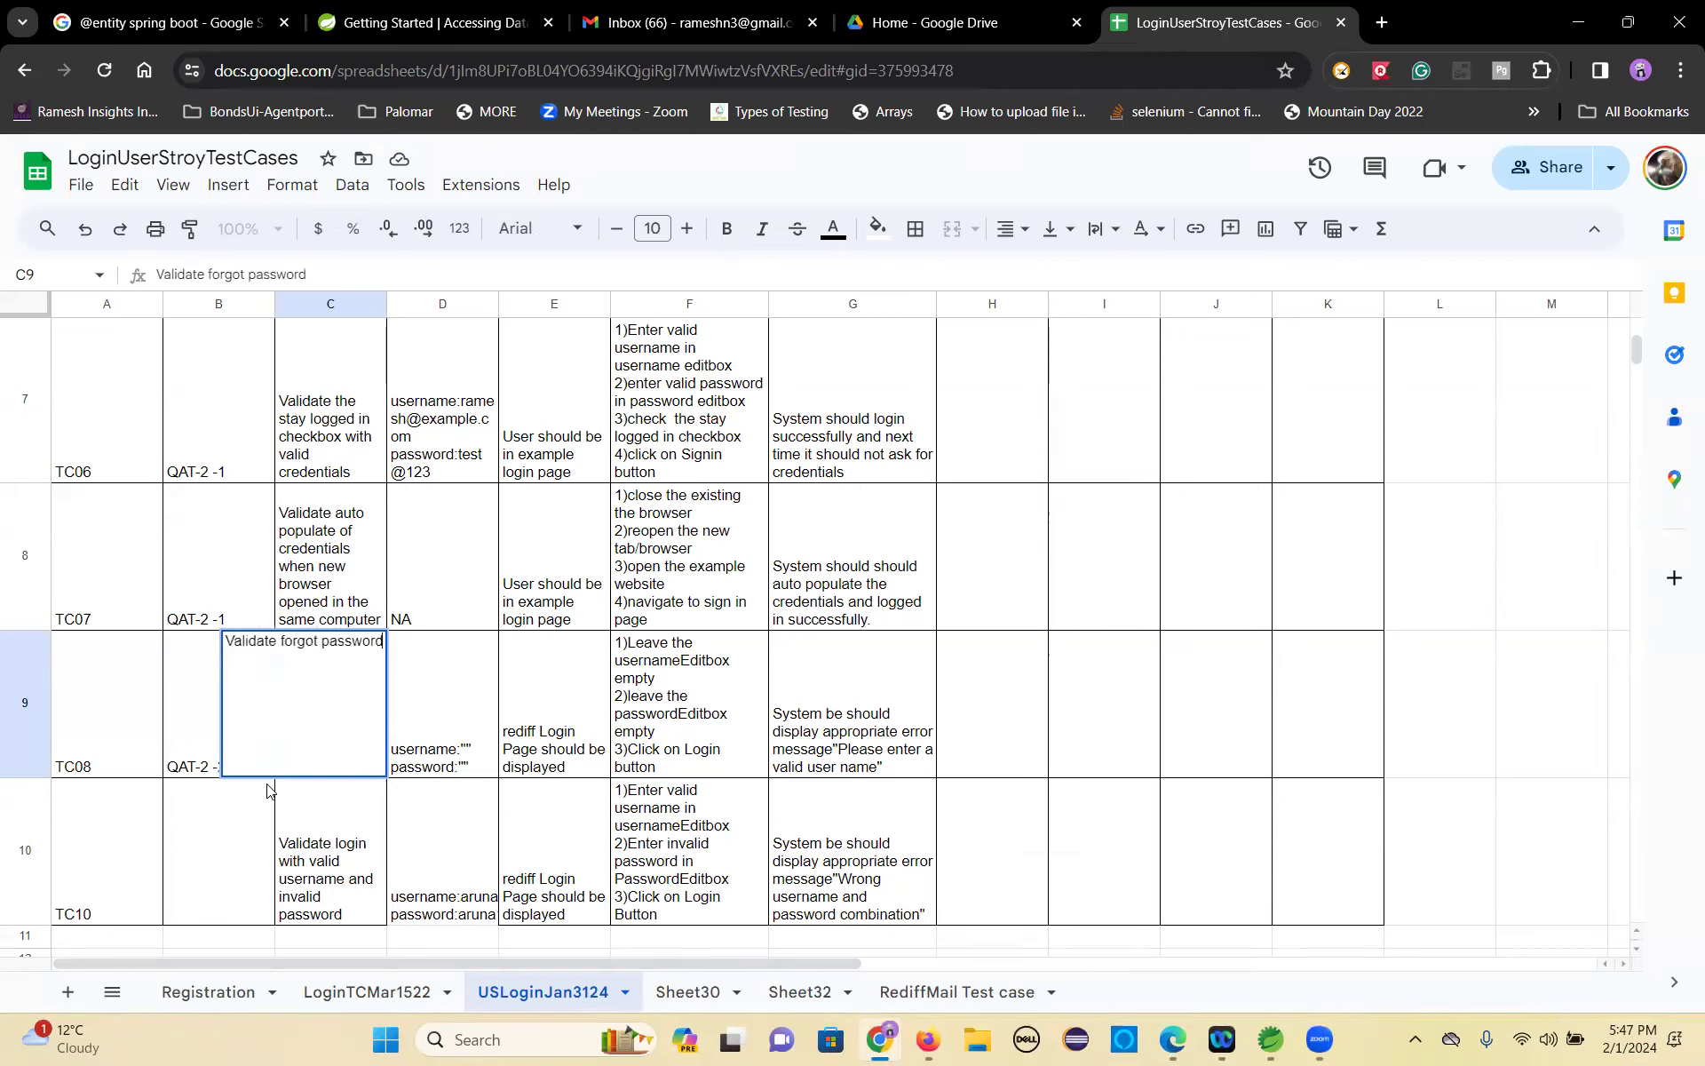
type(" link")
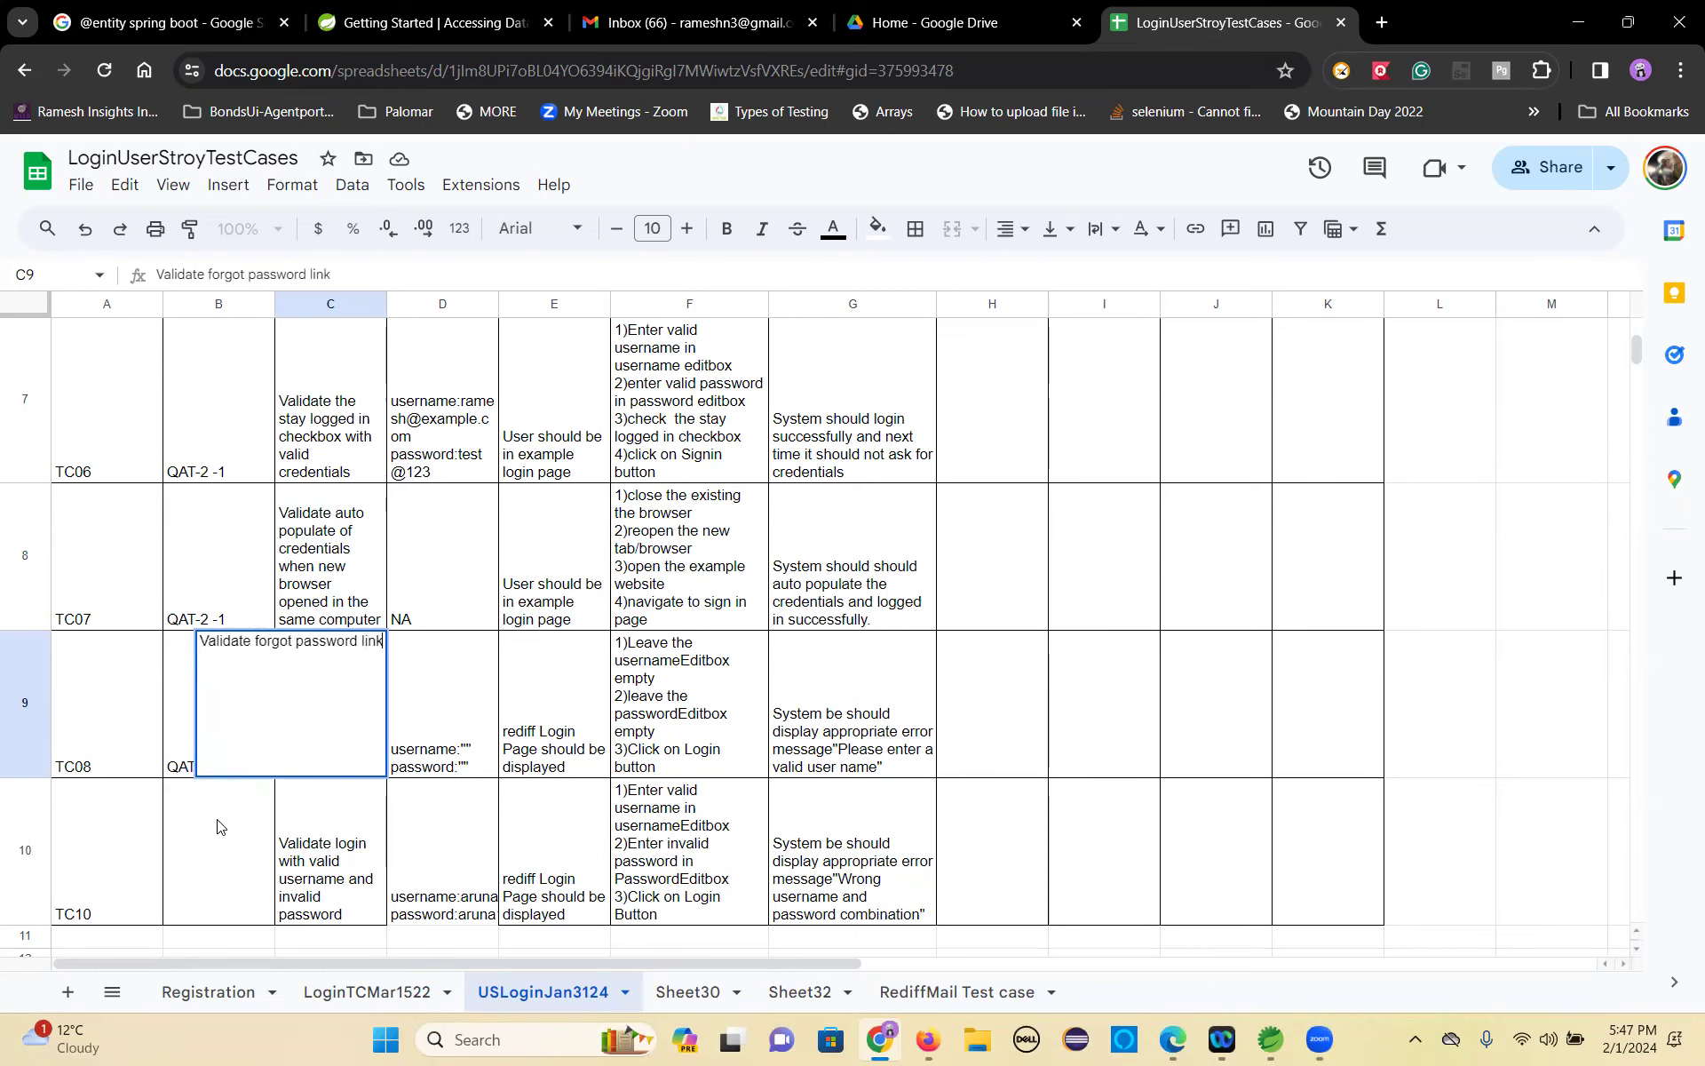
key("Return")
Clear TC08's test data and steps, setting column E to 'User should be in example login page'
left_click(453, 766)
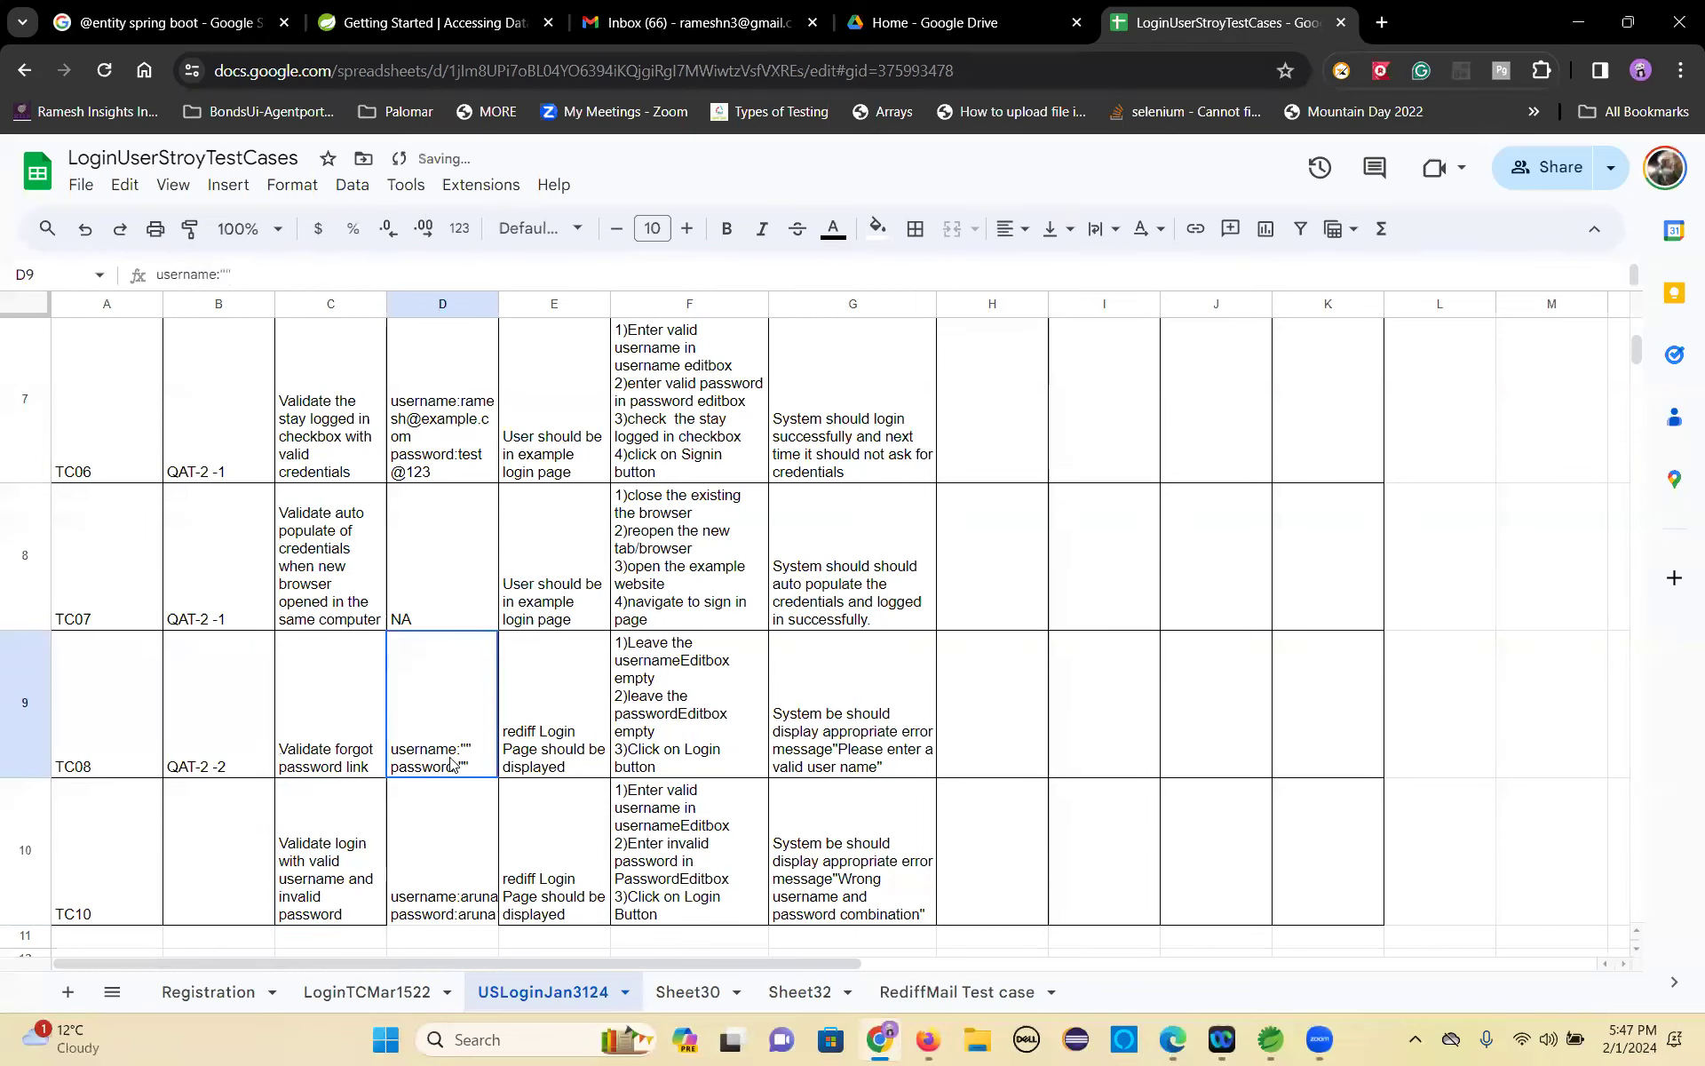
key("Delete")
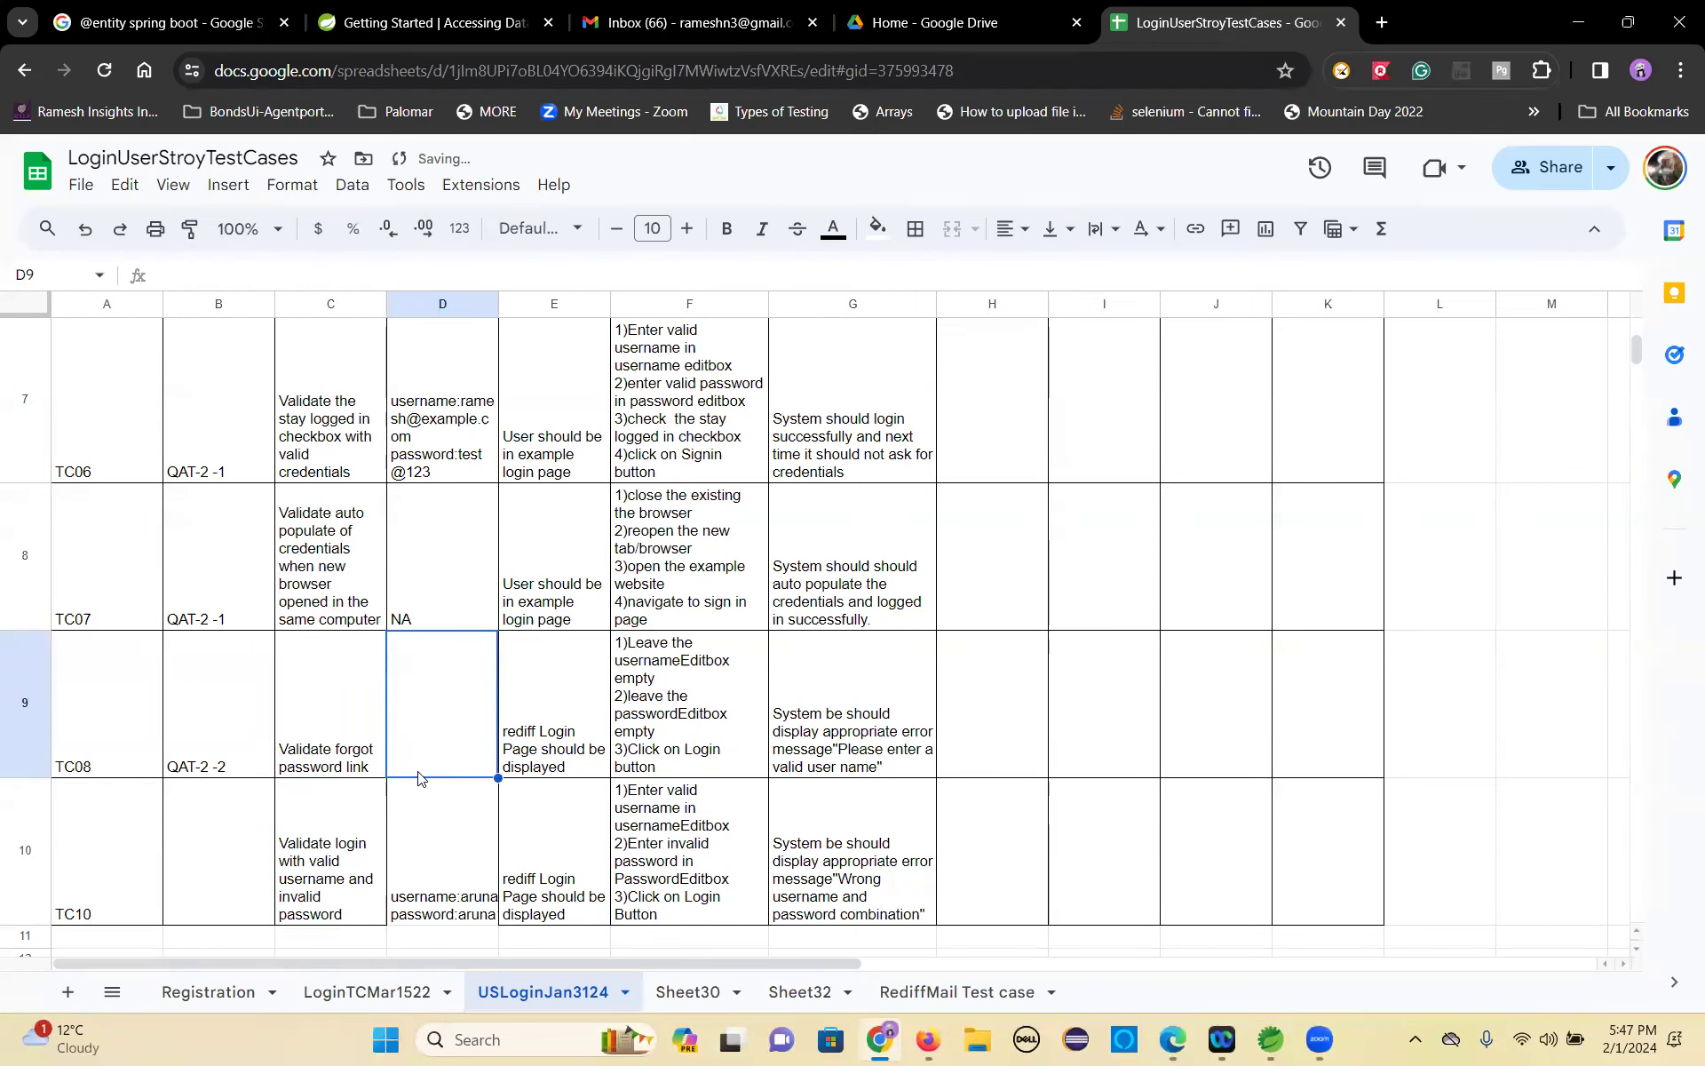
left_click(575, 753)
key("Delete")
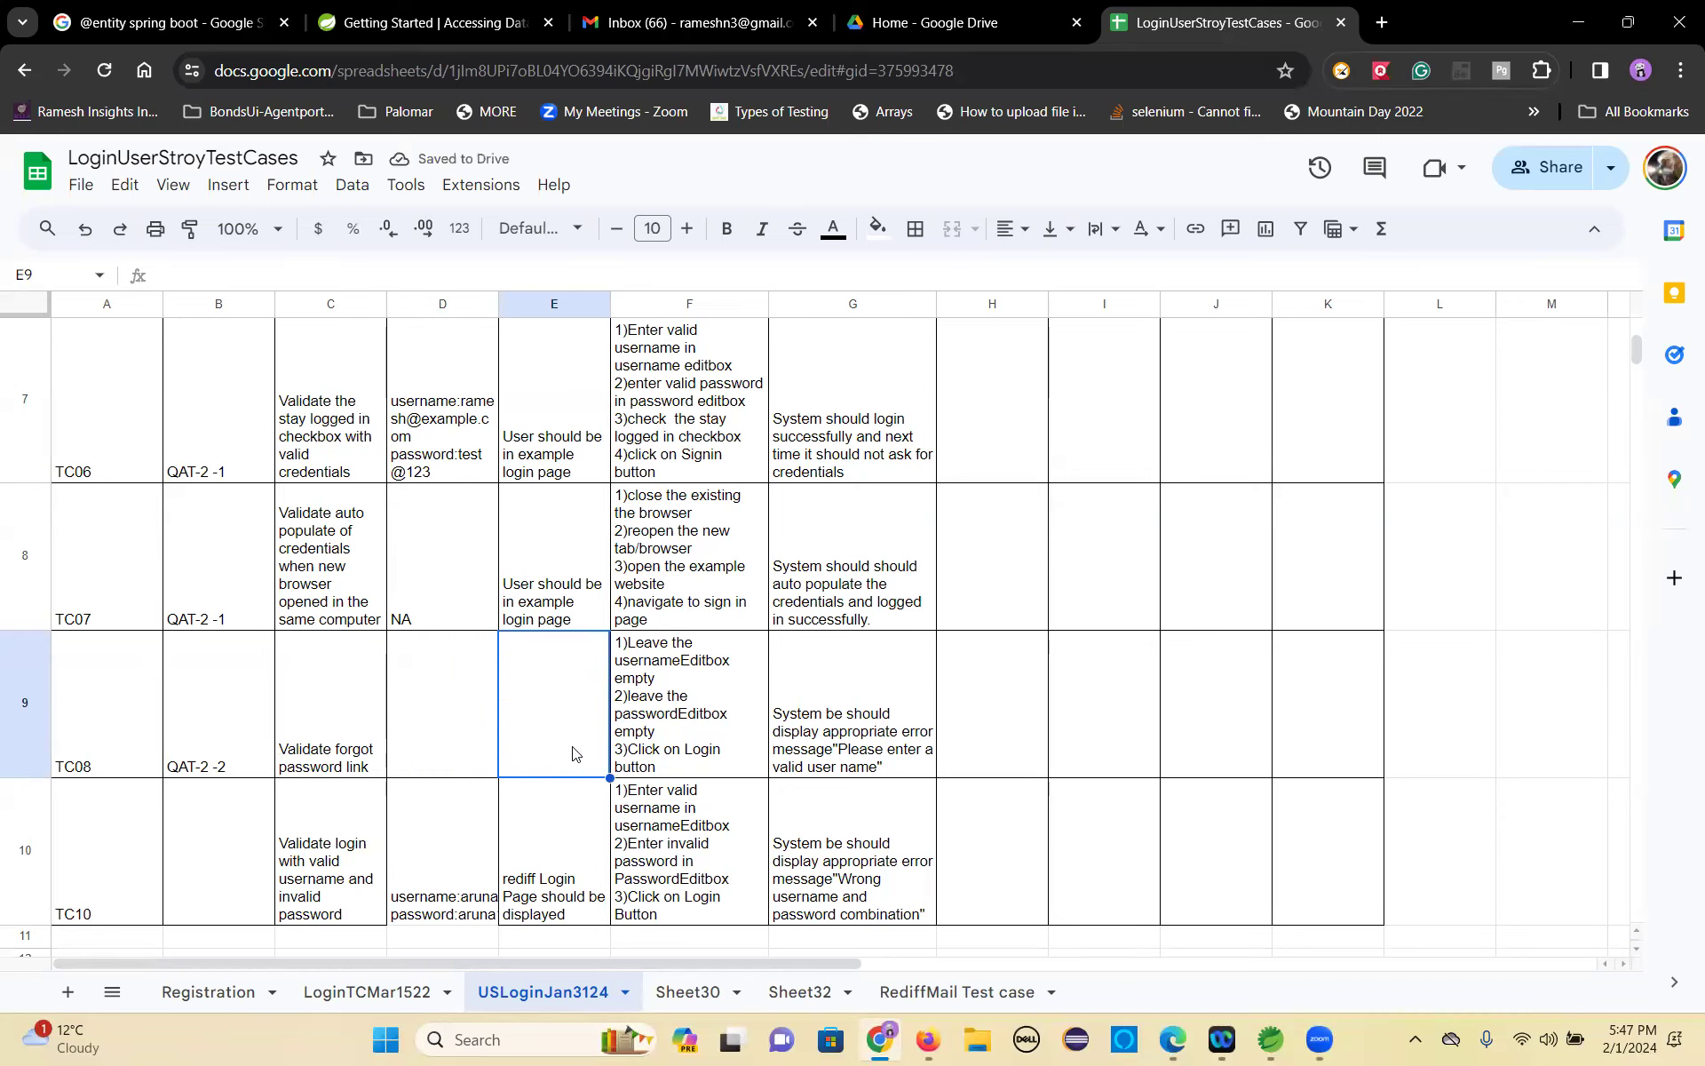
type("user")
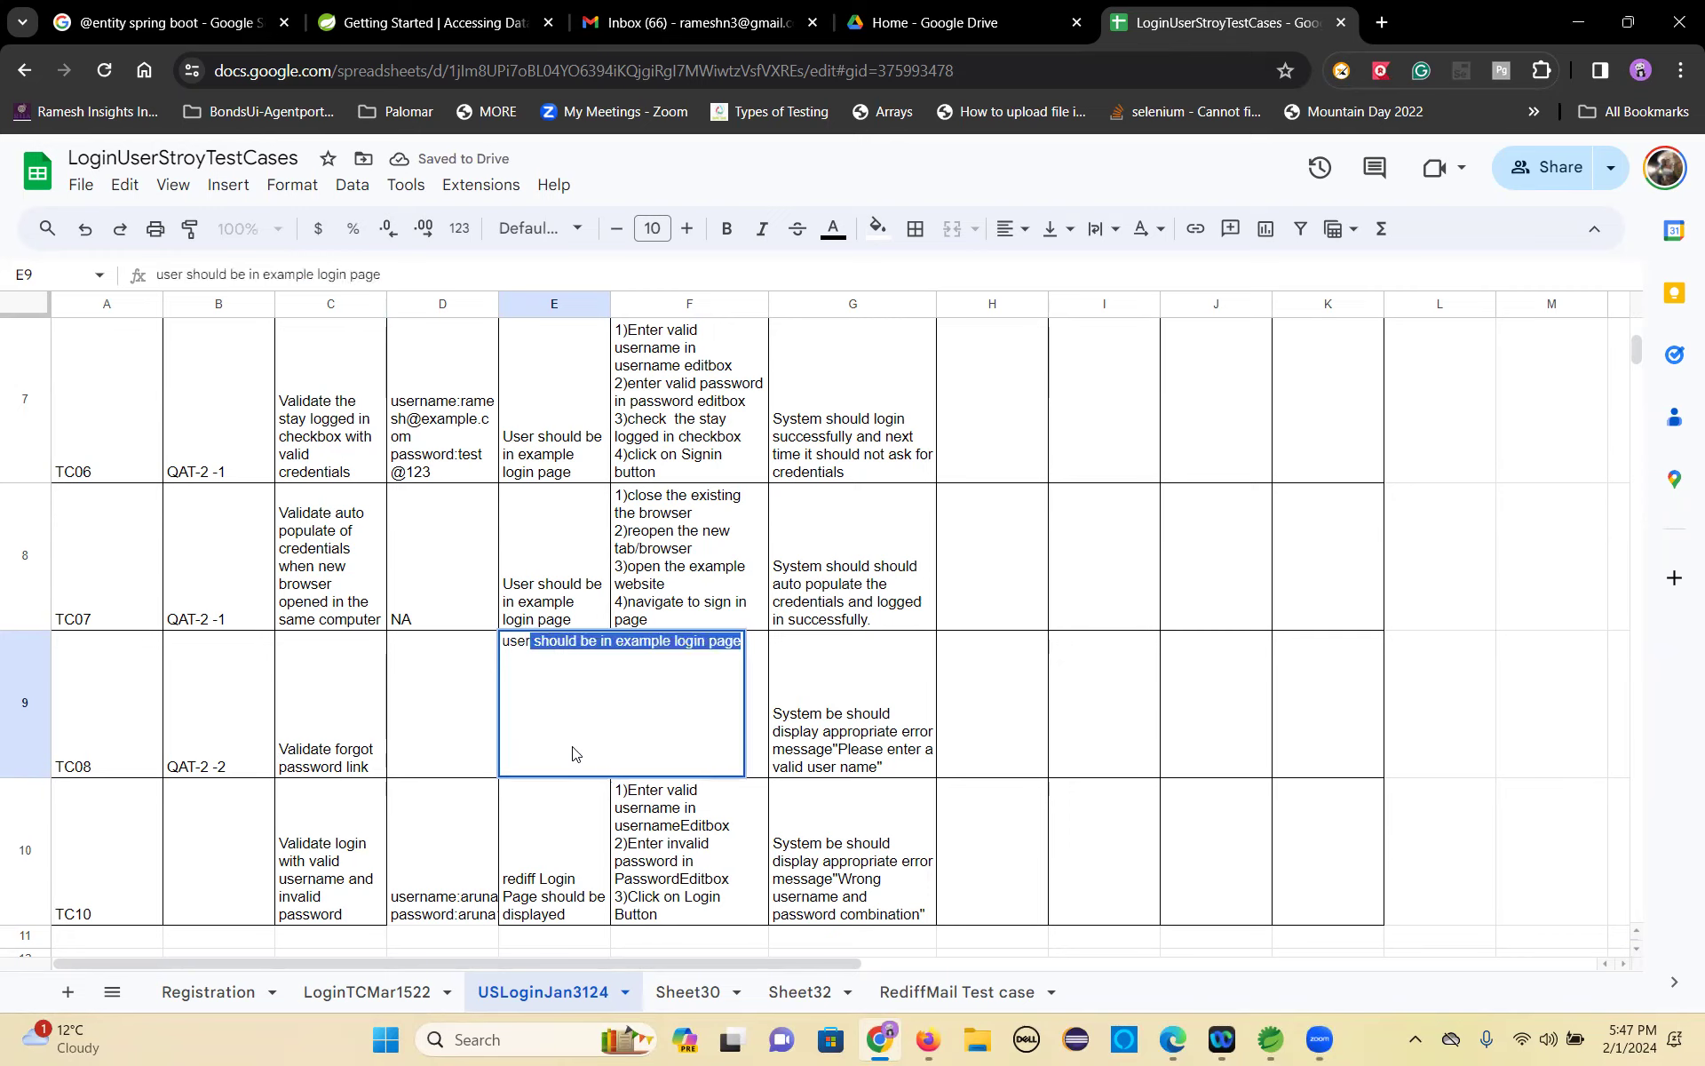
key("Return")
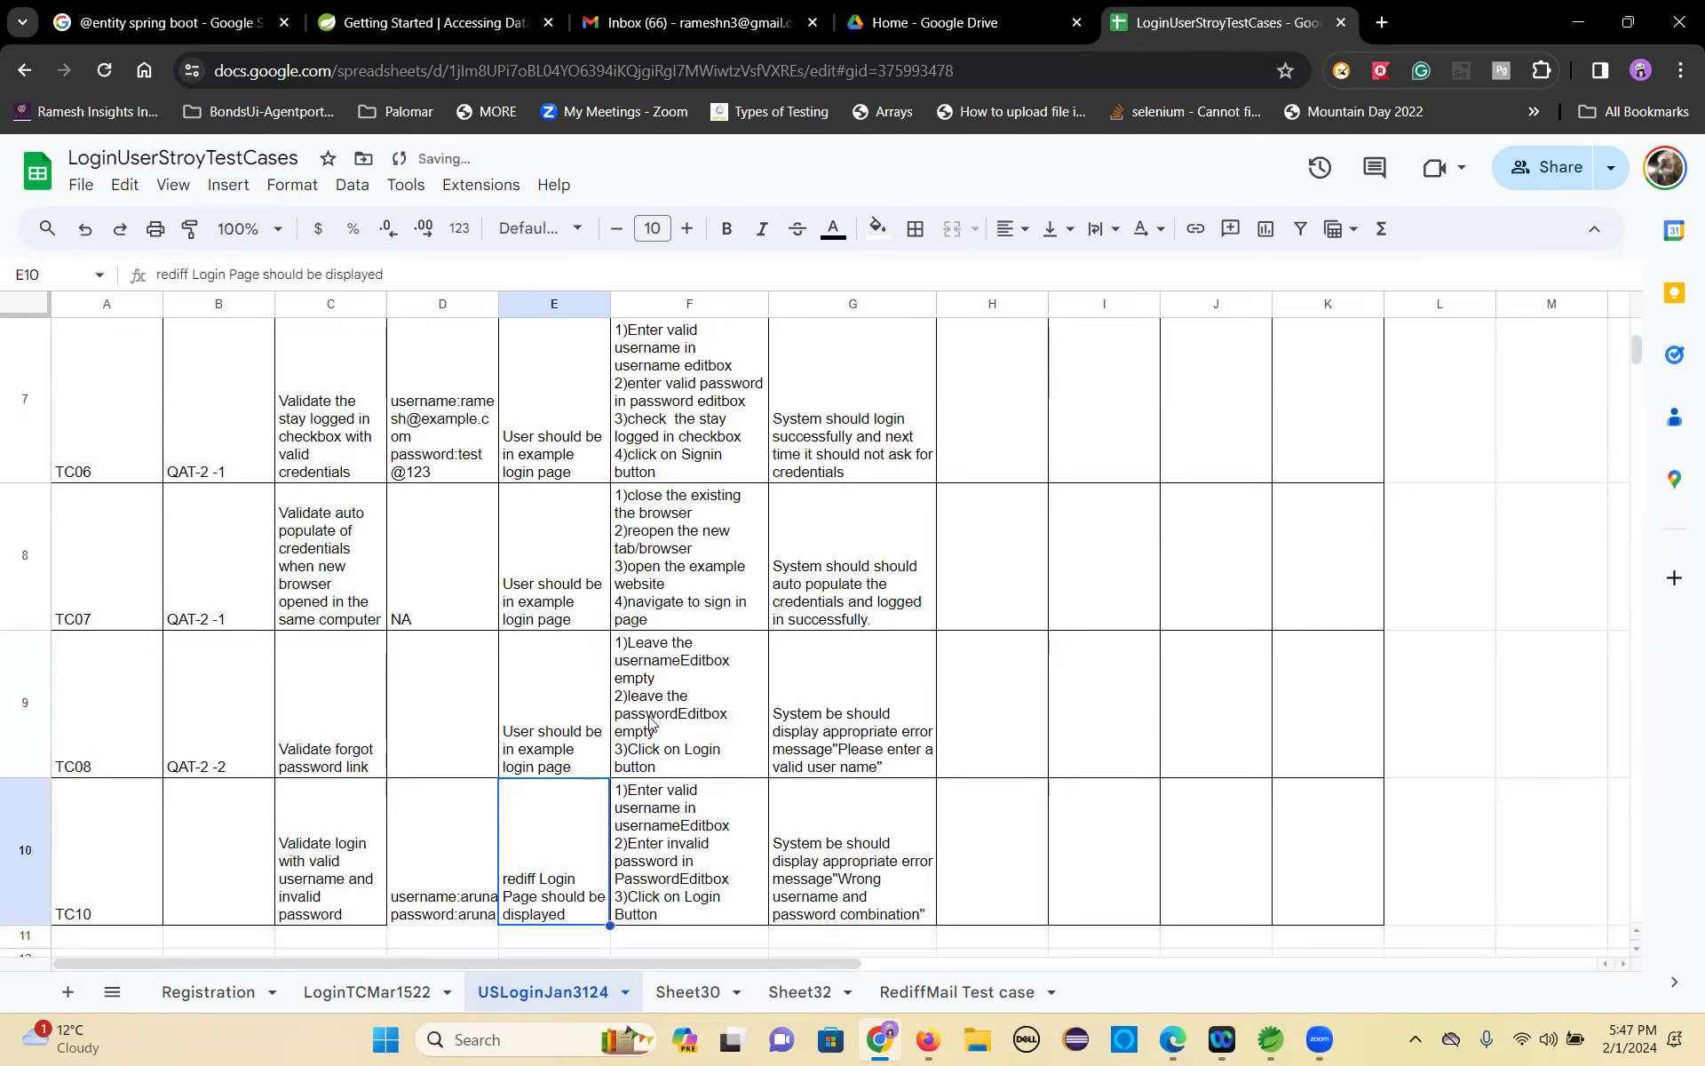
left_click(658, 722)
key("Delete")
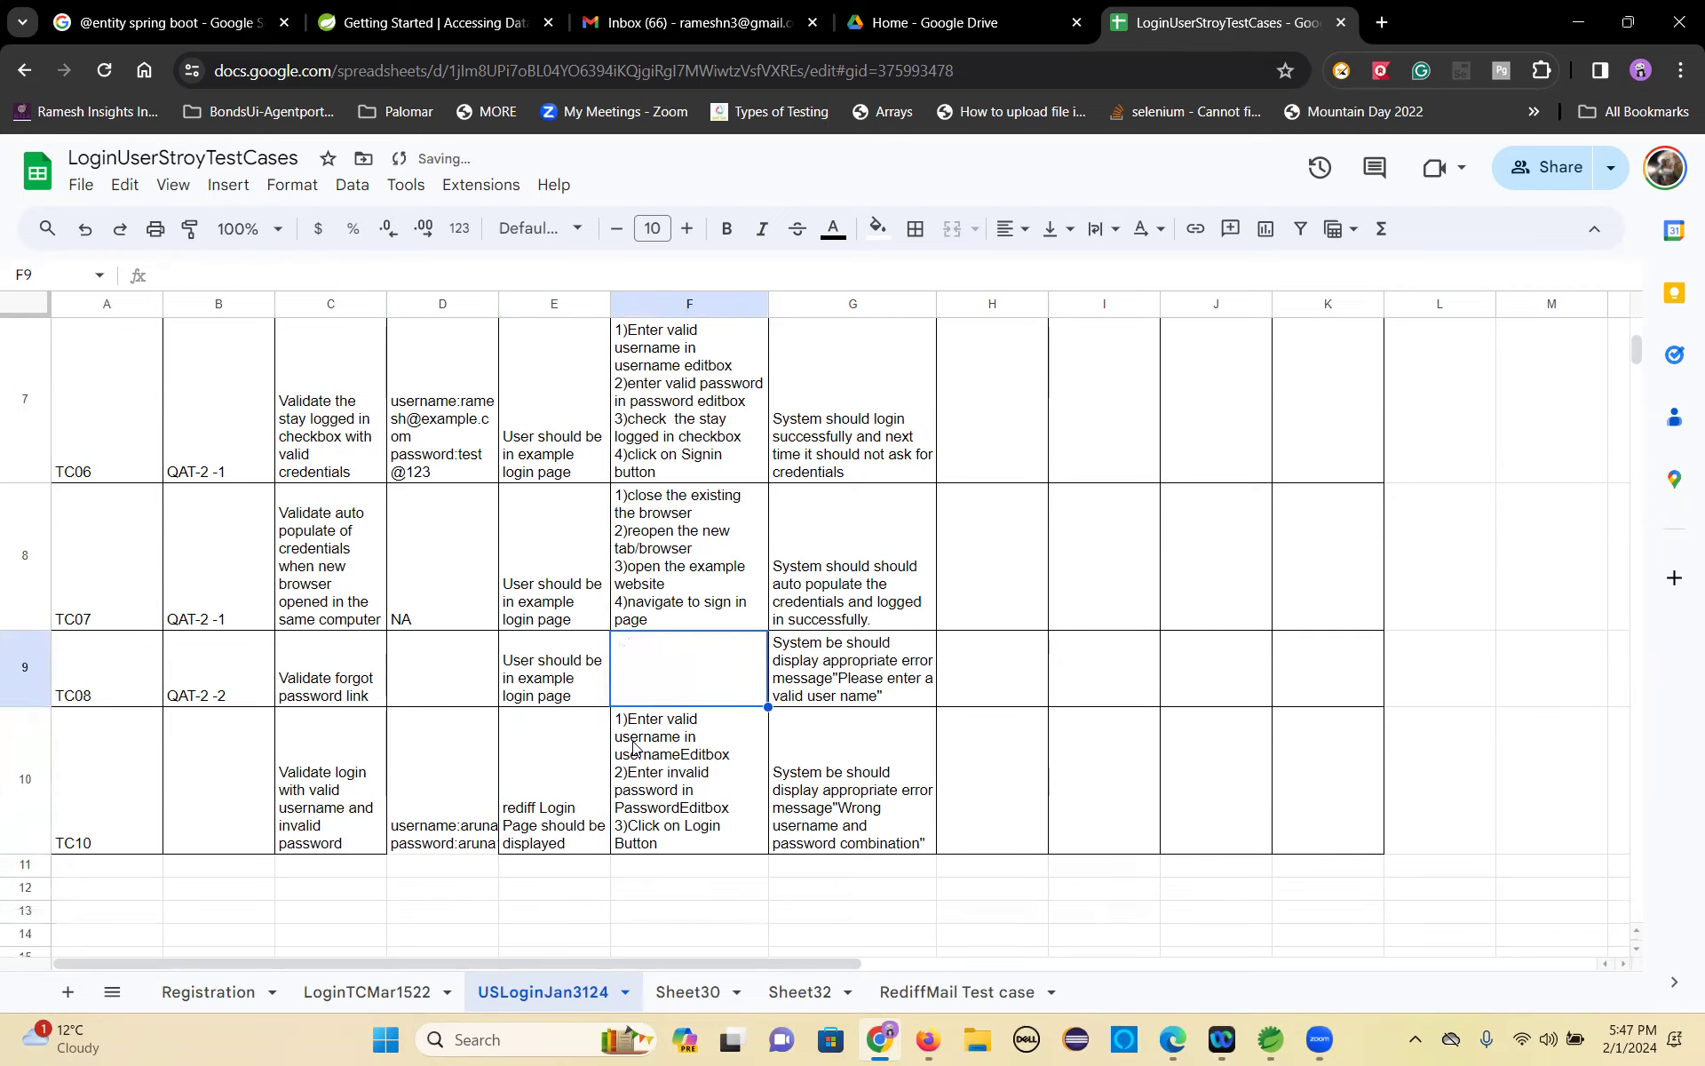
Enter TC08's steps 'click on forgot password link' and 'enter the email address for reset link'
type("click")
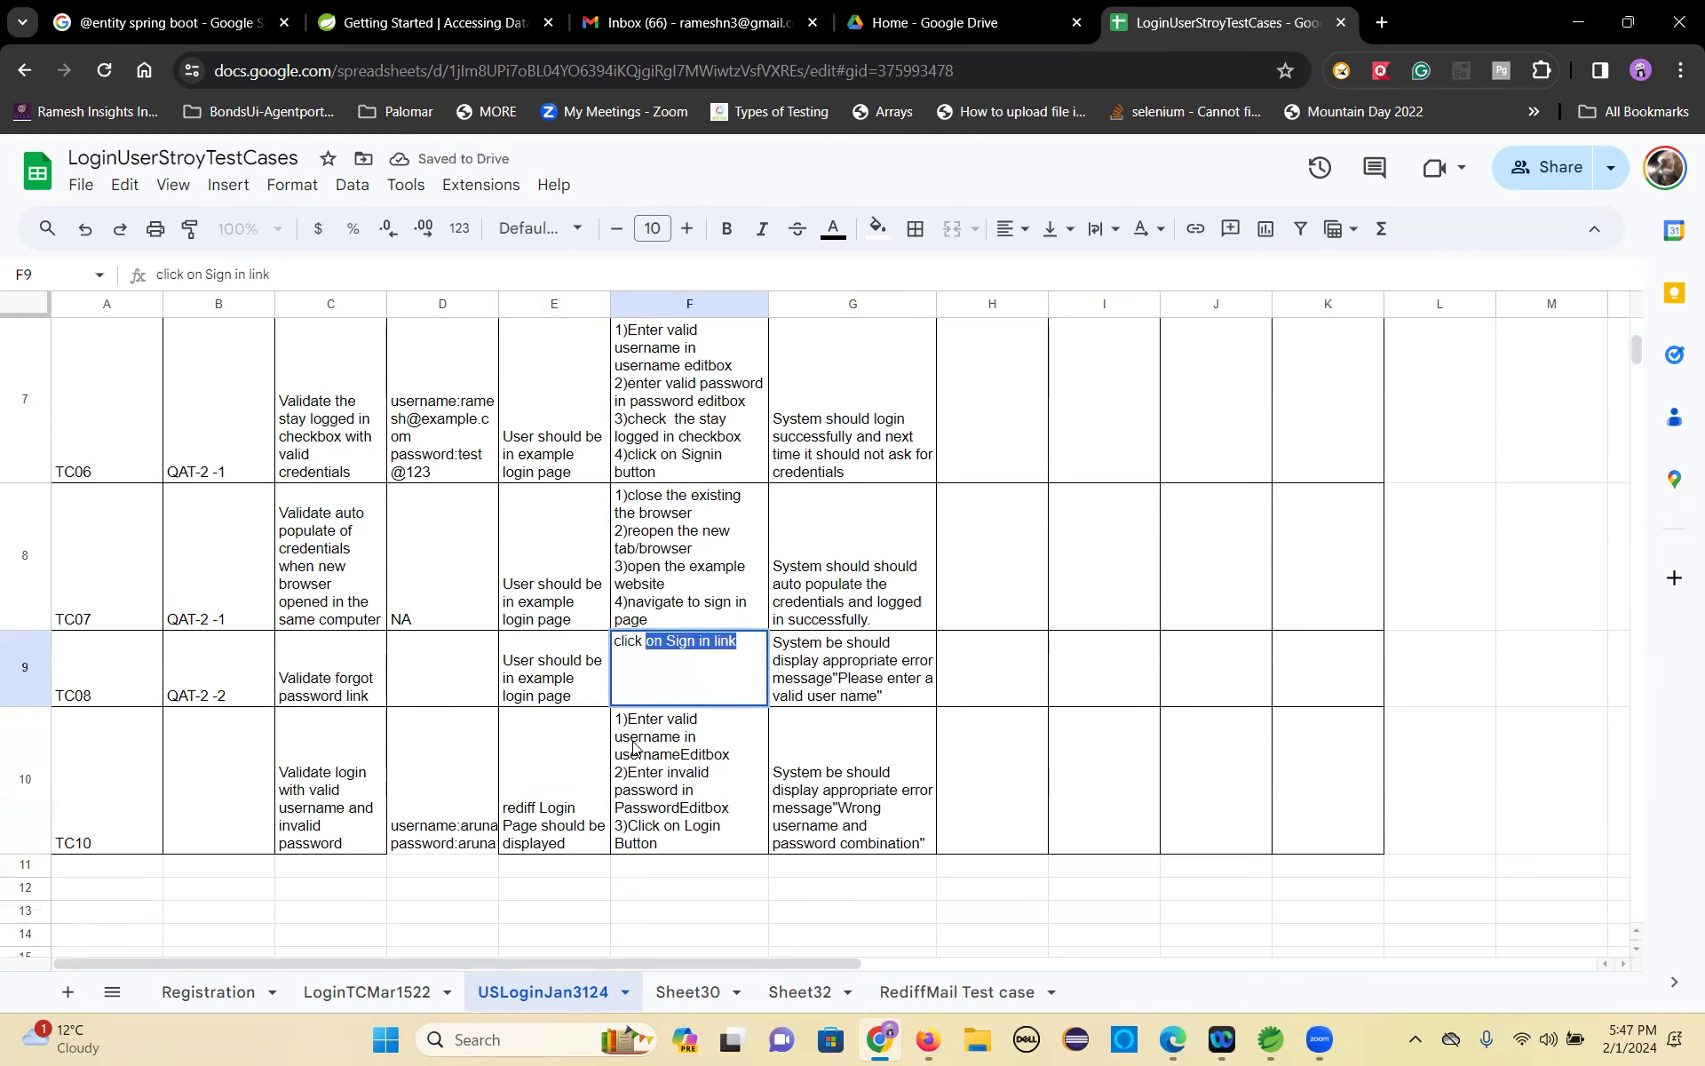
type("on forgot ")
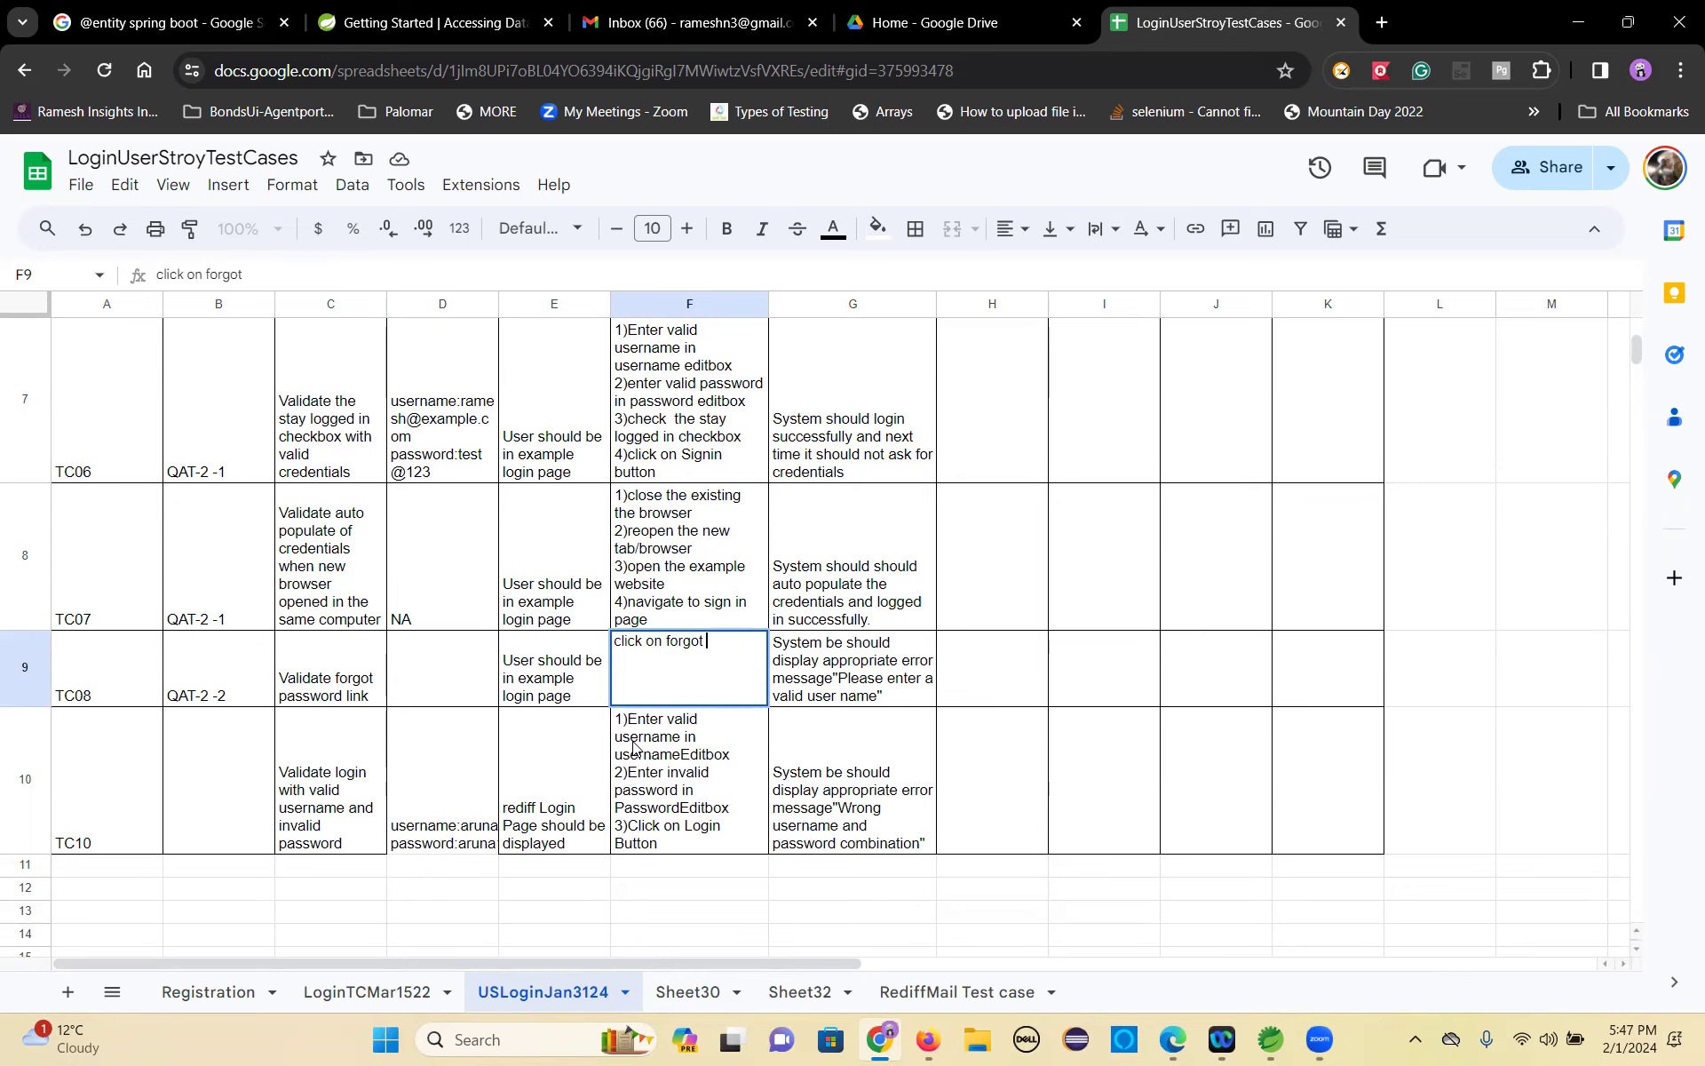
type("password link ")
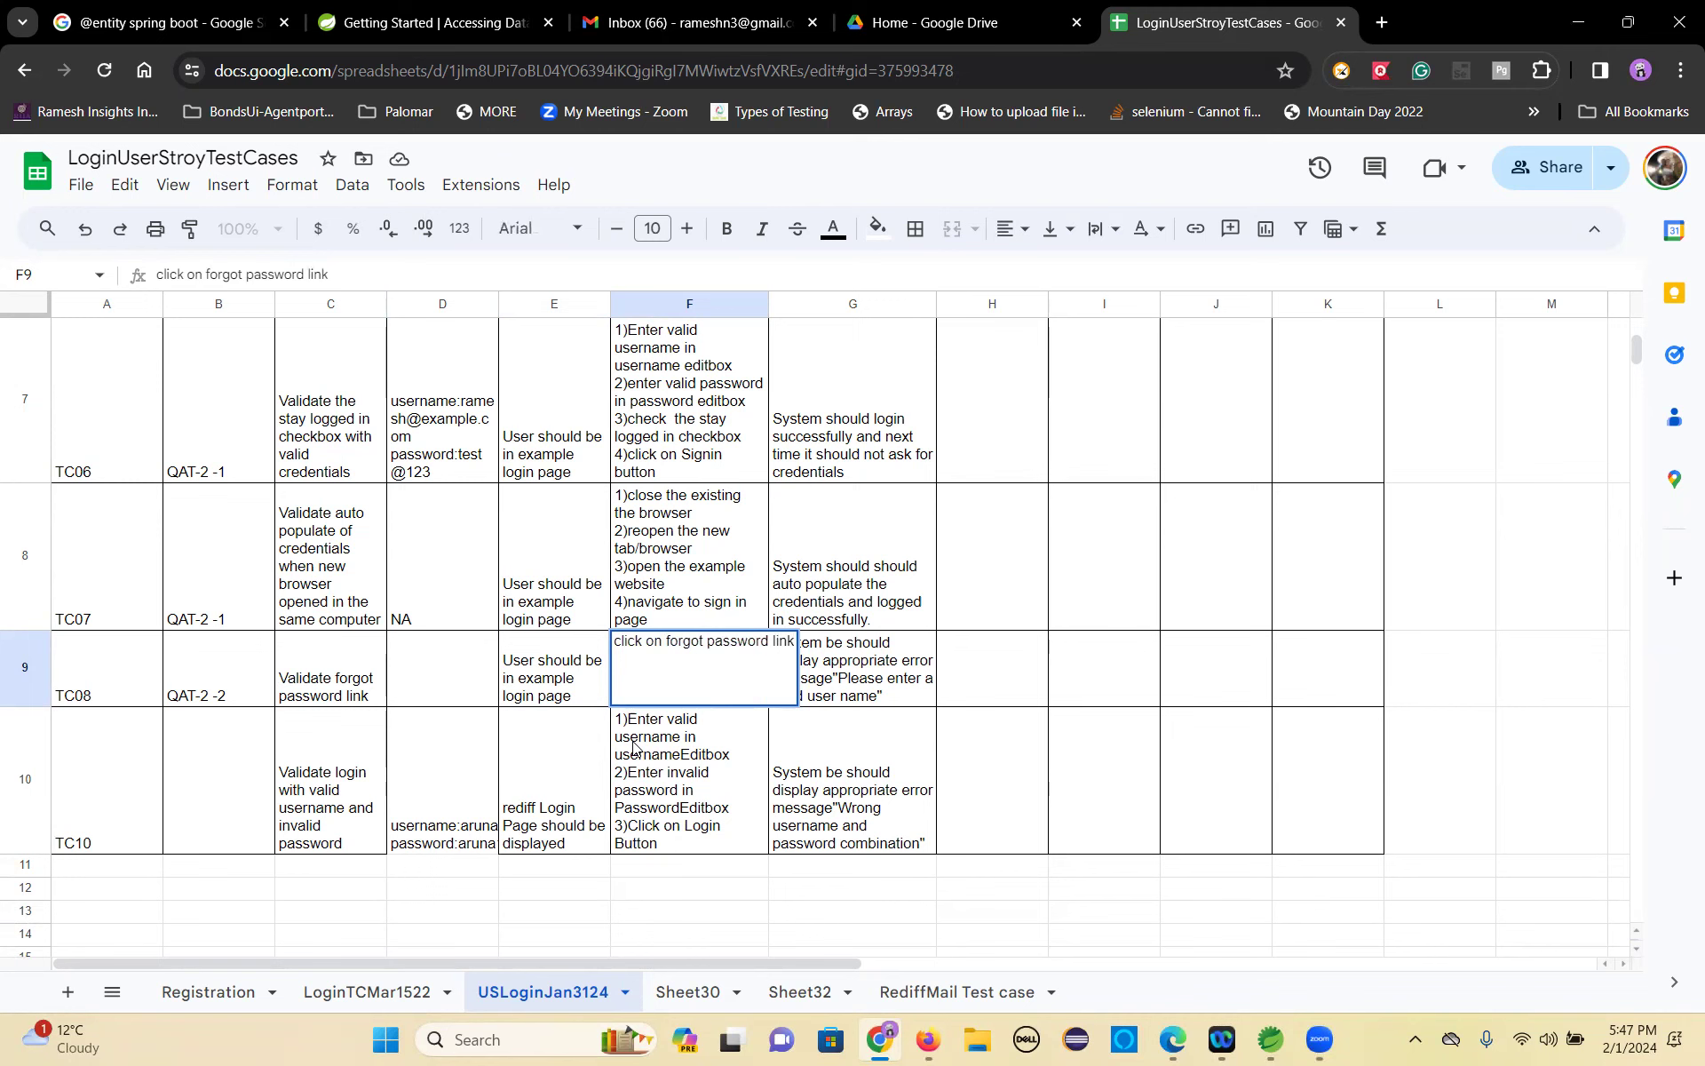
type("Enter the")
key("BackSpace")
key("BackSpace")
key("BackSpace")
key("BackSpace")
key("BackSpace")
key("BackSpace")
type("enter the email address")
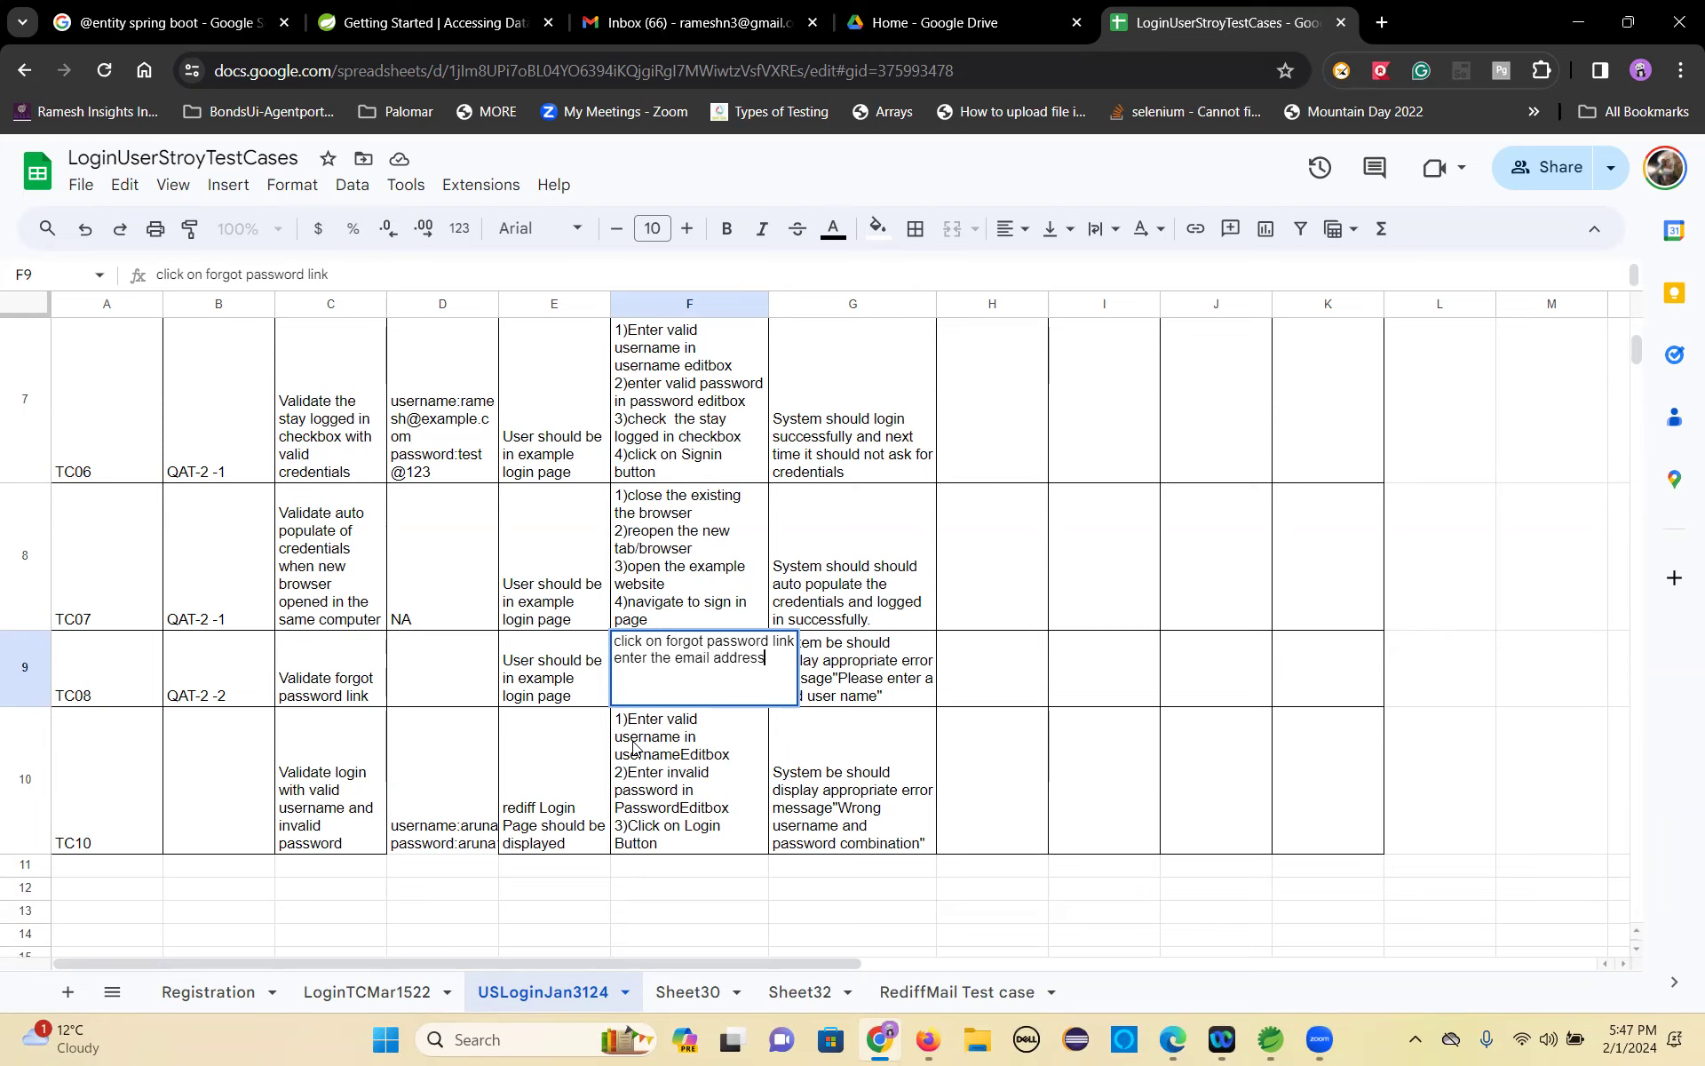
type(" for reset")
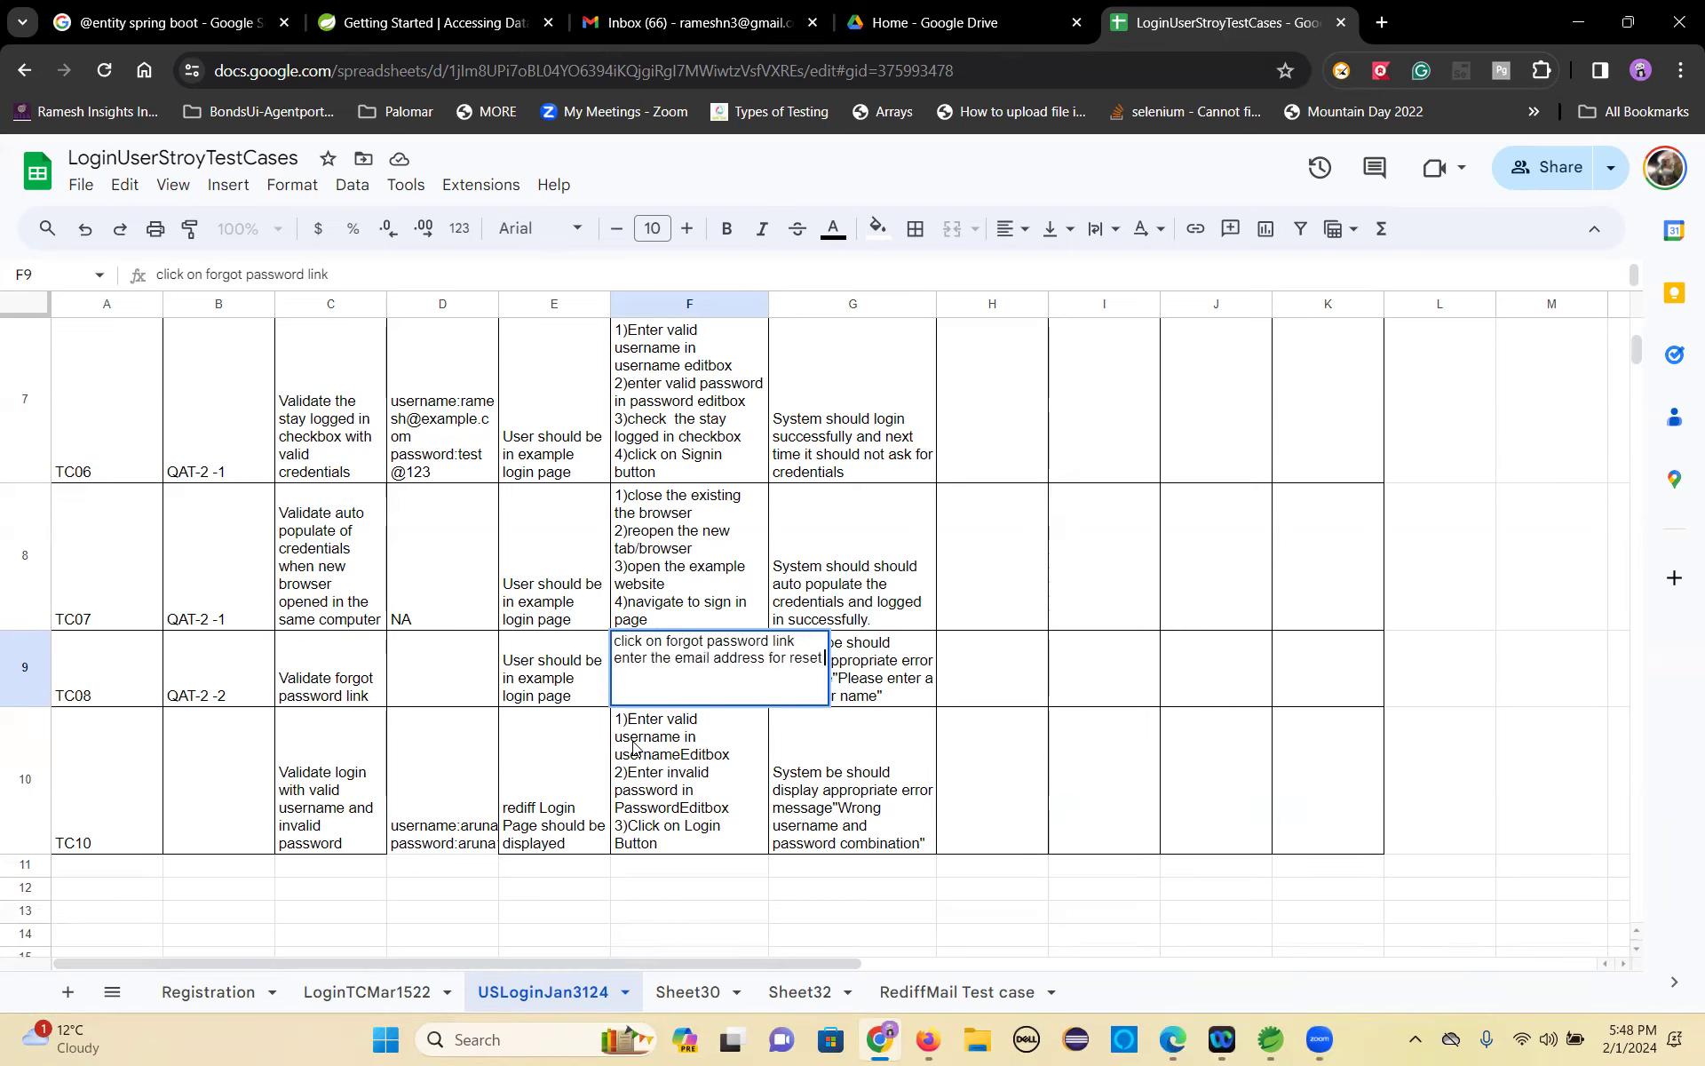
type(" link")
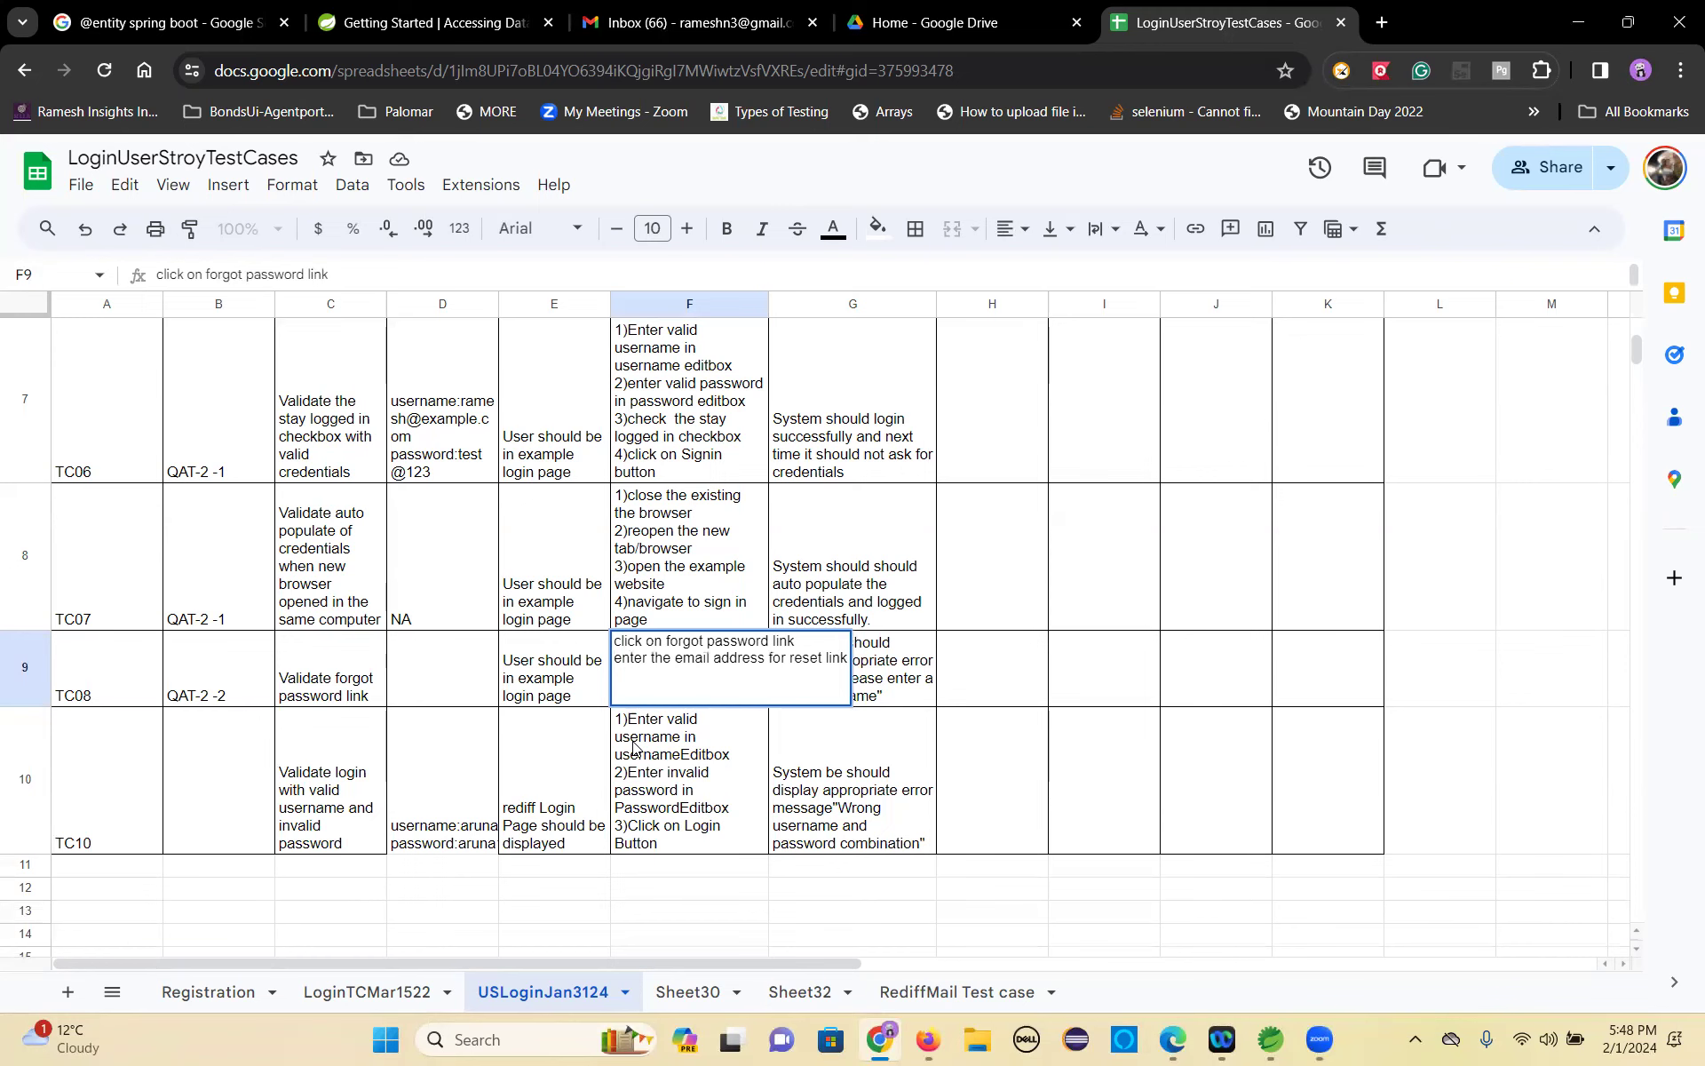
left_click(633, 749)
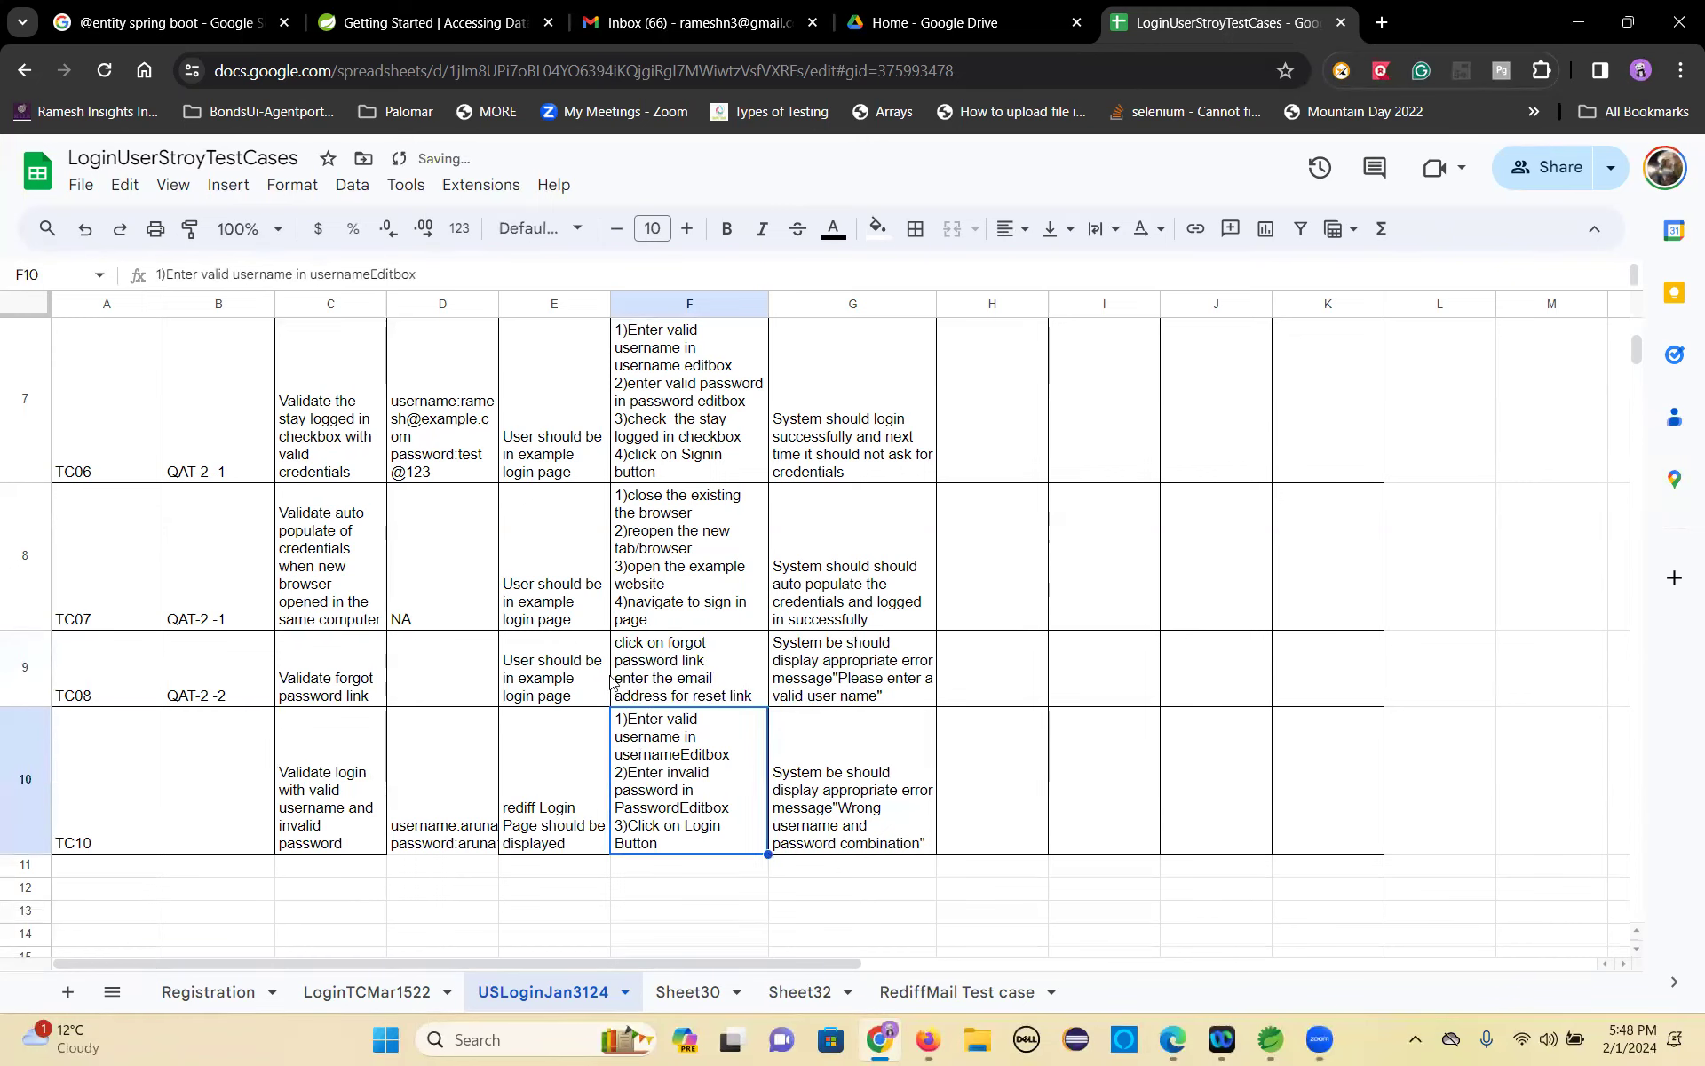
Add 'click on submit' and 'verify the reset link in the email' to TC08's steps, numbered i)–iv)
double_click(677, 697)
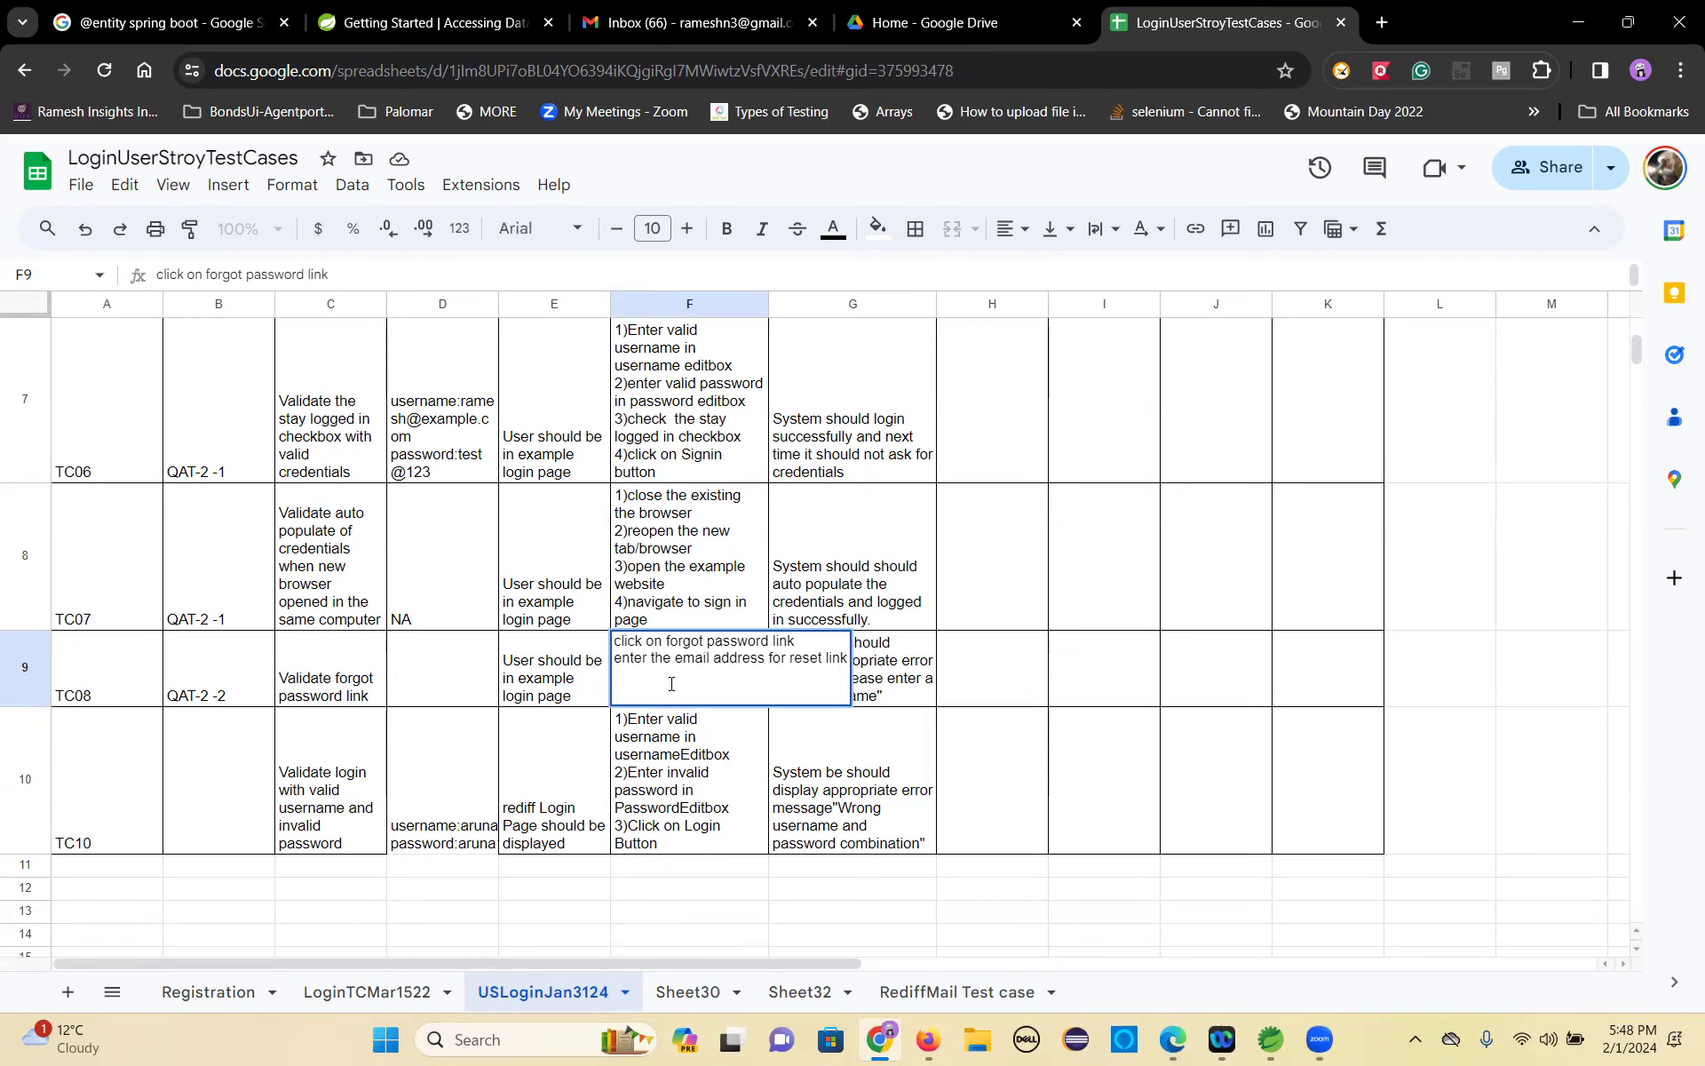
type("k o")
type("n subm")
type("res")
type("et link in th")
type("e em")
type("i")
type(")")
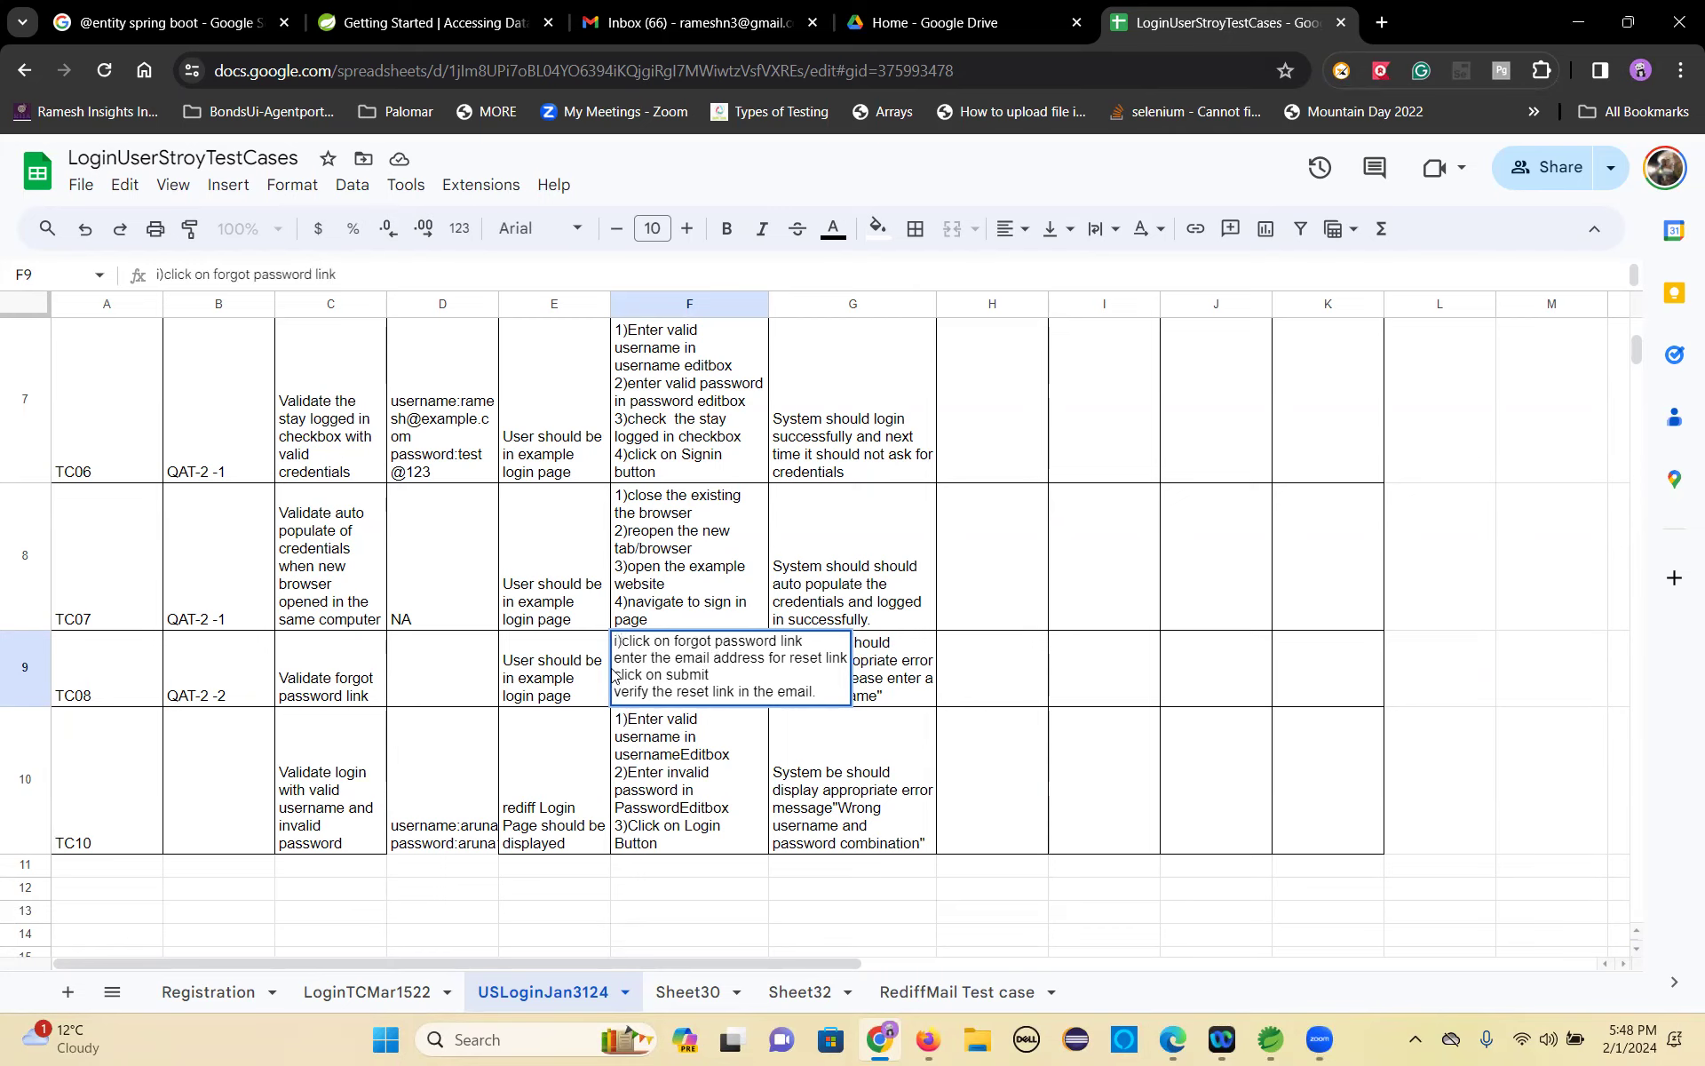
type("ii)")
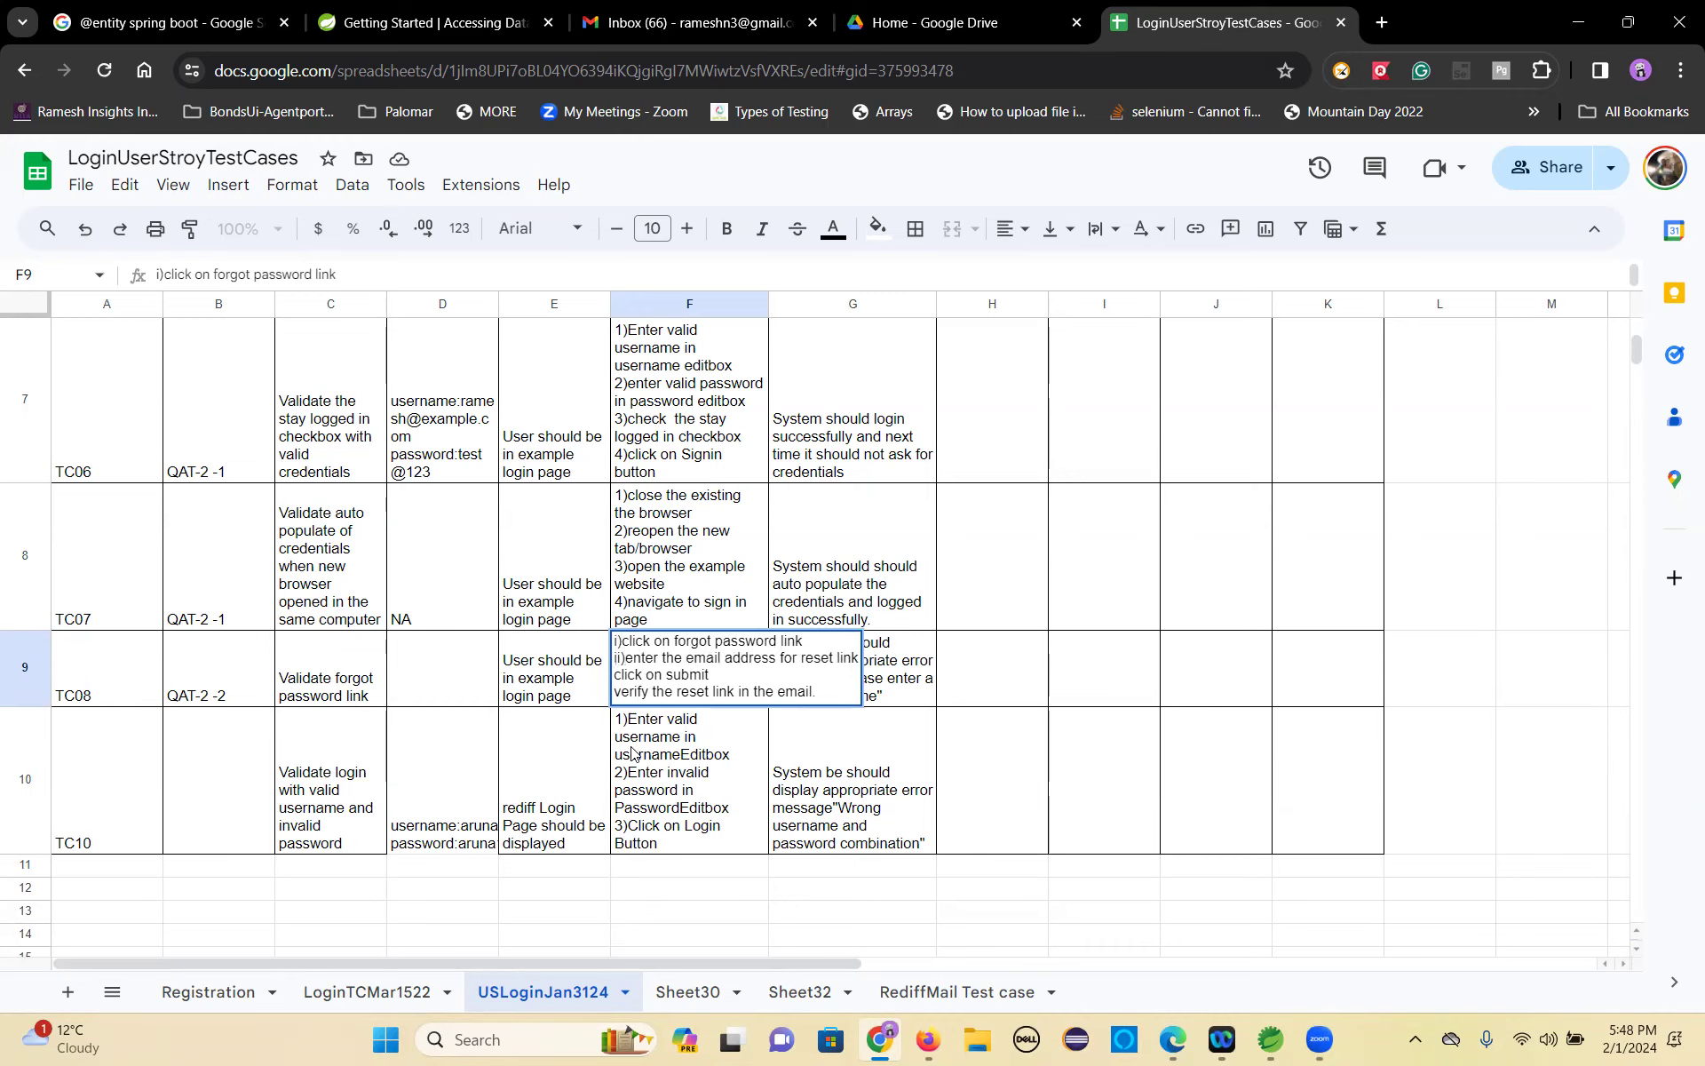
type("iii)")
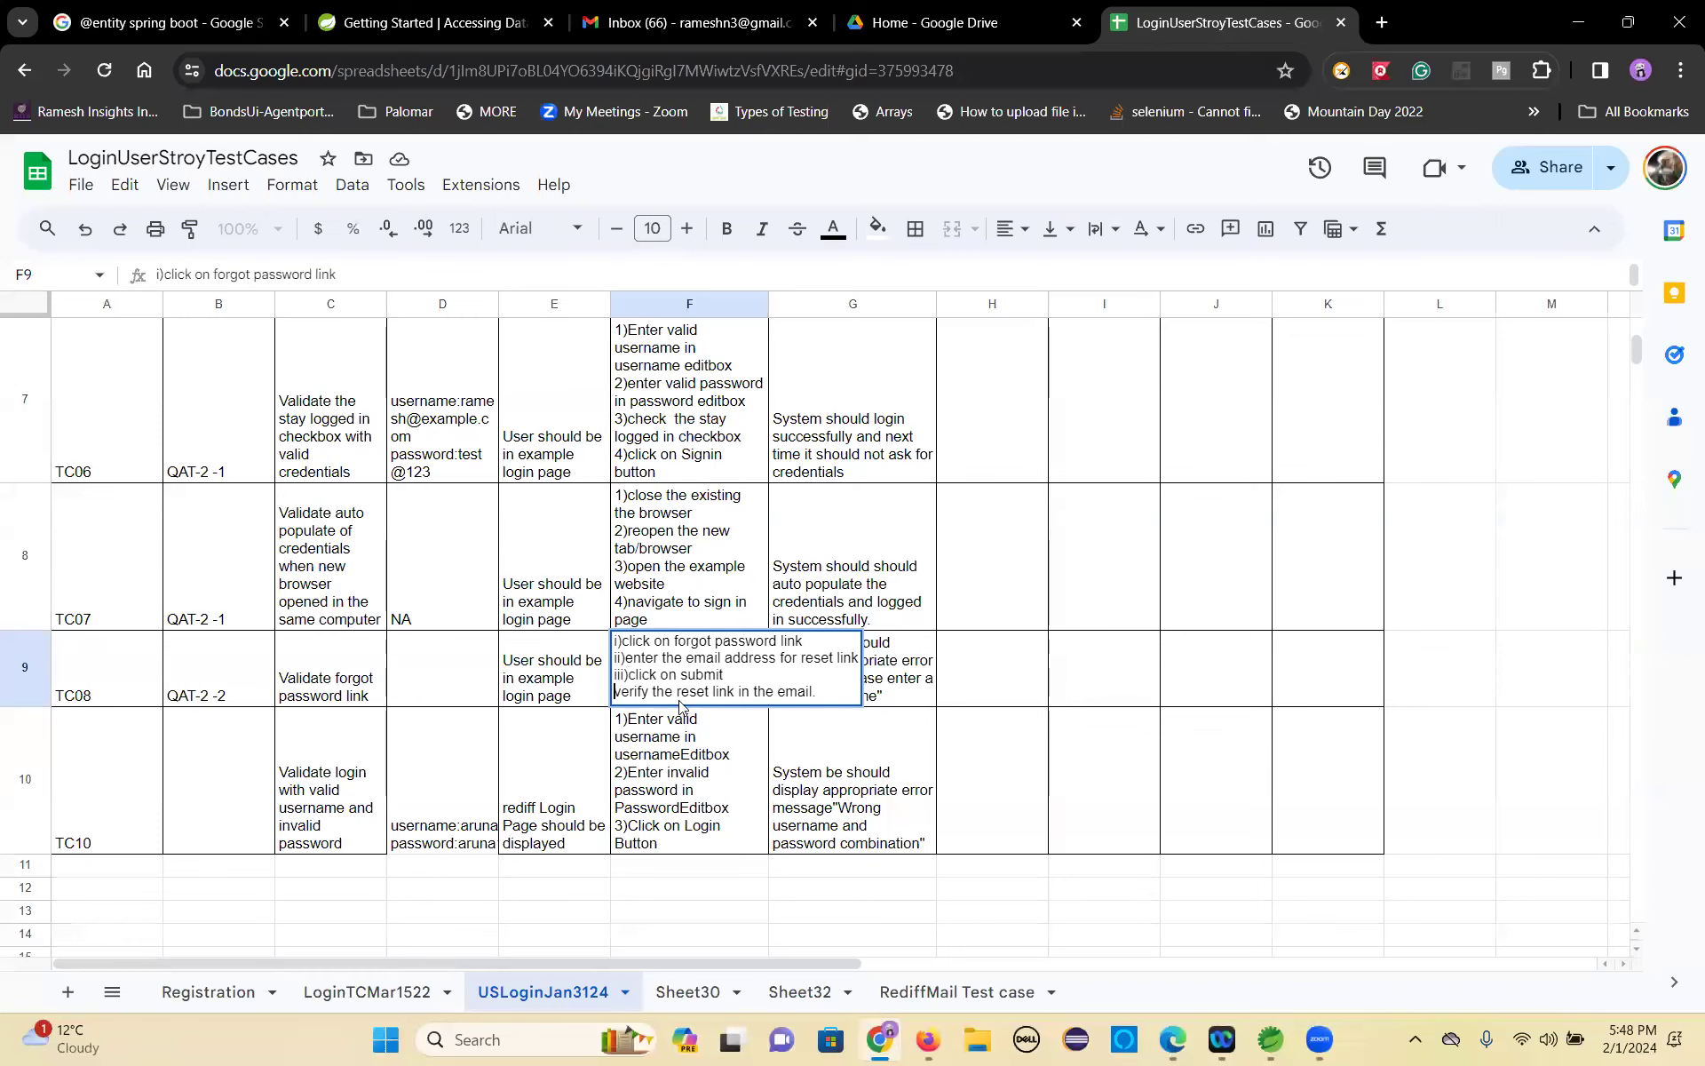
type("iv)")
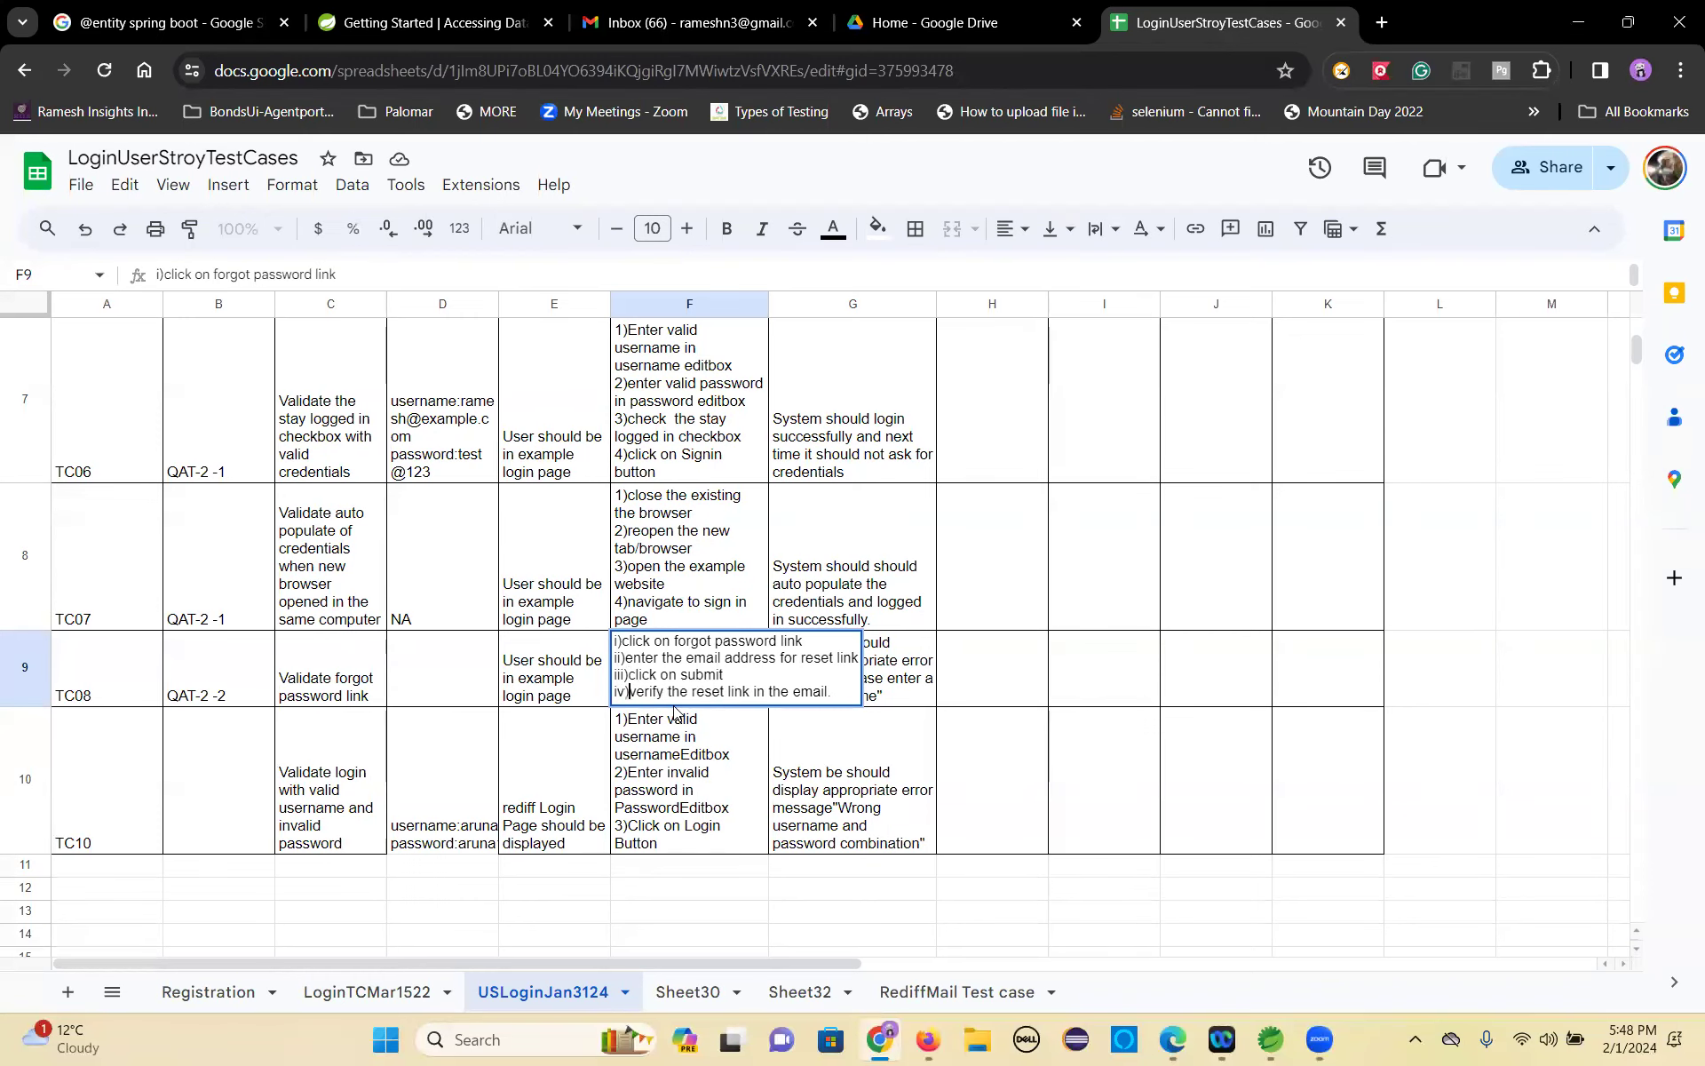
left_click(557, 695)
left_click(672, 701)
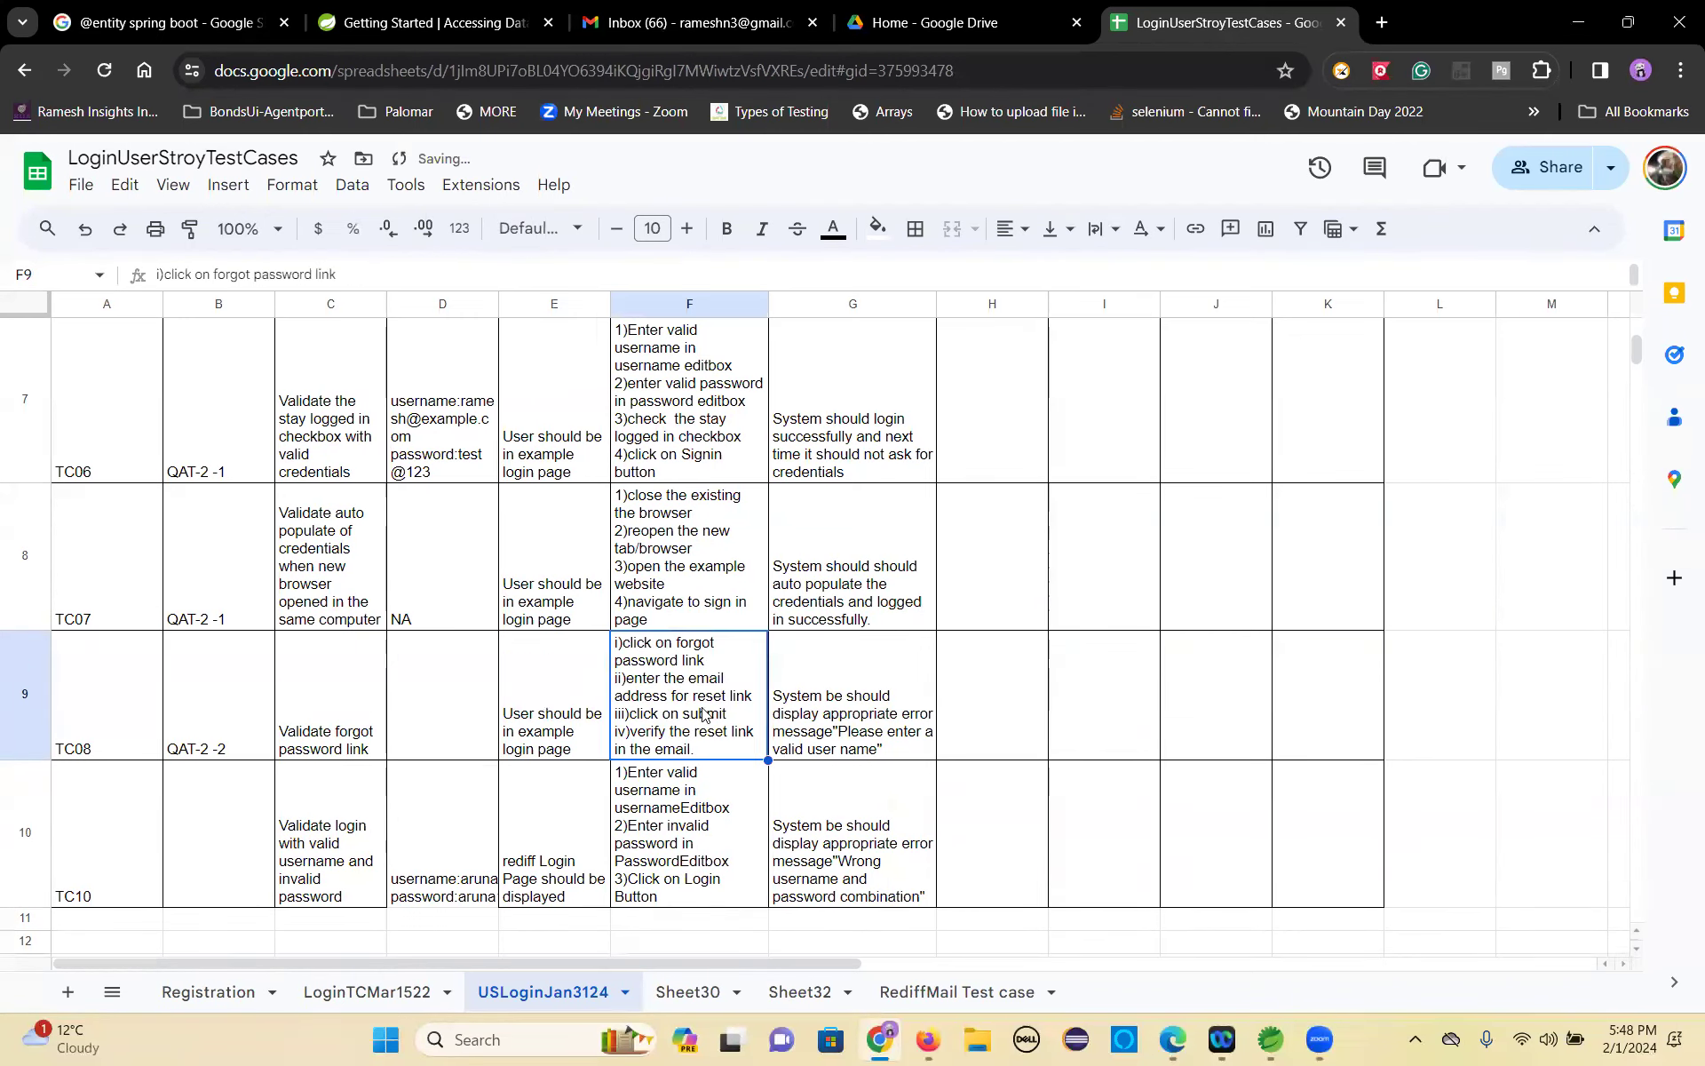
left_click(845, 726)
Set TC08's expected result to 'Forgot password page should be displayed' and 'password reset link should be available in email'
key("Delete")
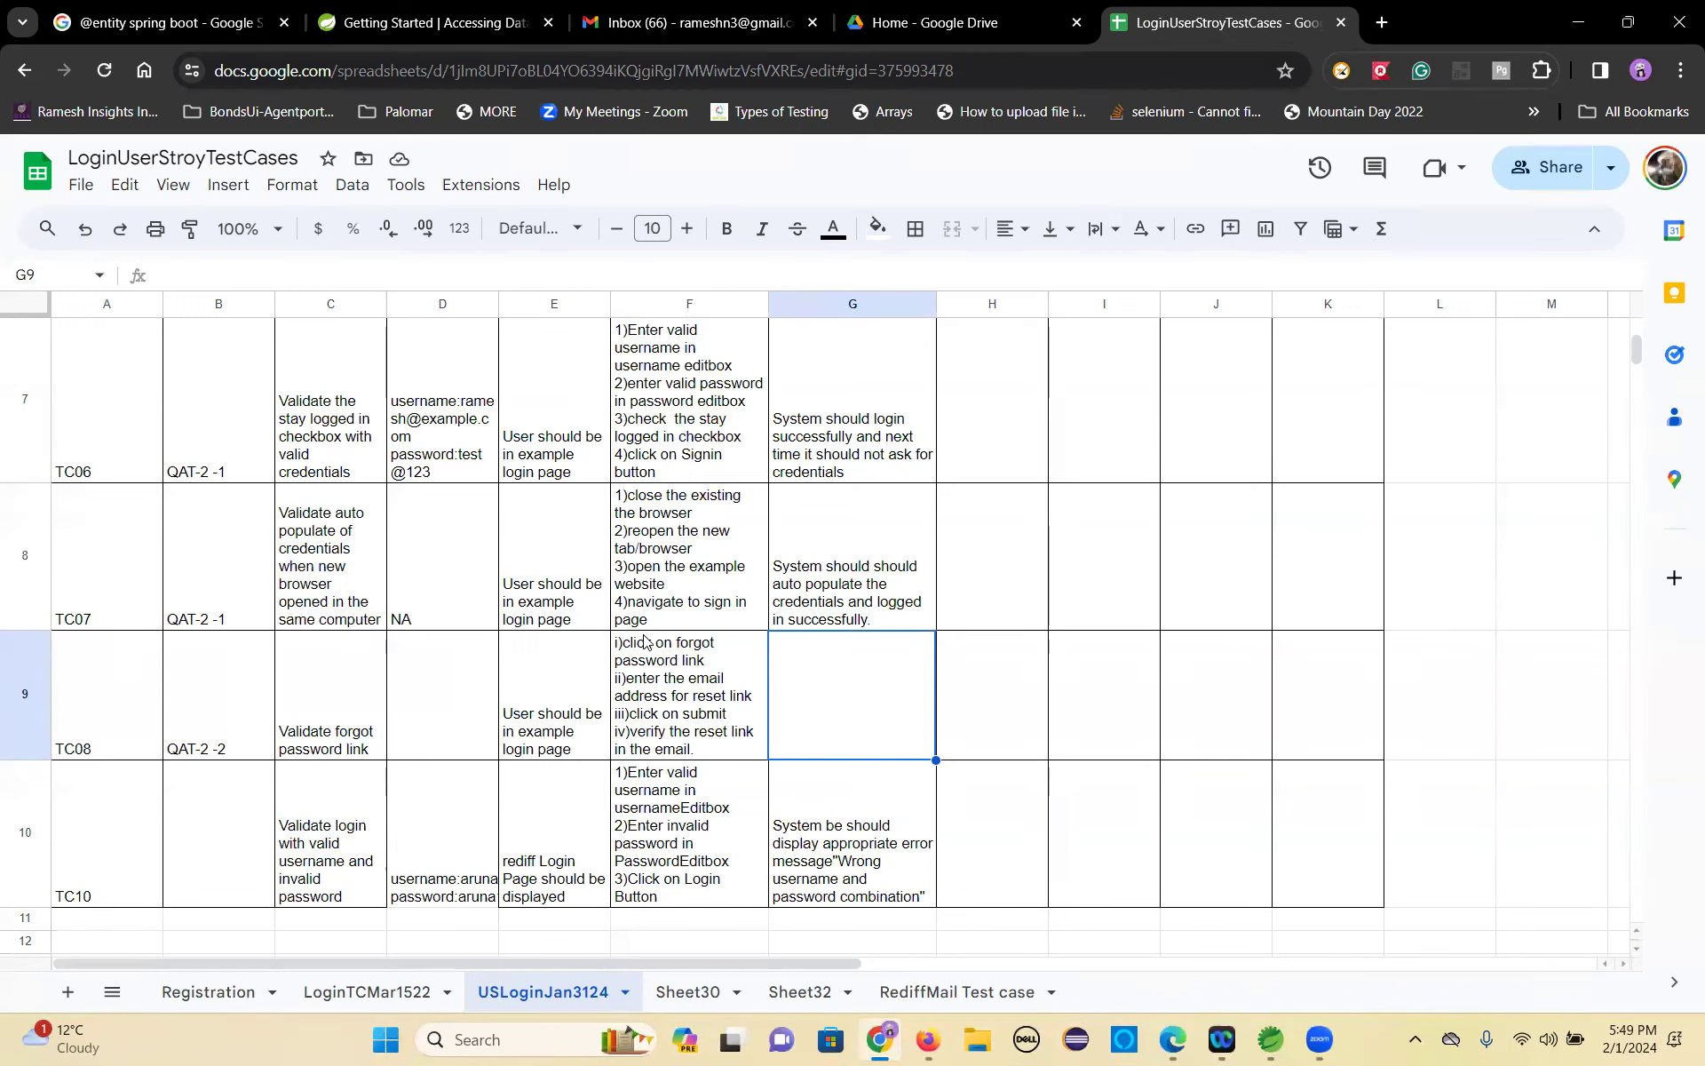
double_click(793, 668)
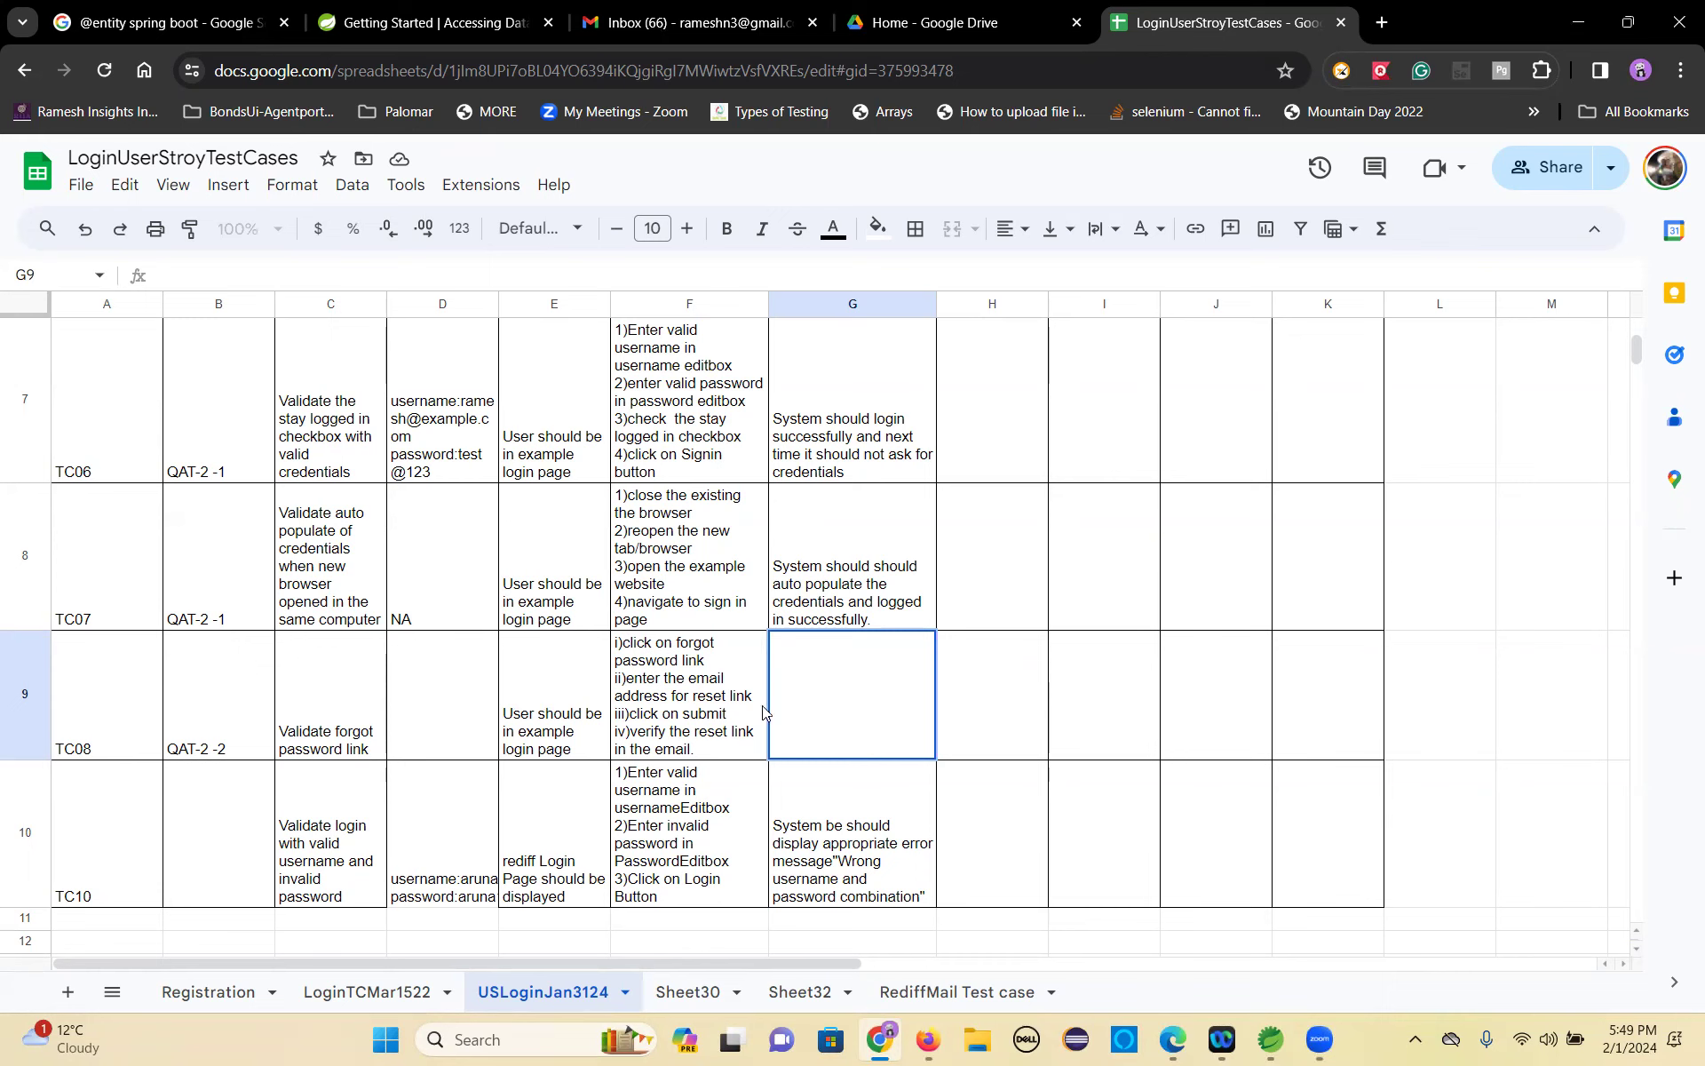
type("Forgot password page ")
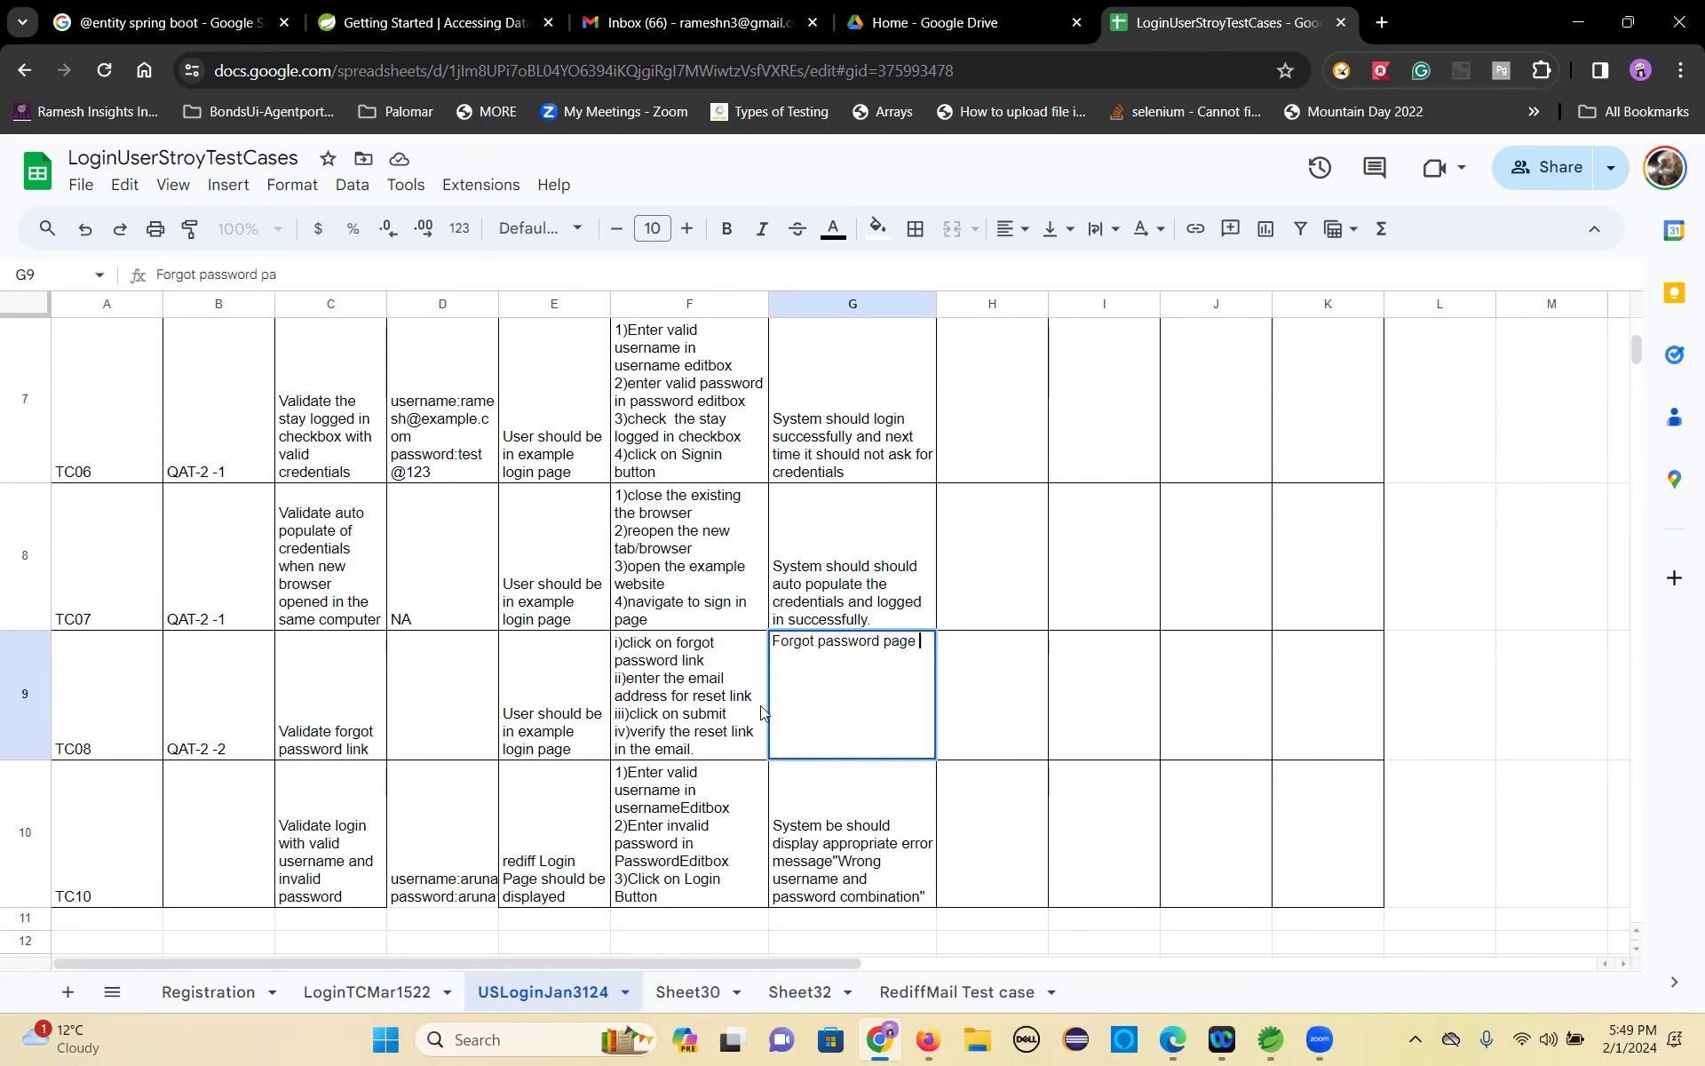
type("should be d")
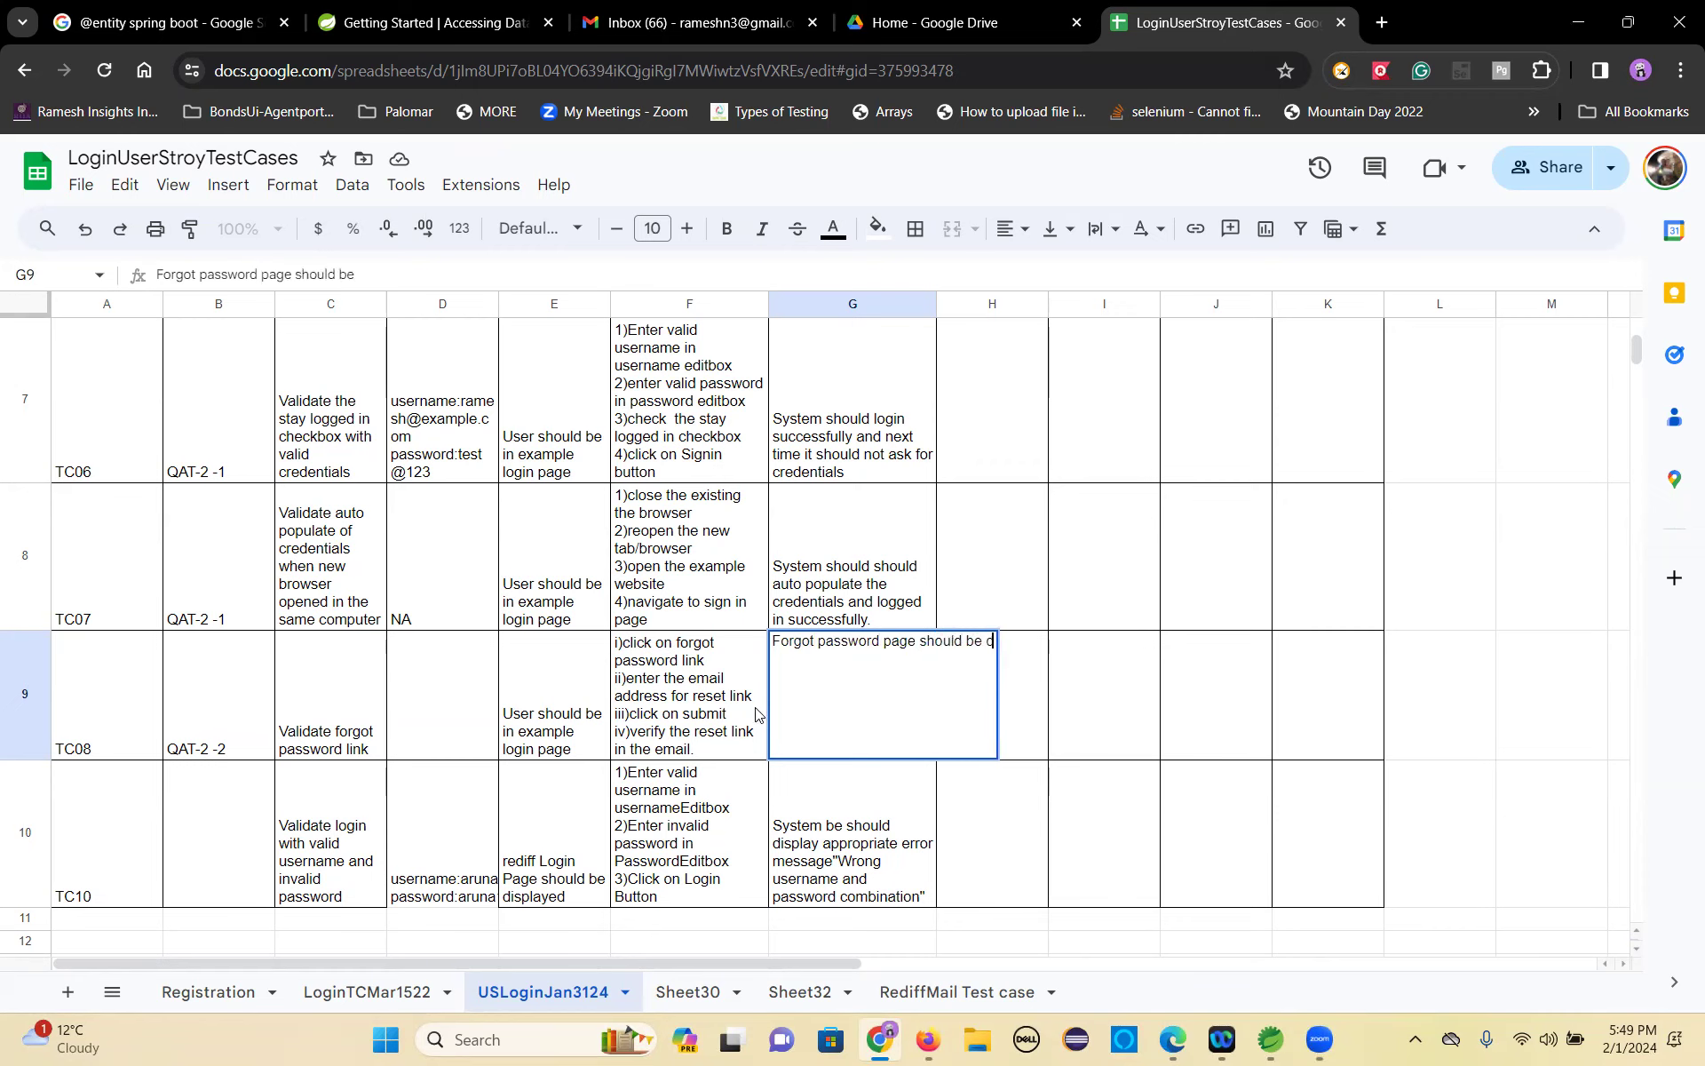
type("isplayed")
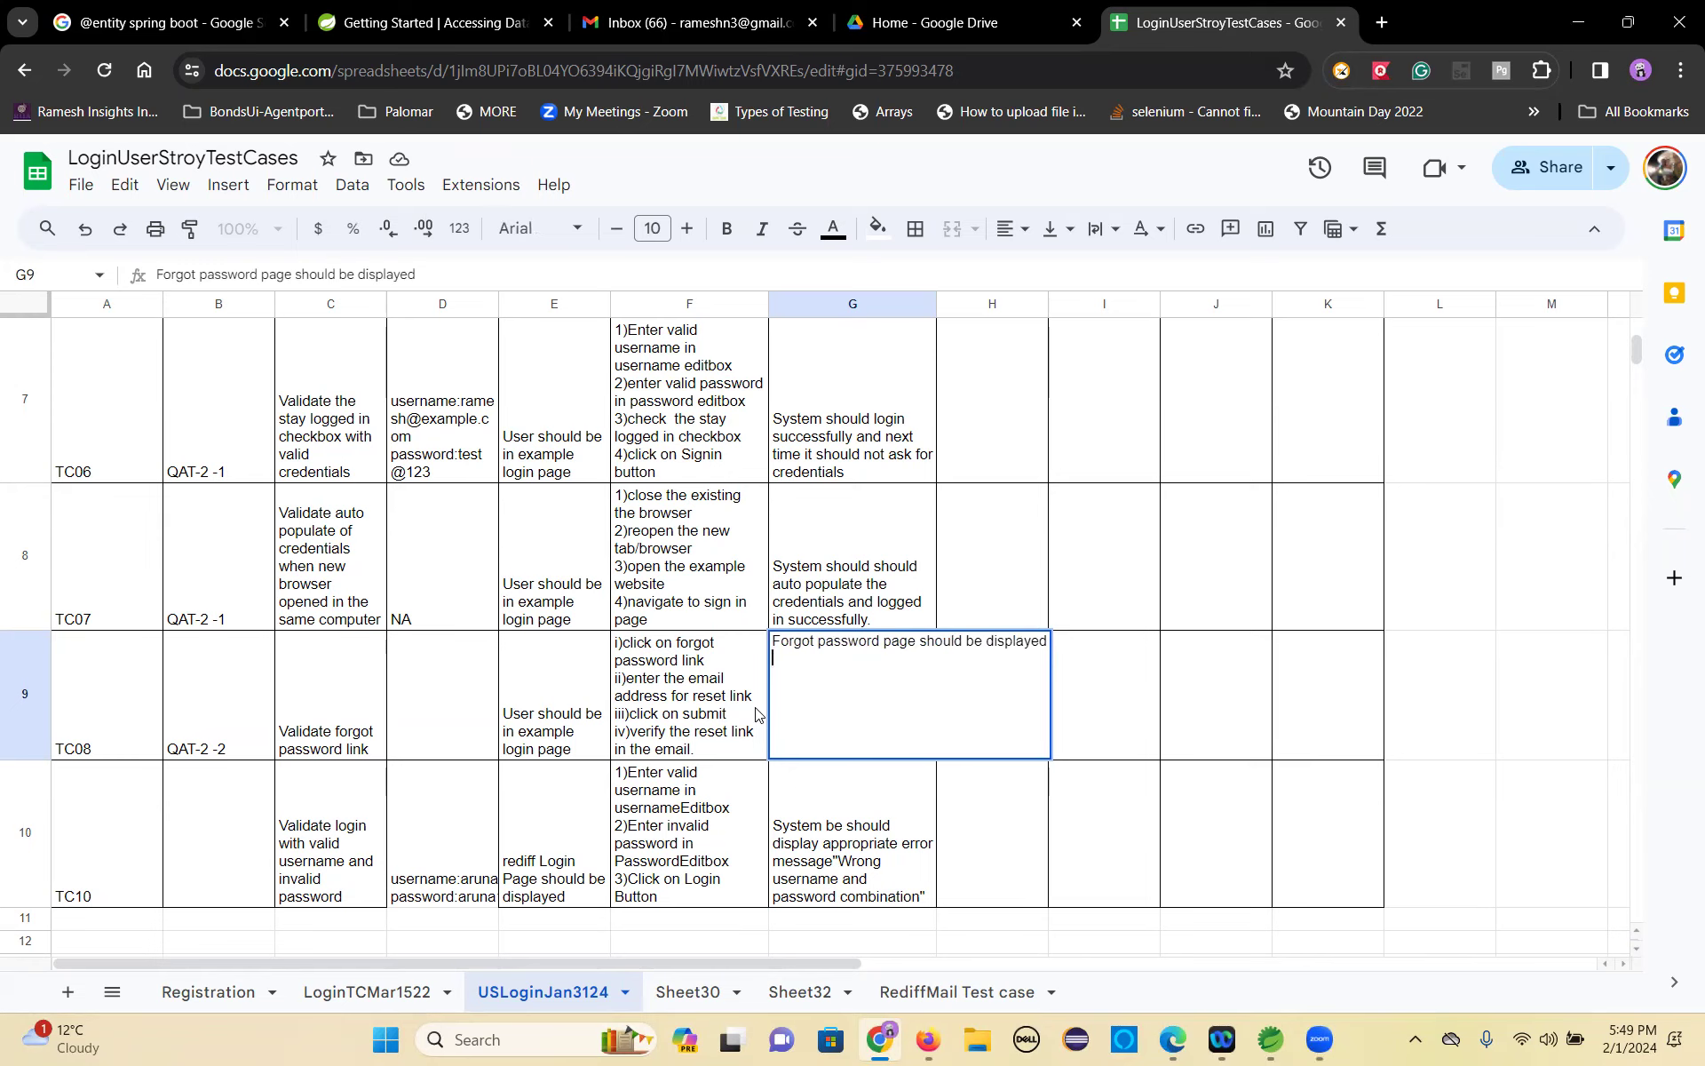
type("es")
type("t")
key("BackSpace")
key("BackSpace")
key("BackSpace")
key("BackSpace")
type("password reset link should ")
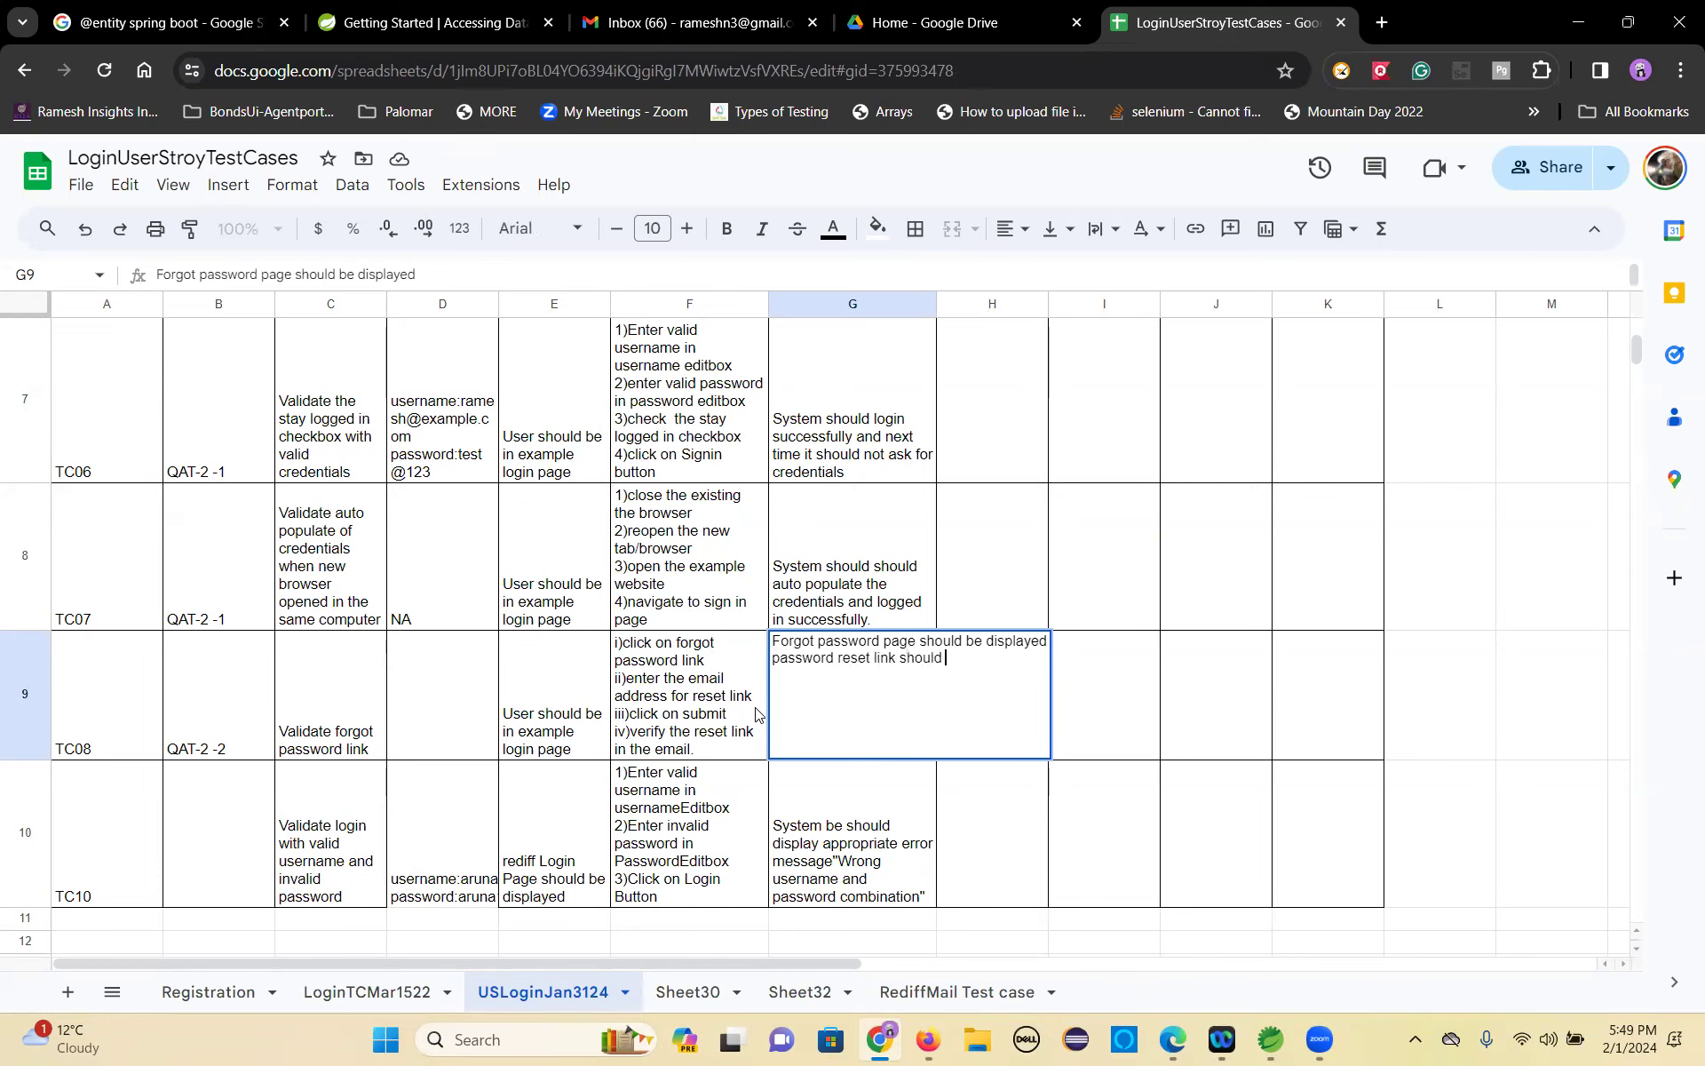
type("be available in email")
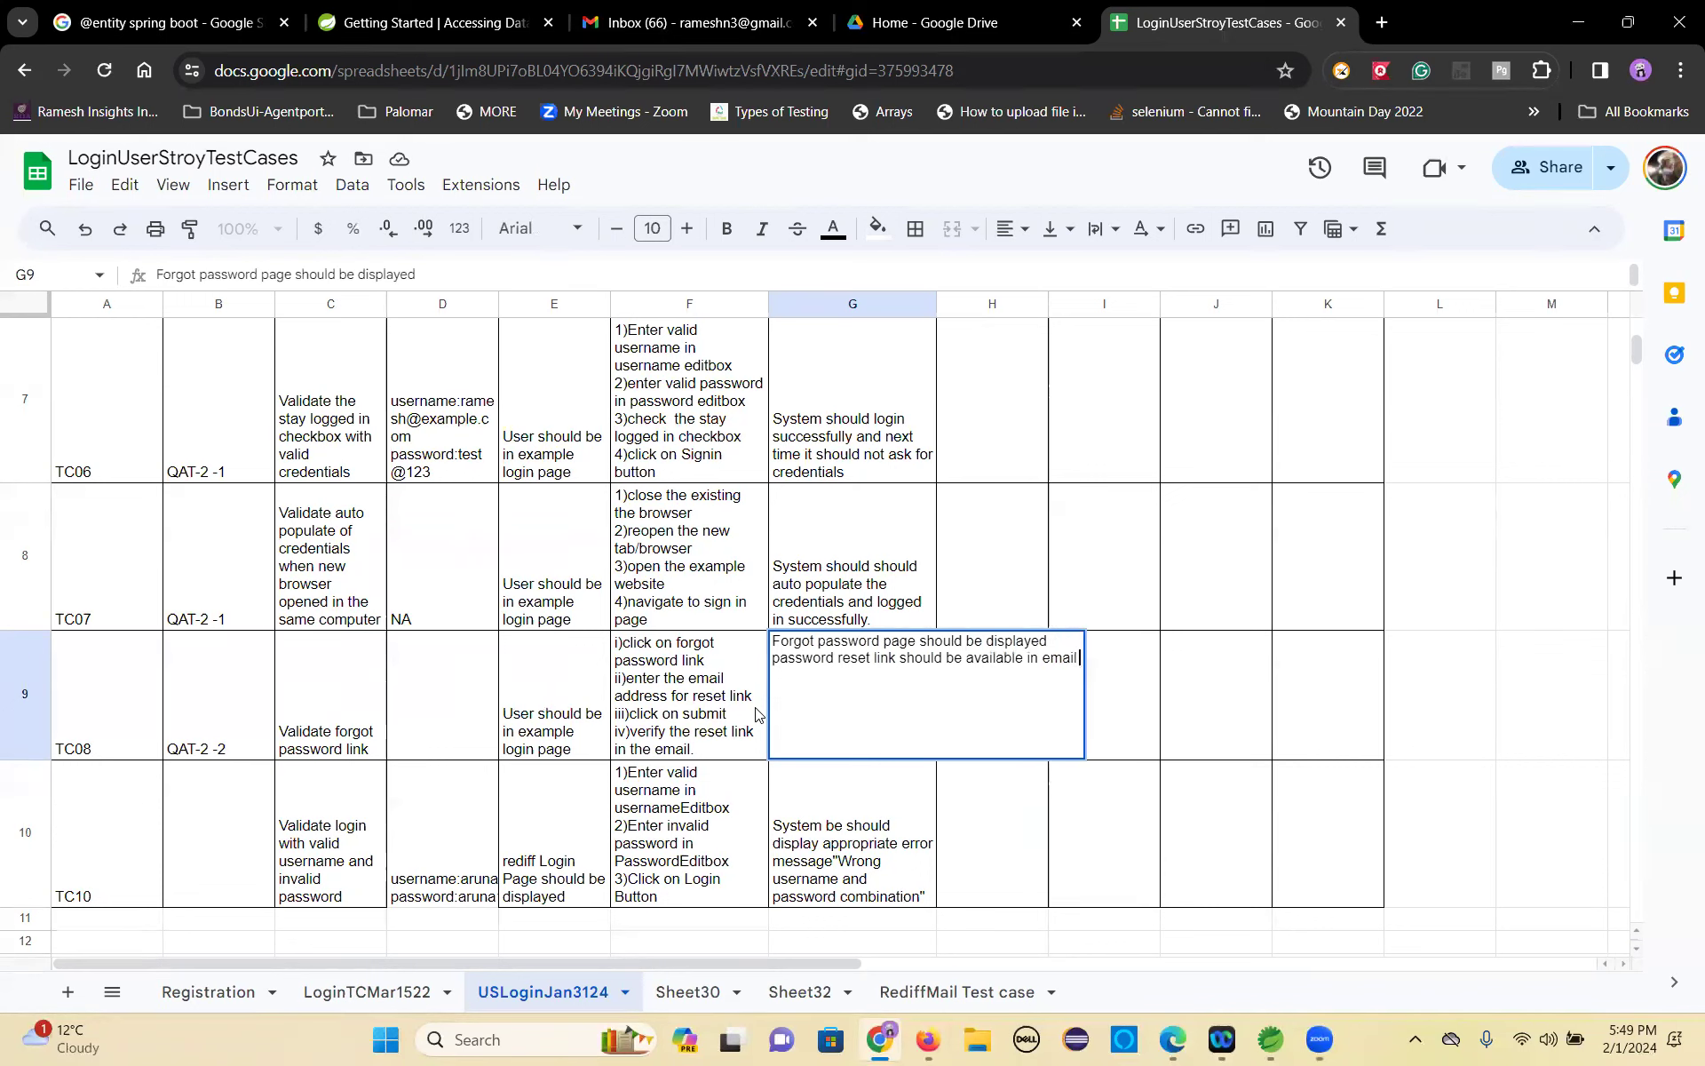
type(" inbox")
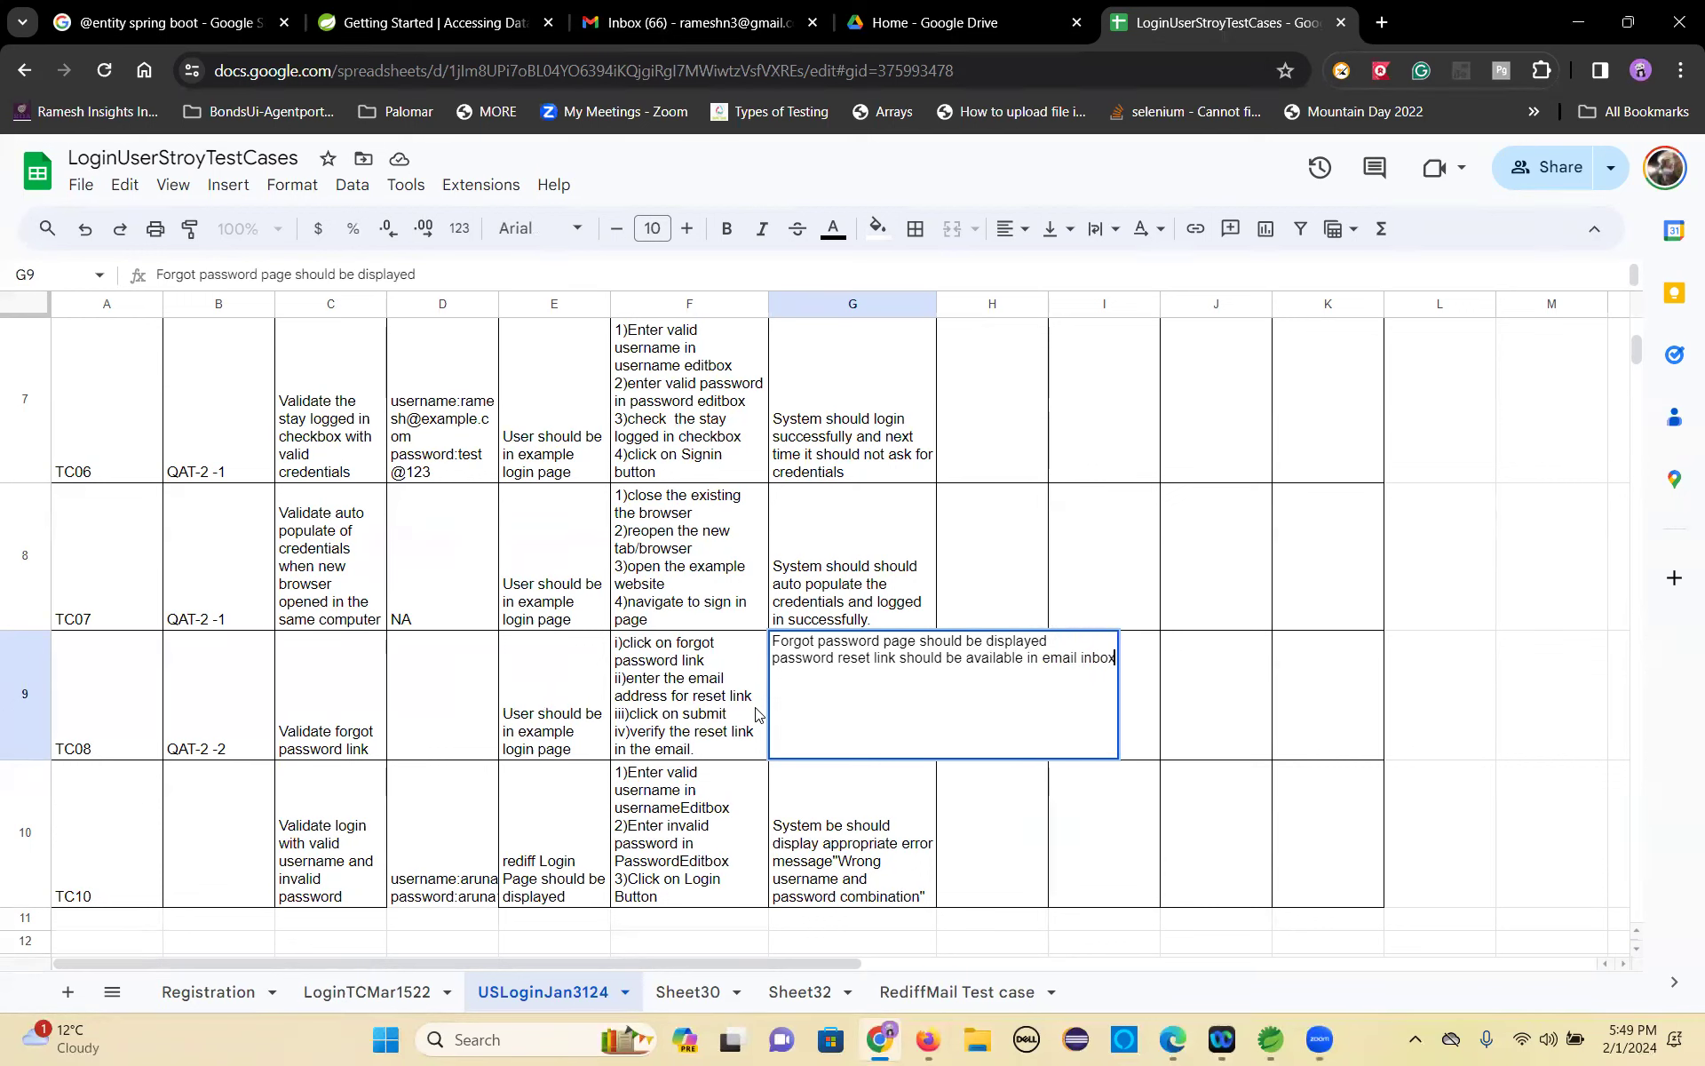
key("BackSpace")
key("BackSpace")
key("BackSpace")
key("BackSpace")
key("BackSpace")
key("BackSpace")
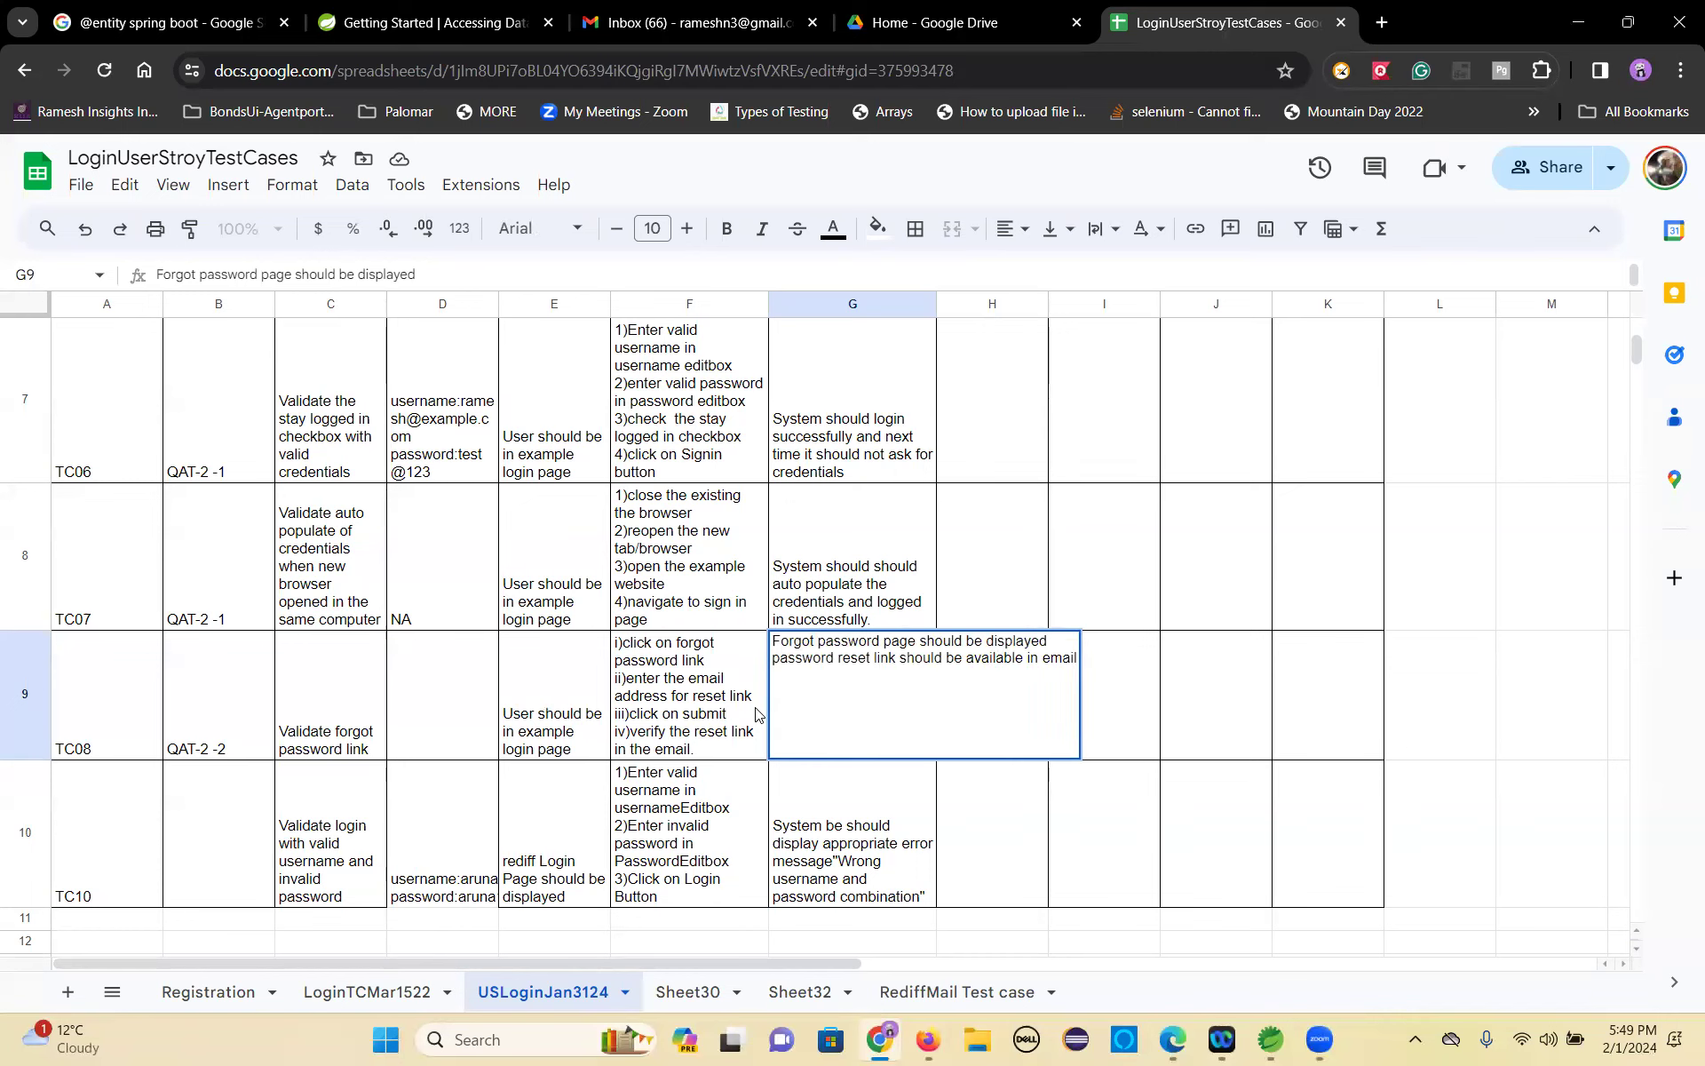
left_click(746, 715)
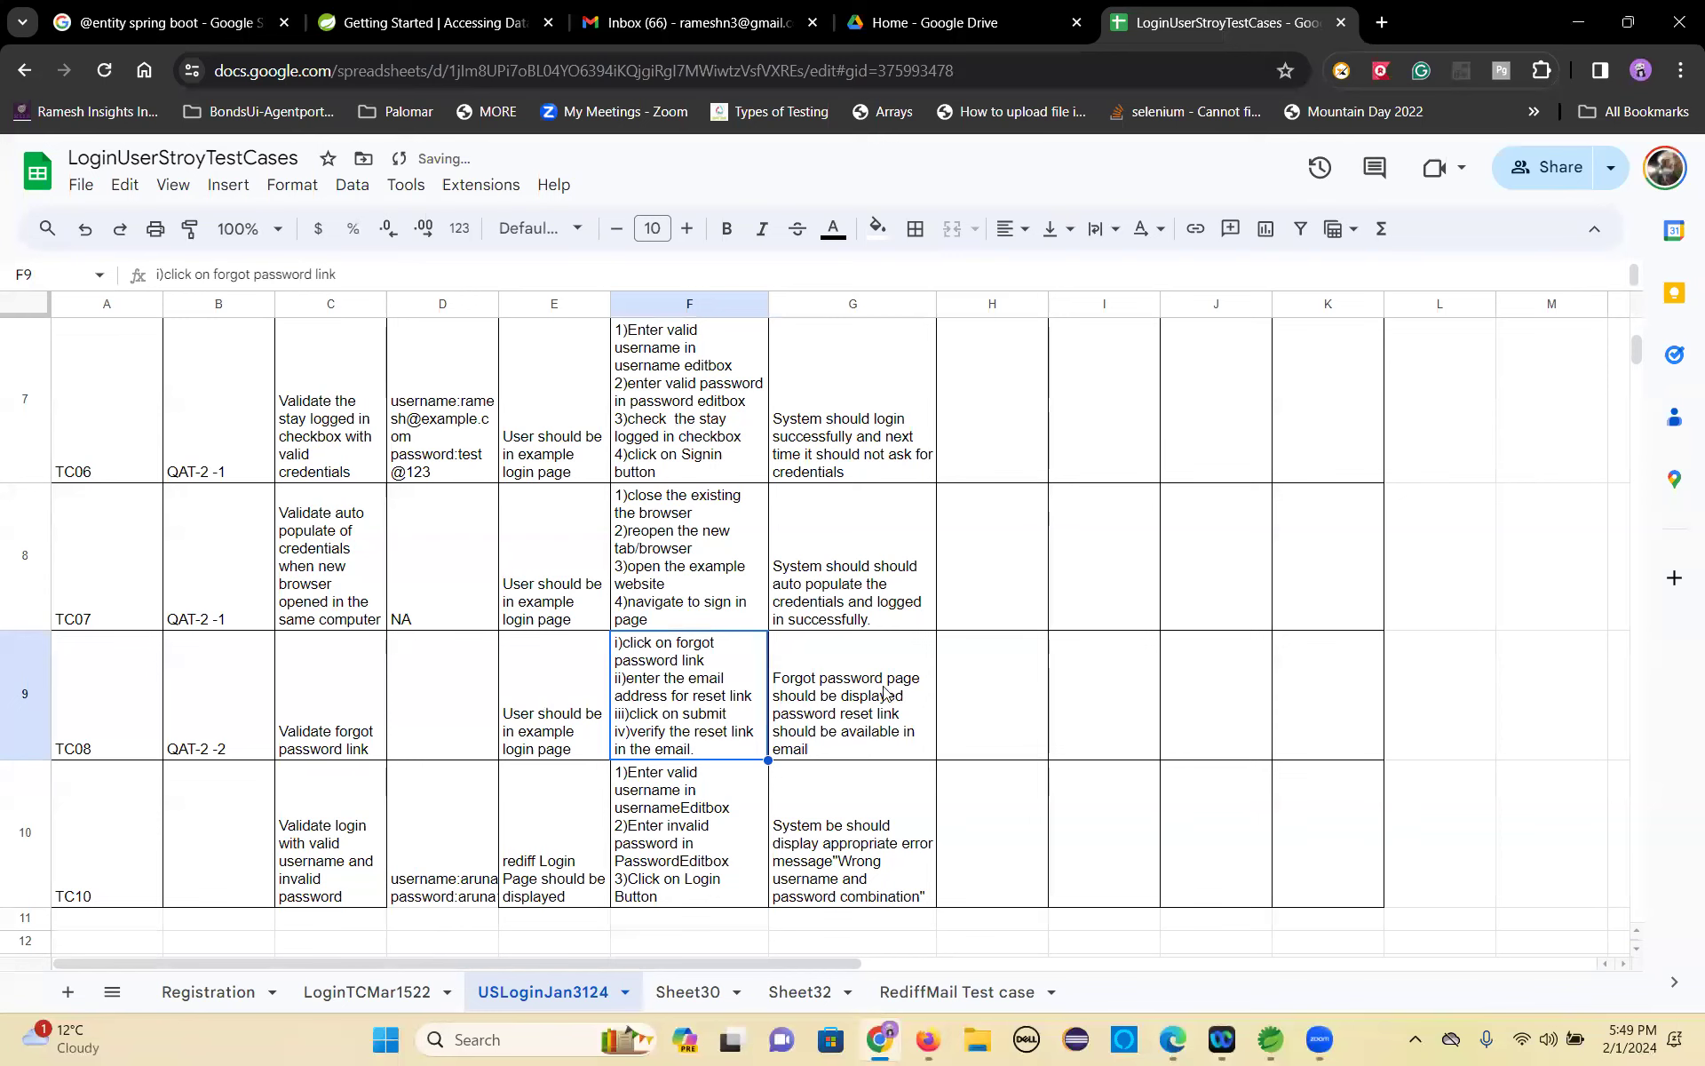
Renumber row 10 as TC09 with story reference QAT-2-2
left_click(75, 832)
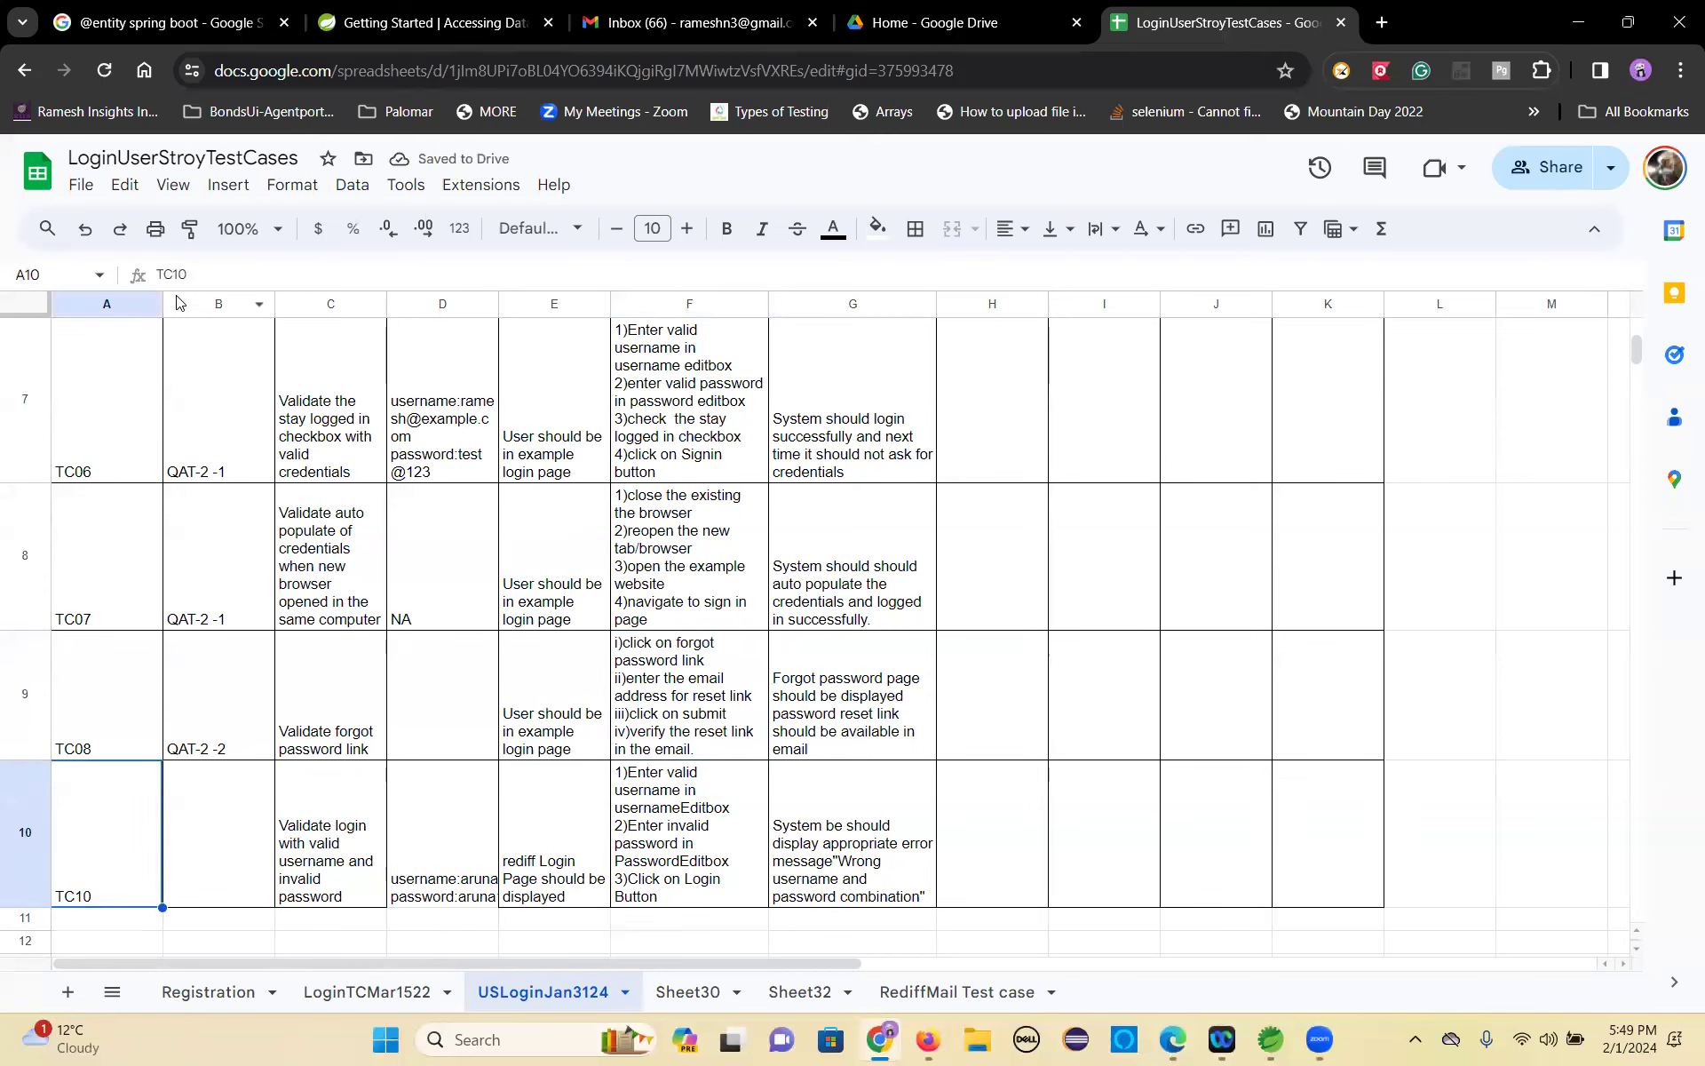
left_click_drag(172, 274, 187, 273)
type("09")
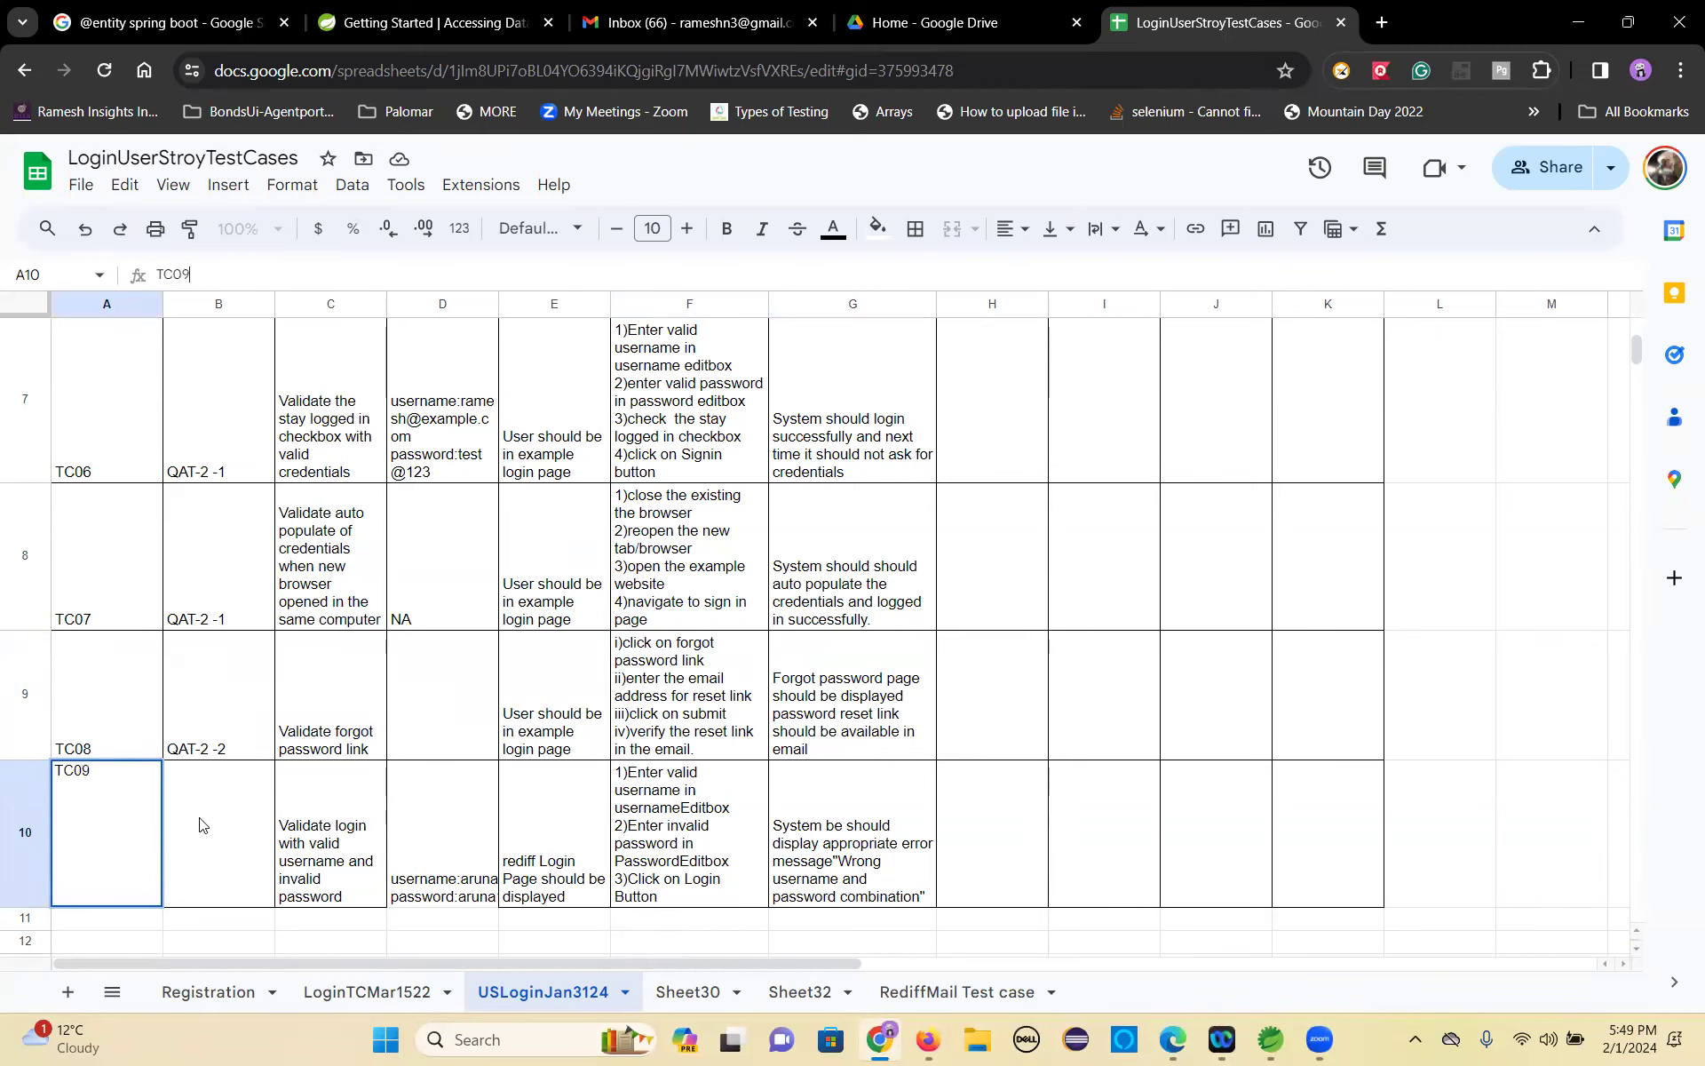
left_click(200, 825)
type("QAT")
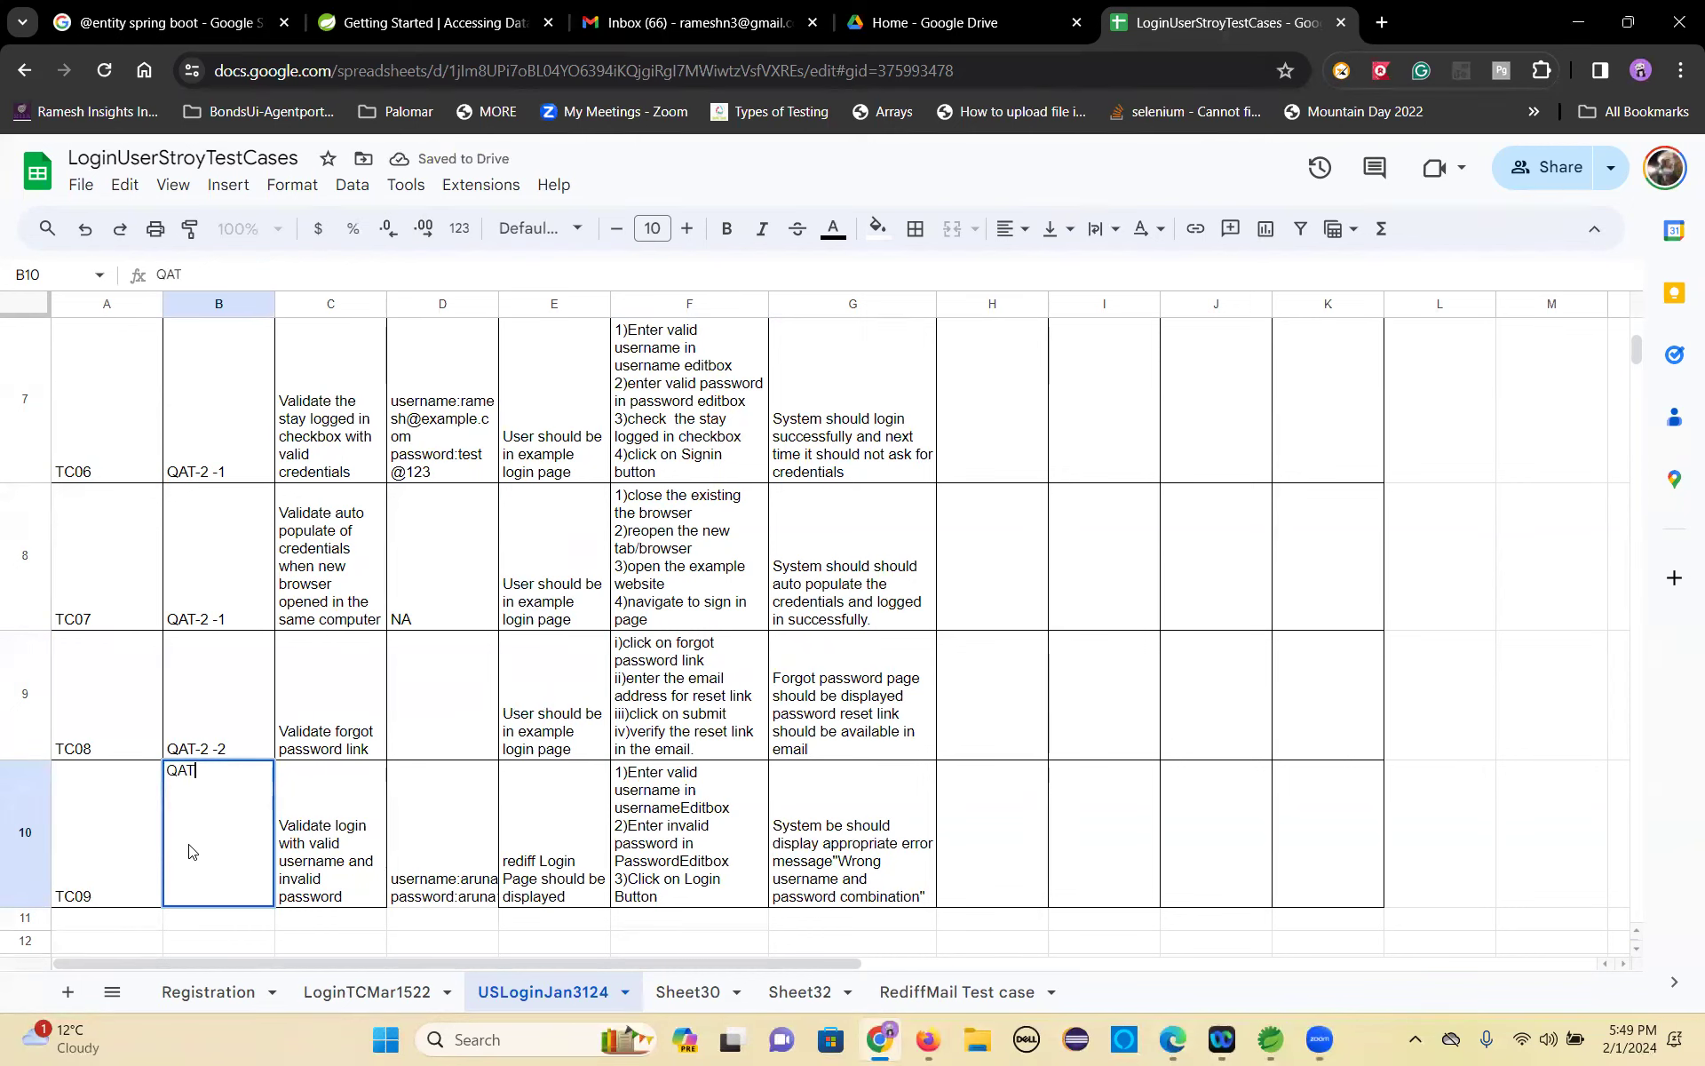
type("-2-2")
Retitle TC09 to validate the reset password link in email
left_click(337, 887)
left_click_drag(334, 770, 563, 788)
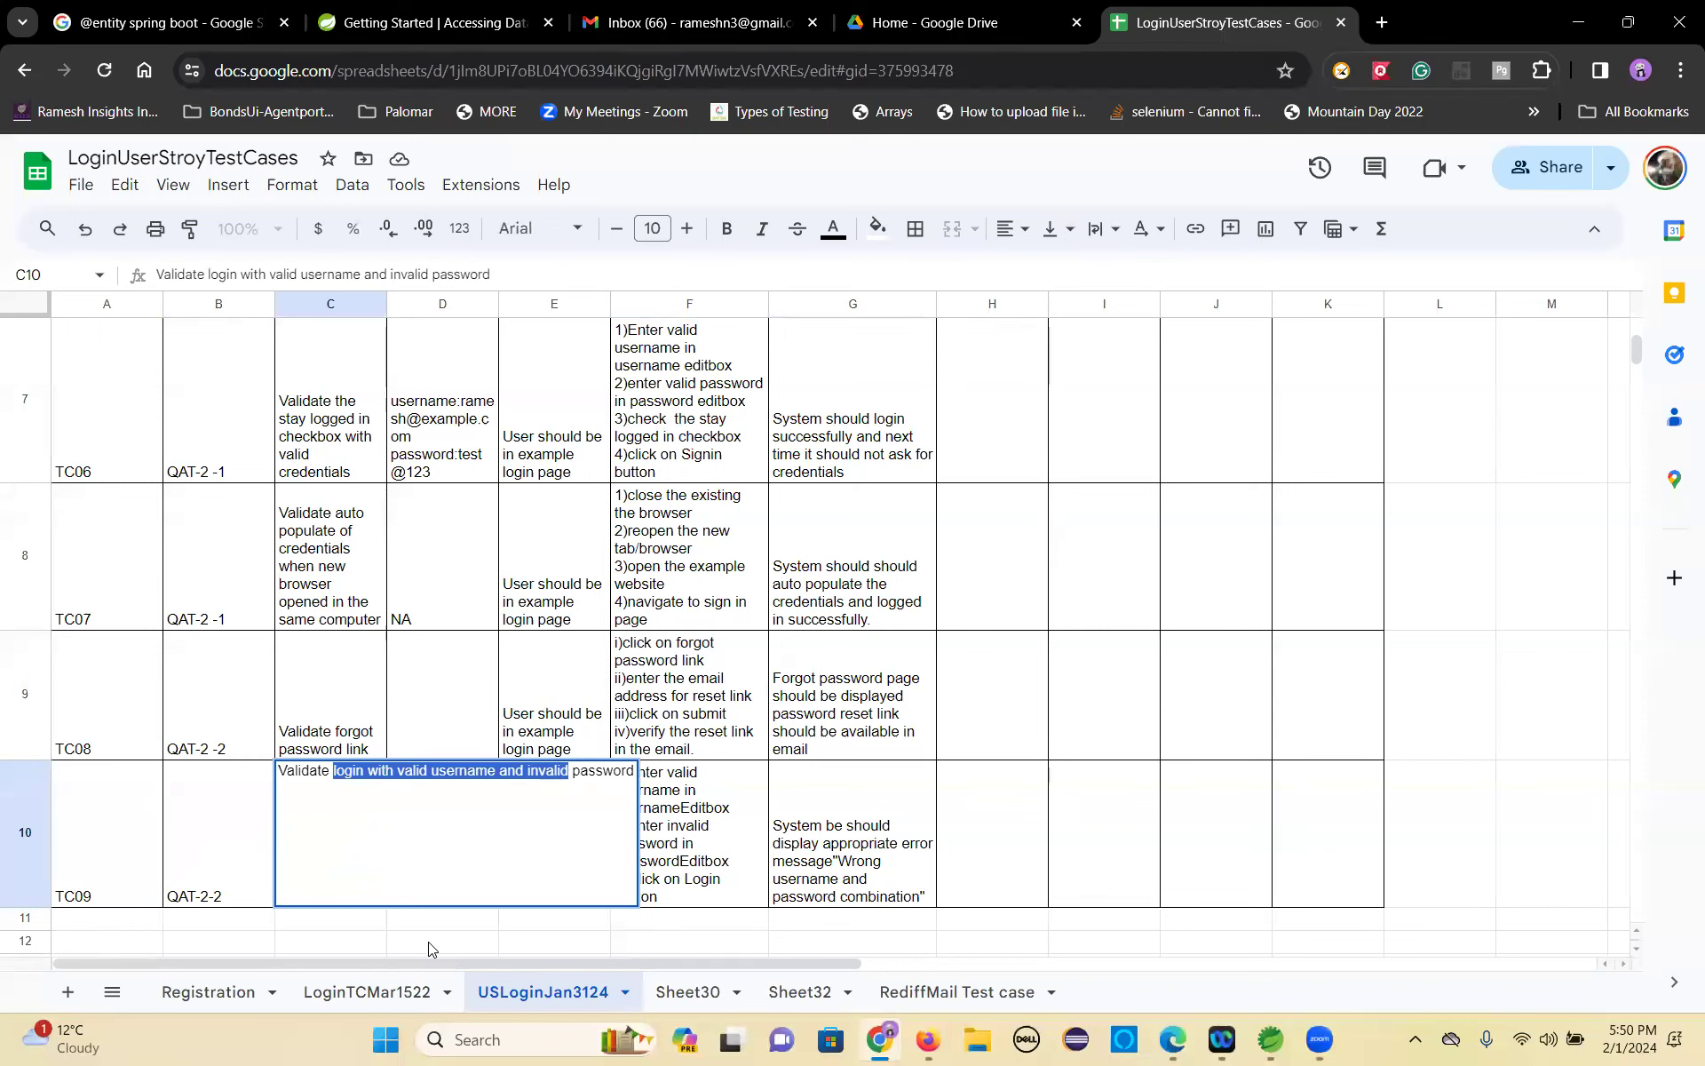
type("reset ")
type("password")
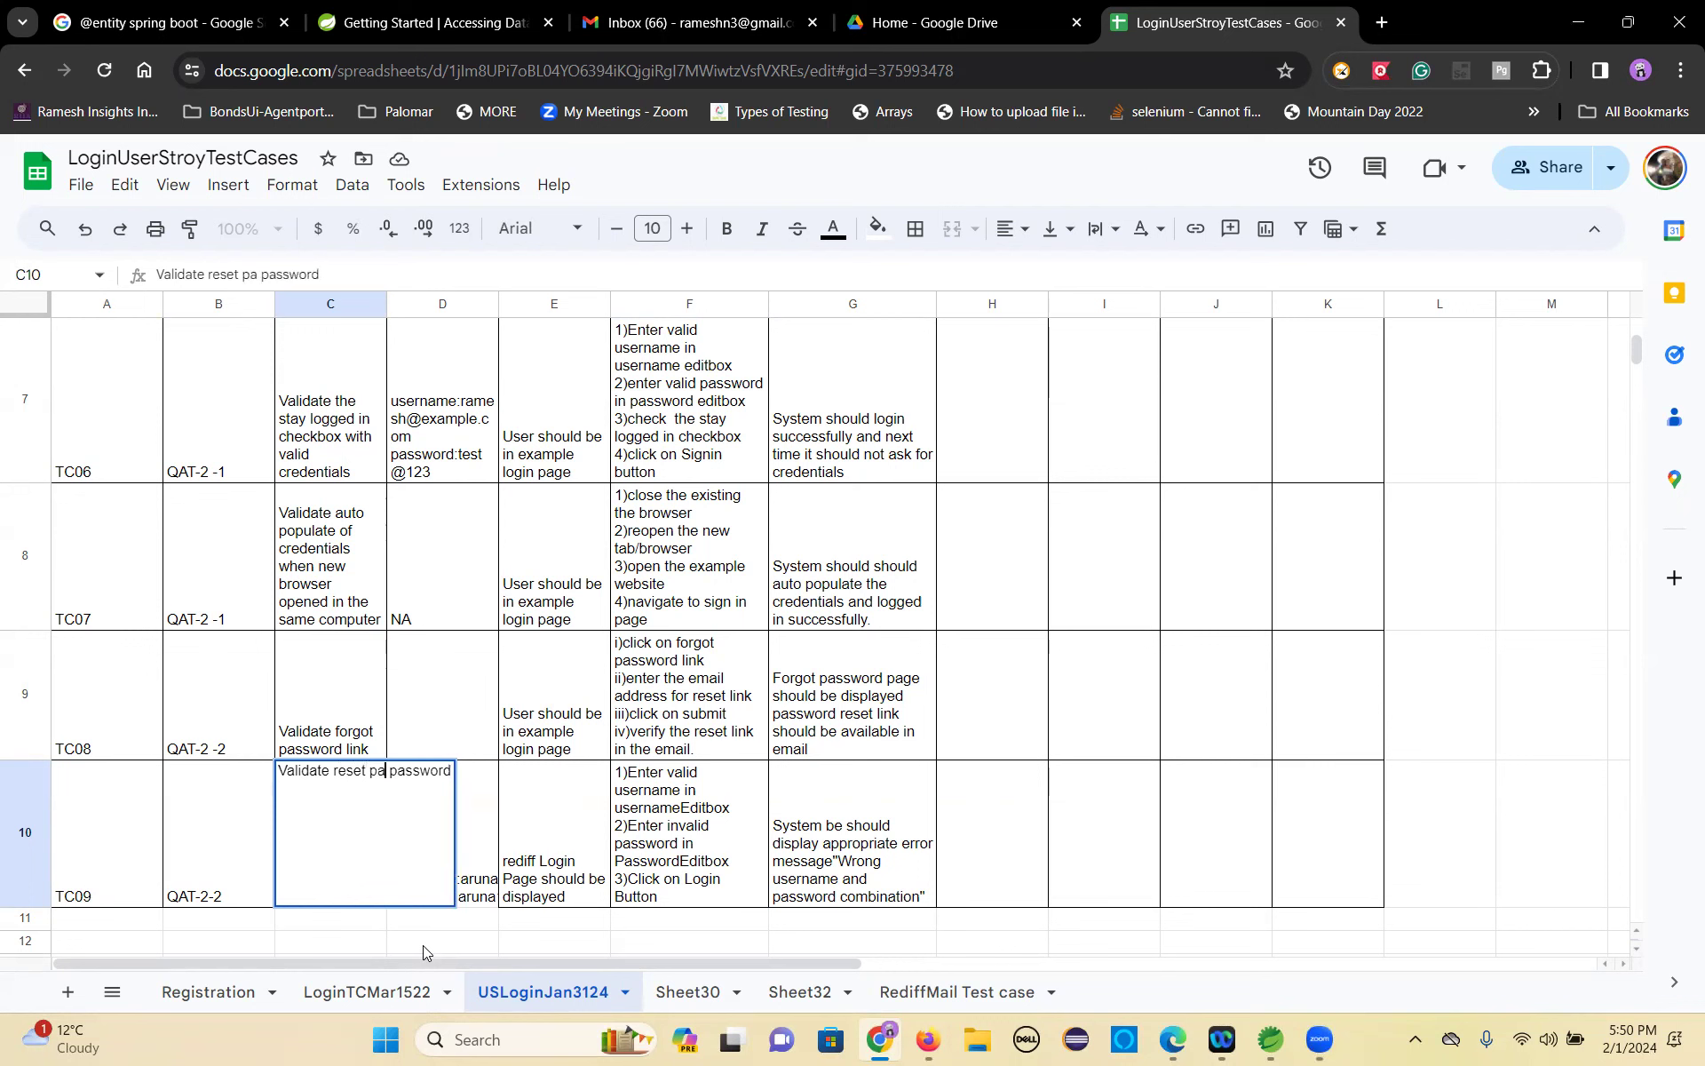
type(" link in e")
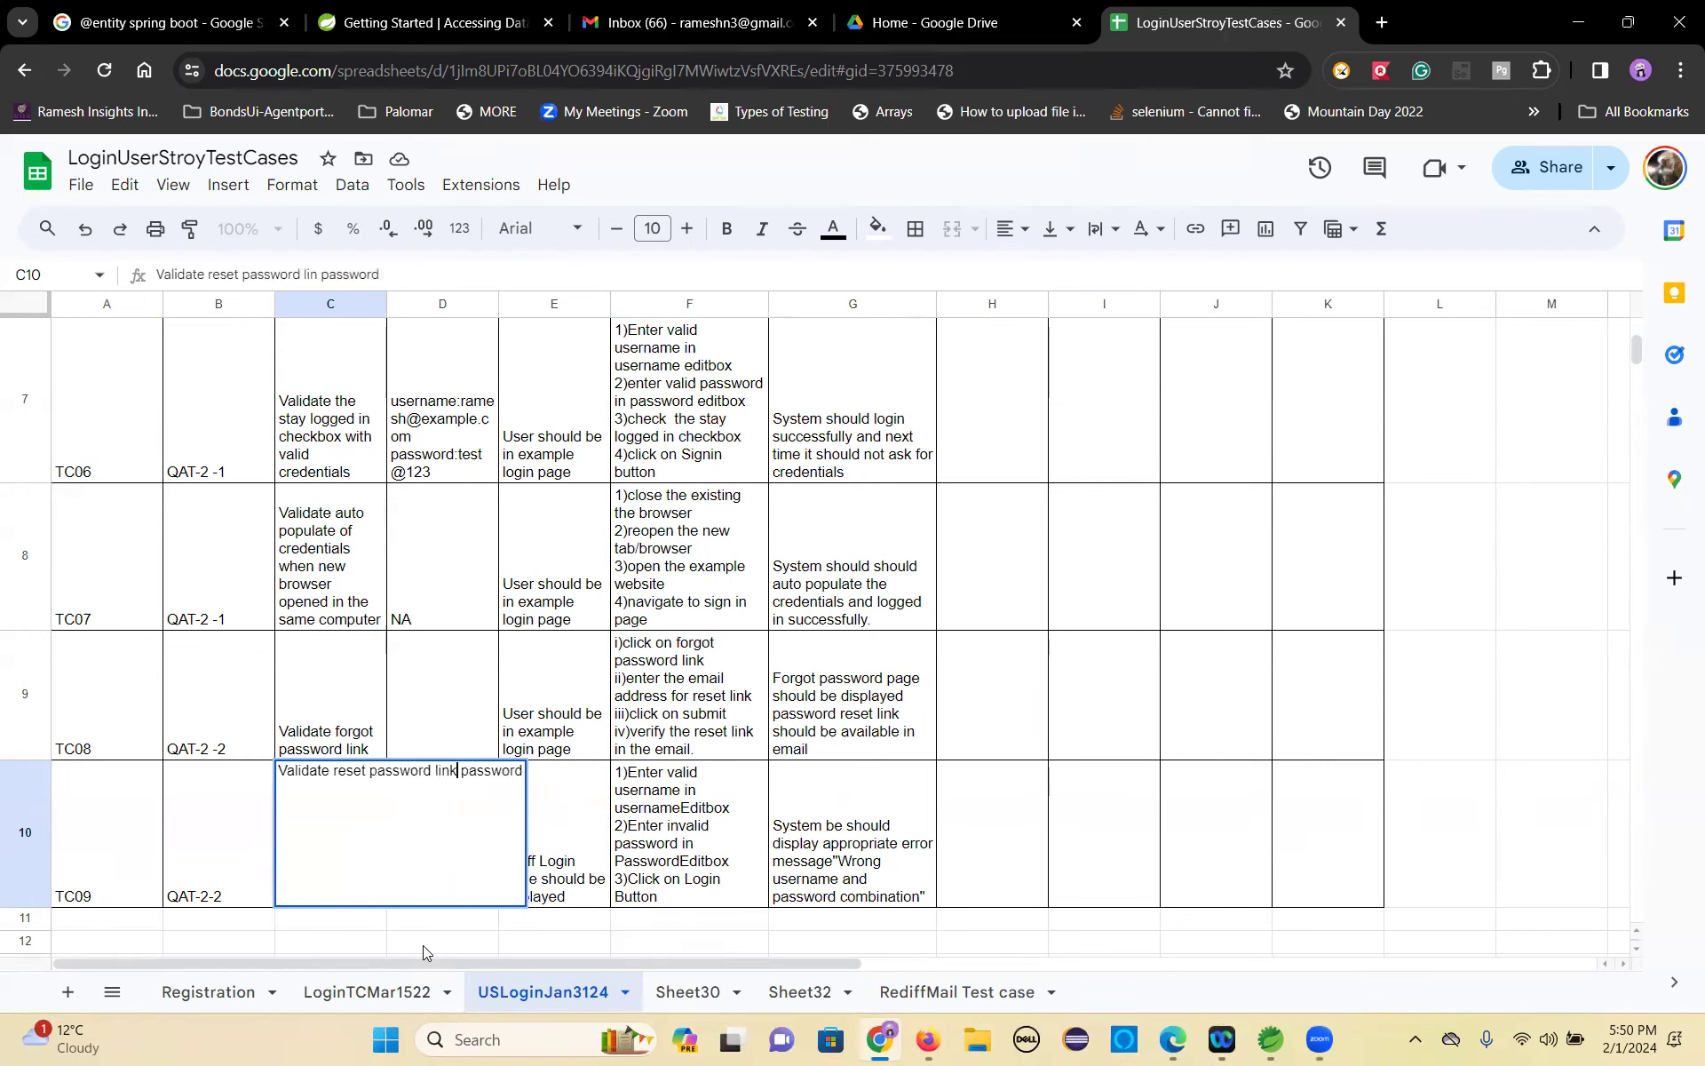
type("mail")
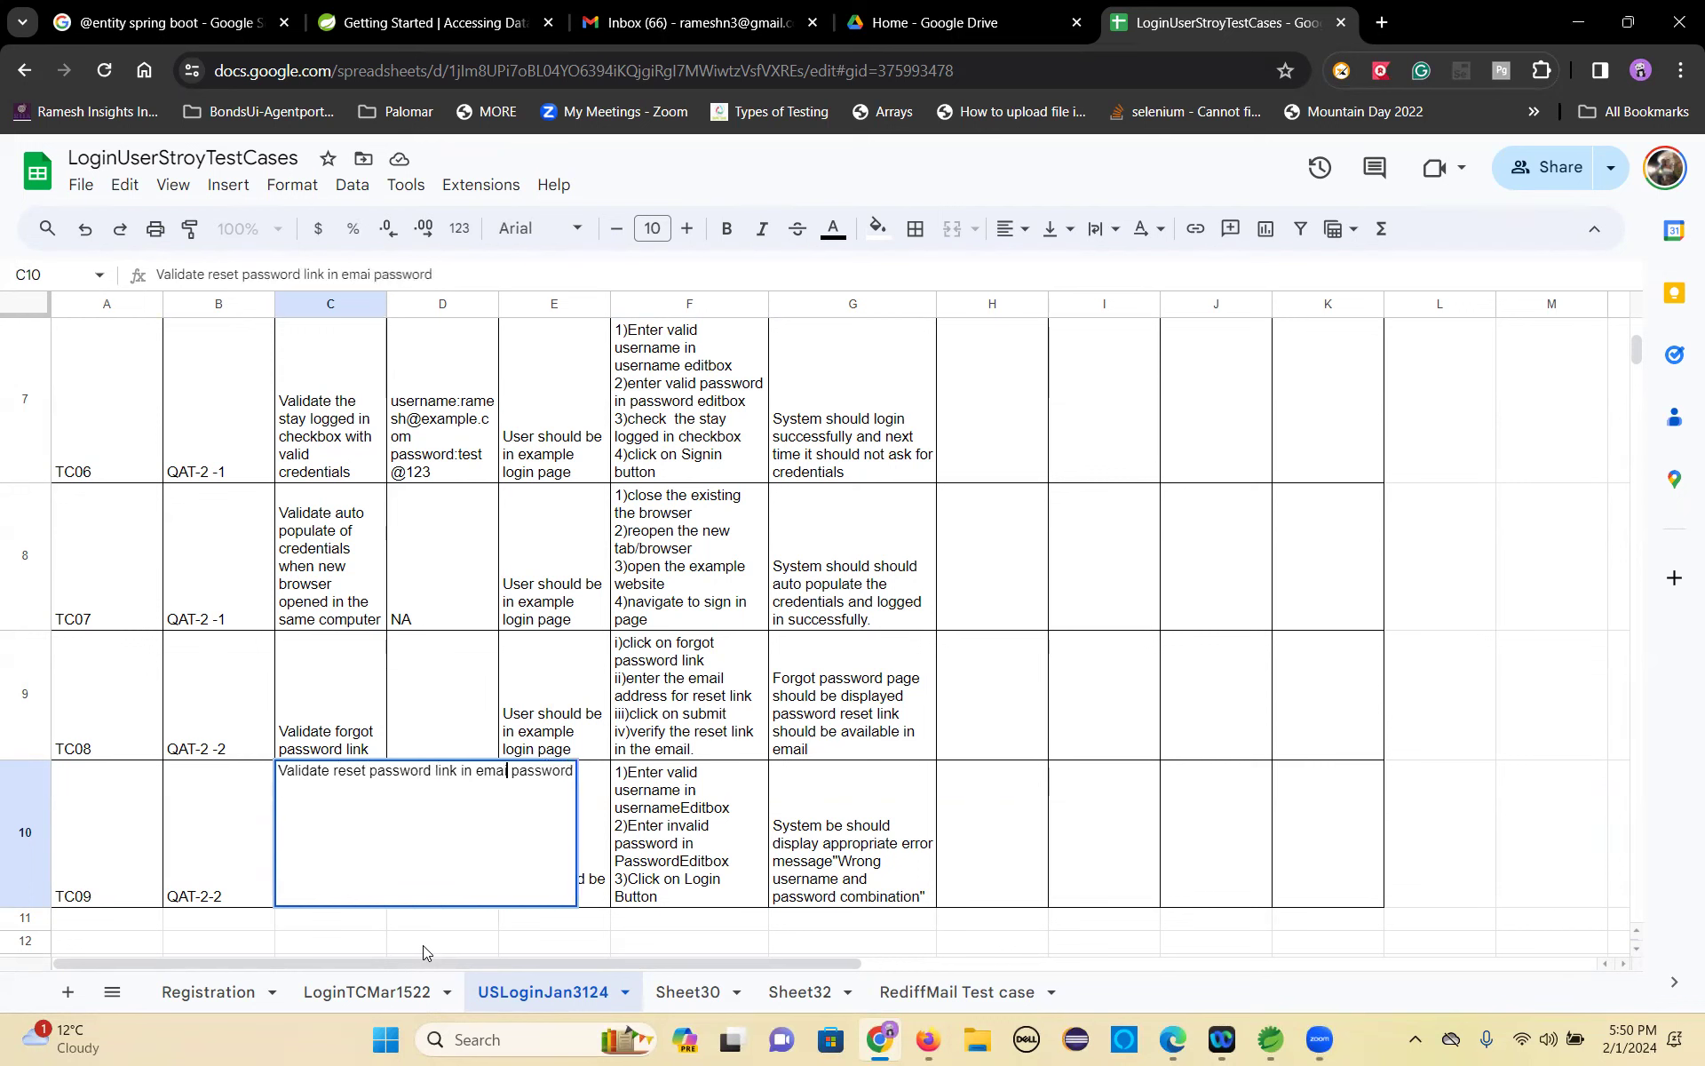
key("shift+Right")
key("shift+Right")
key("shift+Right")
key("shift+Right")
key("shift+Right")
key("shift+Right")
key("shift+Right")
key("shift+Right")
key("shift+Right")
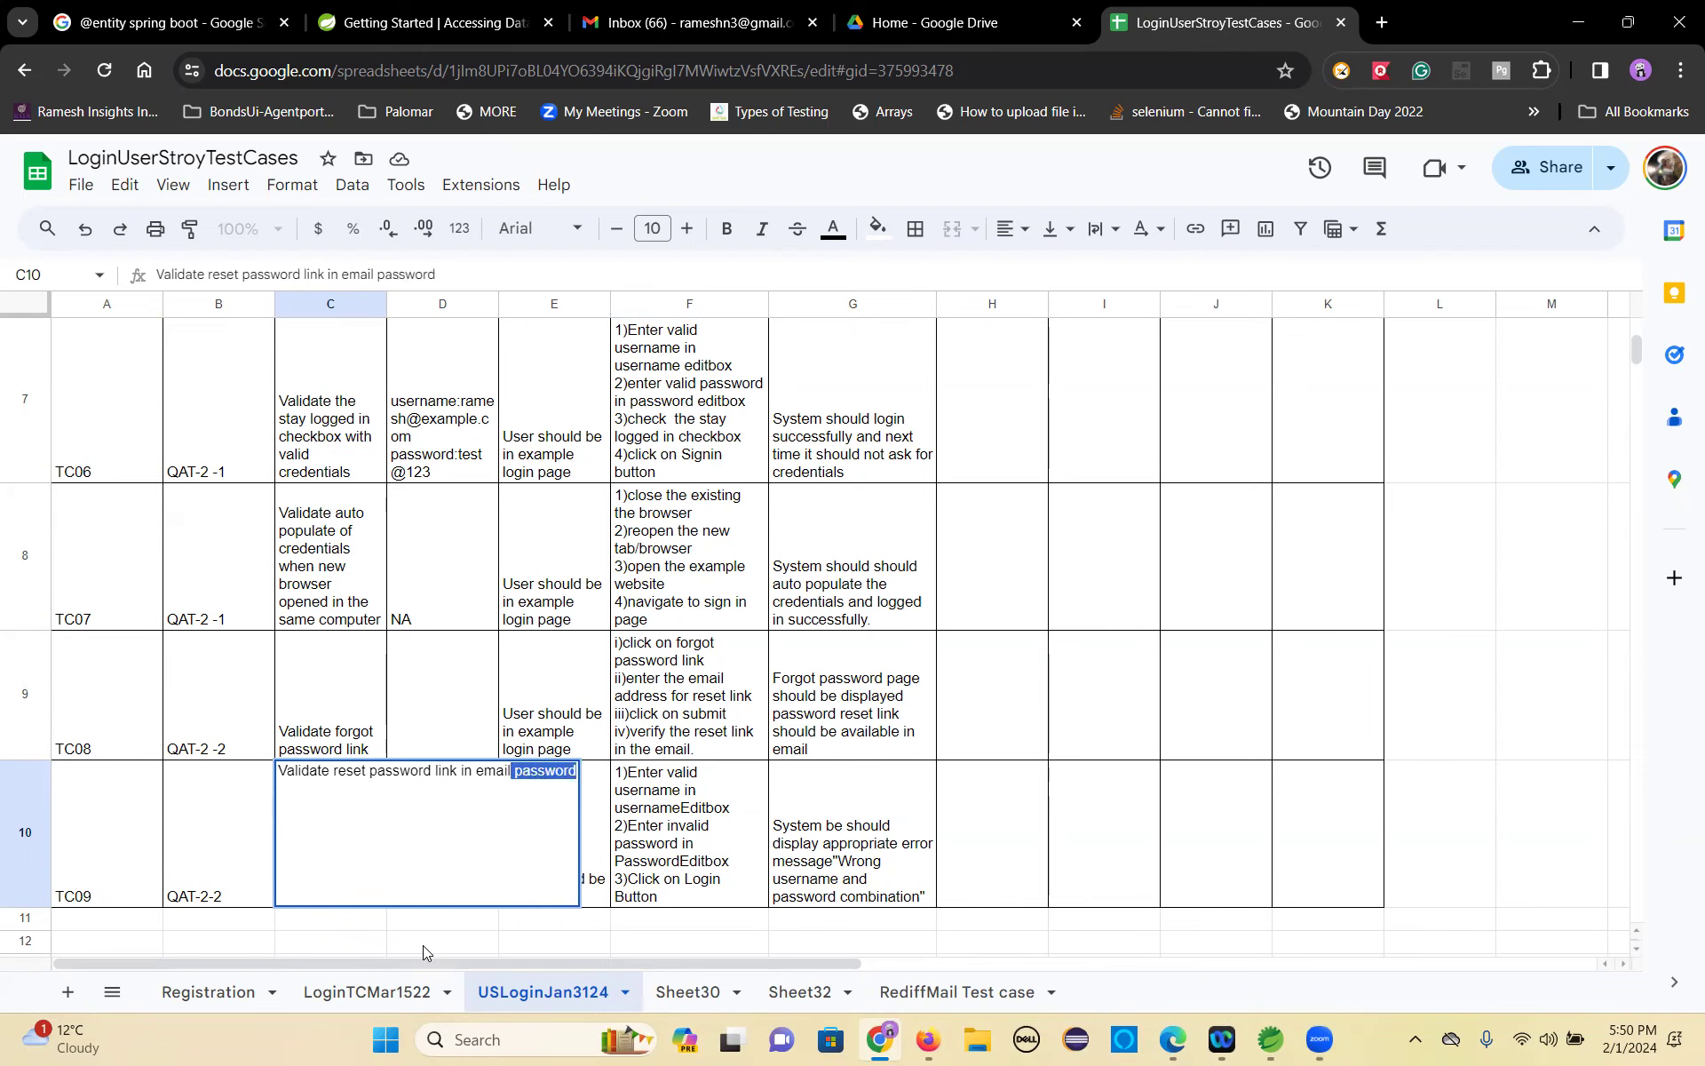
key("Return")
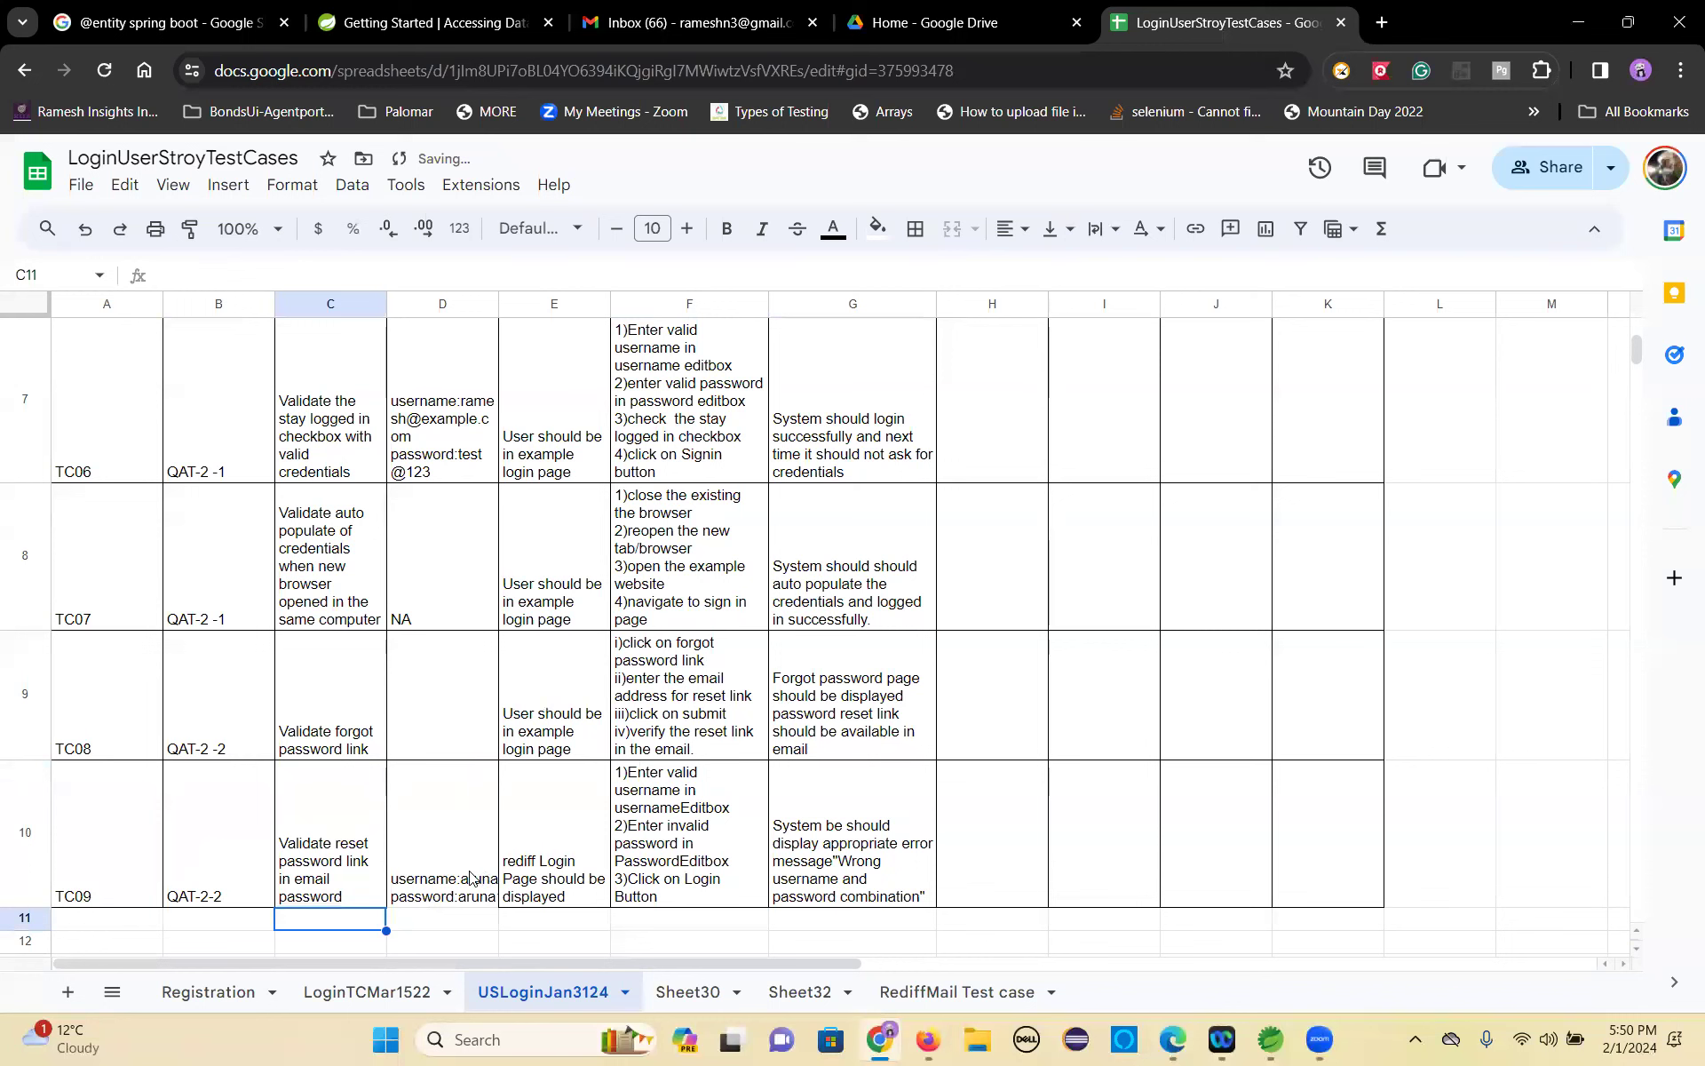
Clear TC09's test data and set column E to 'user should be in email inbox page'
left_click(469, 877)
key("Delete")
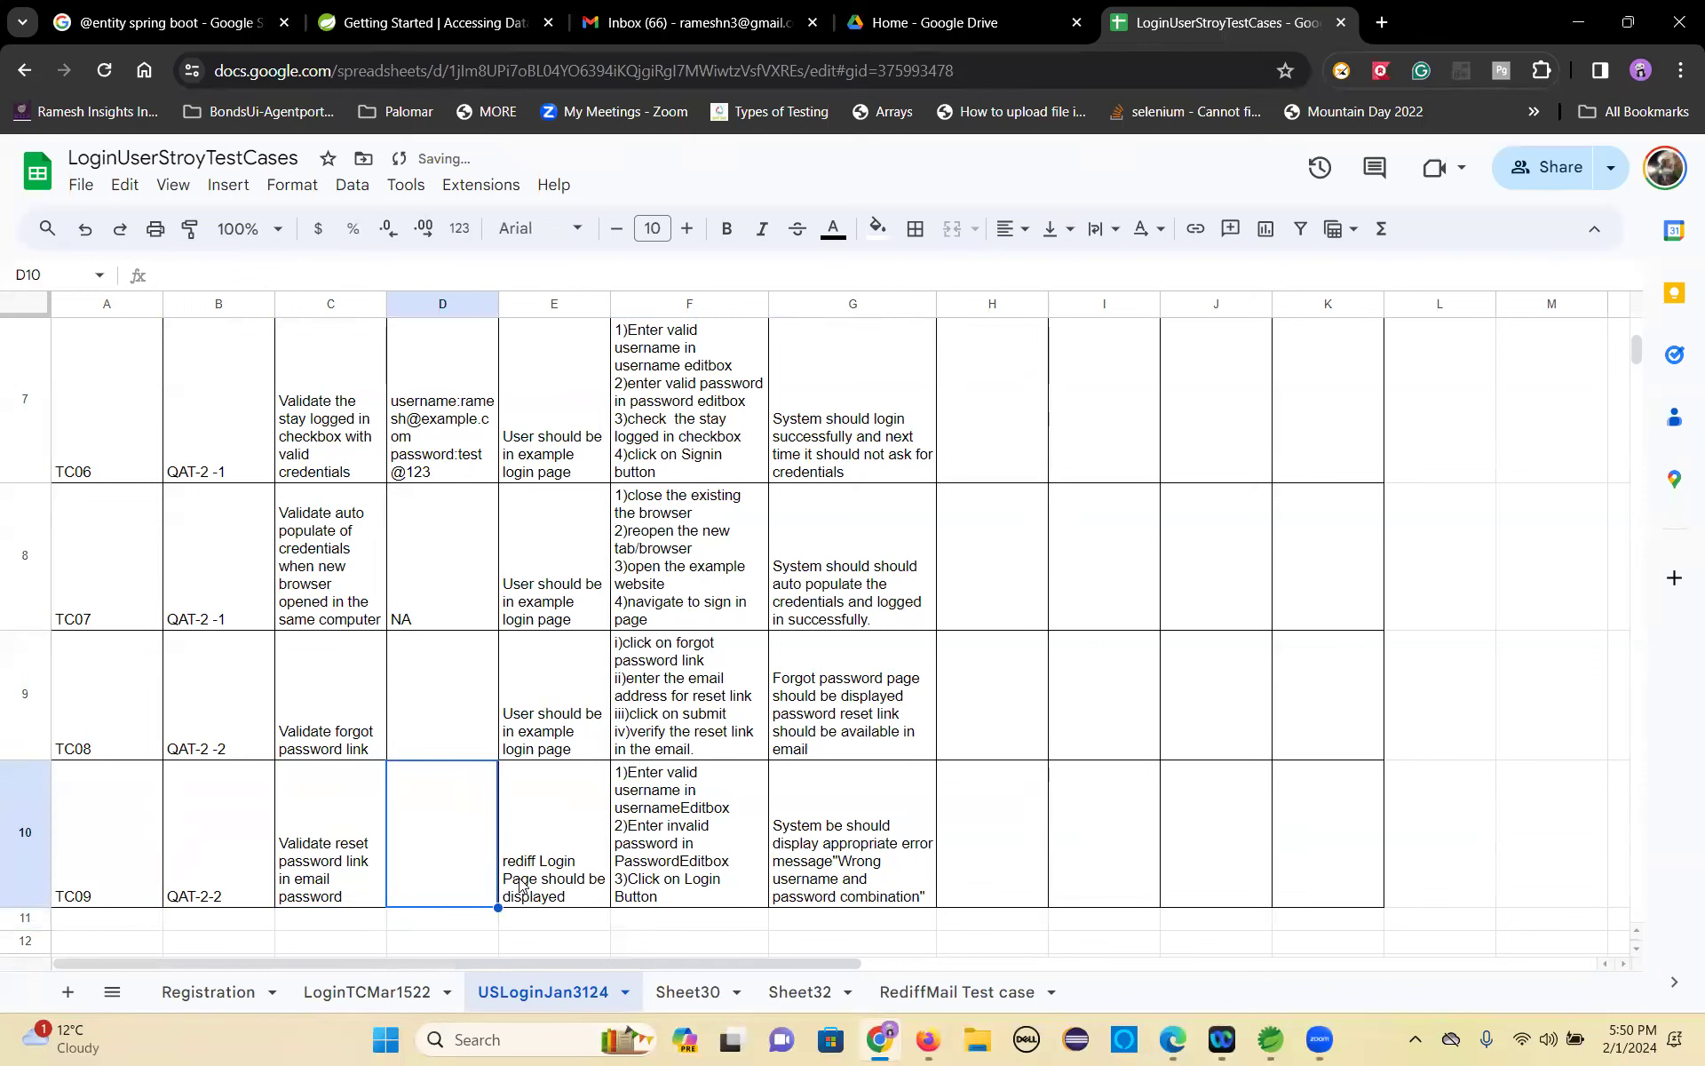
left_click(512, 893)
key("Delete")
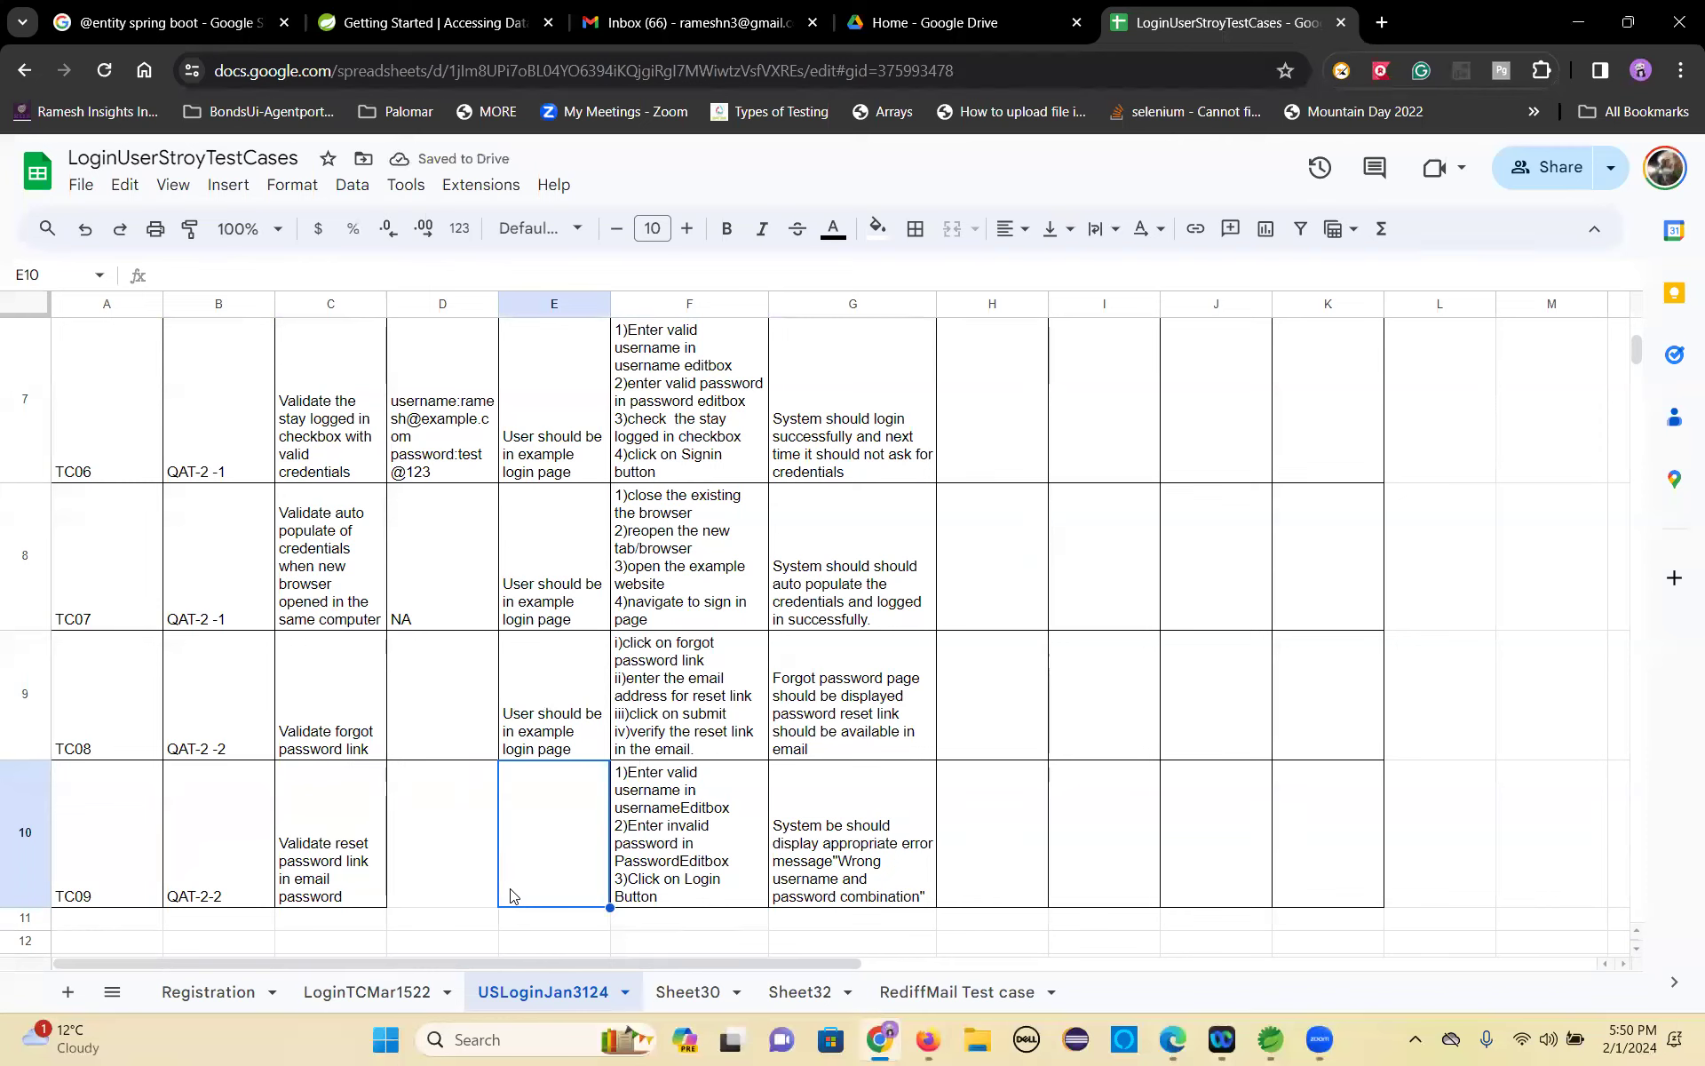
type("user shou")
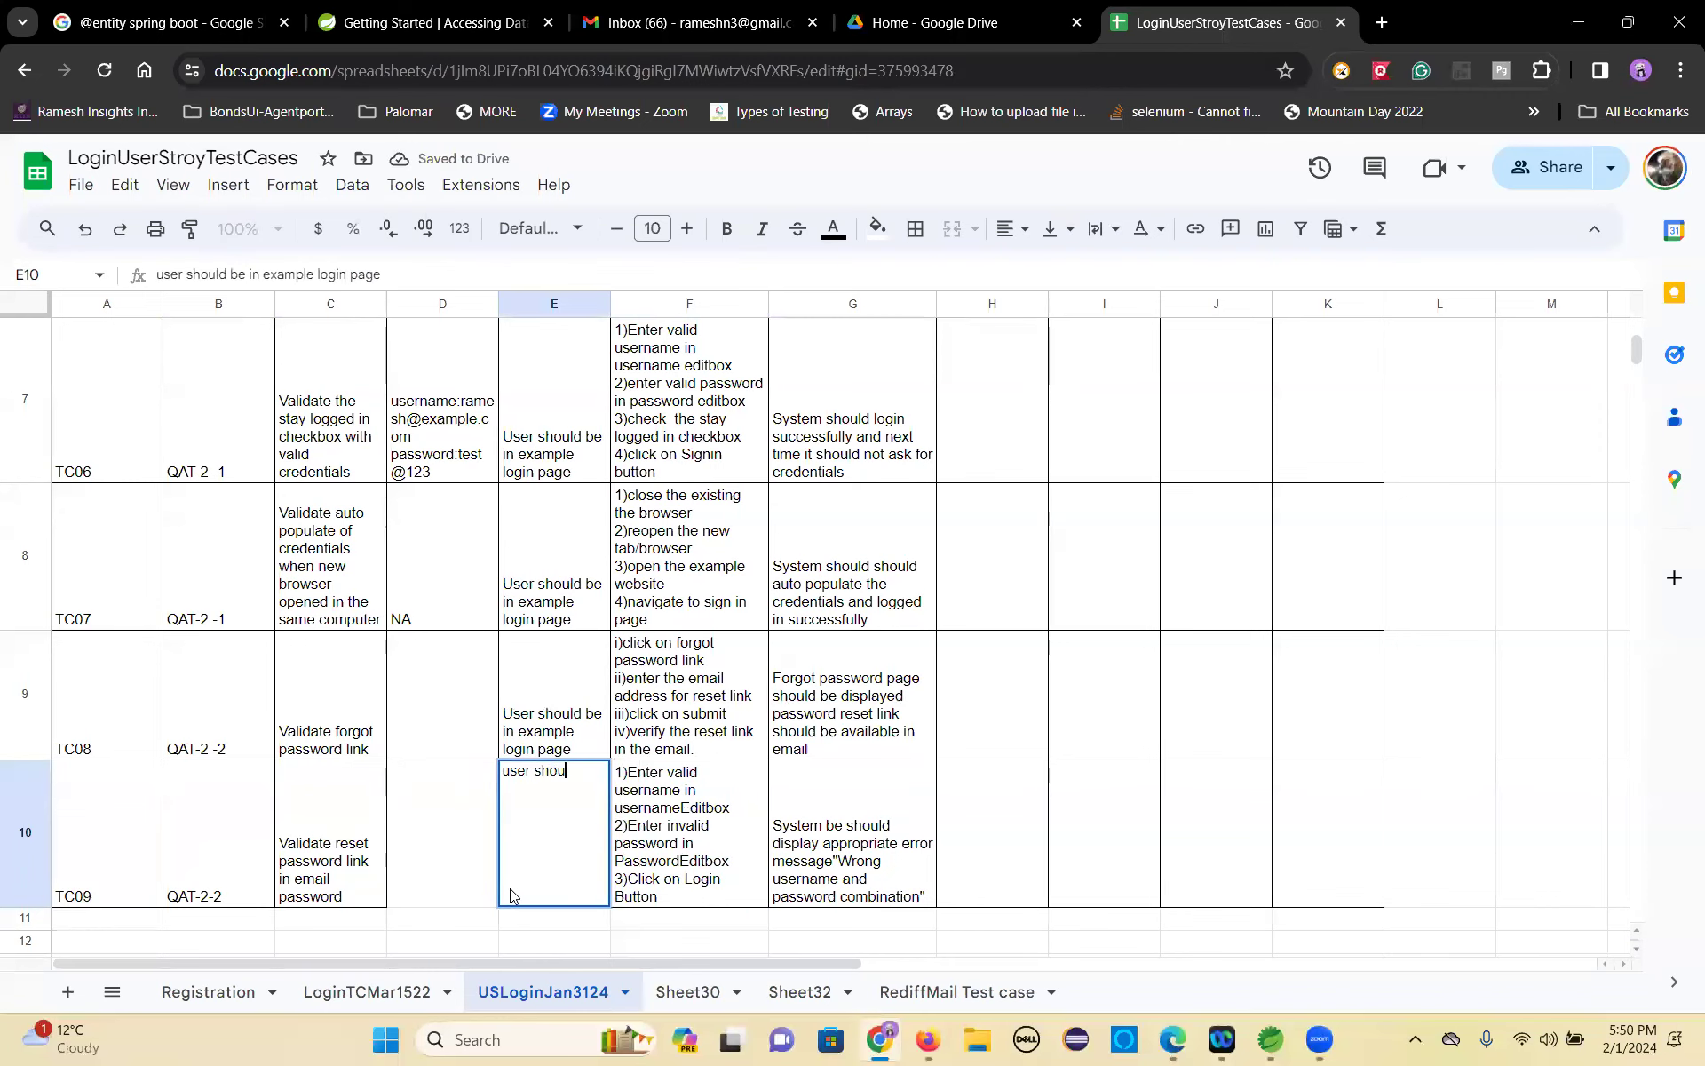
type("ld be in ")
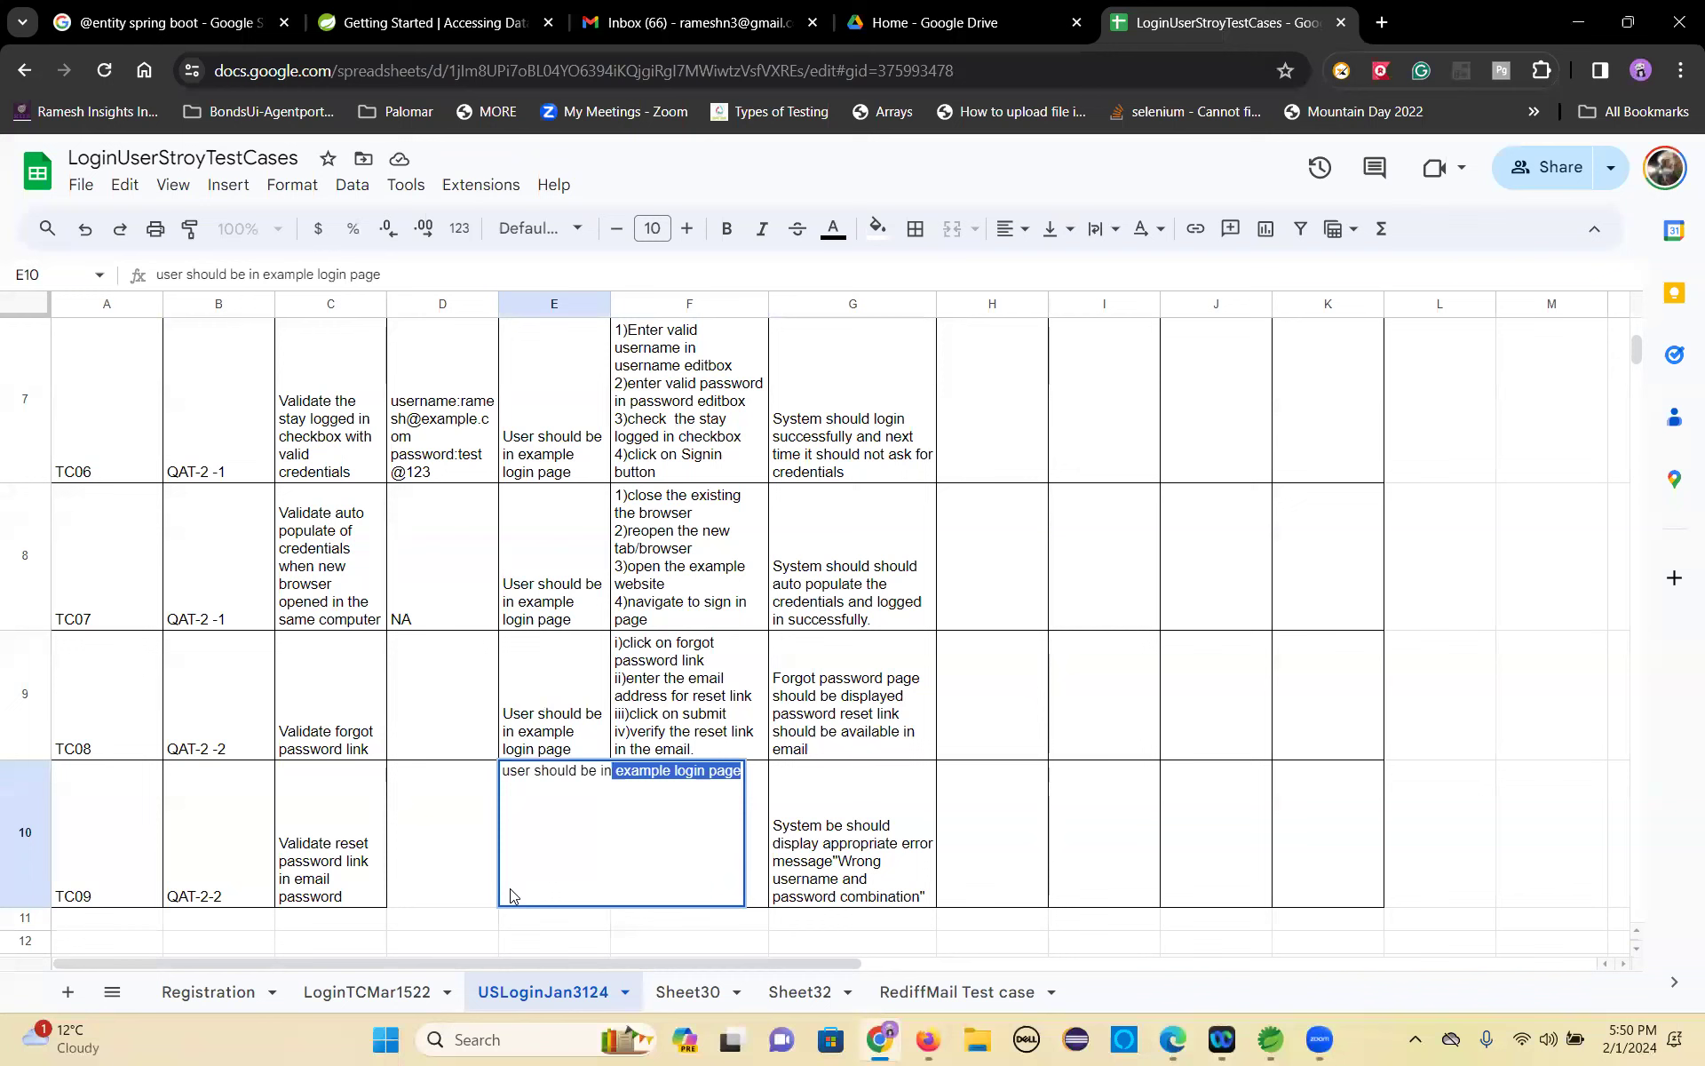
type("email")
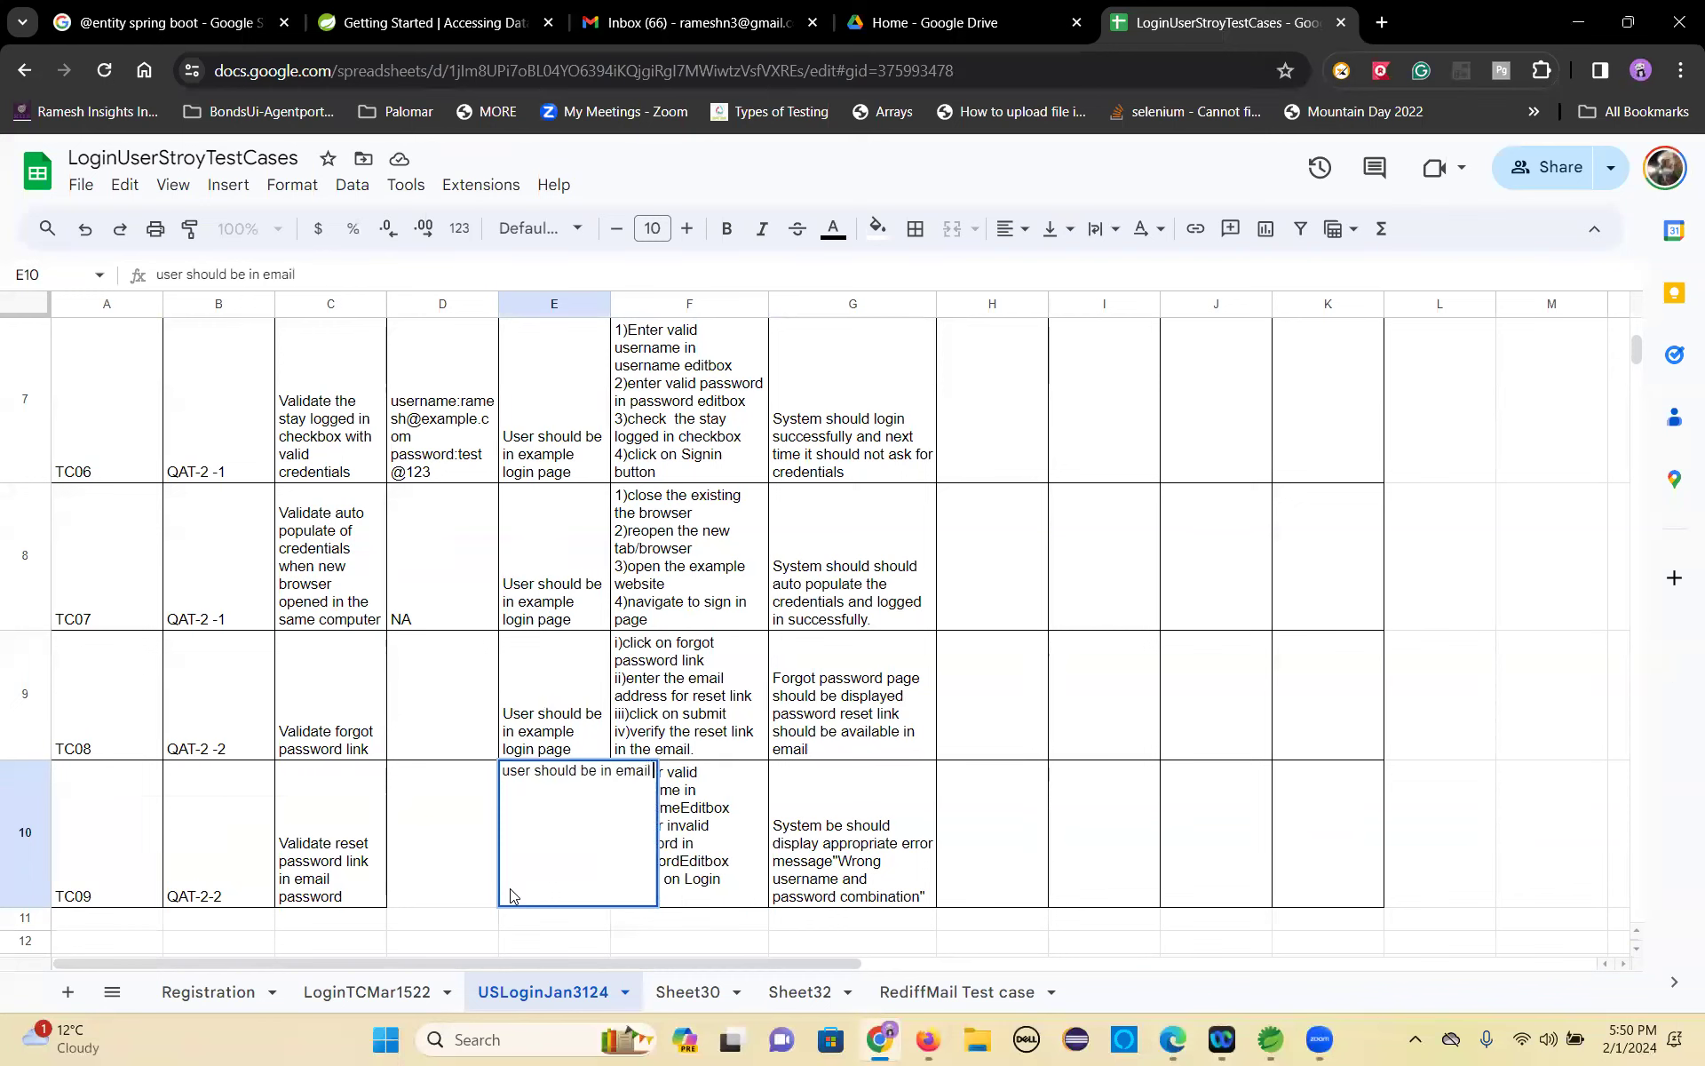
type(" inbox page")
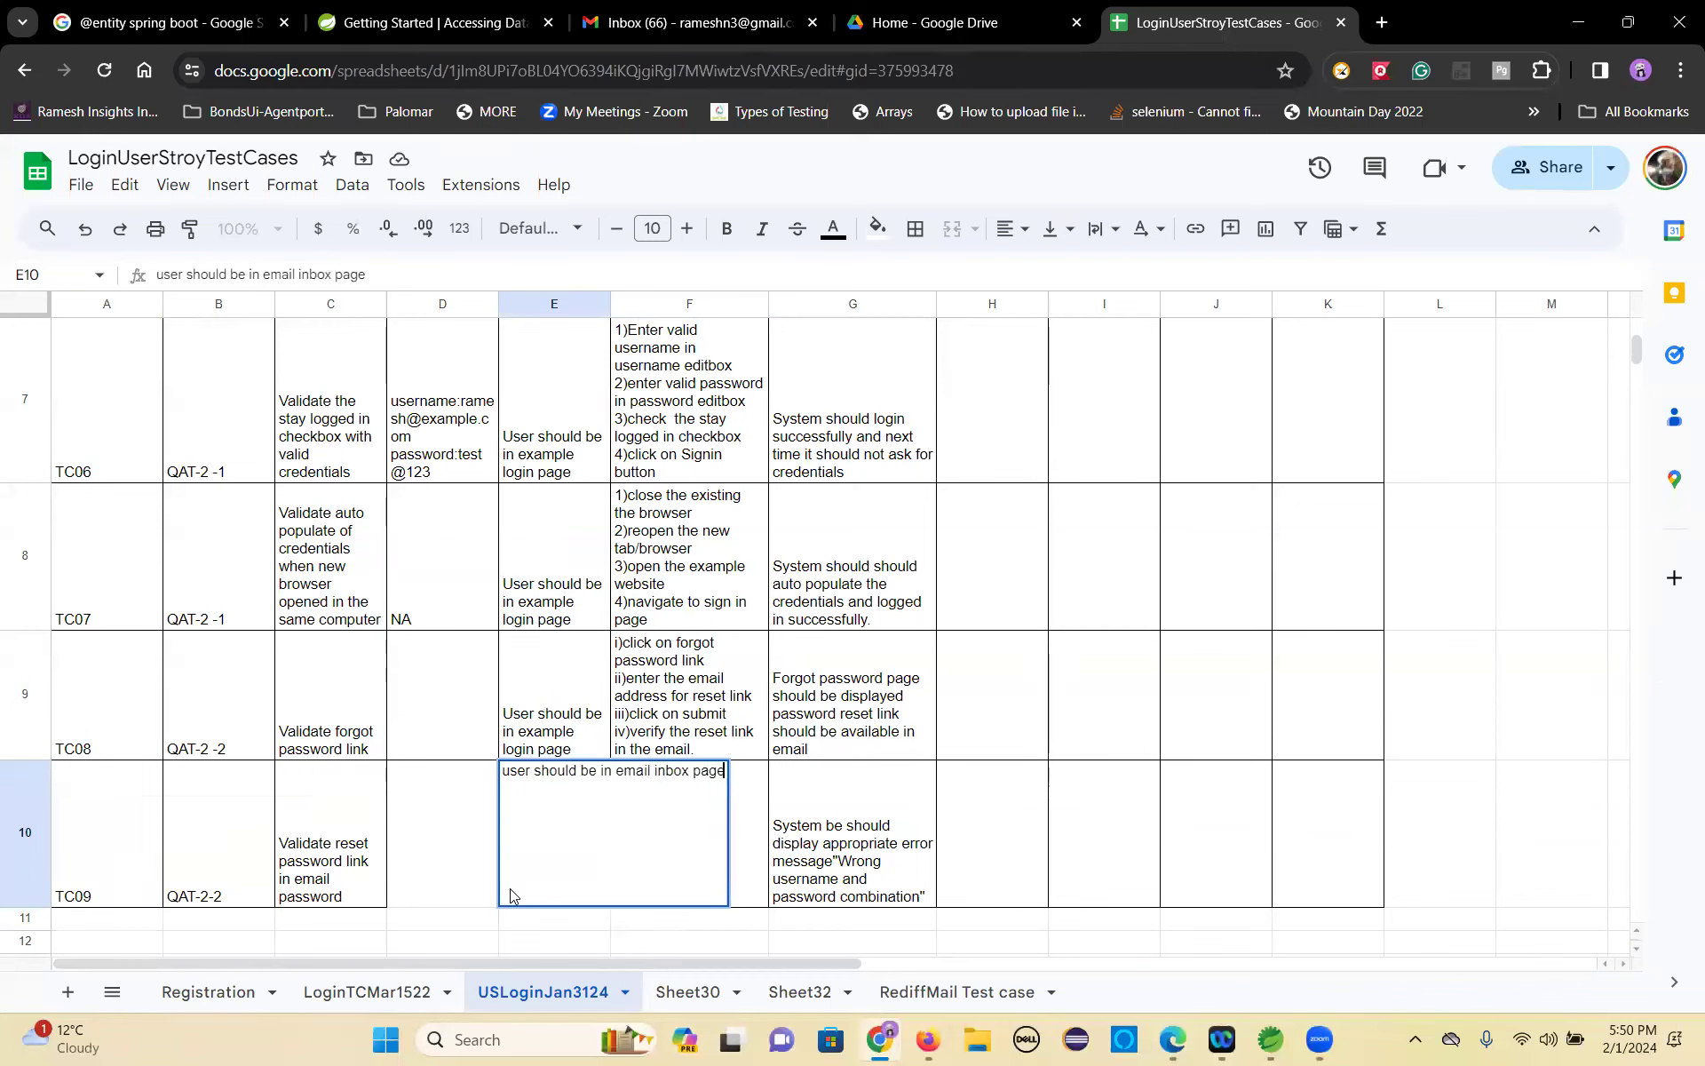
key("Tab")
key("ctrl+v")
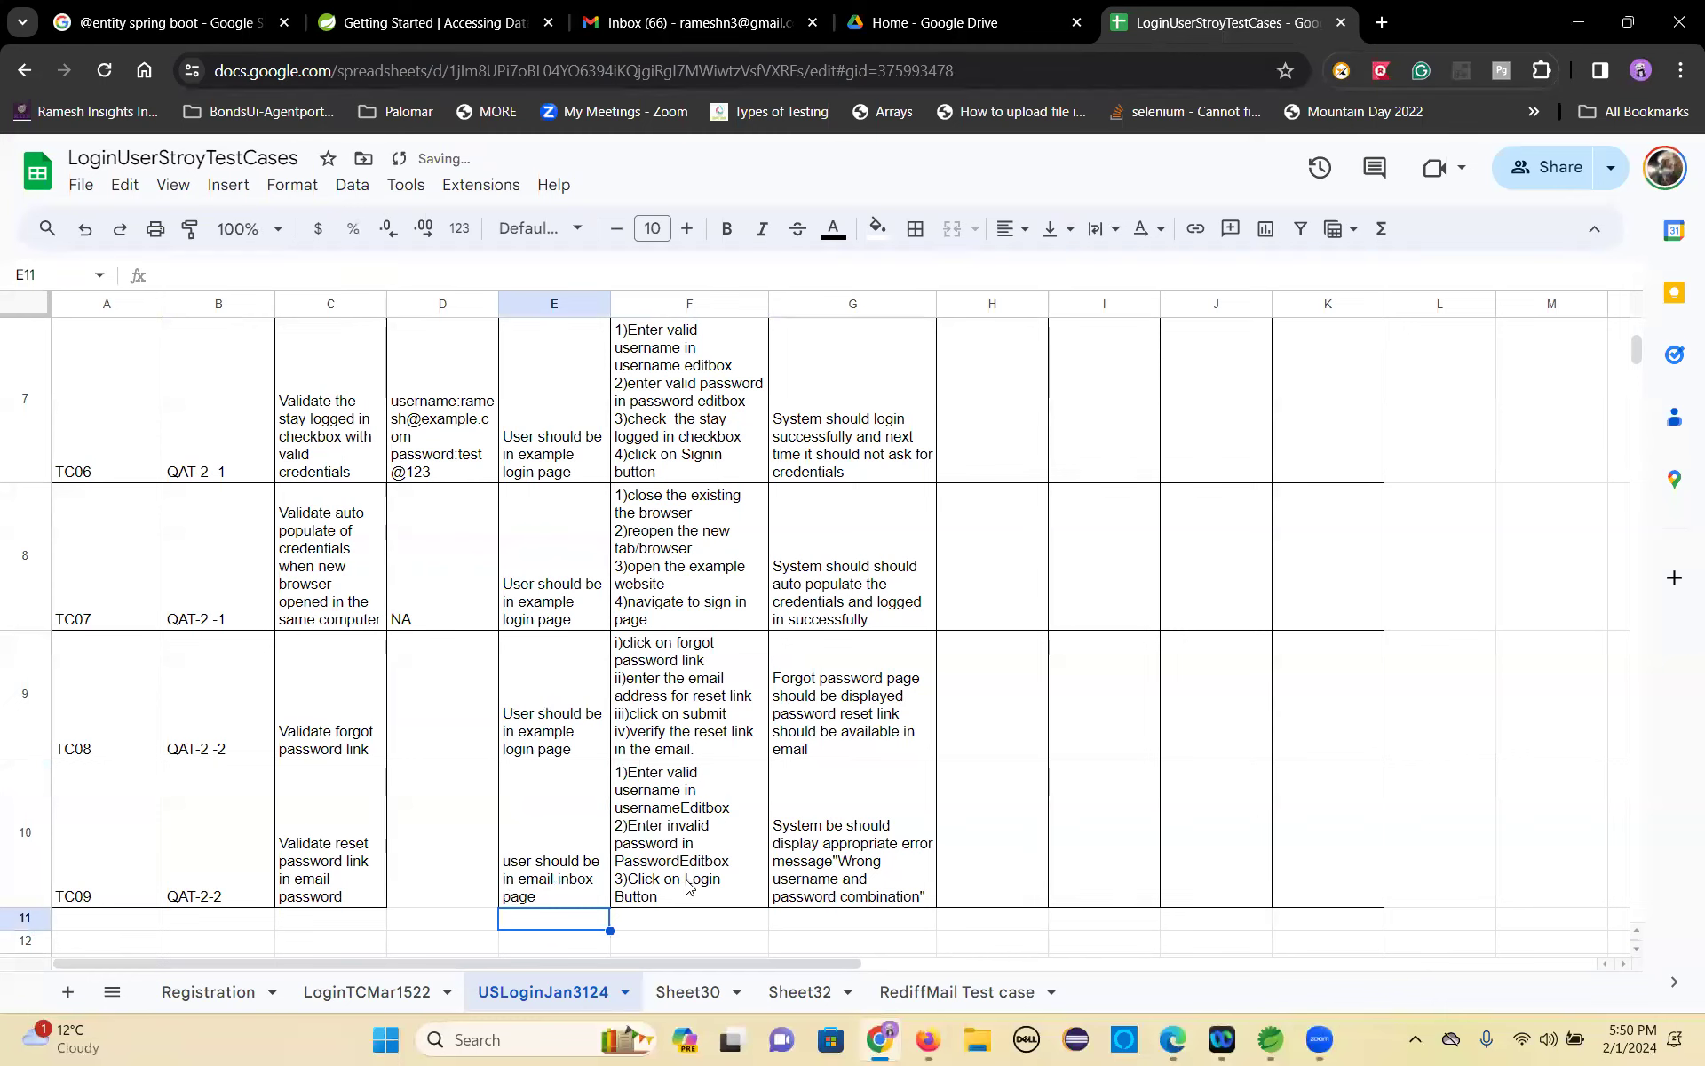
Replace F10's old login steps with '1)click on reset password link'
key("Delete")
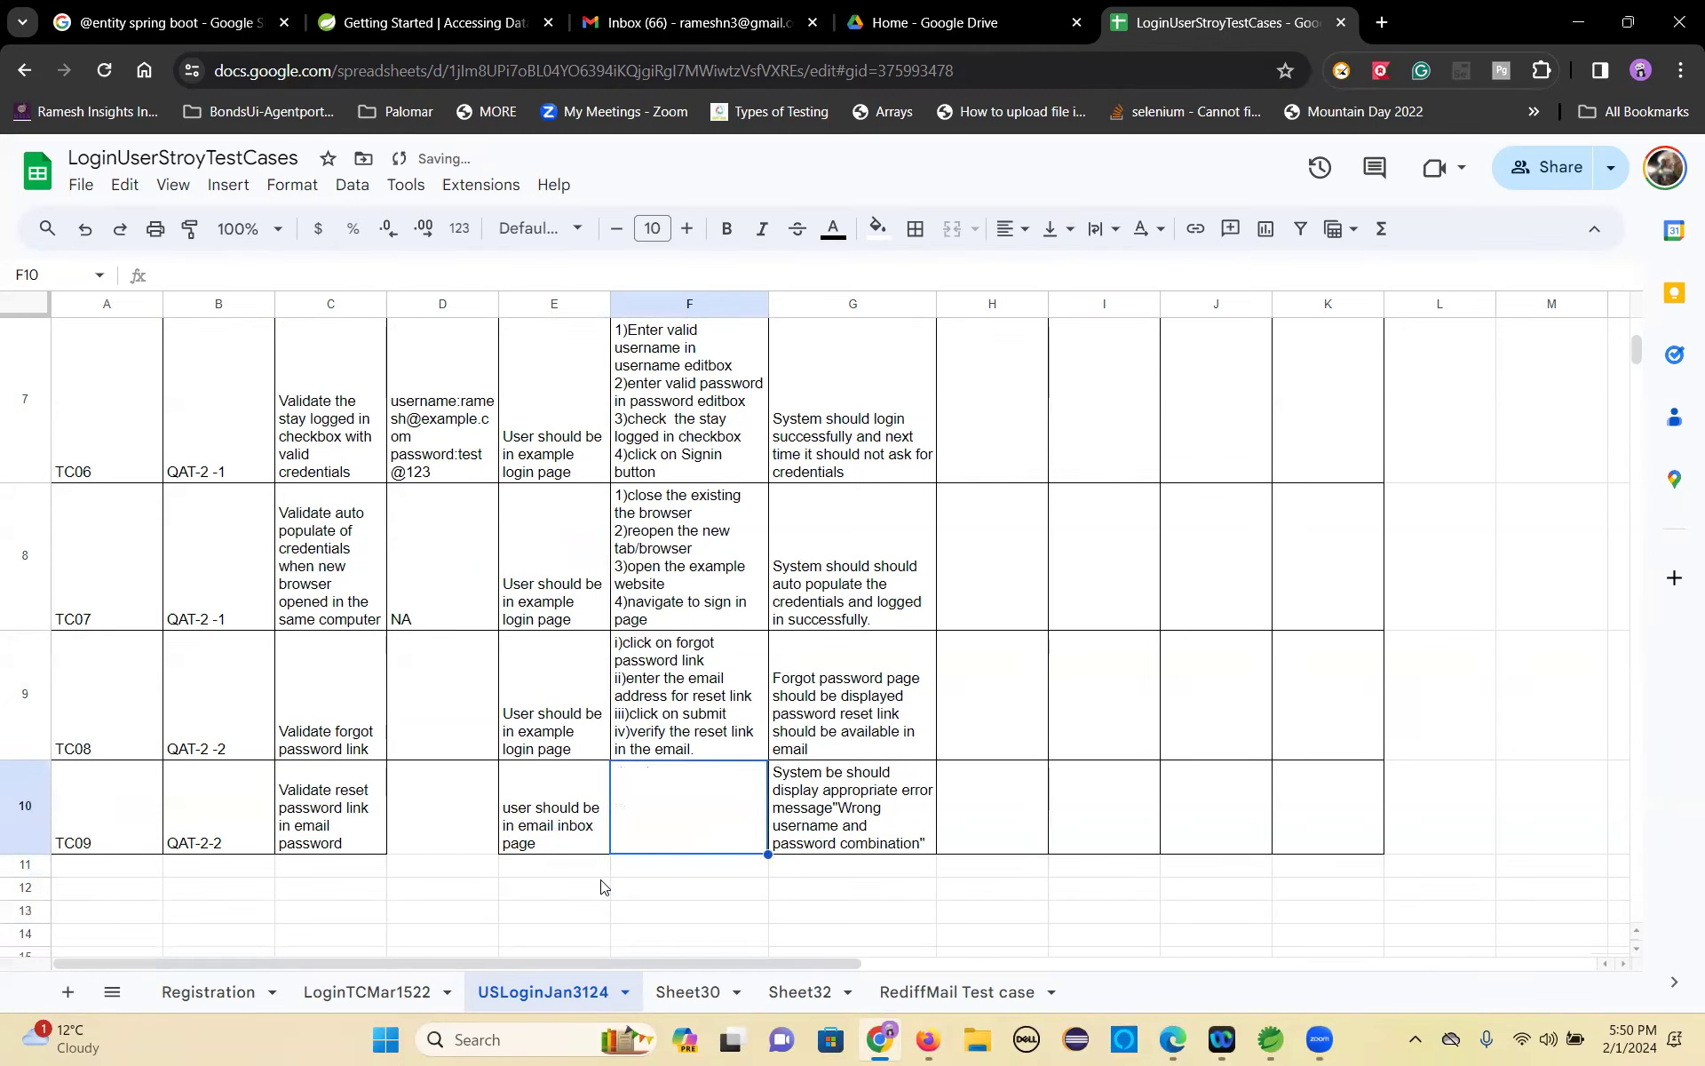
type("click on")
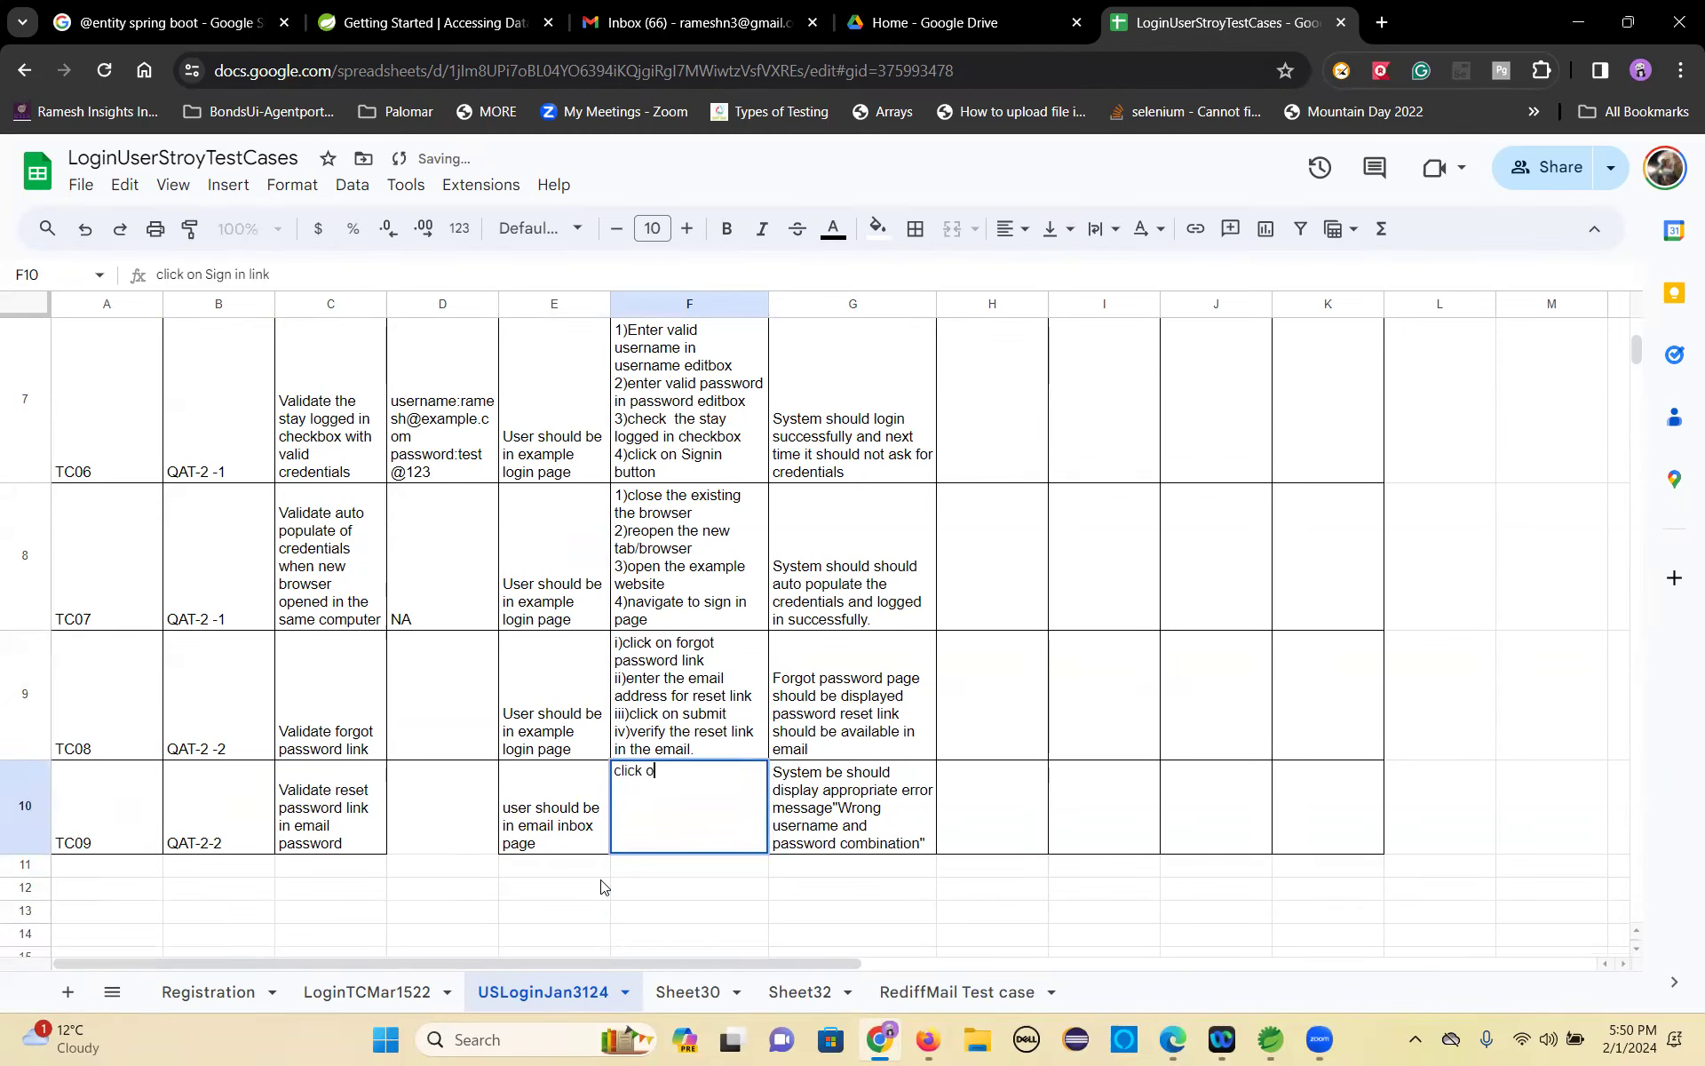
type("reset p")
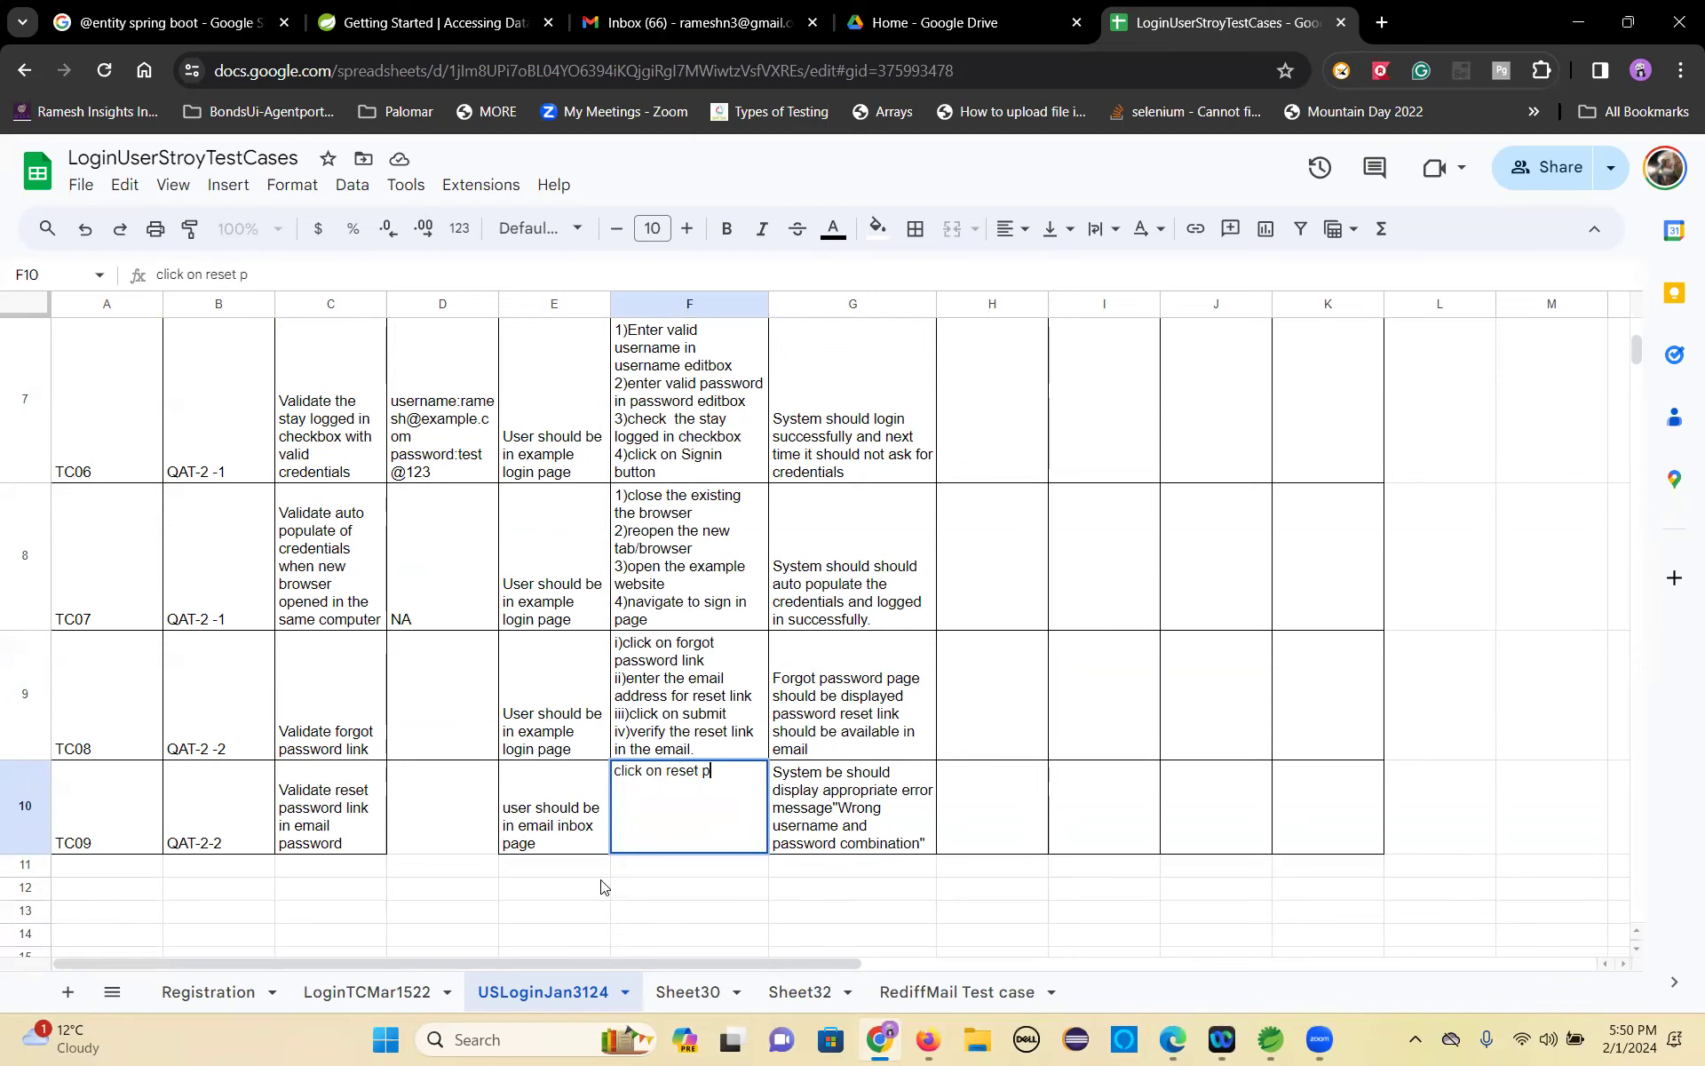
type("assword link")
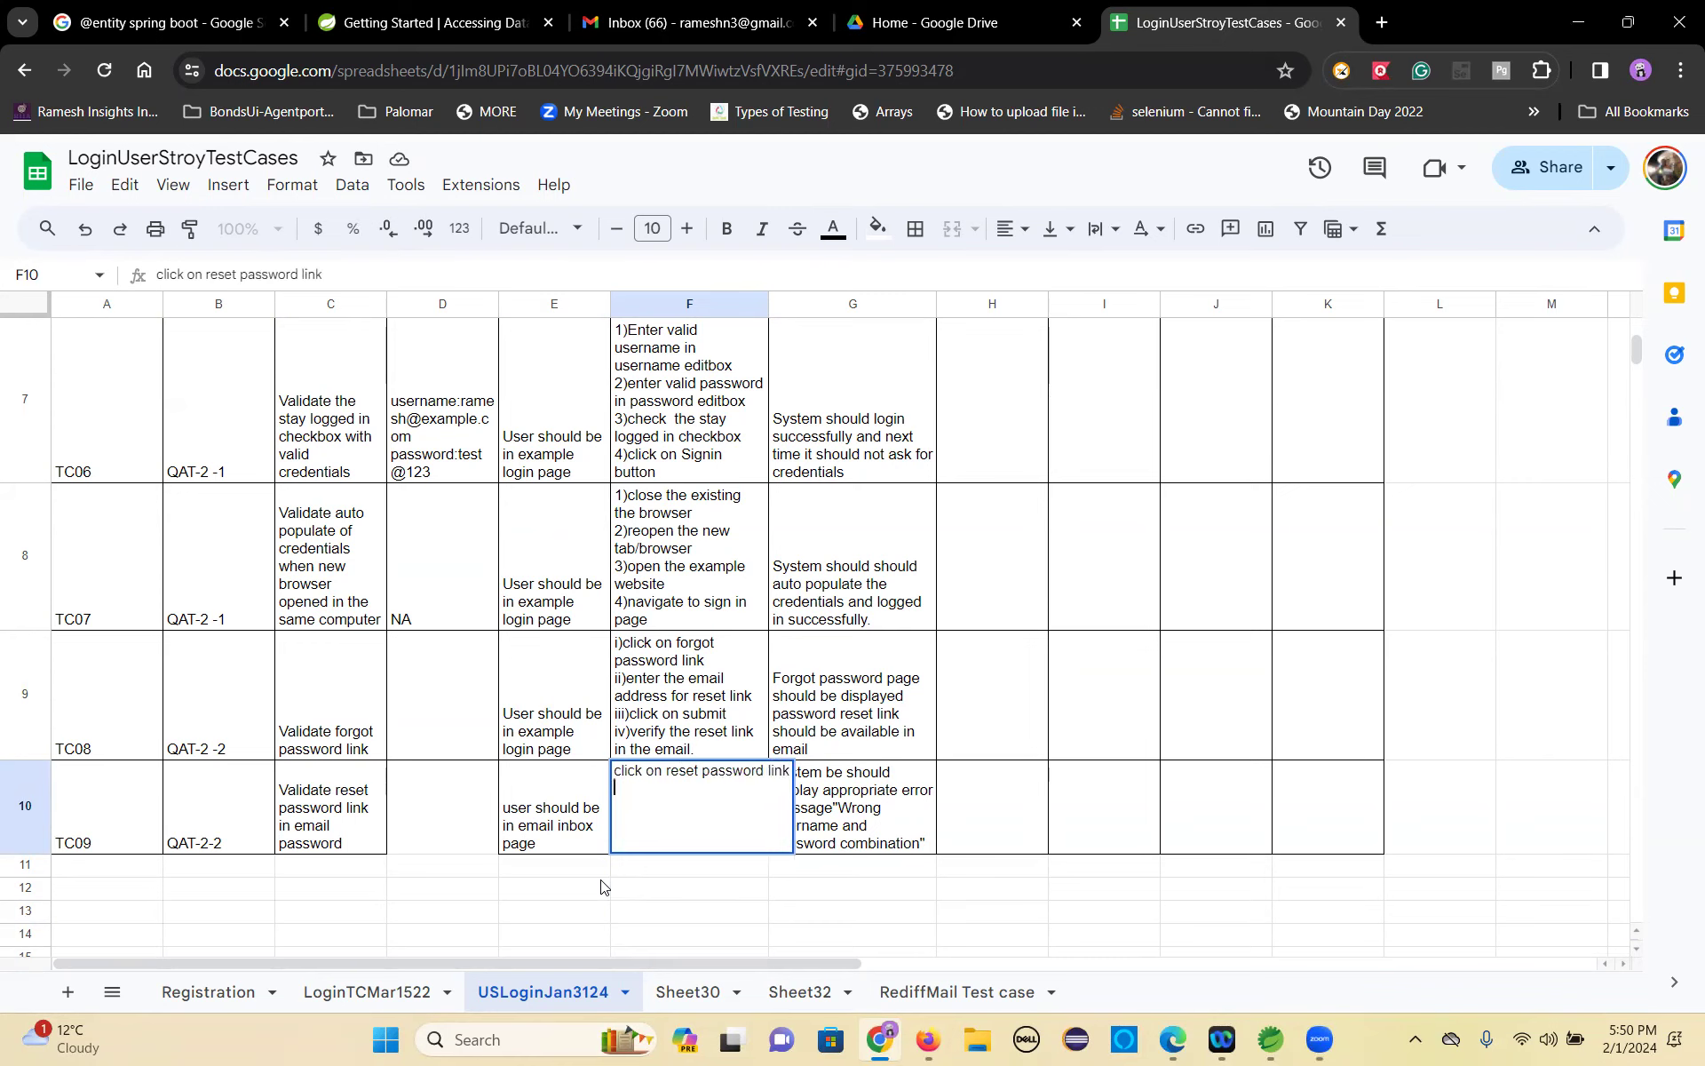
key("shift+Return")
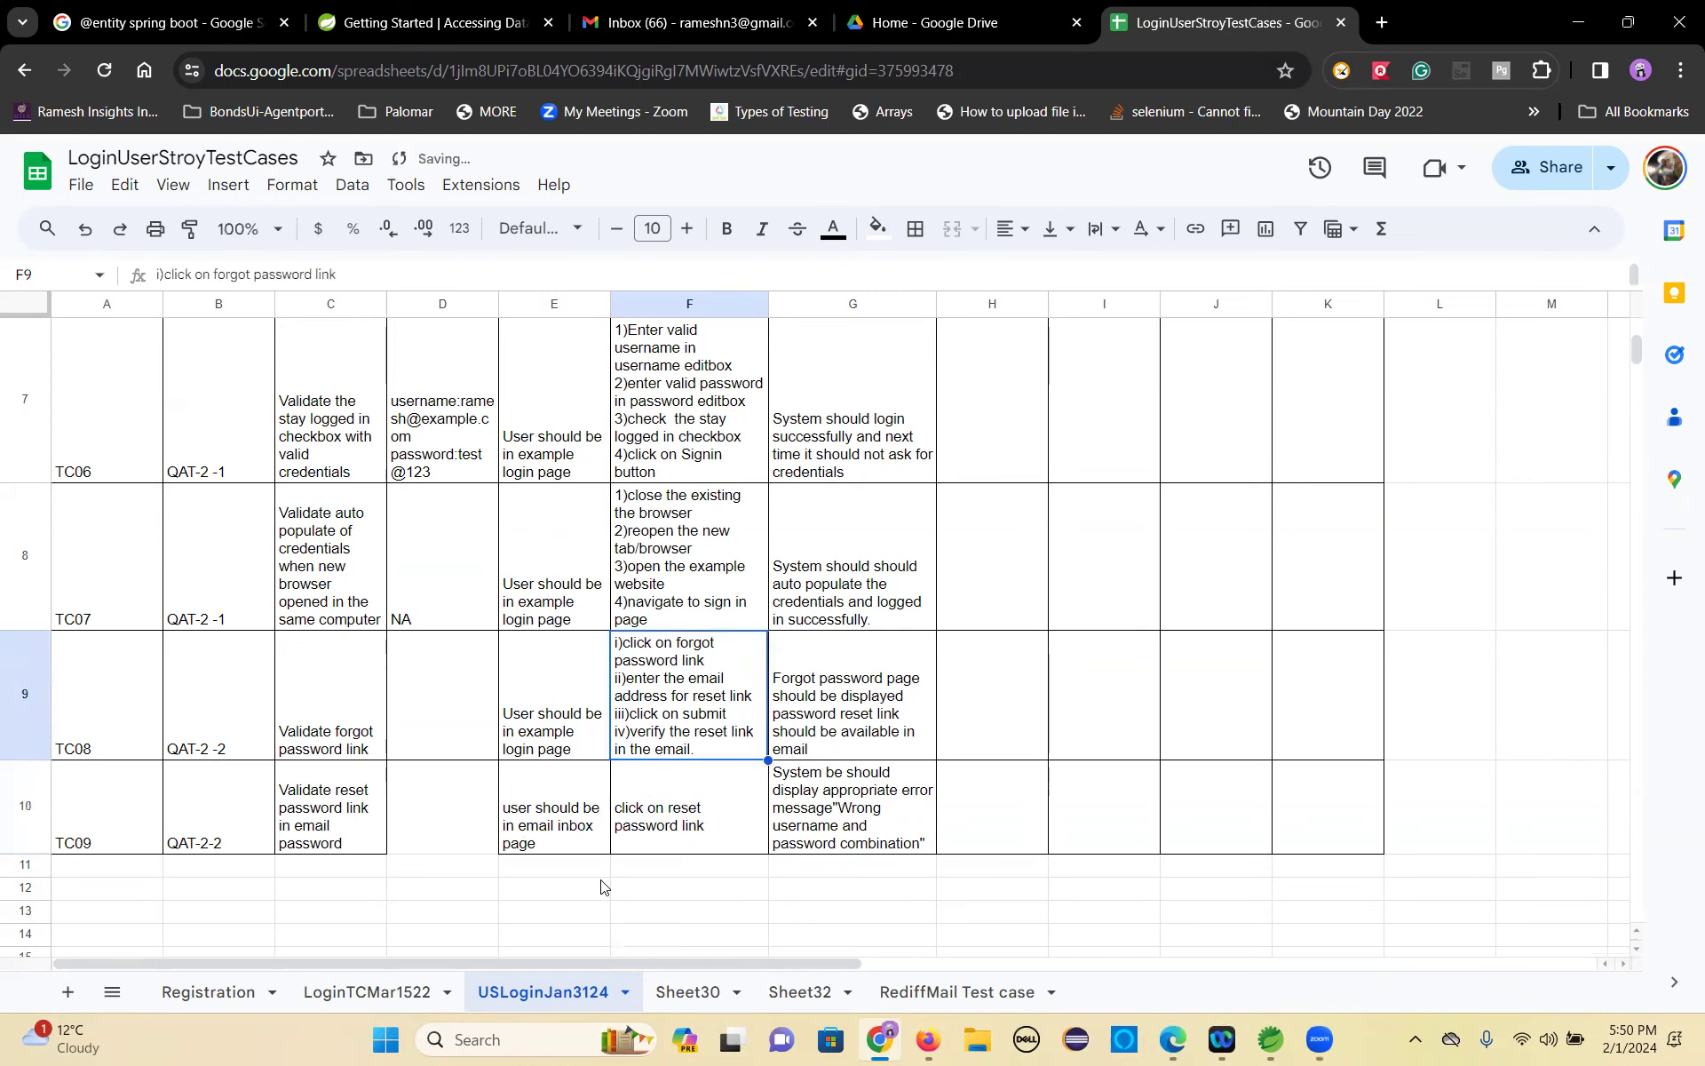
double_click(649, 817)
type("1)")
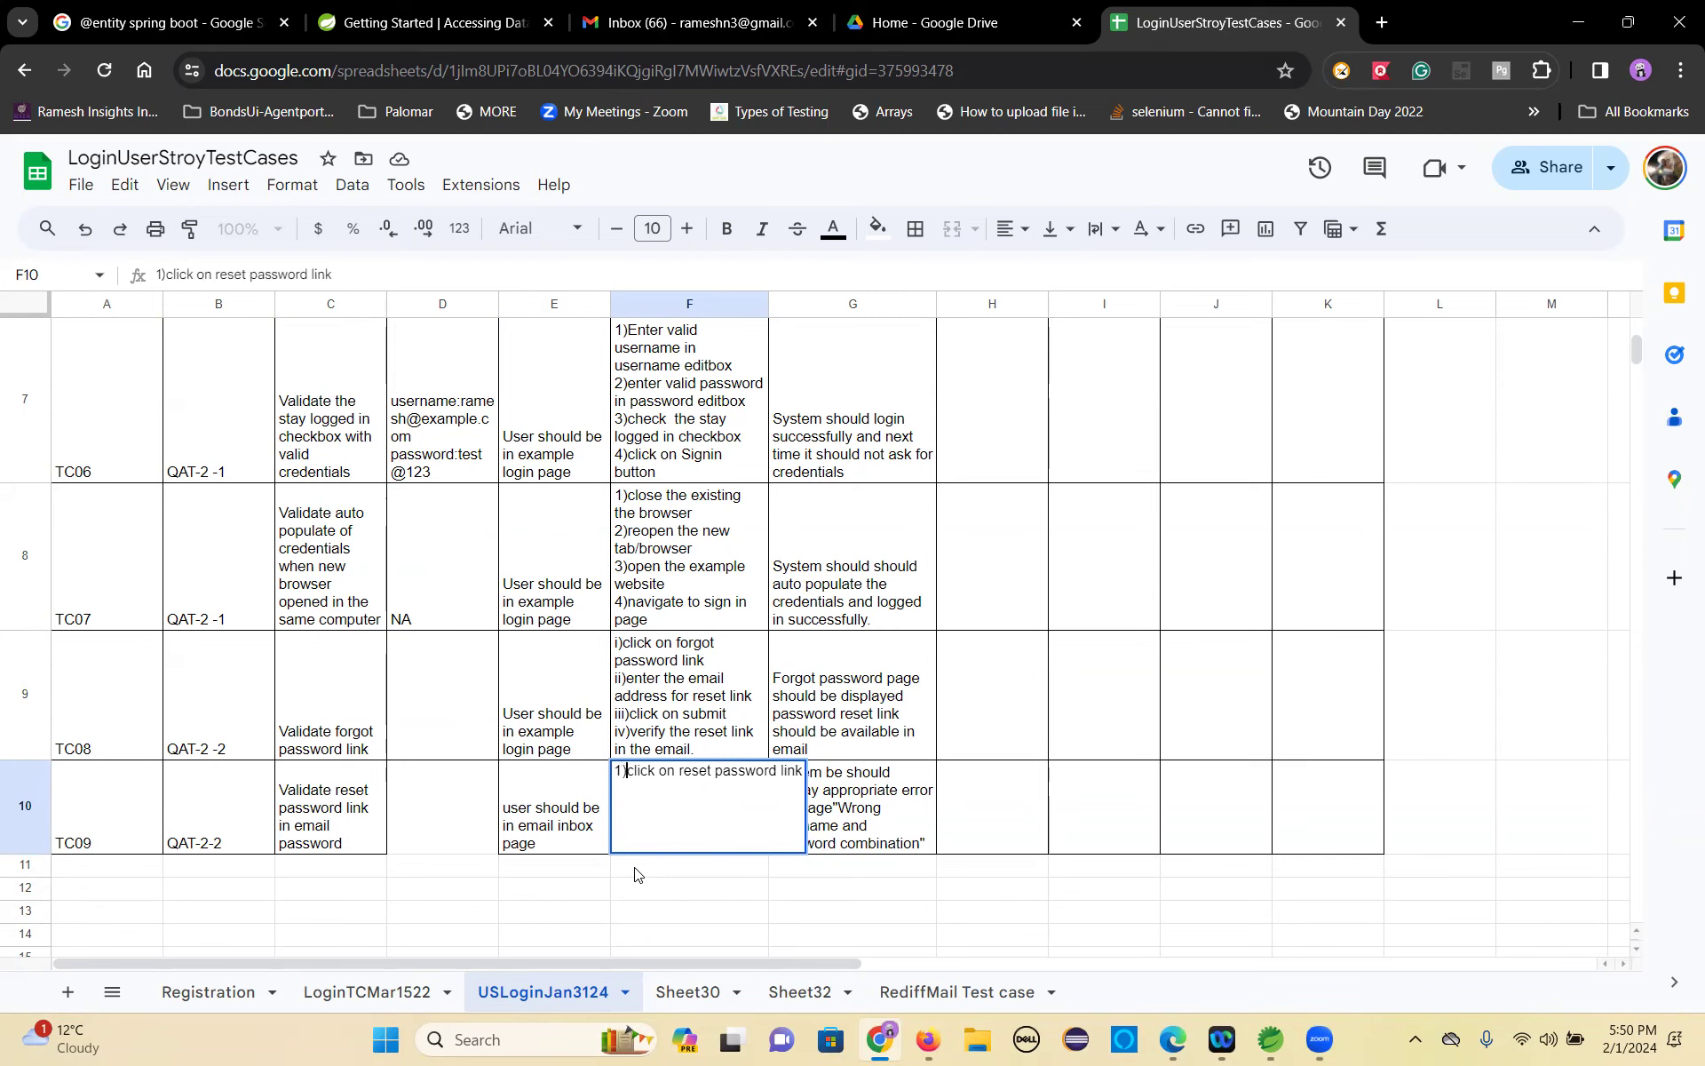
key("alt+Return")
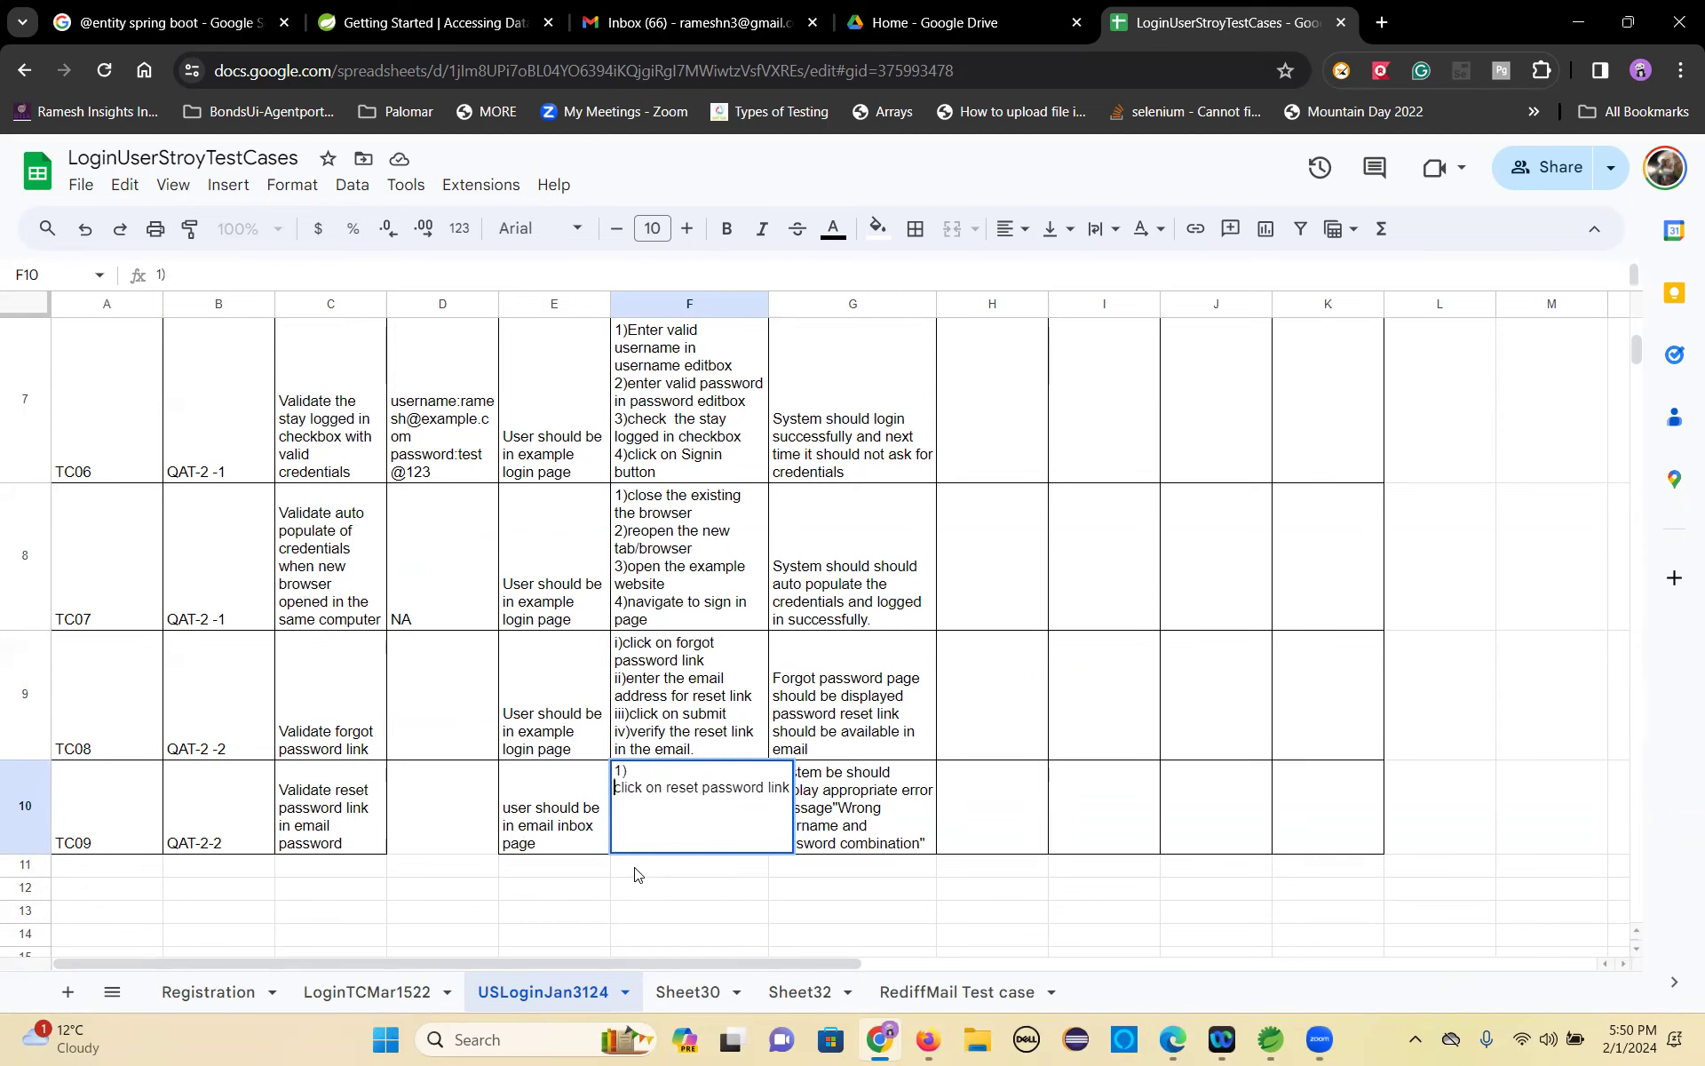
key("BackSpace")
key("BackSpace")
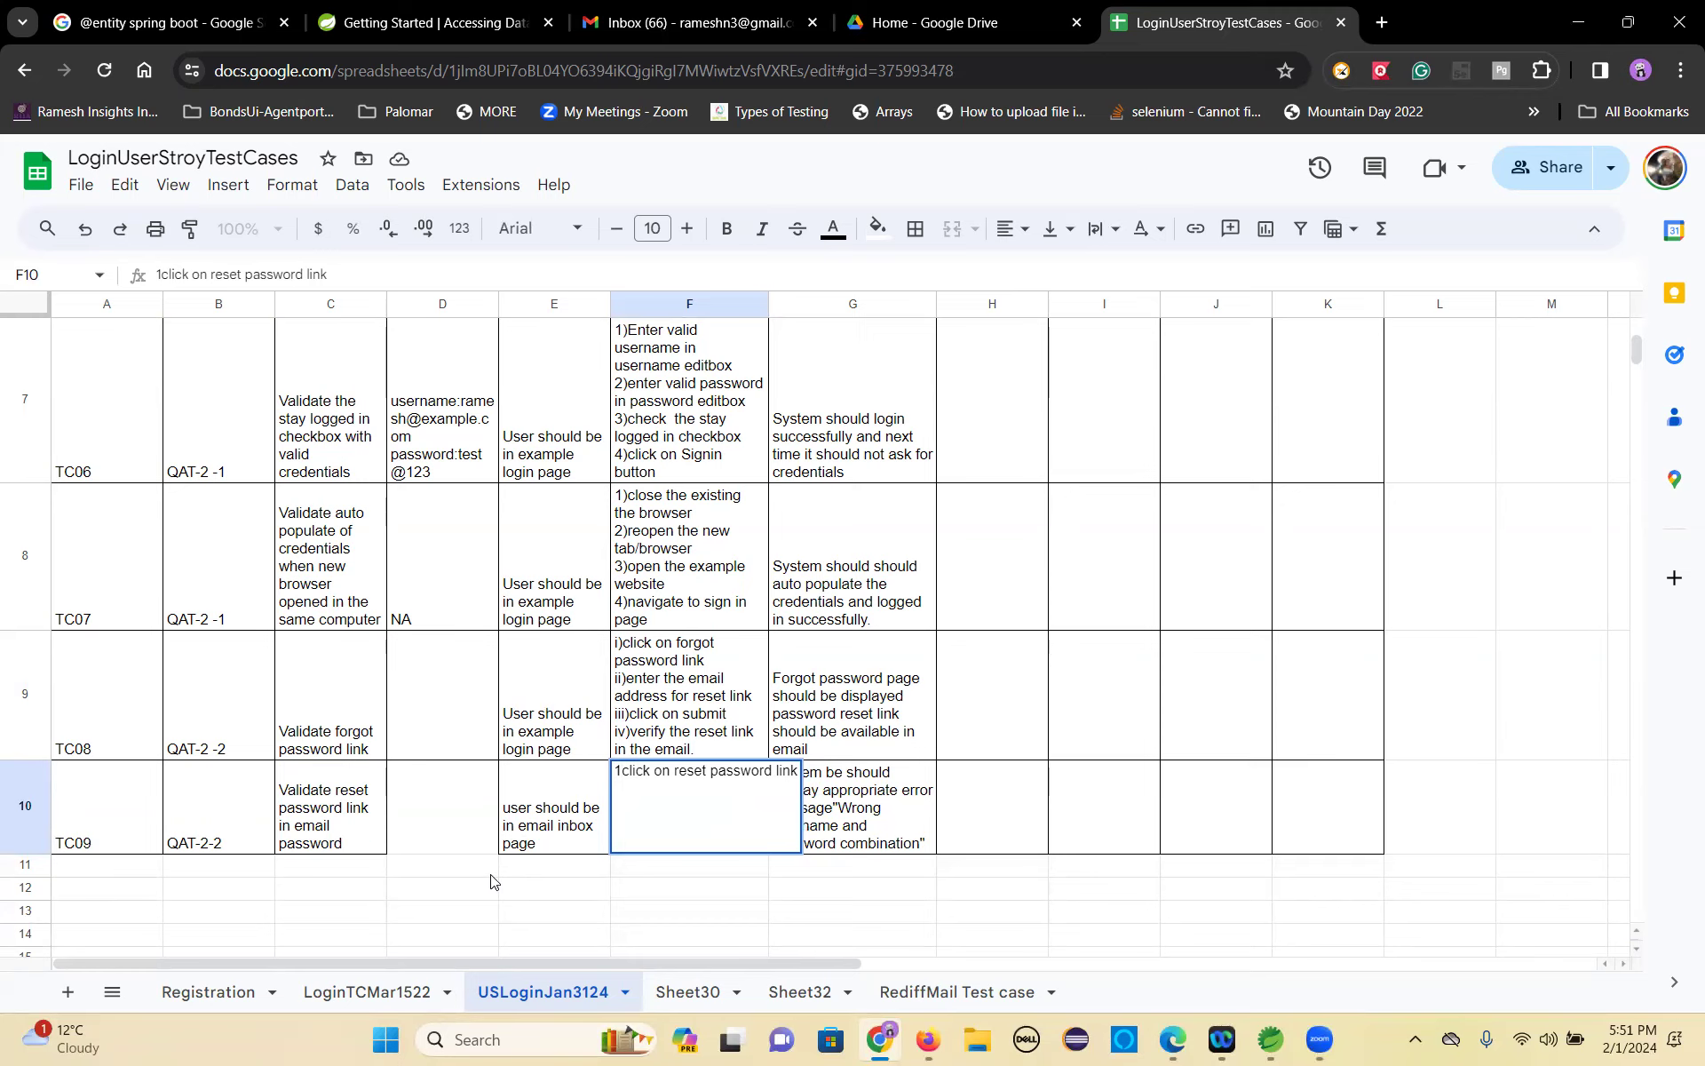
key("alt+Return")
left_click(626, 773)
type(")")
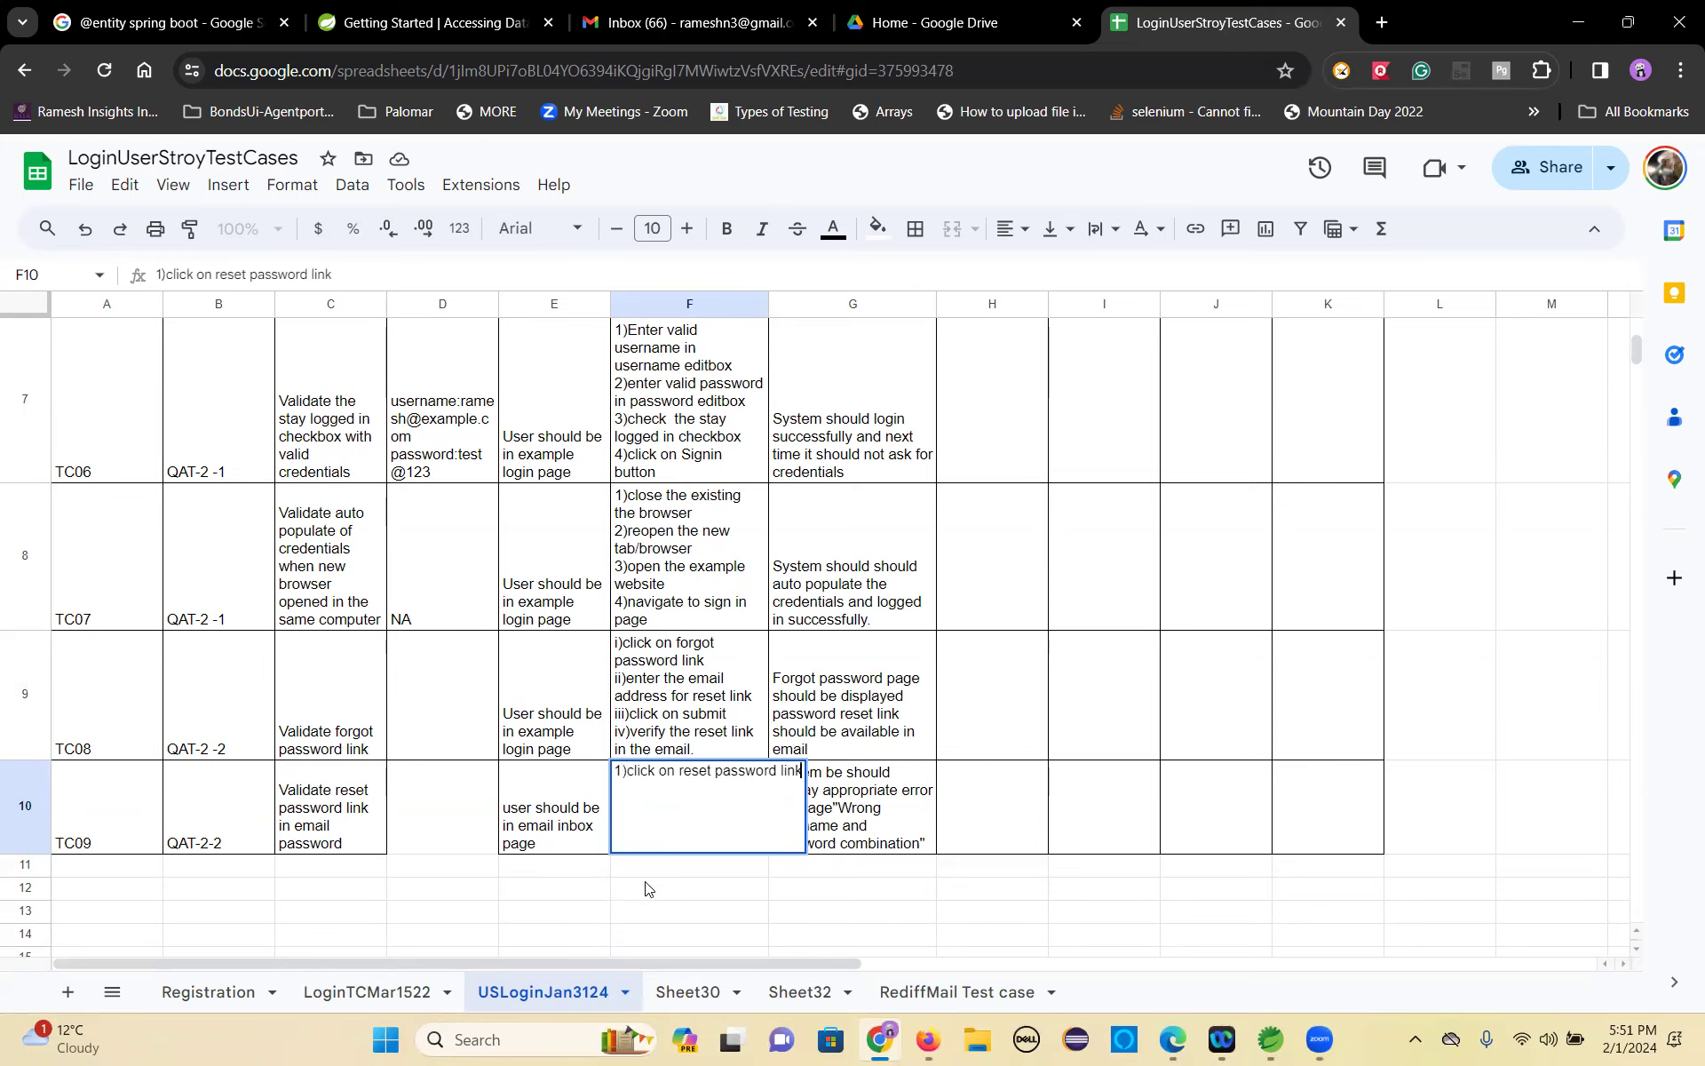
Add TC09 steps '2)enter new password', '3)Enter confirm password' and '4)click on submit'
key("alt+Return")
type("2)enter new password")
key("ctrl+Return")
type("3)Enter co")
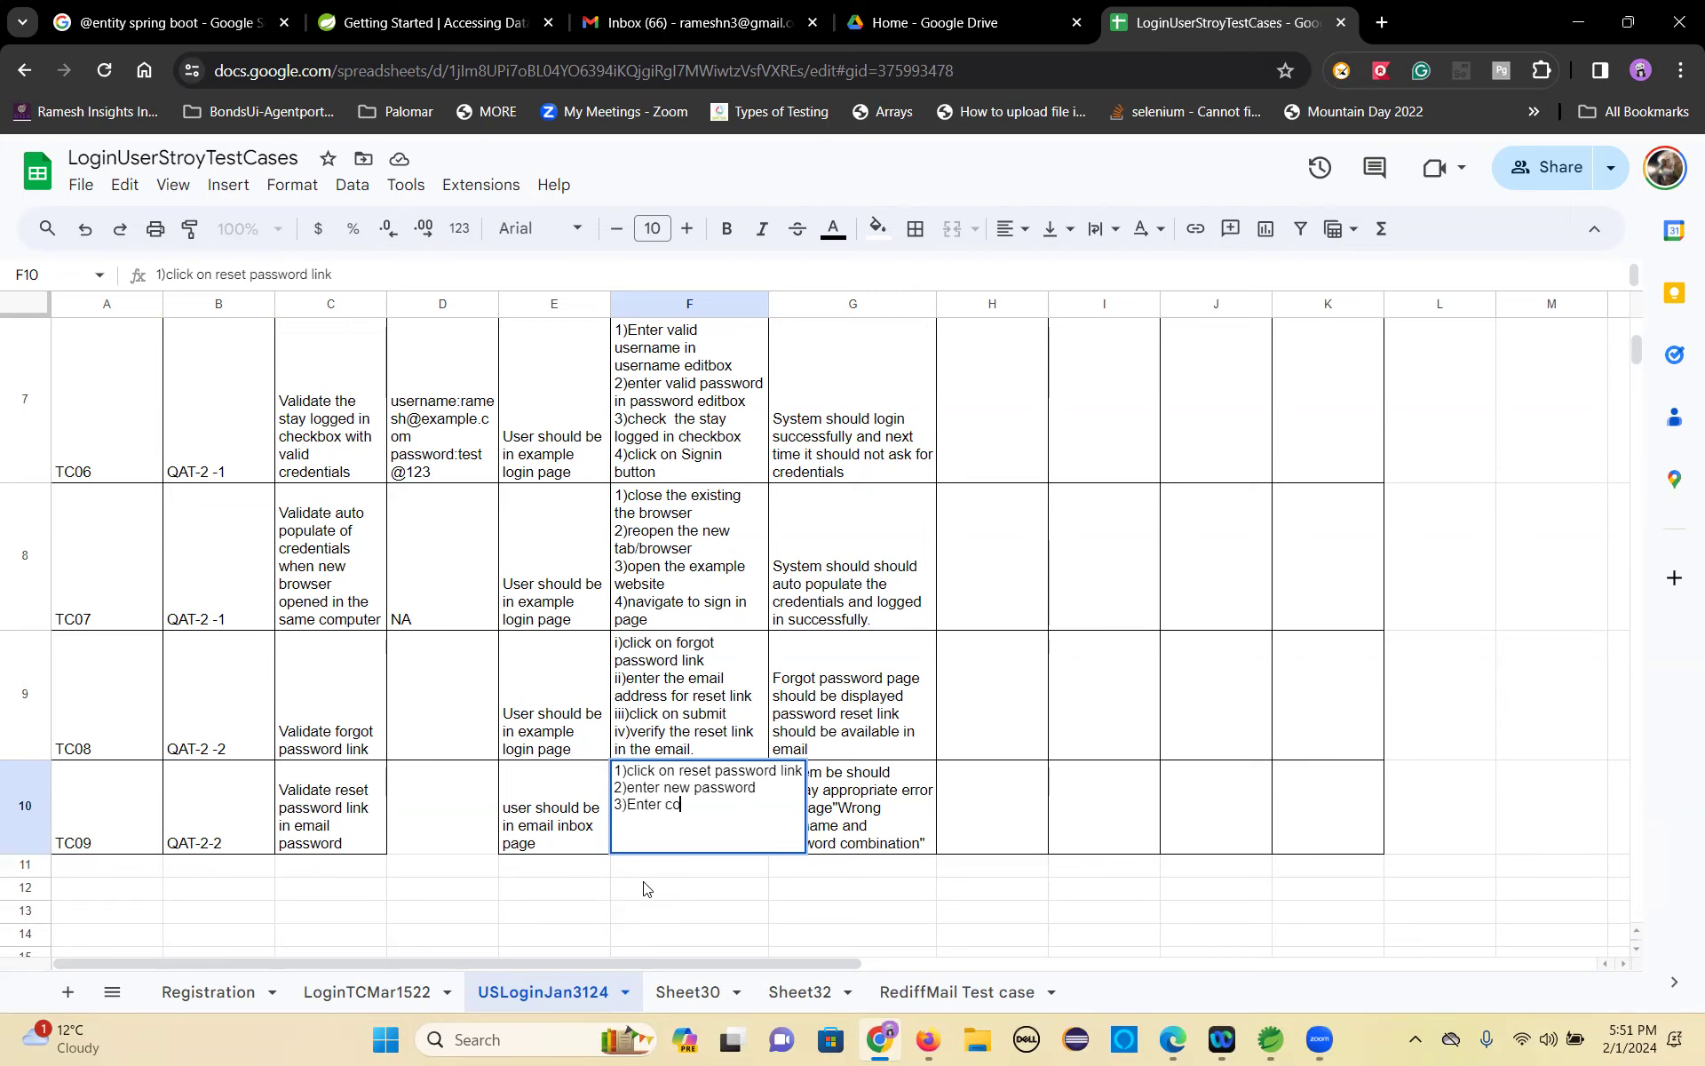
type("nfirm password")
key("ctrl+Return")
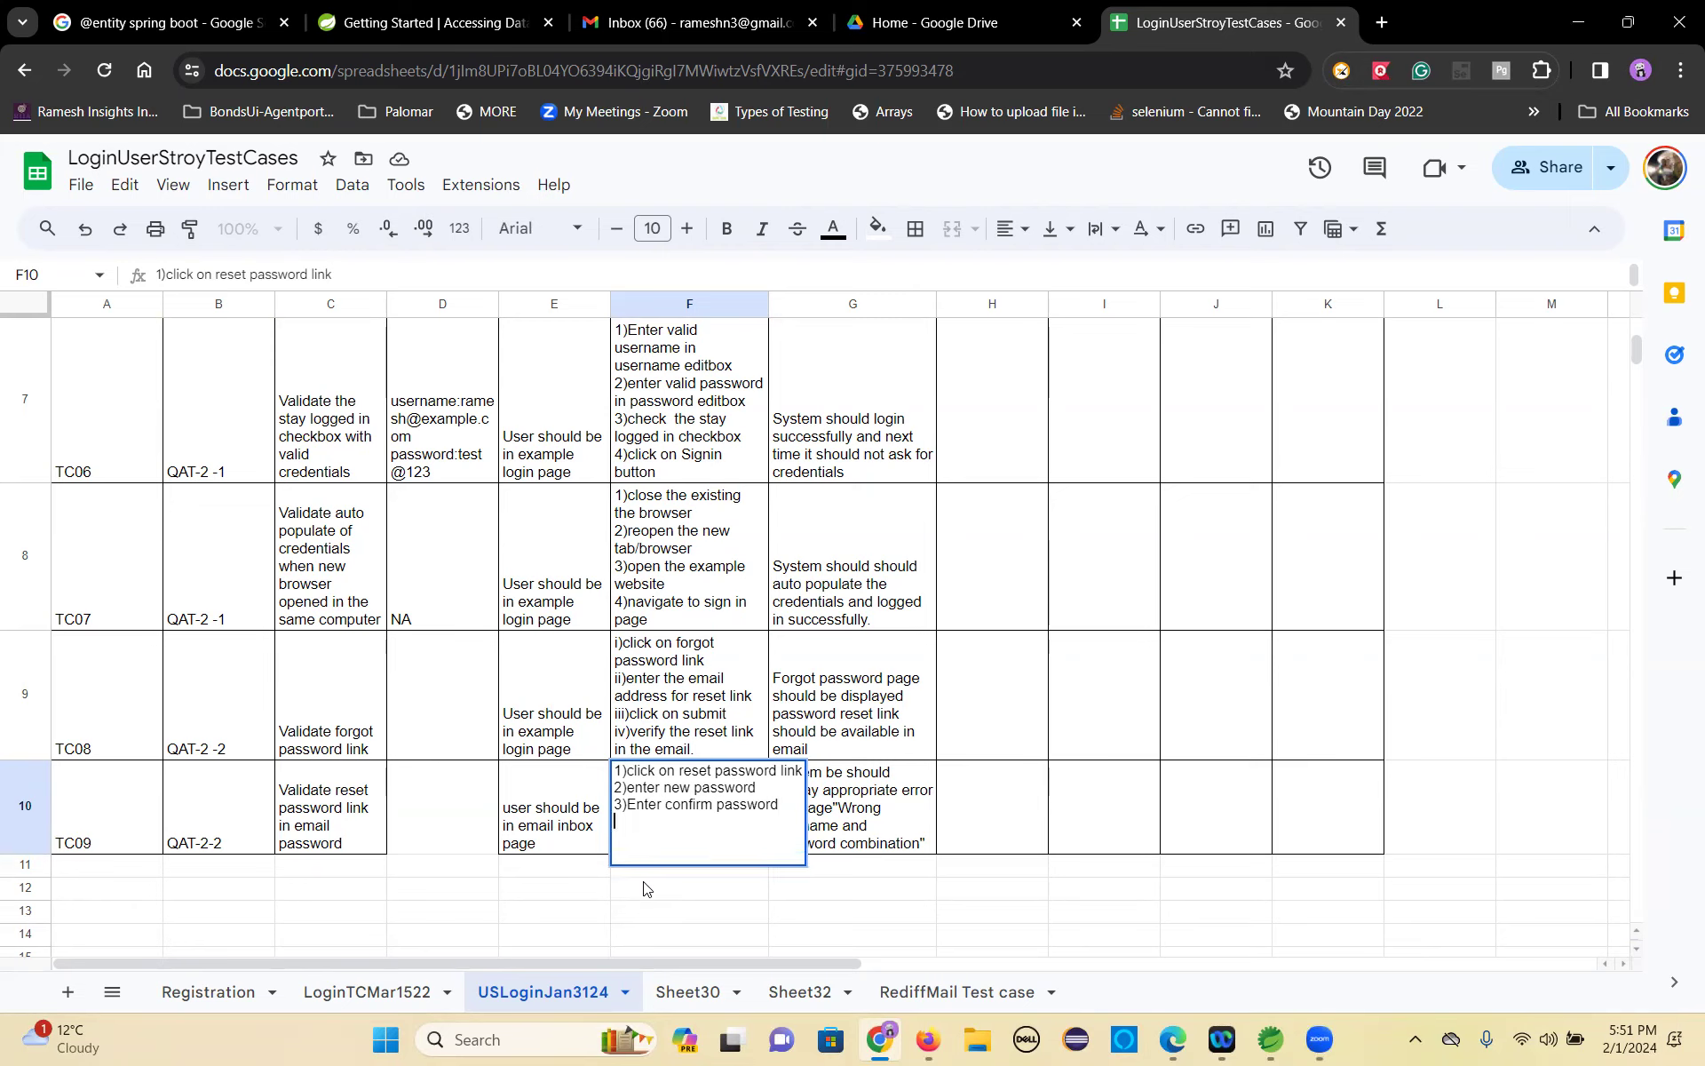
type("4)click on submit")
key("Return")
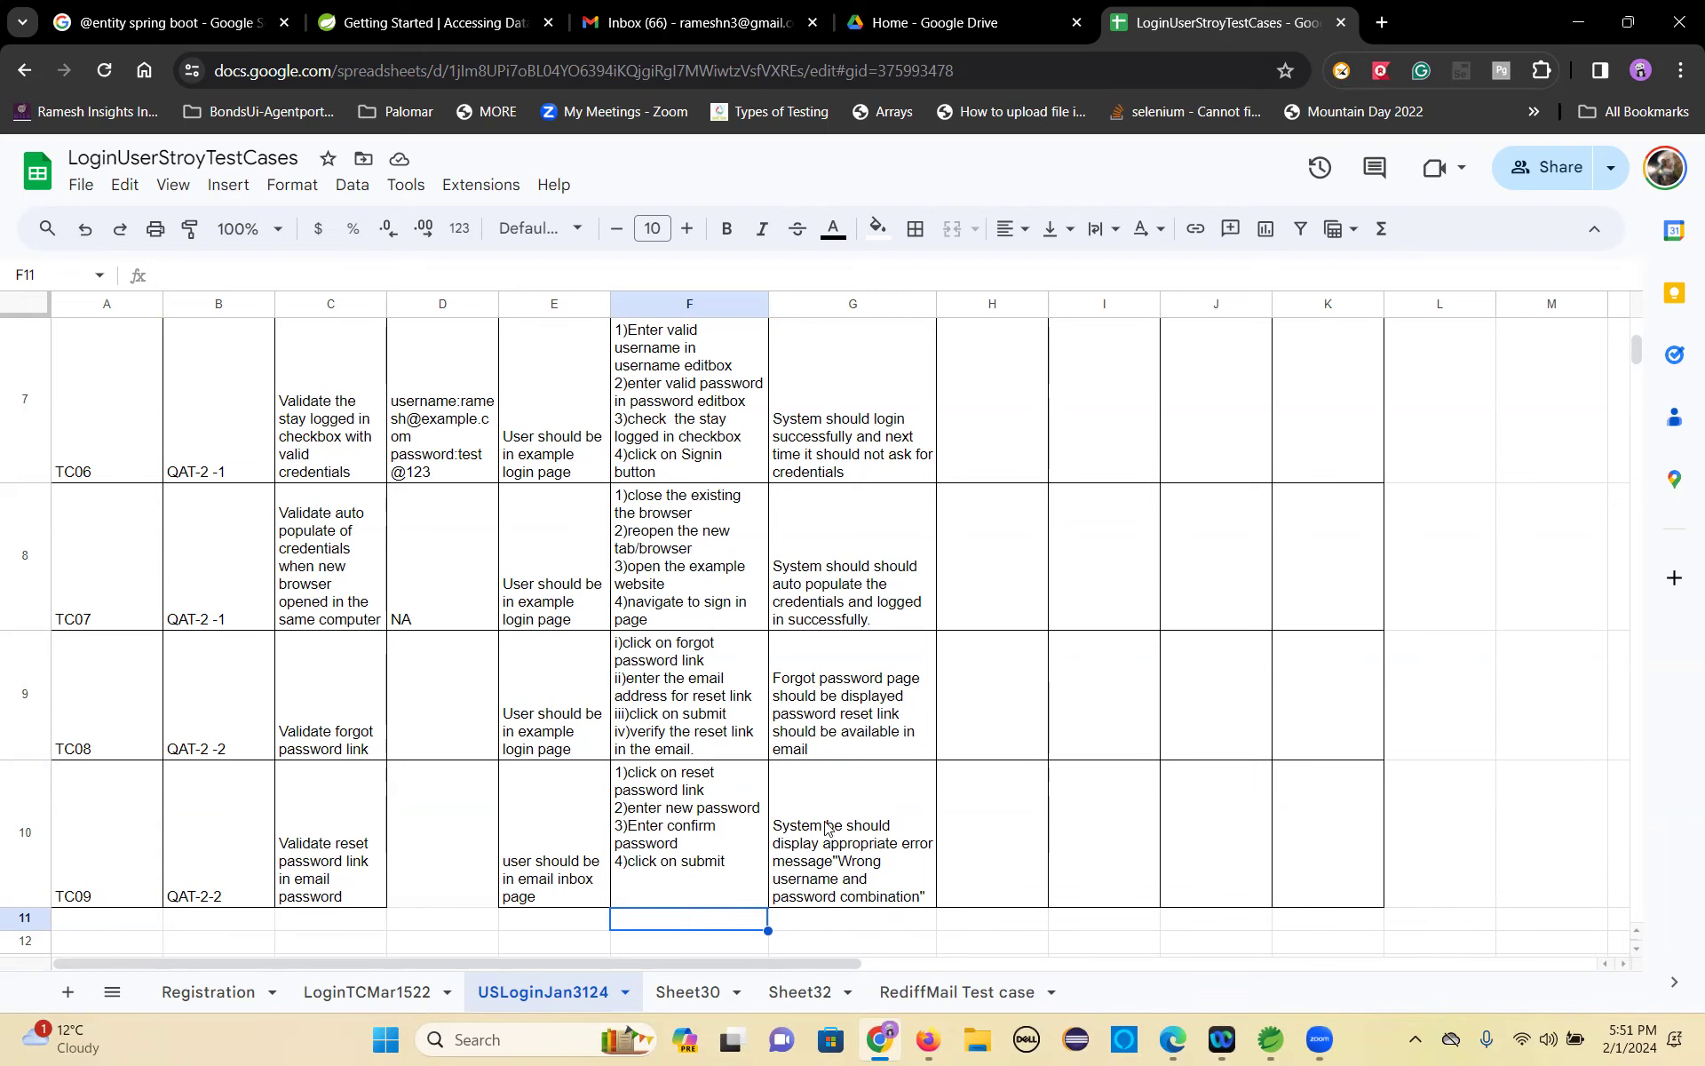
left_click(838, 850)
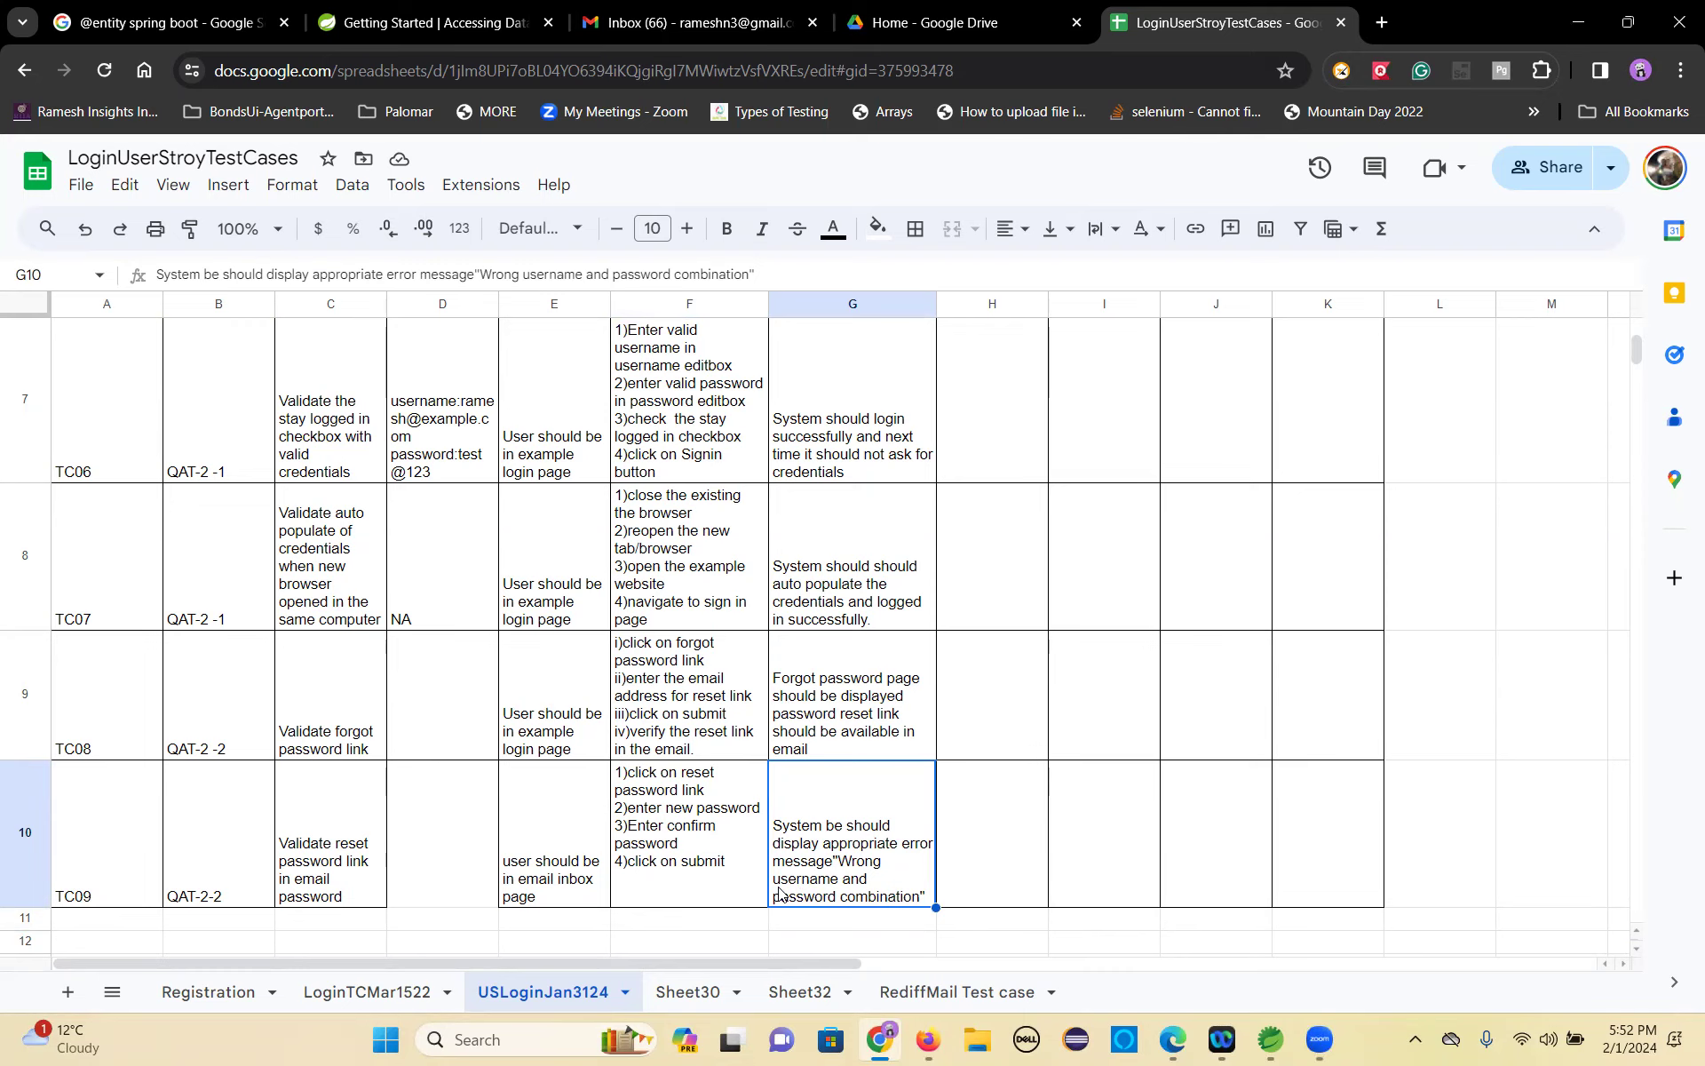
Overwrite G10 with 'Password should get reset successfully.' and commit it
type("Passwor")
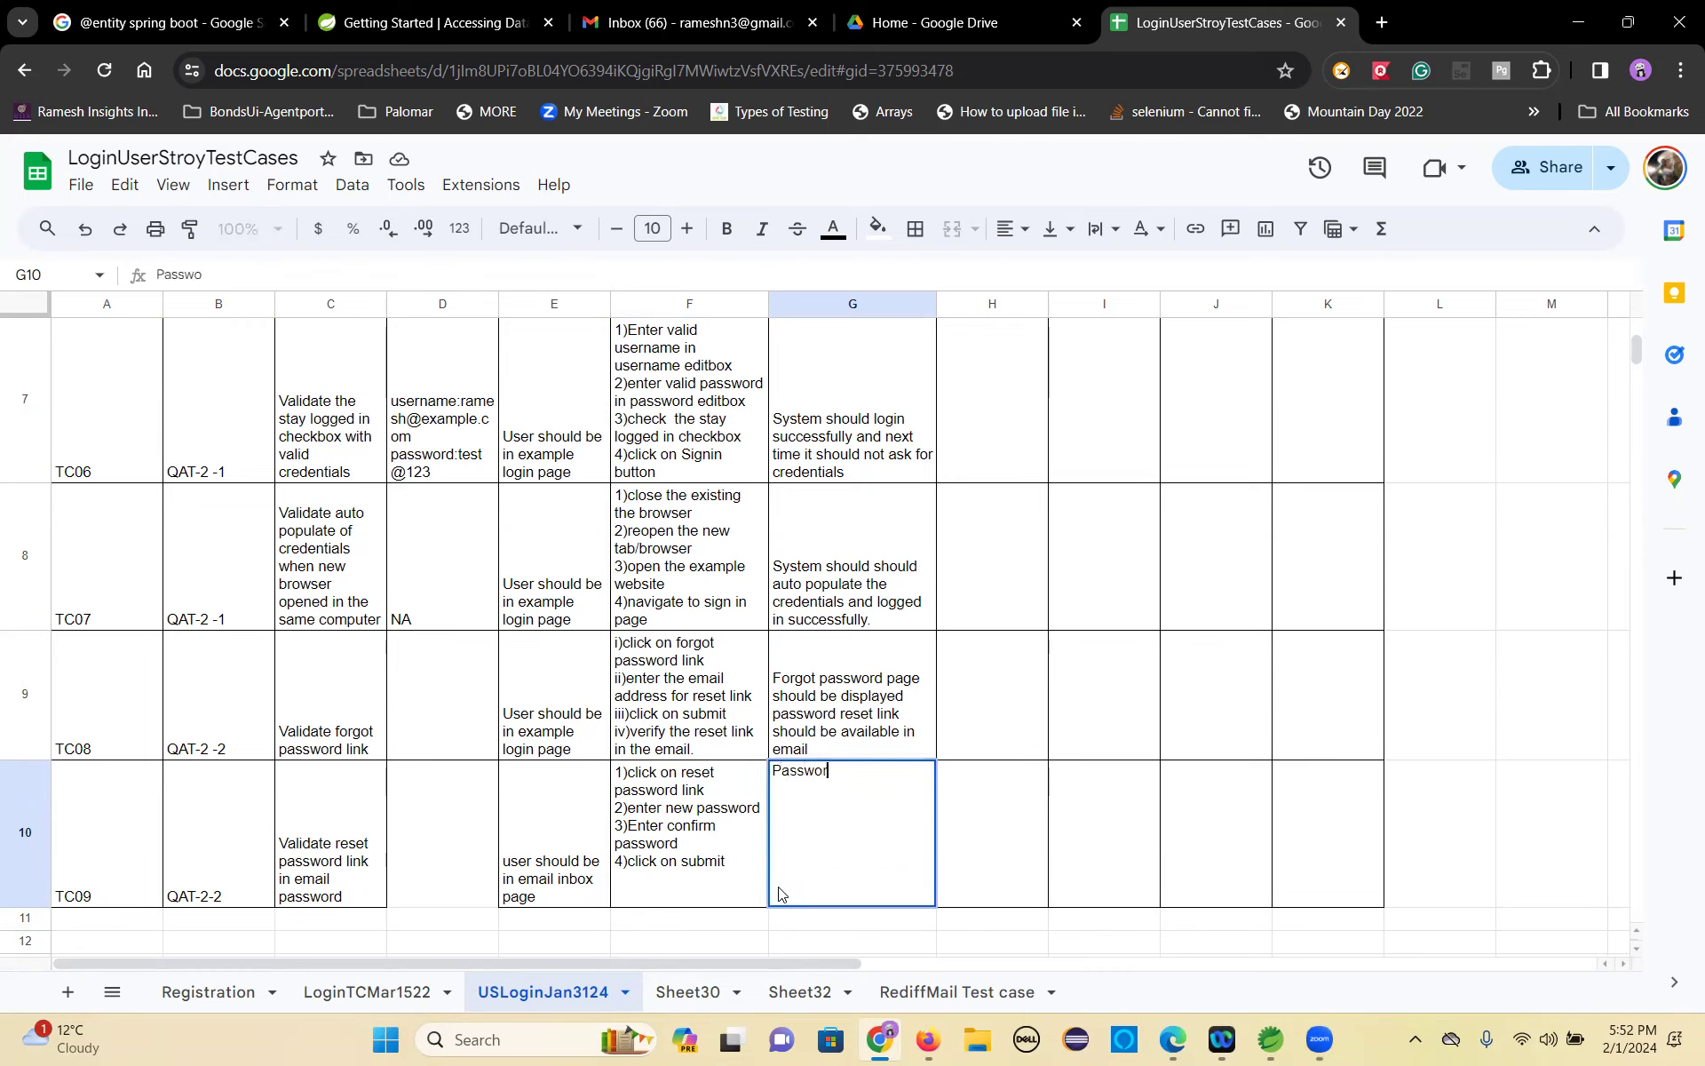
type("d should get reset successfully.")
left_click(677, 872)
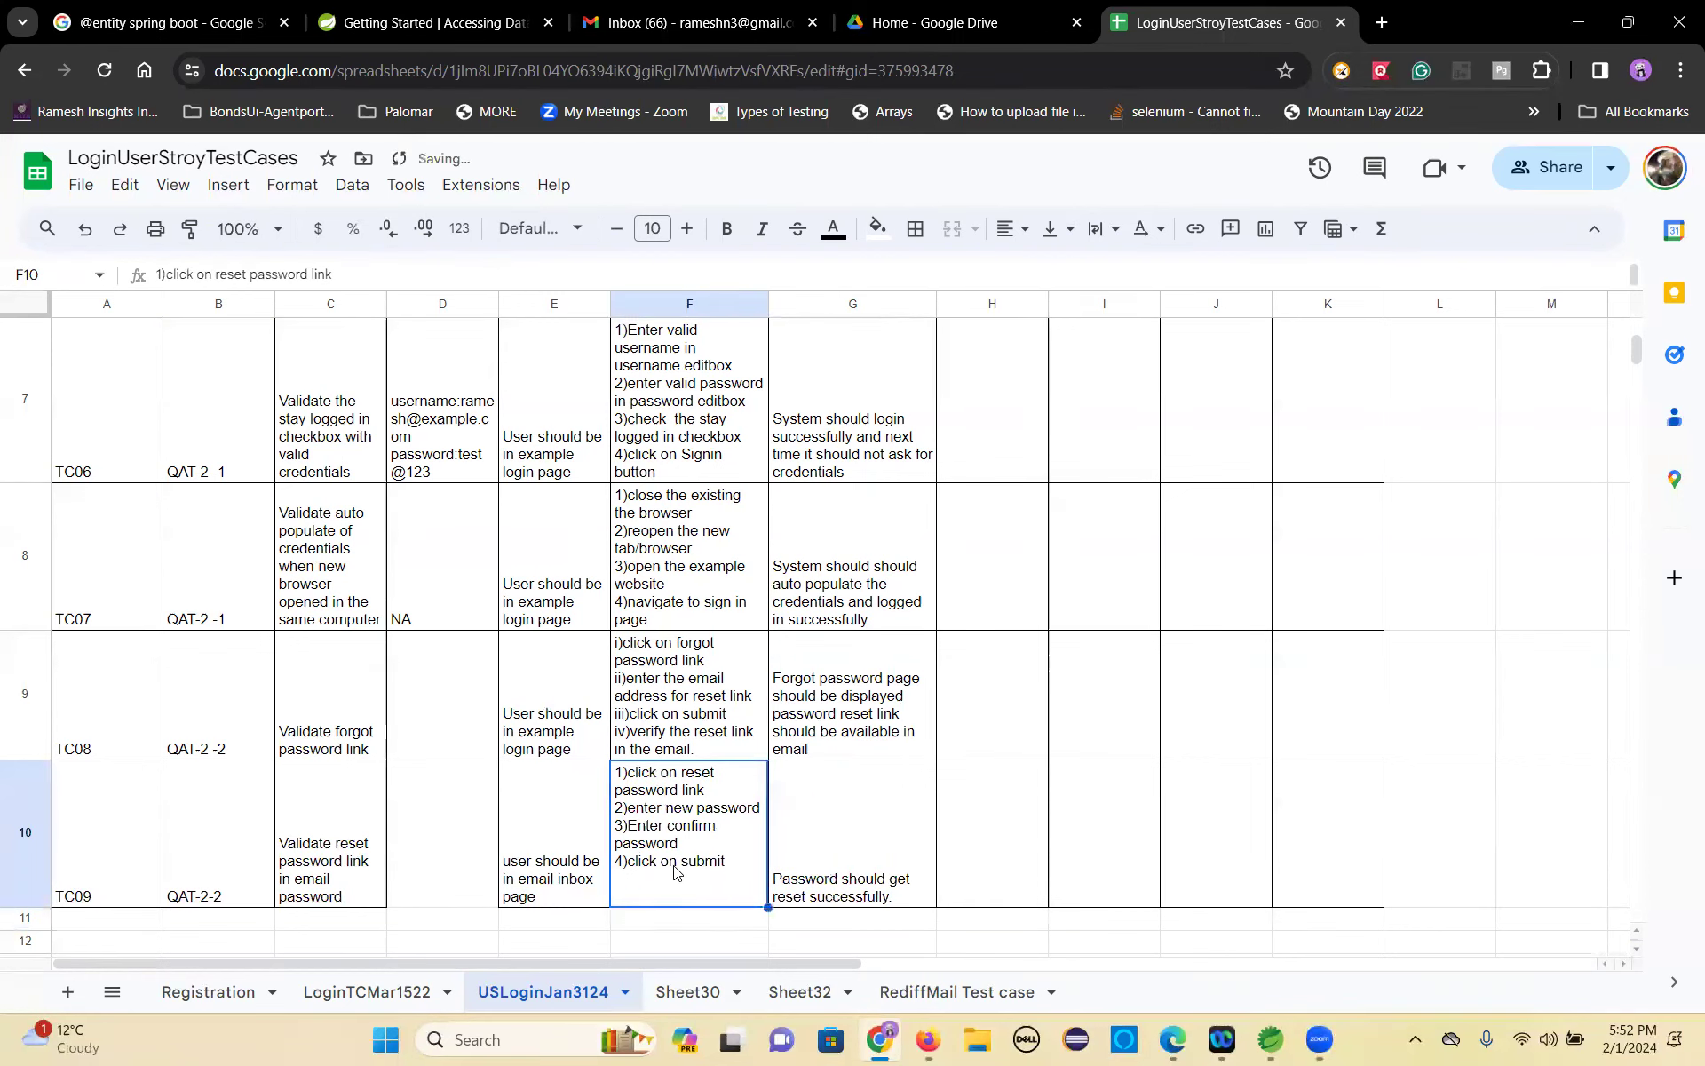
scroll(657, 830, "down", 1)
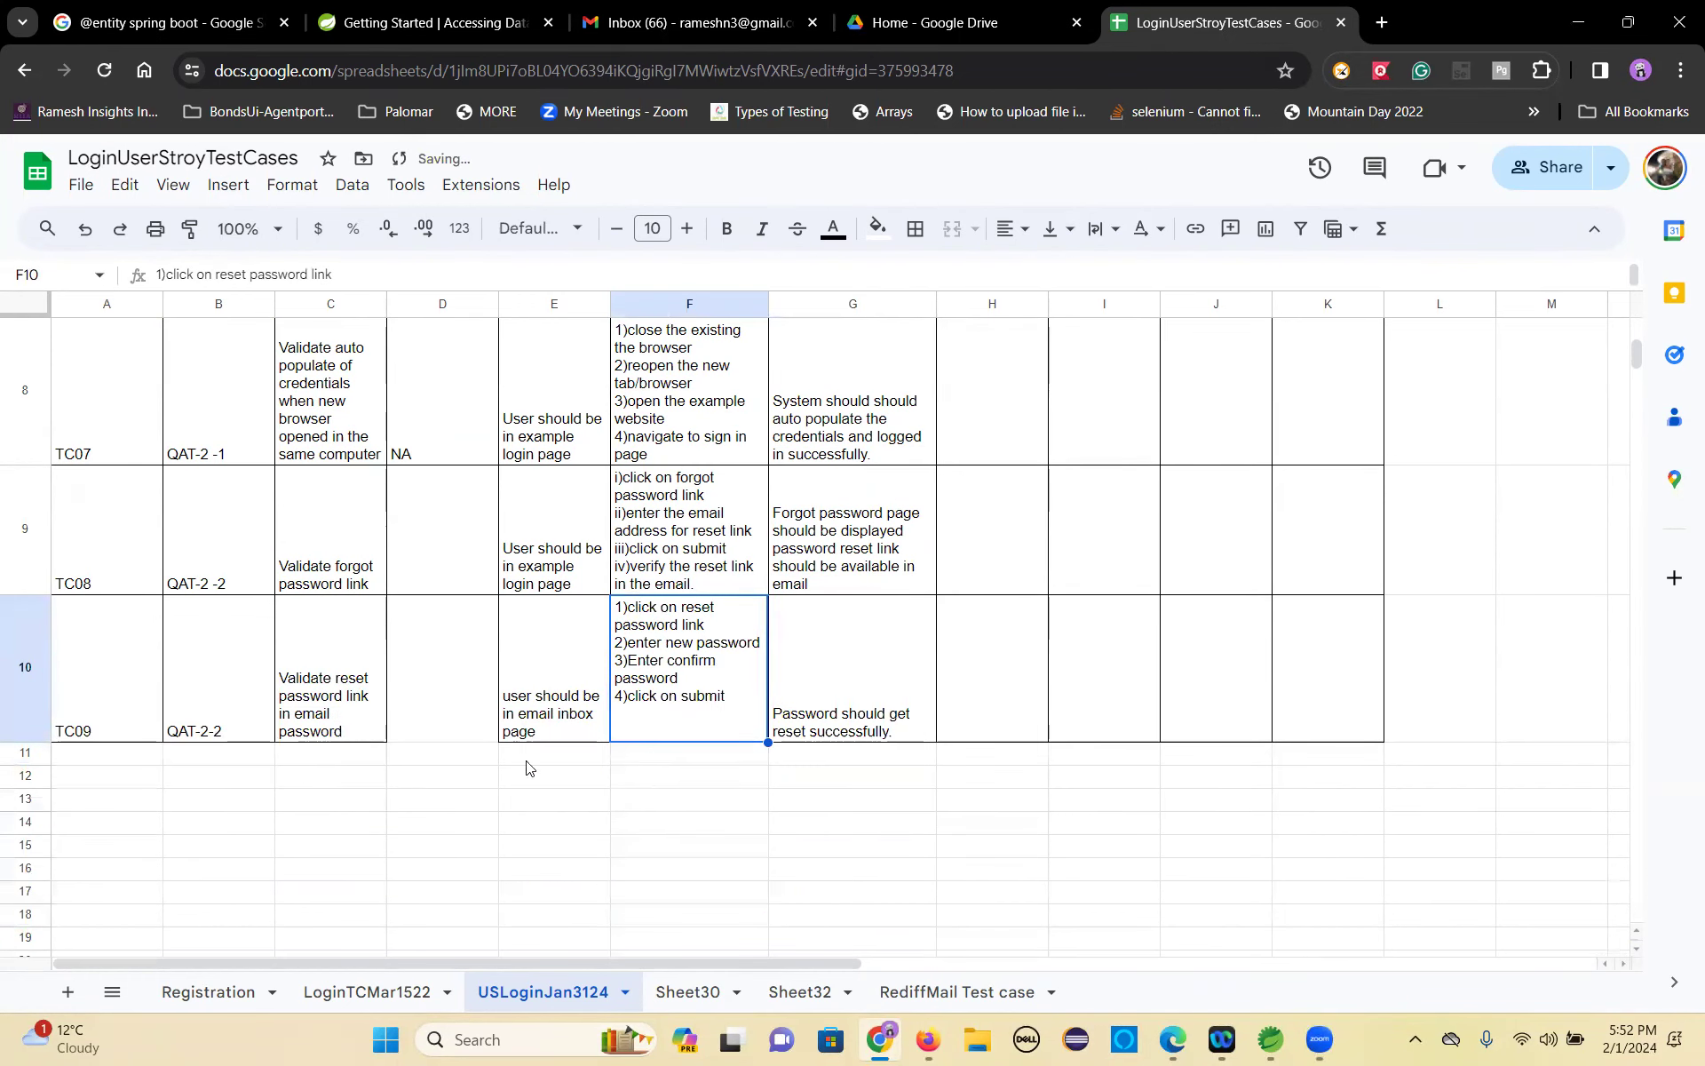
Enter TC10 in A11 and the story reference QA-2-2 beside it
left_click(96, 761)
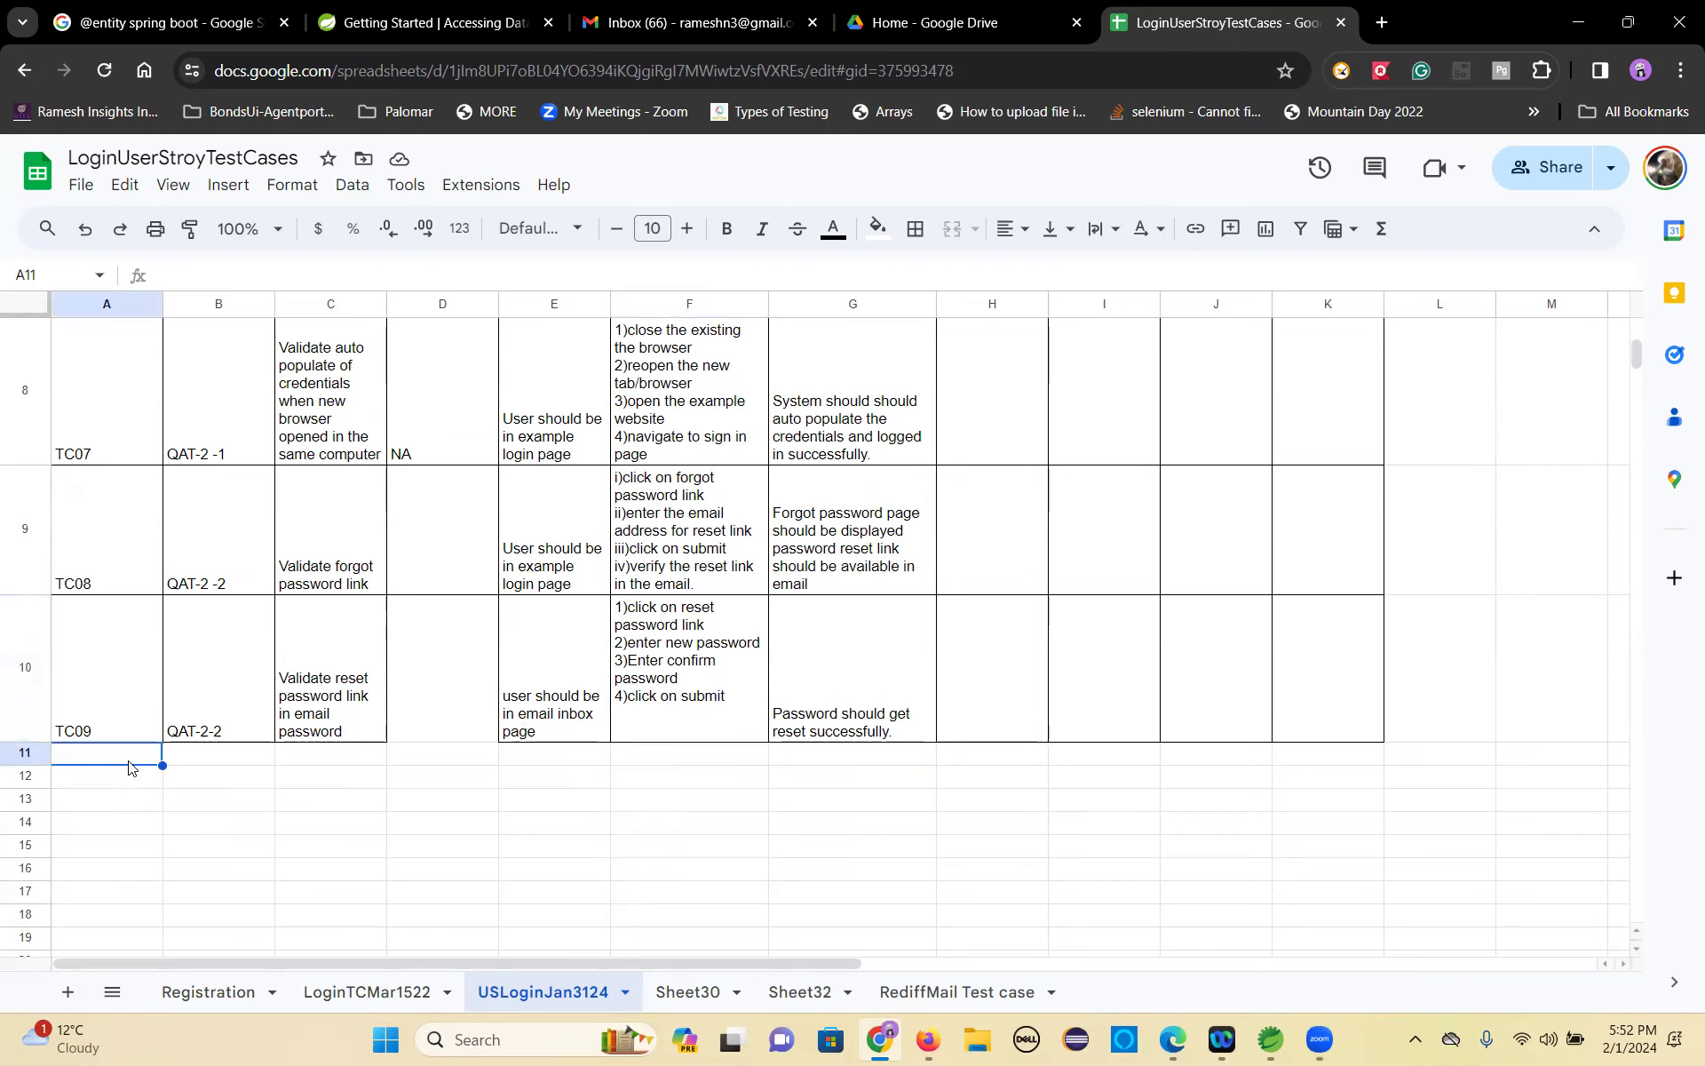
type("TC10")
key("Tab")
type("QA")
type("-2-1")
type("2")
key("Return")
key("Up")
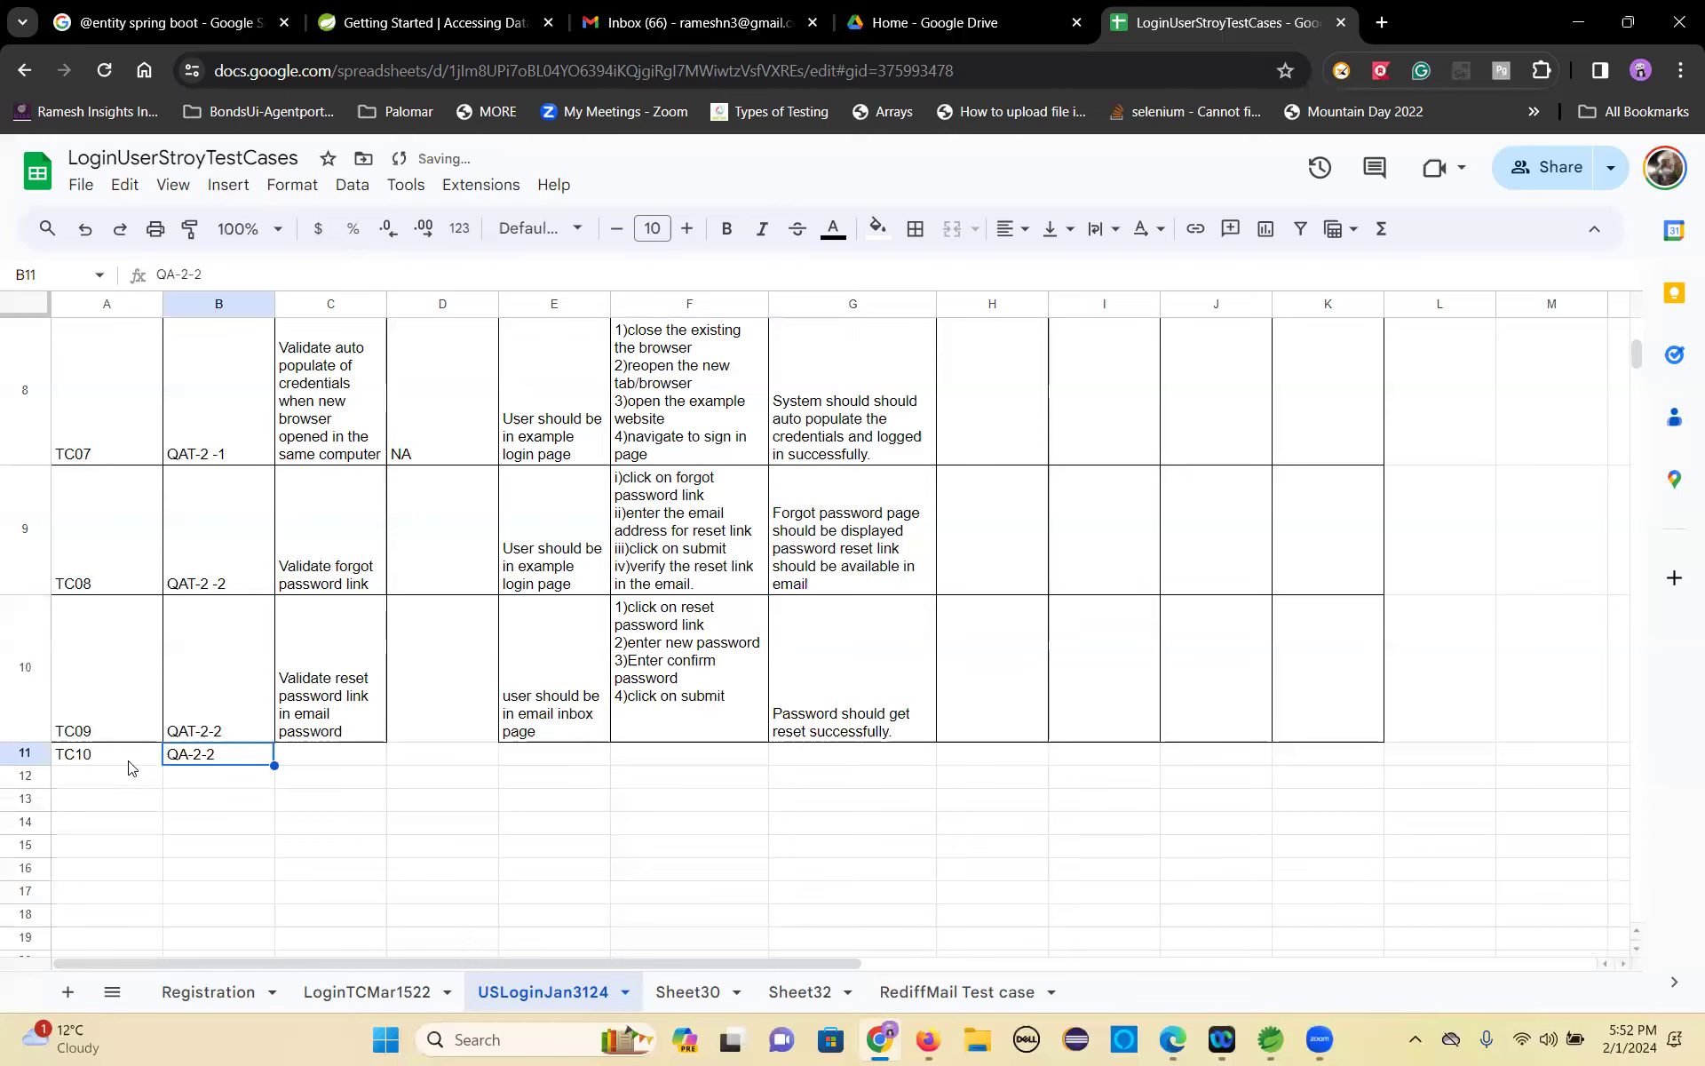
Type 'Verify the reste password functionality' as the TC10 description in C11
key("Tab")
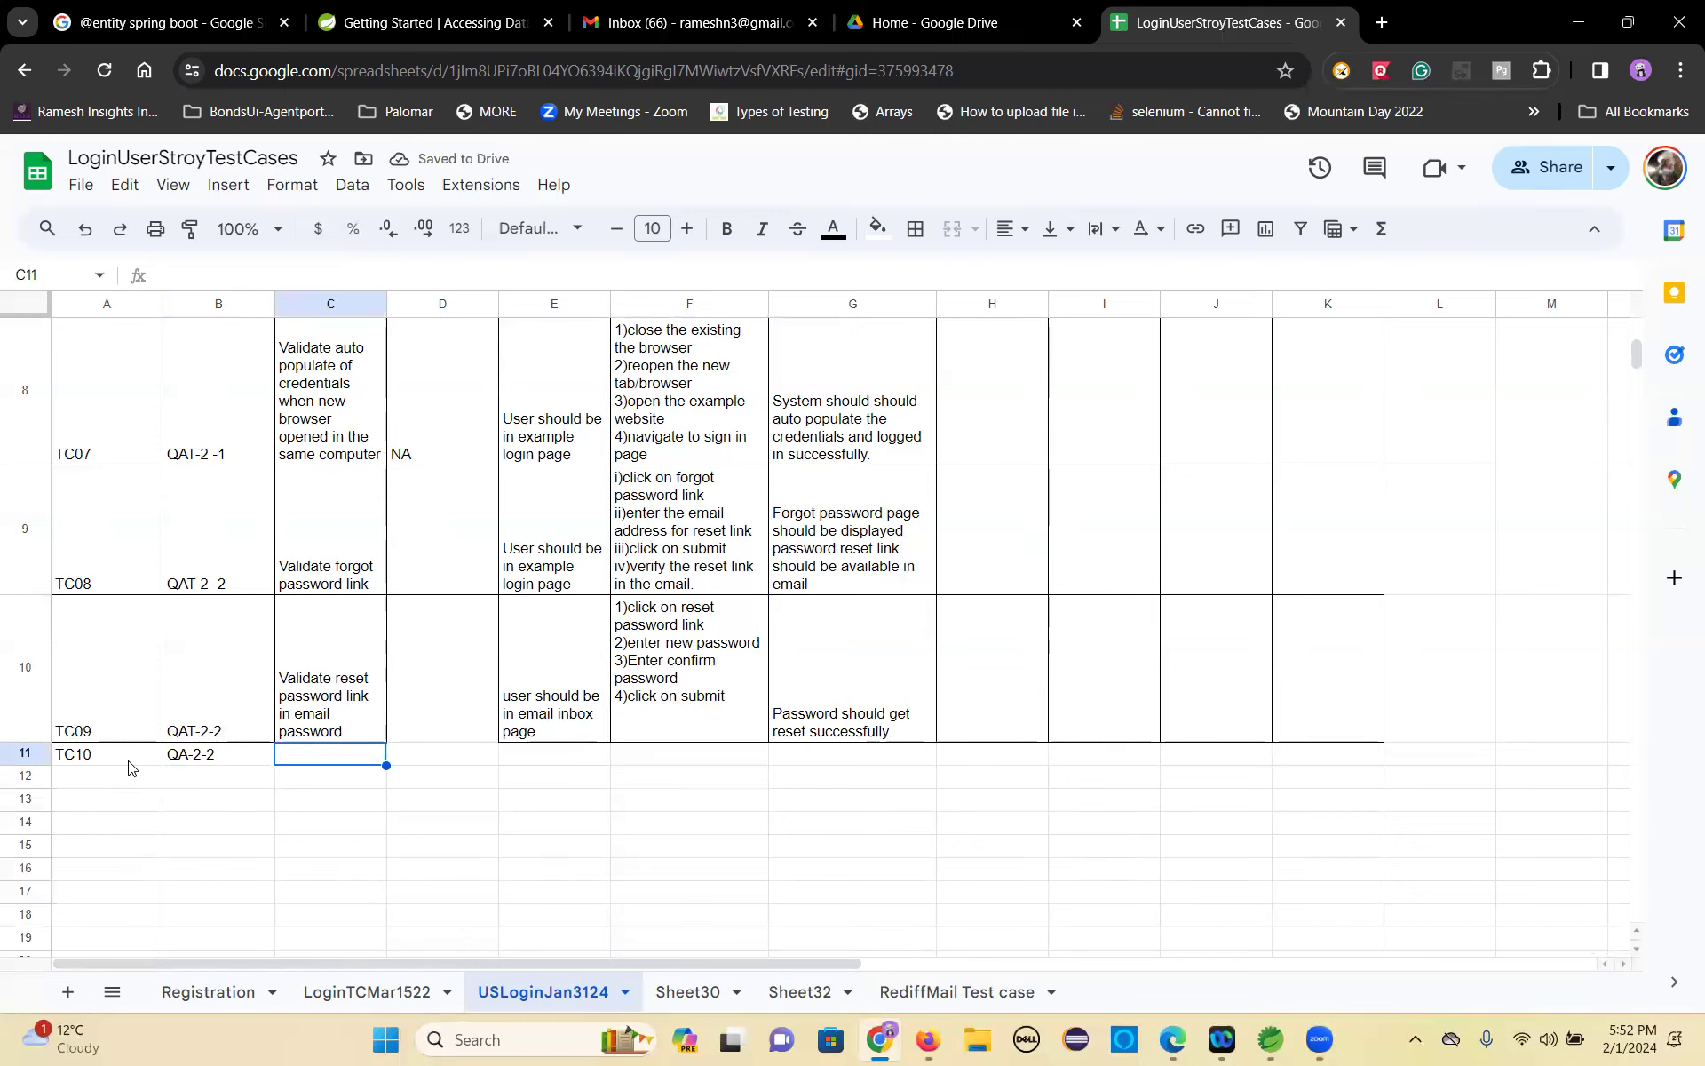
type("Verify the reste passw")
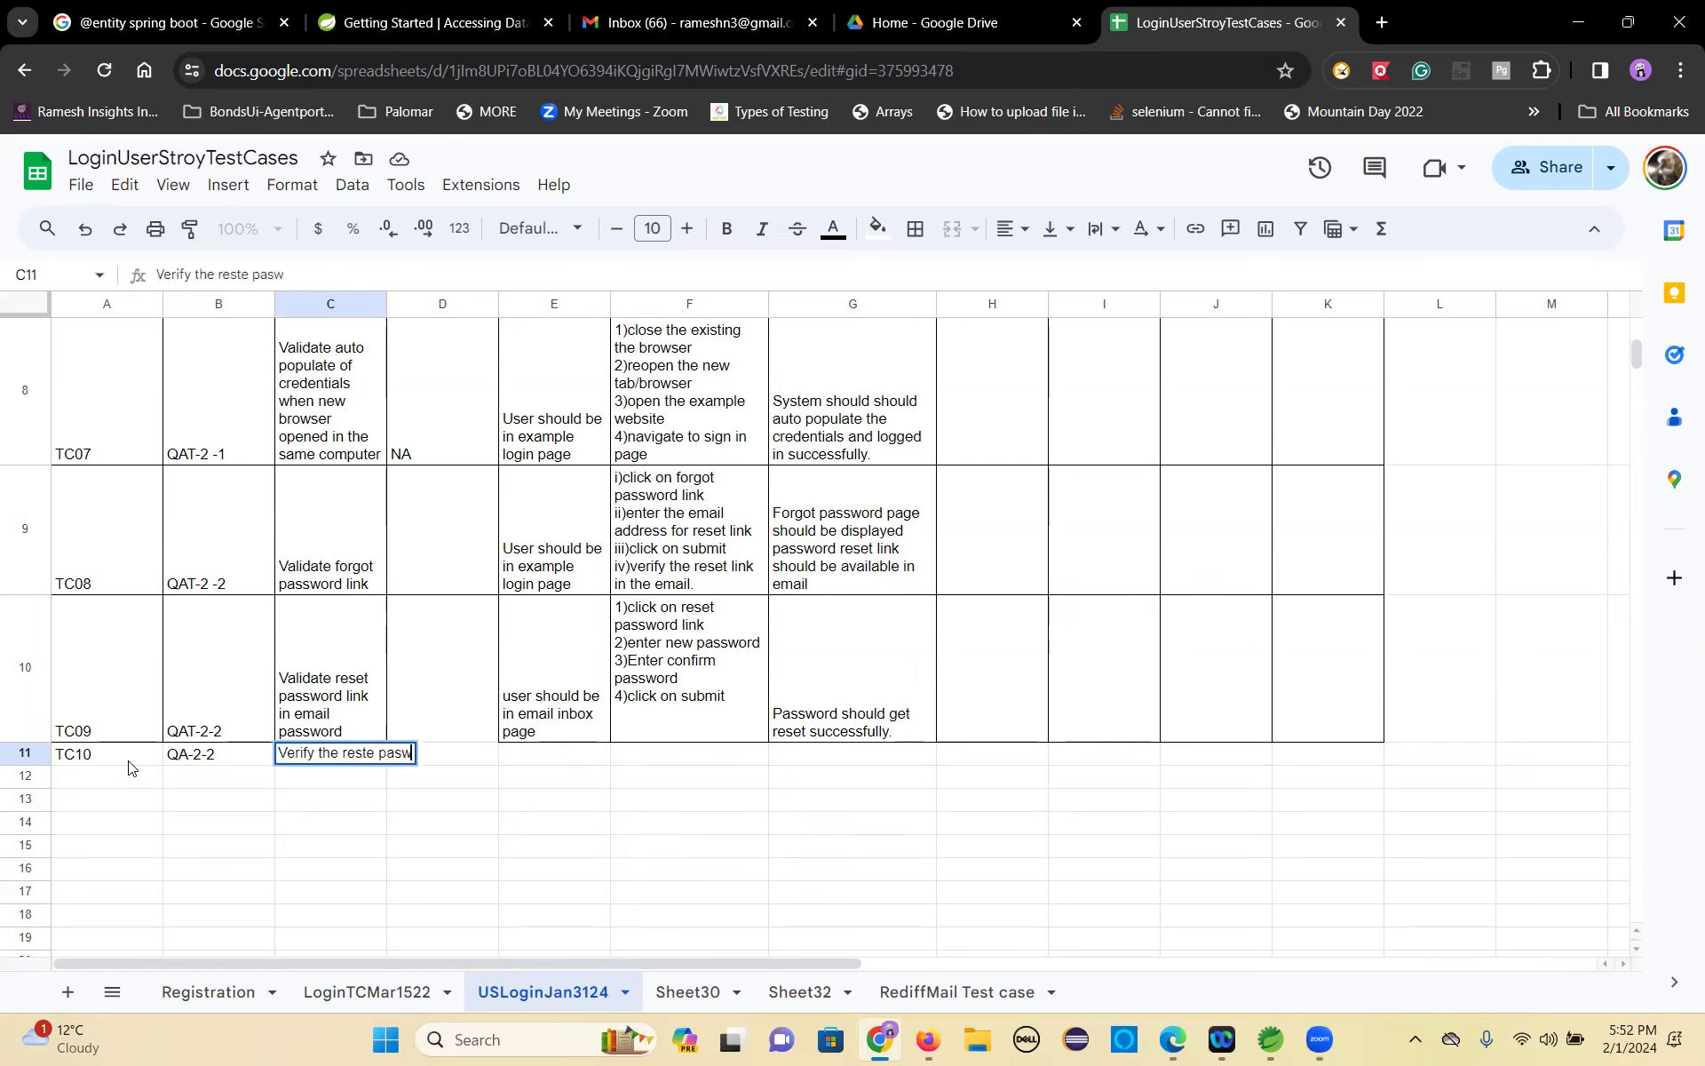
type("ord function")
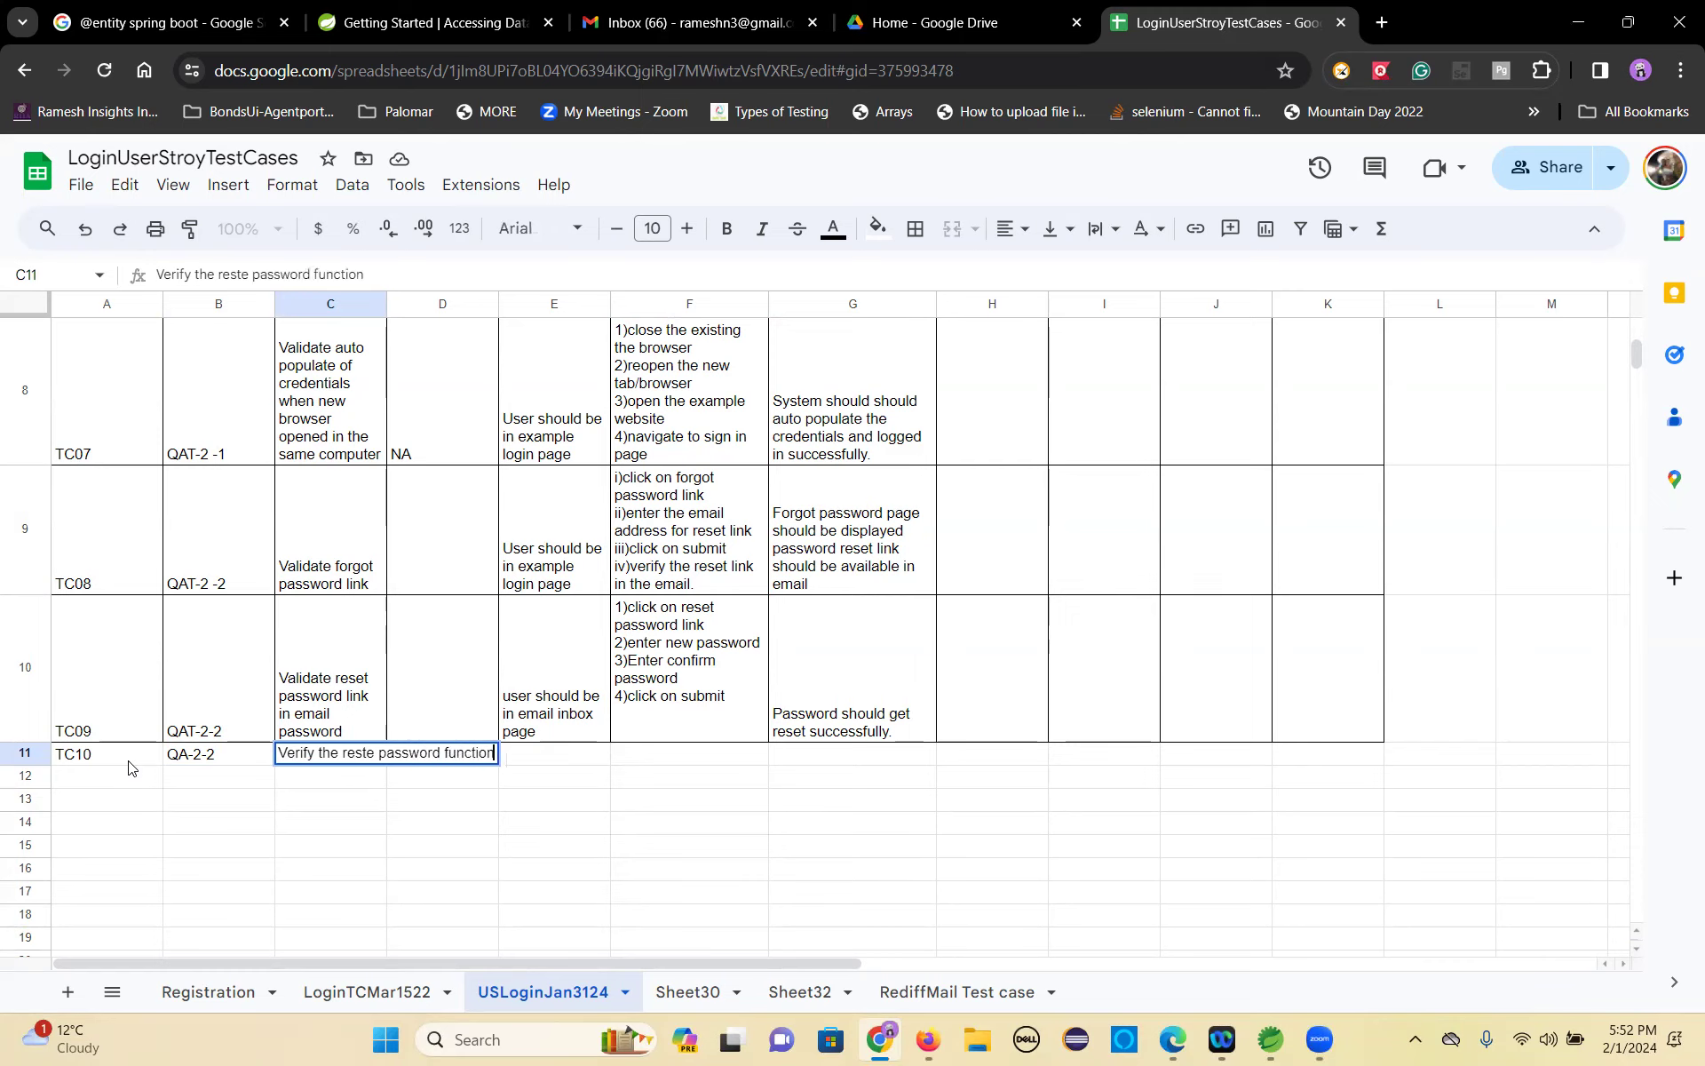
type("ality")
key("Return")
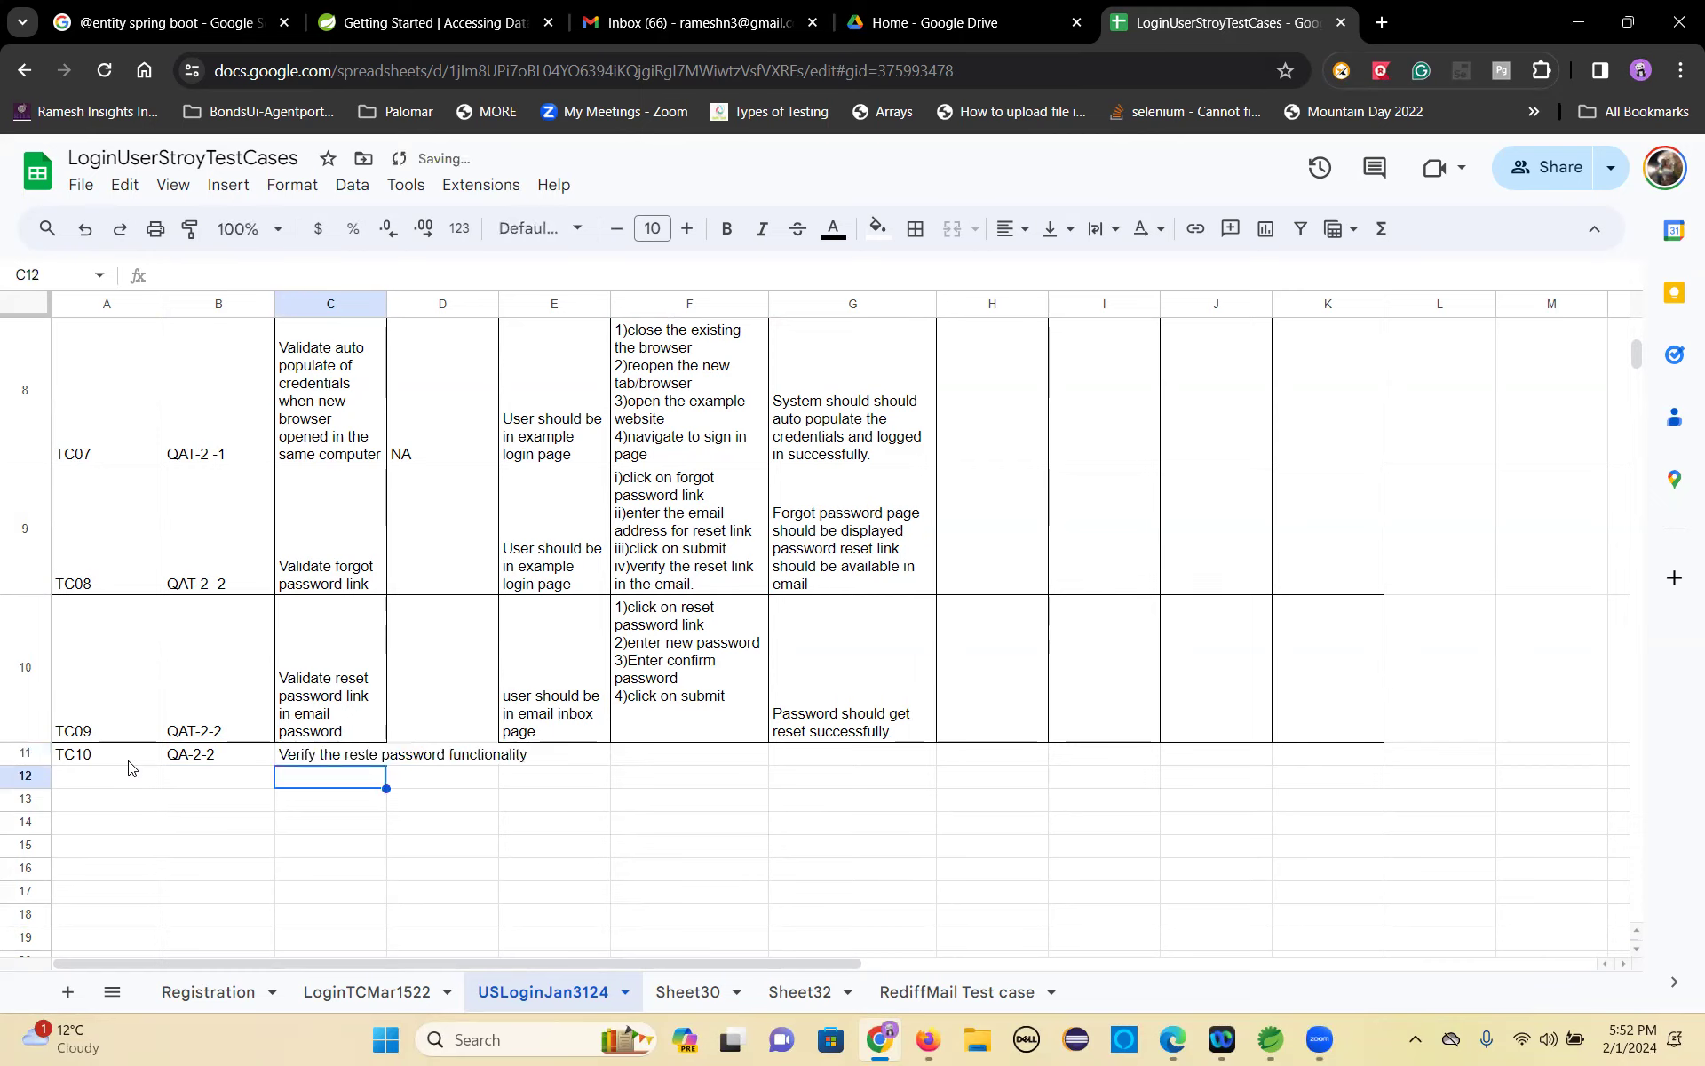
key("Up")
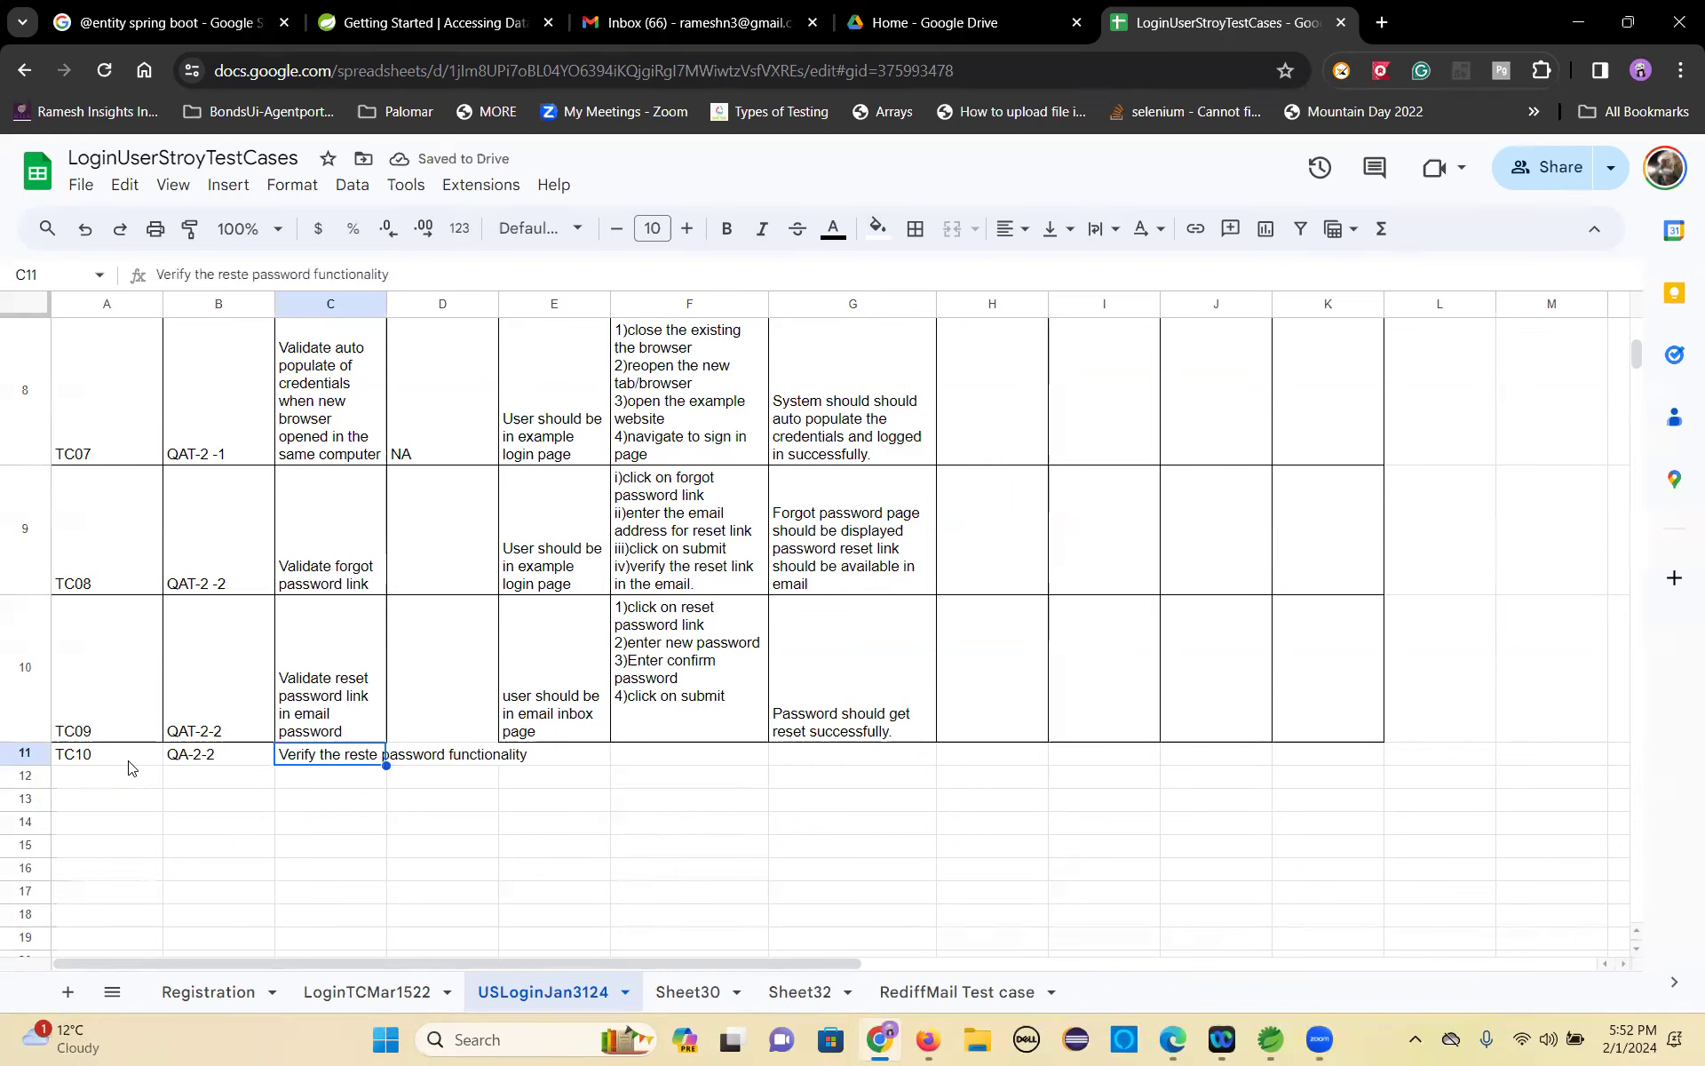
left_click(92, 759)
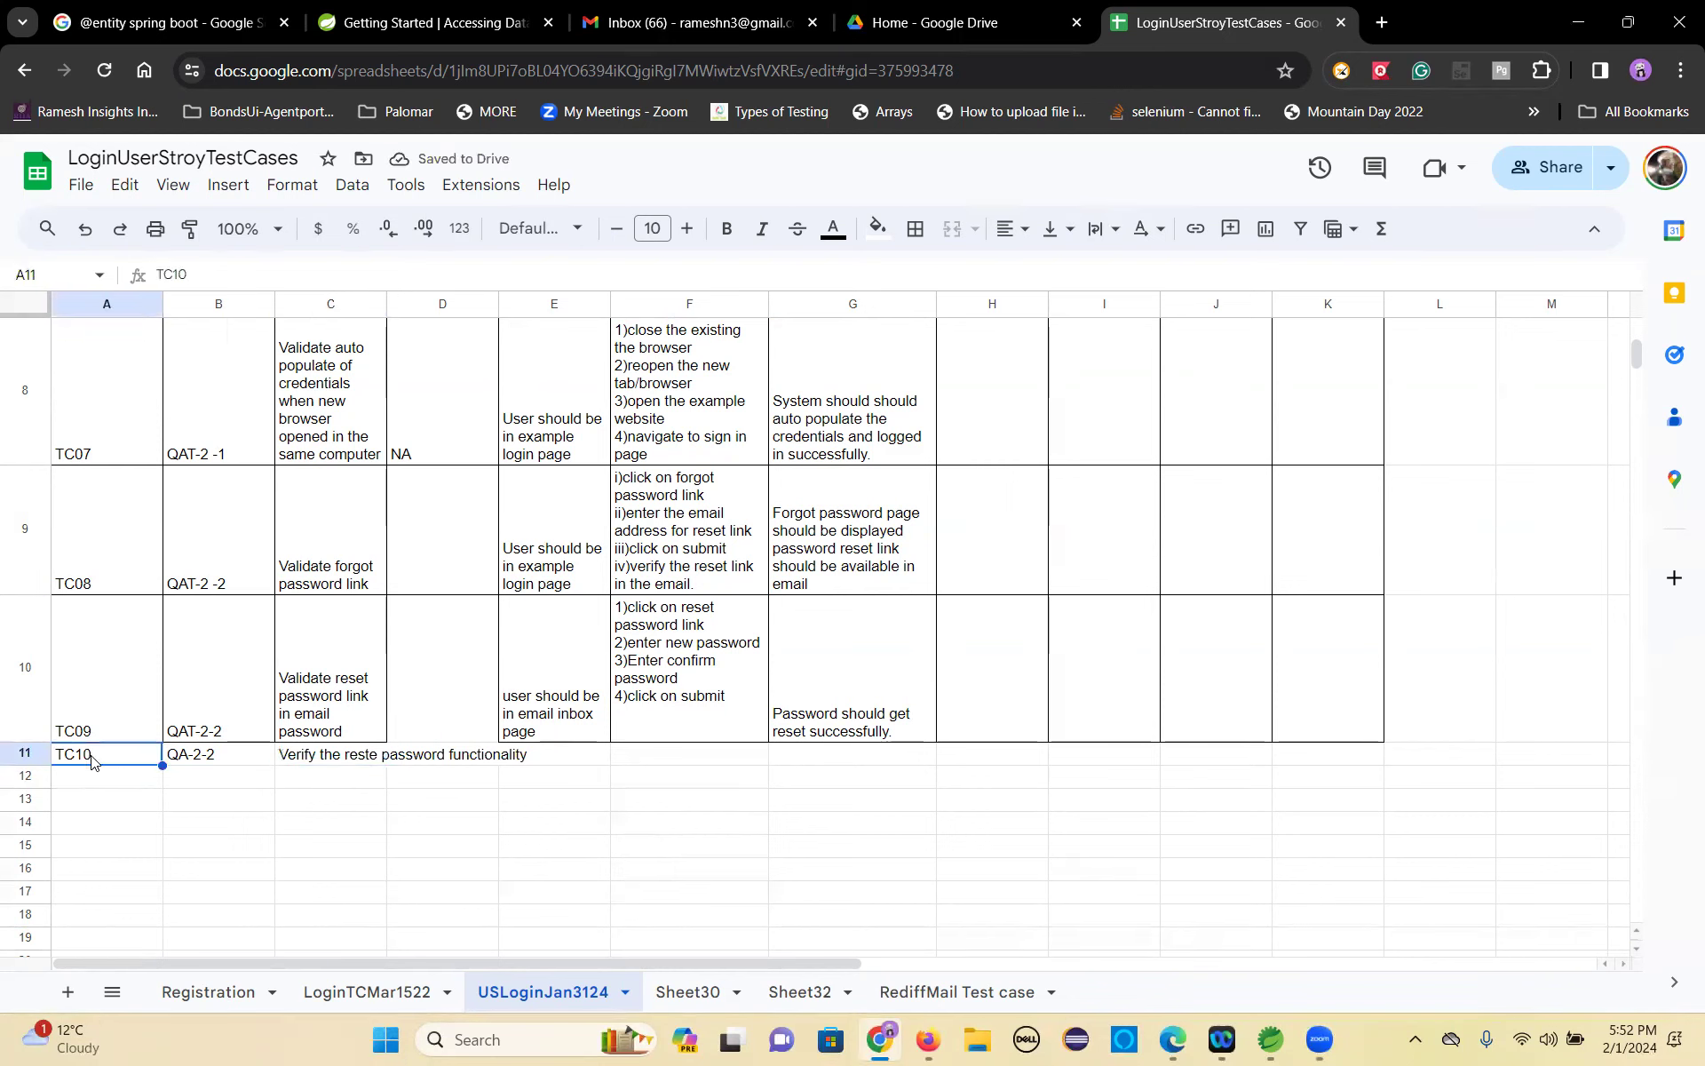
Set text wrapping on the TC10 row and the rows below it
key("shift+Right")
key("shift+Right")
key("shift+Right")
key("shift+Right")
key("shift+Right")
key("shift+Right")
key("shift+Right")
key("shift+Right")
key("shift+Right")
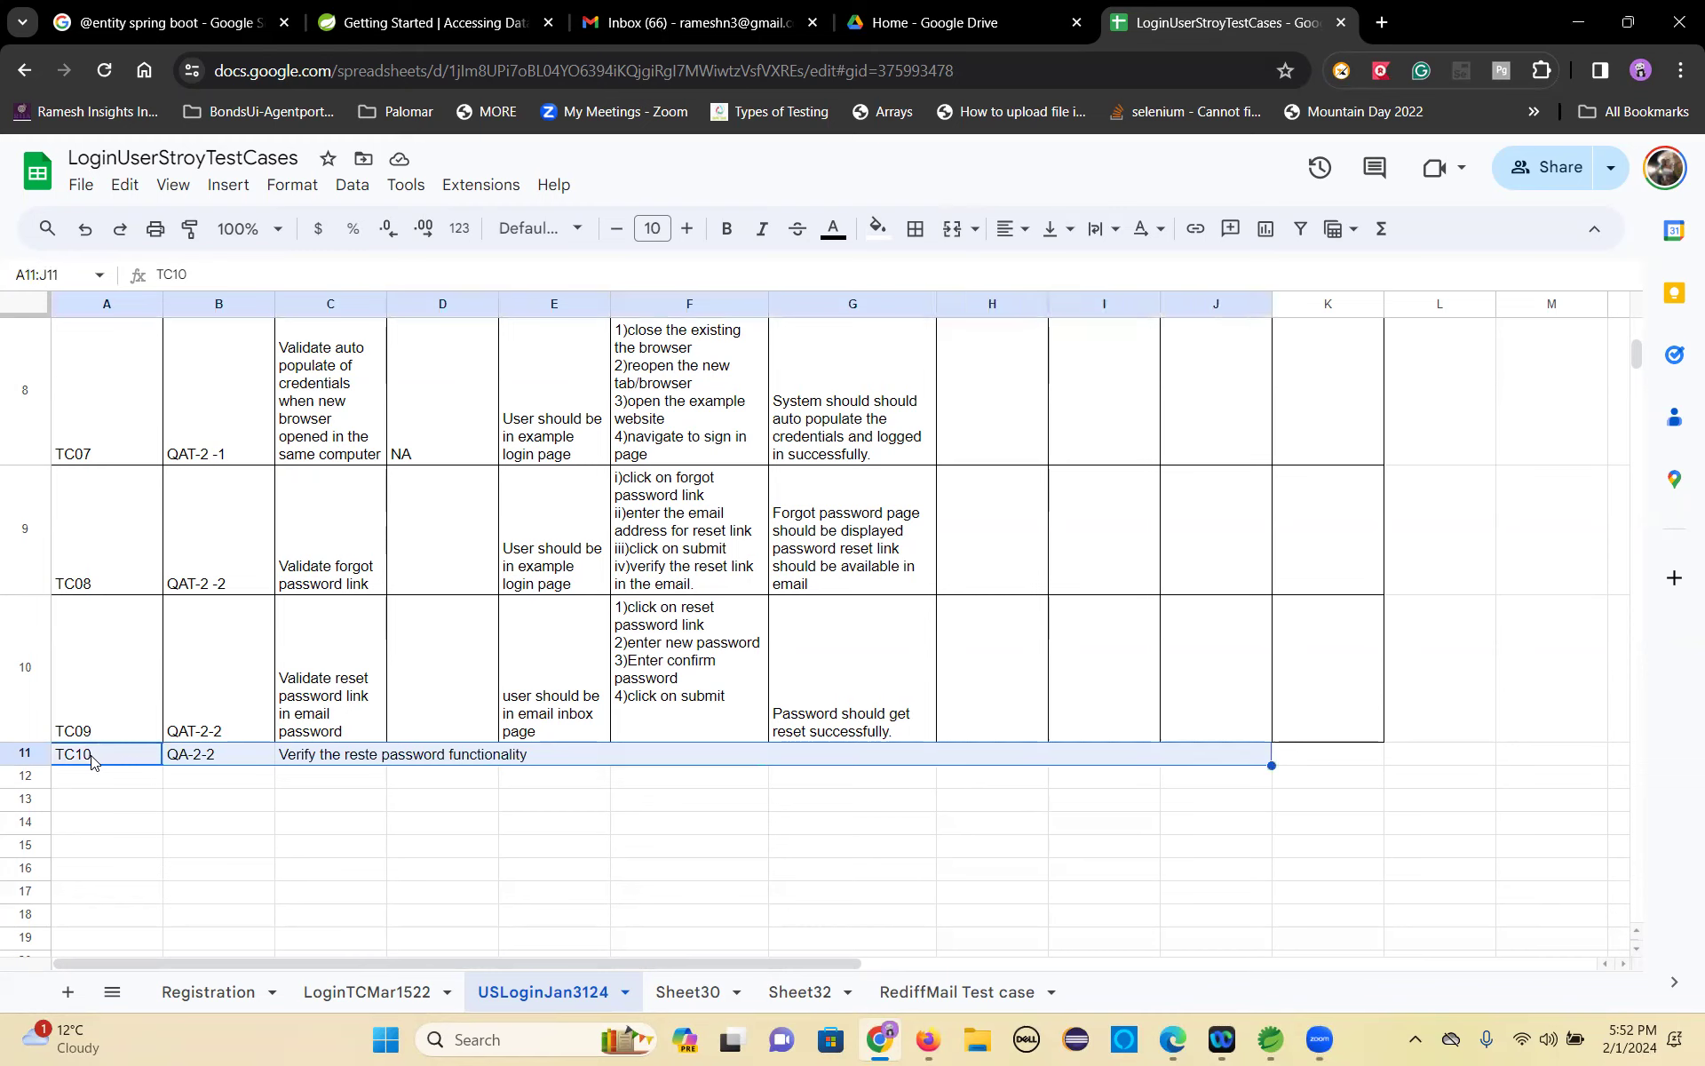
key("shift+Right")
key("shift+Down")
key("shift+Down")
key("shift+Down")
key("shift+Down")
key("shift+Down")
key("shift+Down")
key("shift+Down")
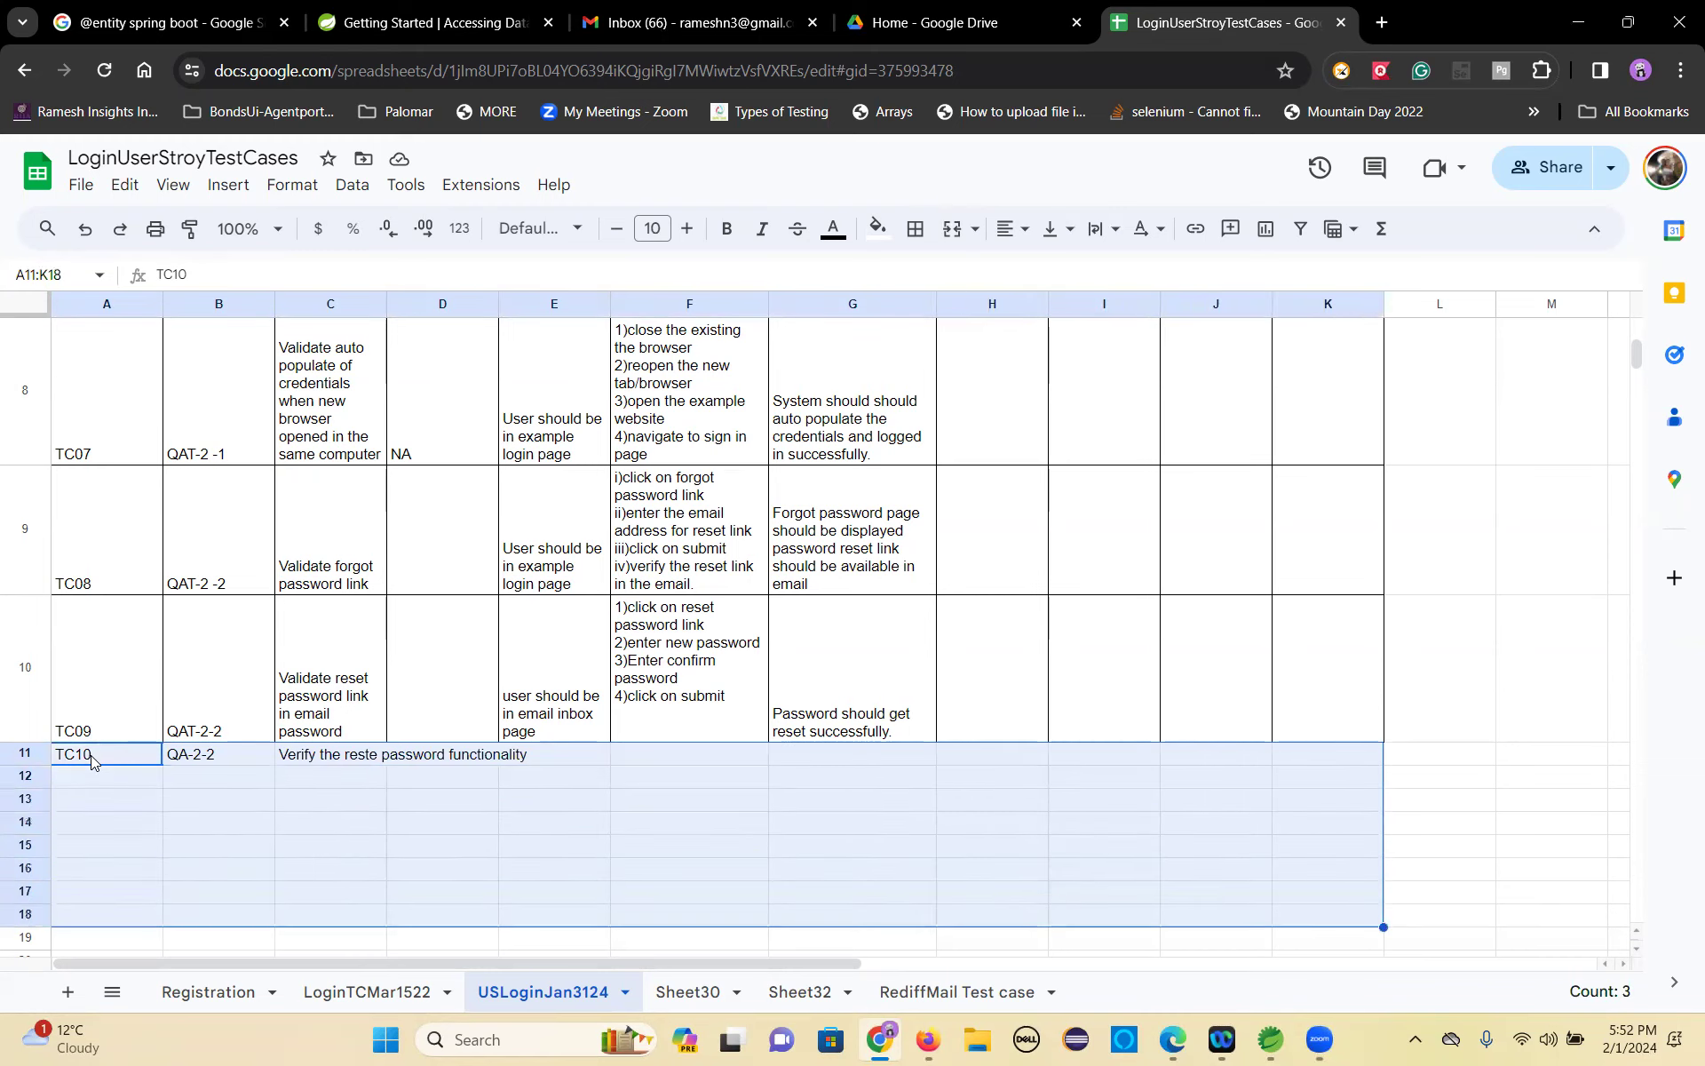
key("shift+Down")
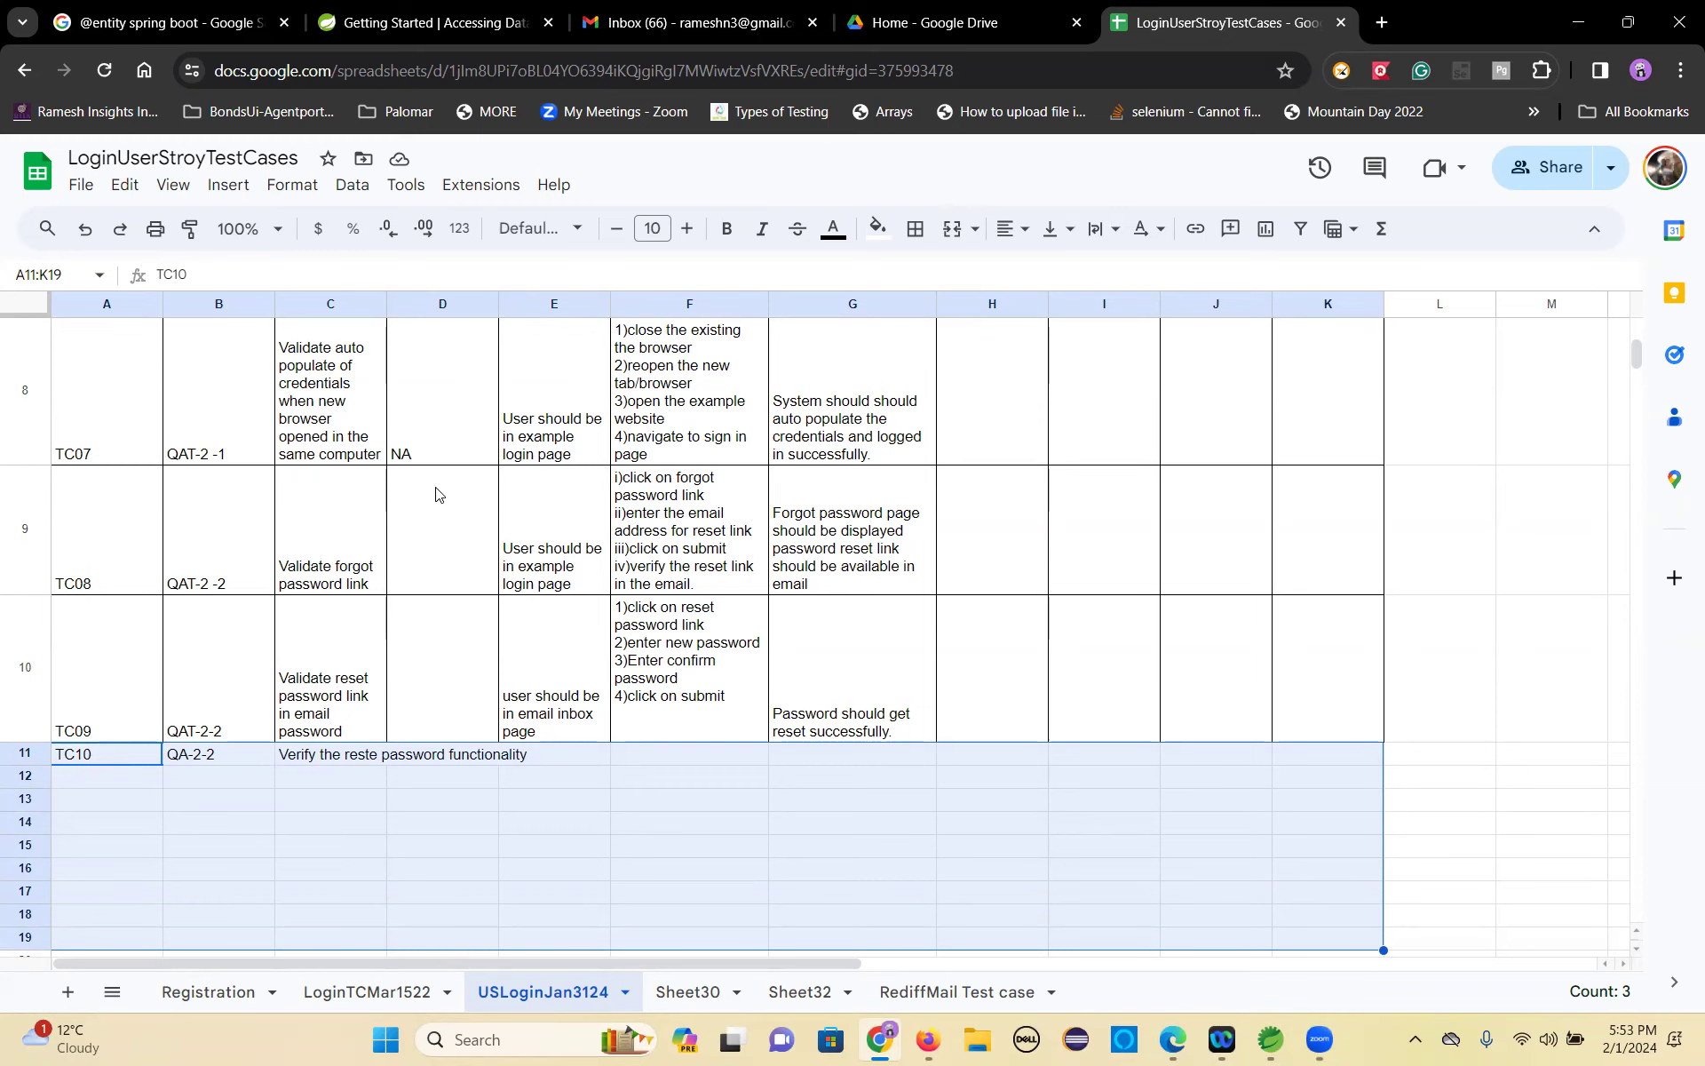
left_click(289, 190)
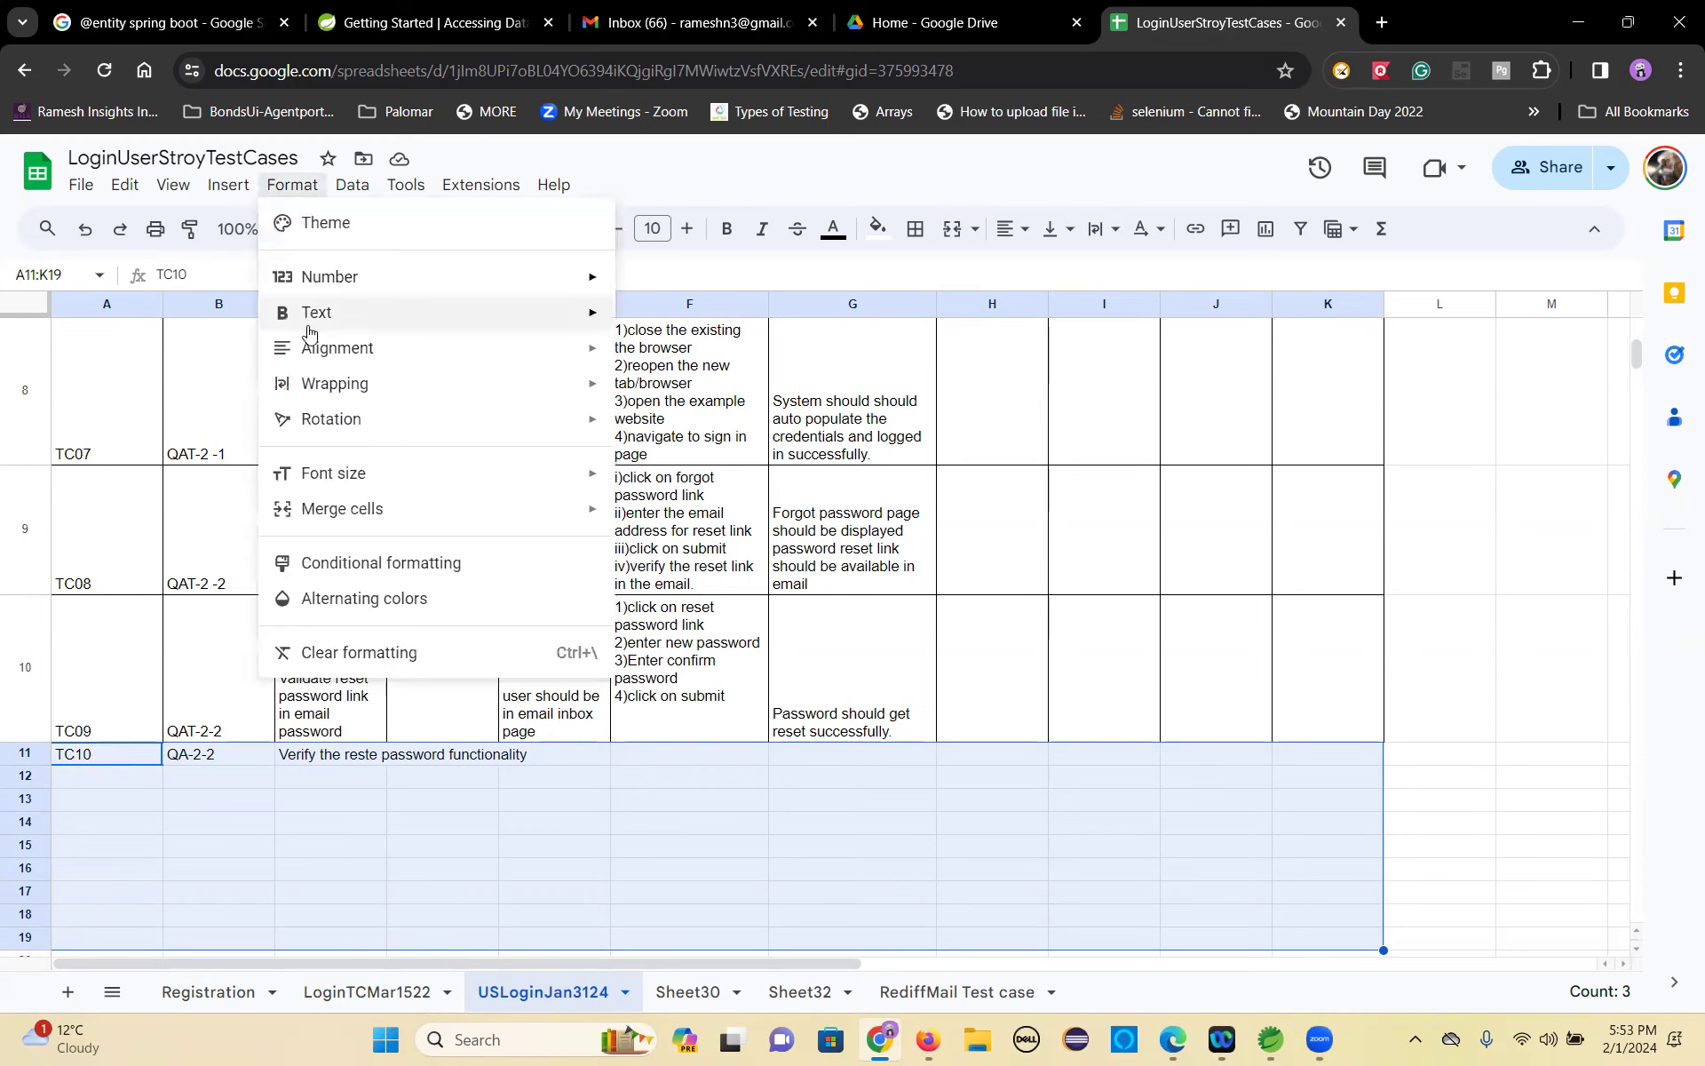
mouse_move(320, 325)
mouse_move(335, 382)
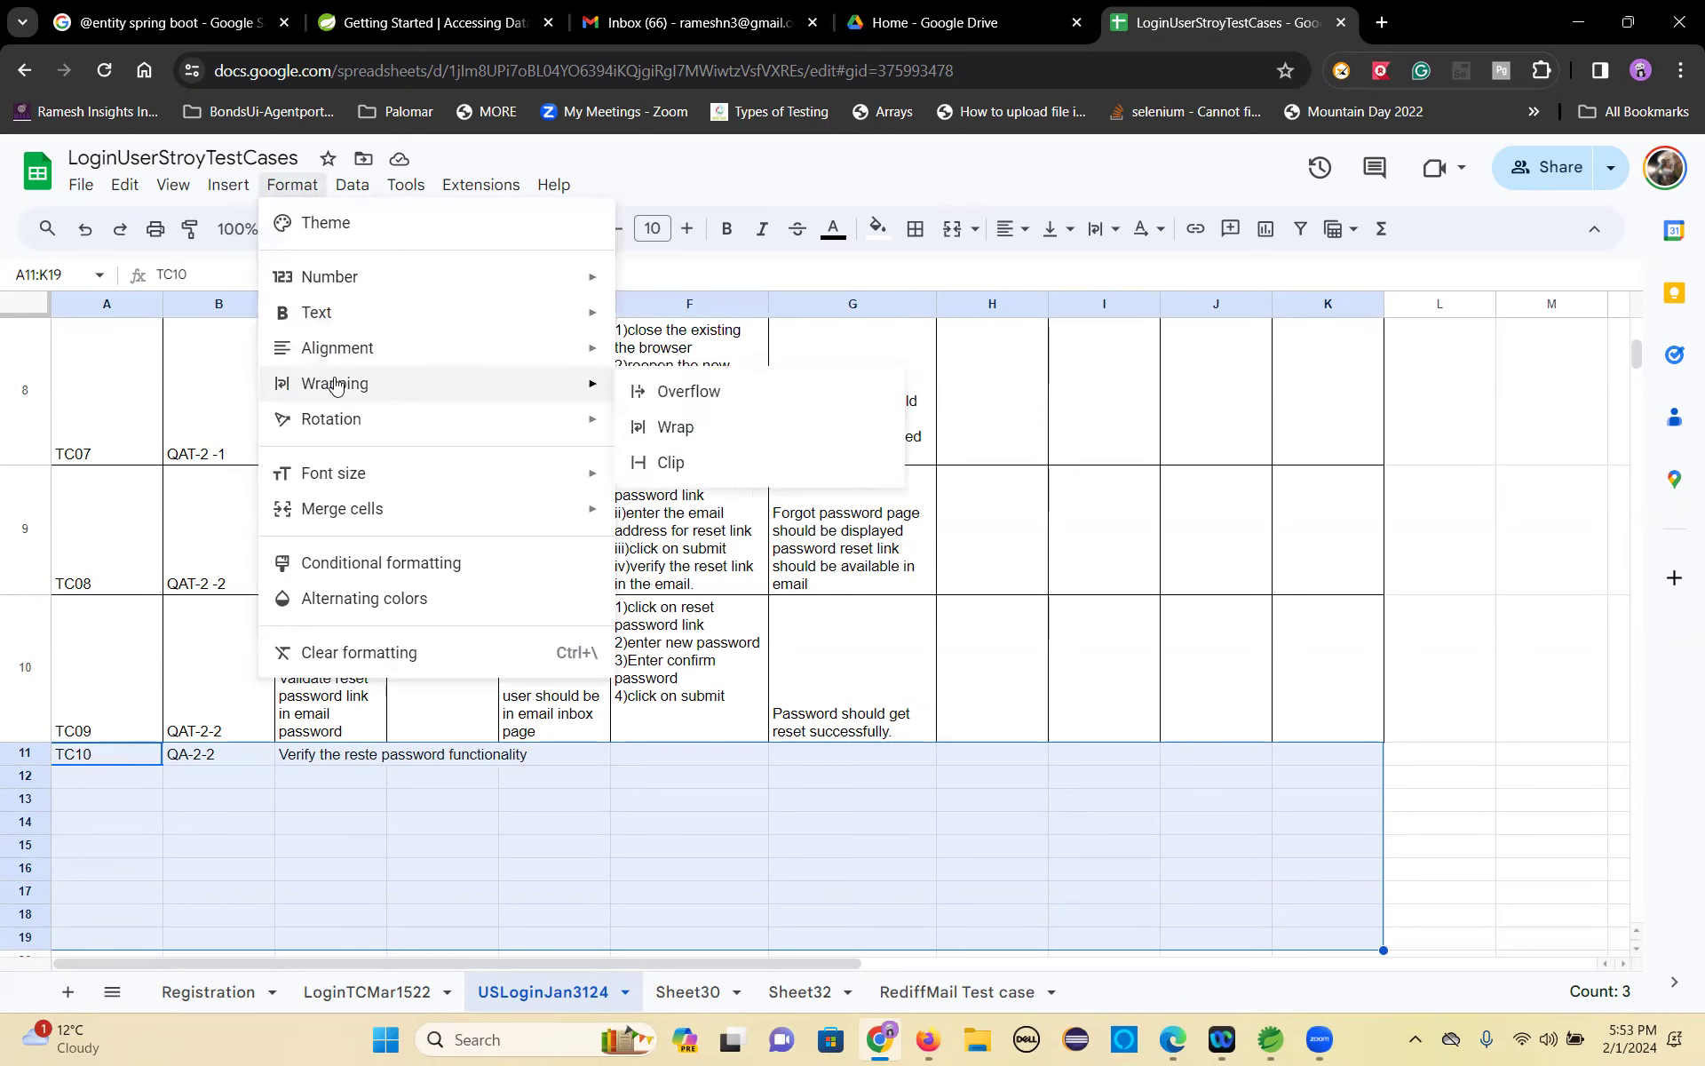
left_click(668, 428)
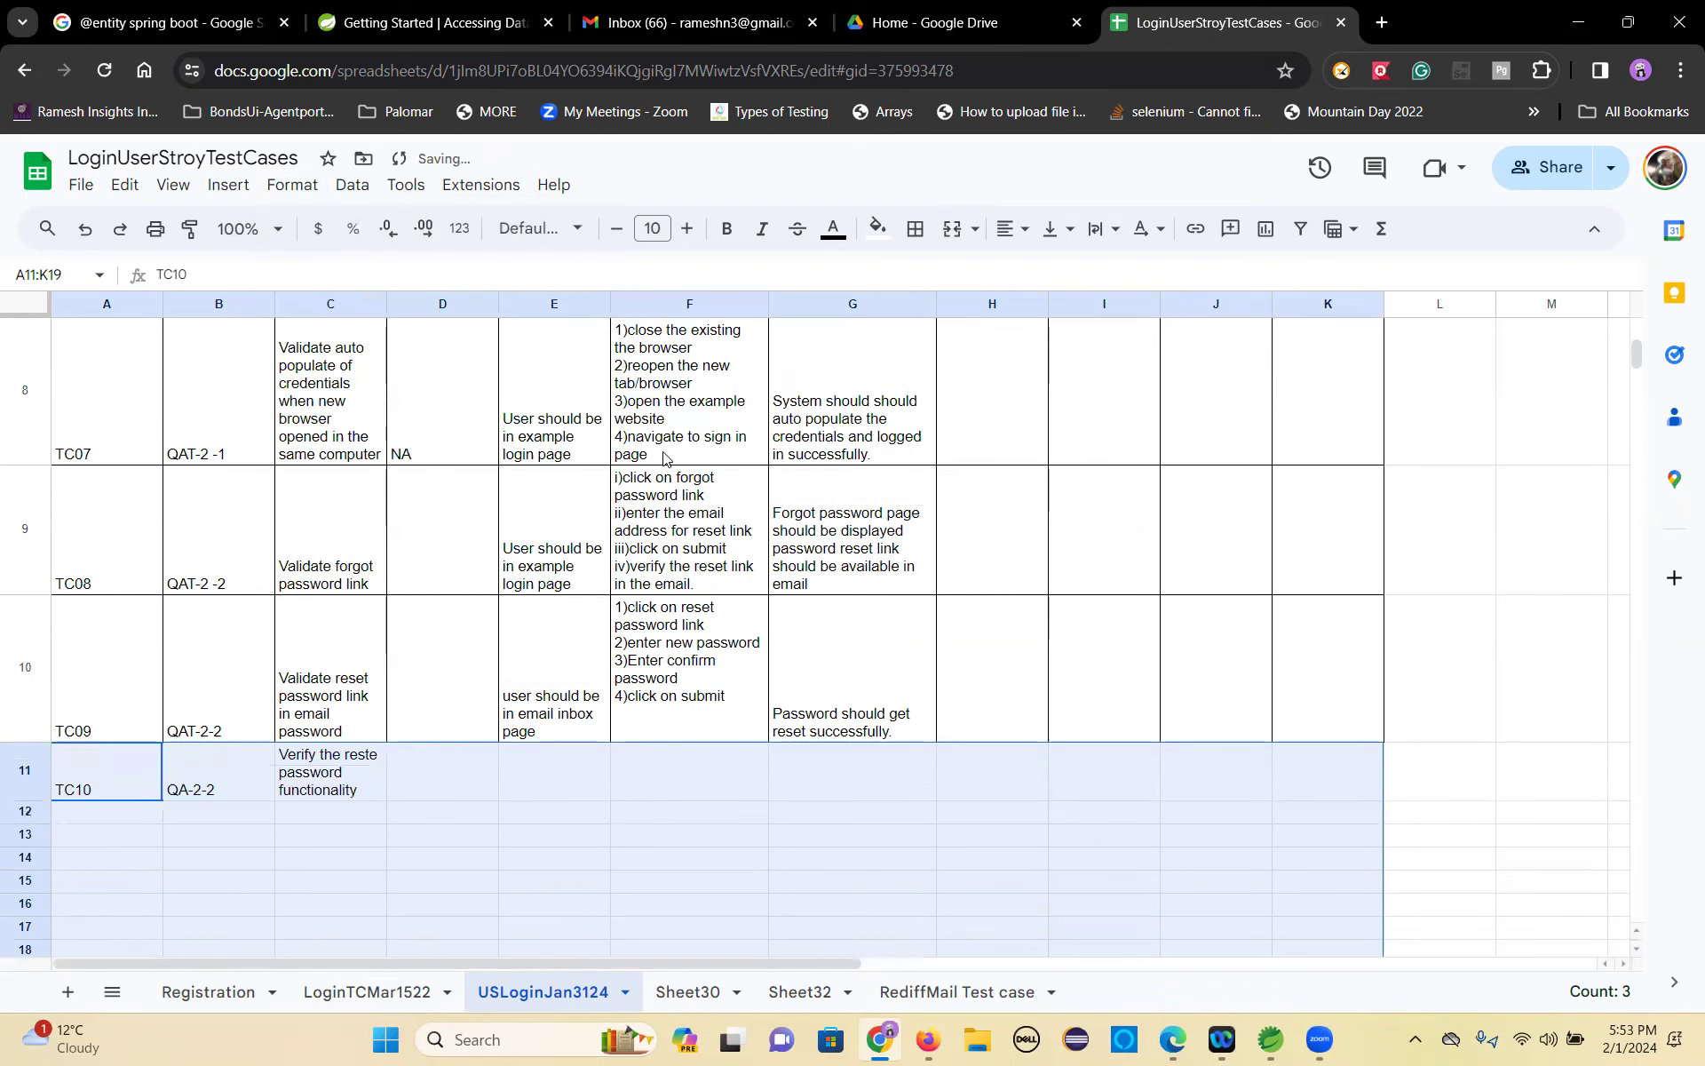
left_click(426, 795)
Apply all borders to the range A11:K24
left_click_drag(89, 772, 1305, 927)
left_click(915, 228)
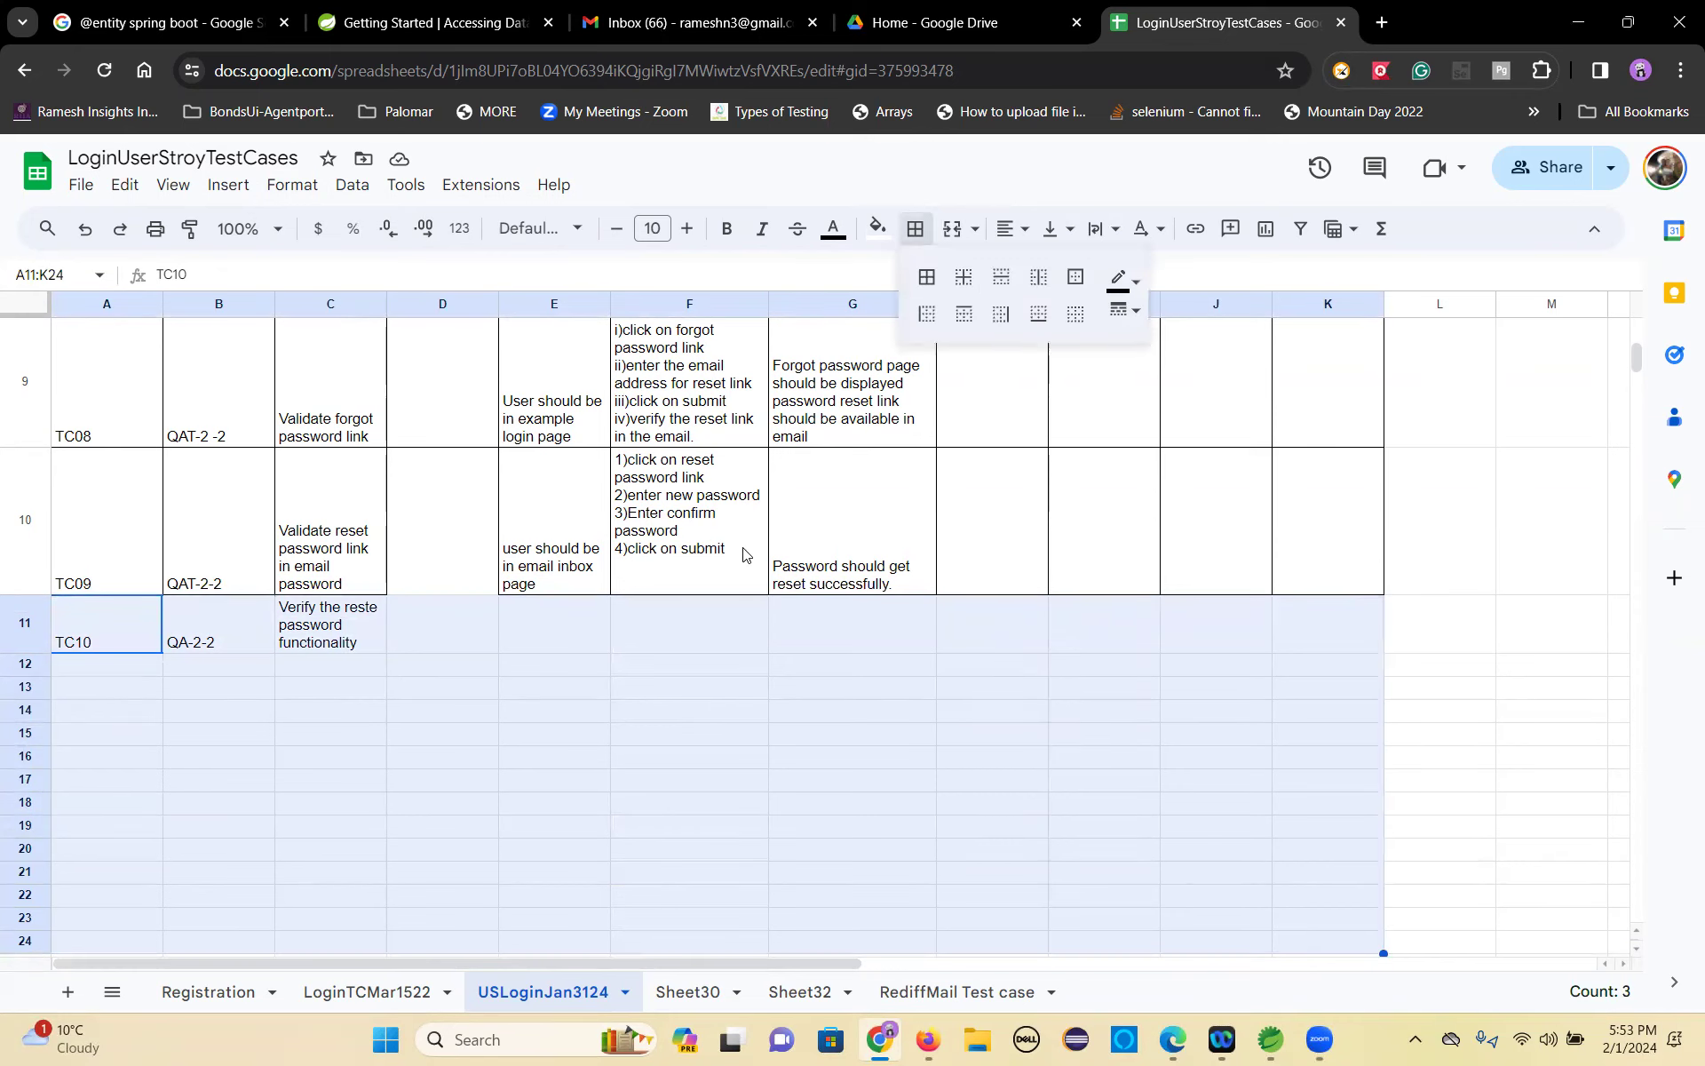
left_click(928, 278)
left_click(402, 786)
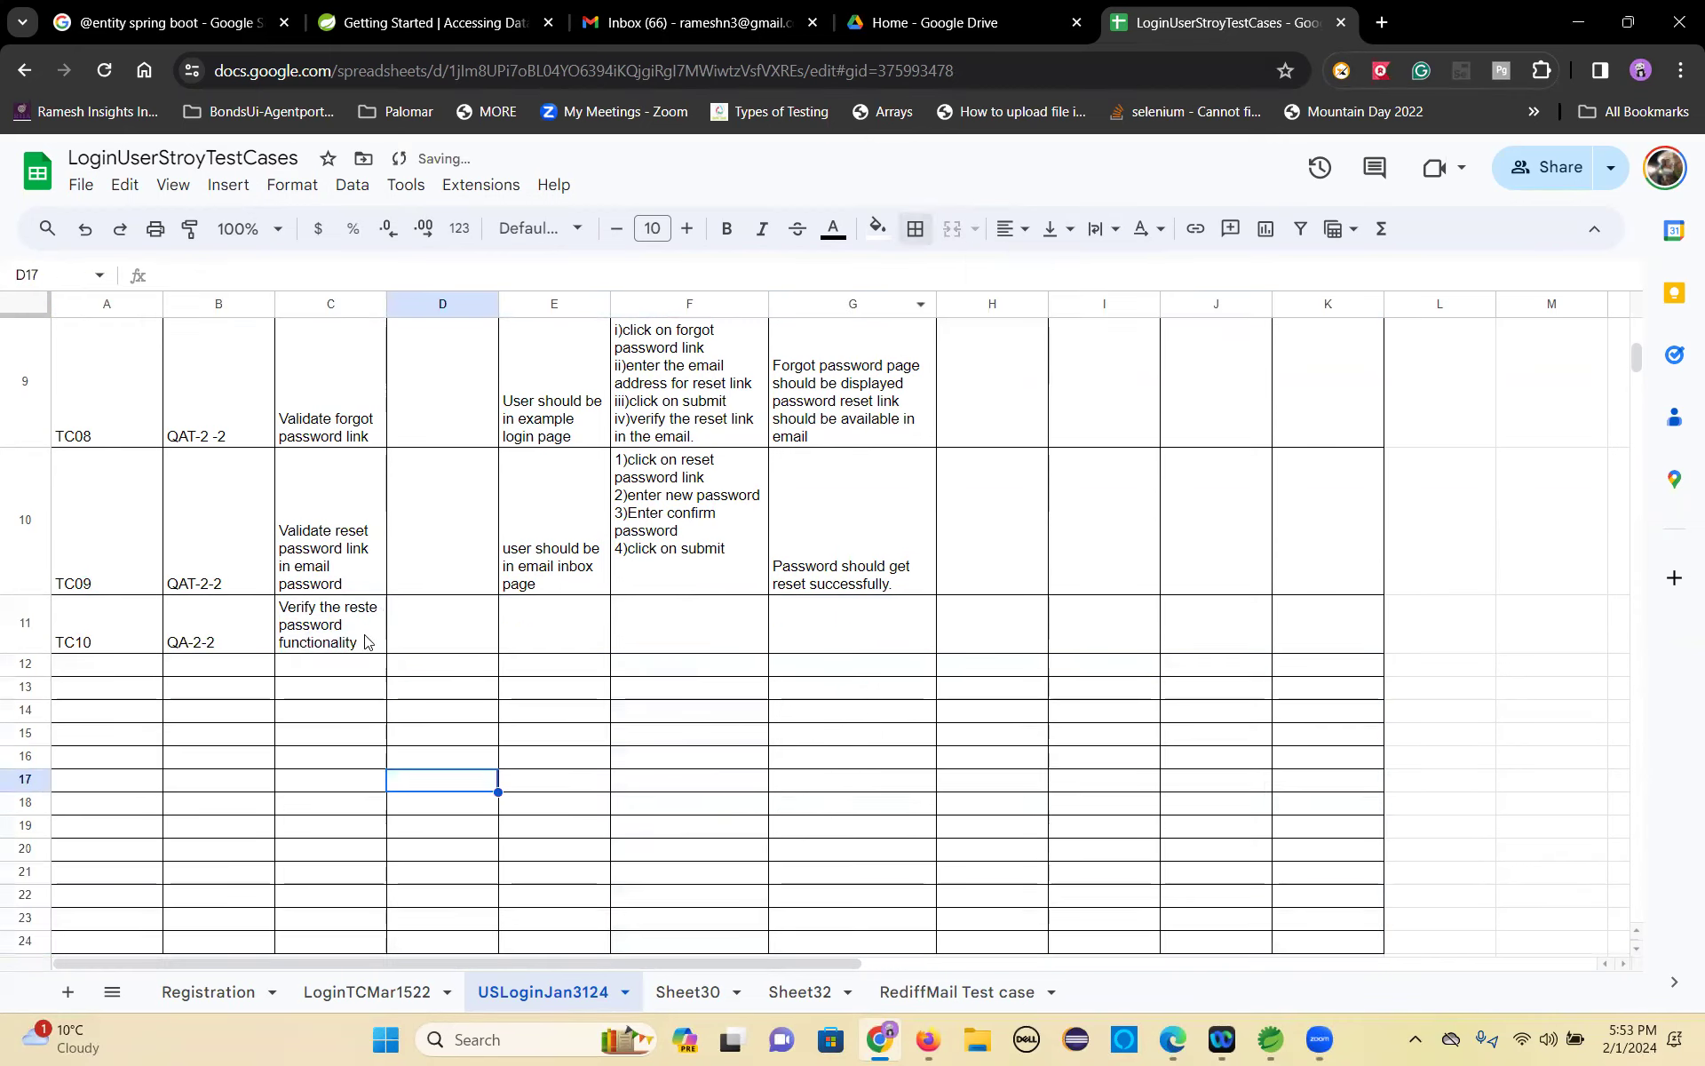
left_click(419, 624)
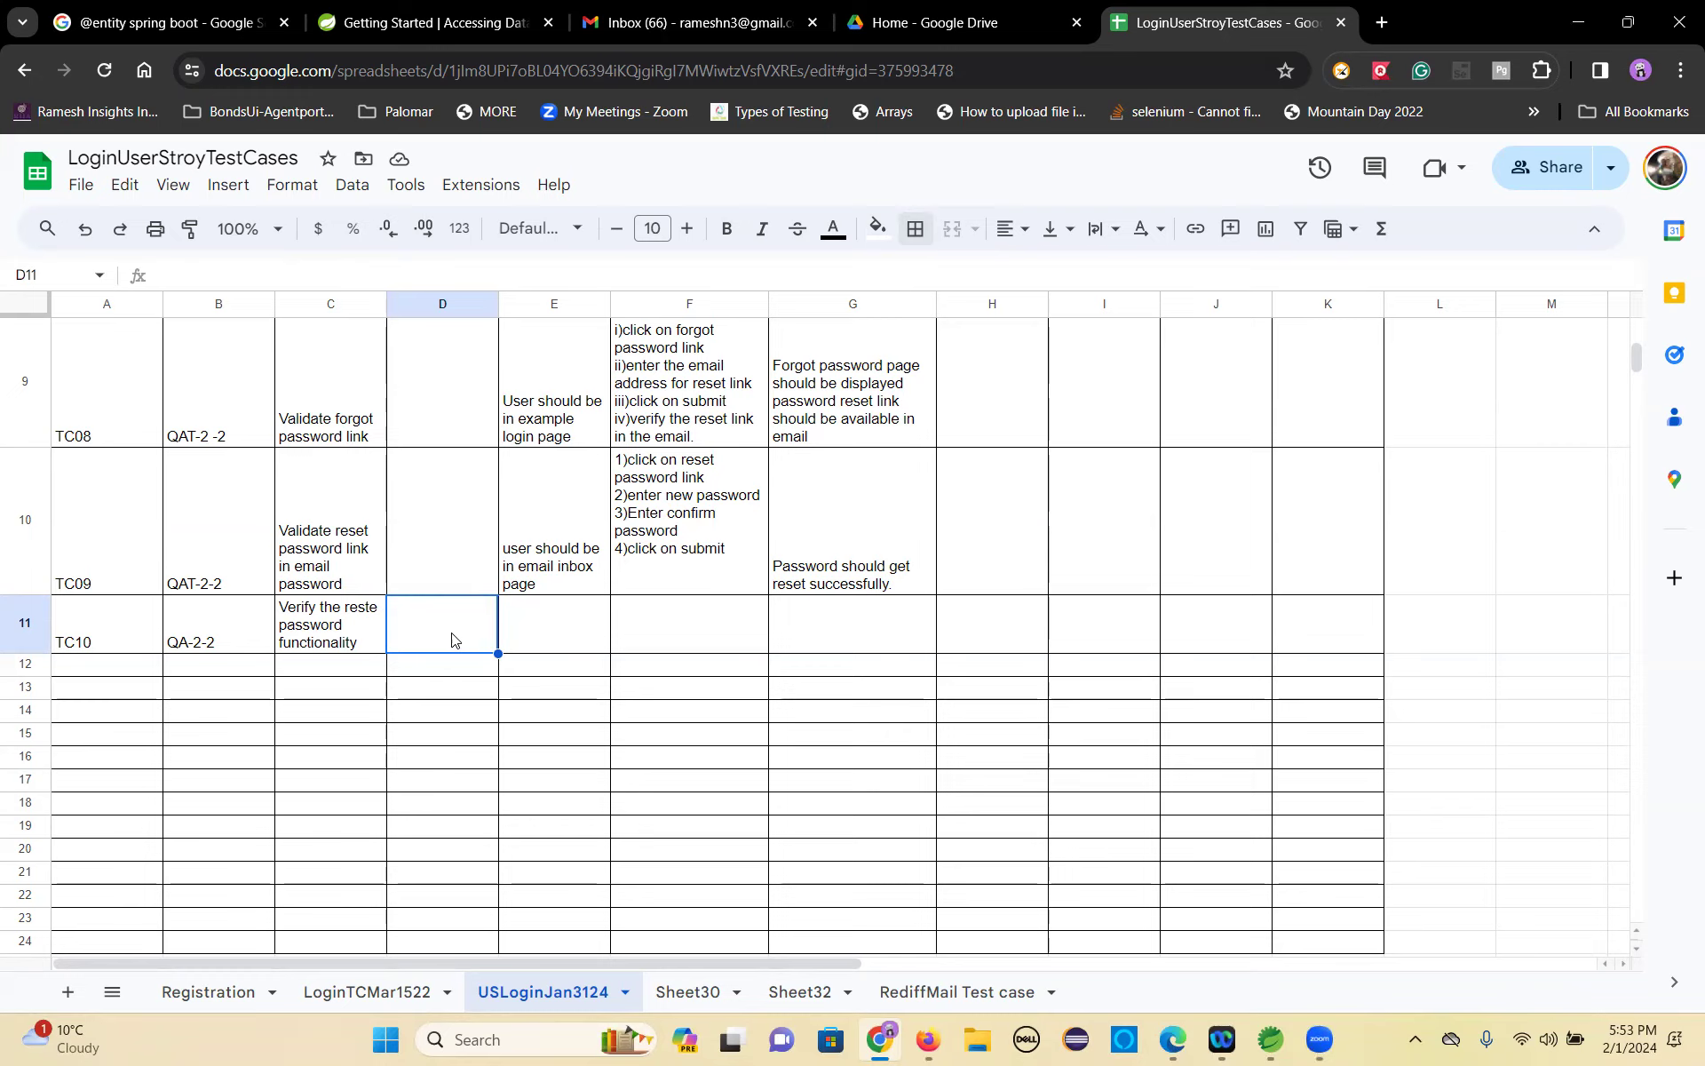
Enter the username e-mail and the password on two separate lines in D11
double_click(448, 641)
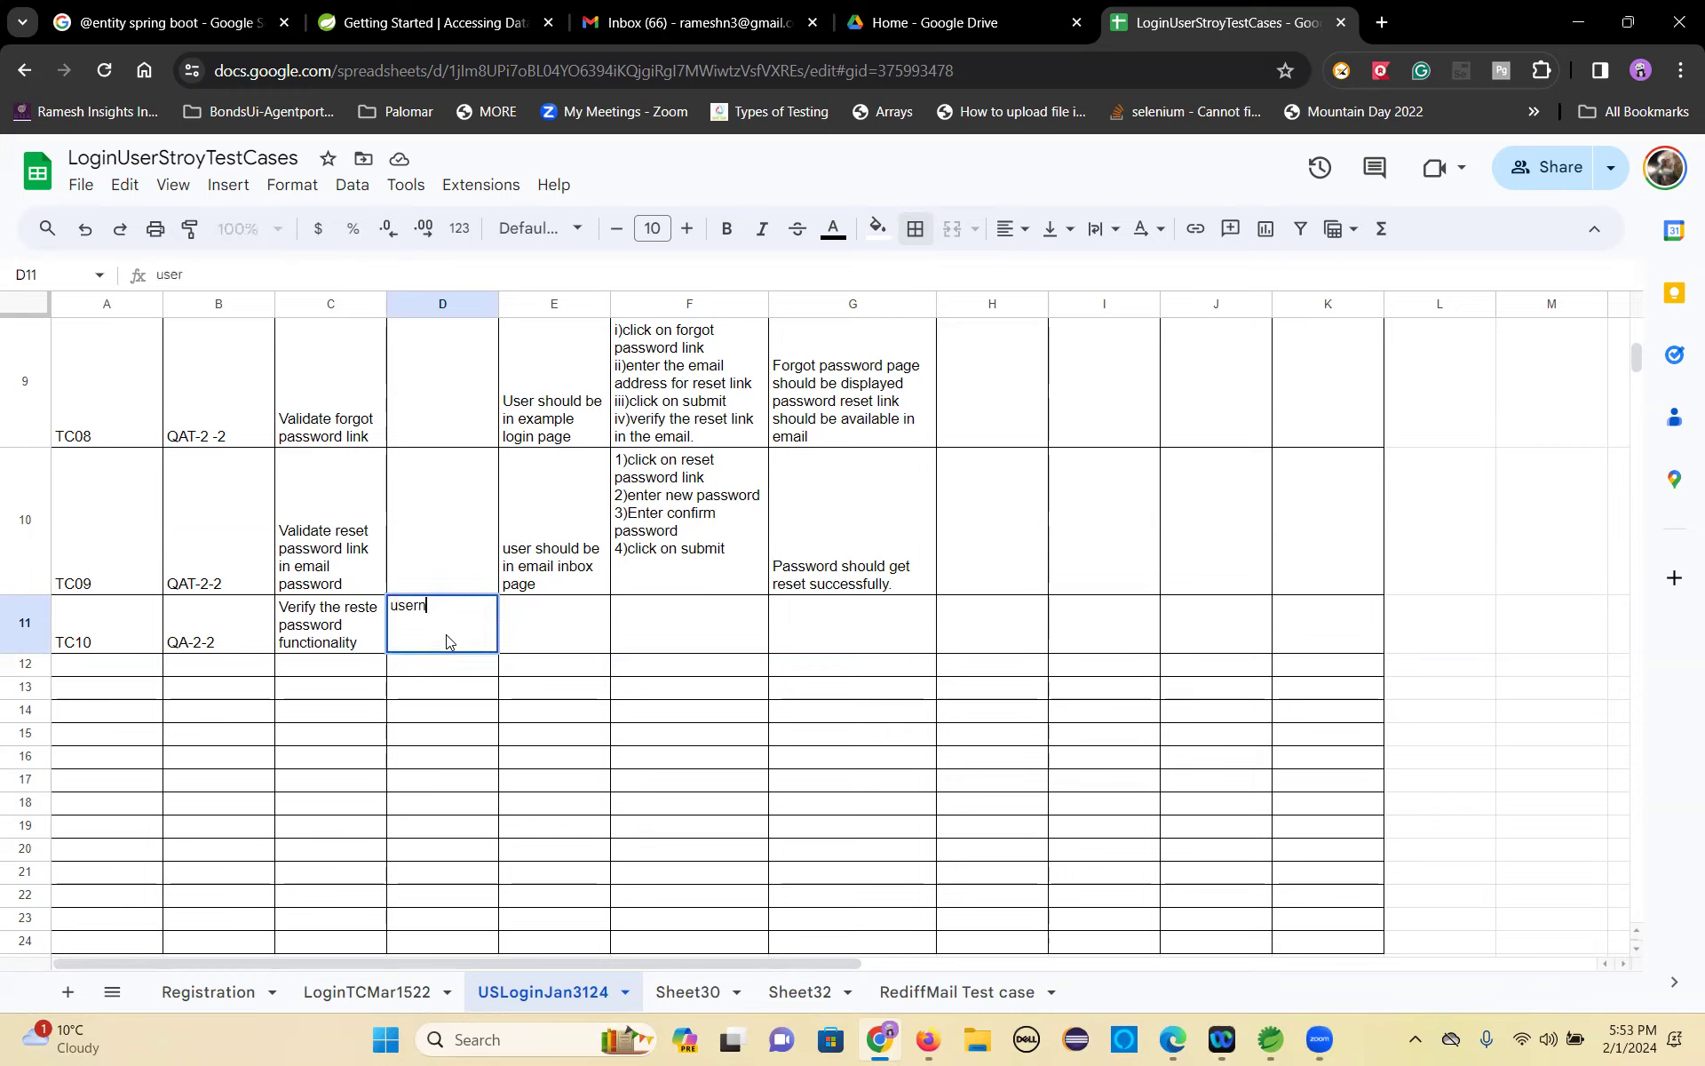
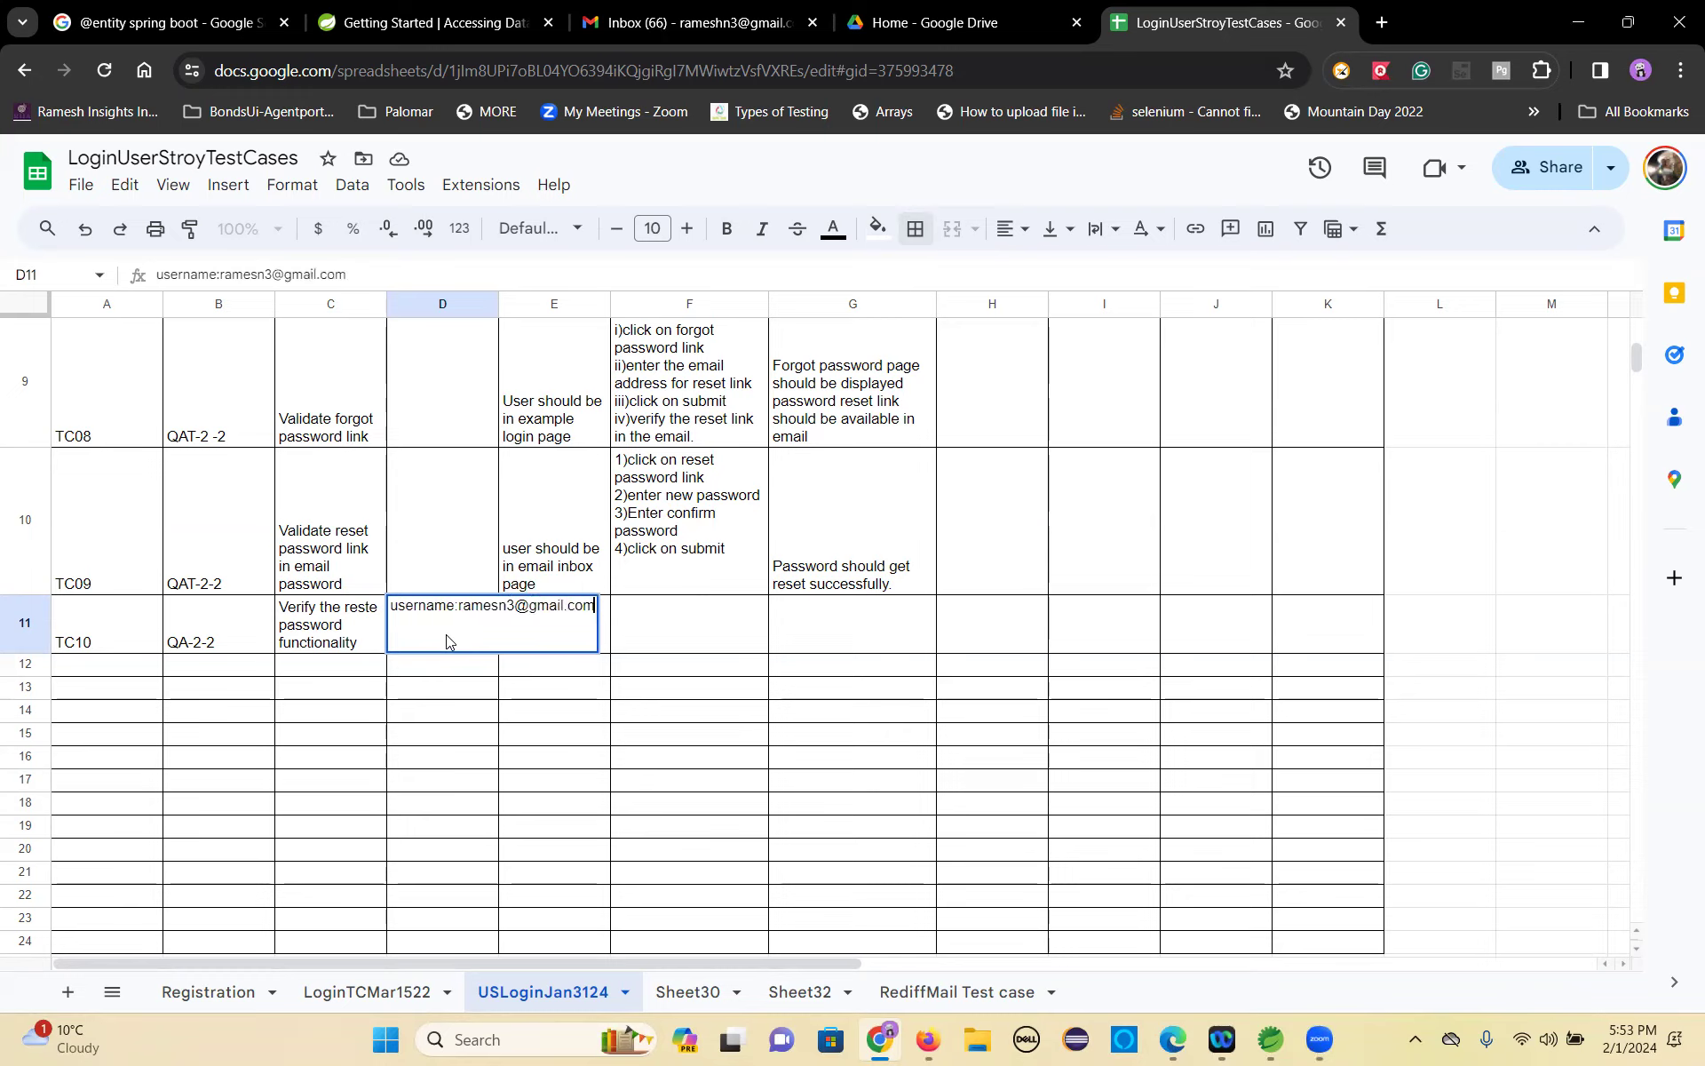
key("alt+Return")
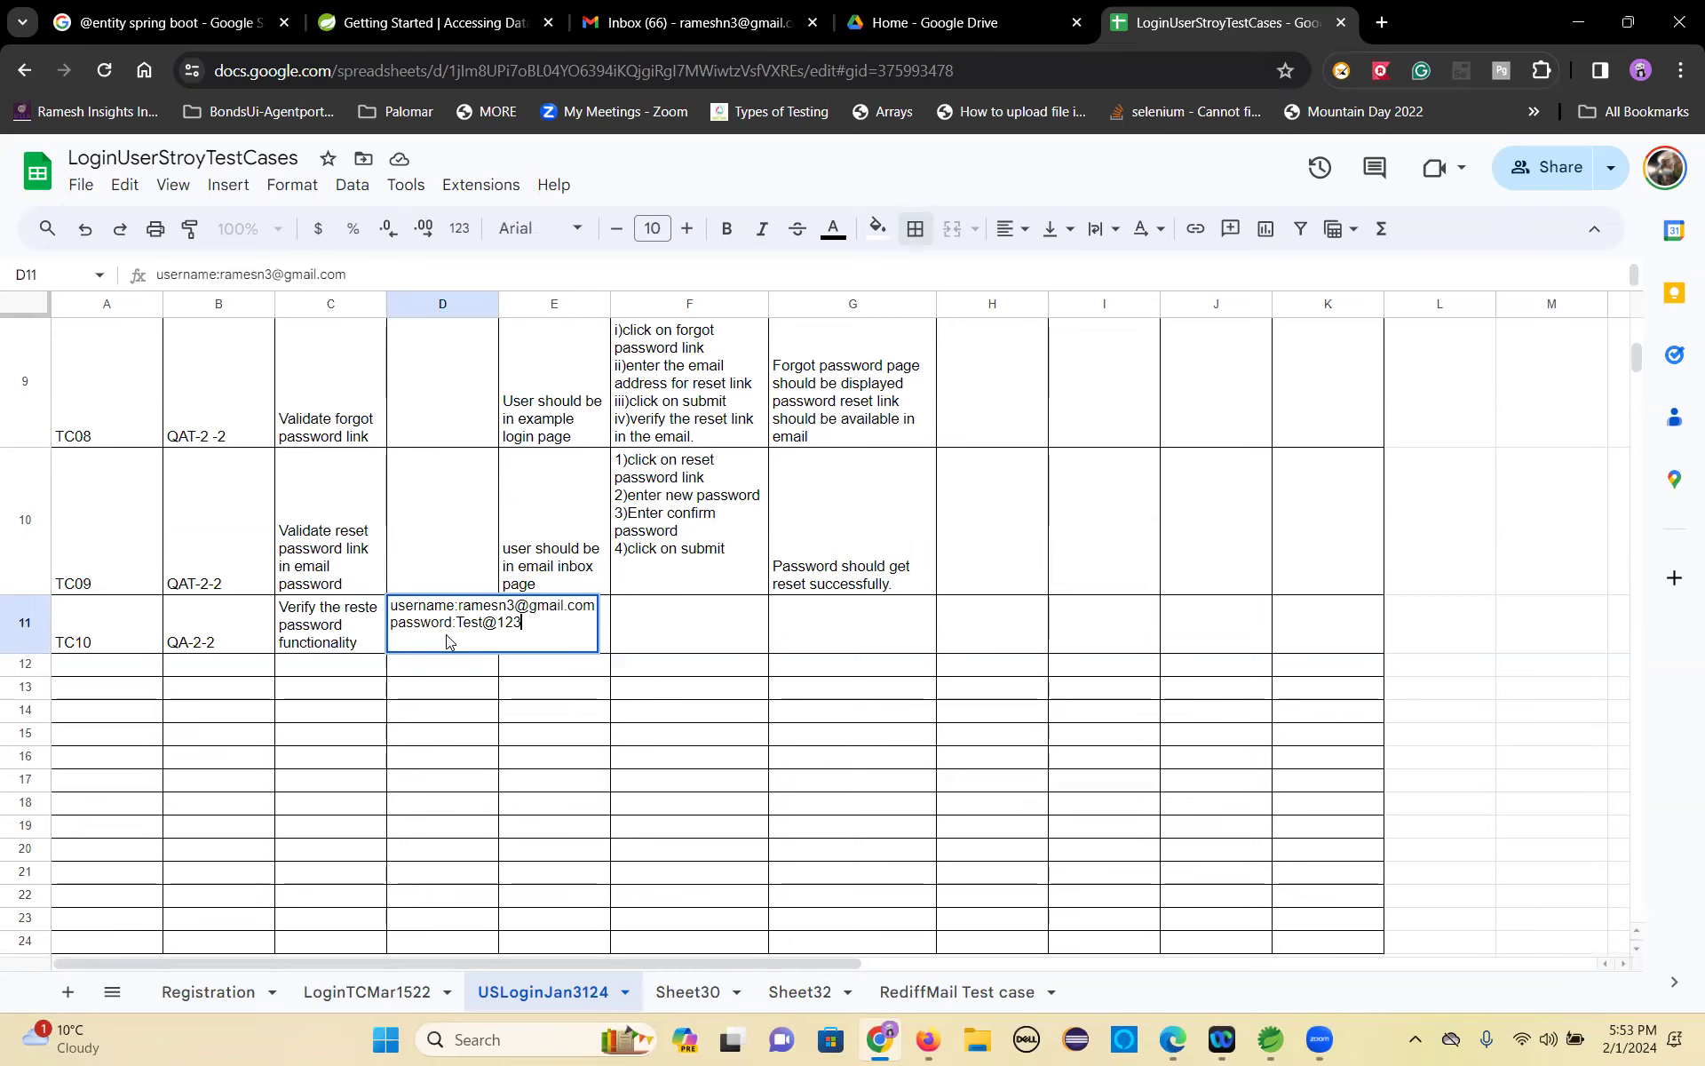
key("Return")
key("Up")
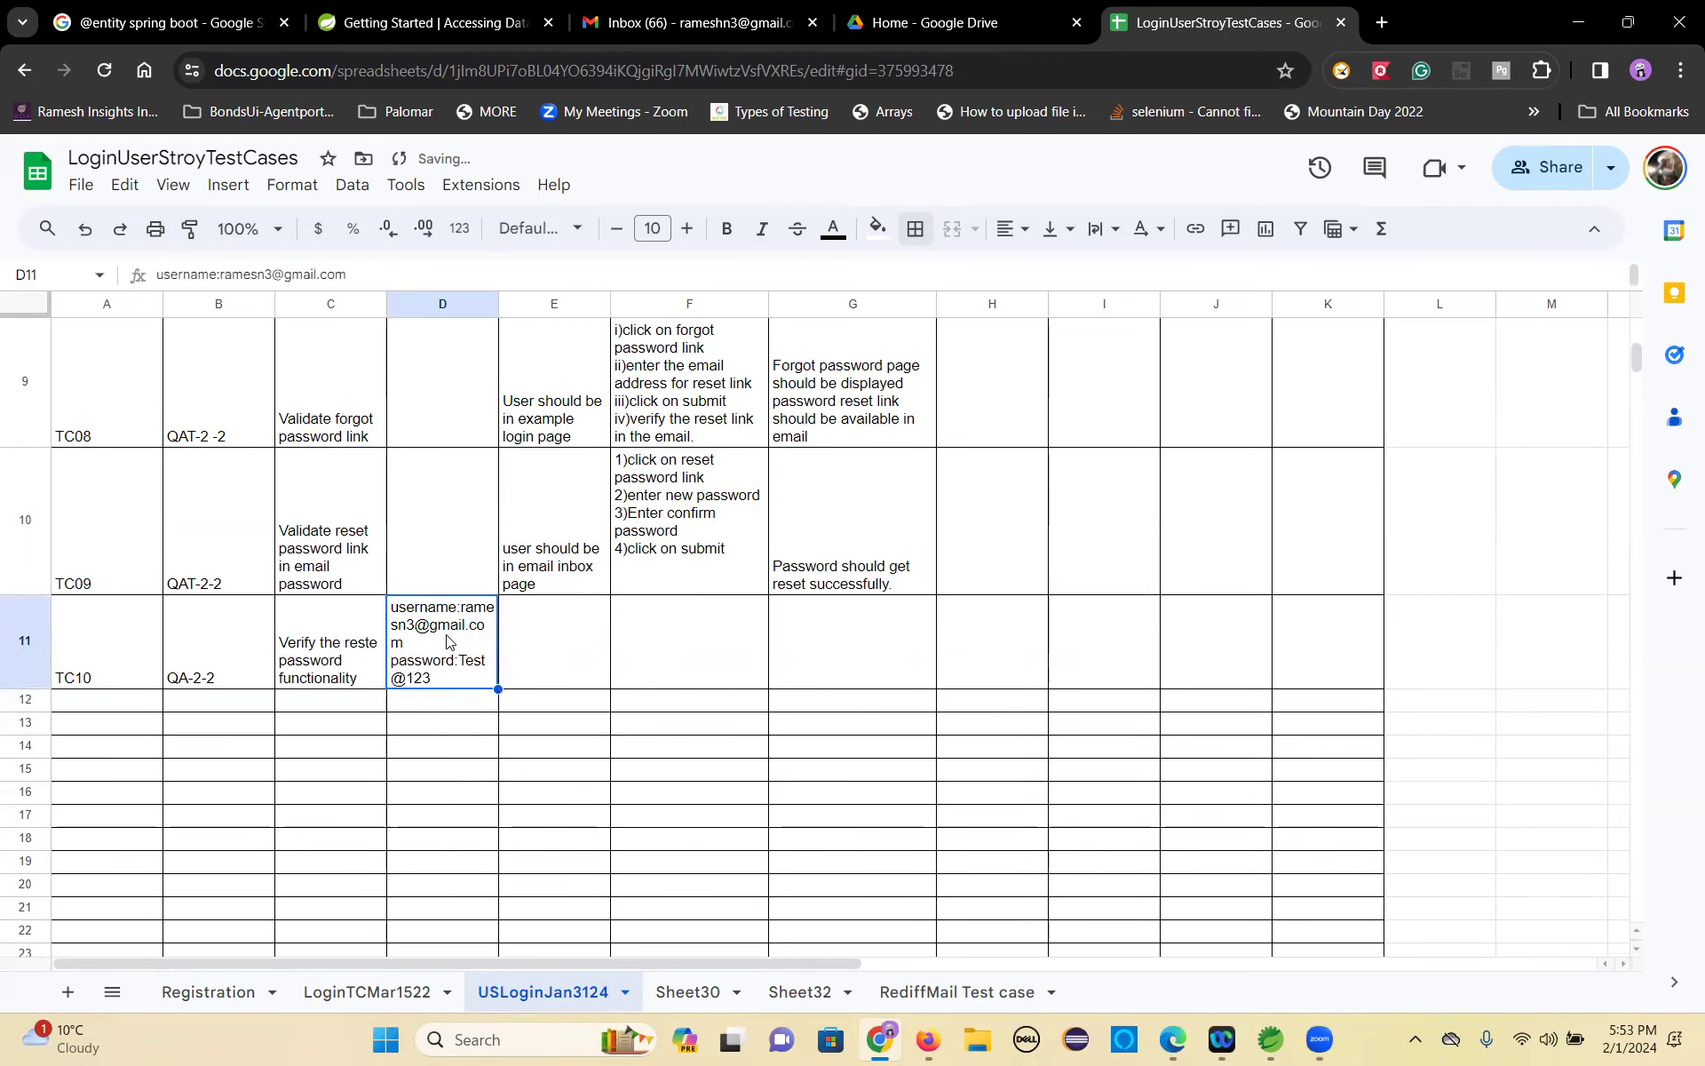
key("Right")
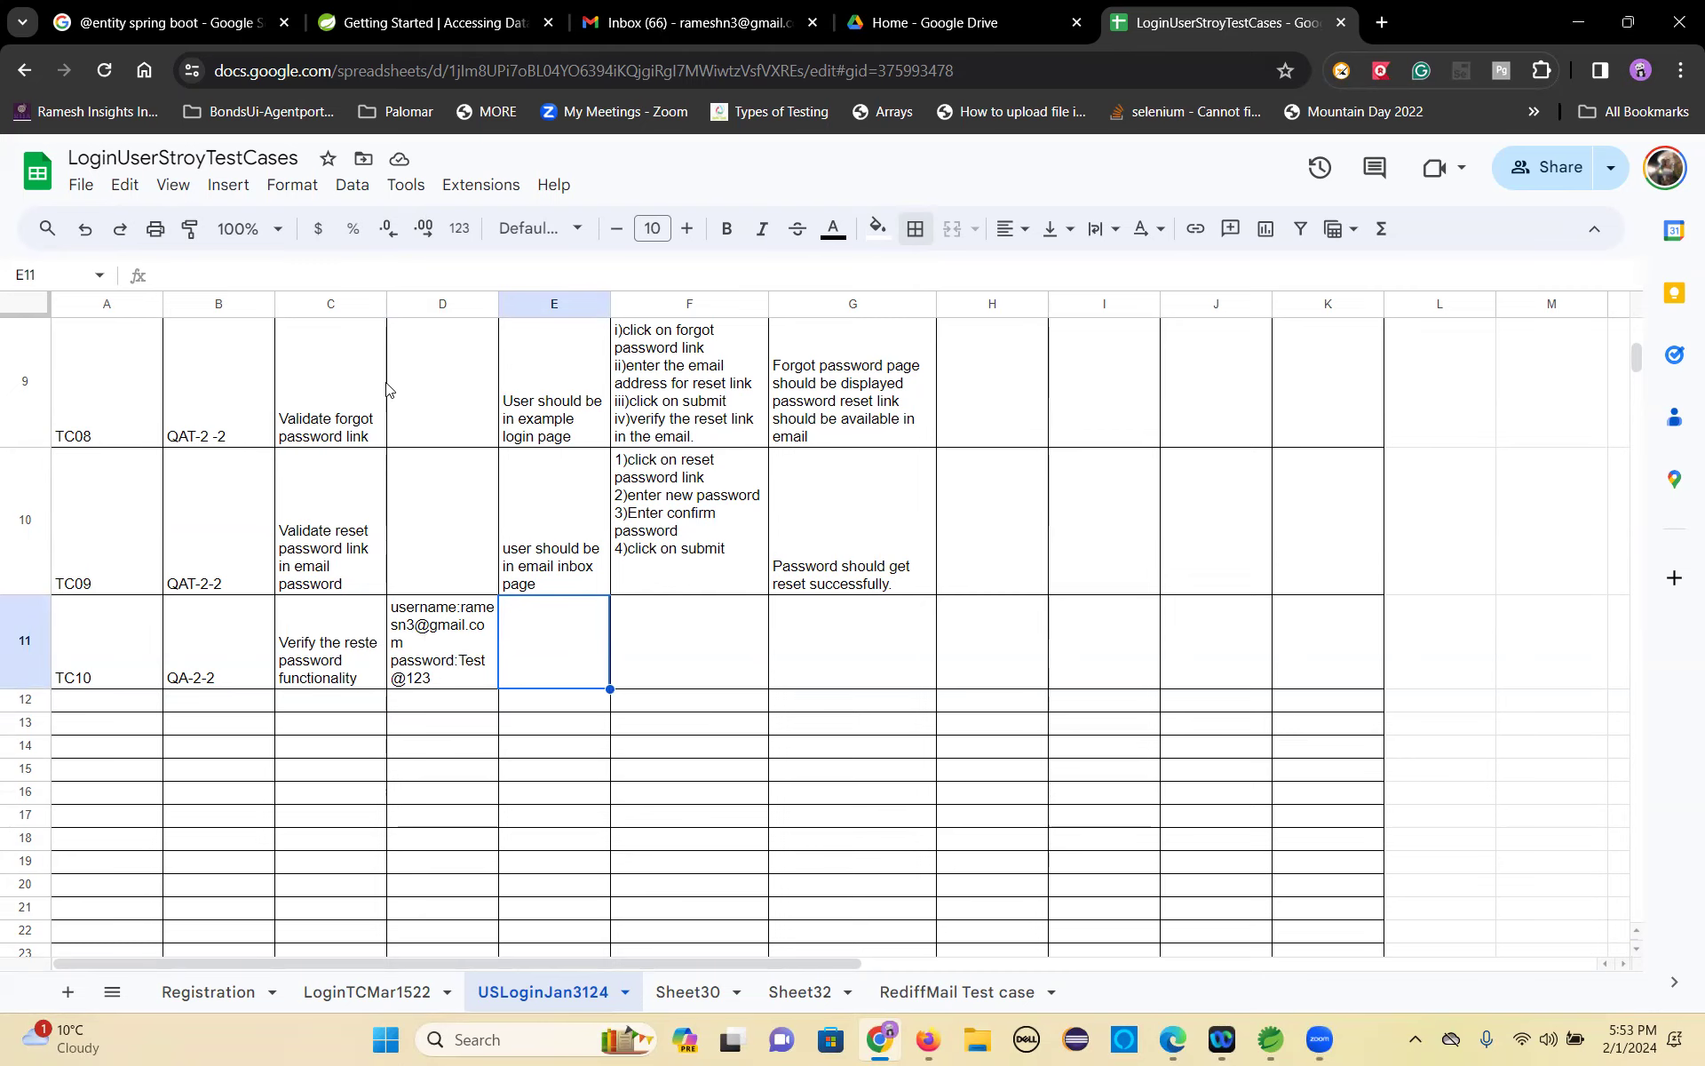
Type 'User should be in login page' as TC10's precondition in E11
scroll(421, 435, "up", 10)
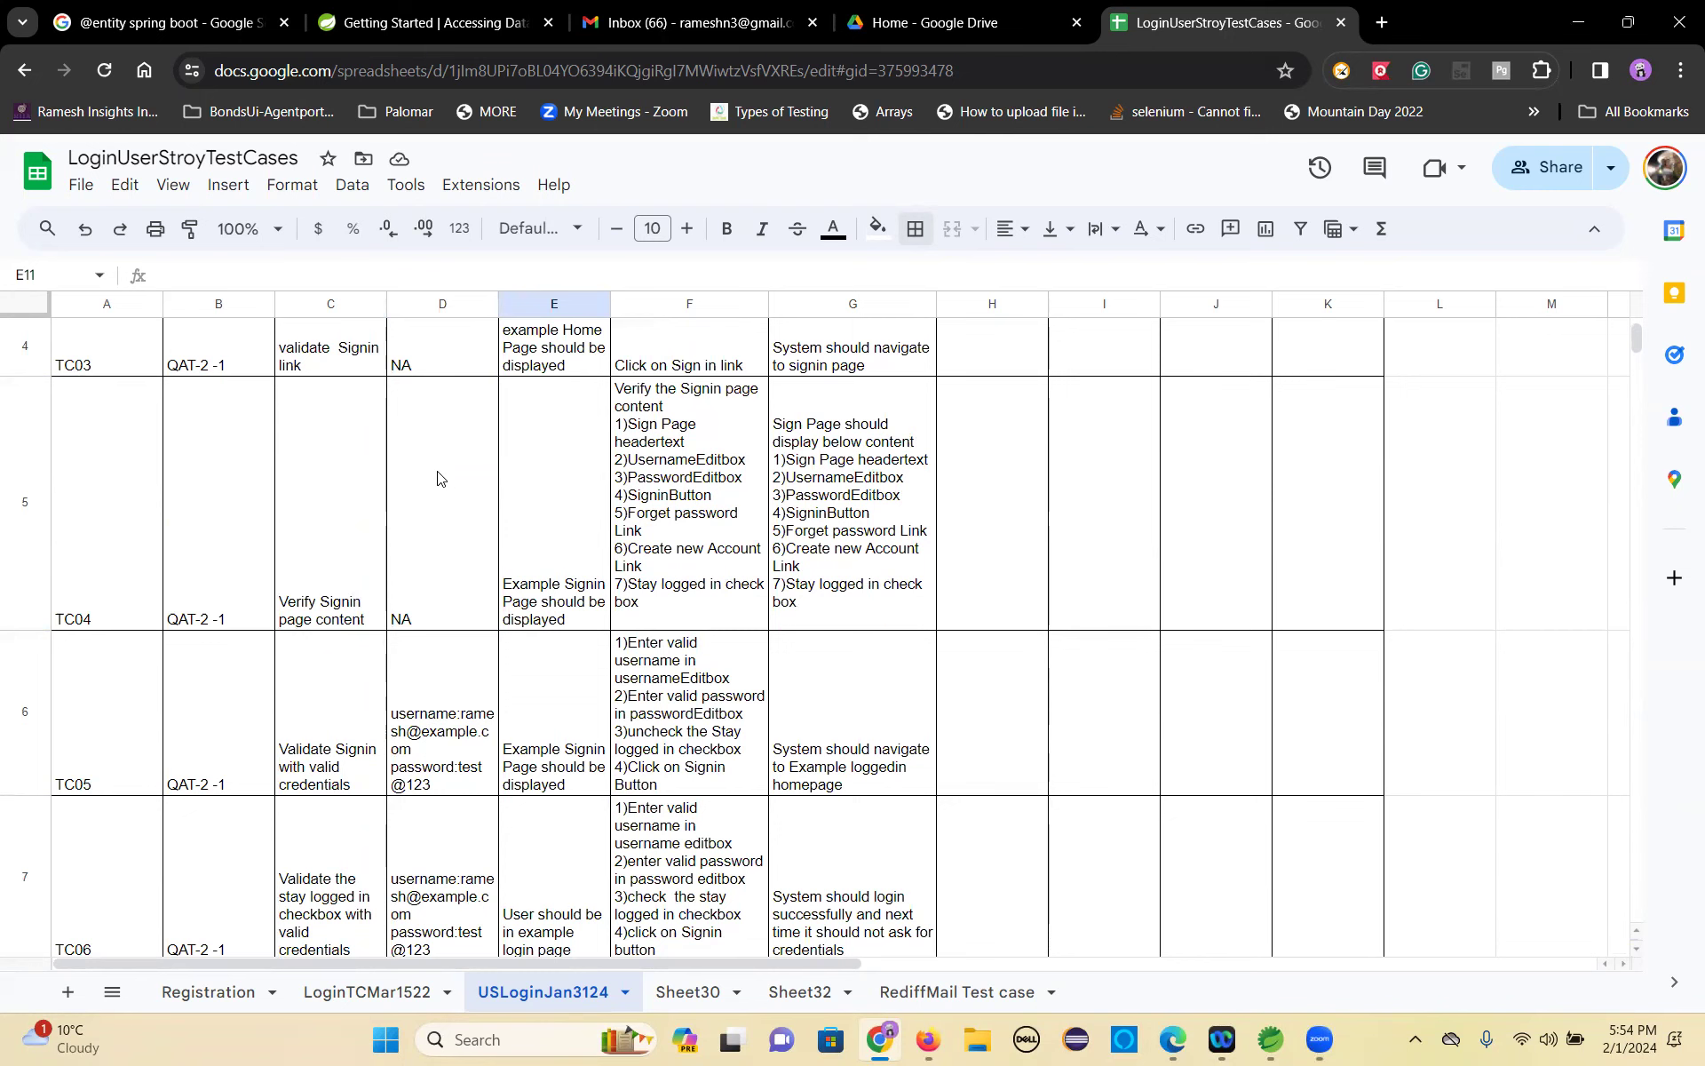
scroll(441, 475, "up", 3)
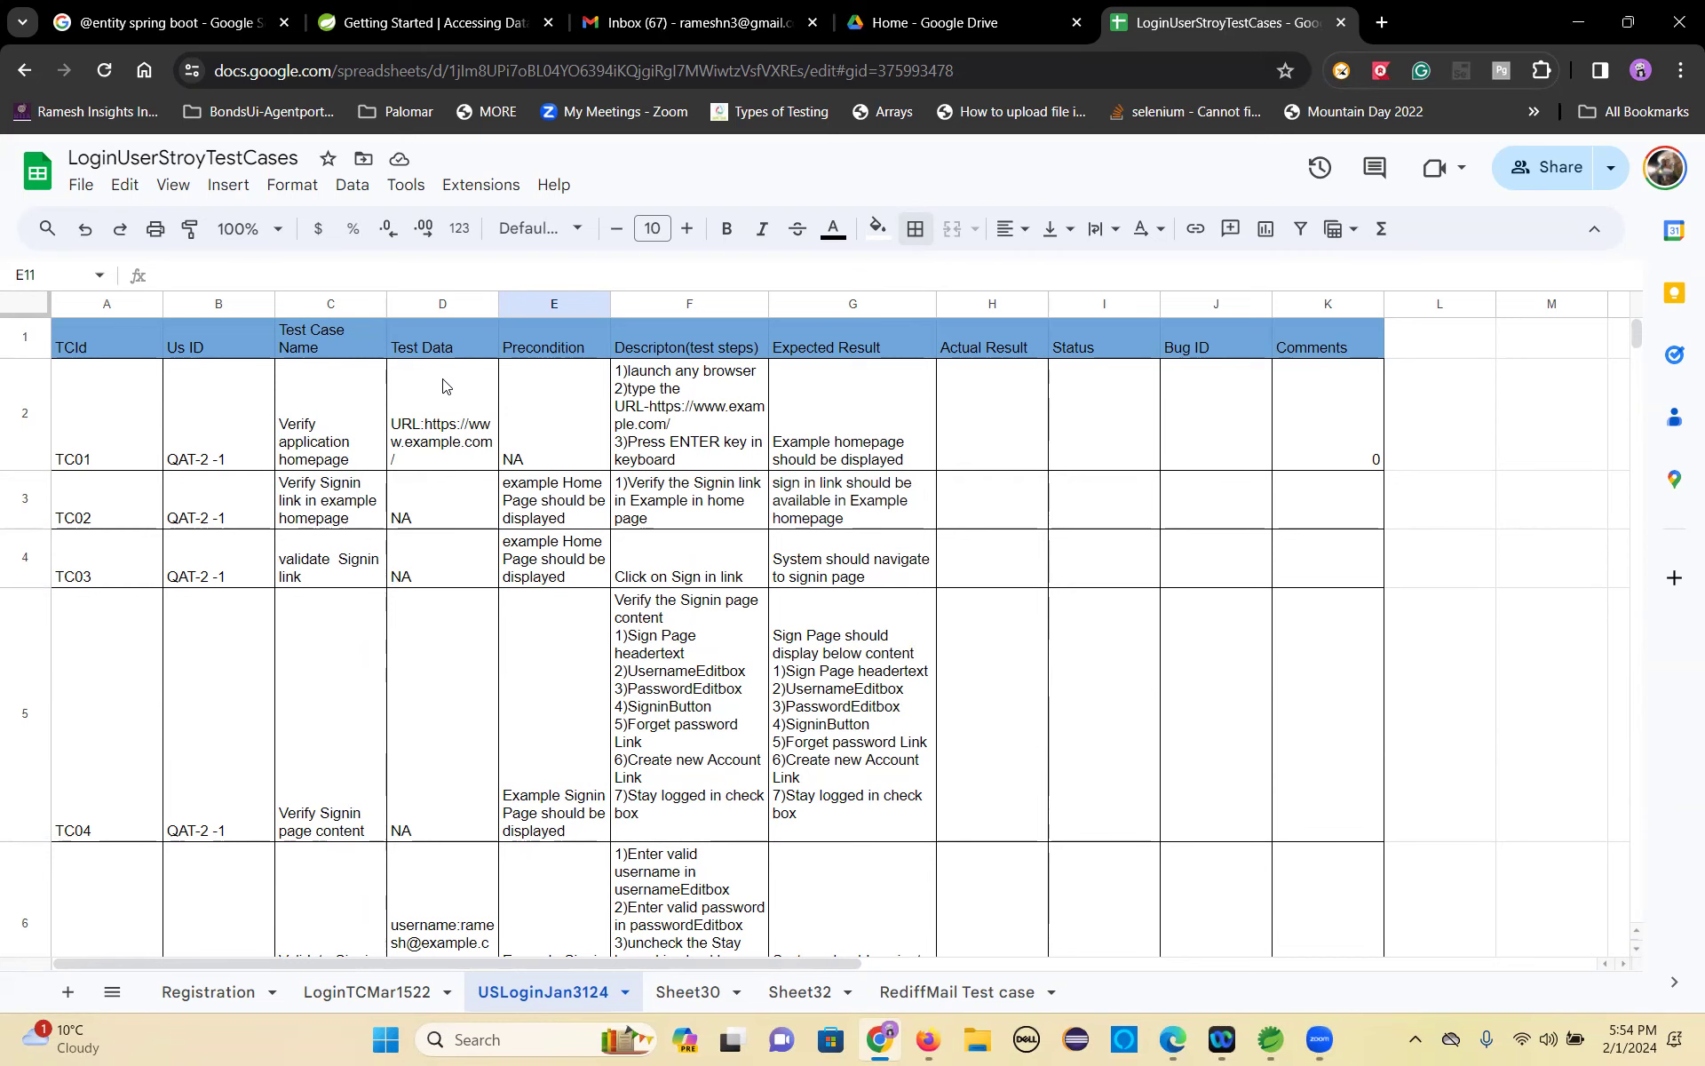
scroll(451, 549, "down", 5)
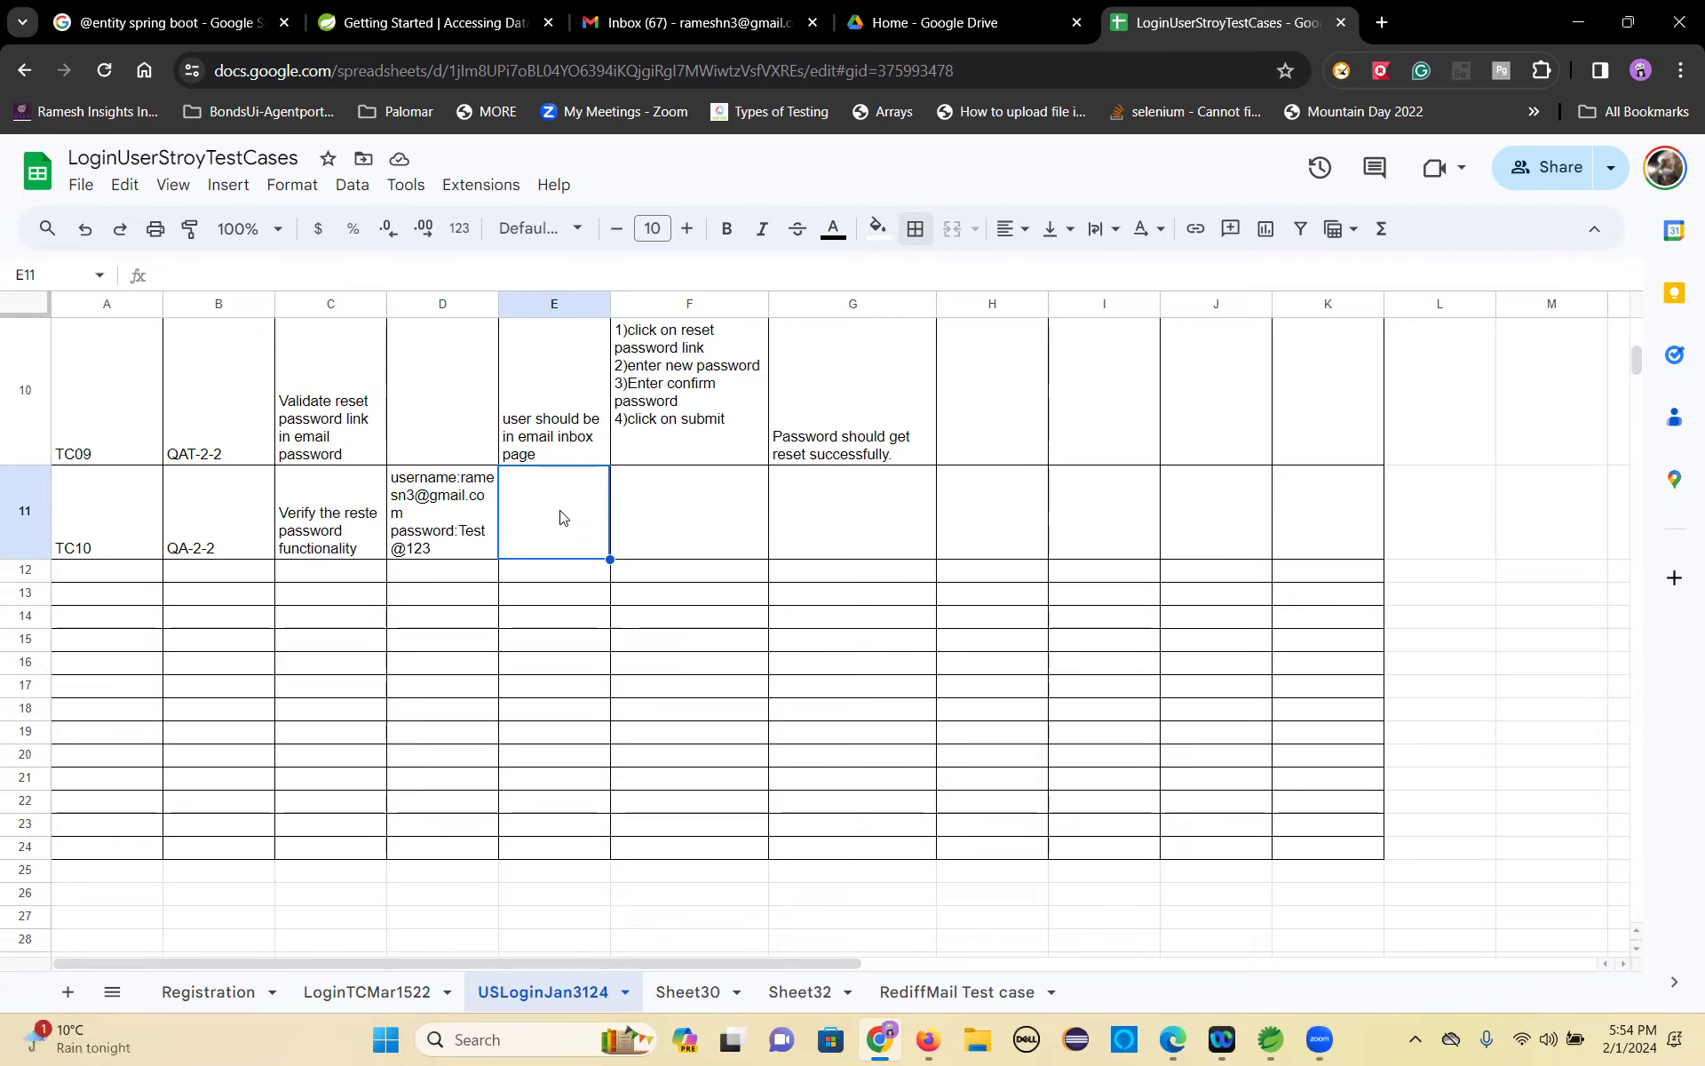
type("User should be ")
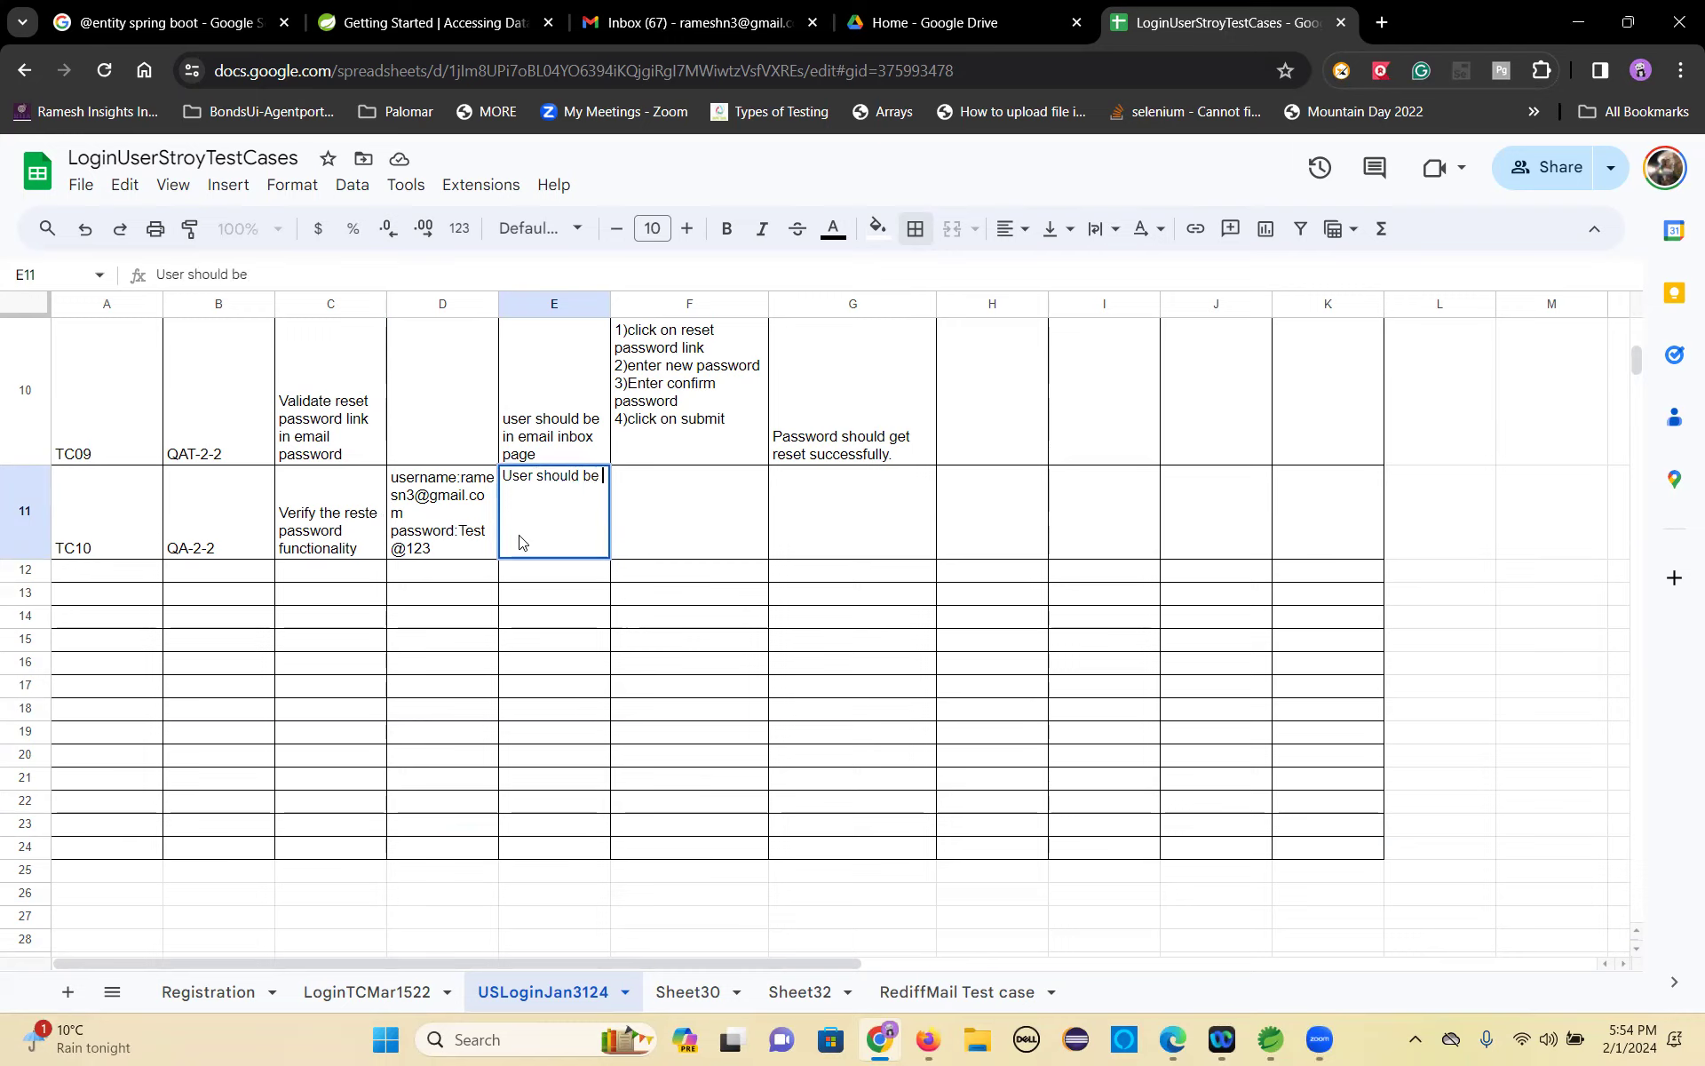
type("in lo")
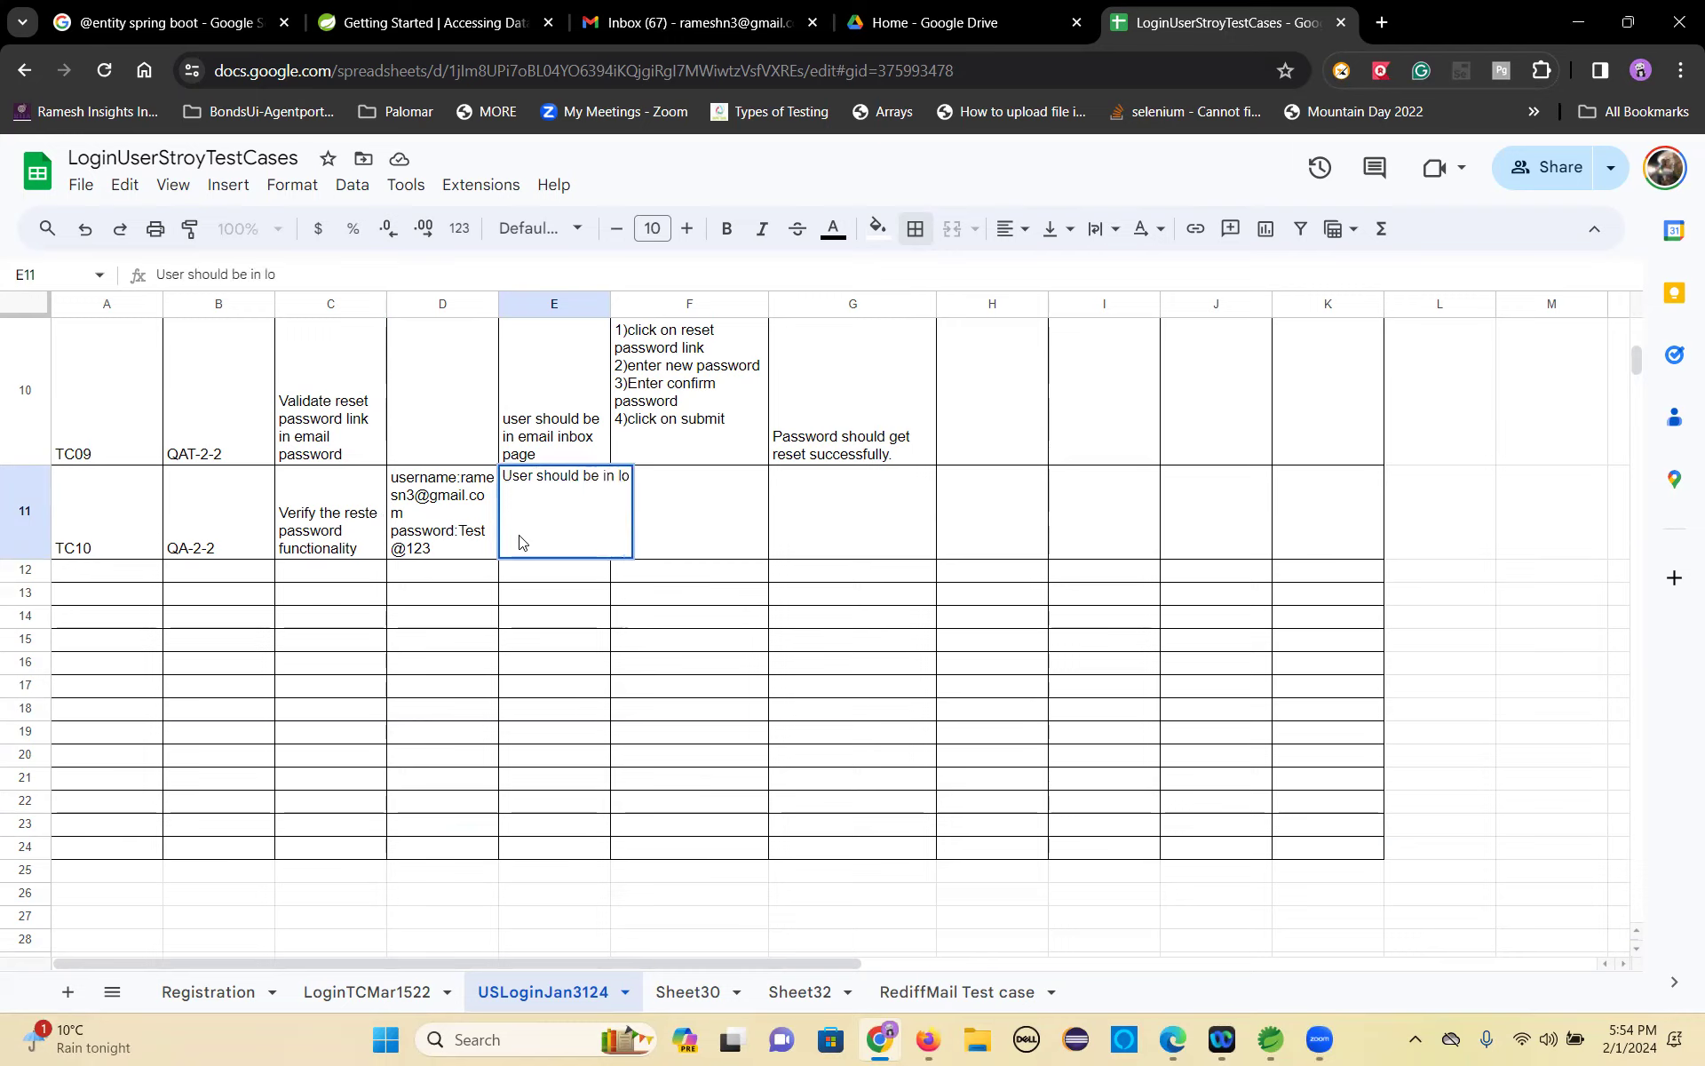
type("gin page")
key("Return")
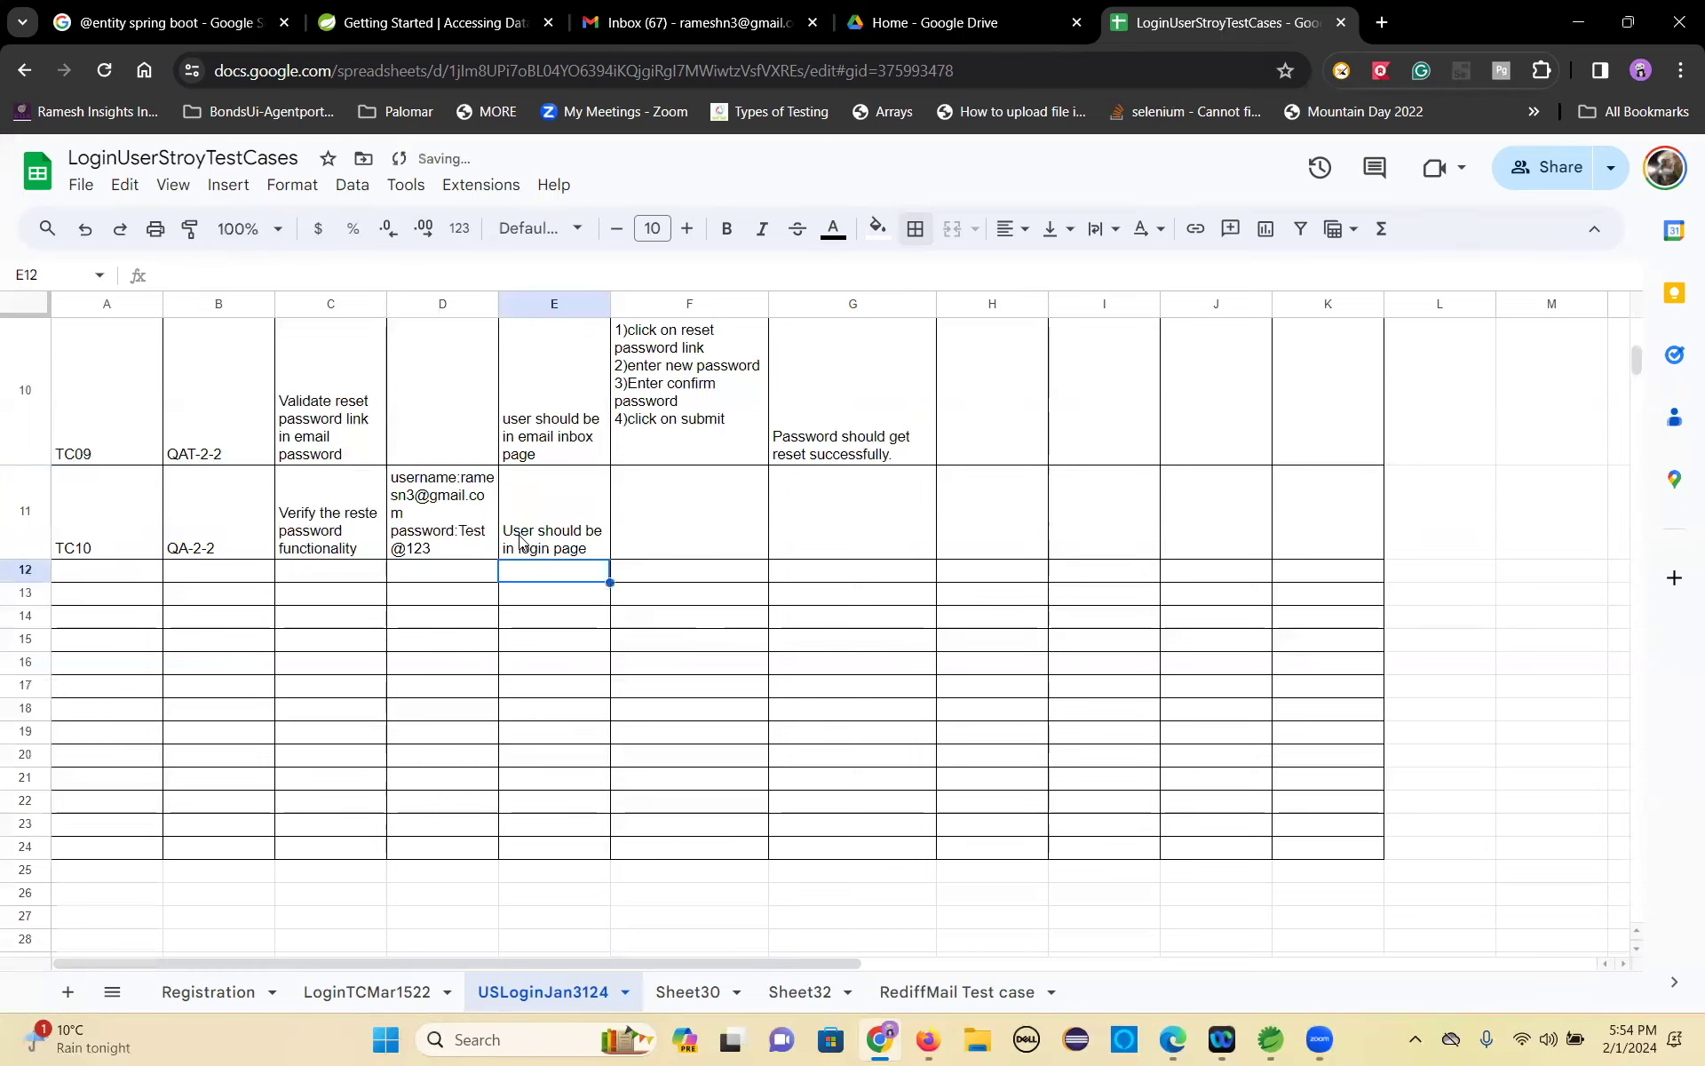
key("Up")
key("Right")
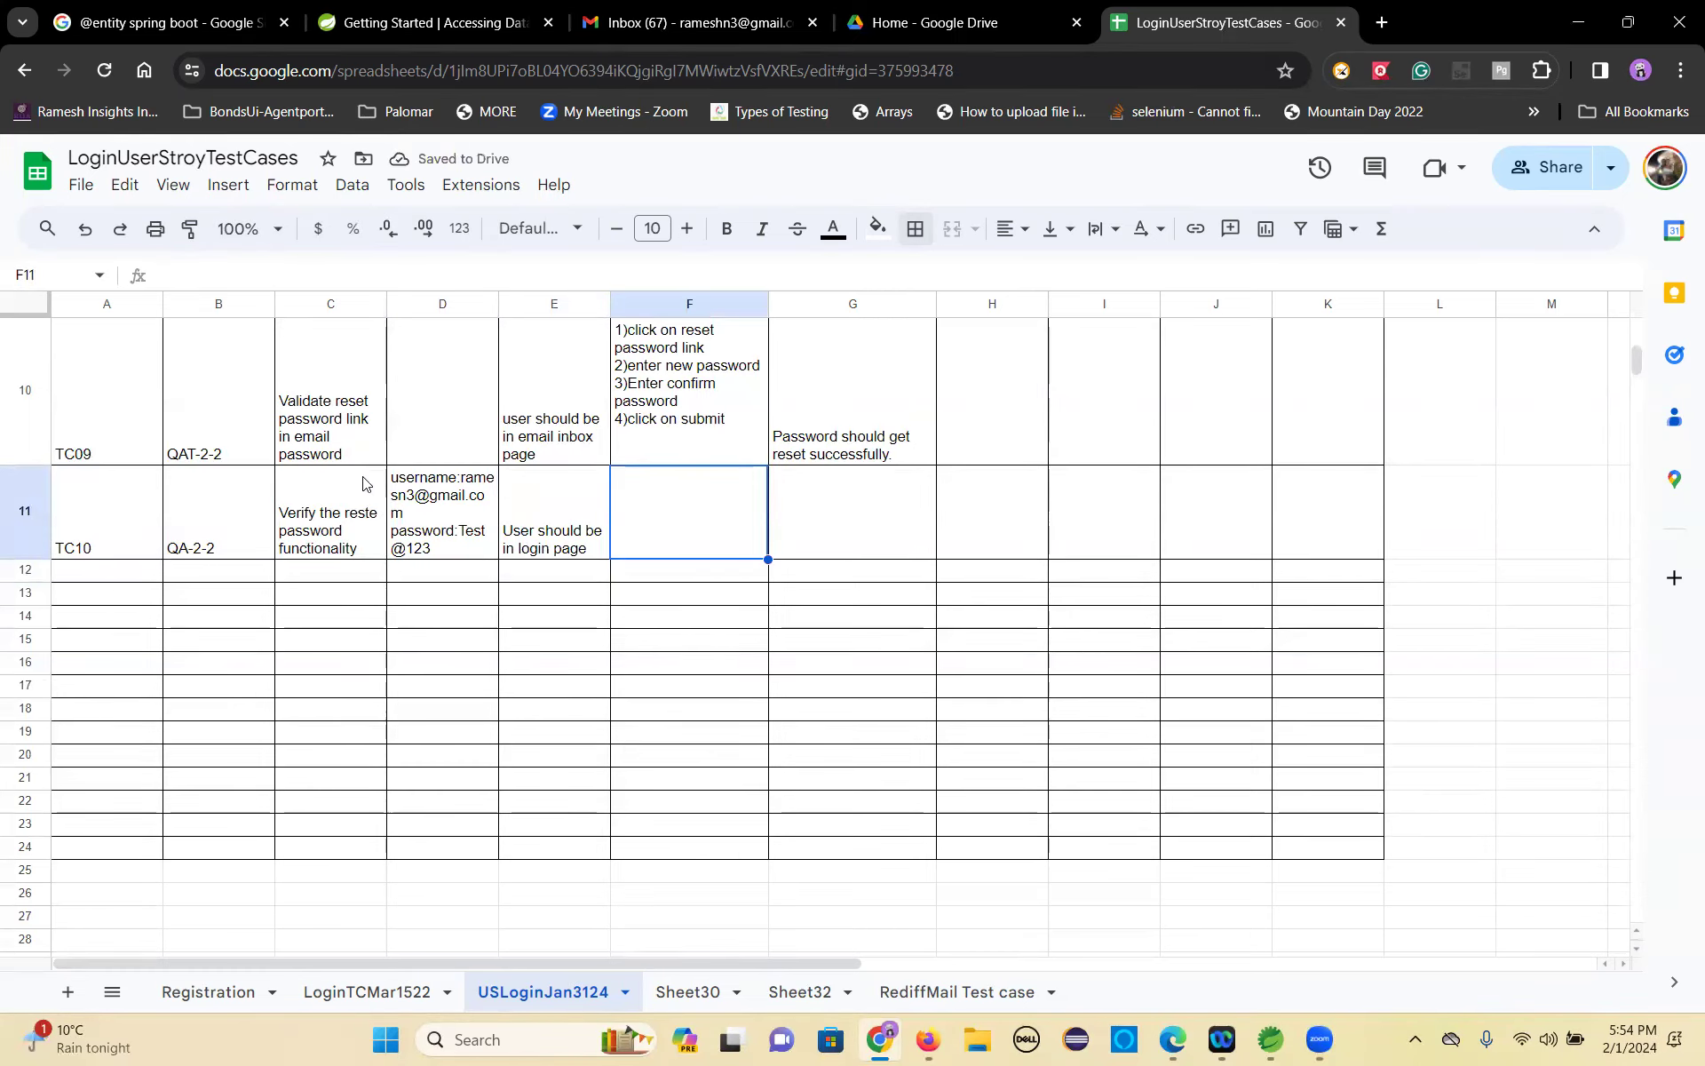
Copy TC06's four login steps from F7 and paste them into F11
scroll(753, 477, "up", 6)
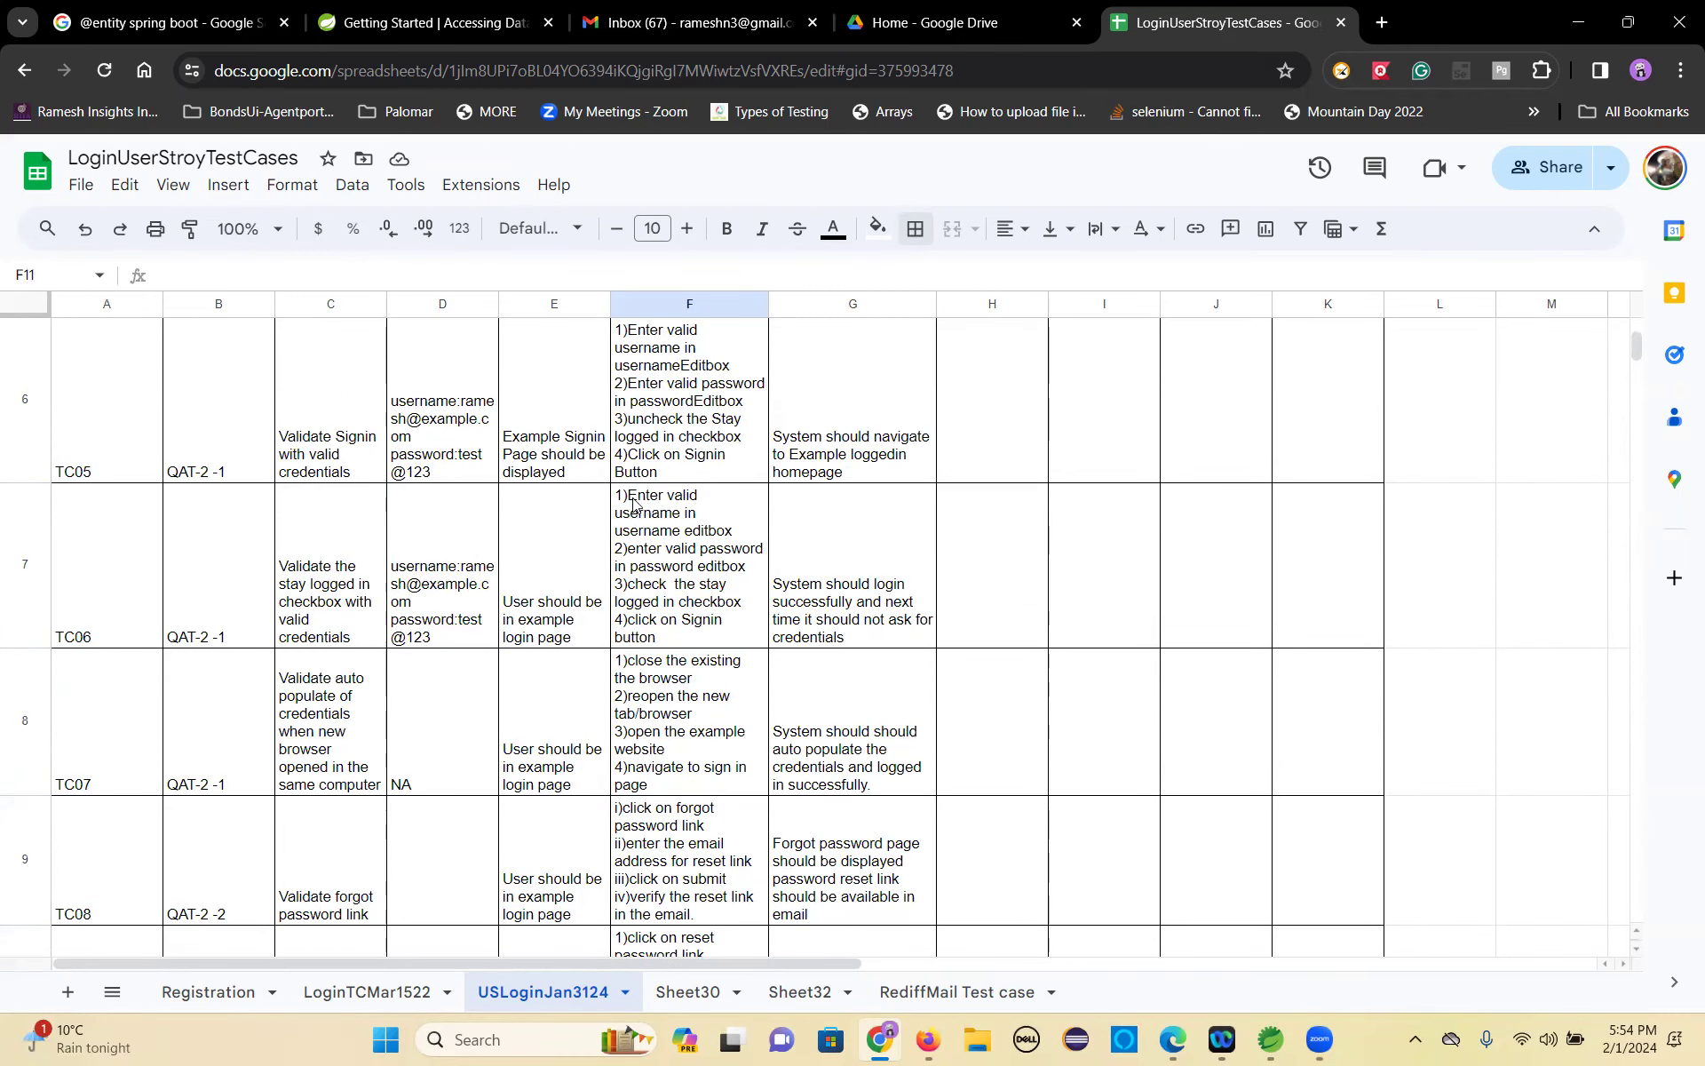
left_click(636, 503)
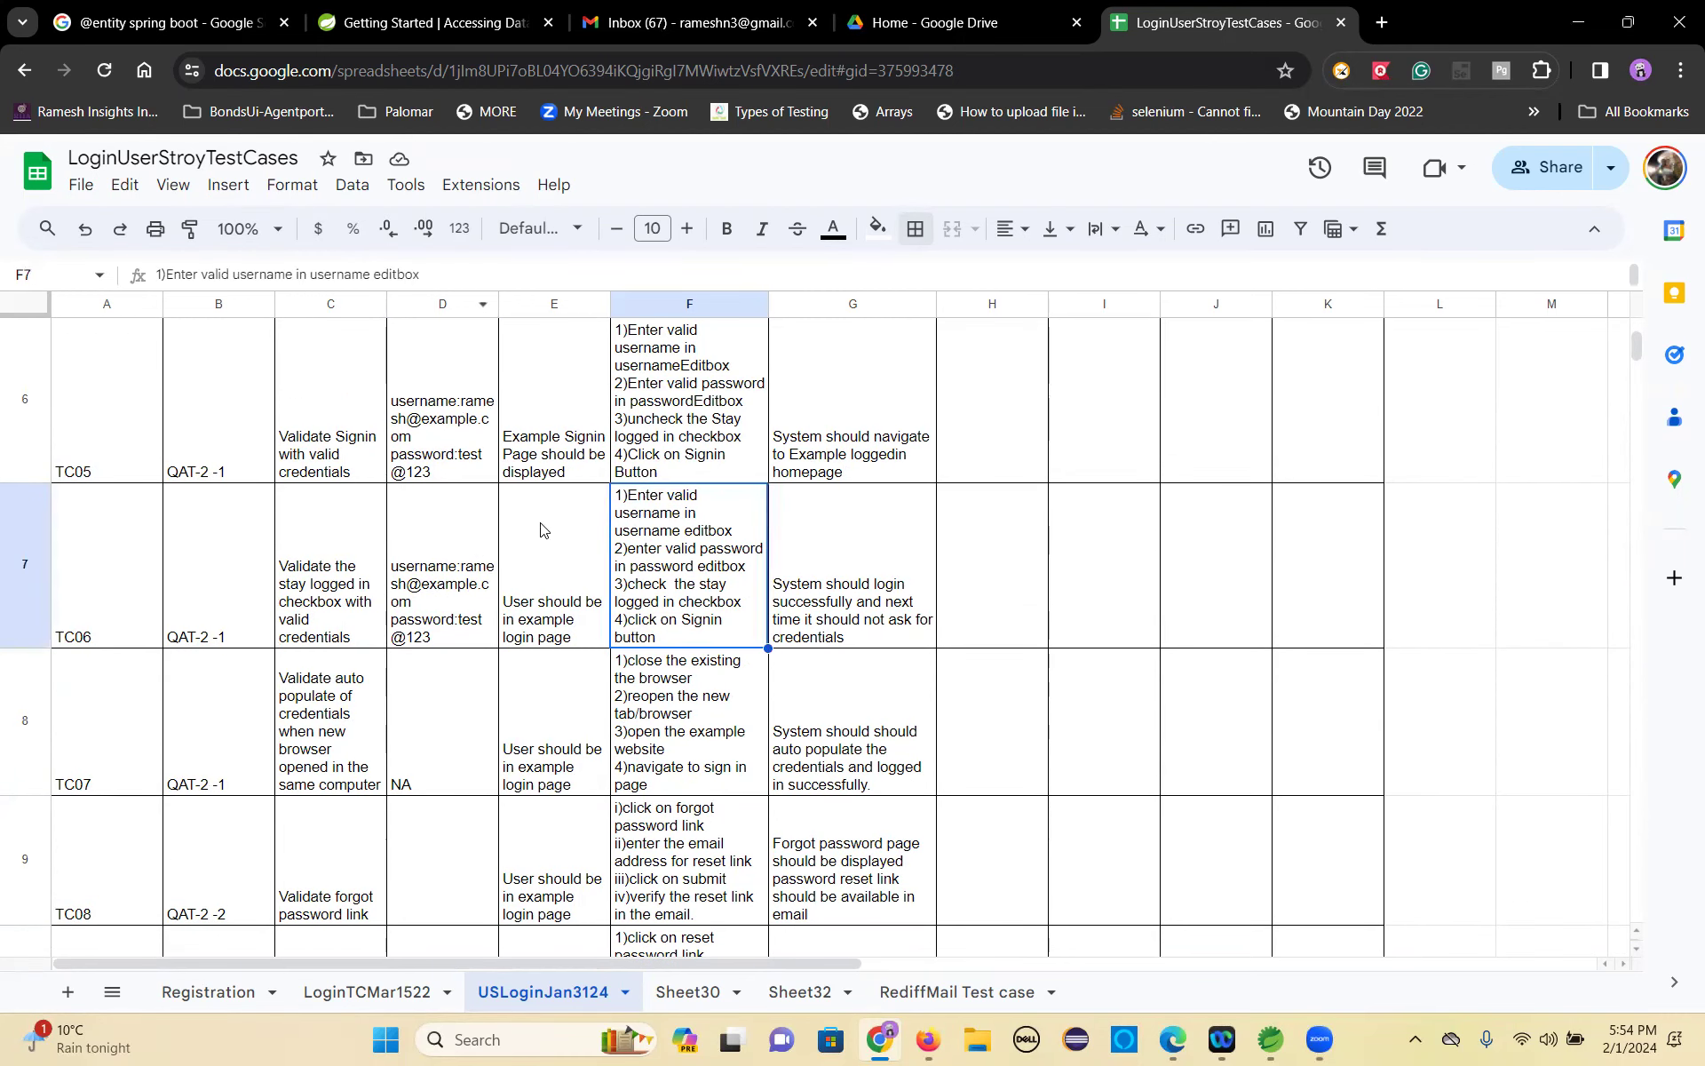
double_click(660, 566)
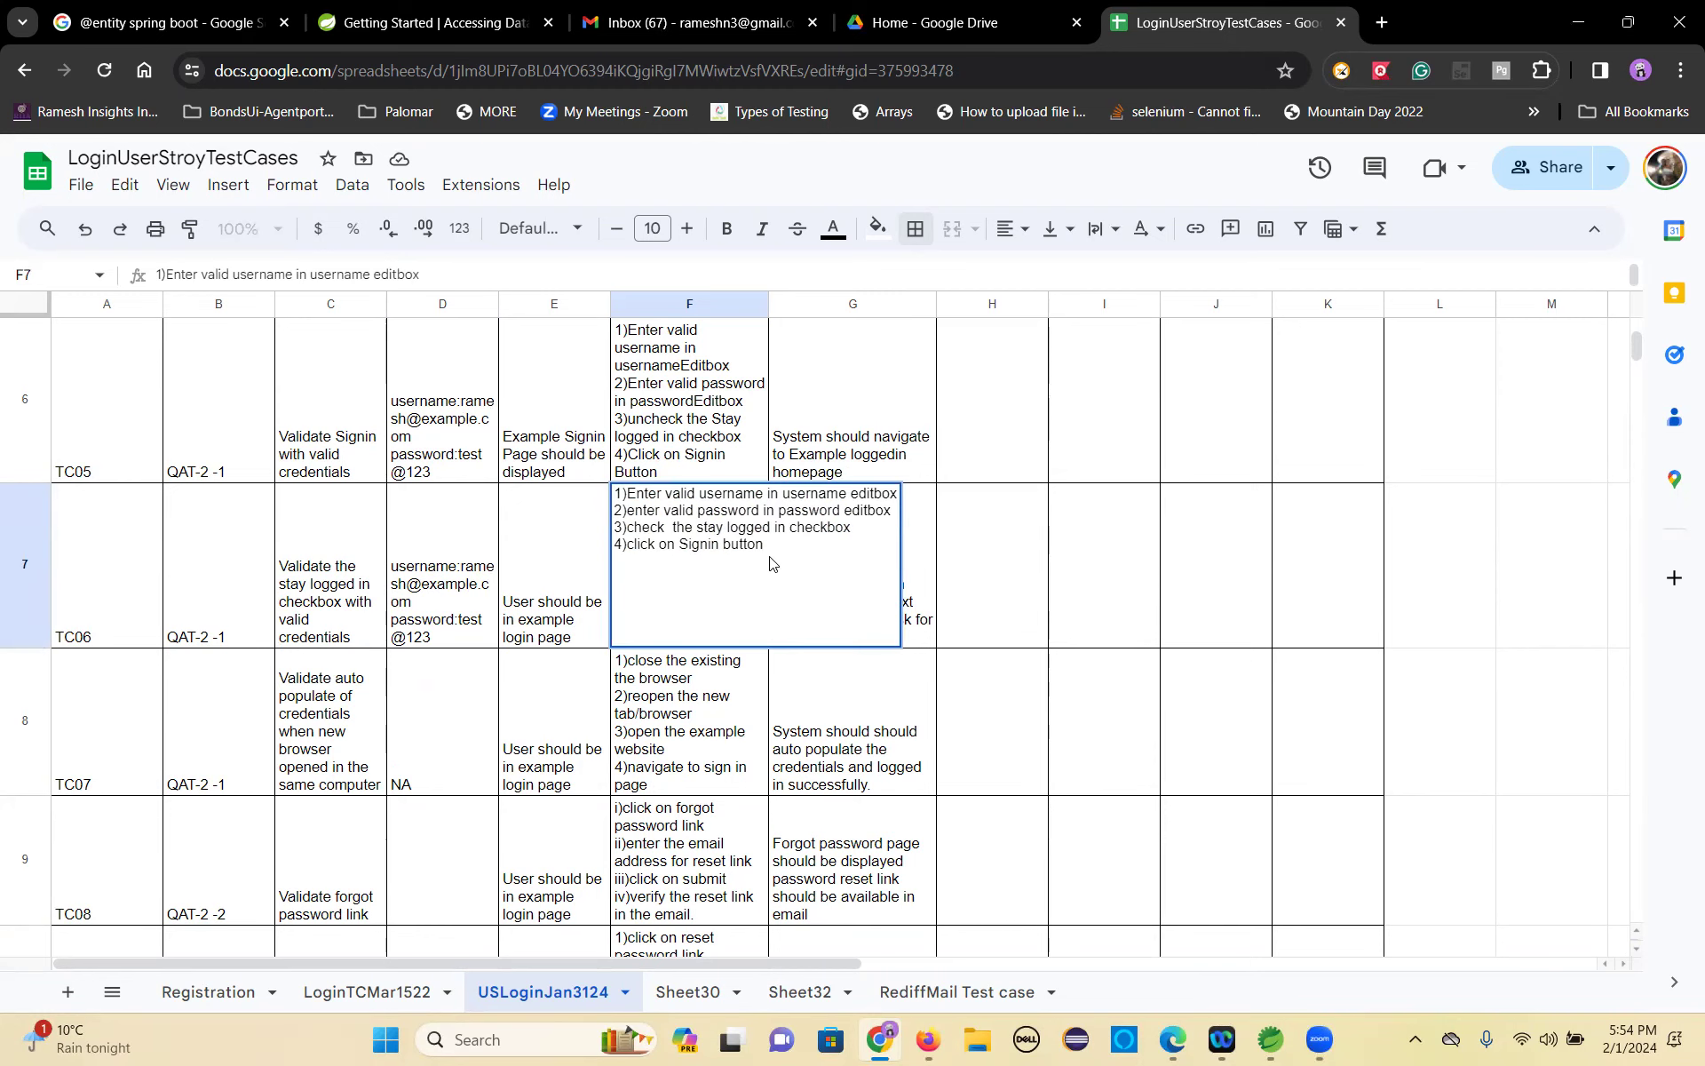
left_click_drag(769, 545, 596, 508)
key("ctrl+c")
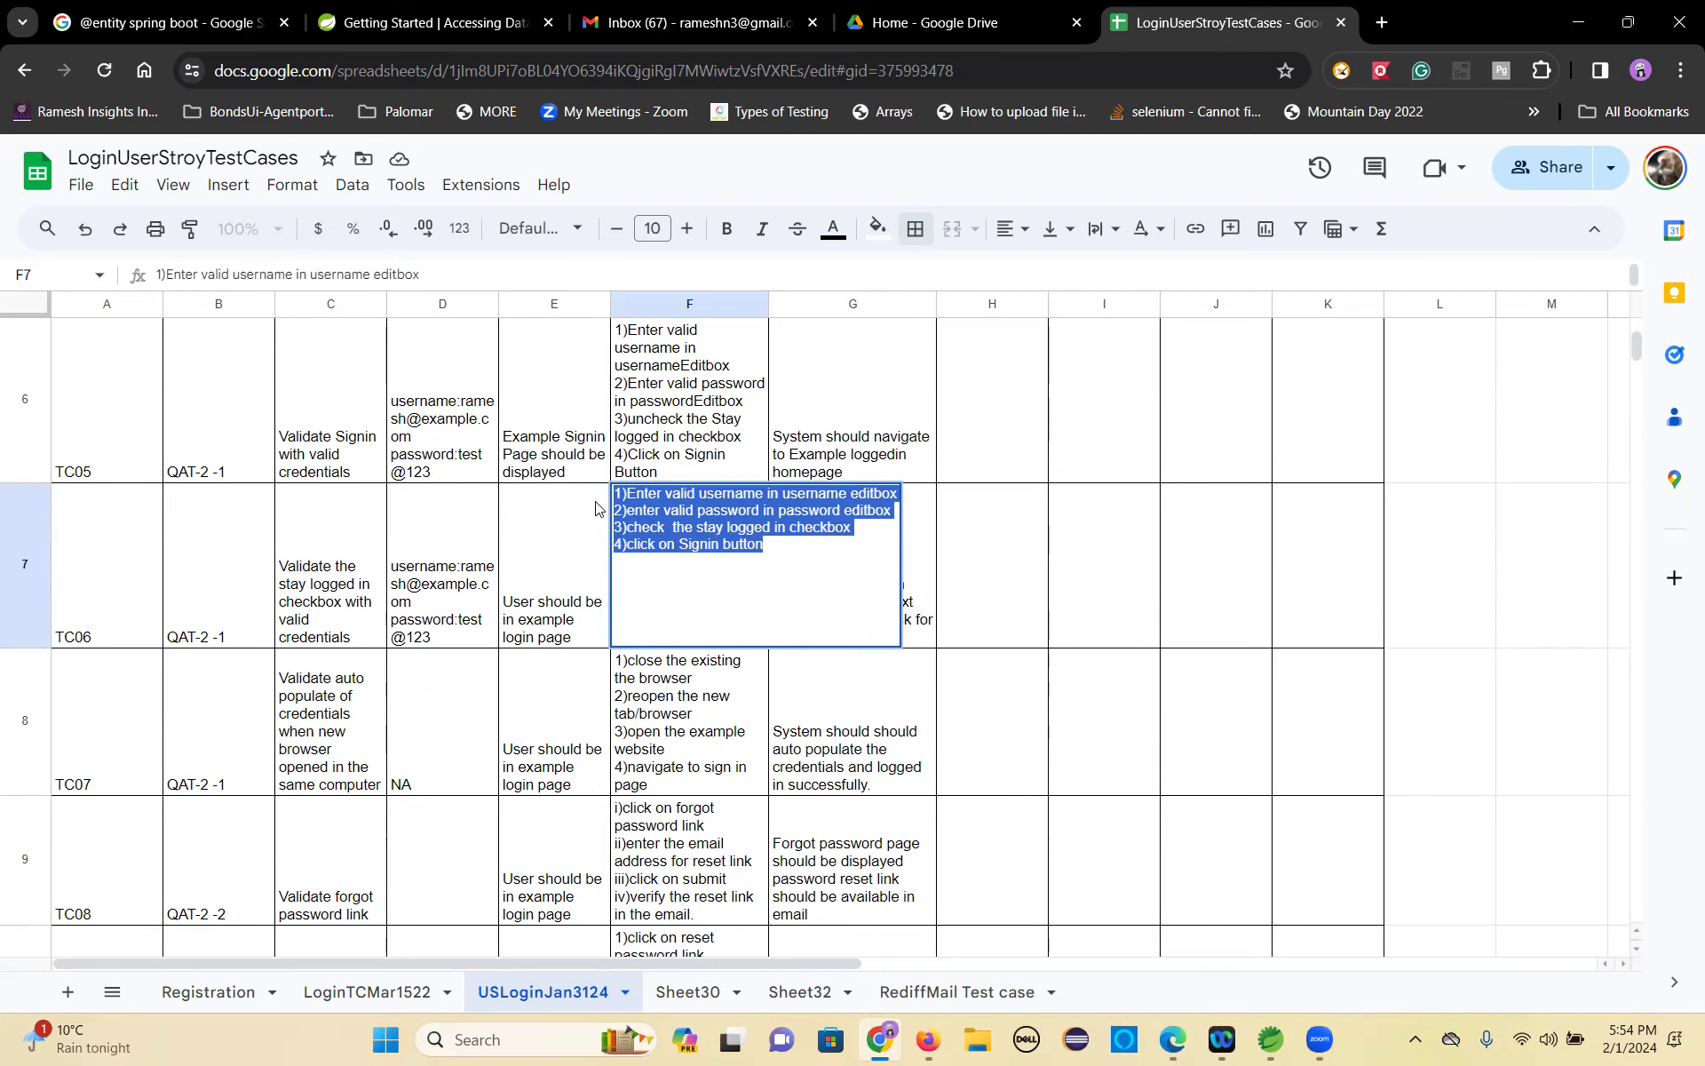
scroll(332, 708, "down", 3)
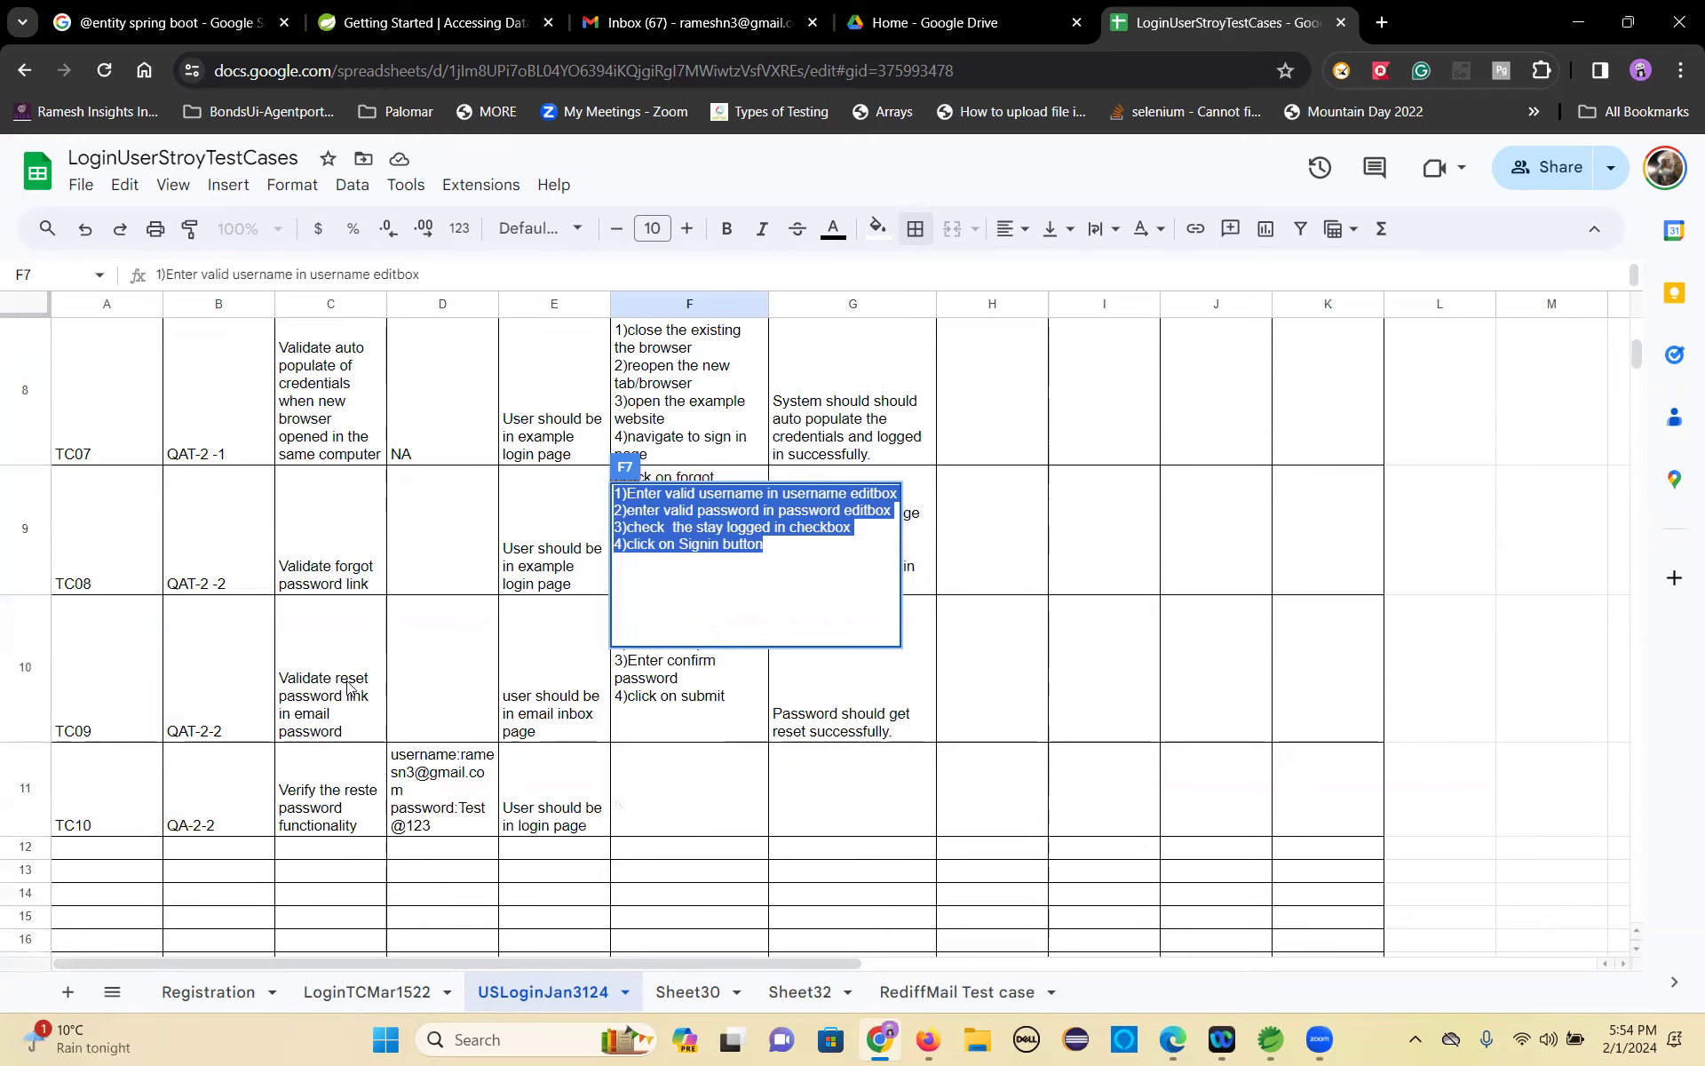
left_click(655, 771)
double_click(655, 770)
key("ctrl+v")
left_click(955, 821)
left_click(826, 804)
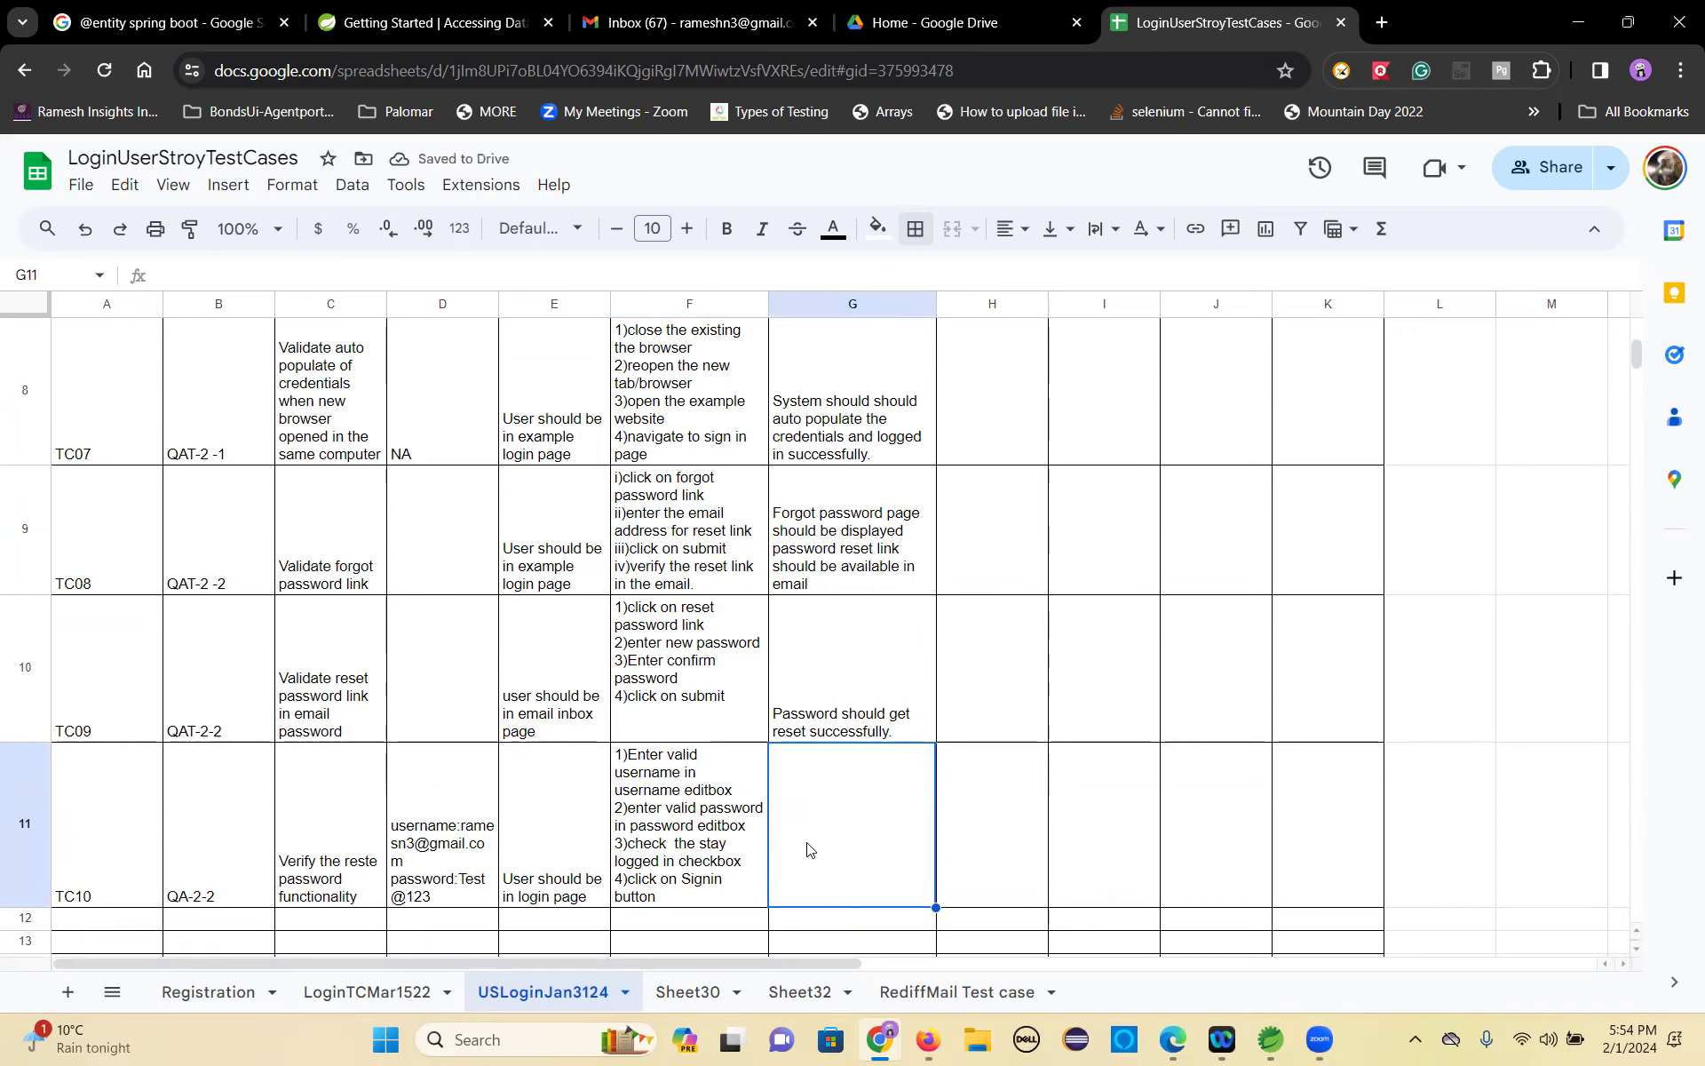
Set G11 to 'System should login successfully' and return to the Jira login story
type("User")
key("BackSpace")
key("BackSpace")
key("BackSpace")
key("BackSpace")
type("Syst")
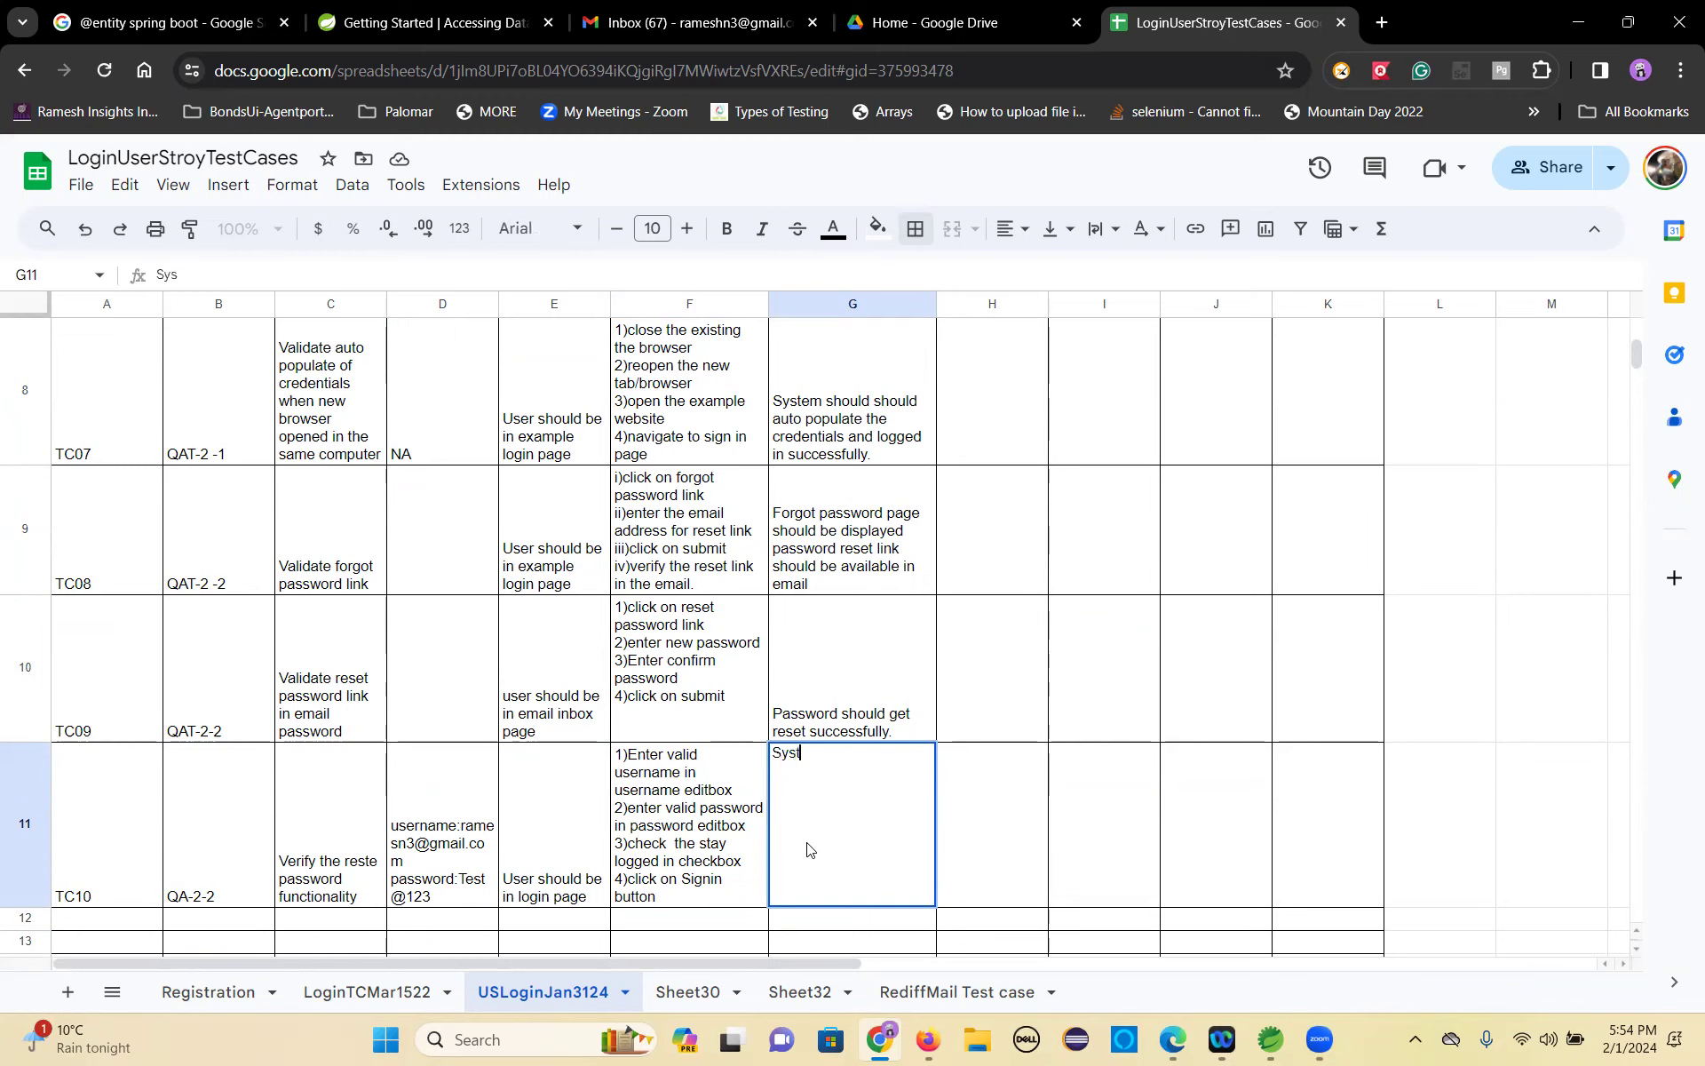
type("em should login successfully and next time it should not ask for credentials")
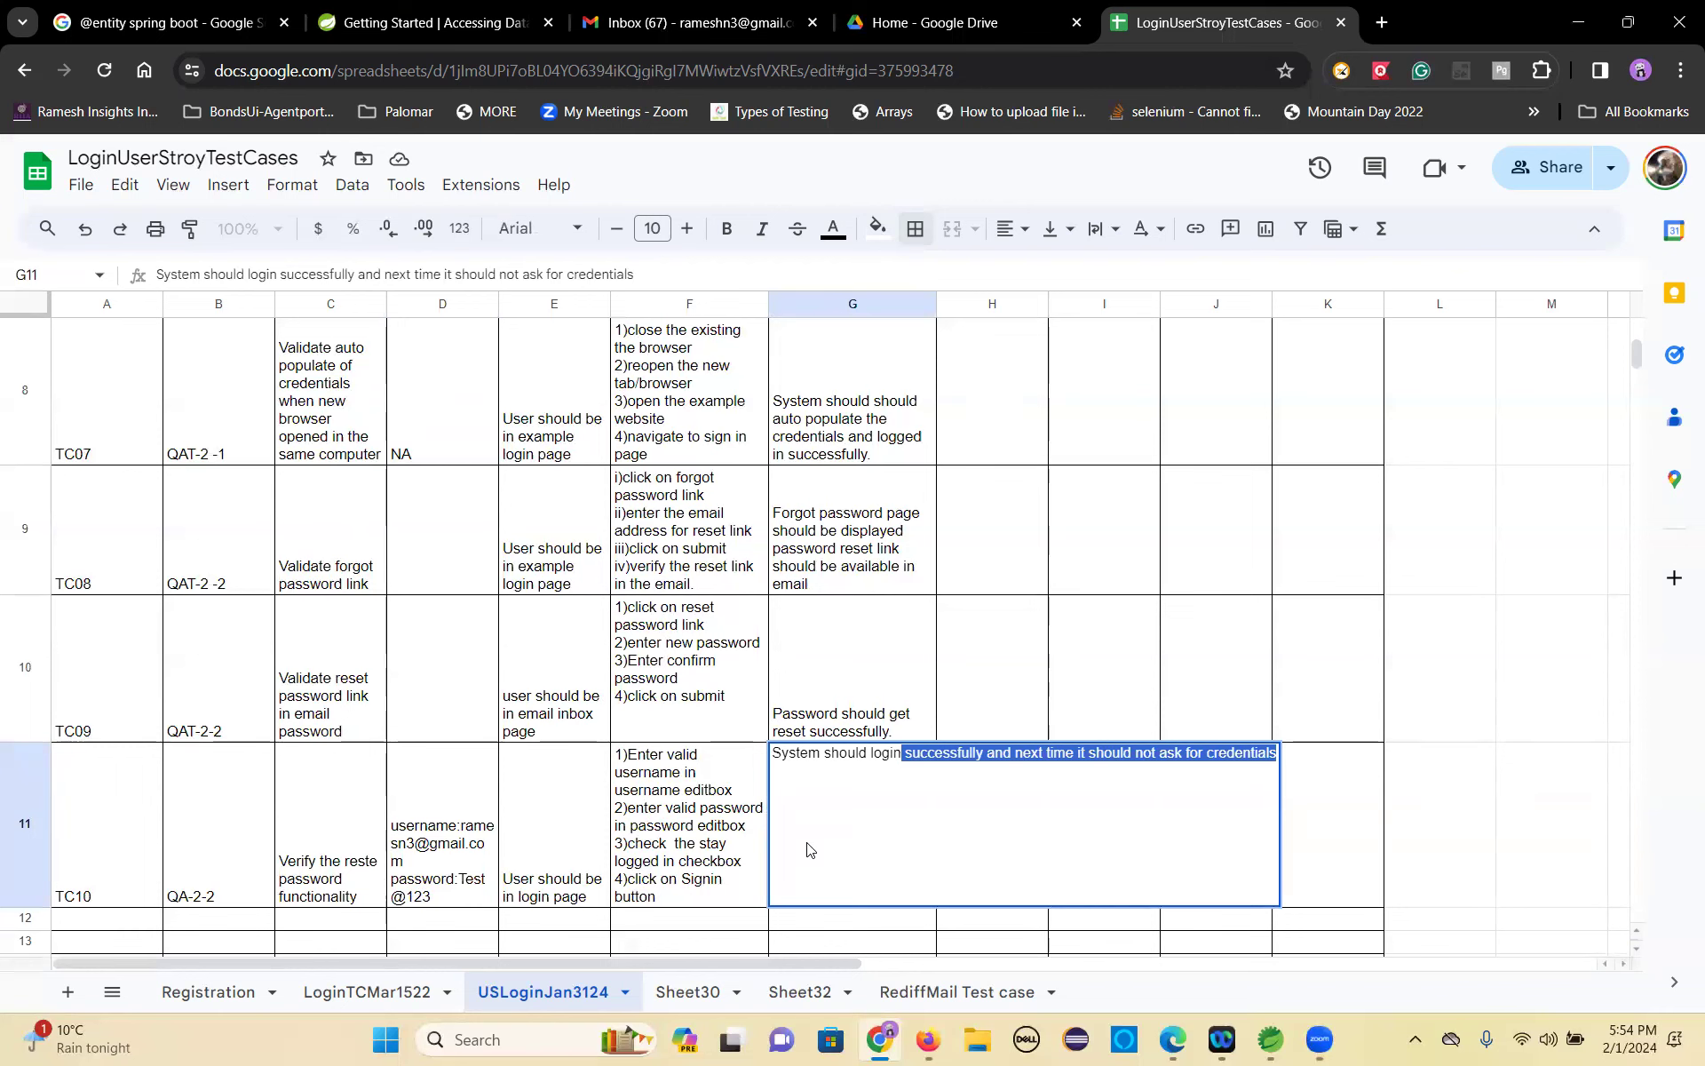
left_click(1021, 754)
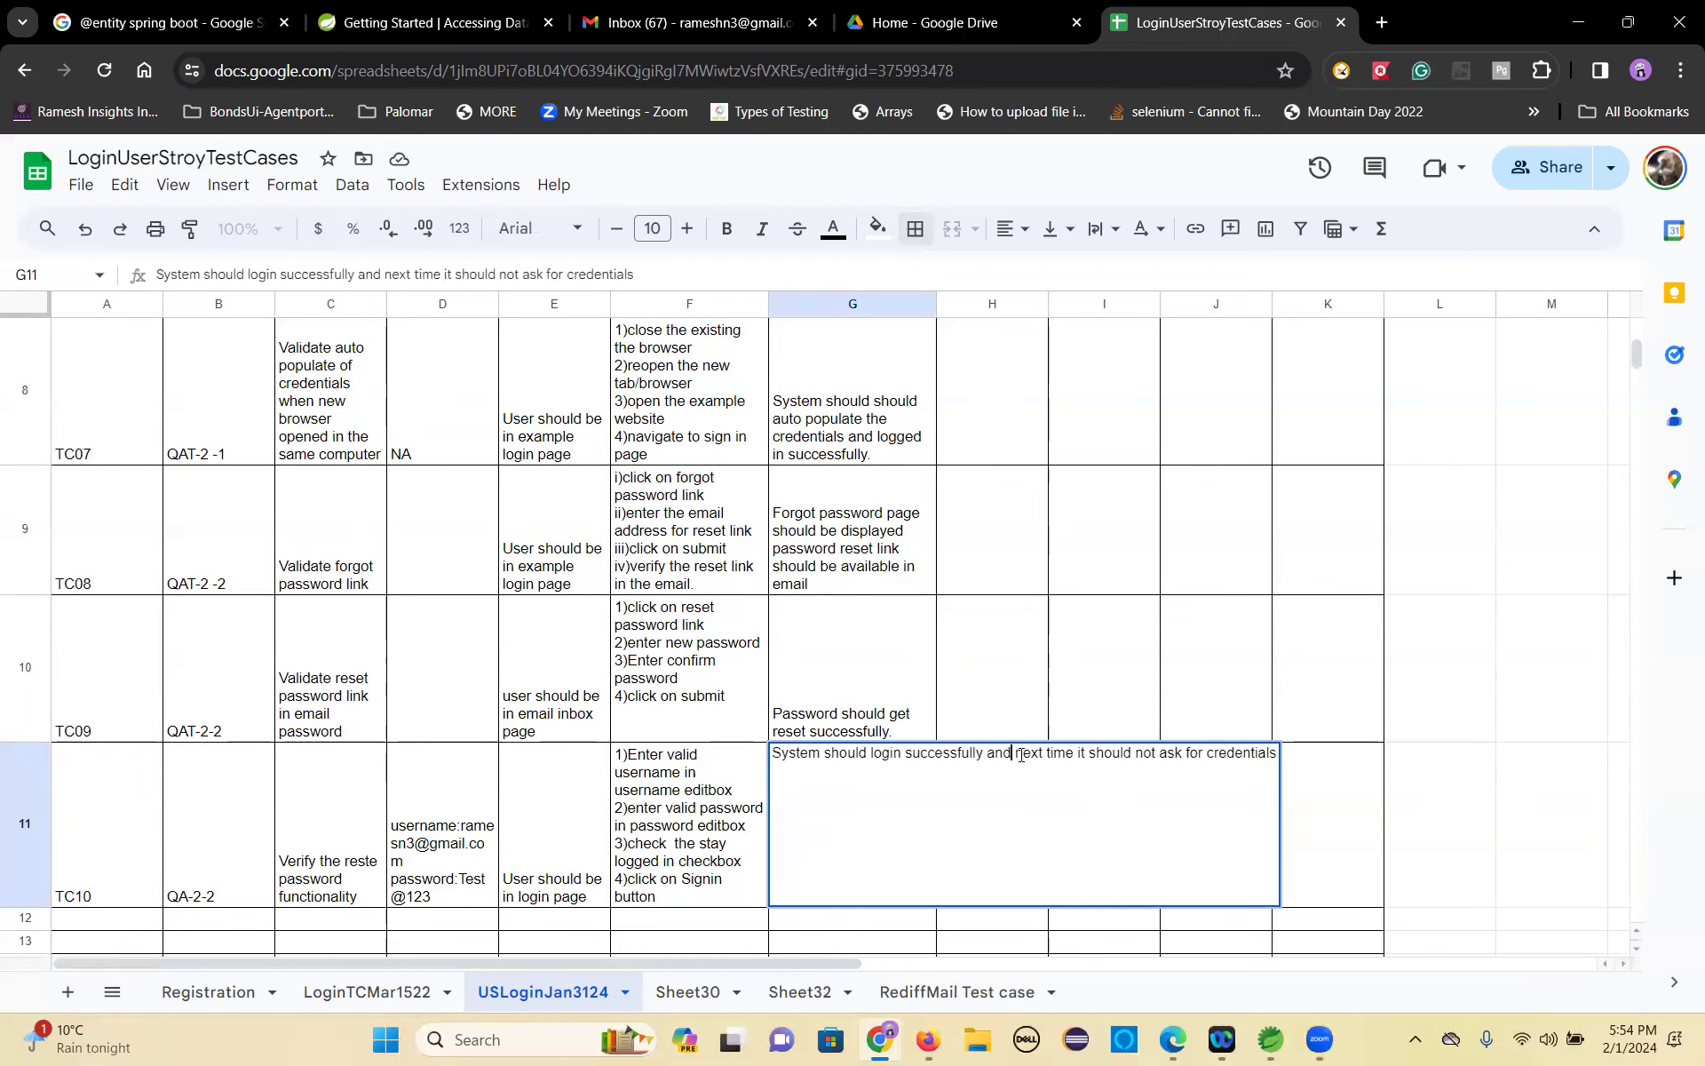
left_click_drag(986, 754, 1275, 762)
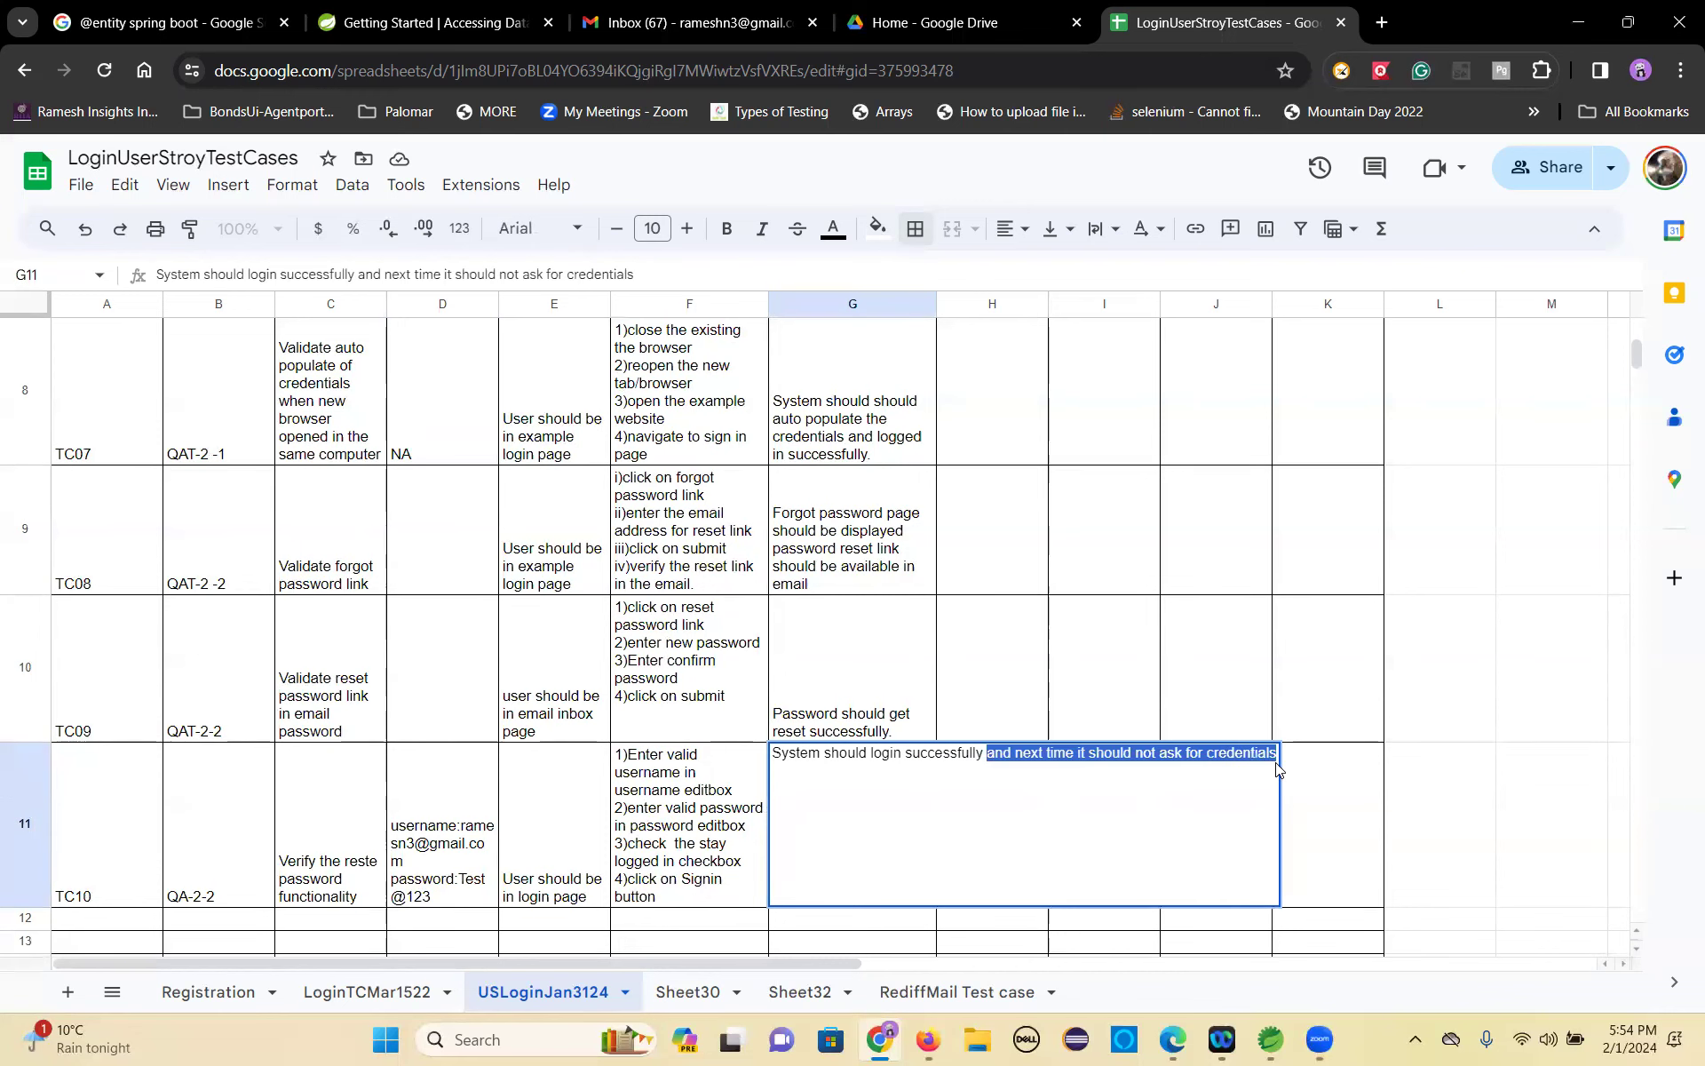
key("BackSpace")
key("Return")
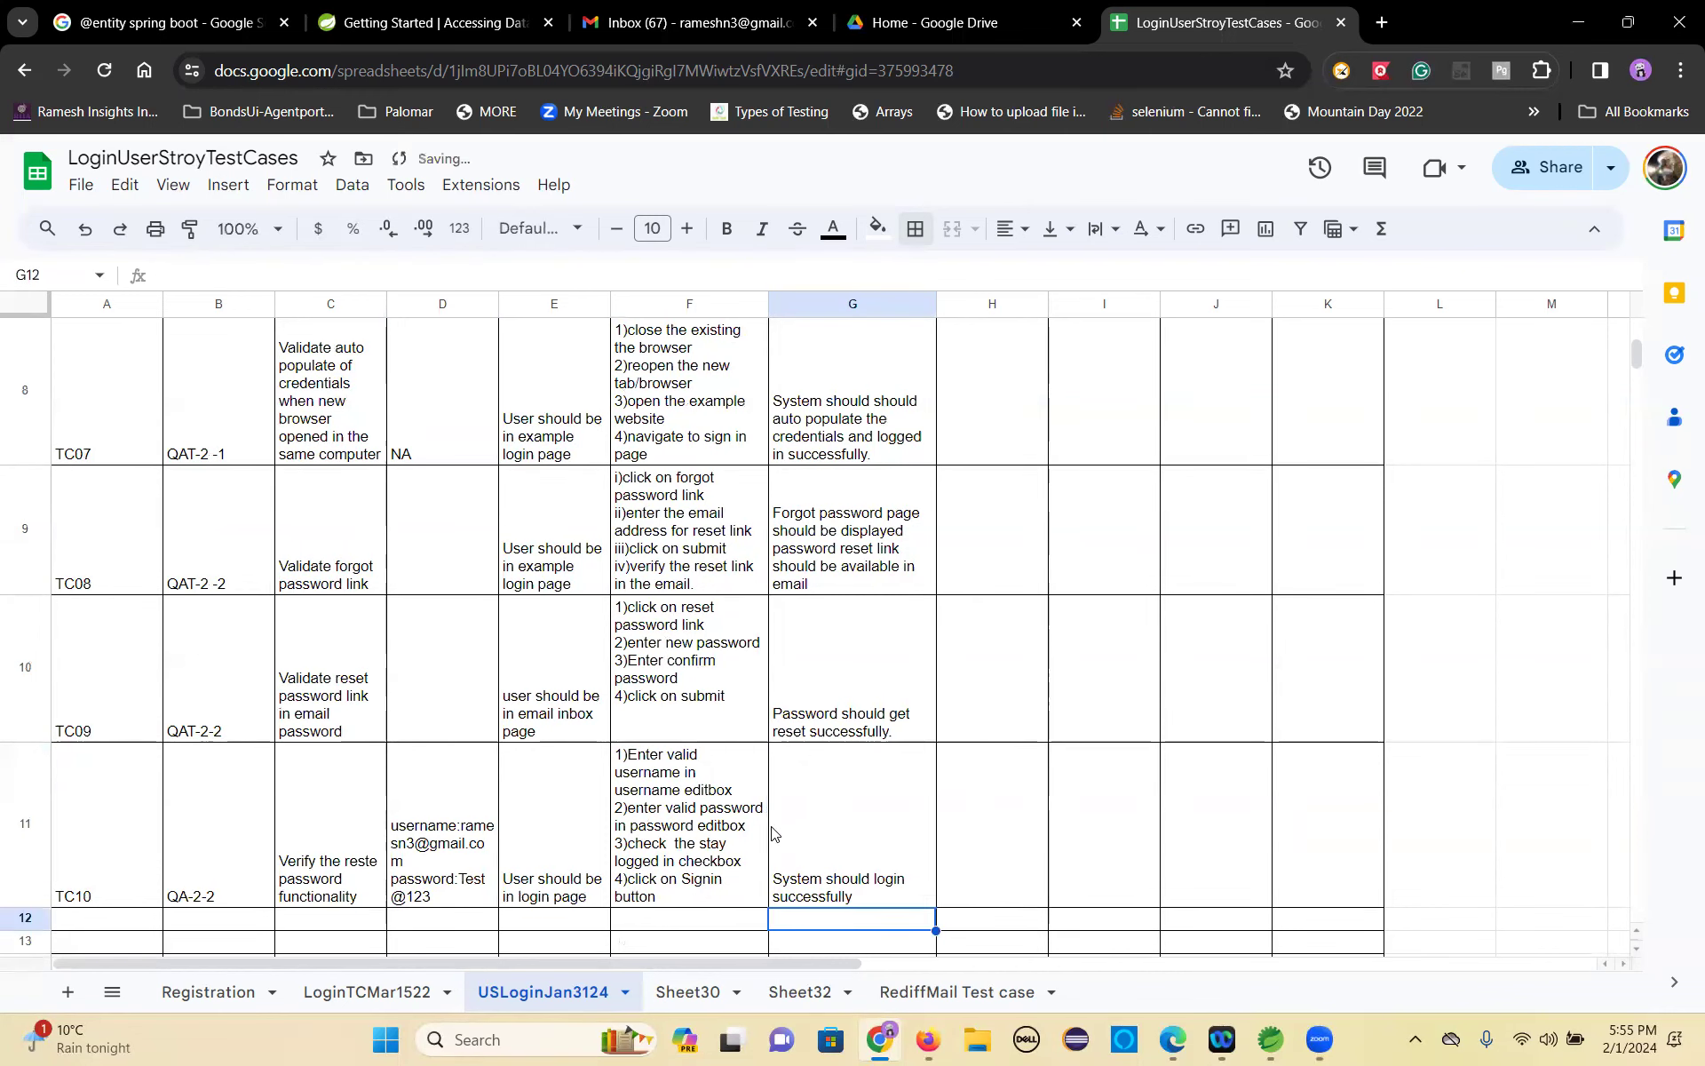
scroll(772, 833, "down", 1)
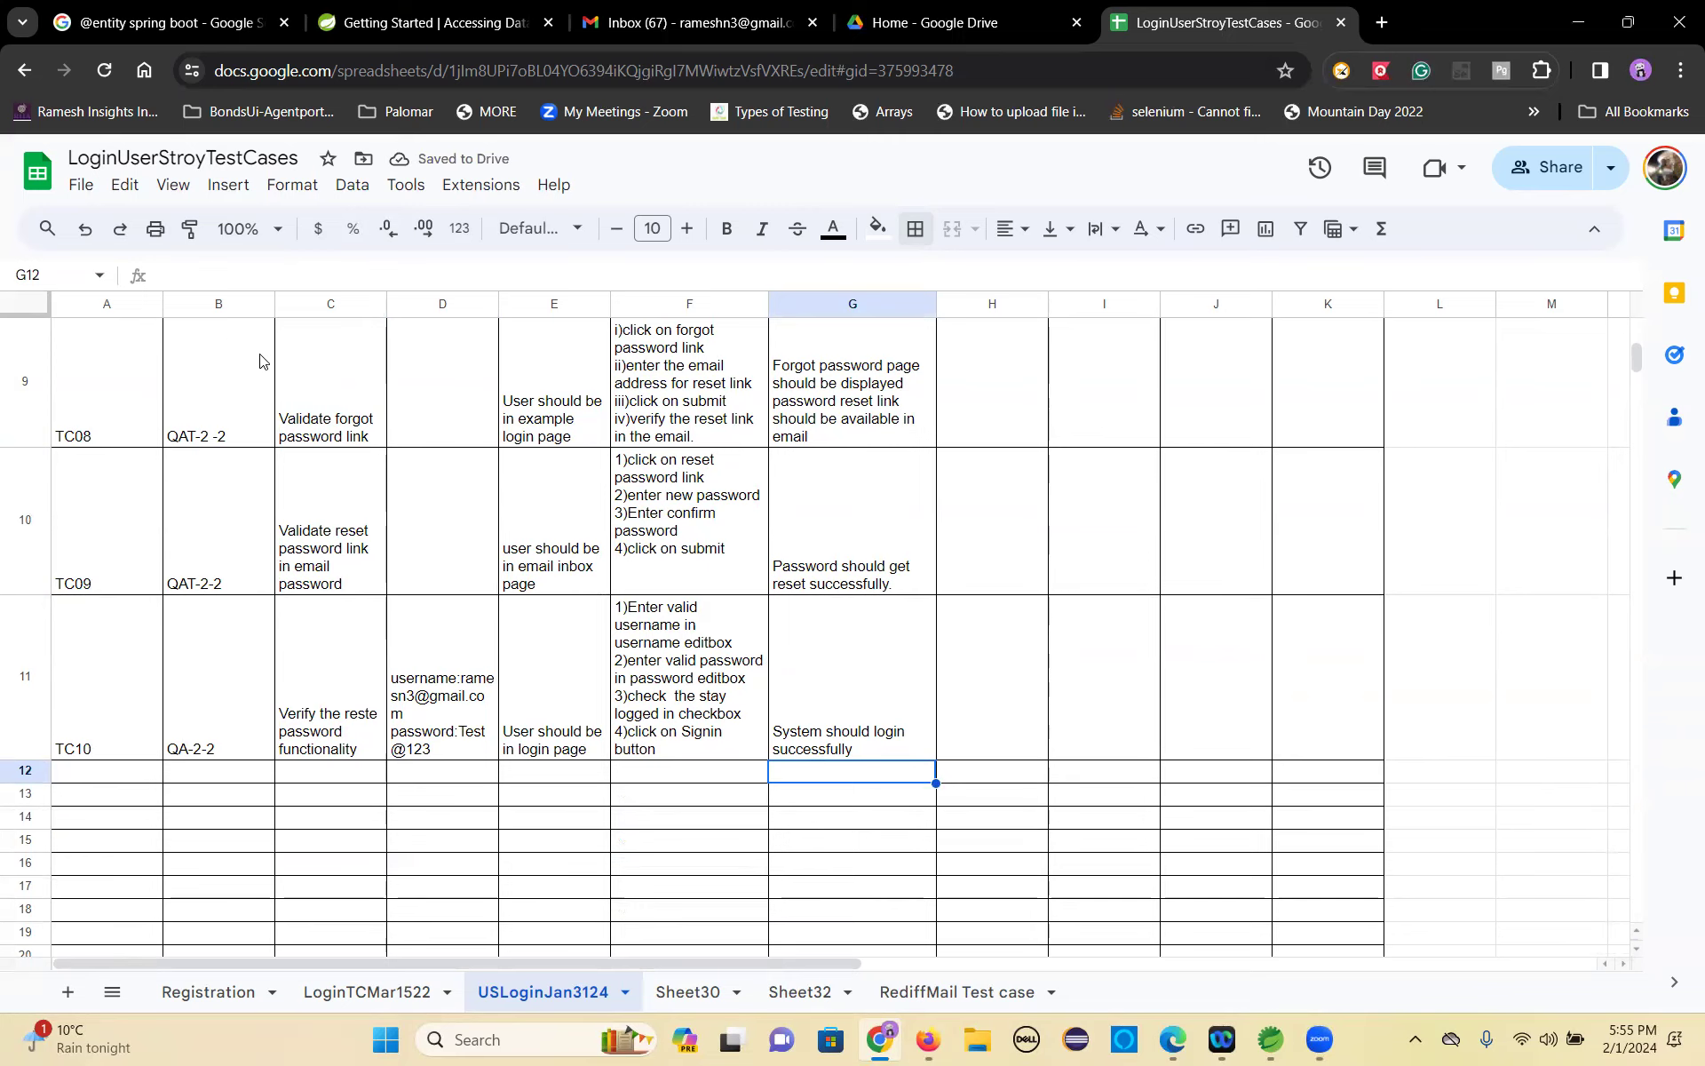
left_click(924, 1041)
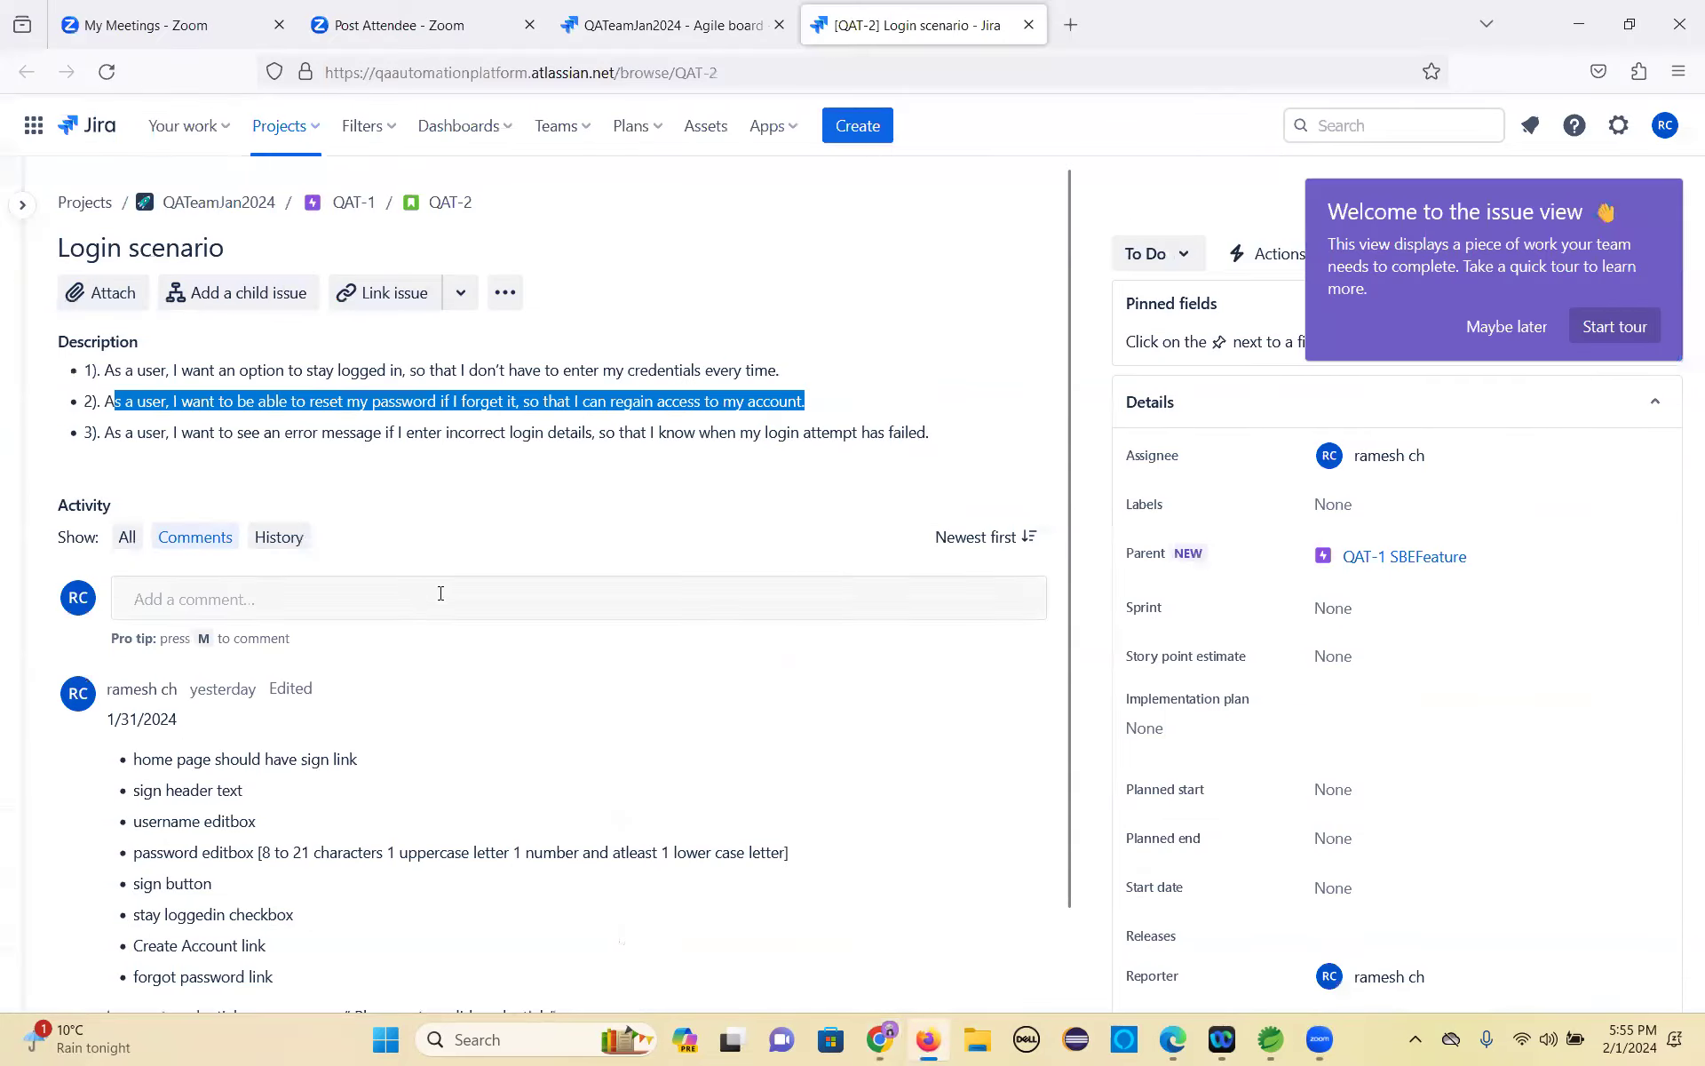
left_click(627, 408)
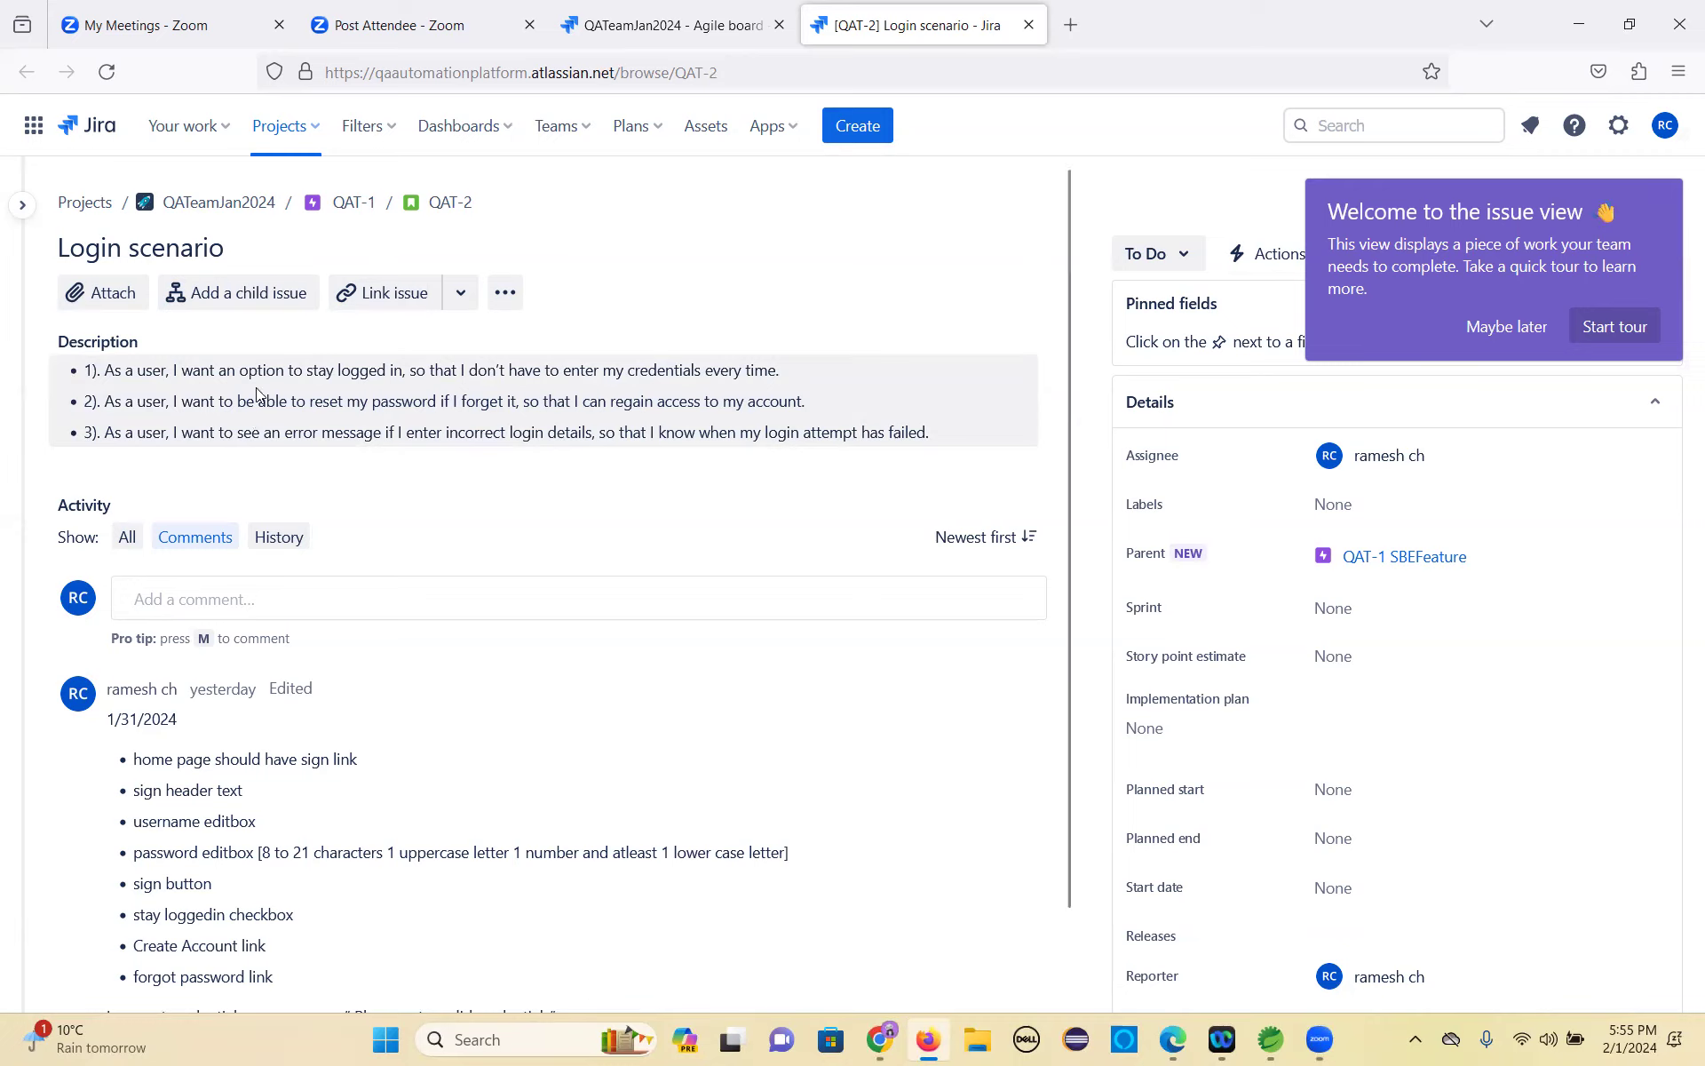
left_click_drag(309, 400, 438, 406)
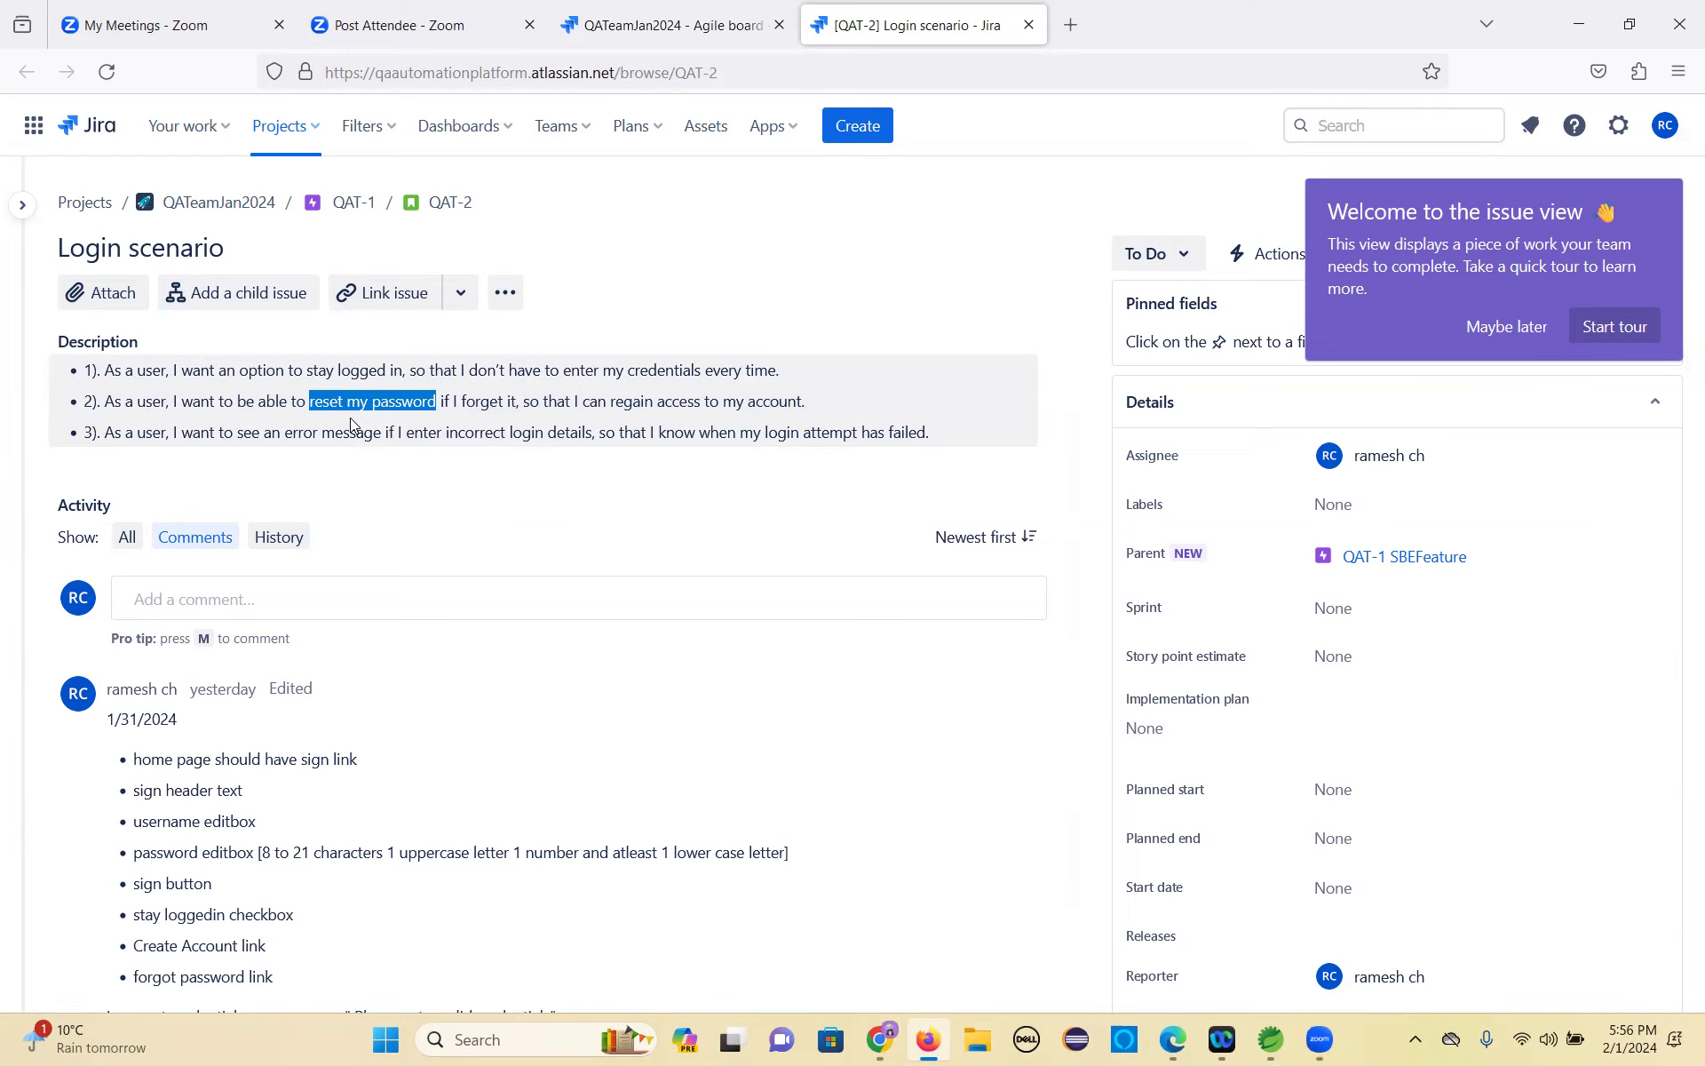
Highlight the first two user stories in the Jira issue, then return to the spreadsheet
scroll(177, 711, "down", 1)
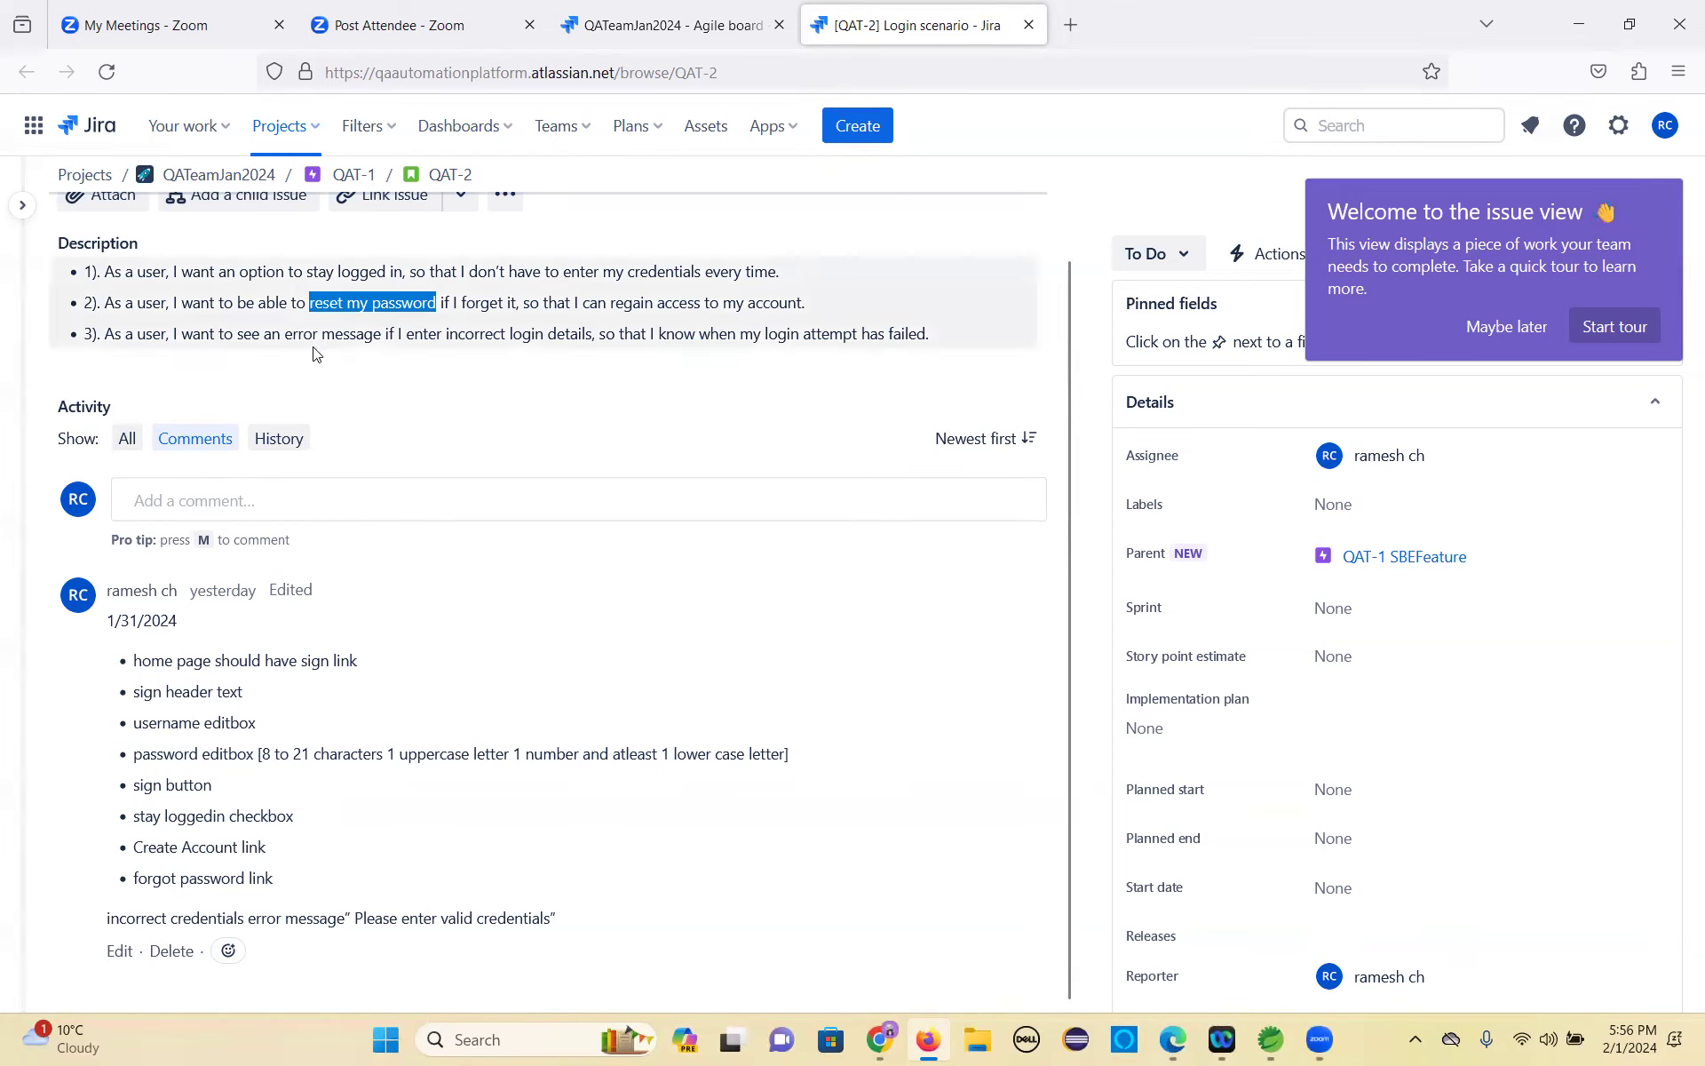
mouse_move(100, 272)
left_mouse_down()
mouse_move(142, 305)
mouse_move(810, 309)
left_mouse_up()
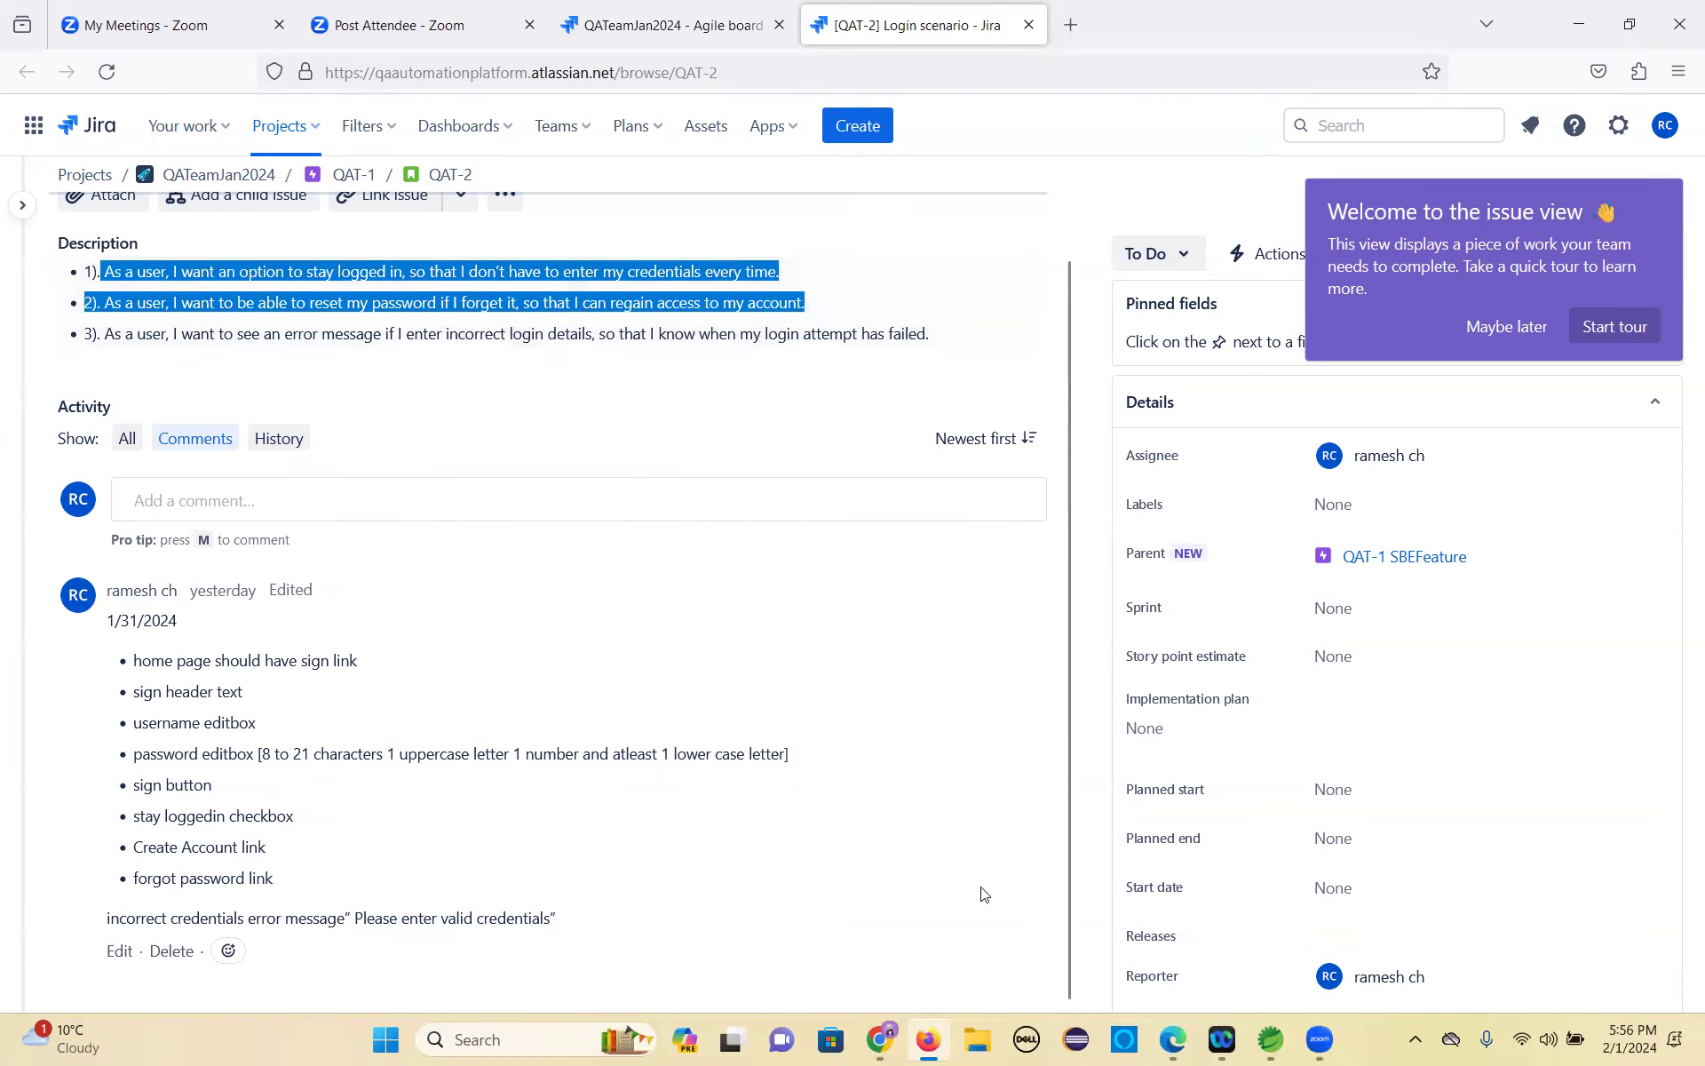
left_click(882, 1039)
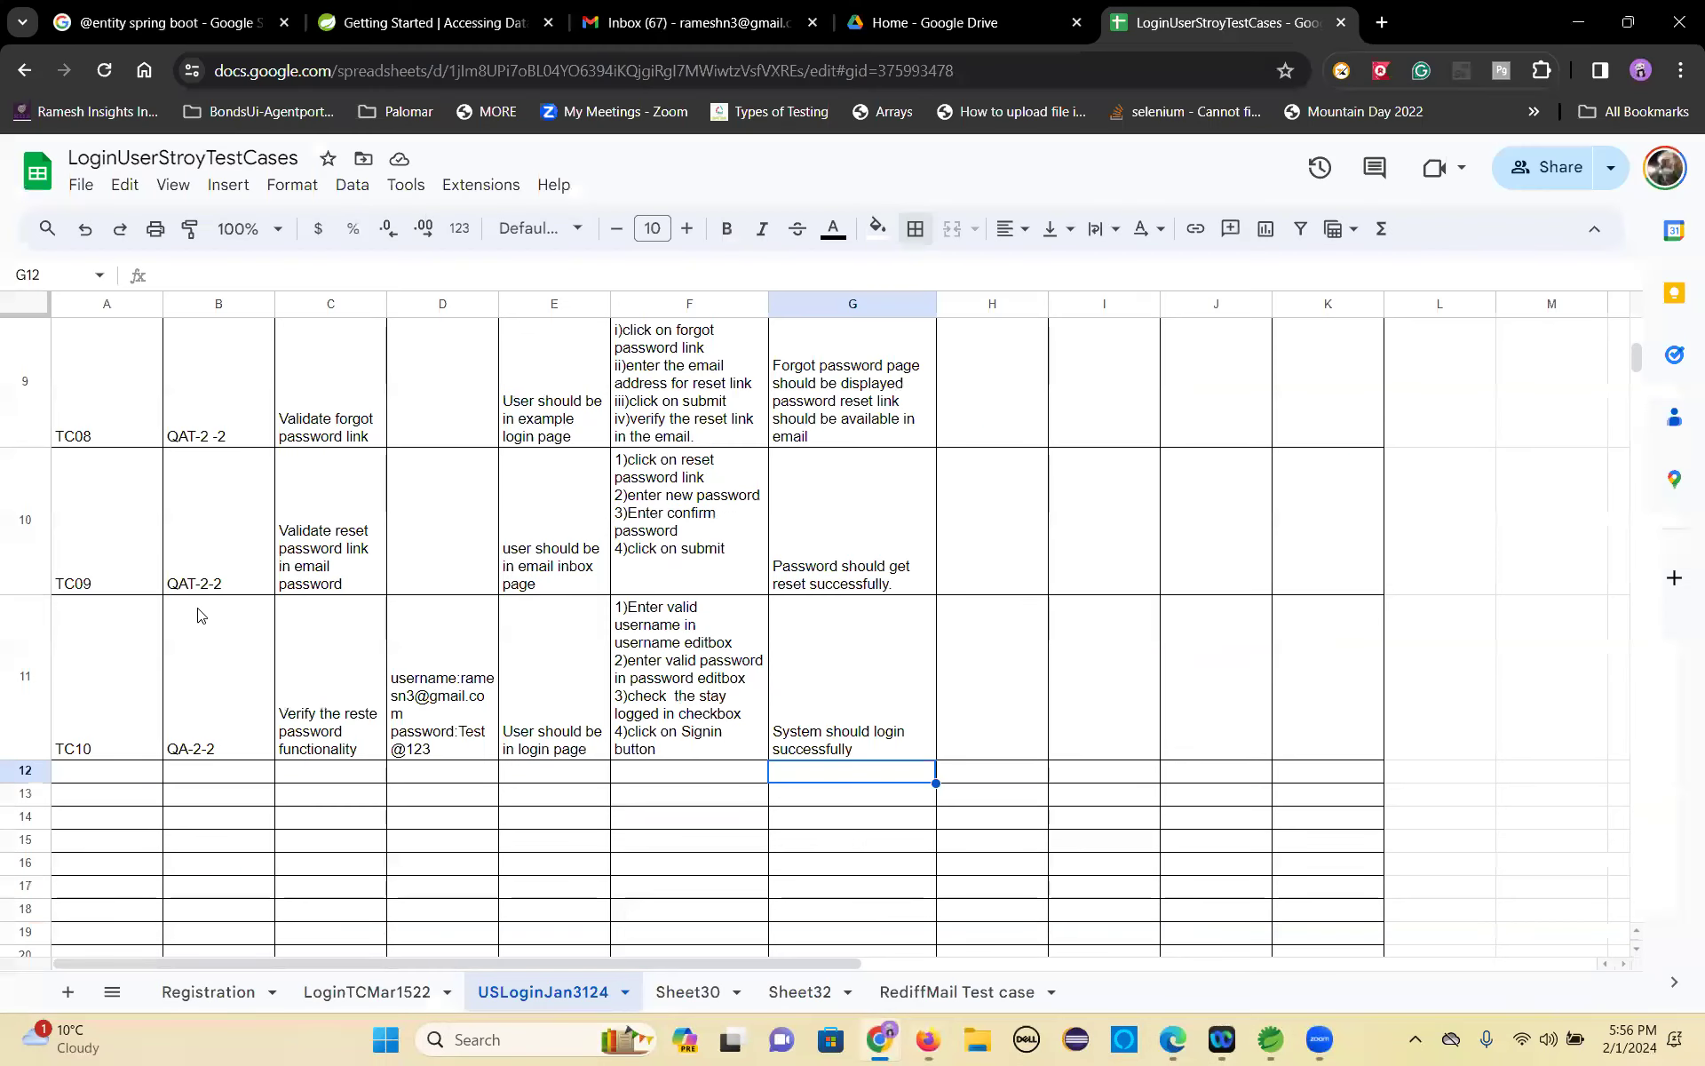
scroll(193, 565, "up", 2)
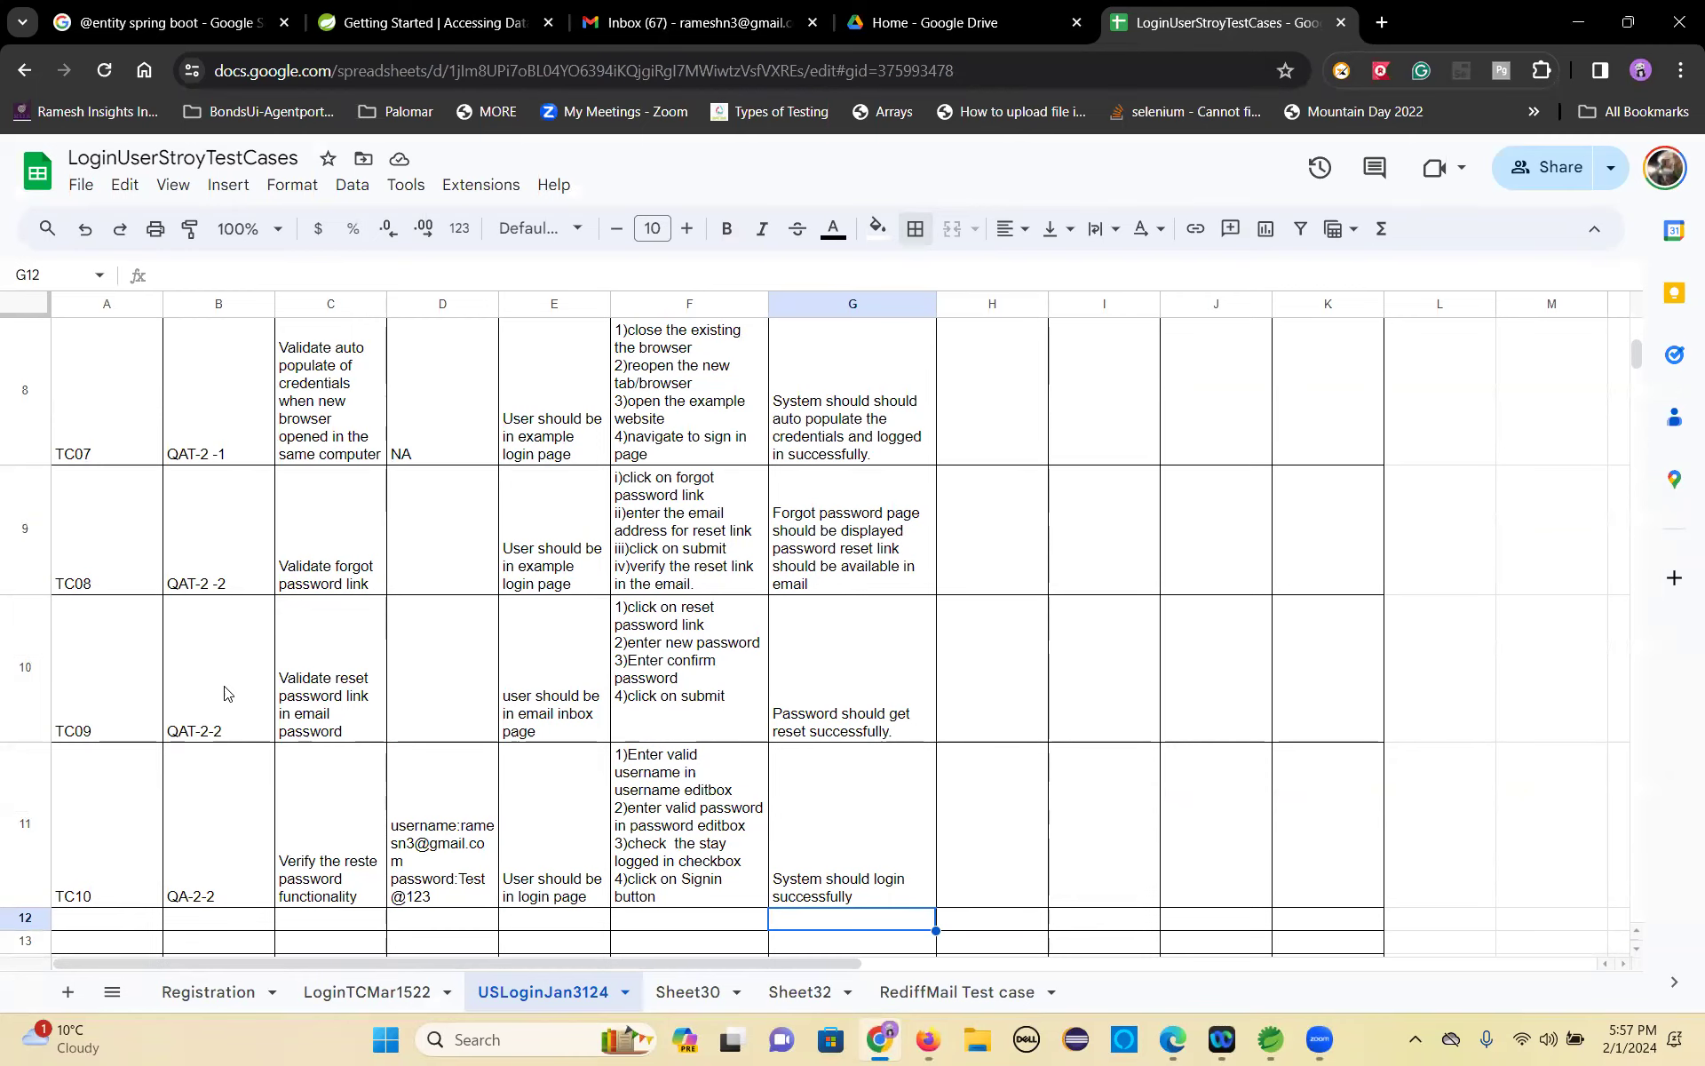
scroll(227, 690, "down", 2)
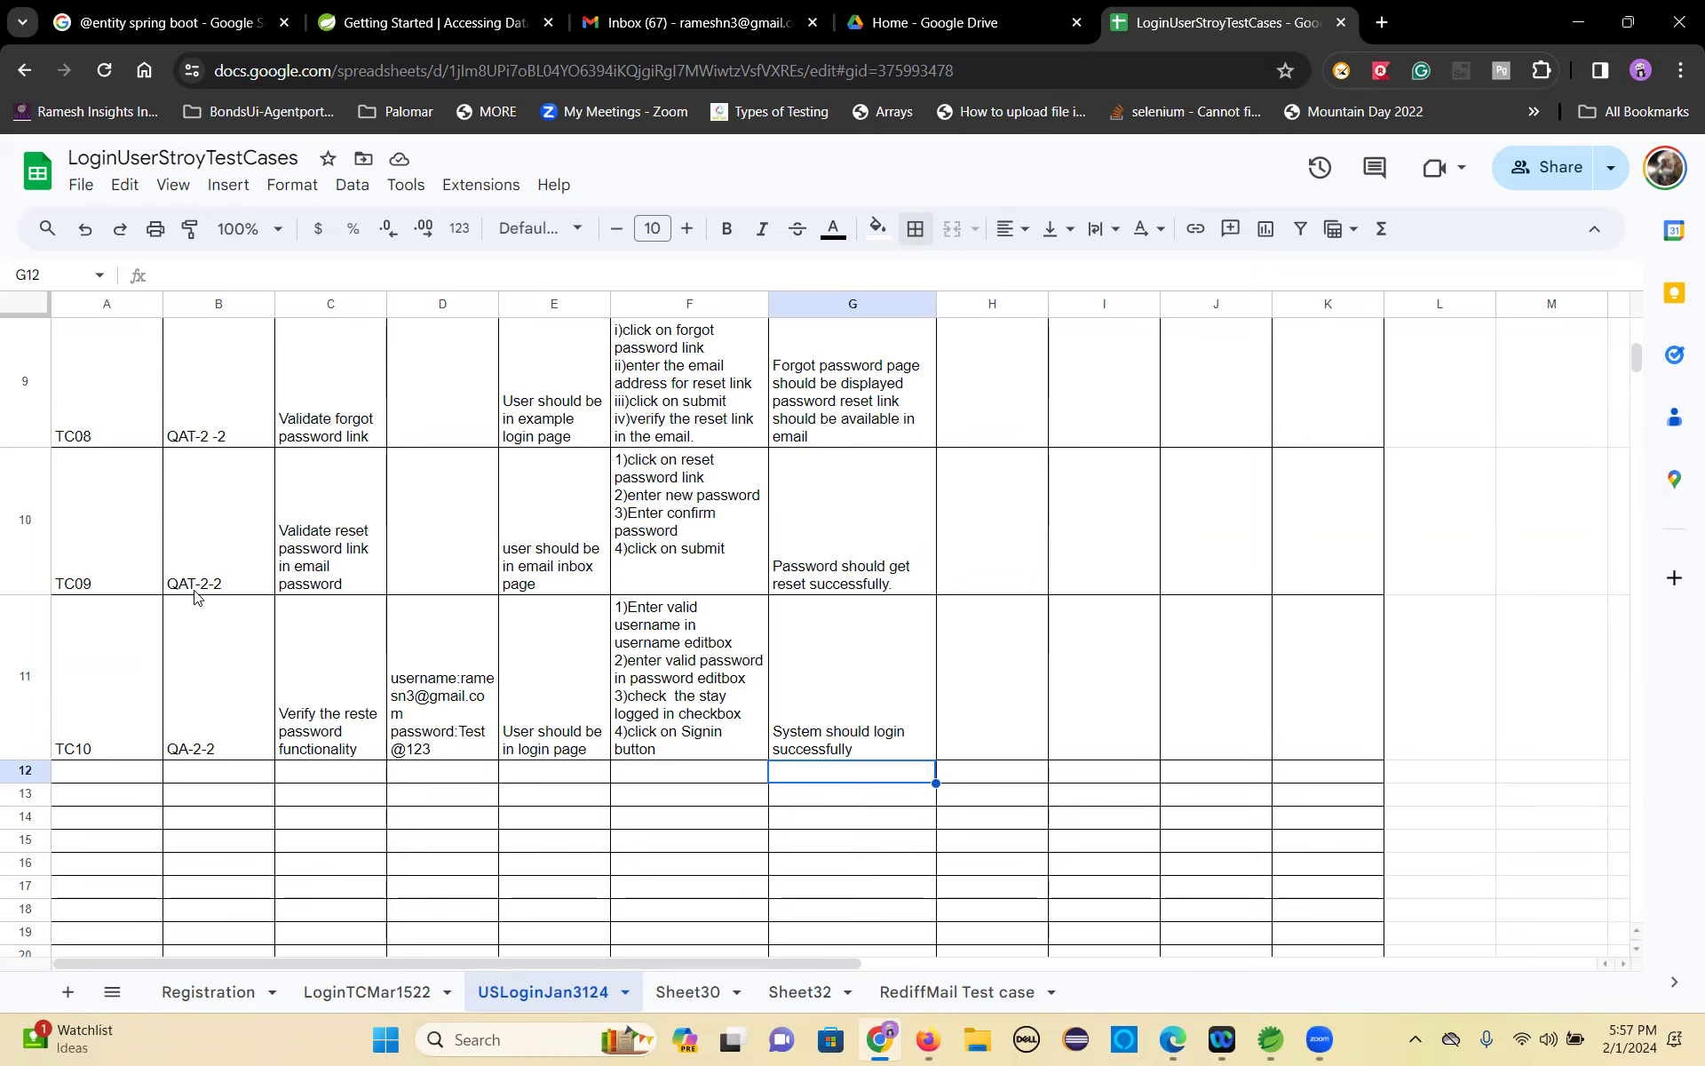
left_click(104, 773)
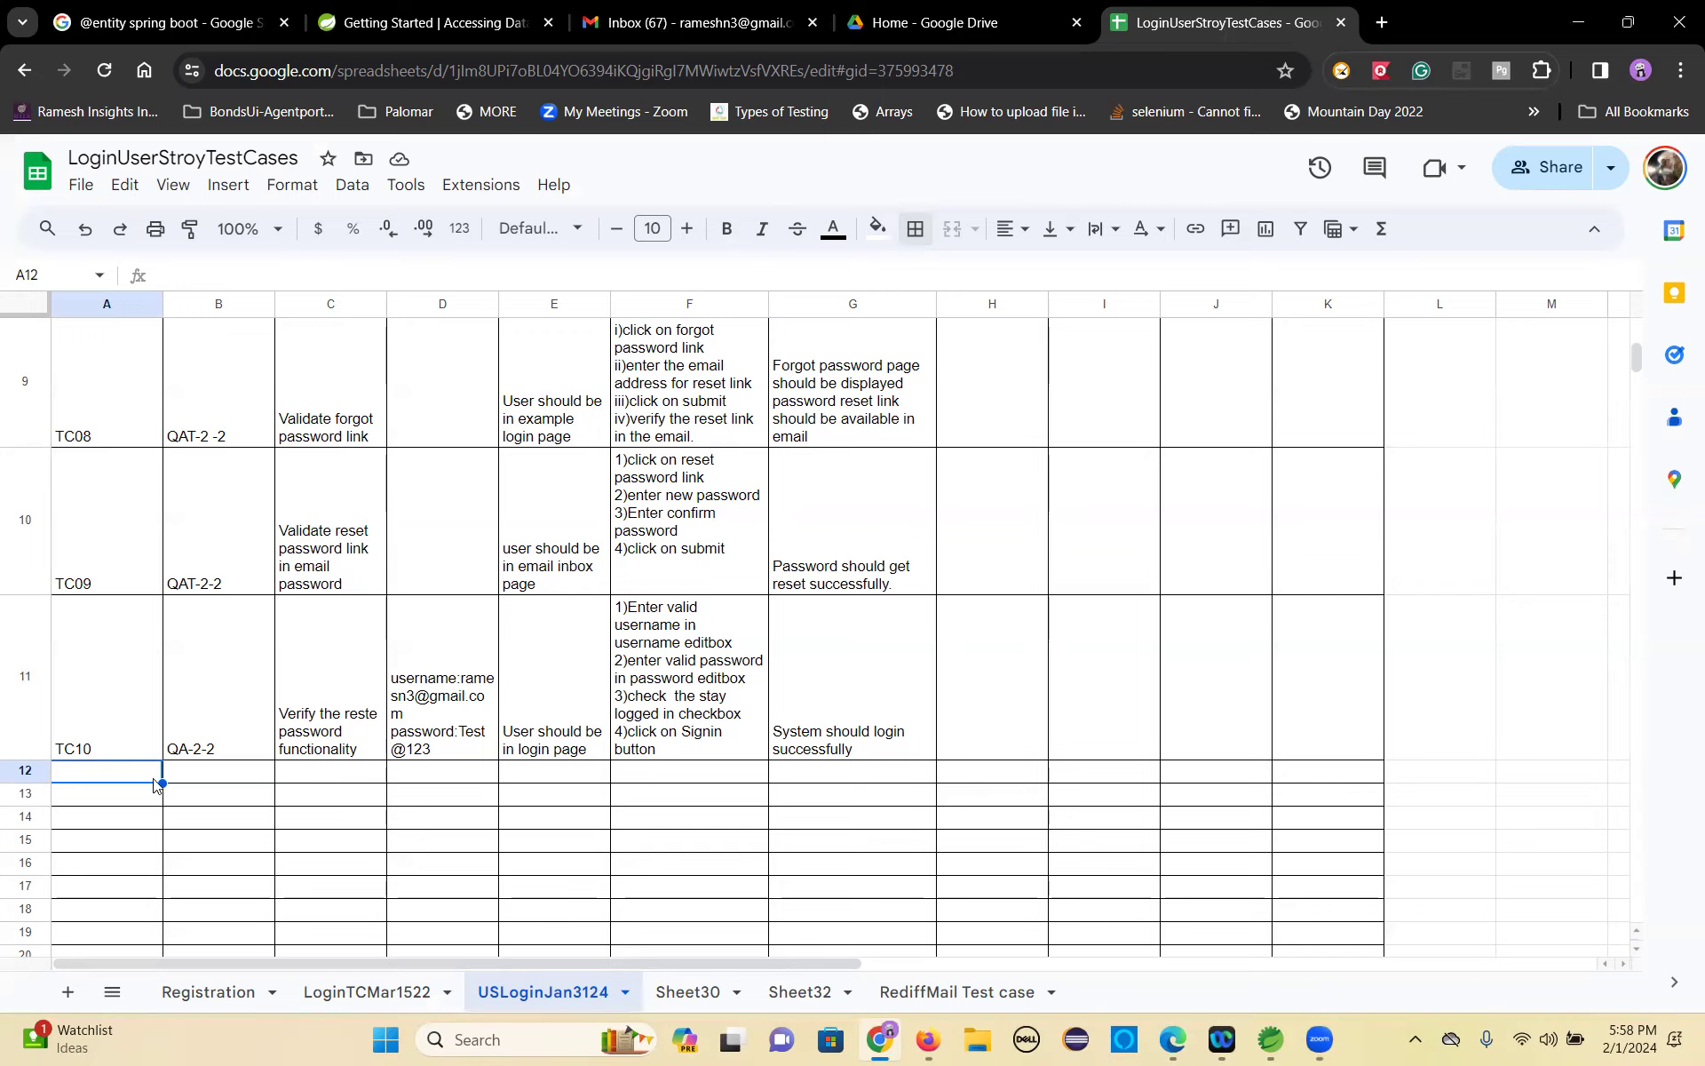
Enter TC11 and story QA-2-3 in row 12, then bring up Jira story QAT-2
double_click(116, 775)
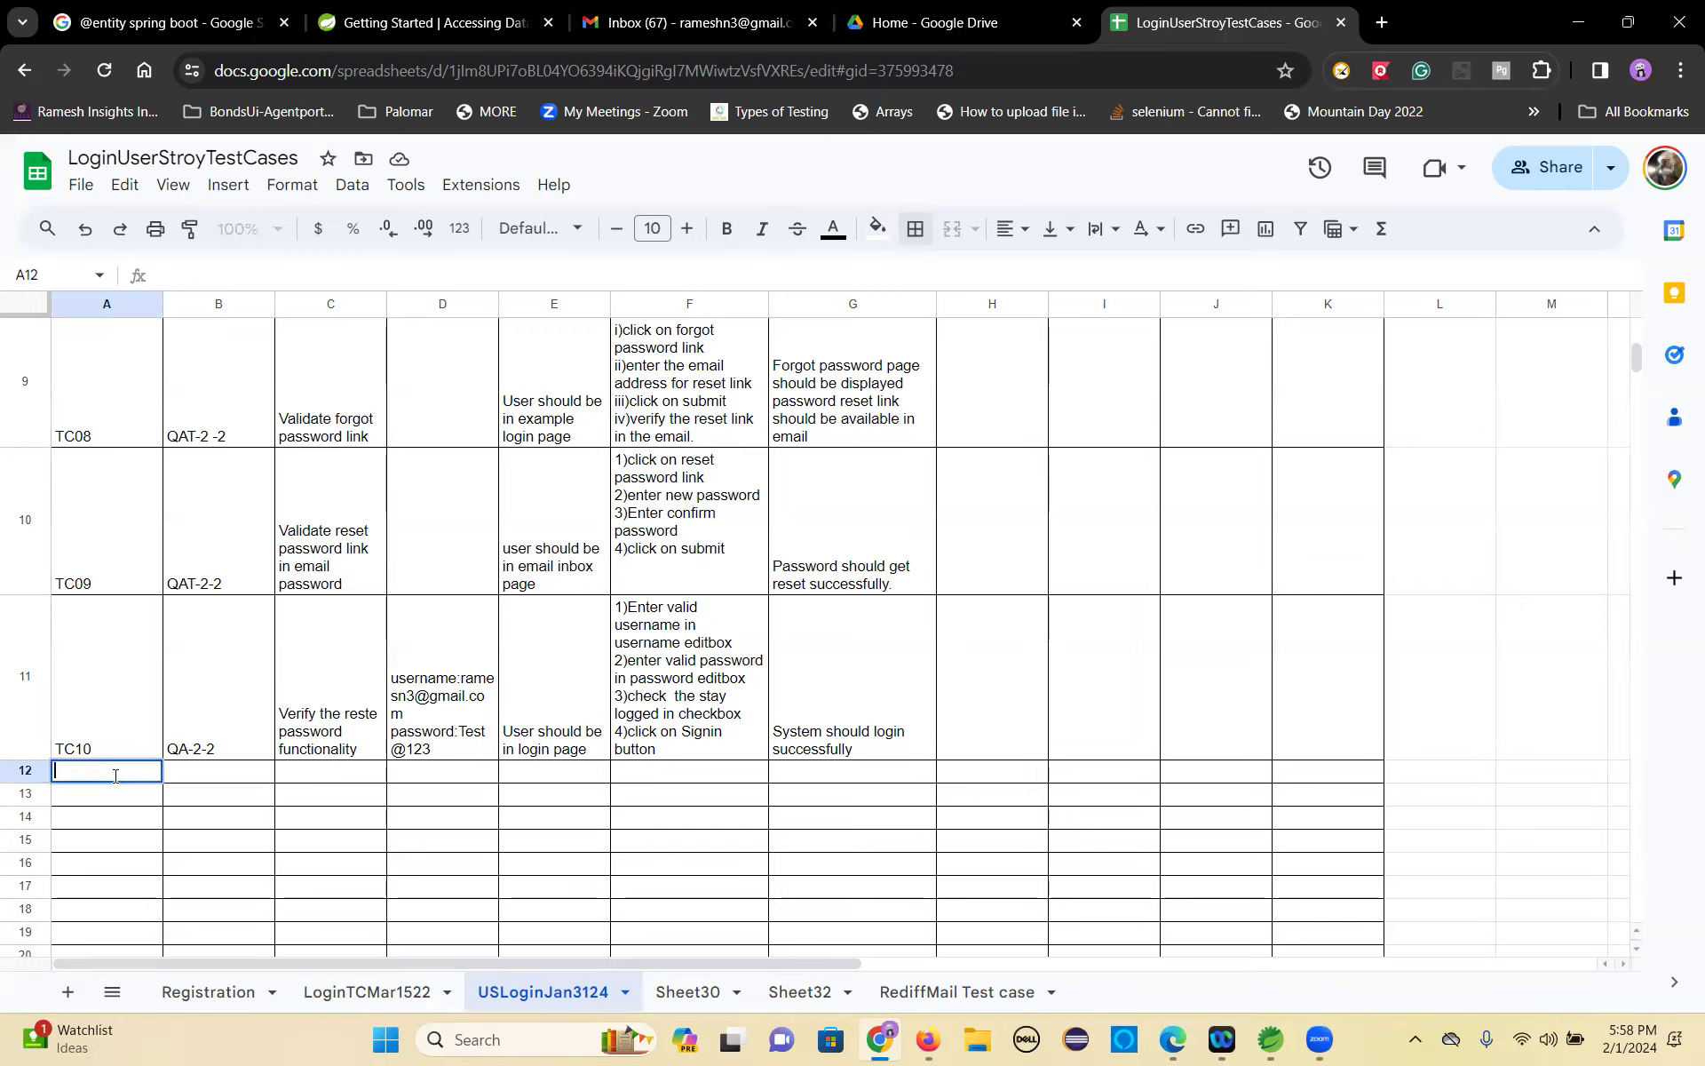
type("TC11")
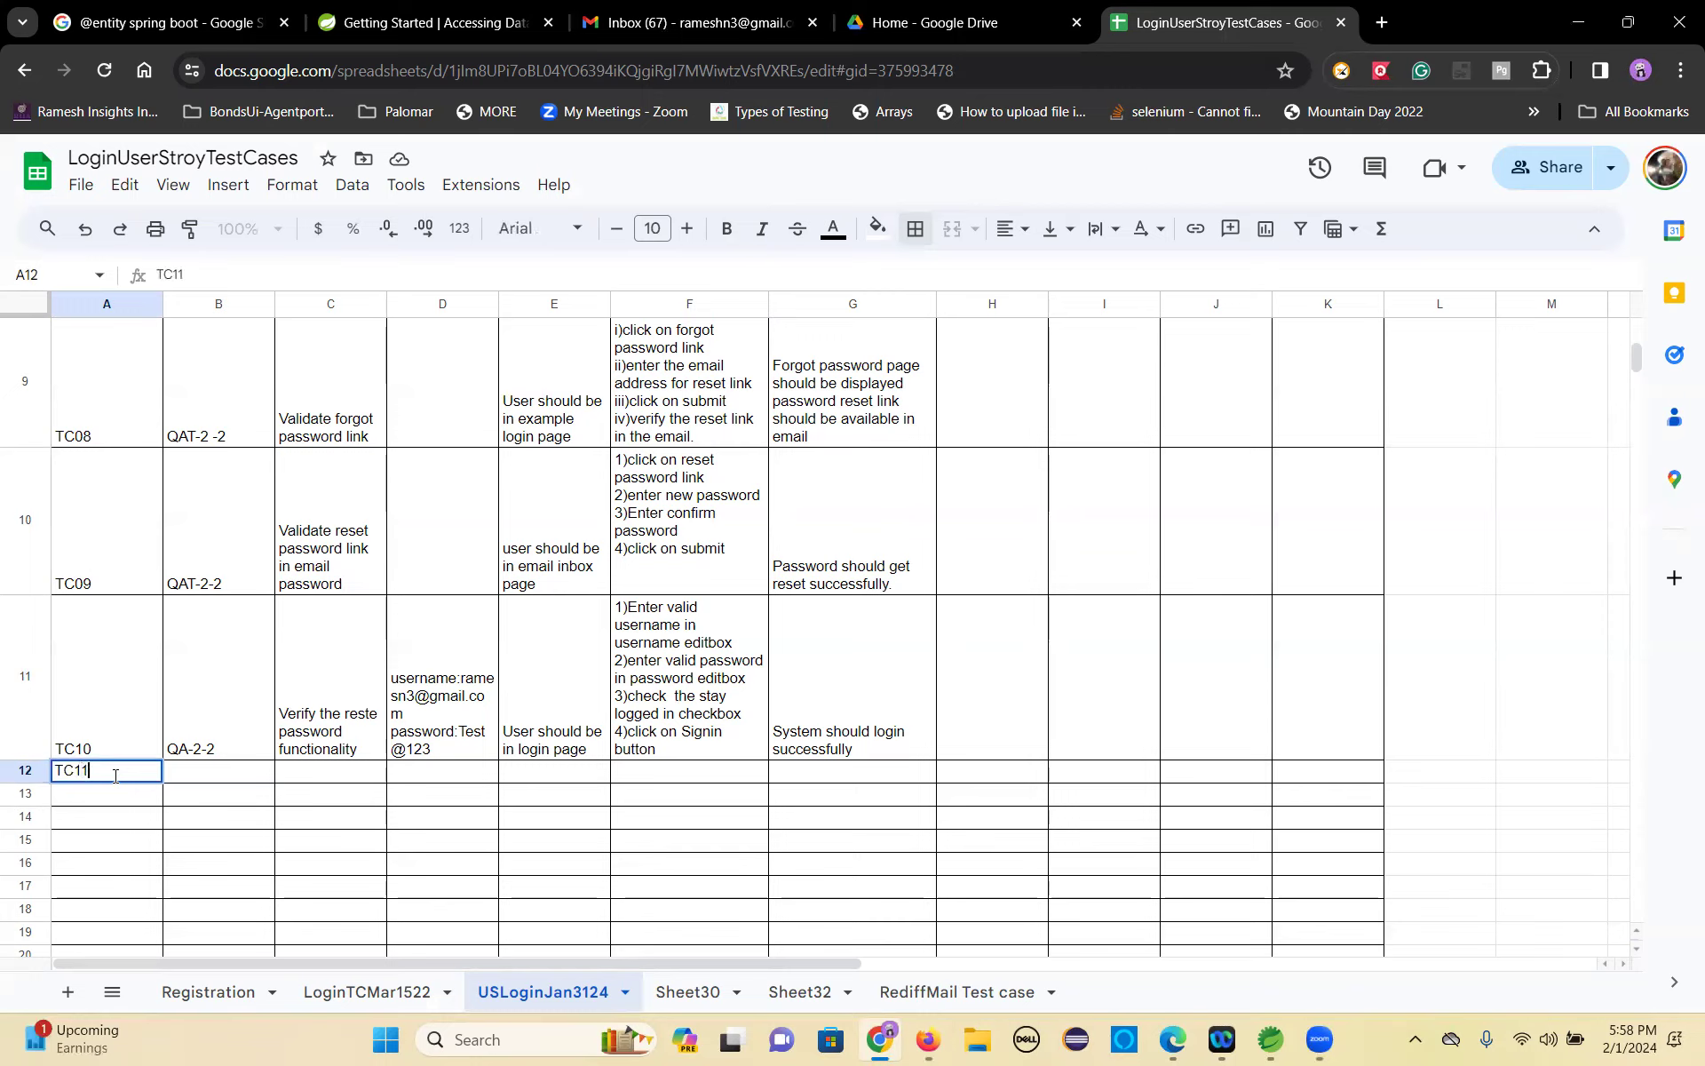
left_click(186, 778)
type("Q")
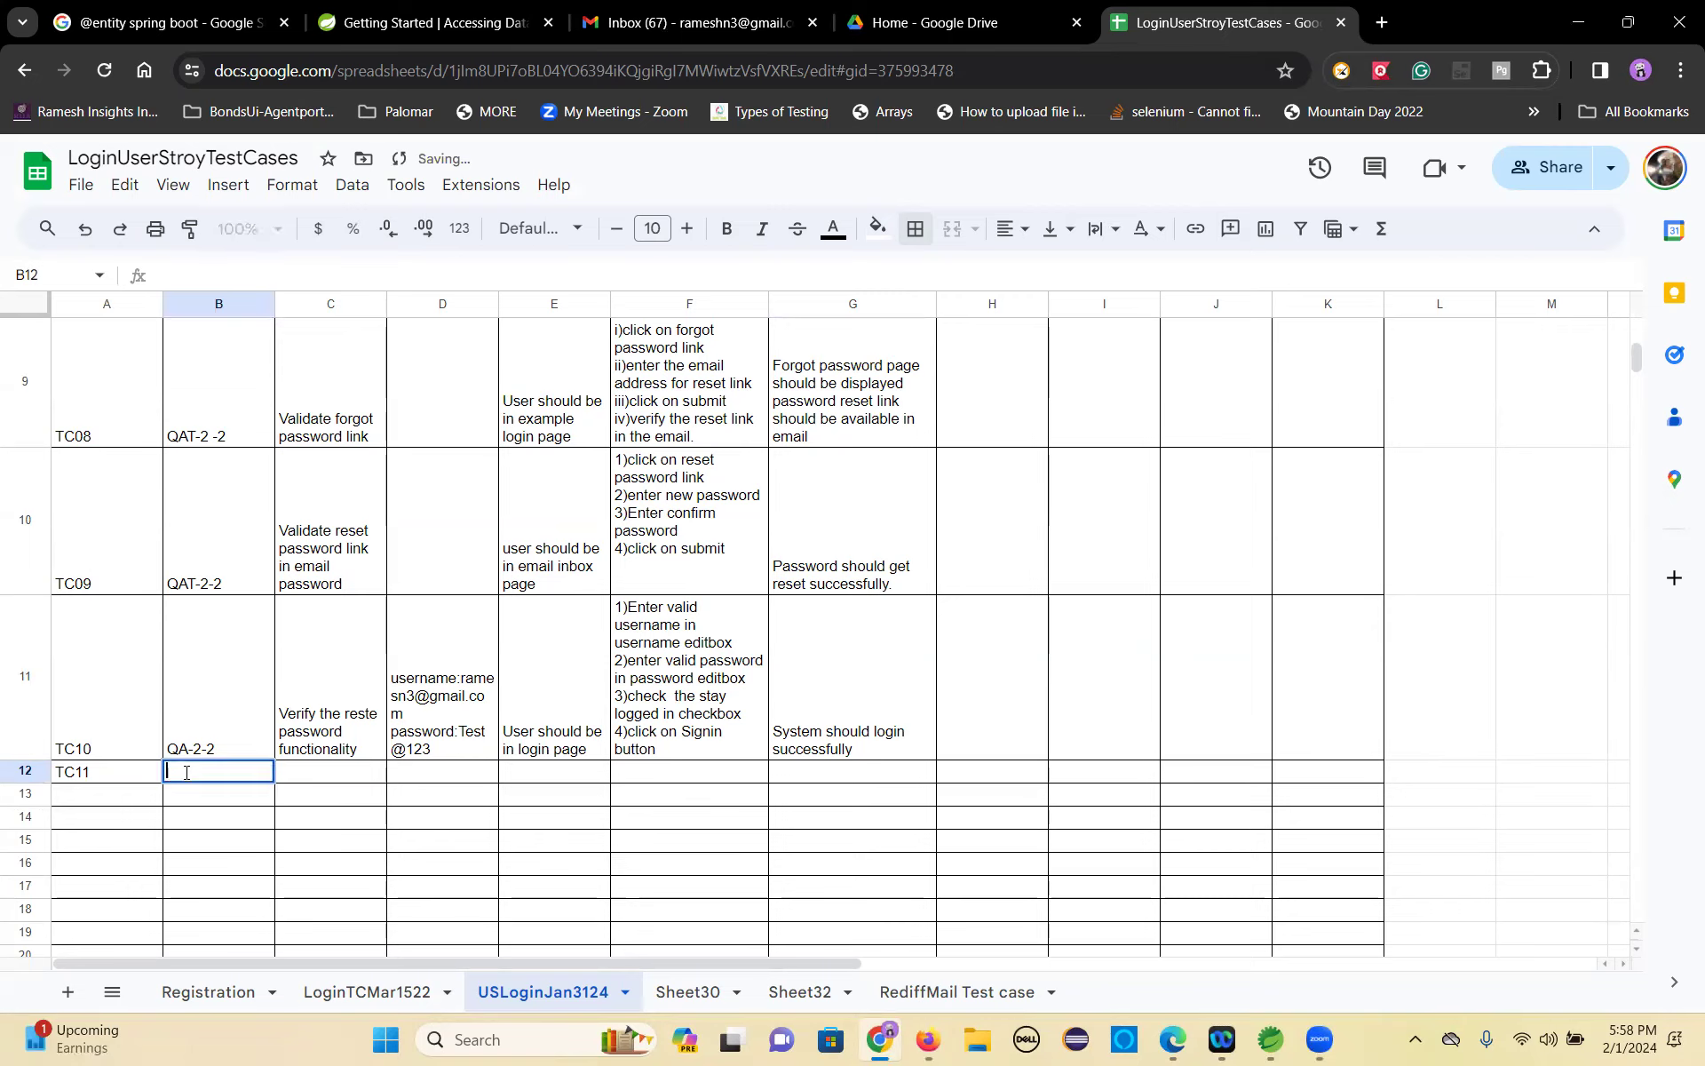
type("A")
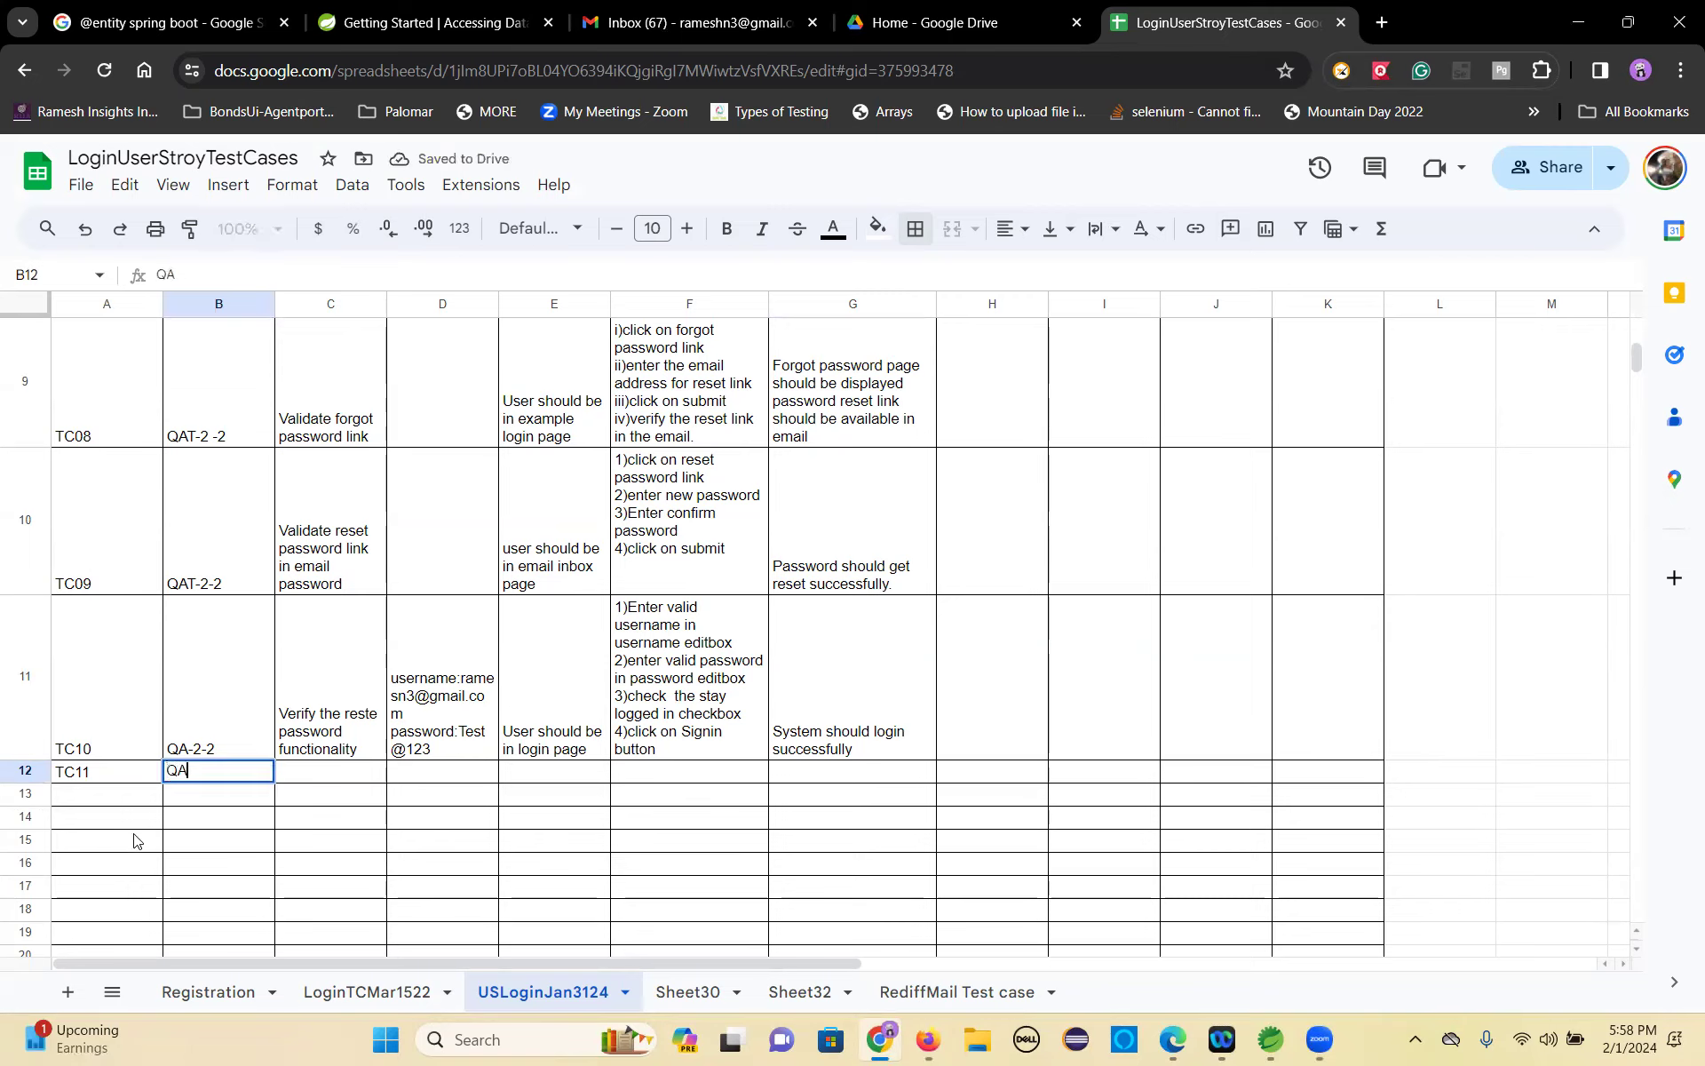
type("-2-3")
key("Return")
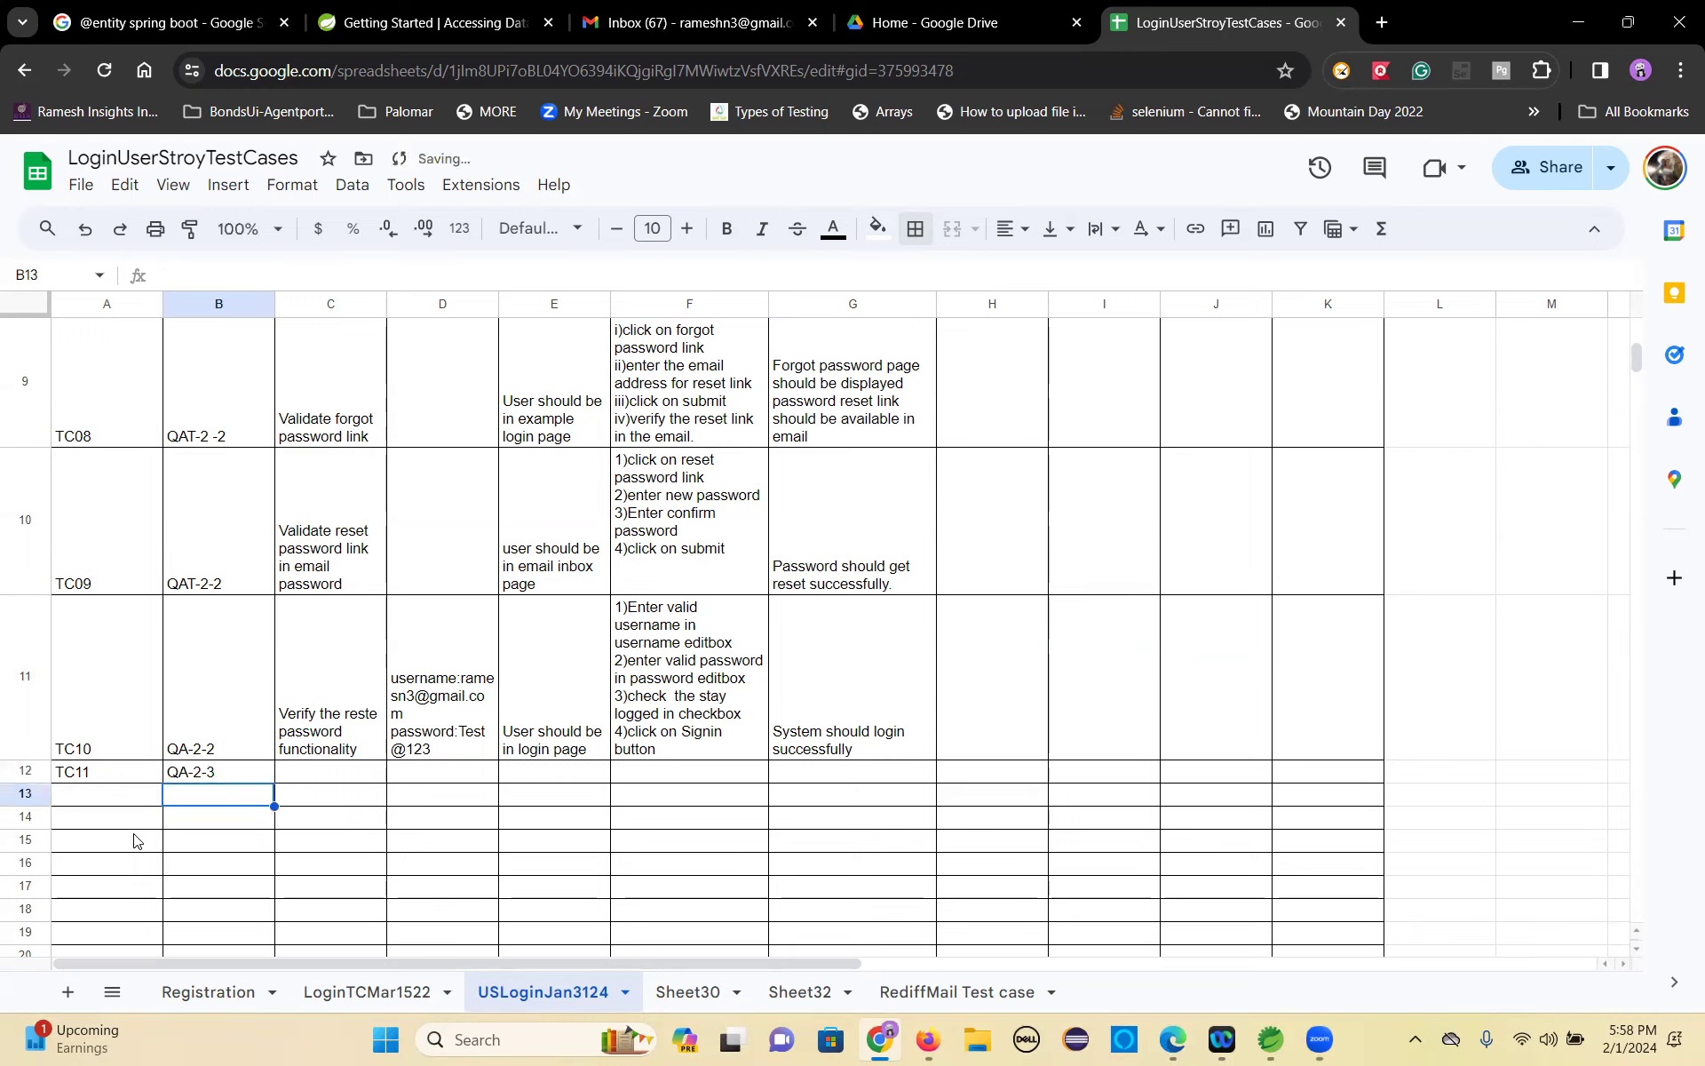
key("Up")
key("Right")
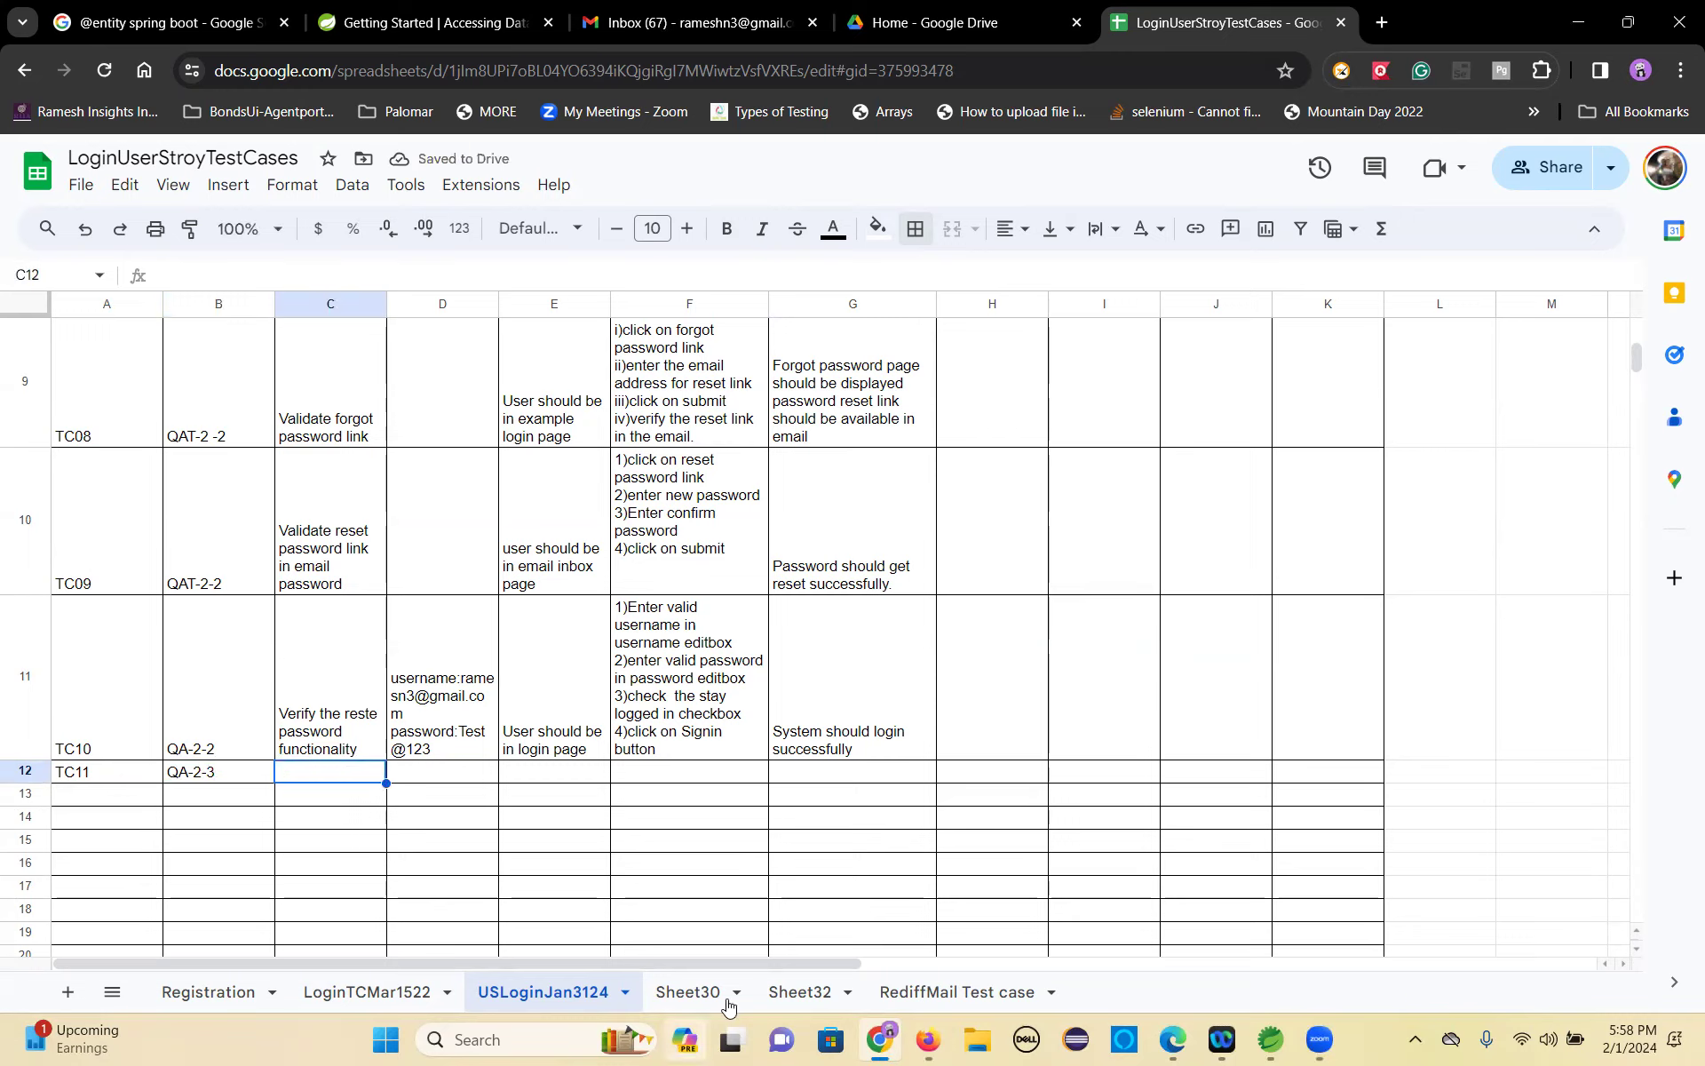
left_click(938, 1043)
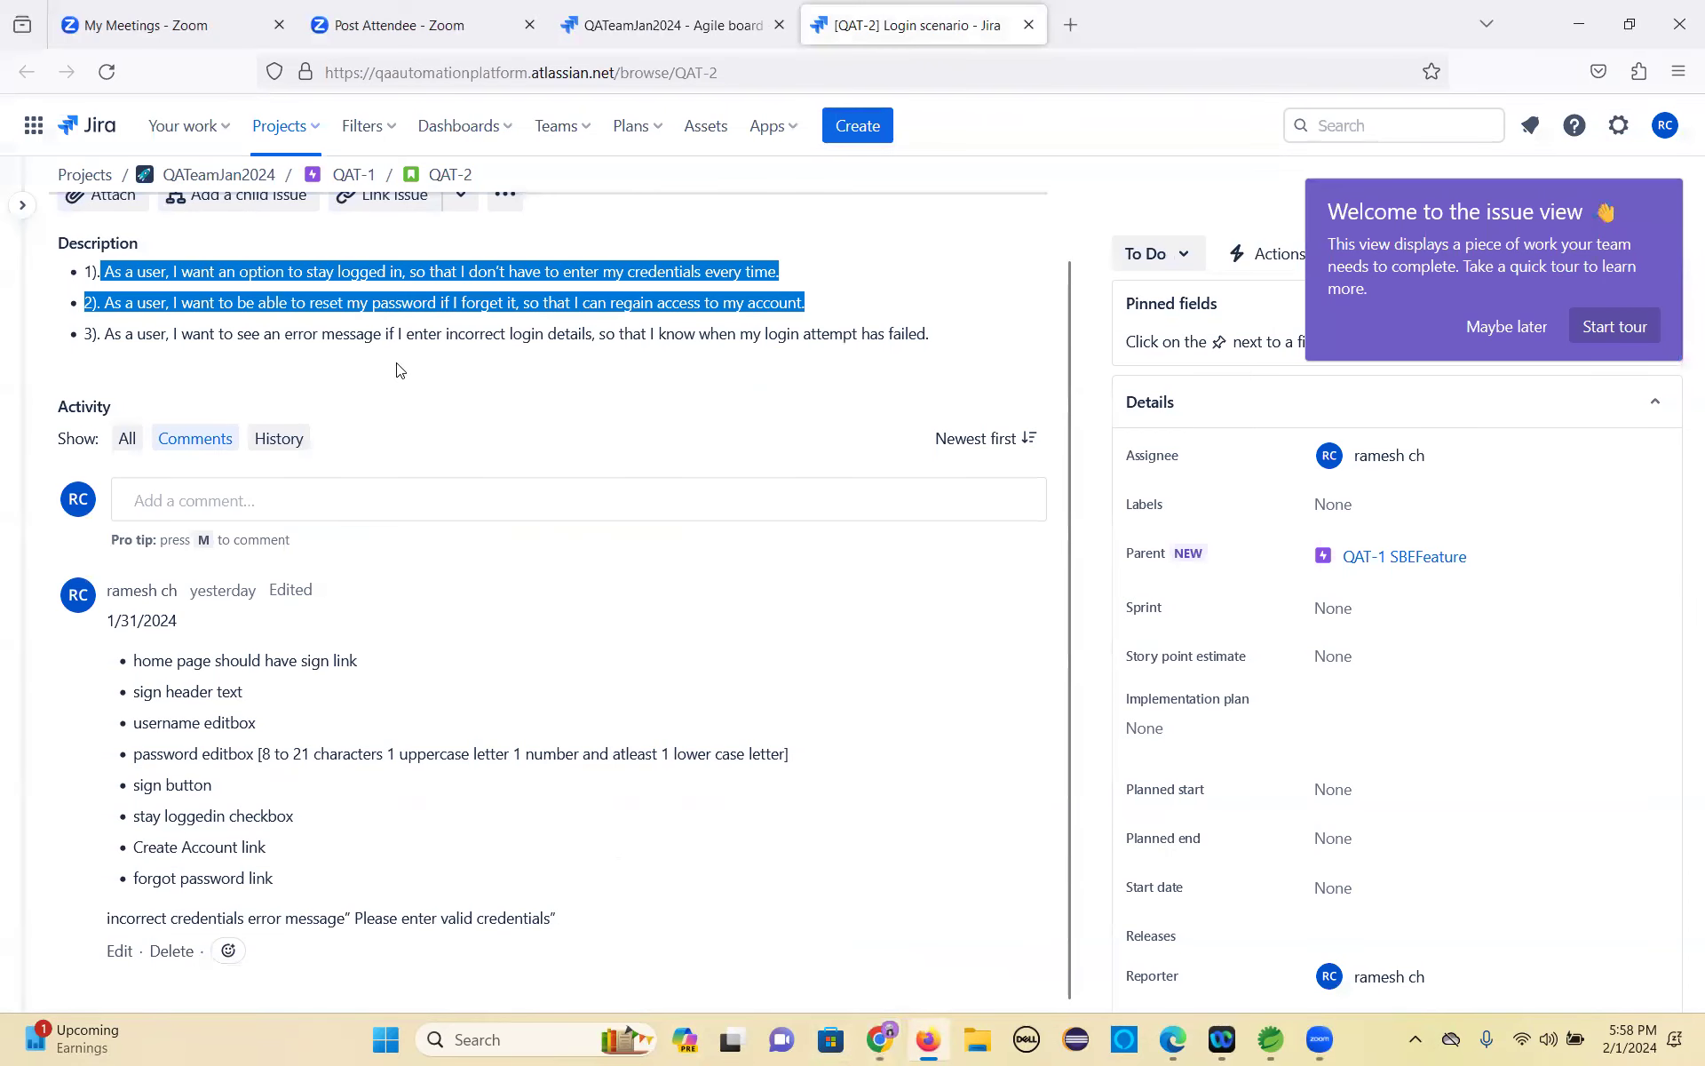
Highlight QAT-2's third requirement about error messages for incorrect details, then return to the sheet
left_click_drag(103, 333, 957, 348)
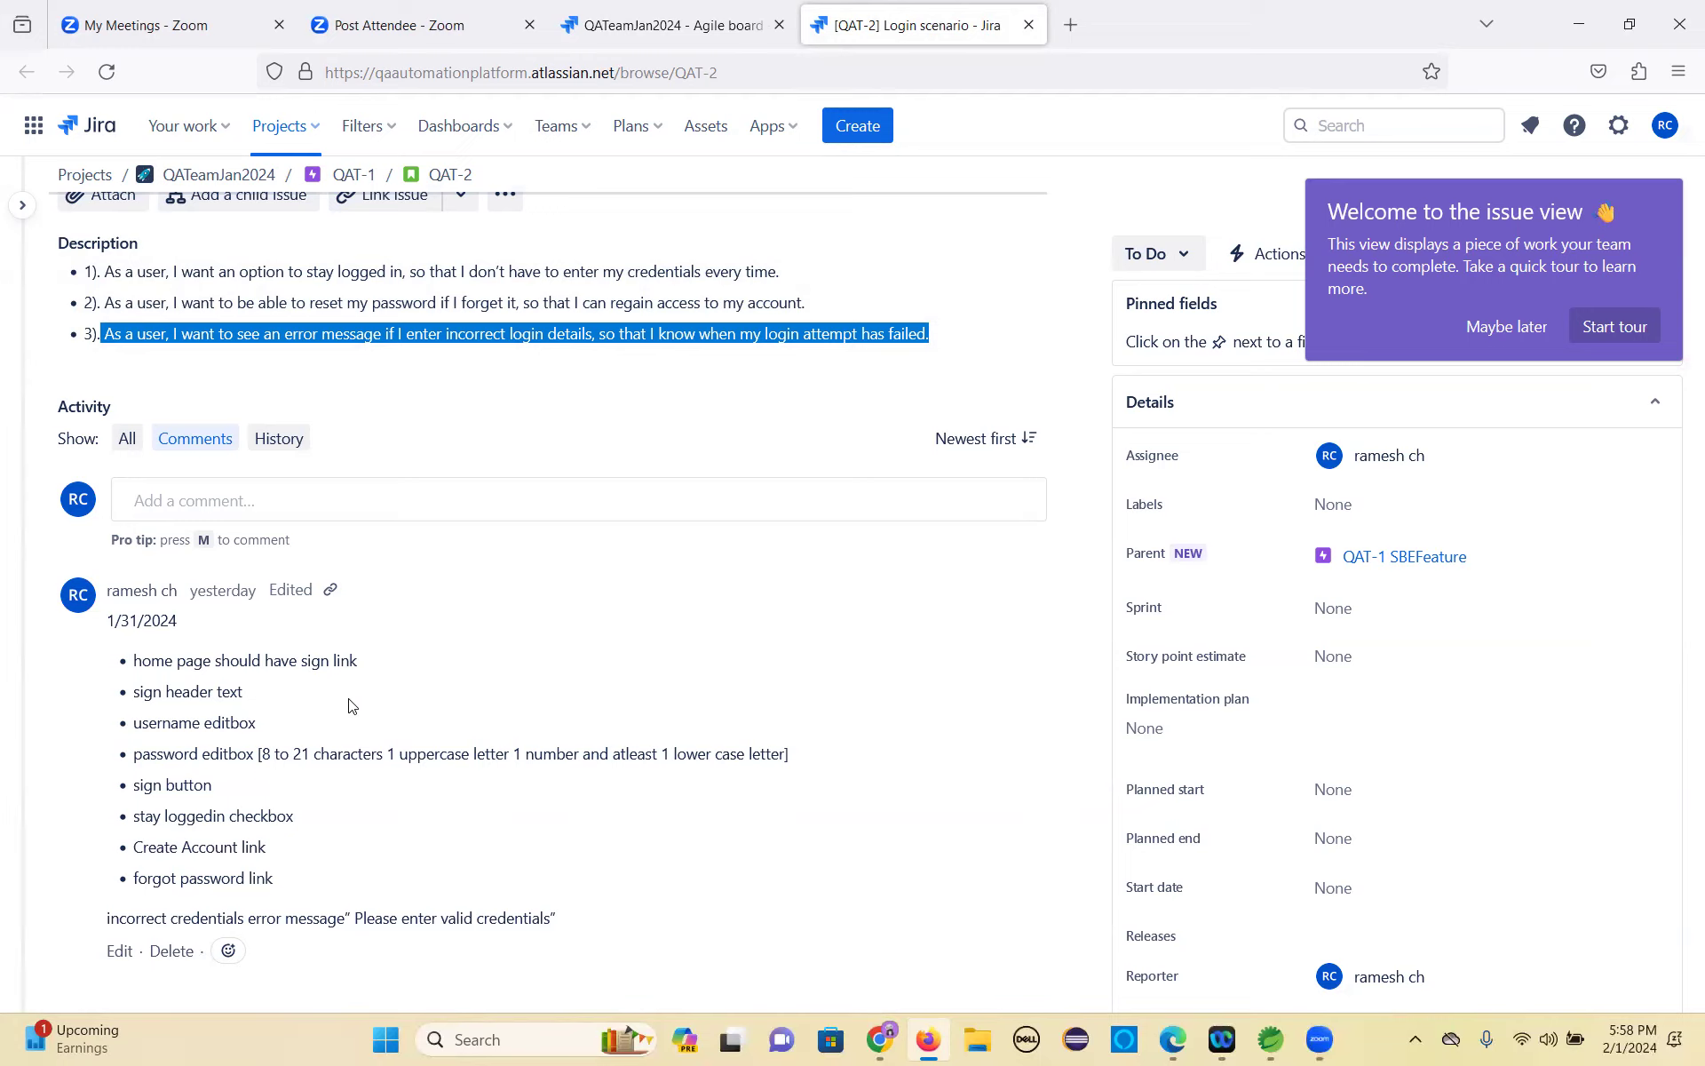
key("alt+Tab")
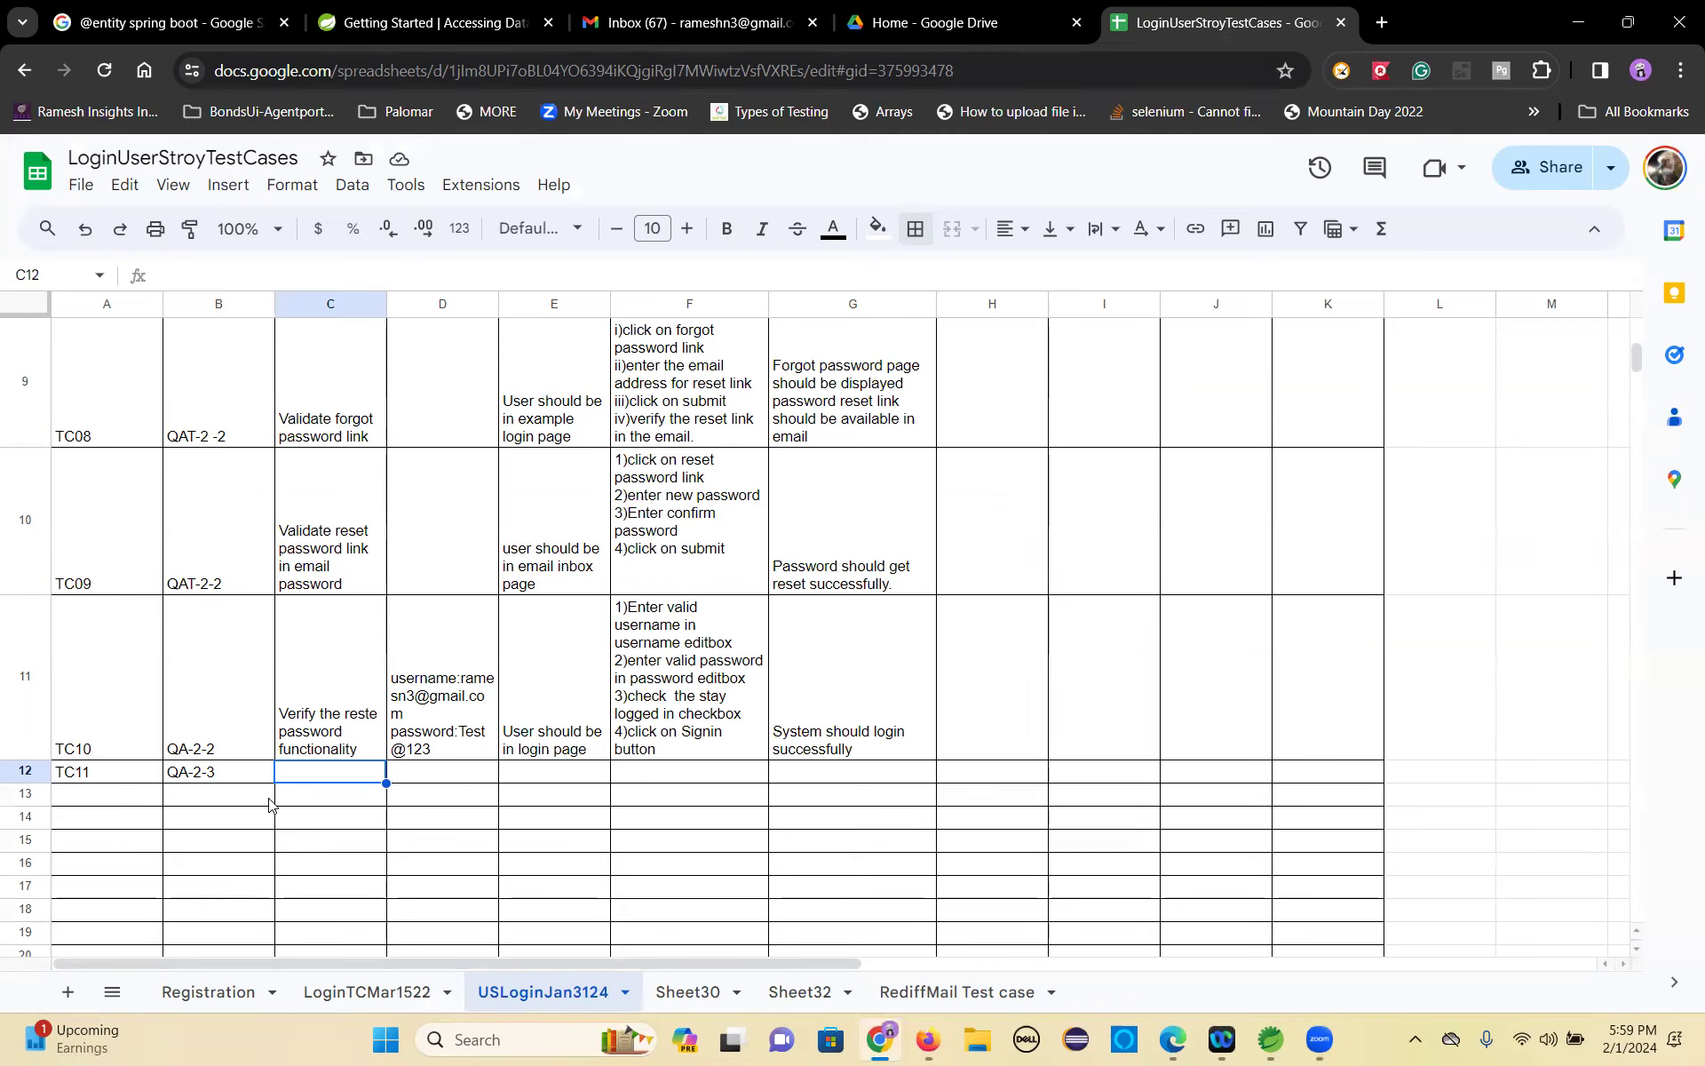
Title TC11 'Validate login with empty credentials' with precondition 'User should be in login page'
type("Val")
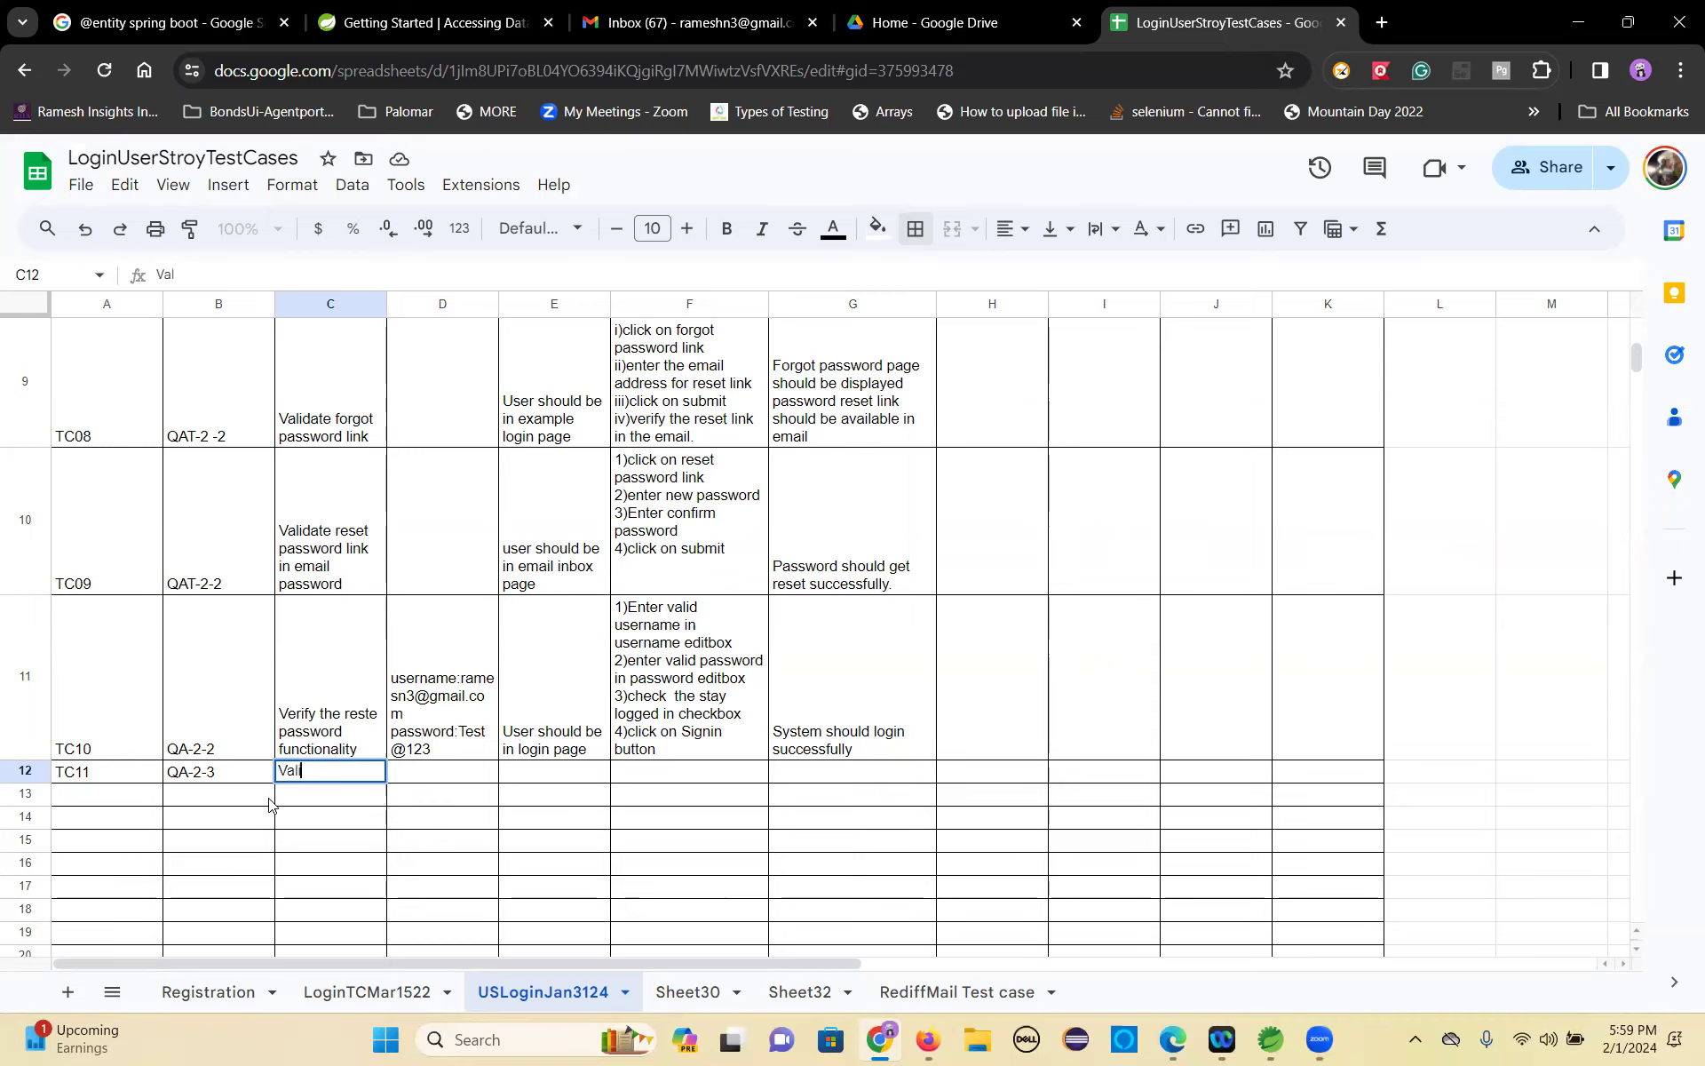
type("idate login with emp")
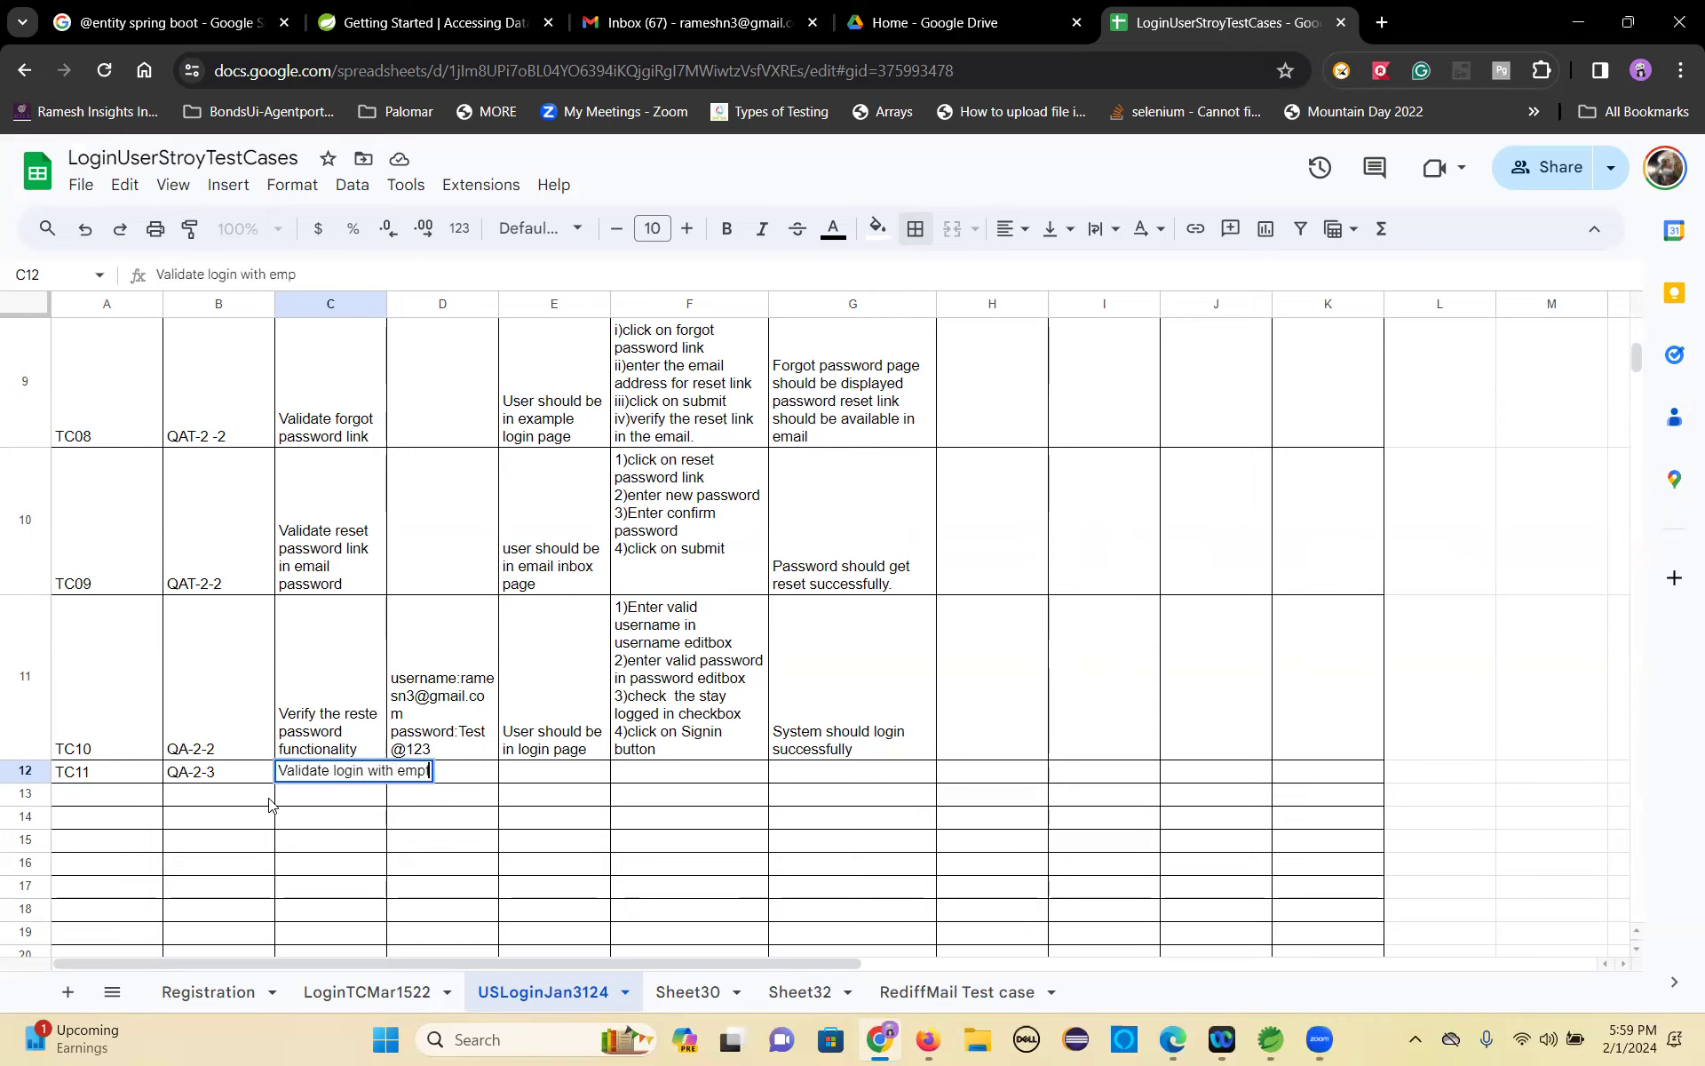
type("ty credentials")
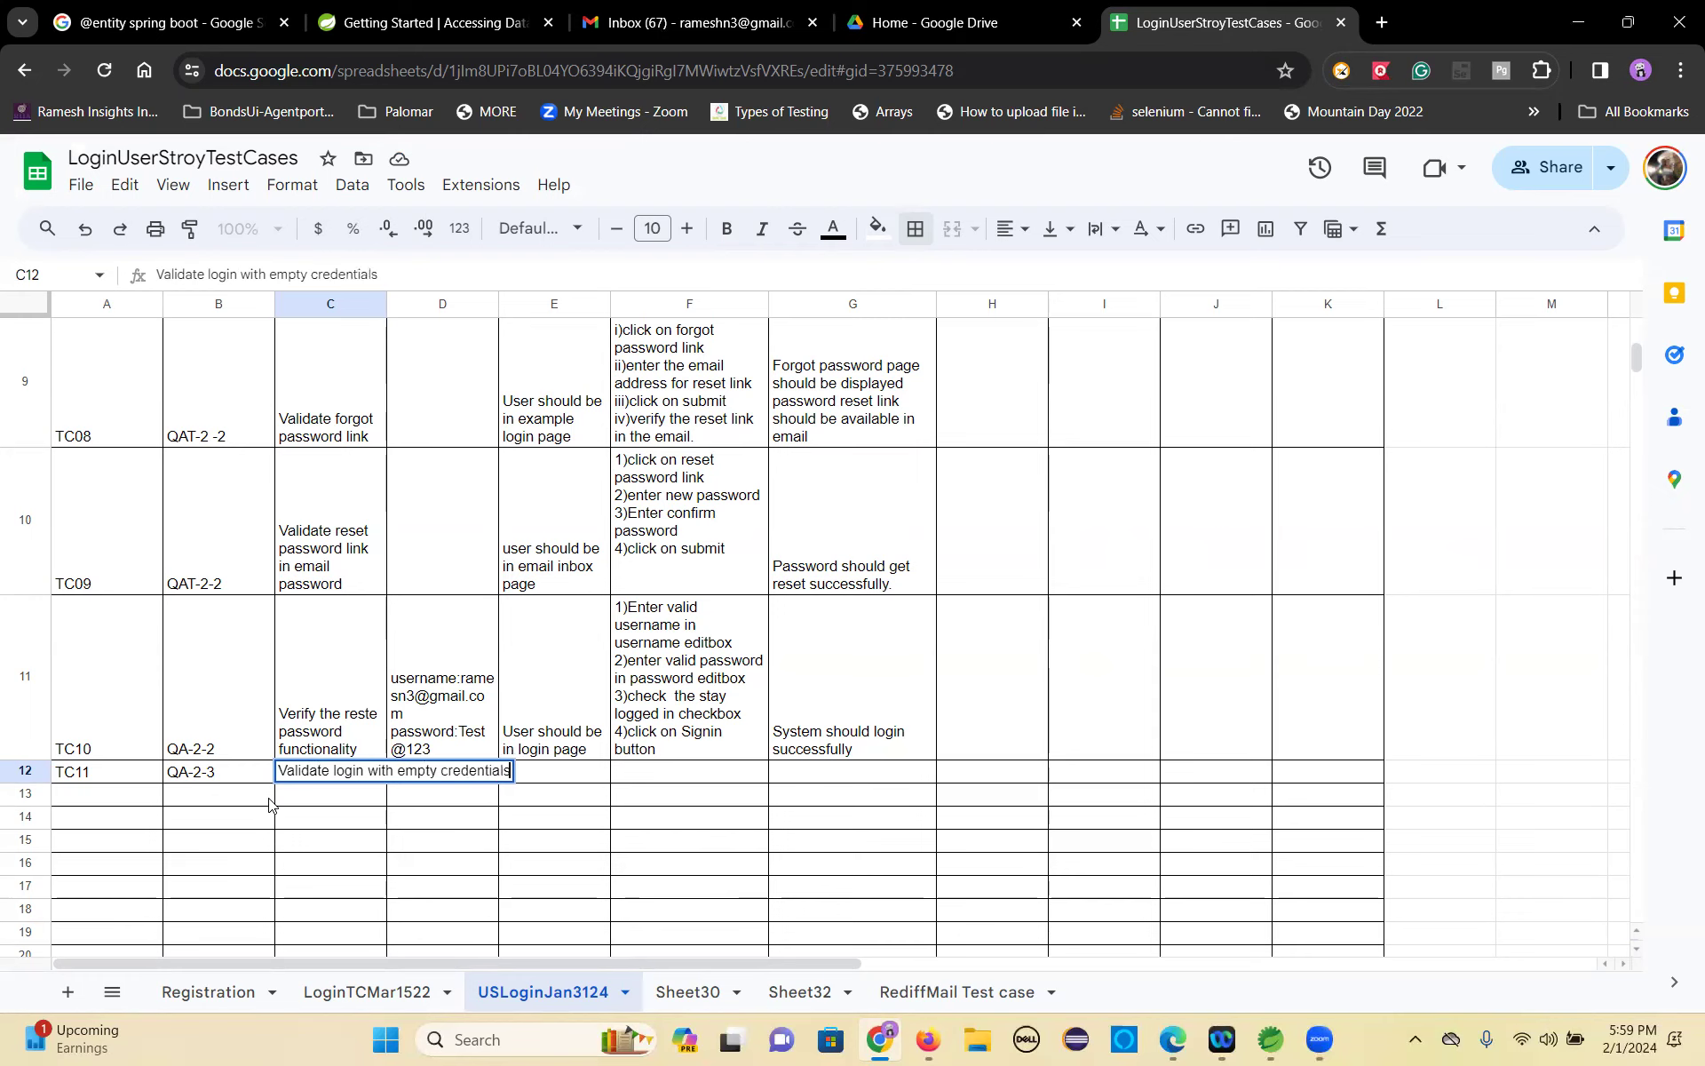
key("Return")
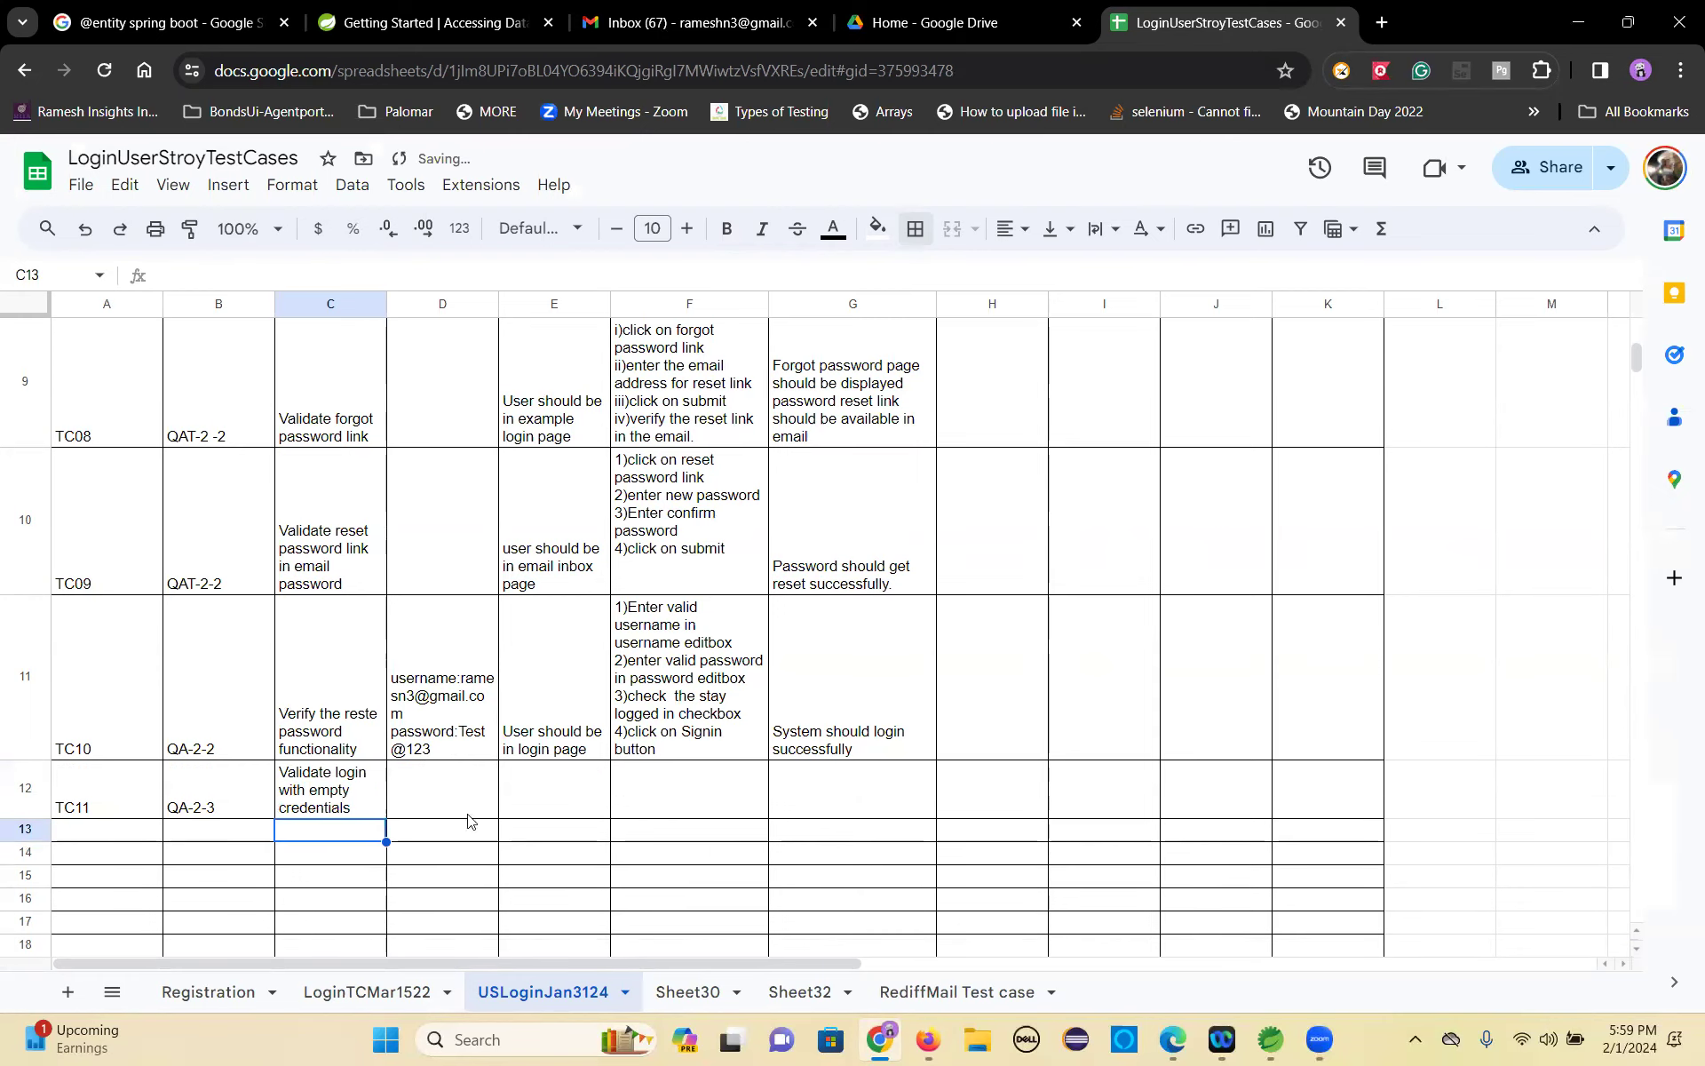
left_click(443, 800)
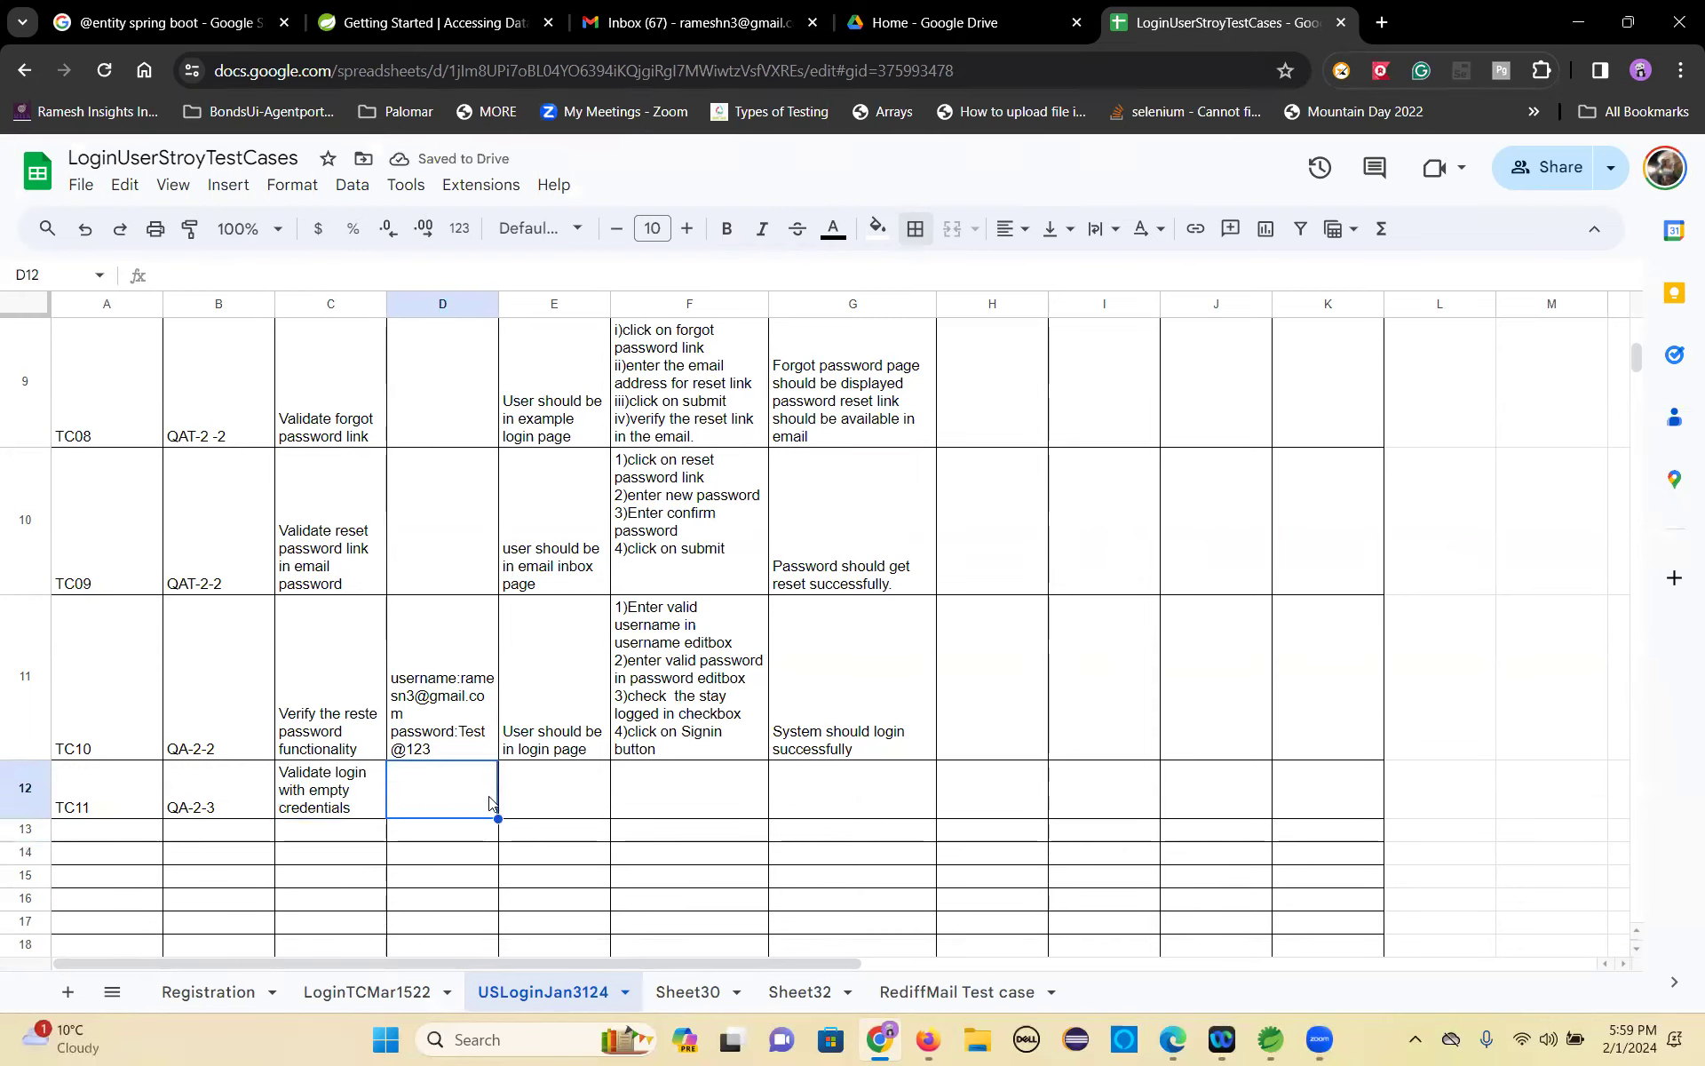
left_click(544, 804)
type("User ")
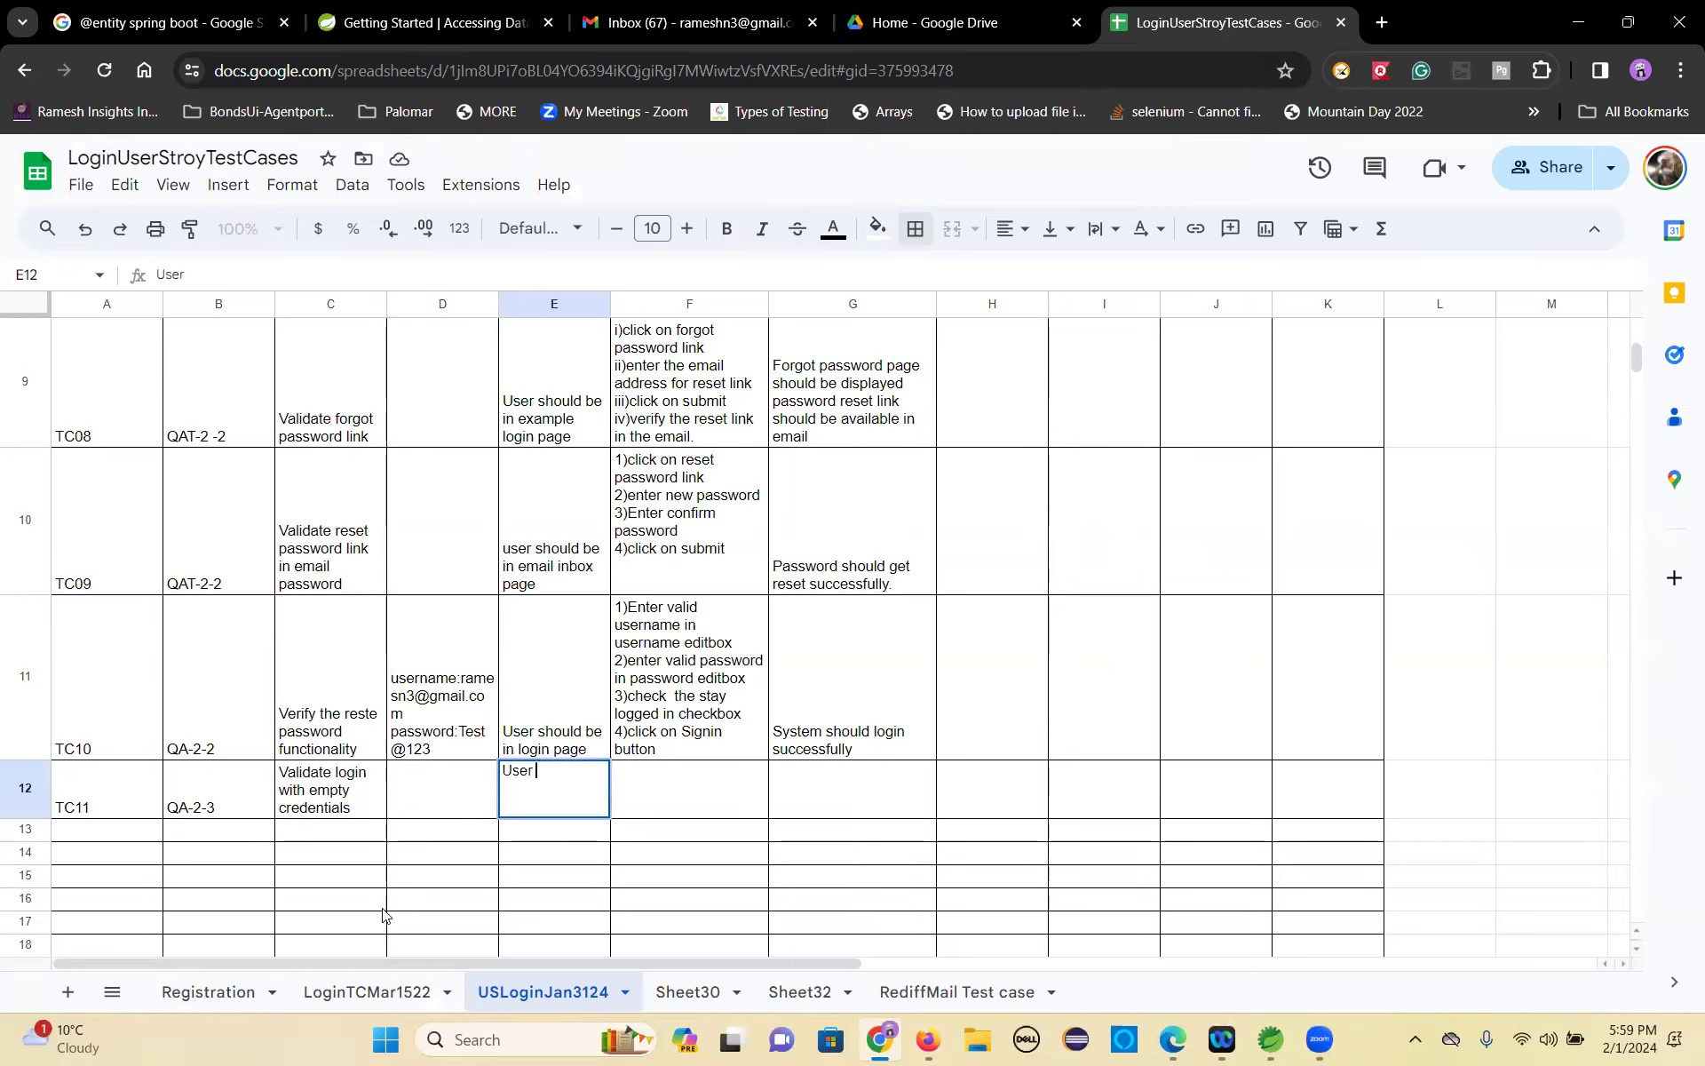
type("should be in login page")
key("Return")
key("Up")
key("Right")
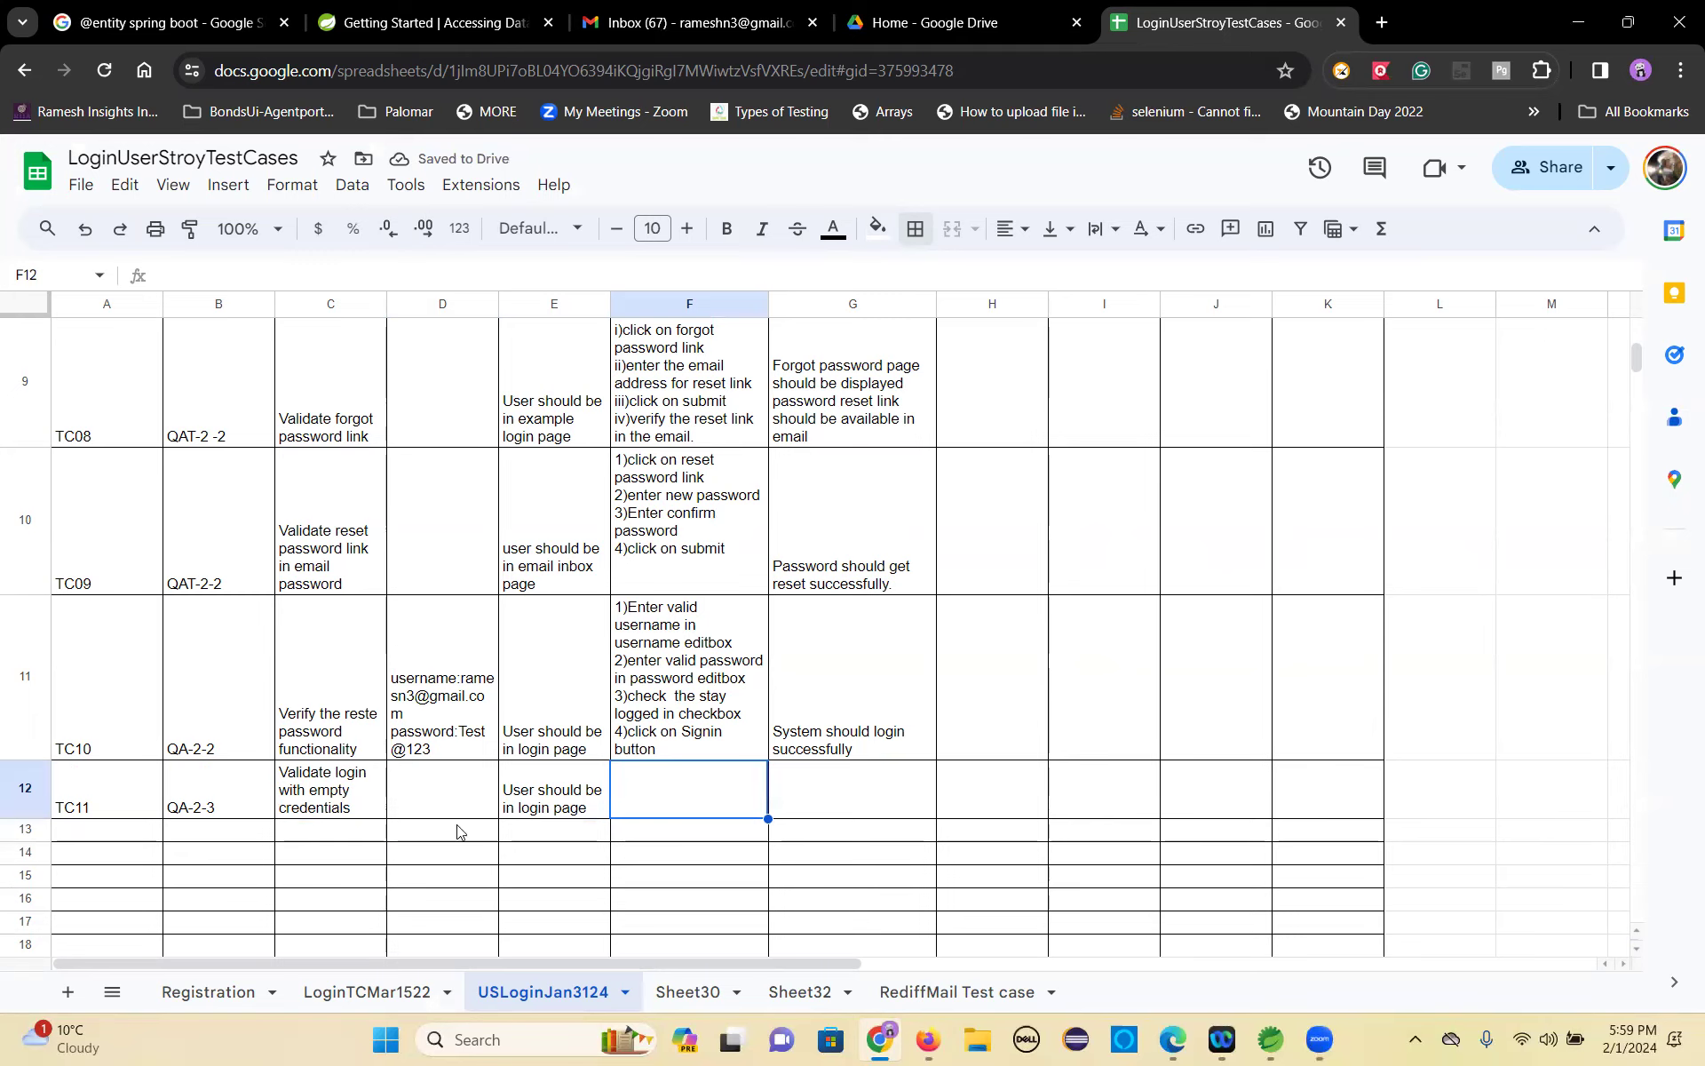
Enter TC11's steps: leave username blank, leave password blank, click on sign in button
type("1")
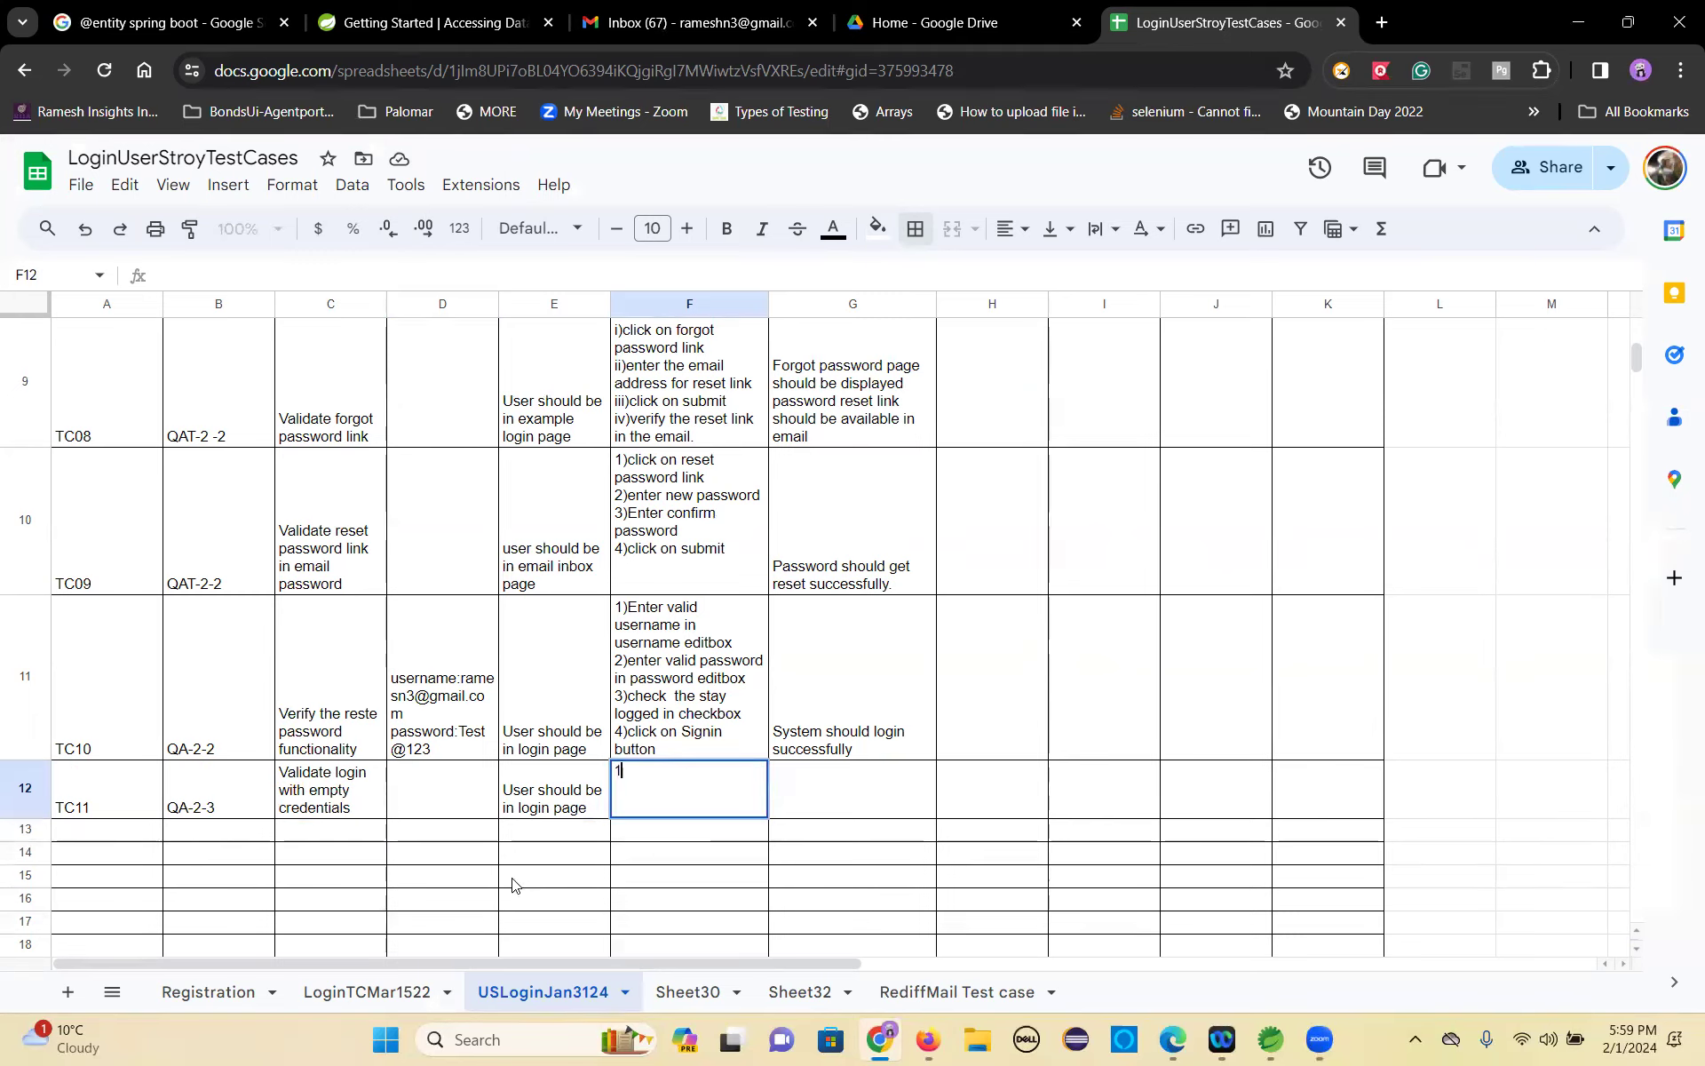
type(")Leave the username field blank ")
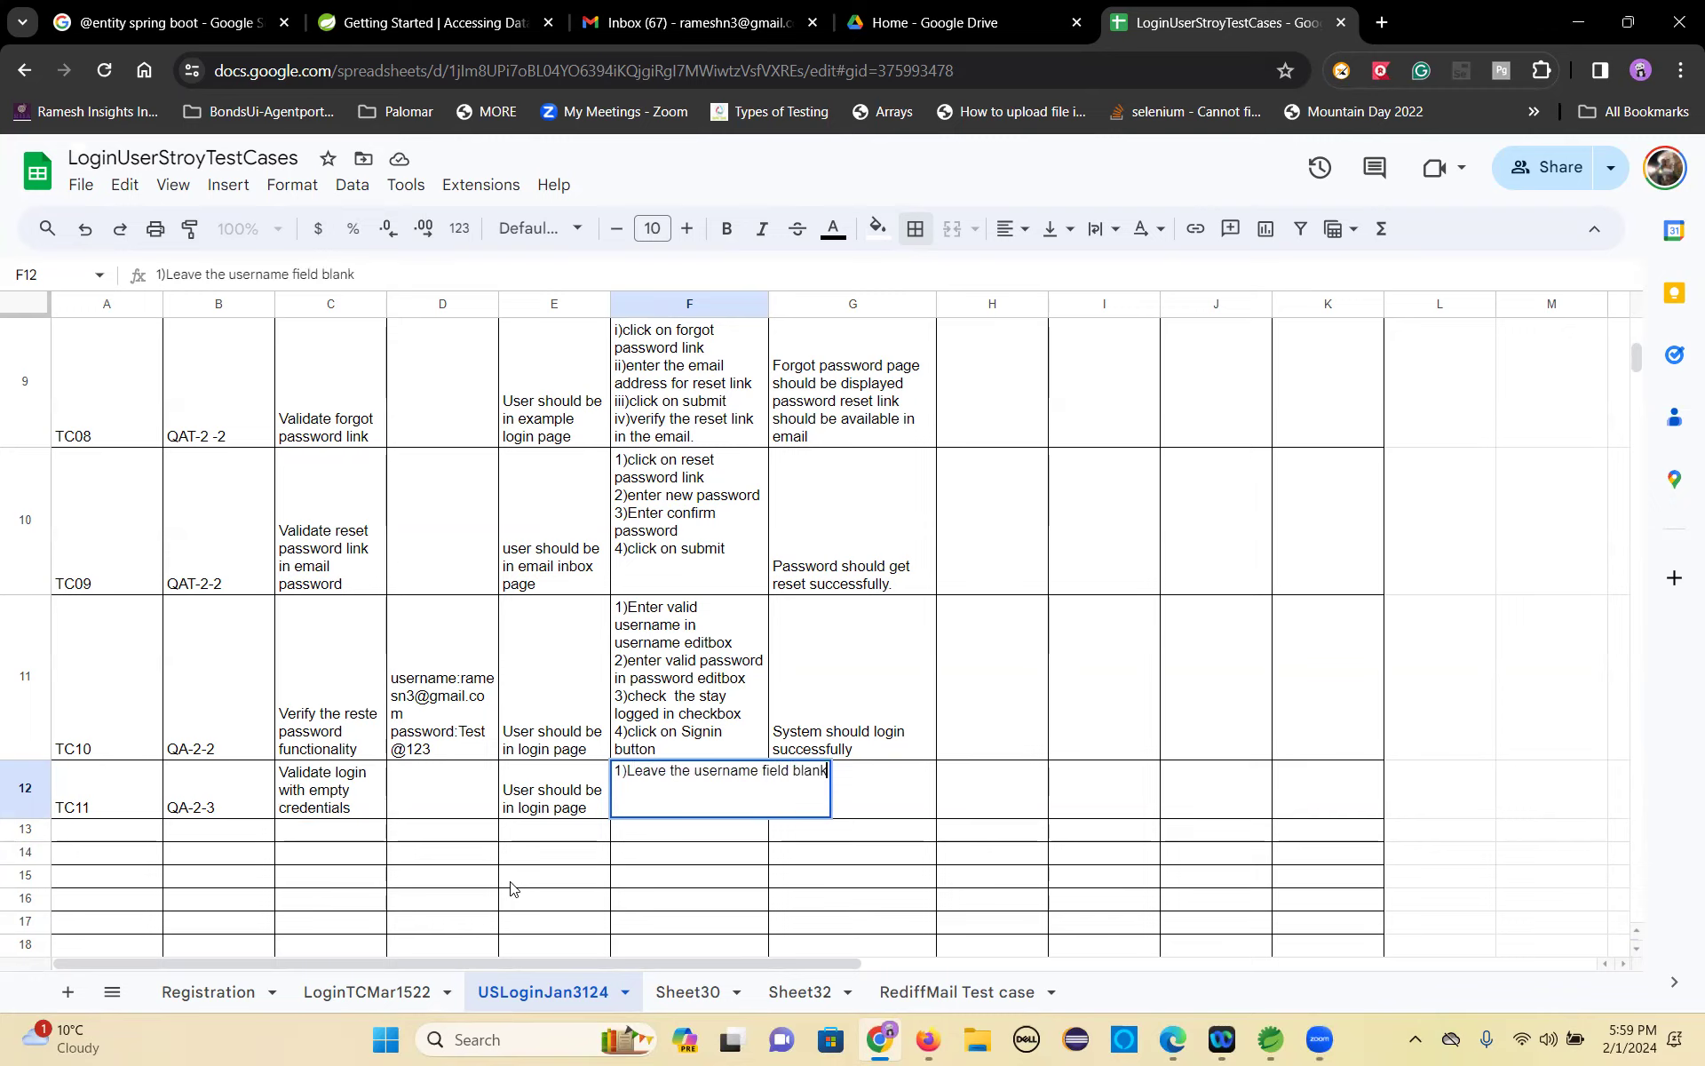
type("2)Leave the pass")
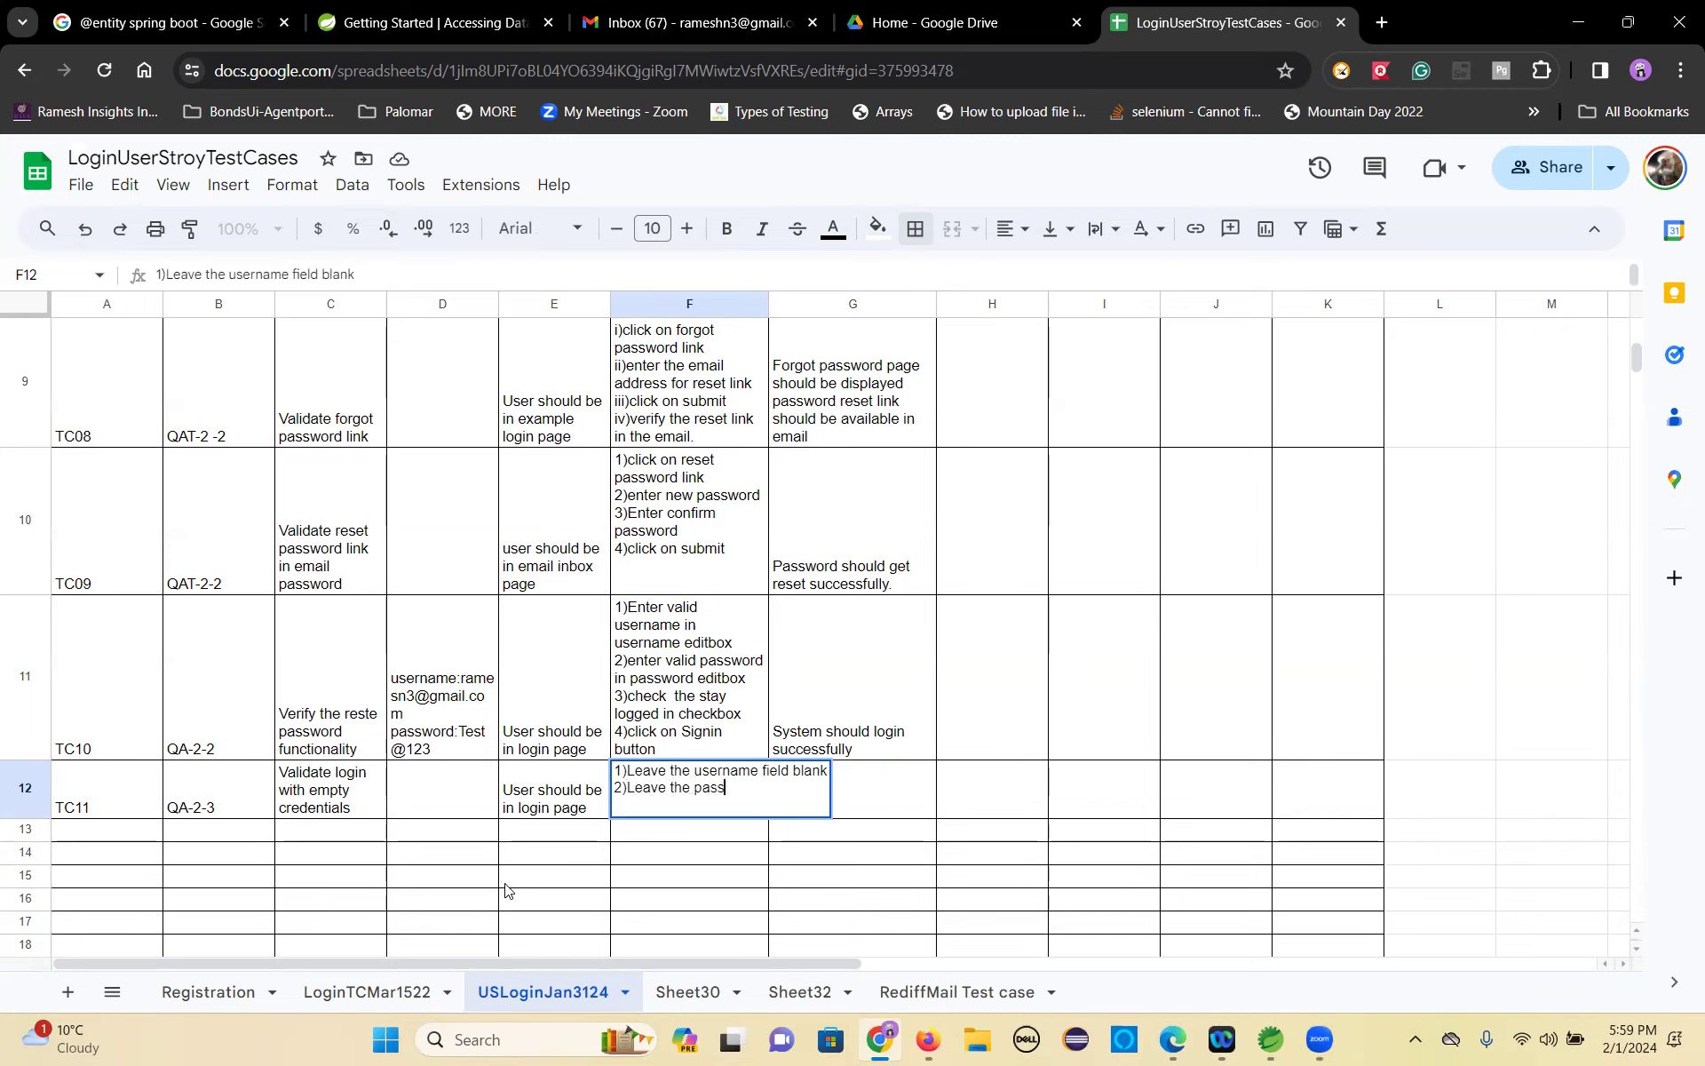
type("word field bl")
type("ank ")
type("3)")
type("click on ")
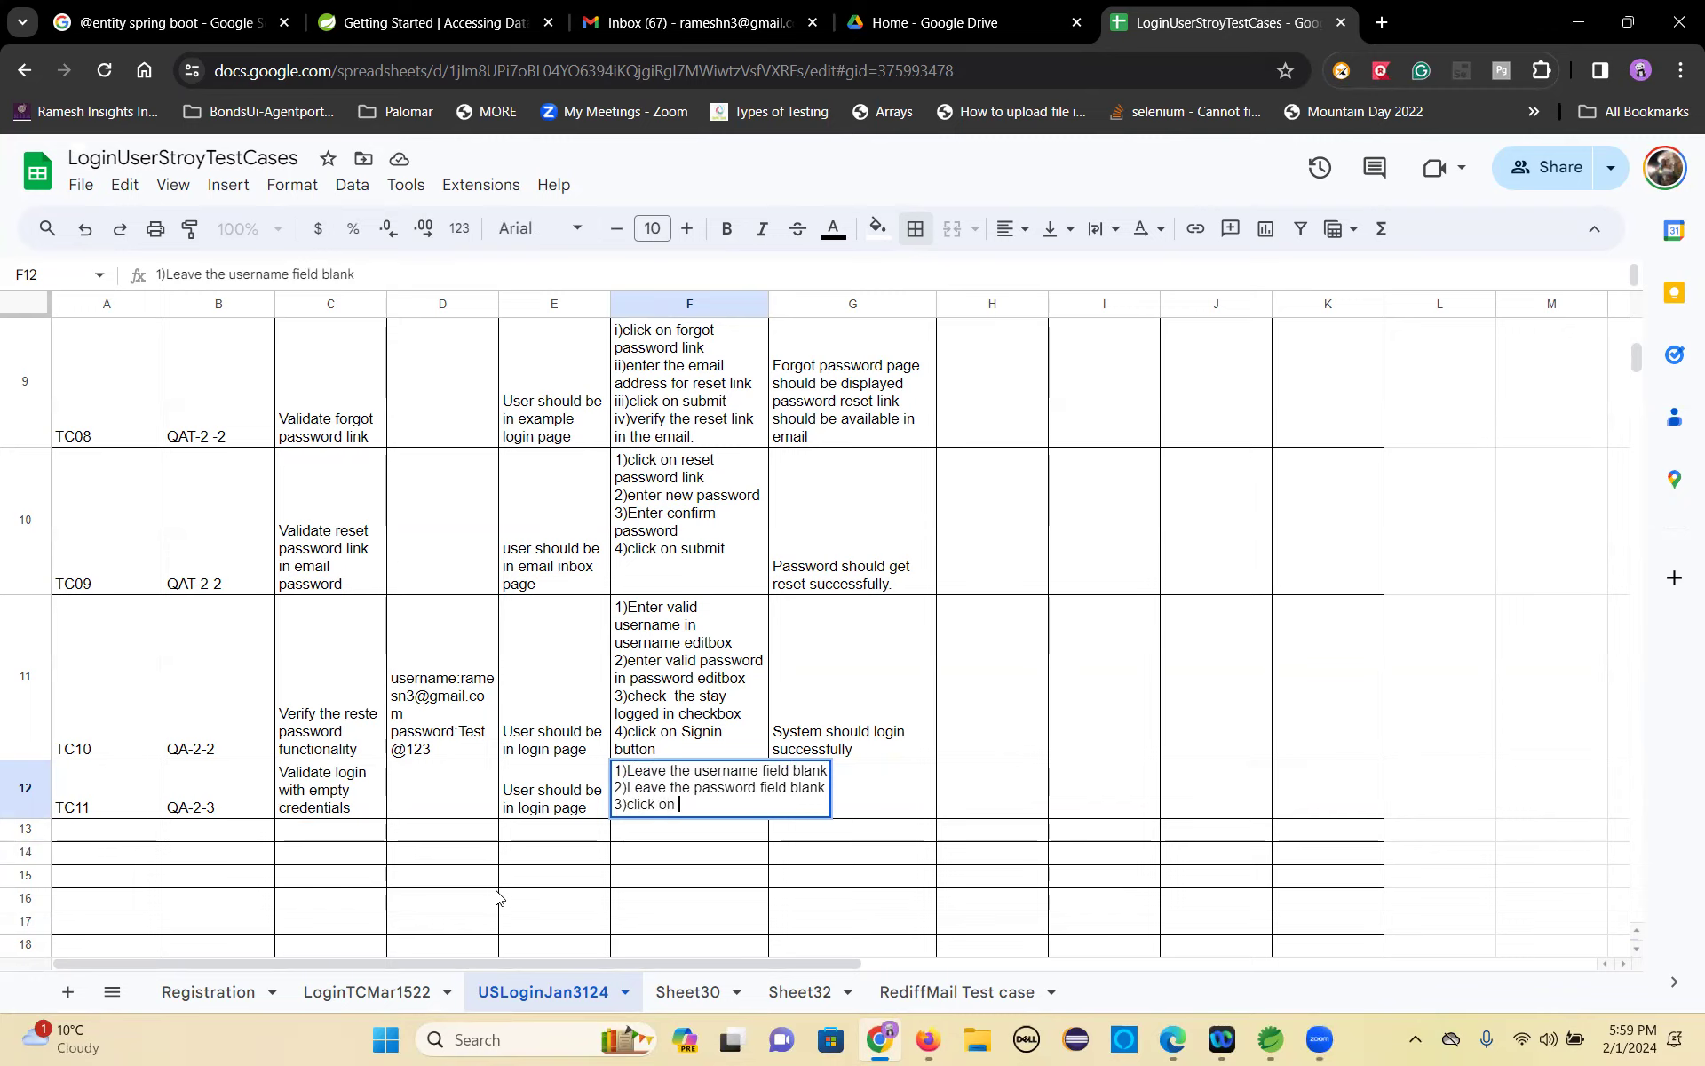
type("sign but")
key("BackSpace")
key("BackSpace")
key("BackSpace")
type("in ")
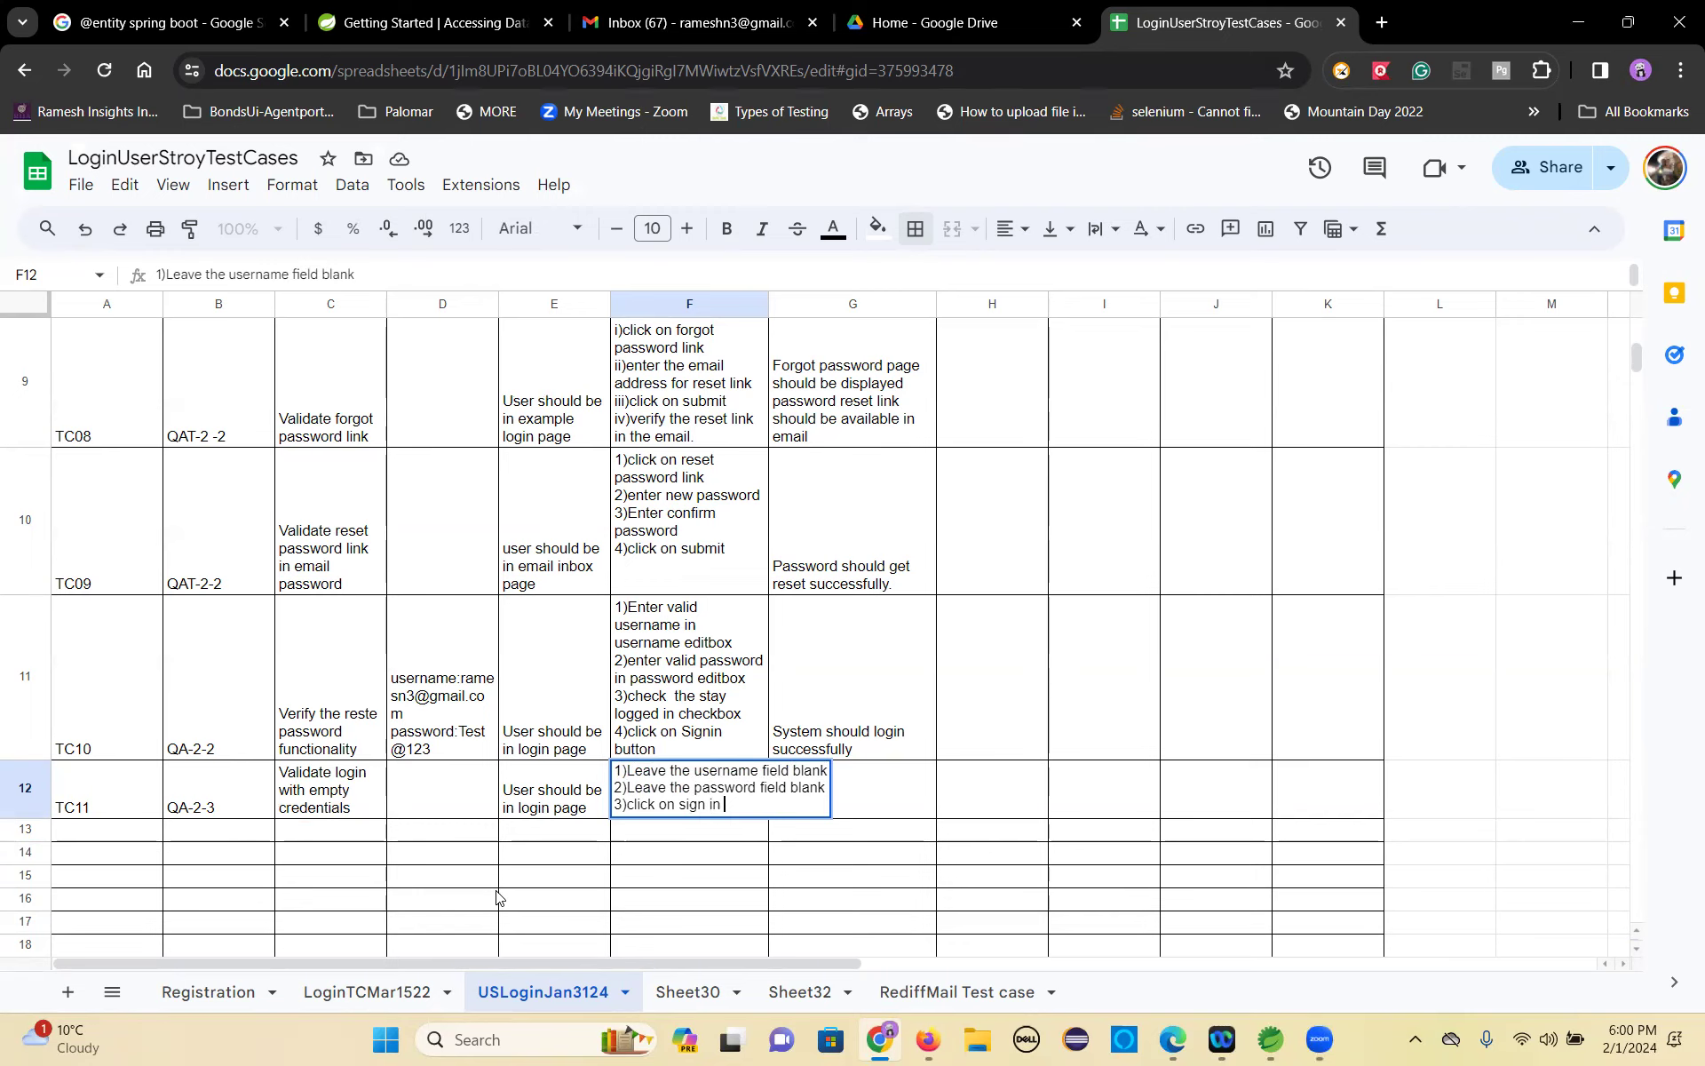
type("button")
key("Return")
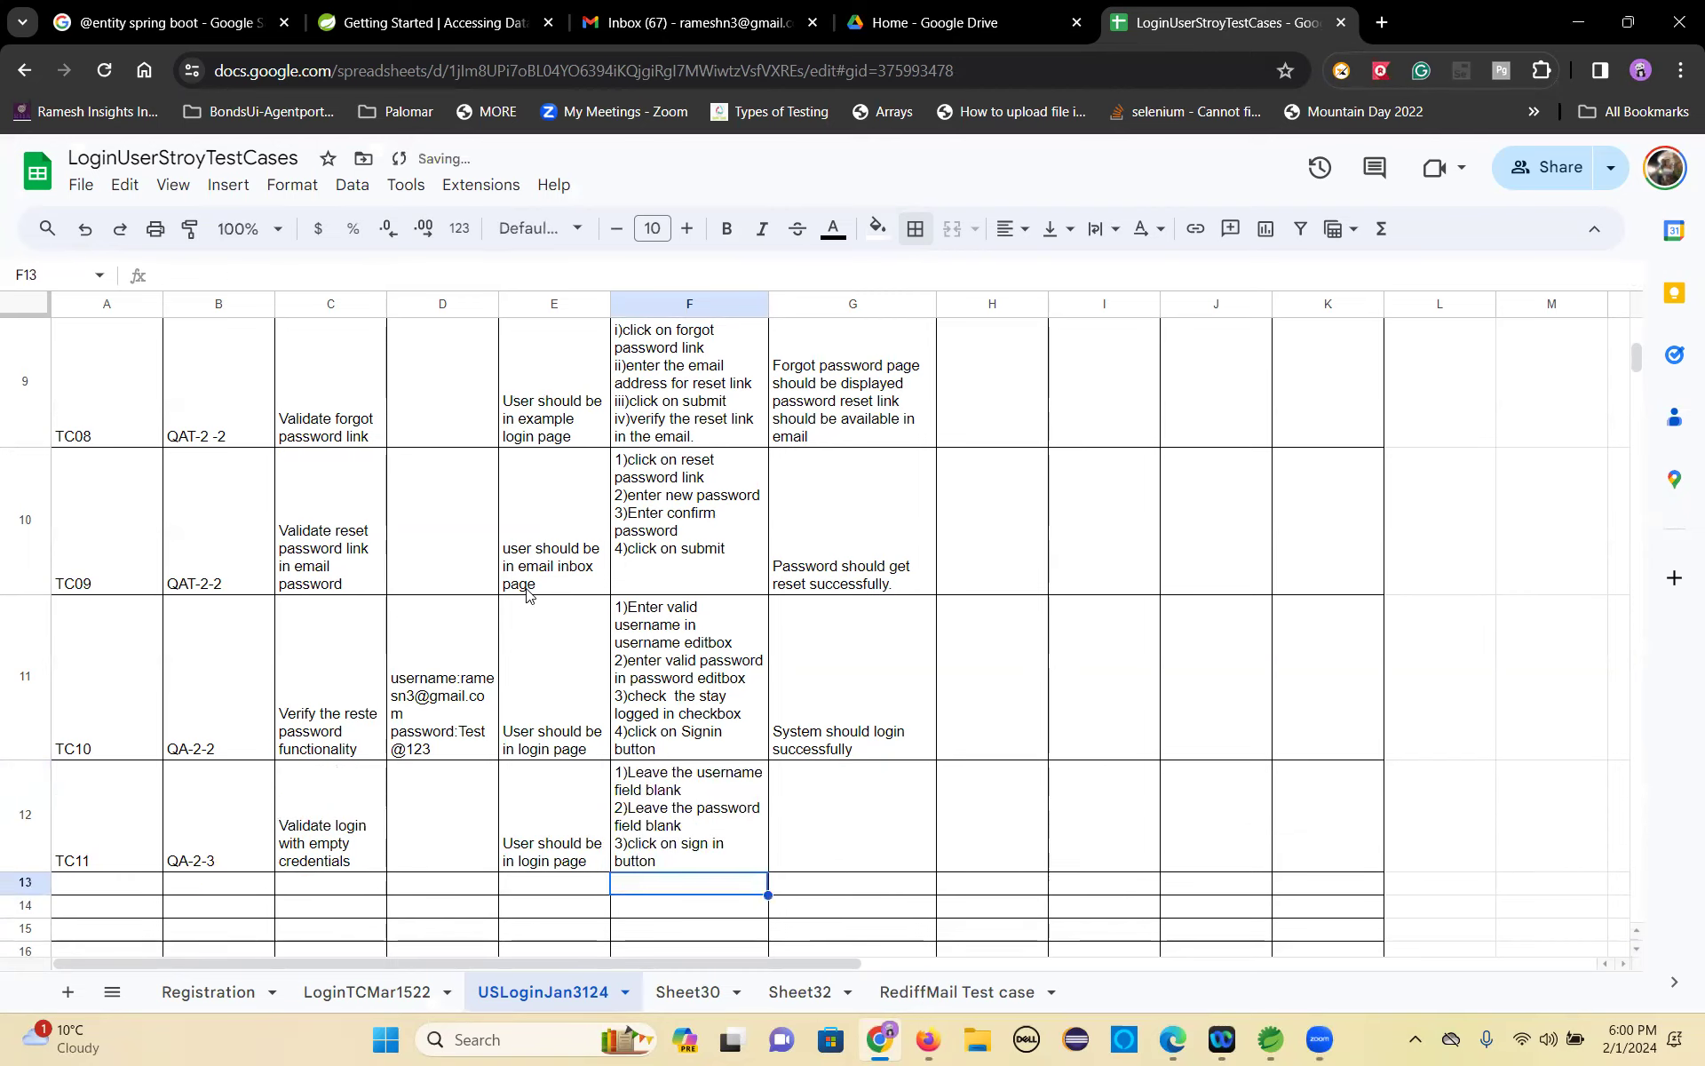
Enter TC11's expected result: system should display error message "Please enter valid credentials"
double_click(844, 839)
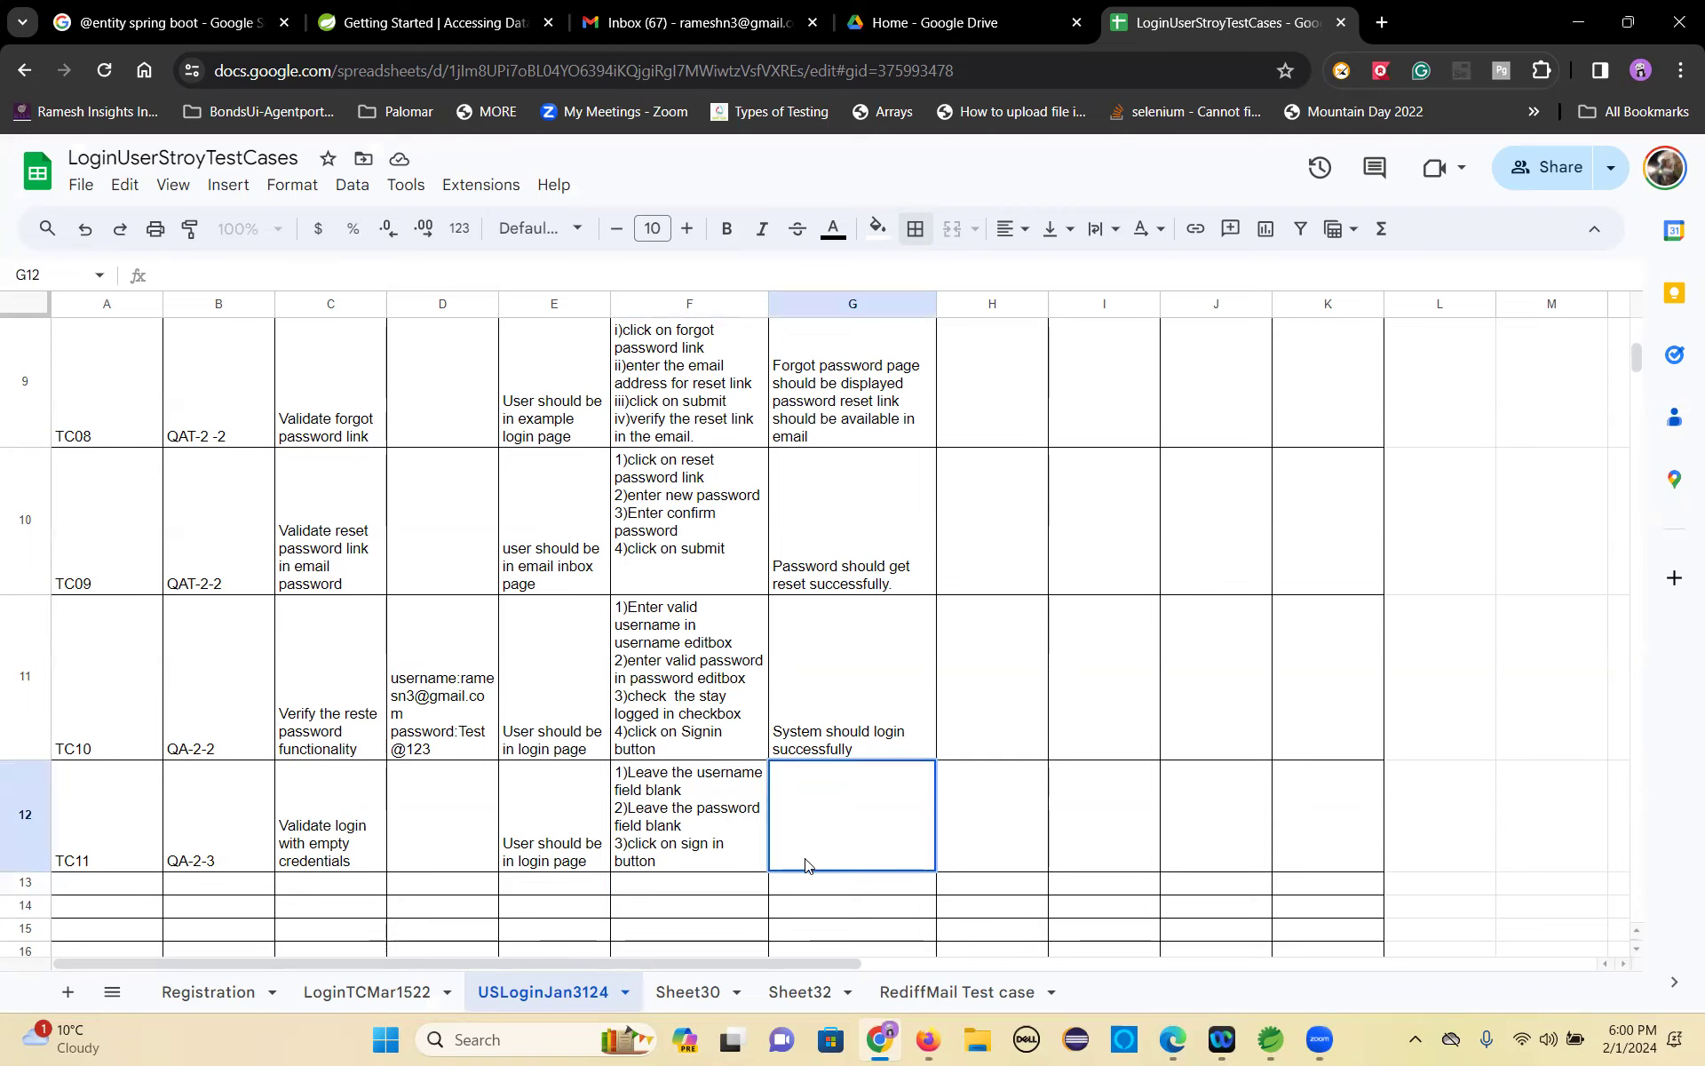
type("Syste")
type("m should ")
type("display app")
type("ro")
type("priate er")
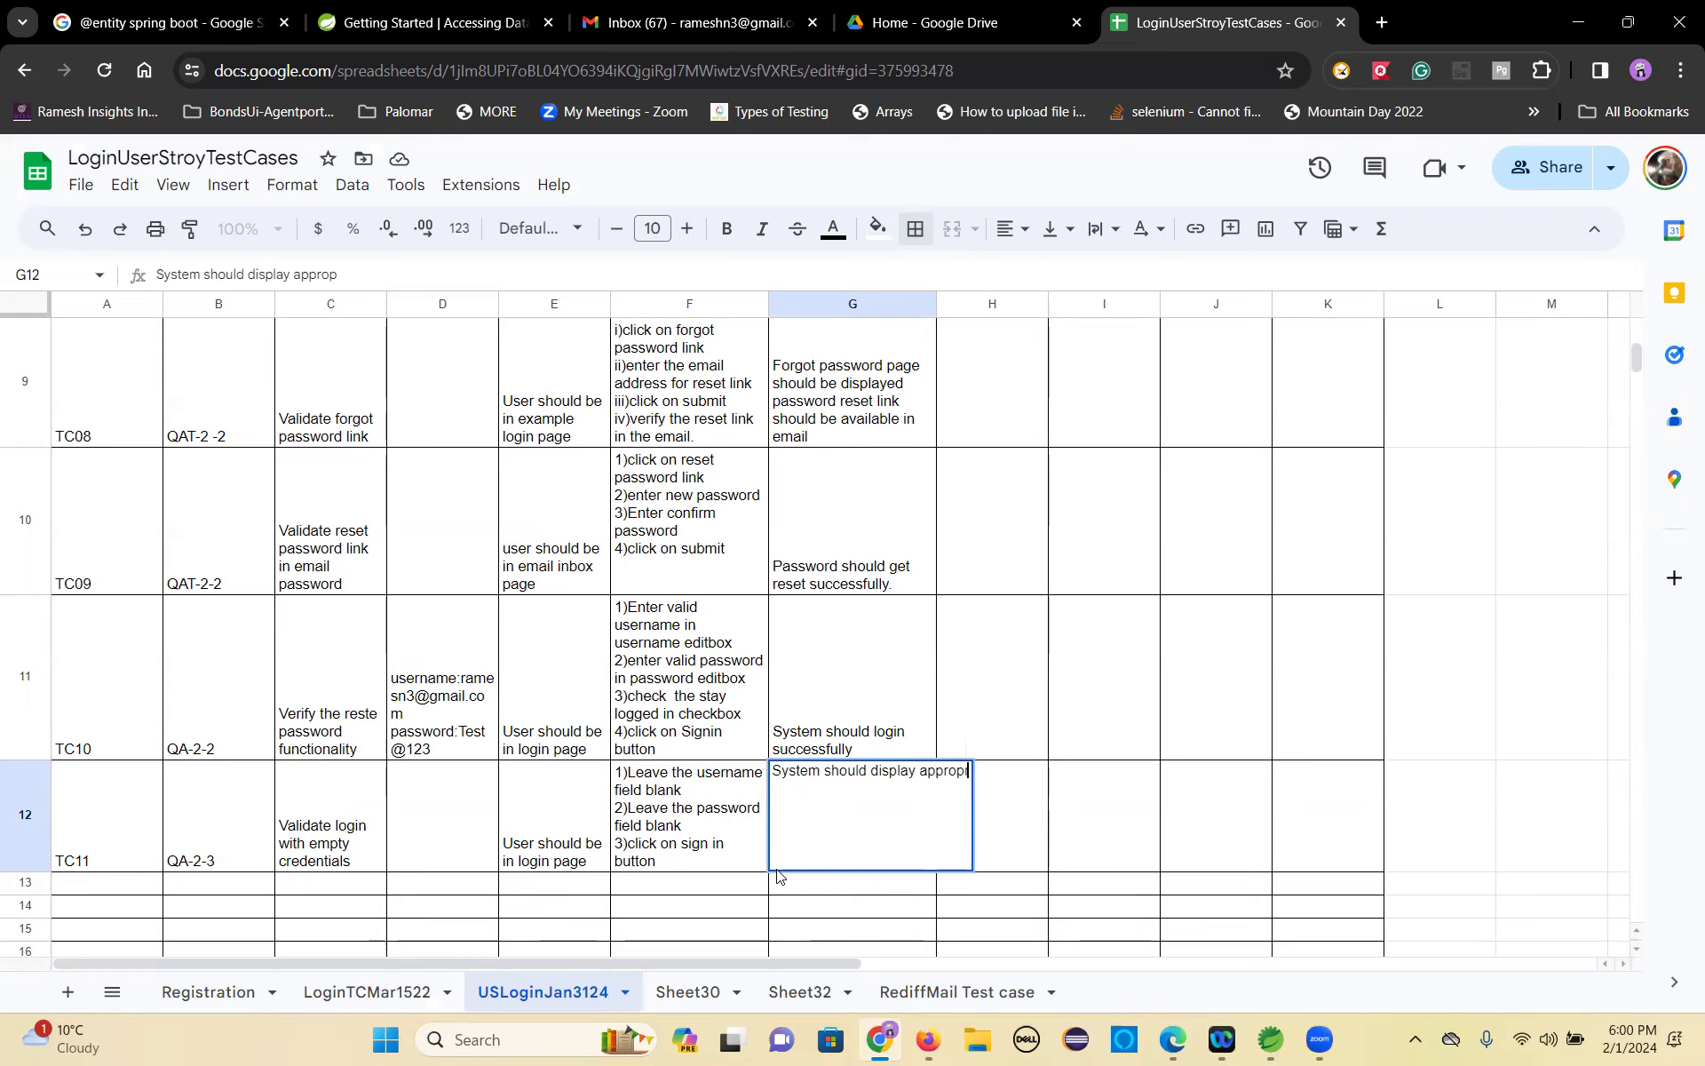
type("ror ")
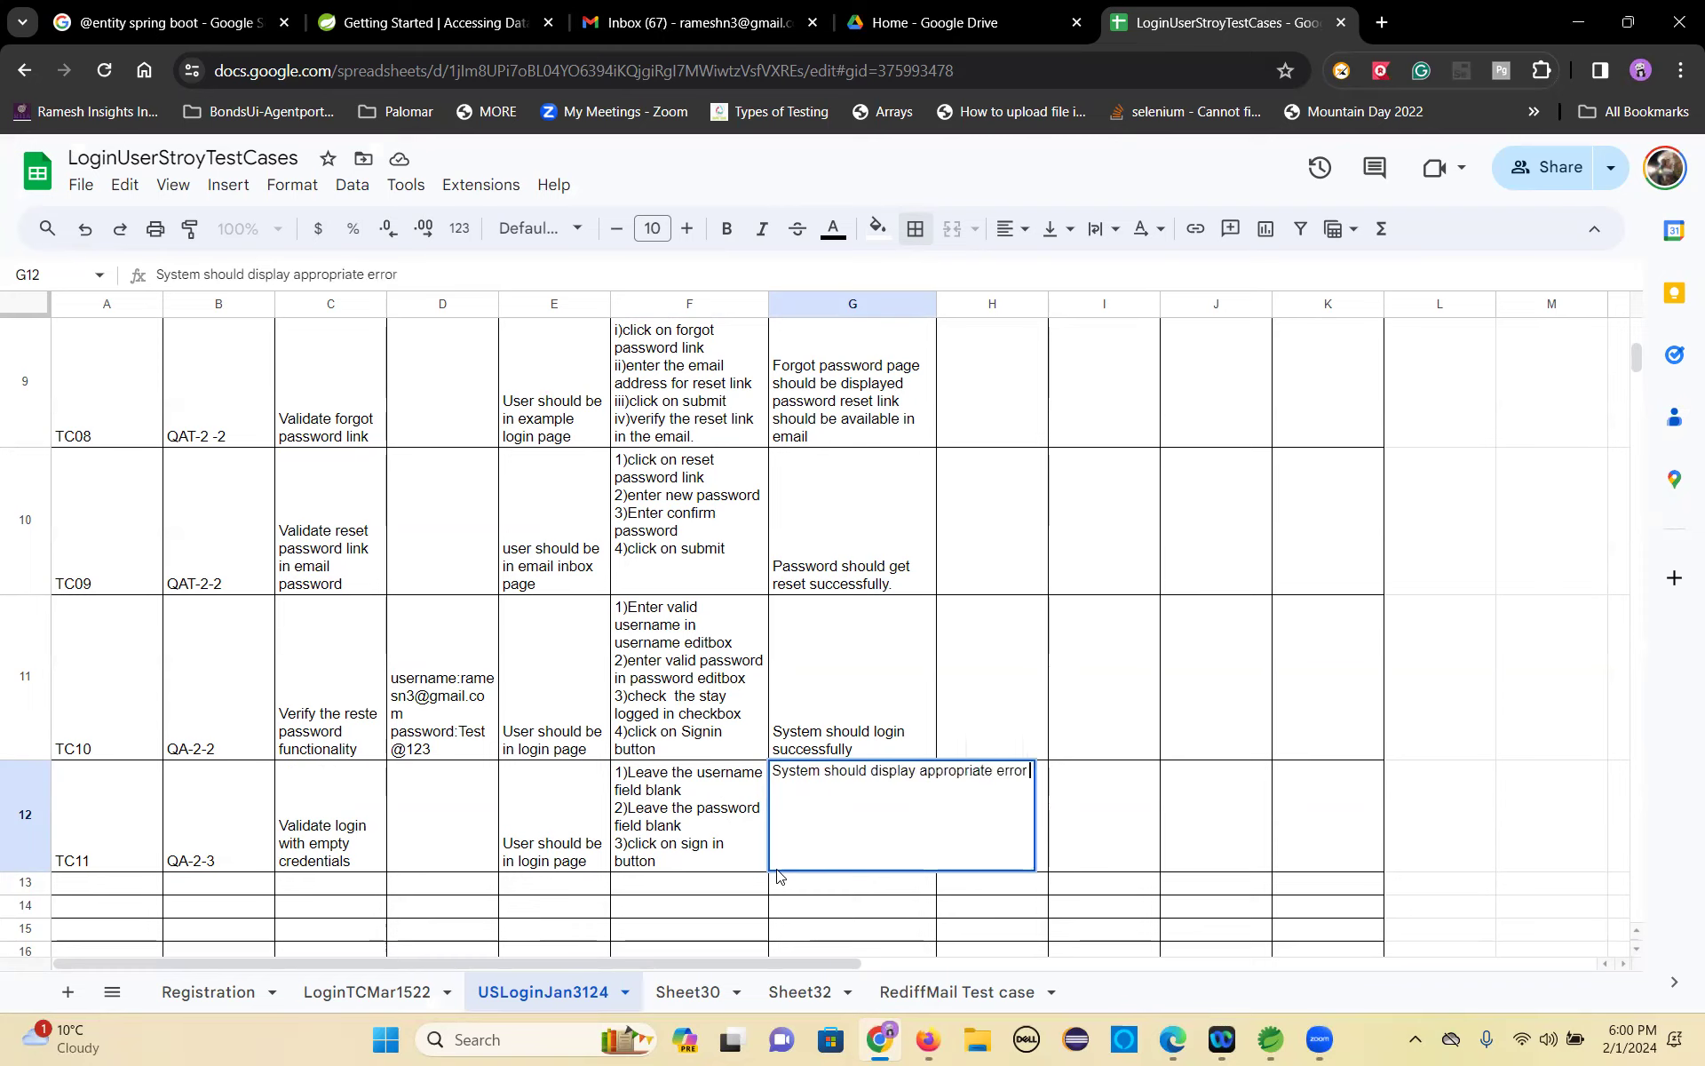
type("message")
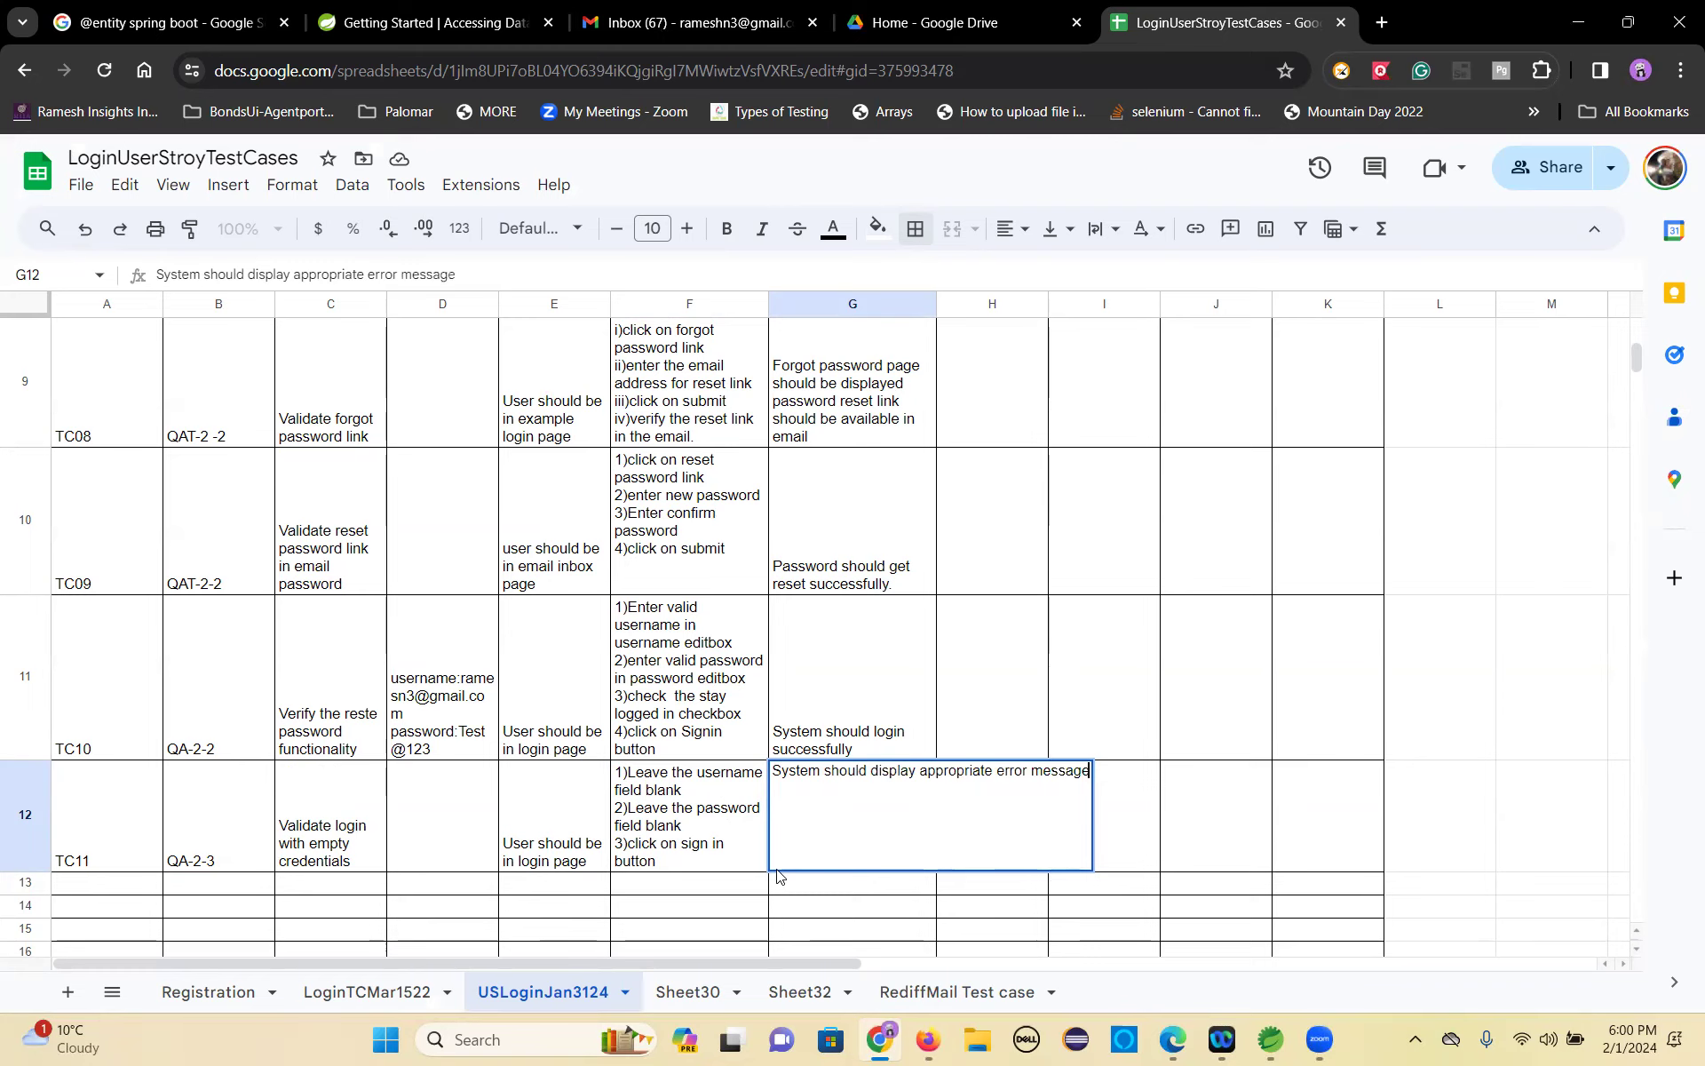
type("\" Ple")
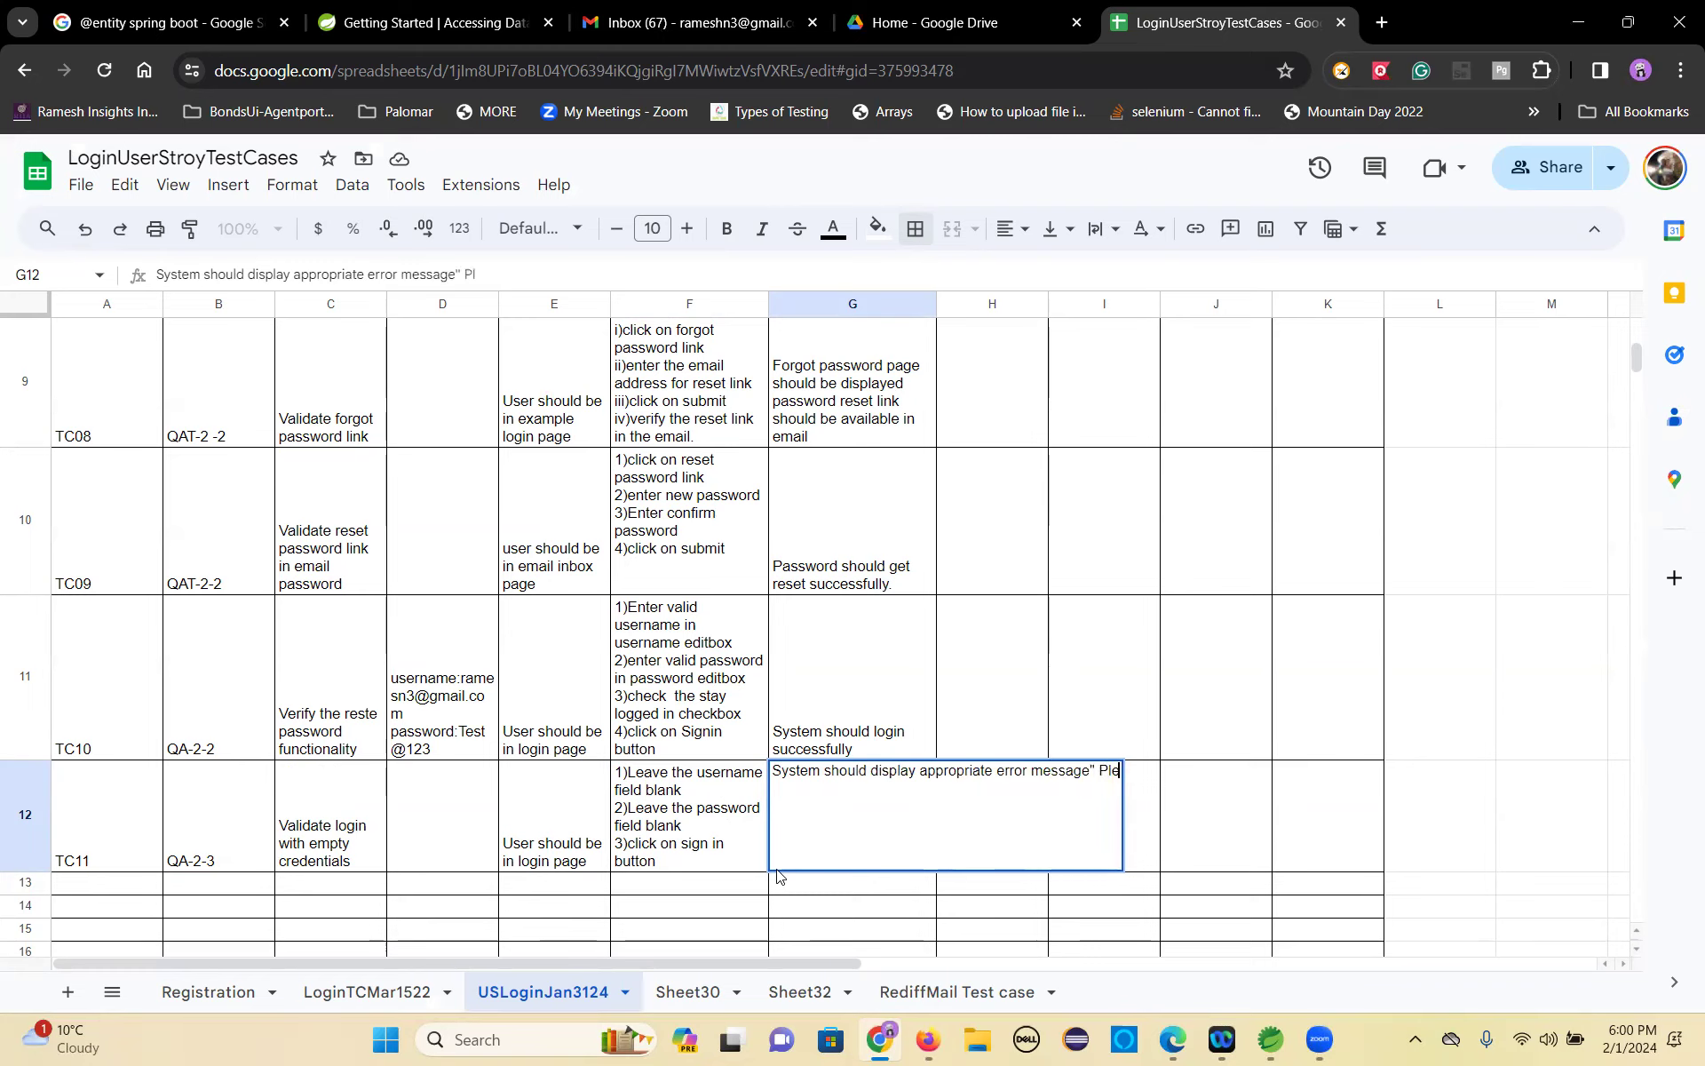
type("ase enter")
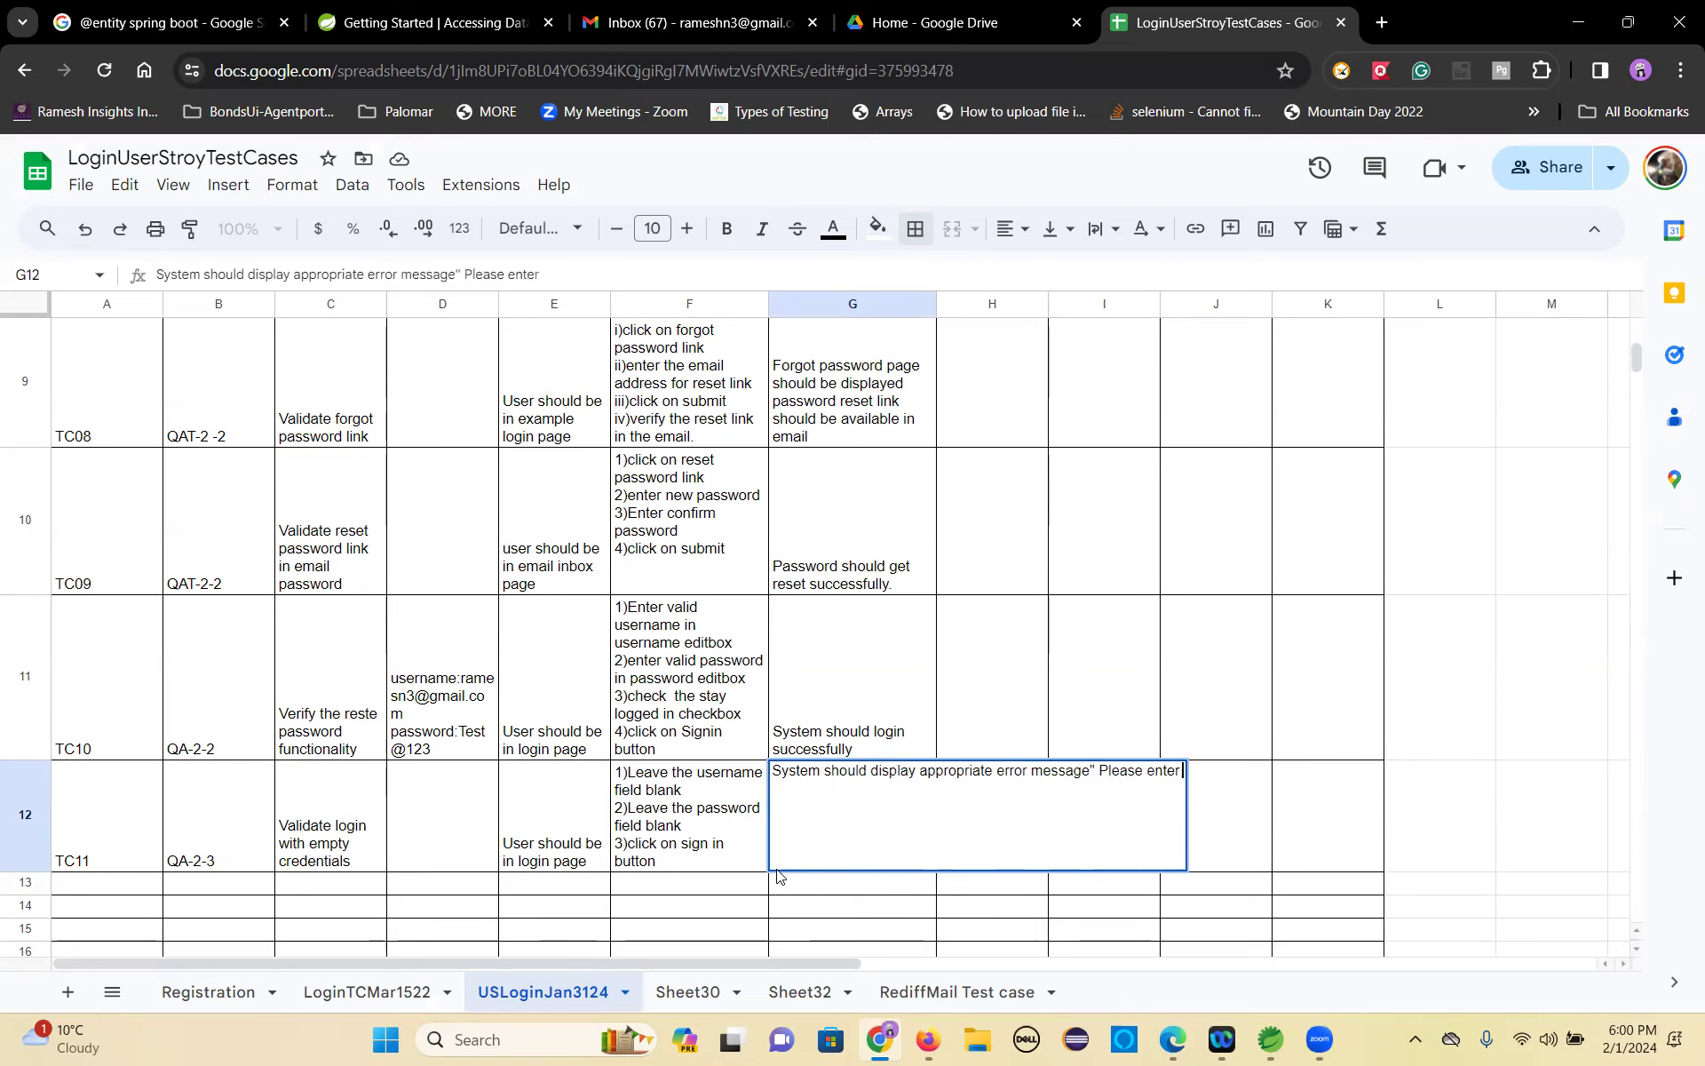
type(" valid crede")
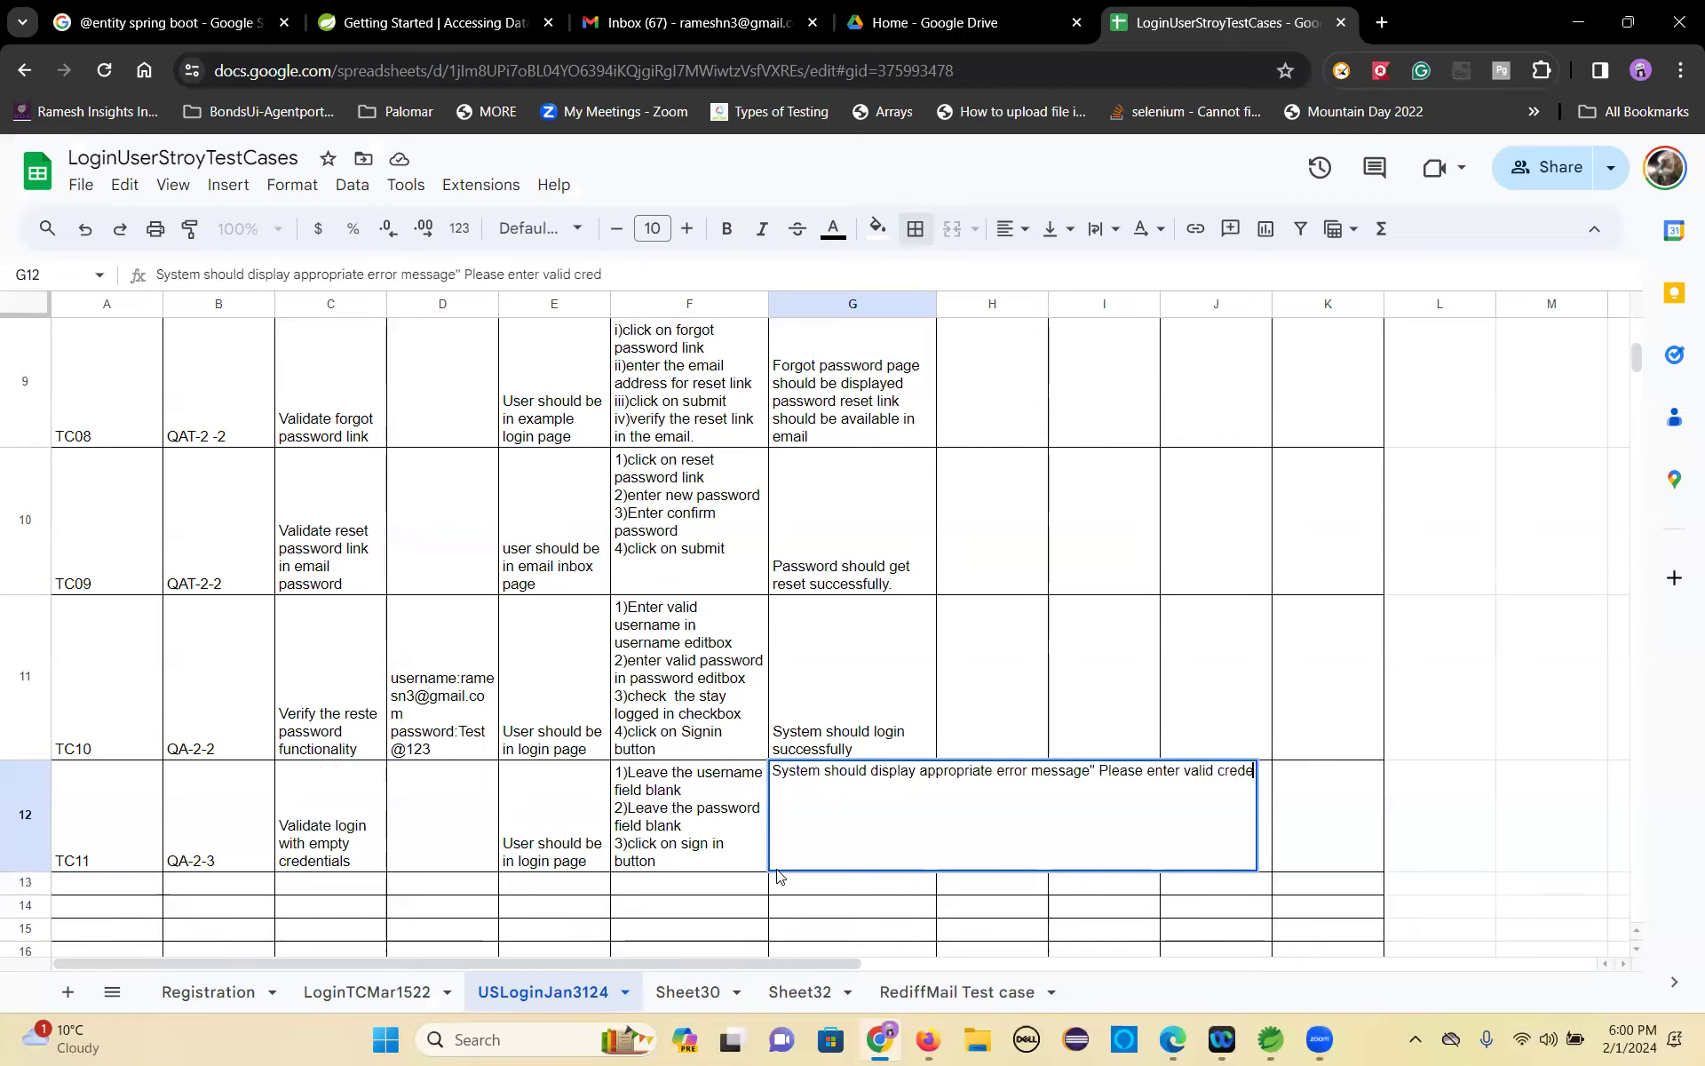
type("ntials\"")
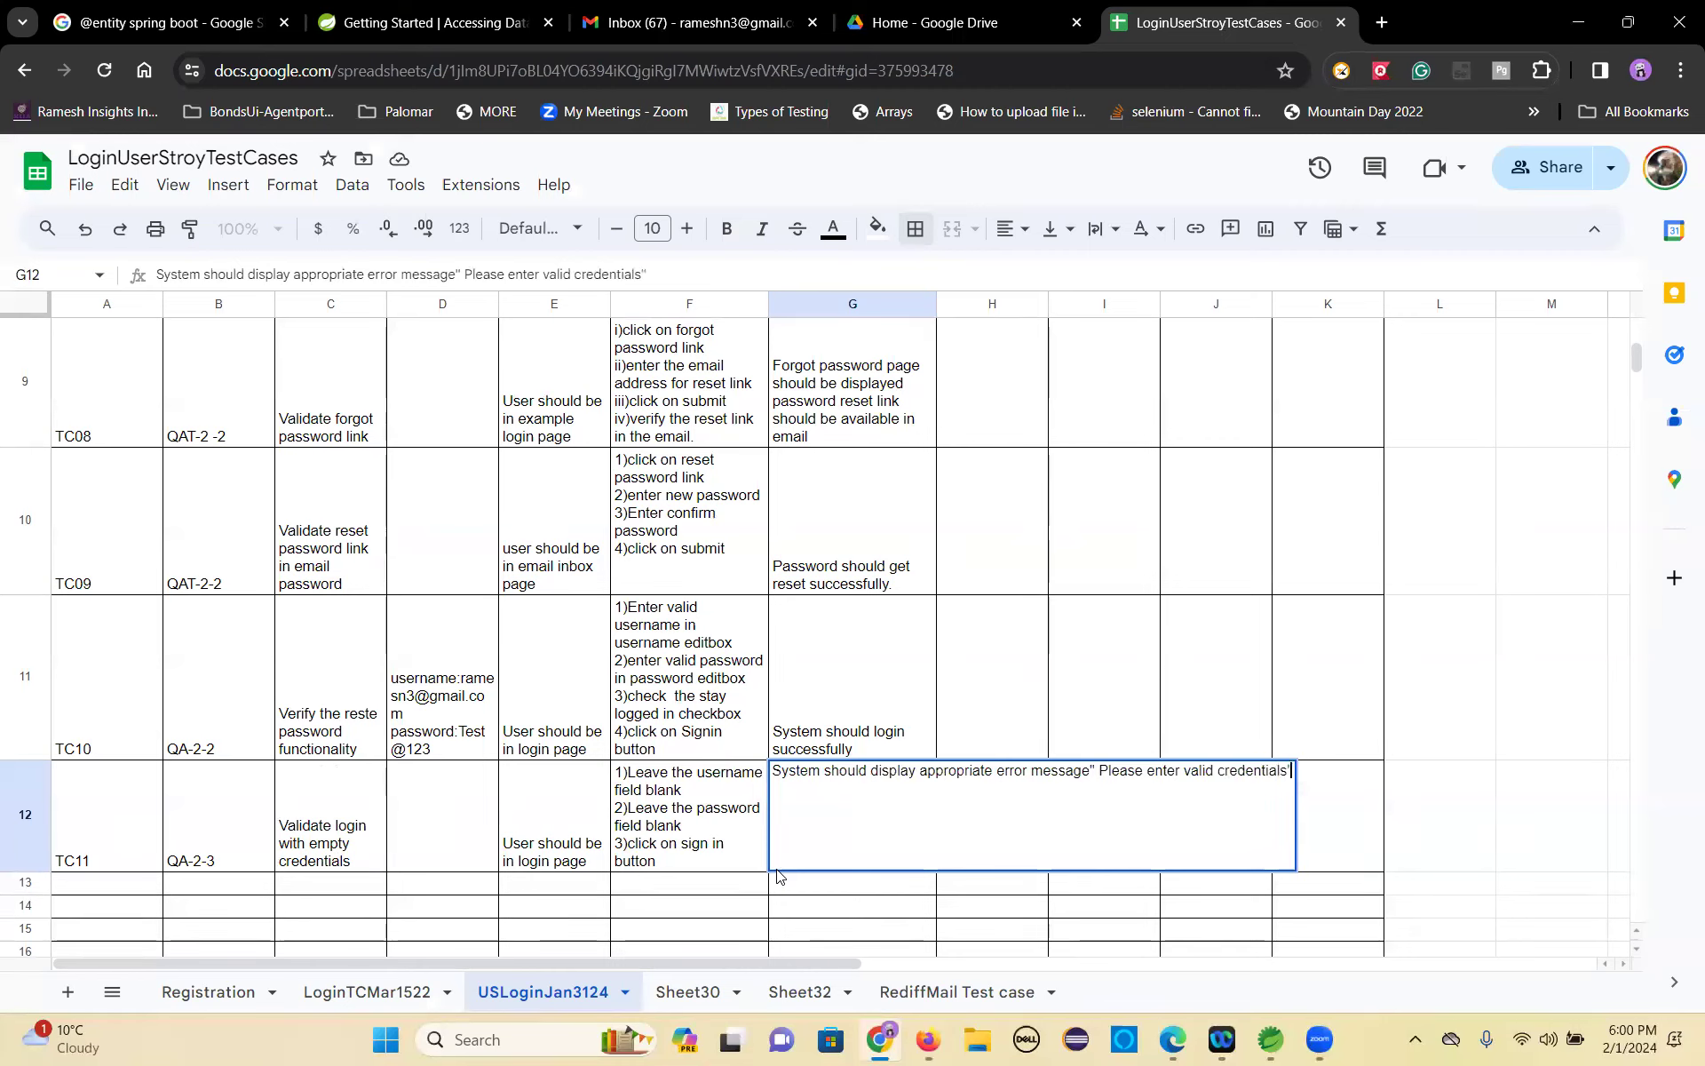
key("Return")
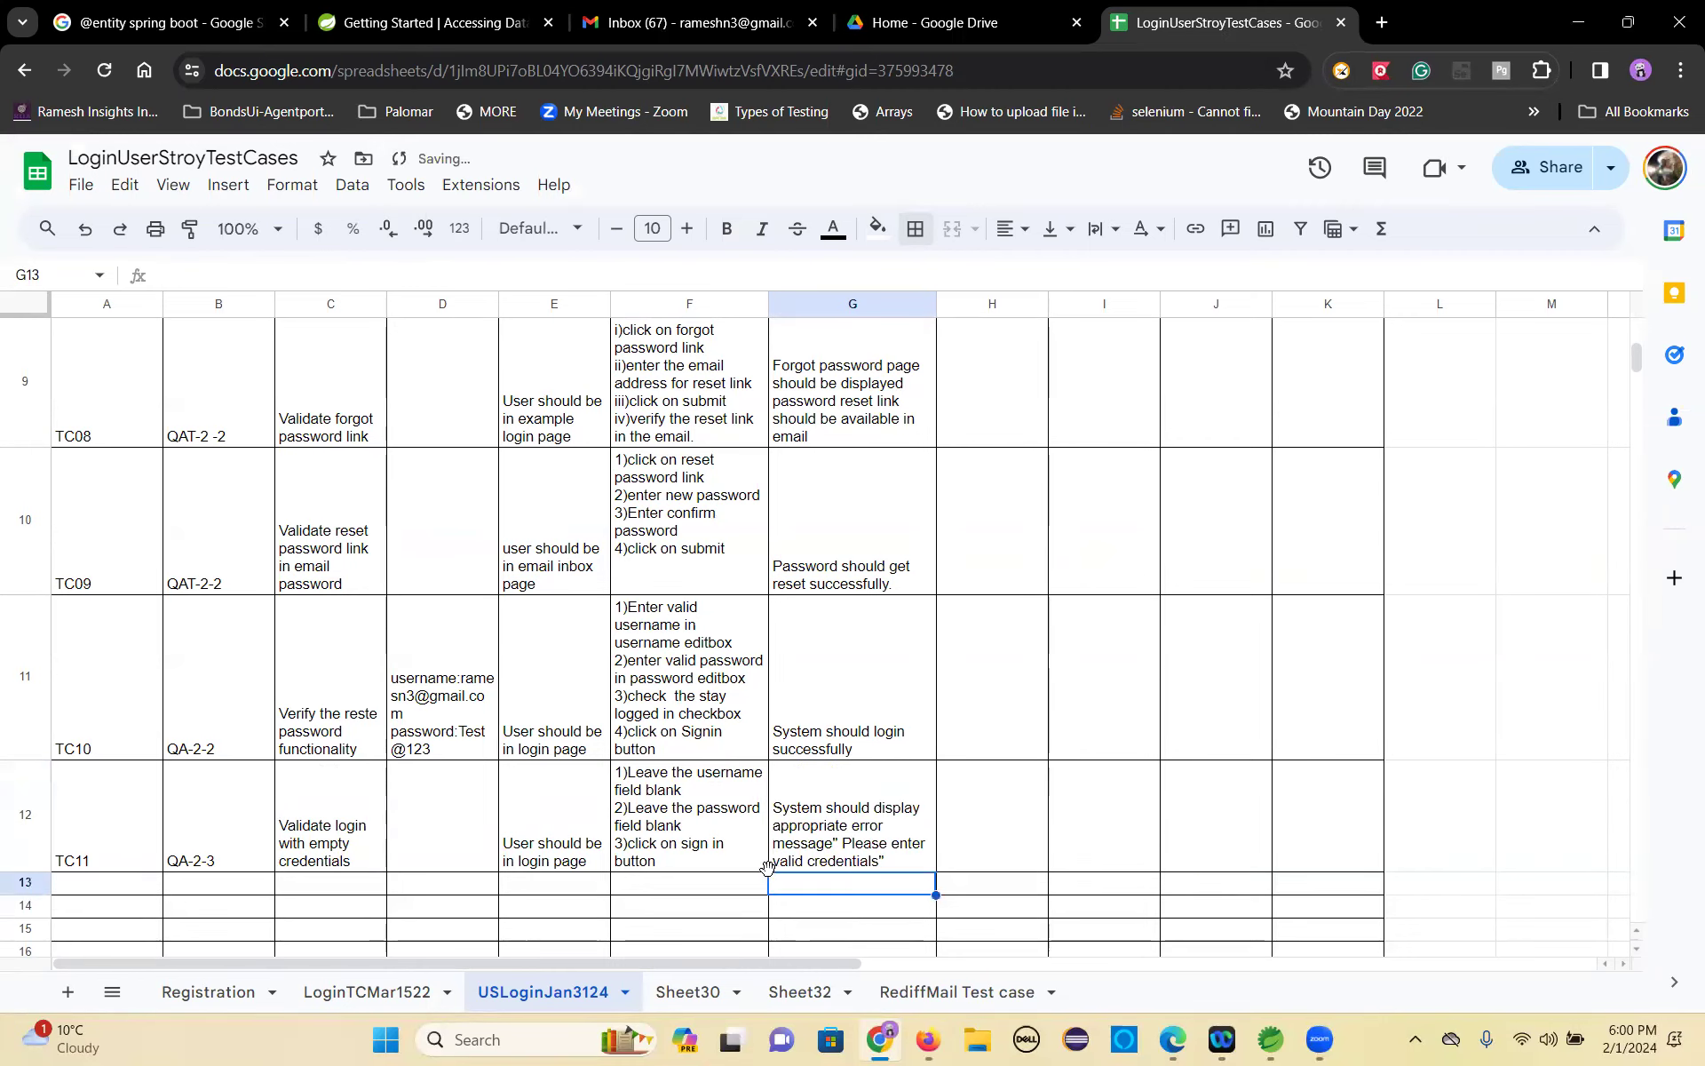
scroll(217, 795, "down", 2)
Fill row 13 with TC12, QA-2-3 and 'Validate login with valid email and incorrect password'
left_click(120, 755)
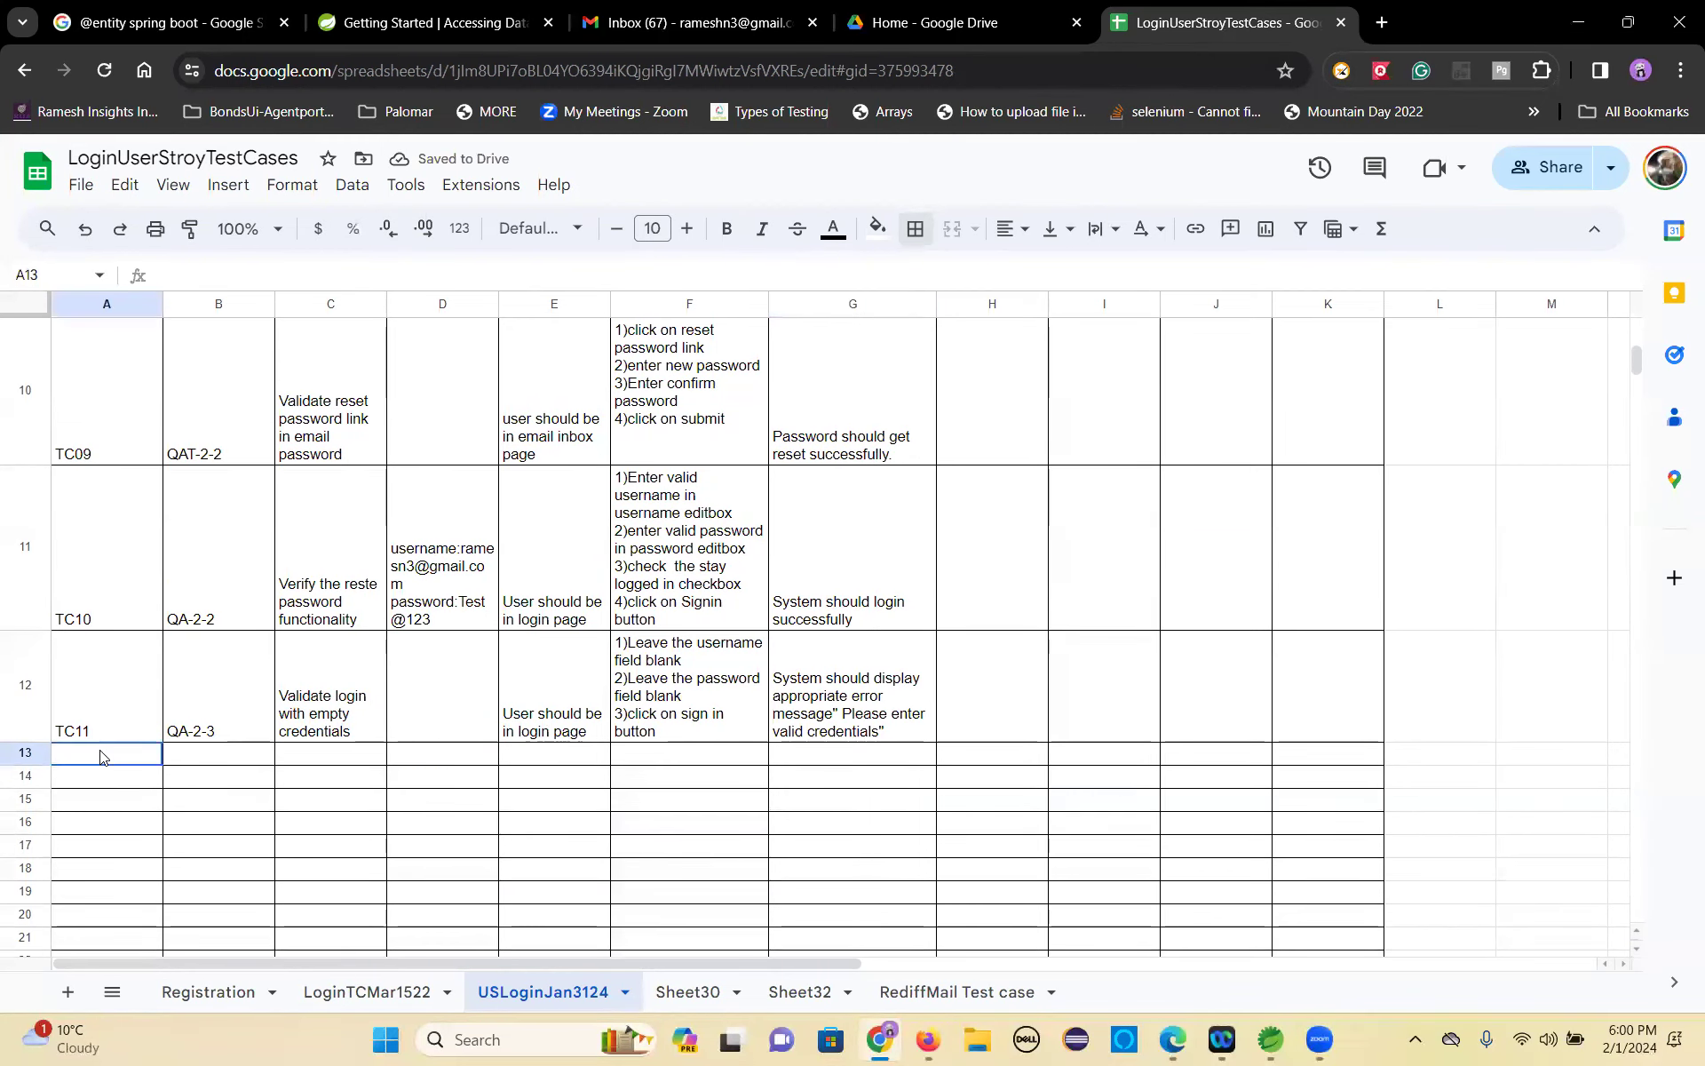
type("TC")
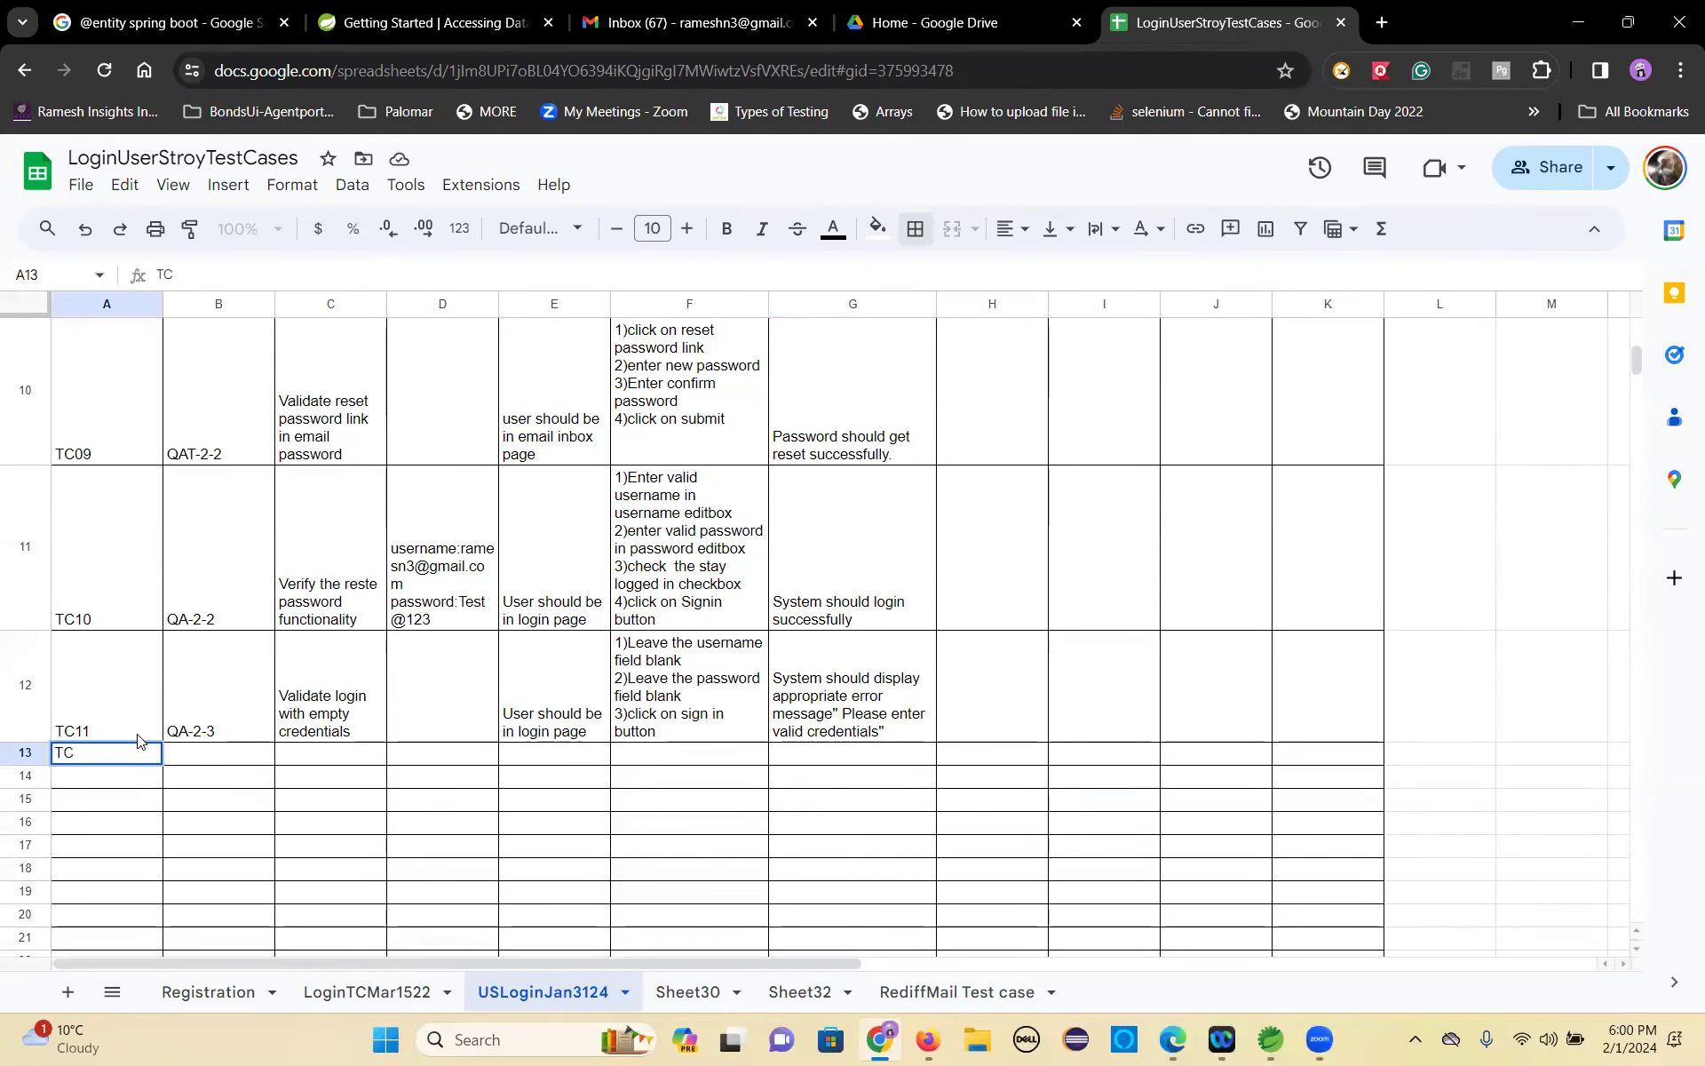
type("12")
key("Return")
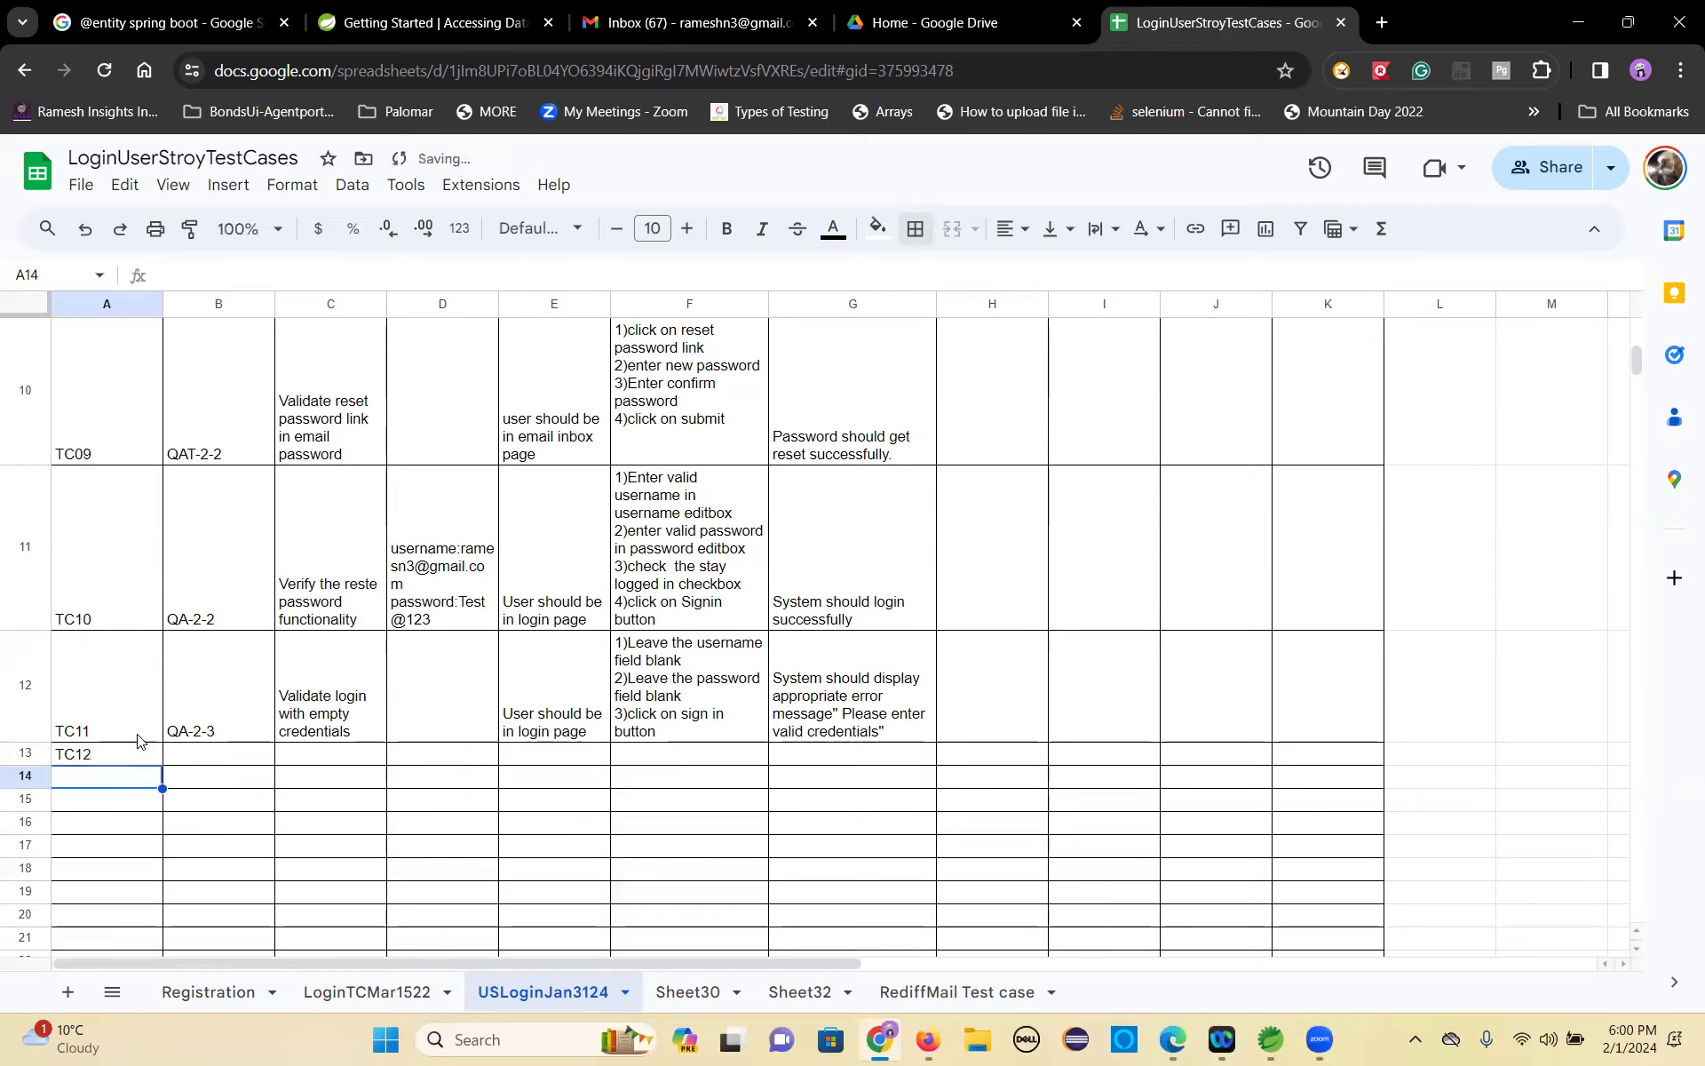
key("Up")
type("QA-2-3")
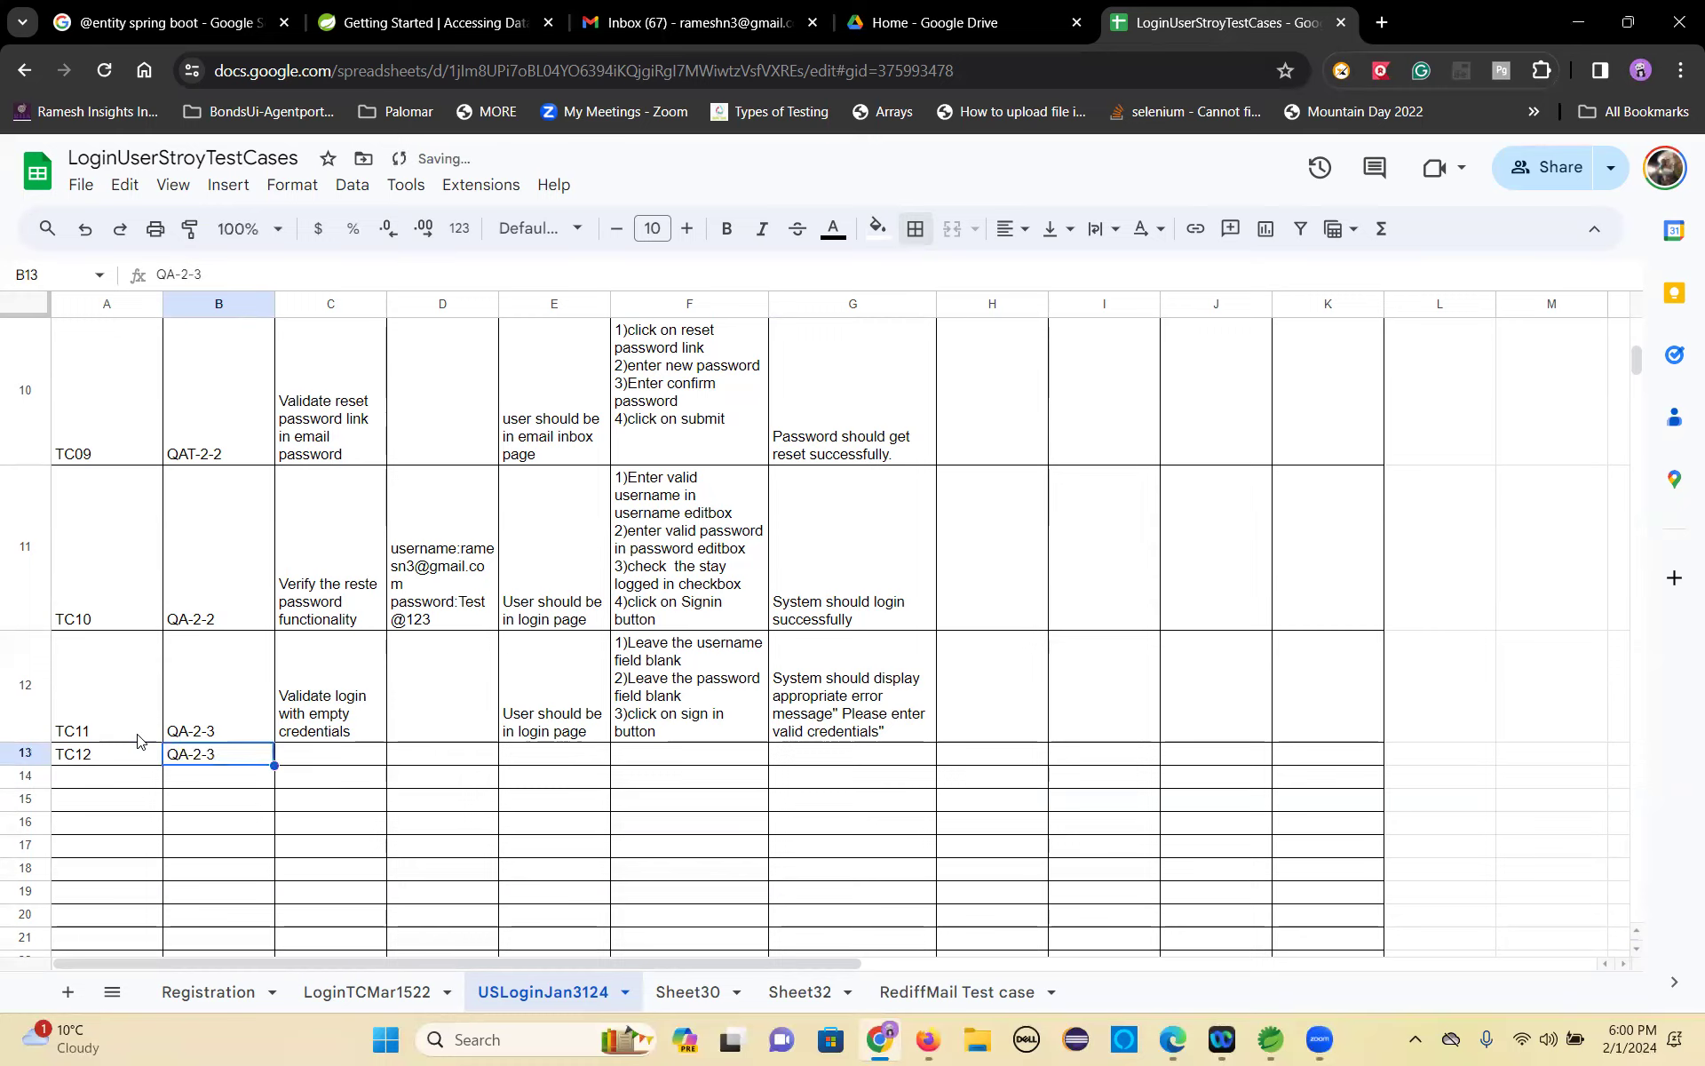
key("Tab")
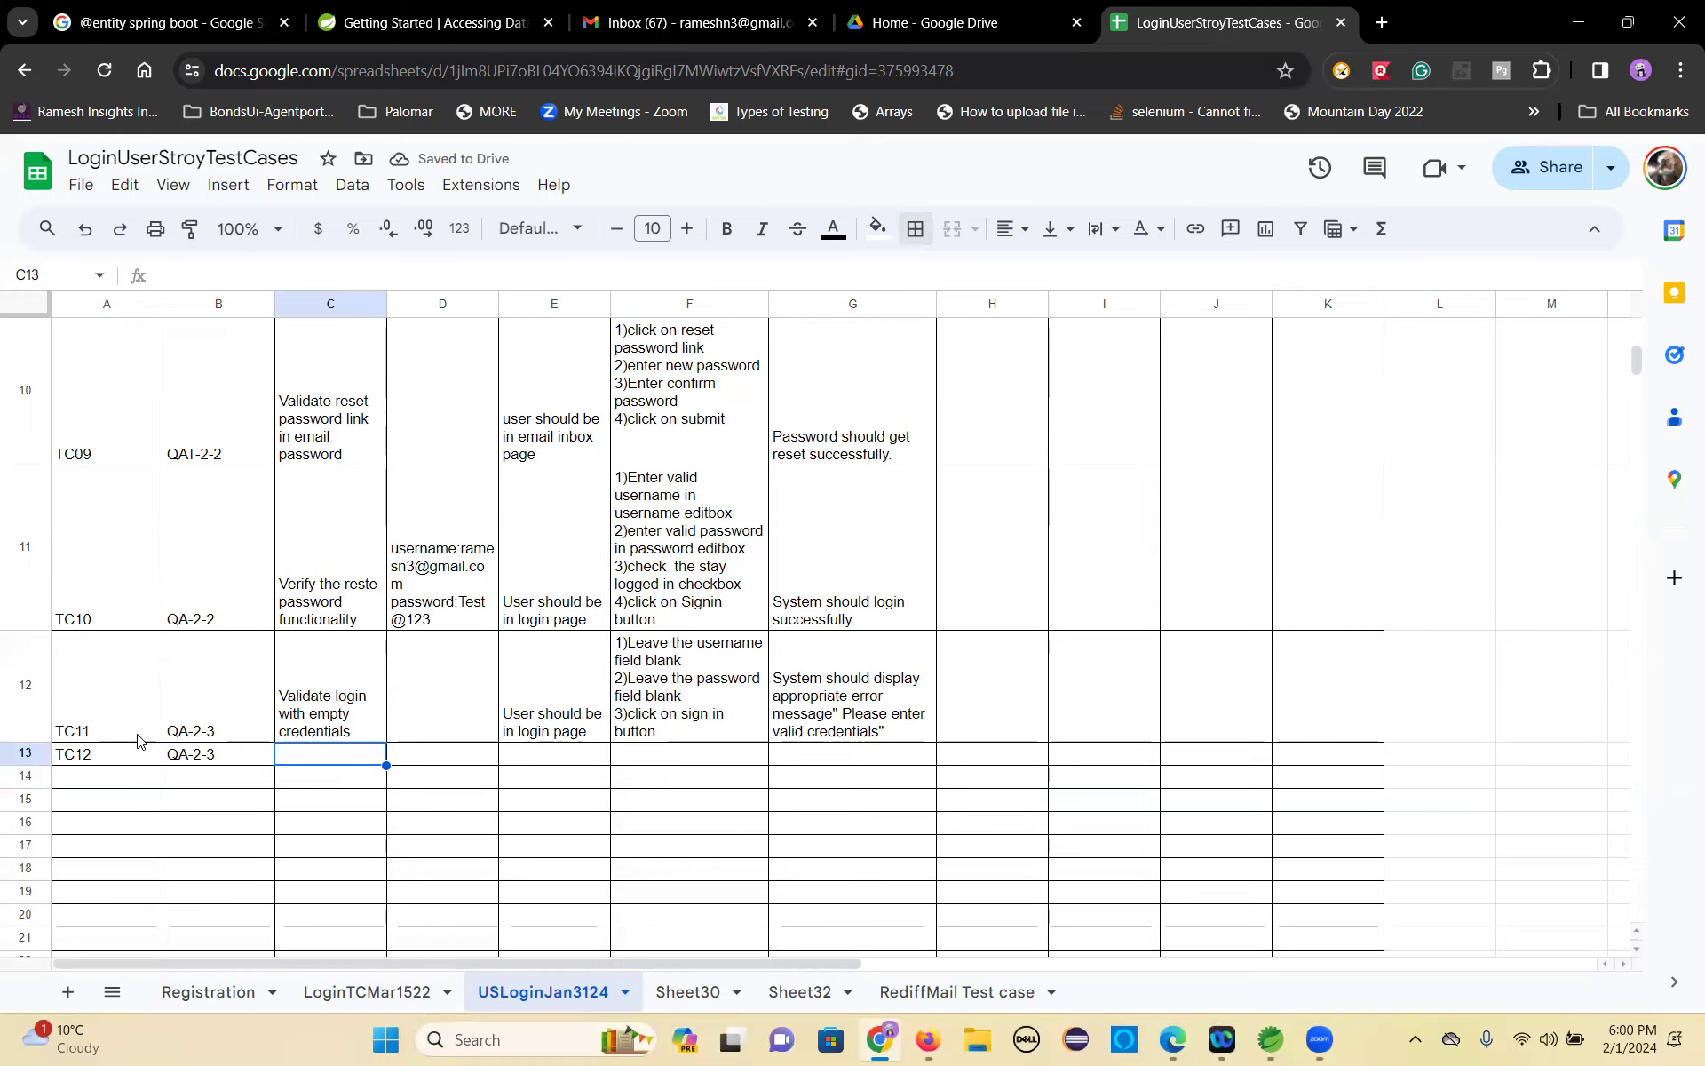
type("Valida")
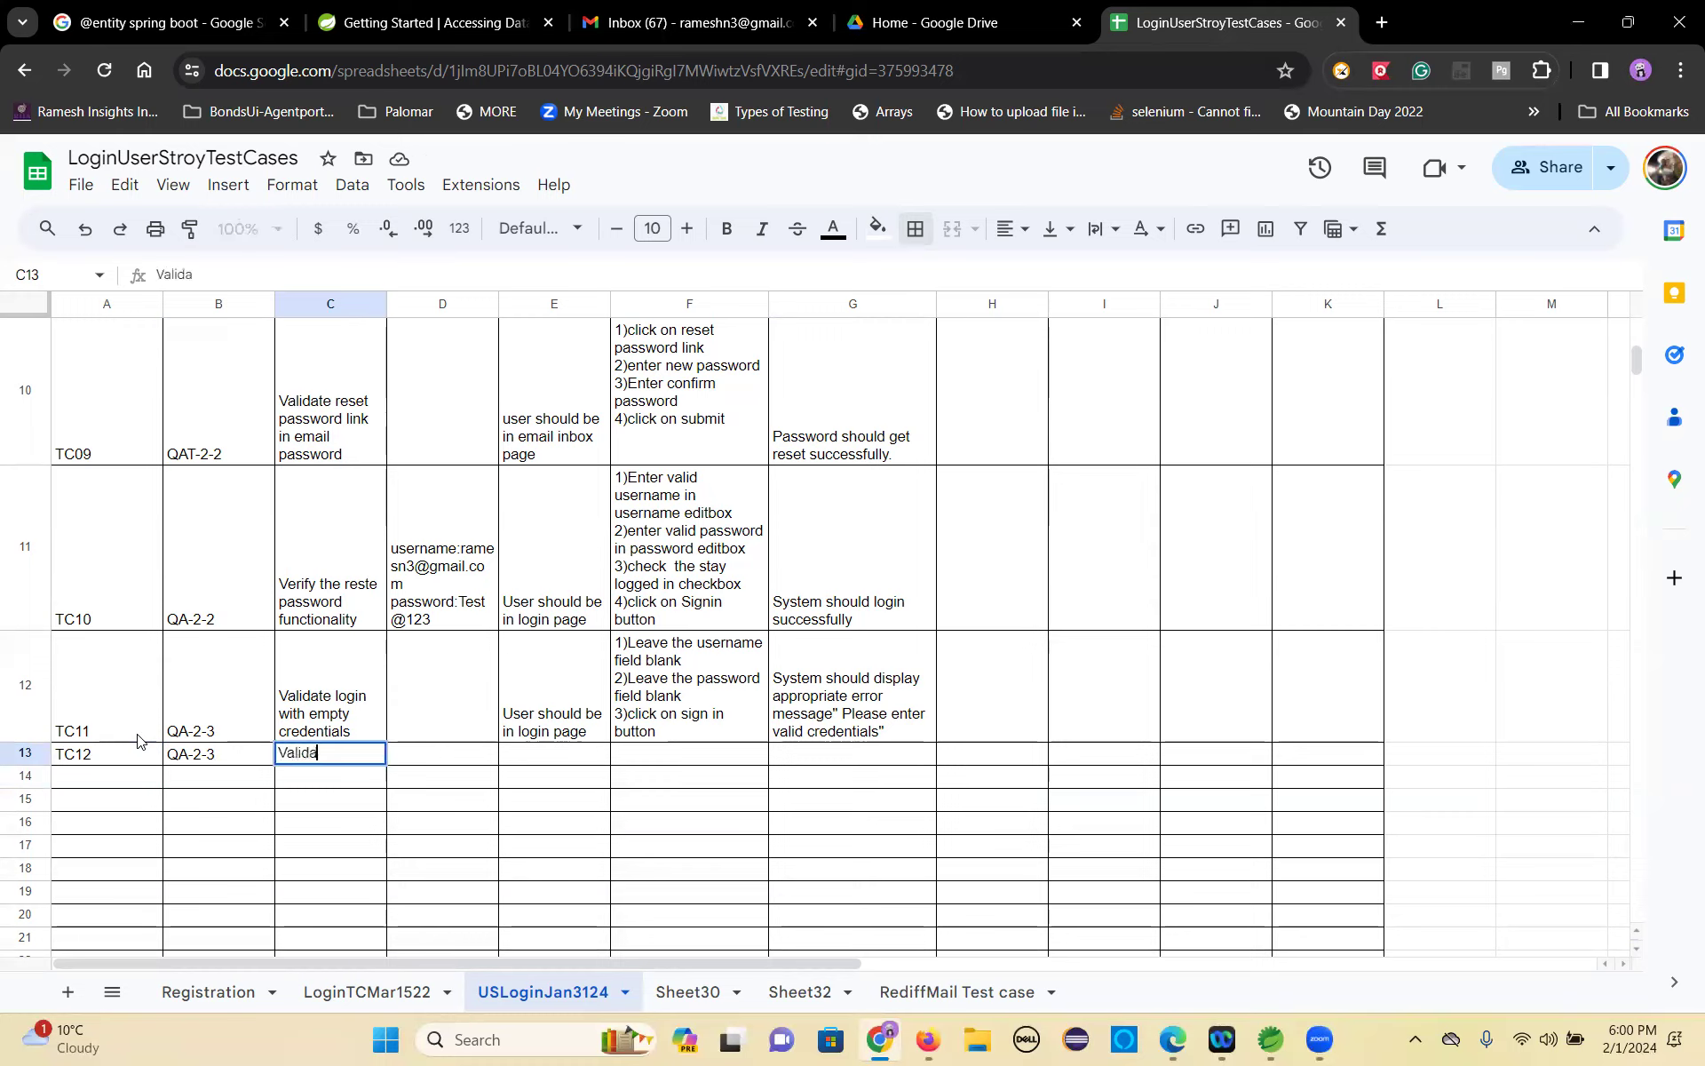
type("te login with ")
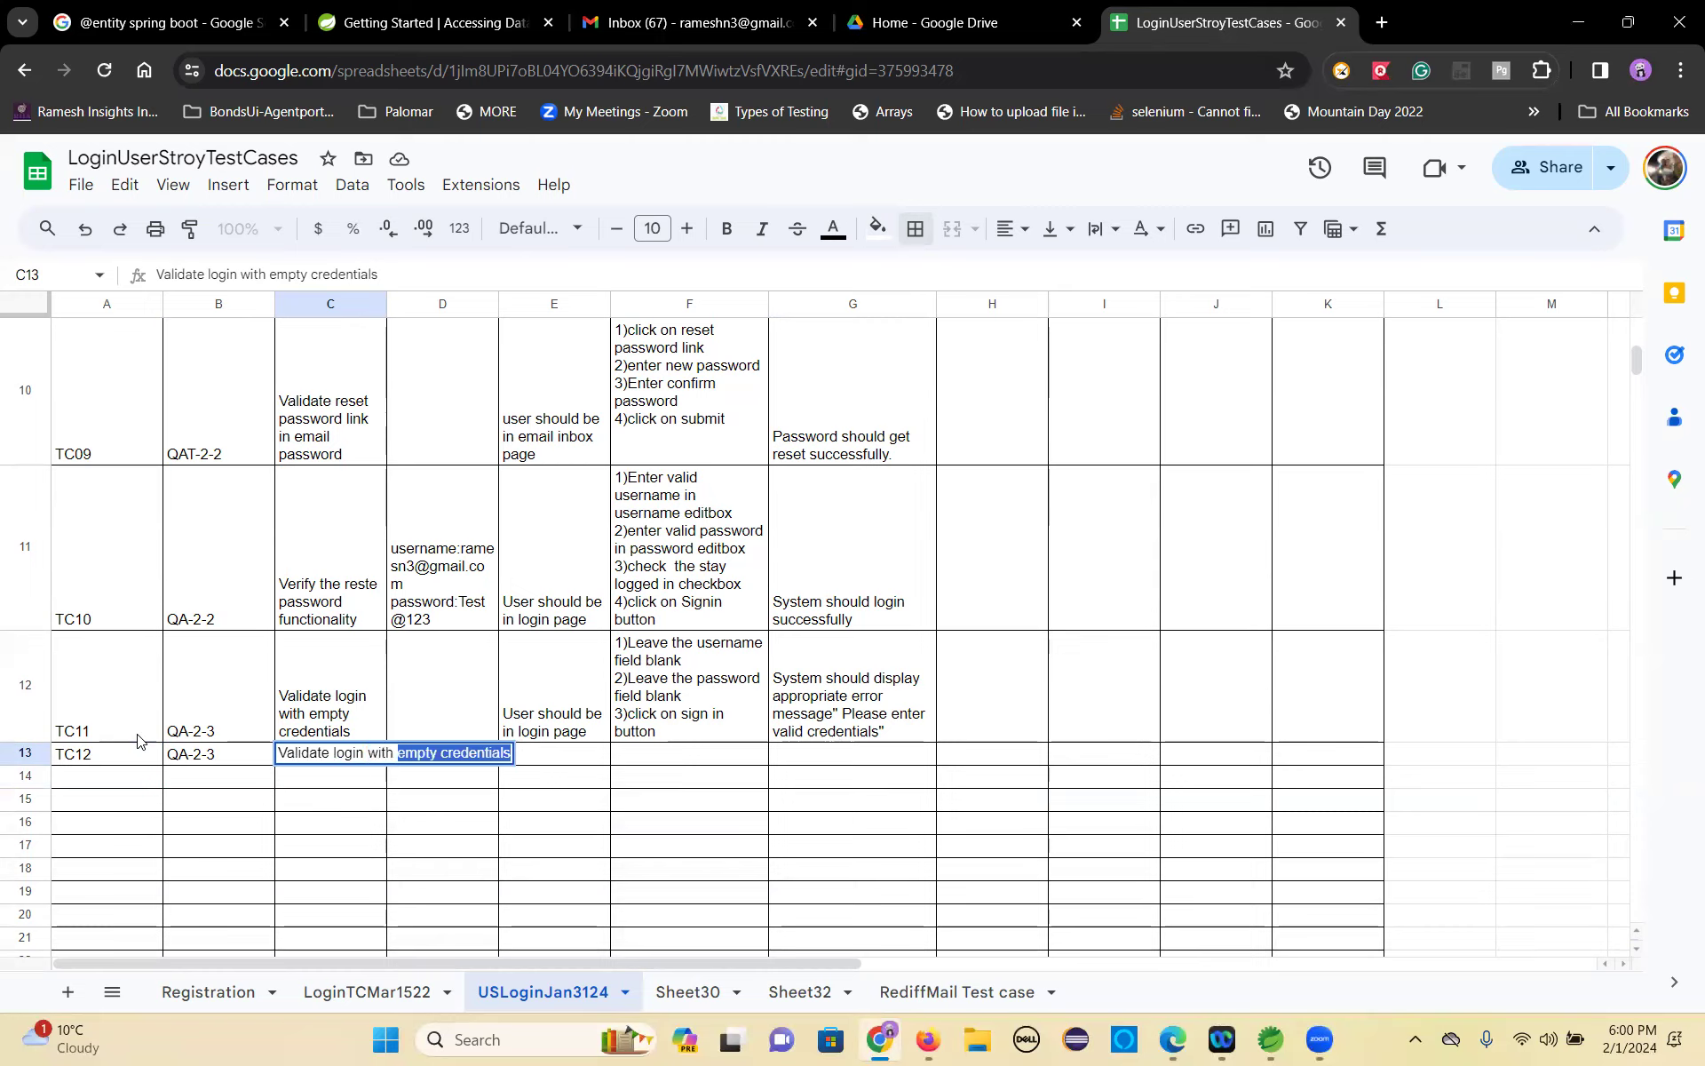
type("valid email and")
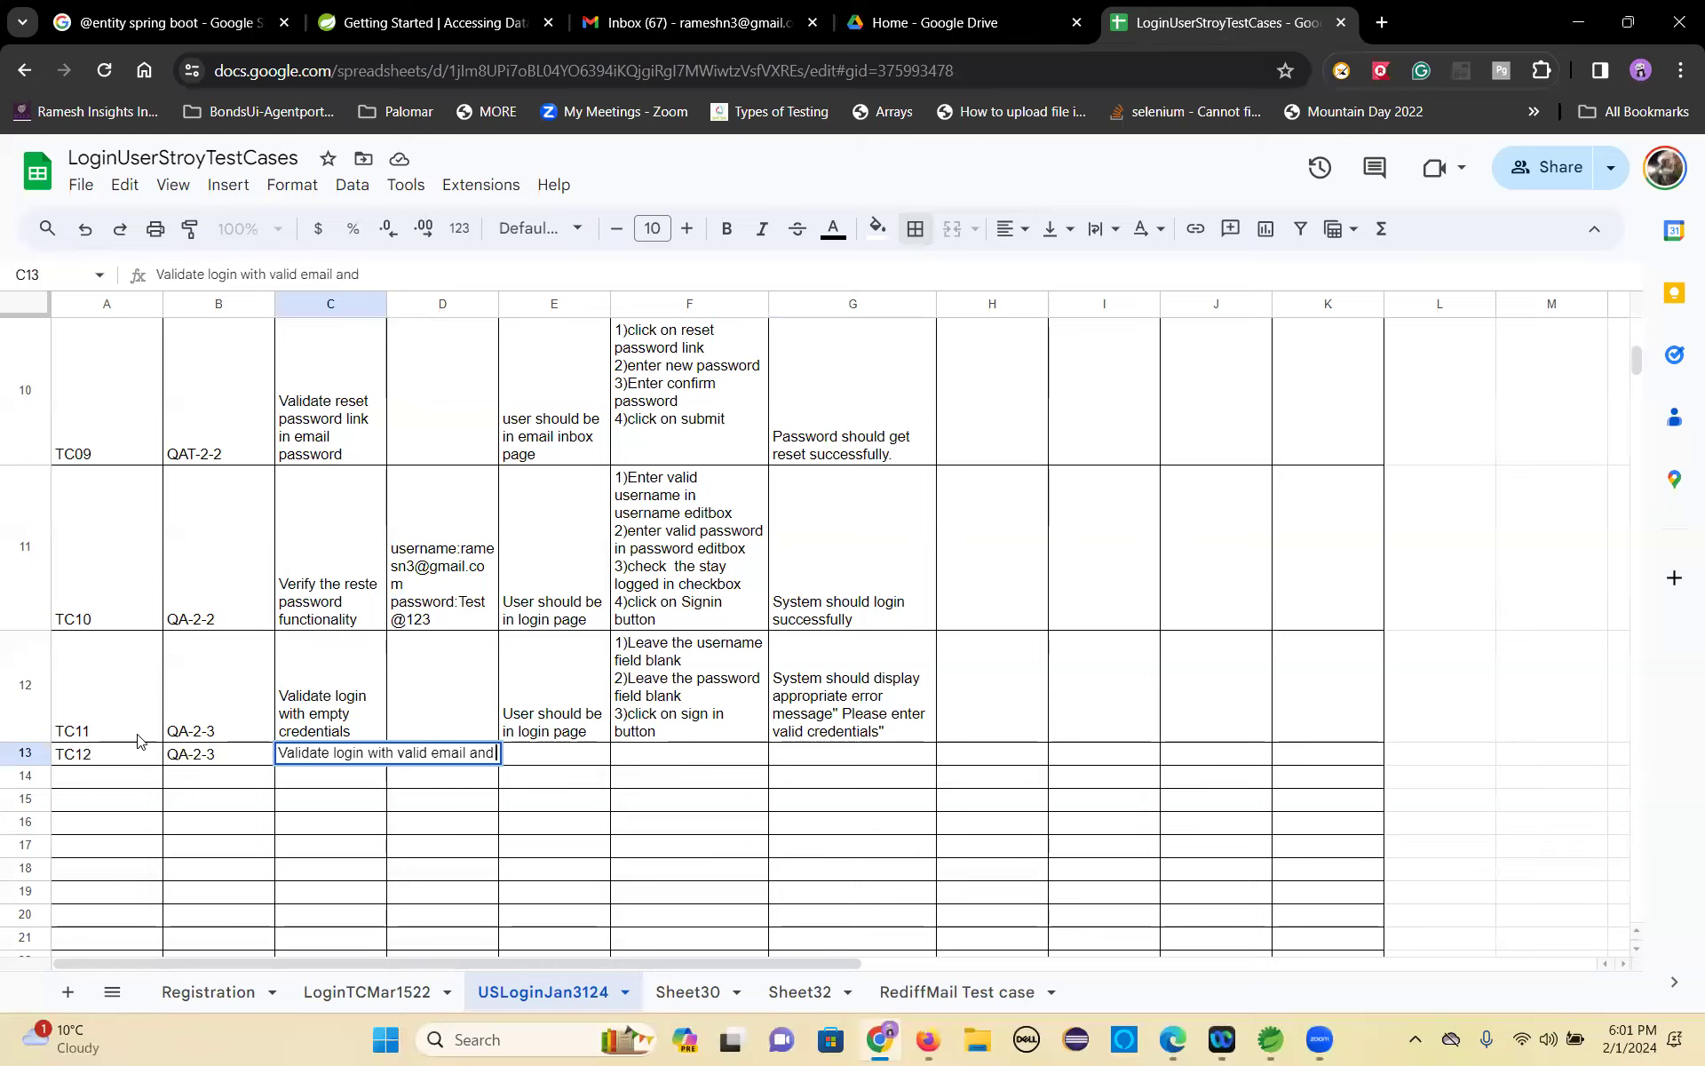
type("incorrect password")
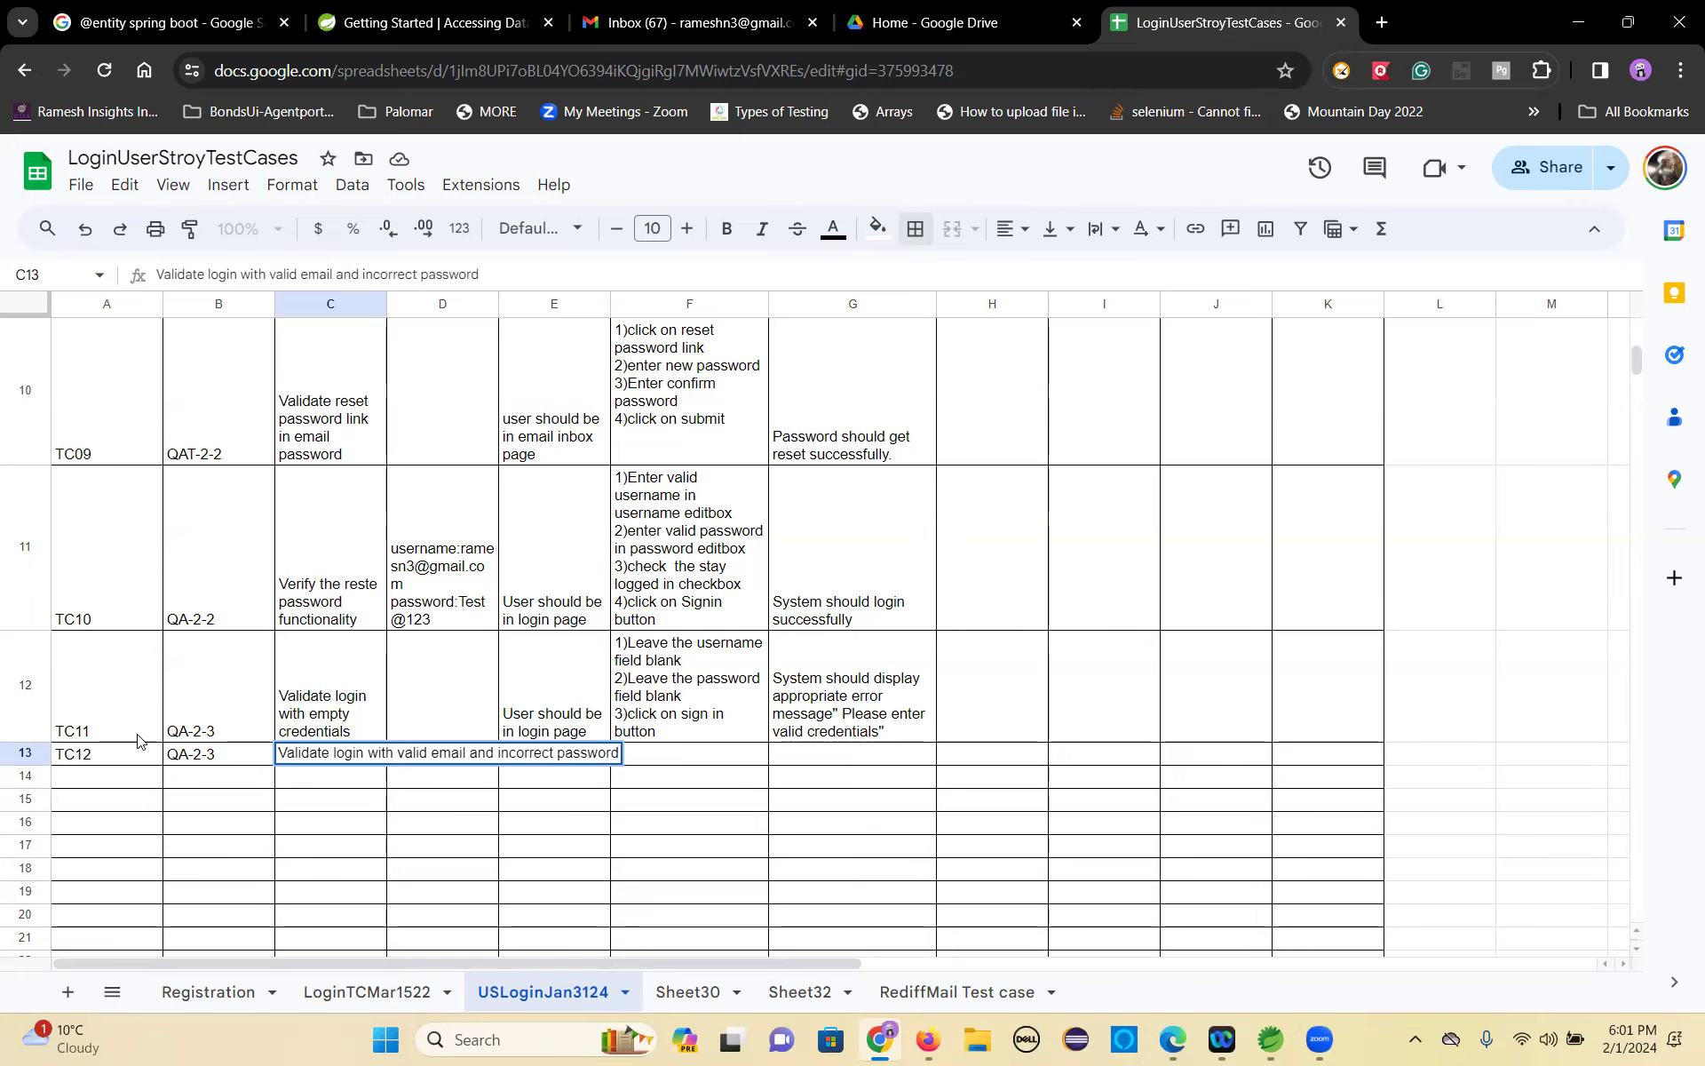
key("Return")
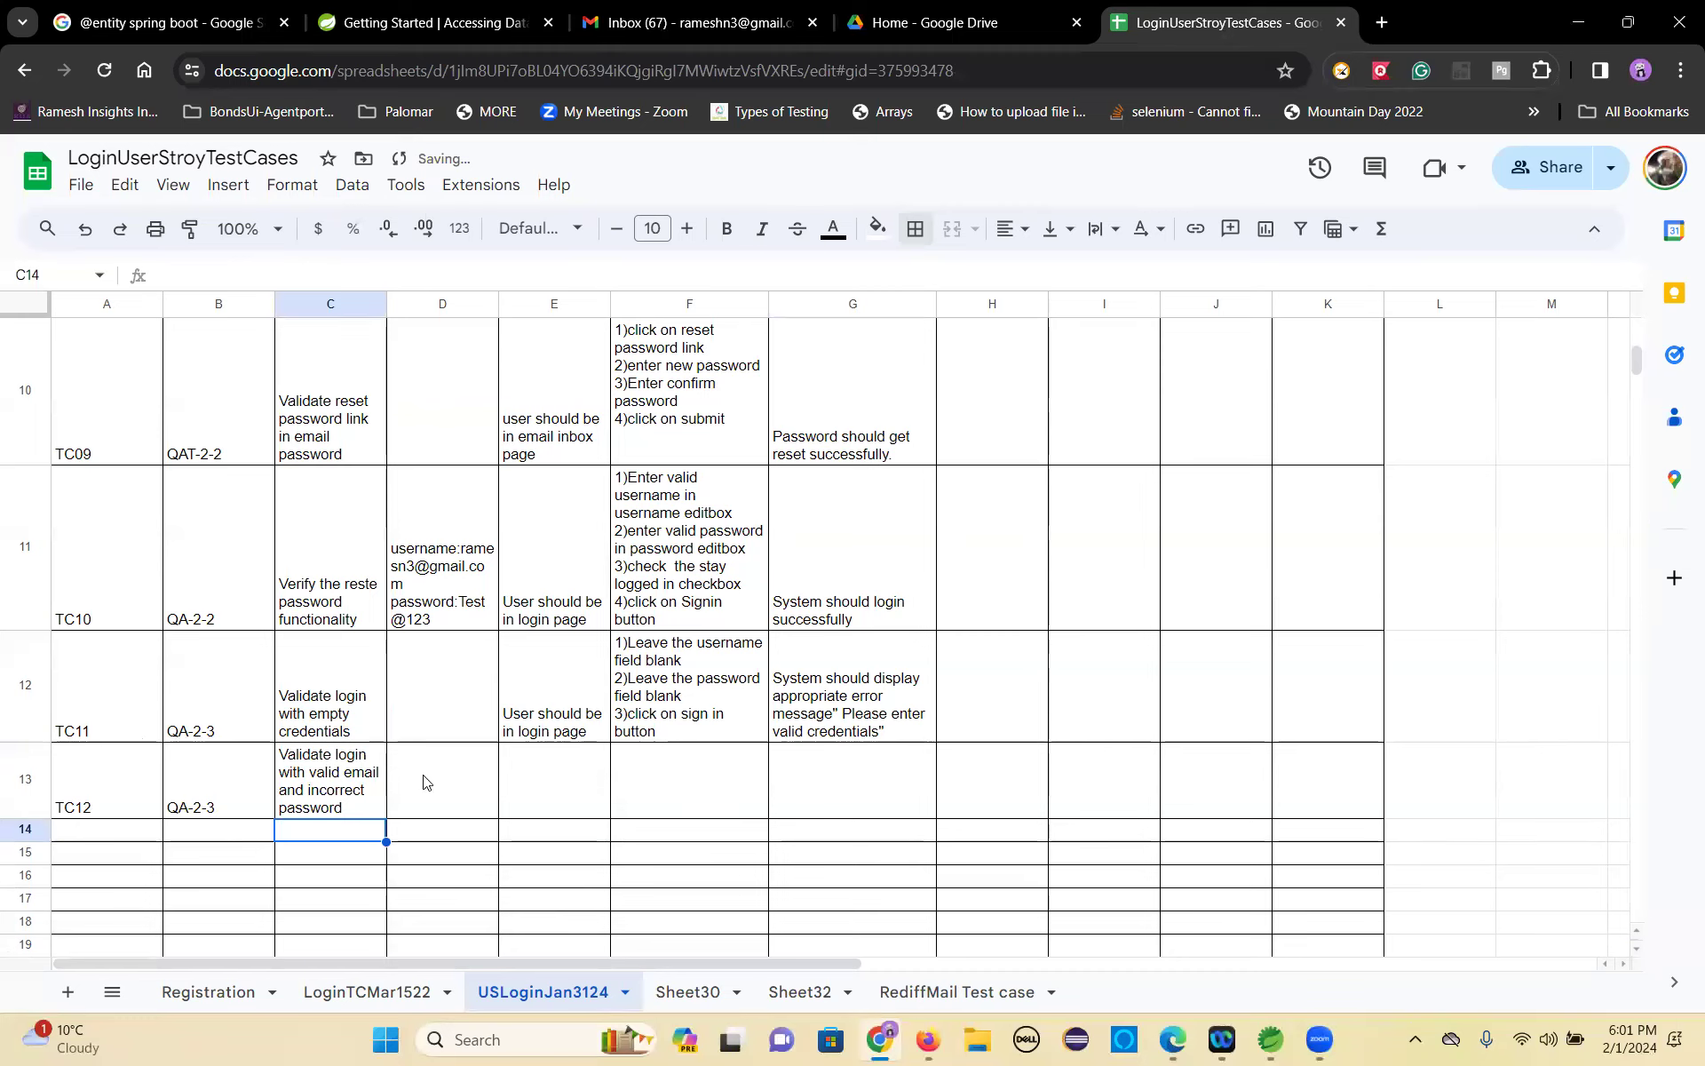
Enter TC12's test data: an email address, with the password on a second line
left_click(424, 781)
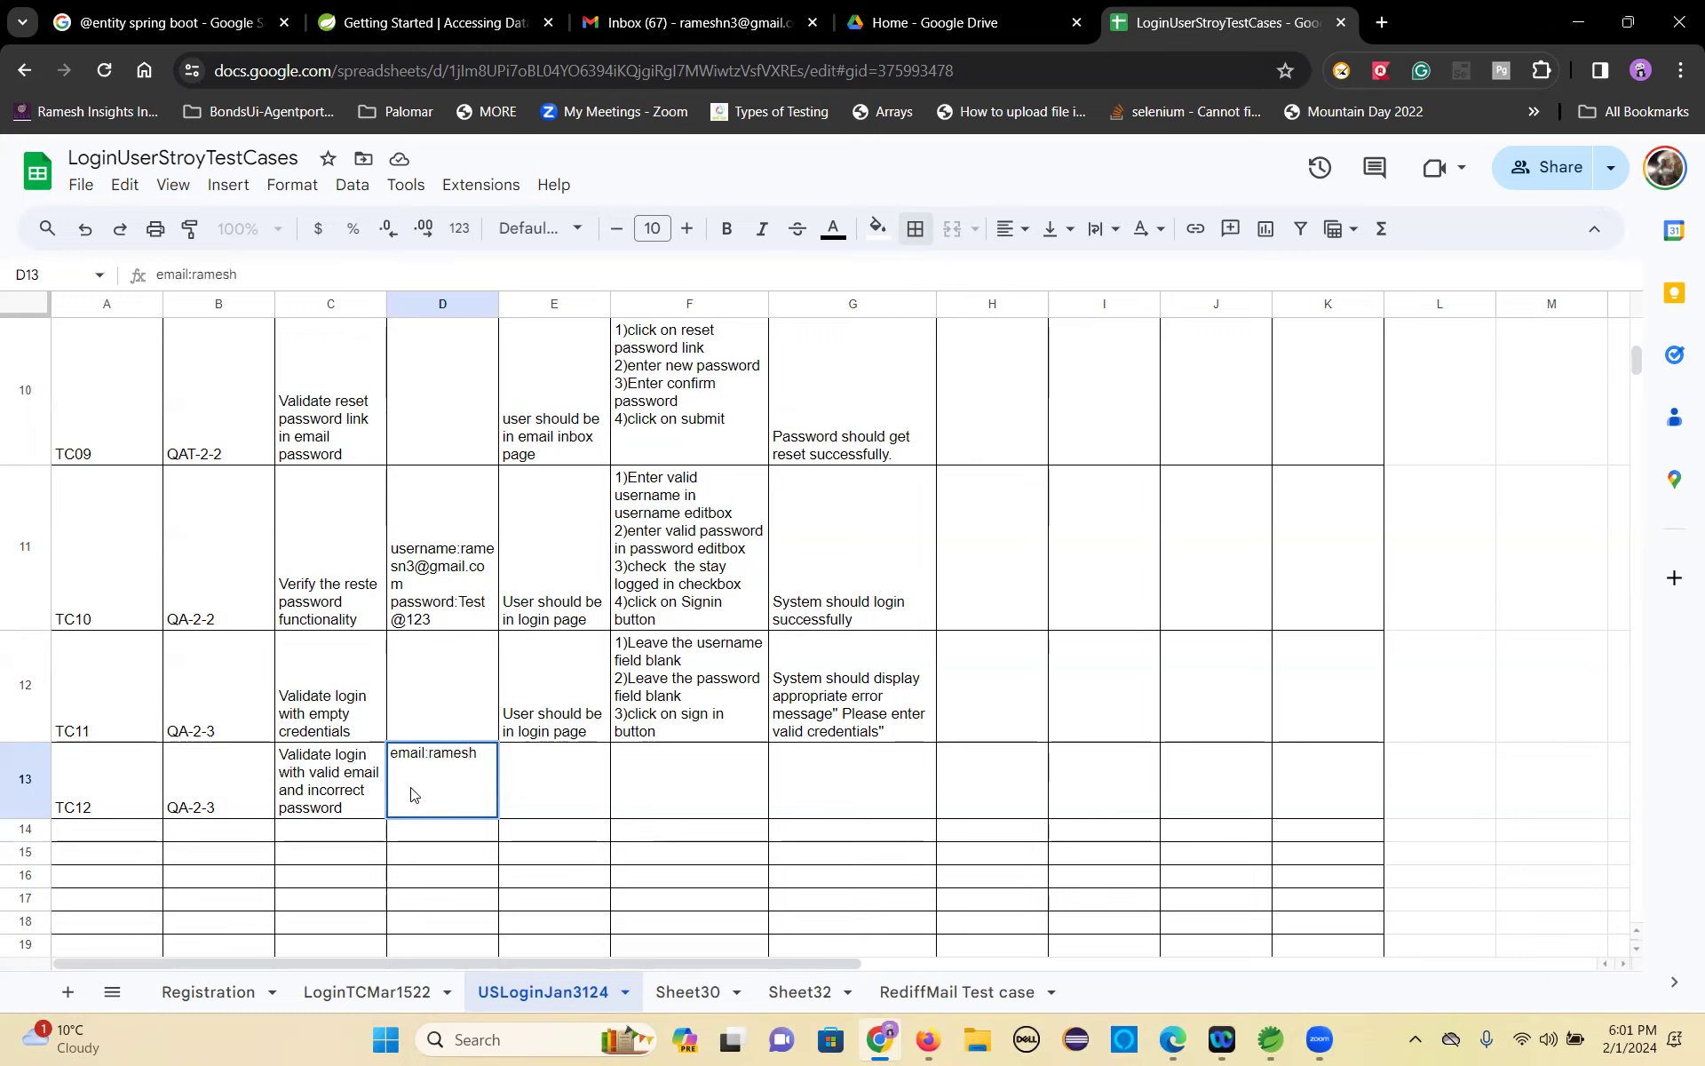
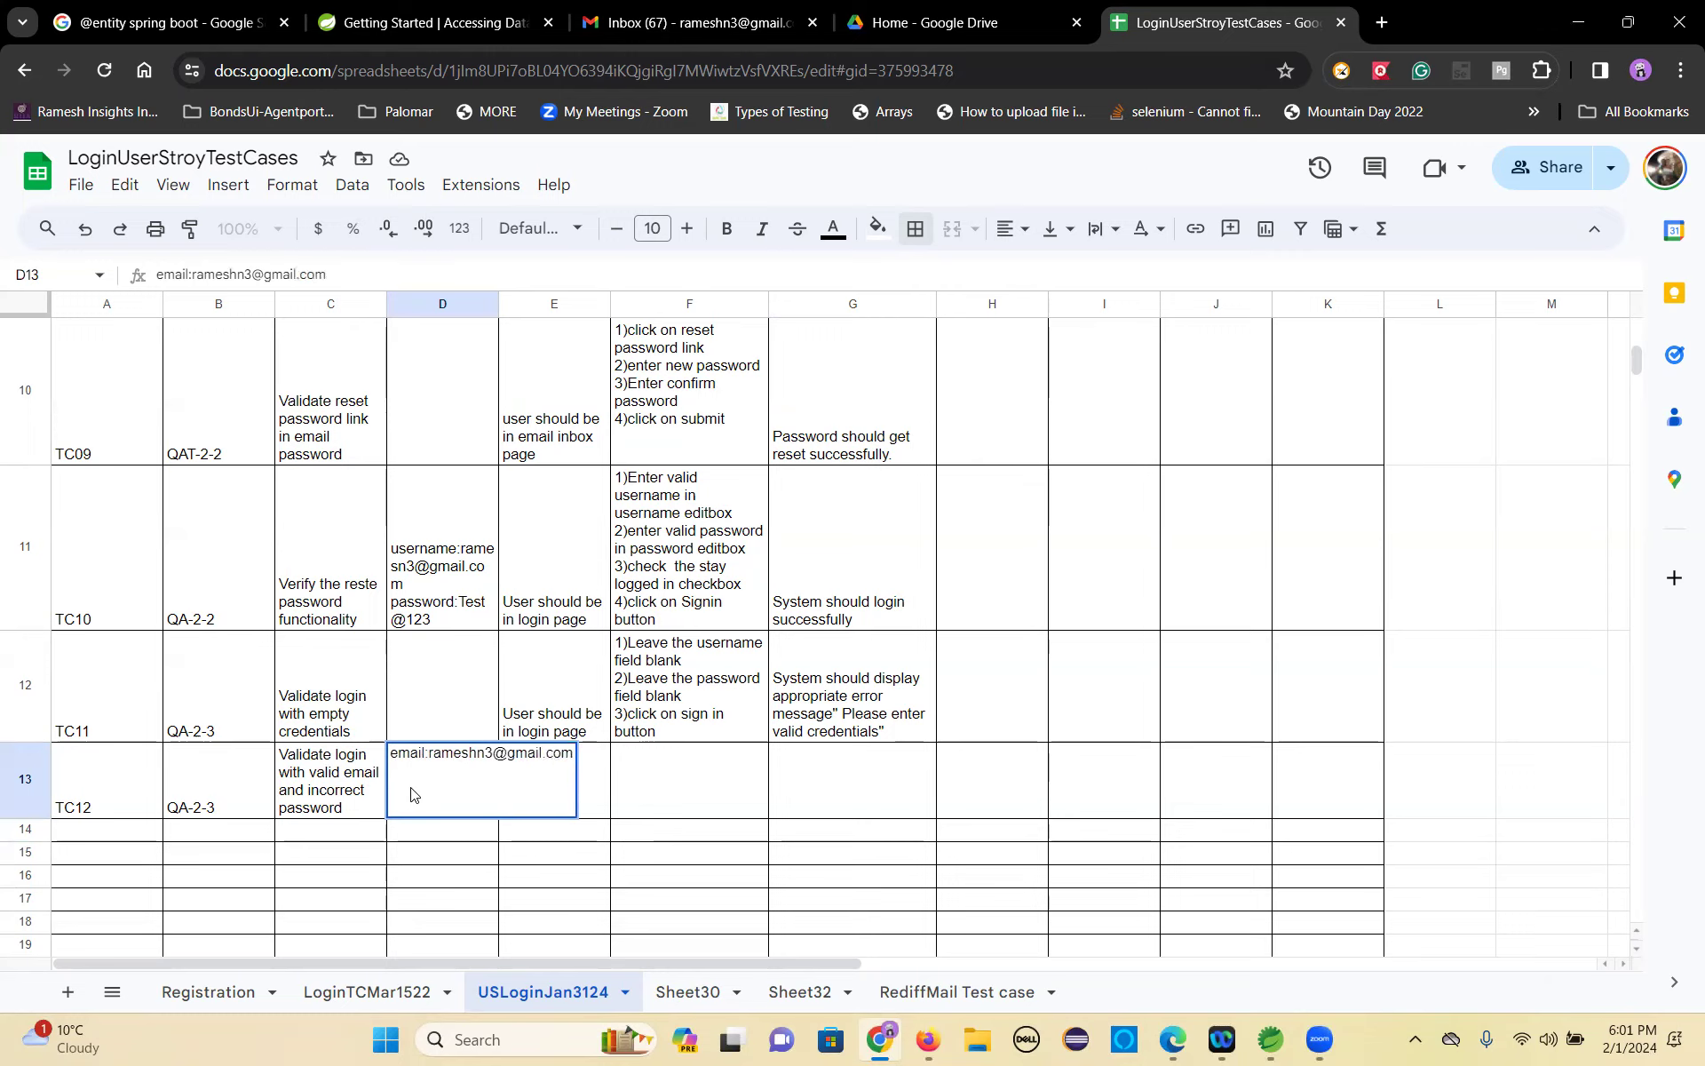
key("alt+Return")
key("Tab")
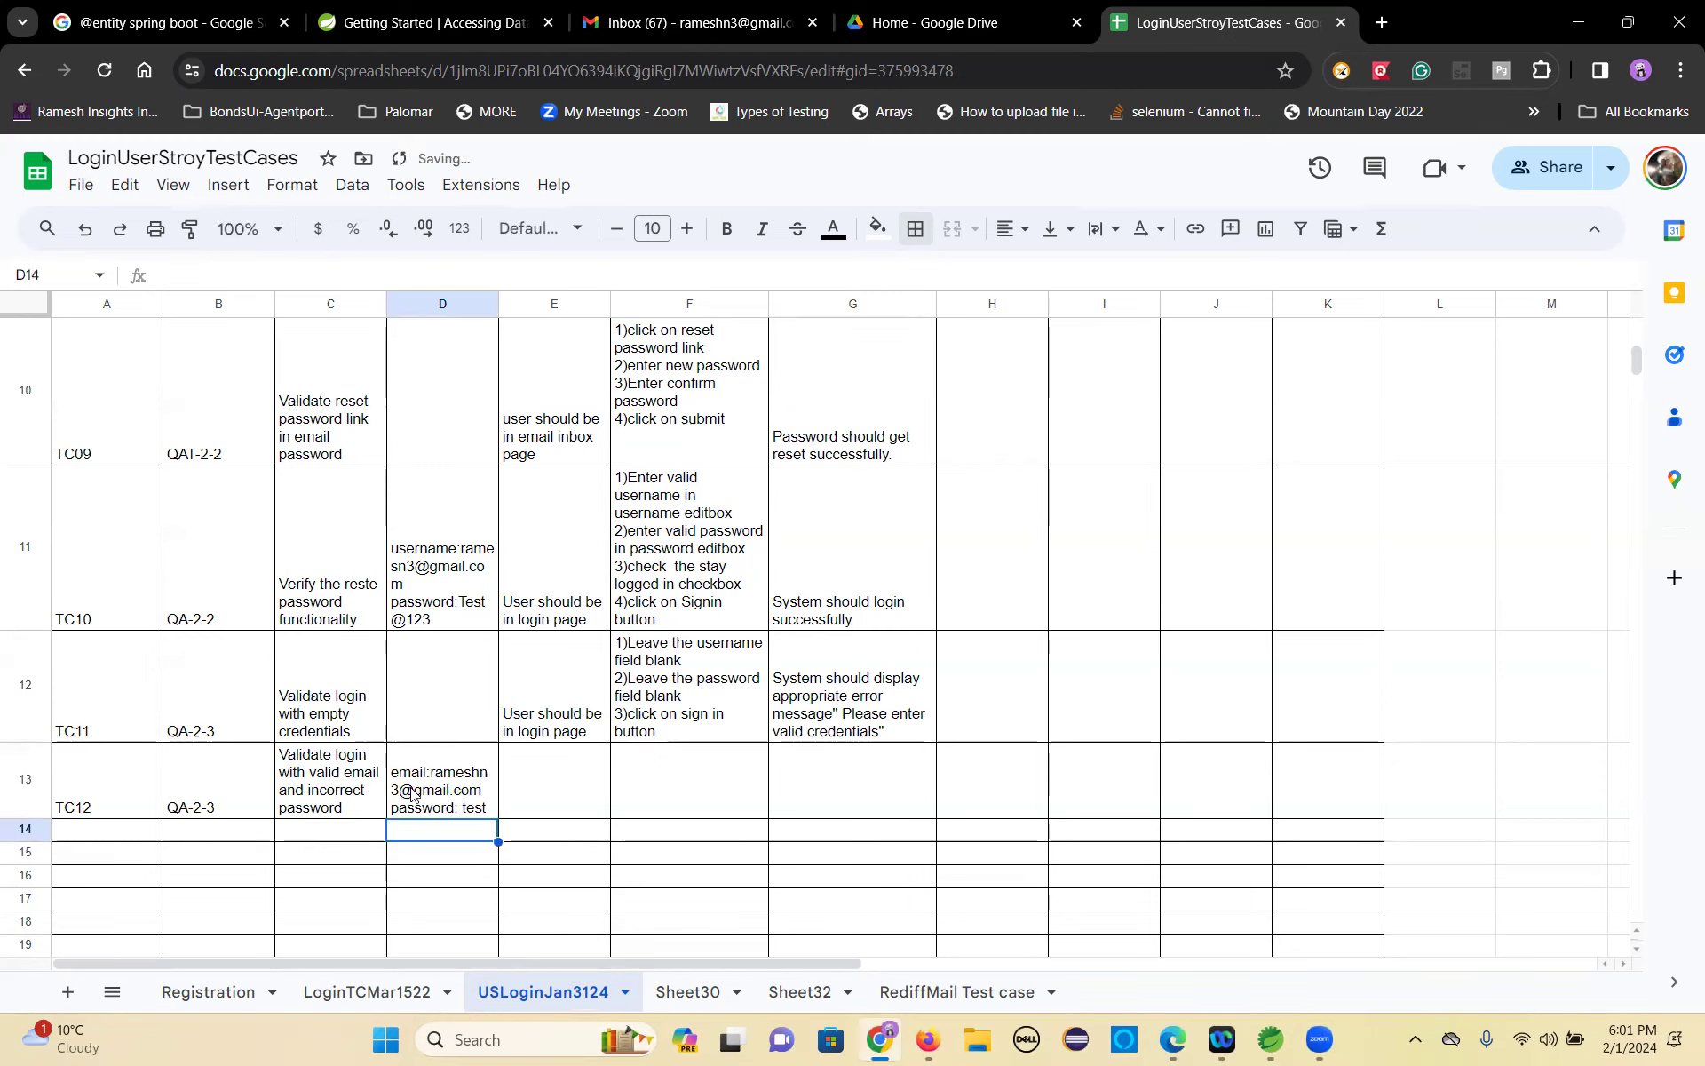
Set TC12's precondition to 'User should be in login page'
type("User shou")
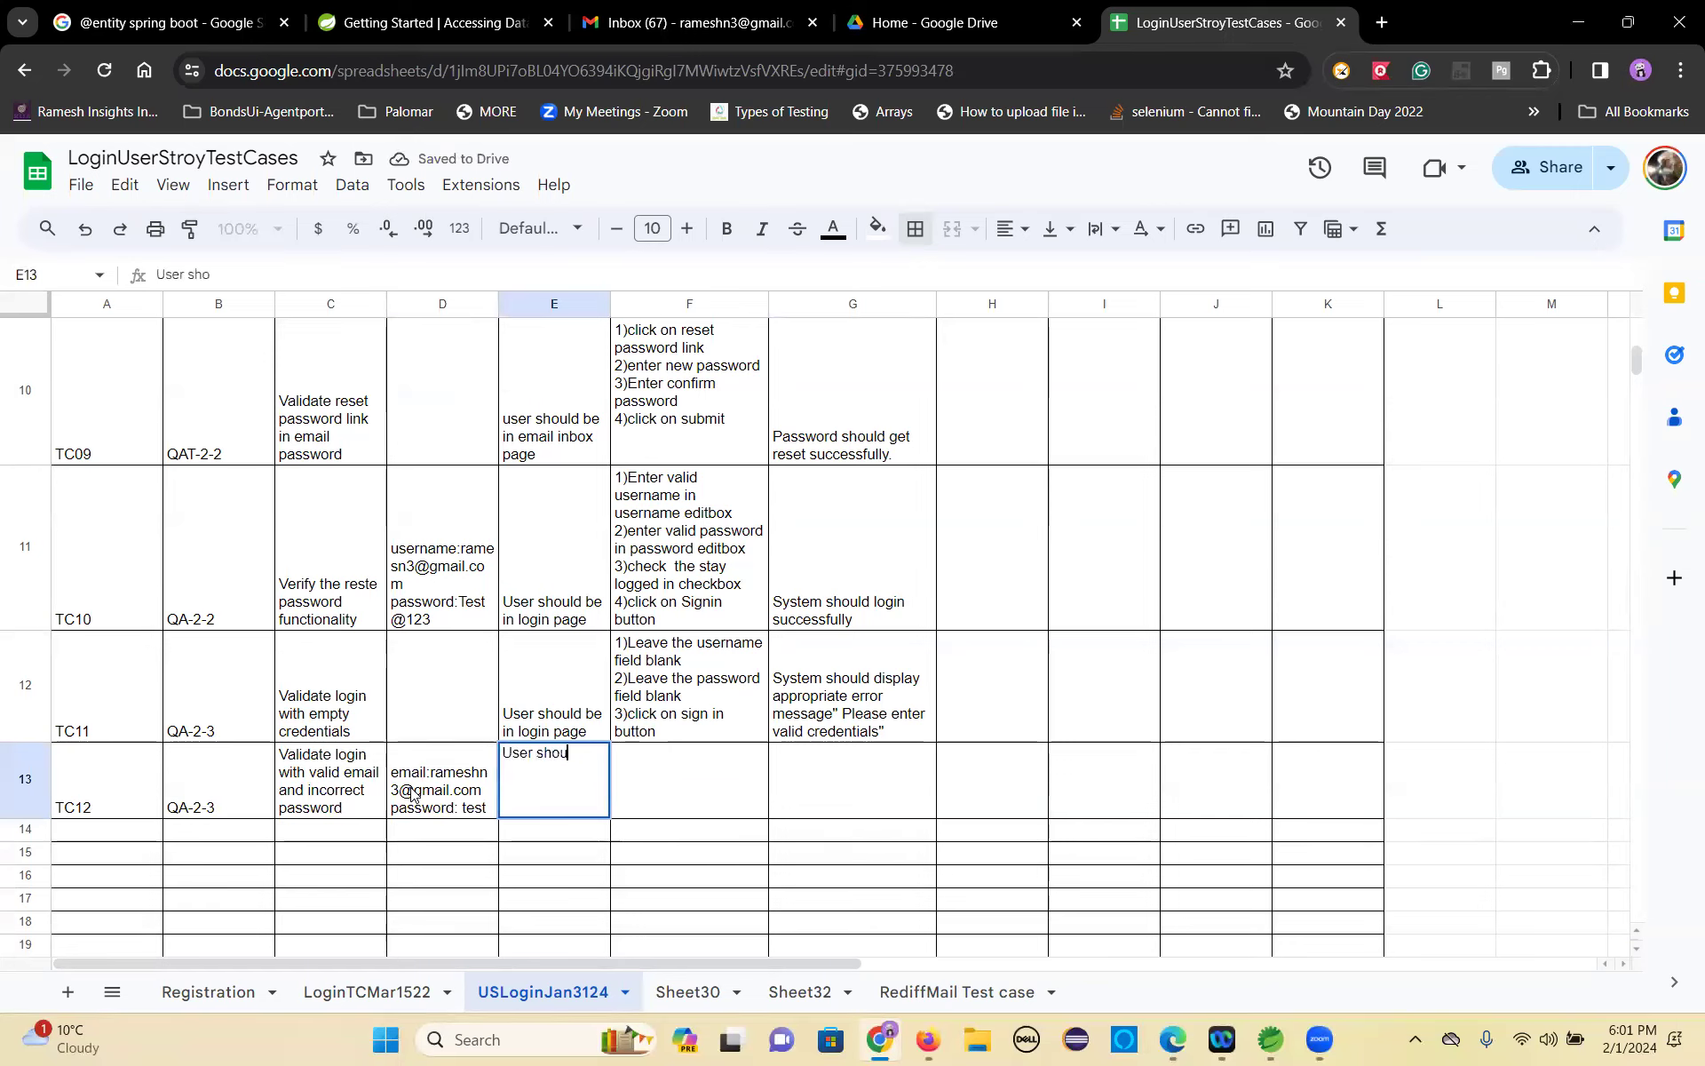
type("ld be ")
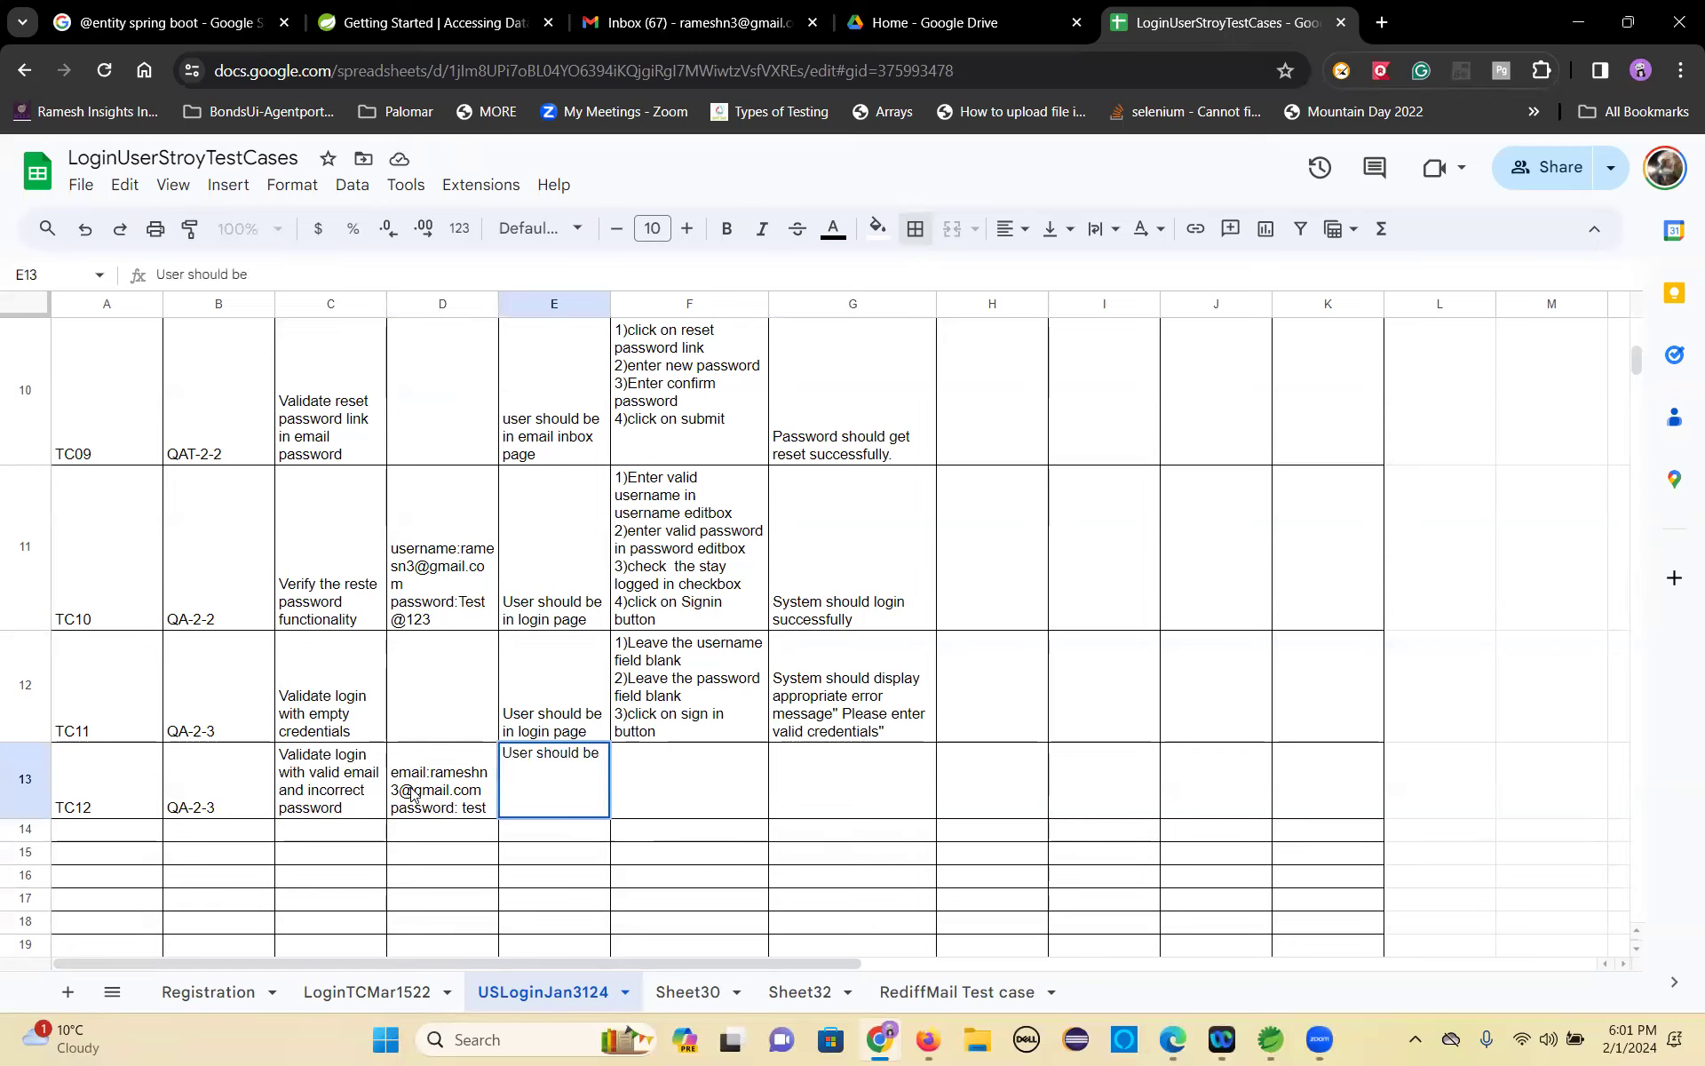
type("in login page")
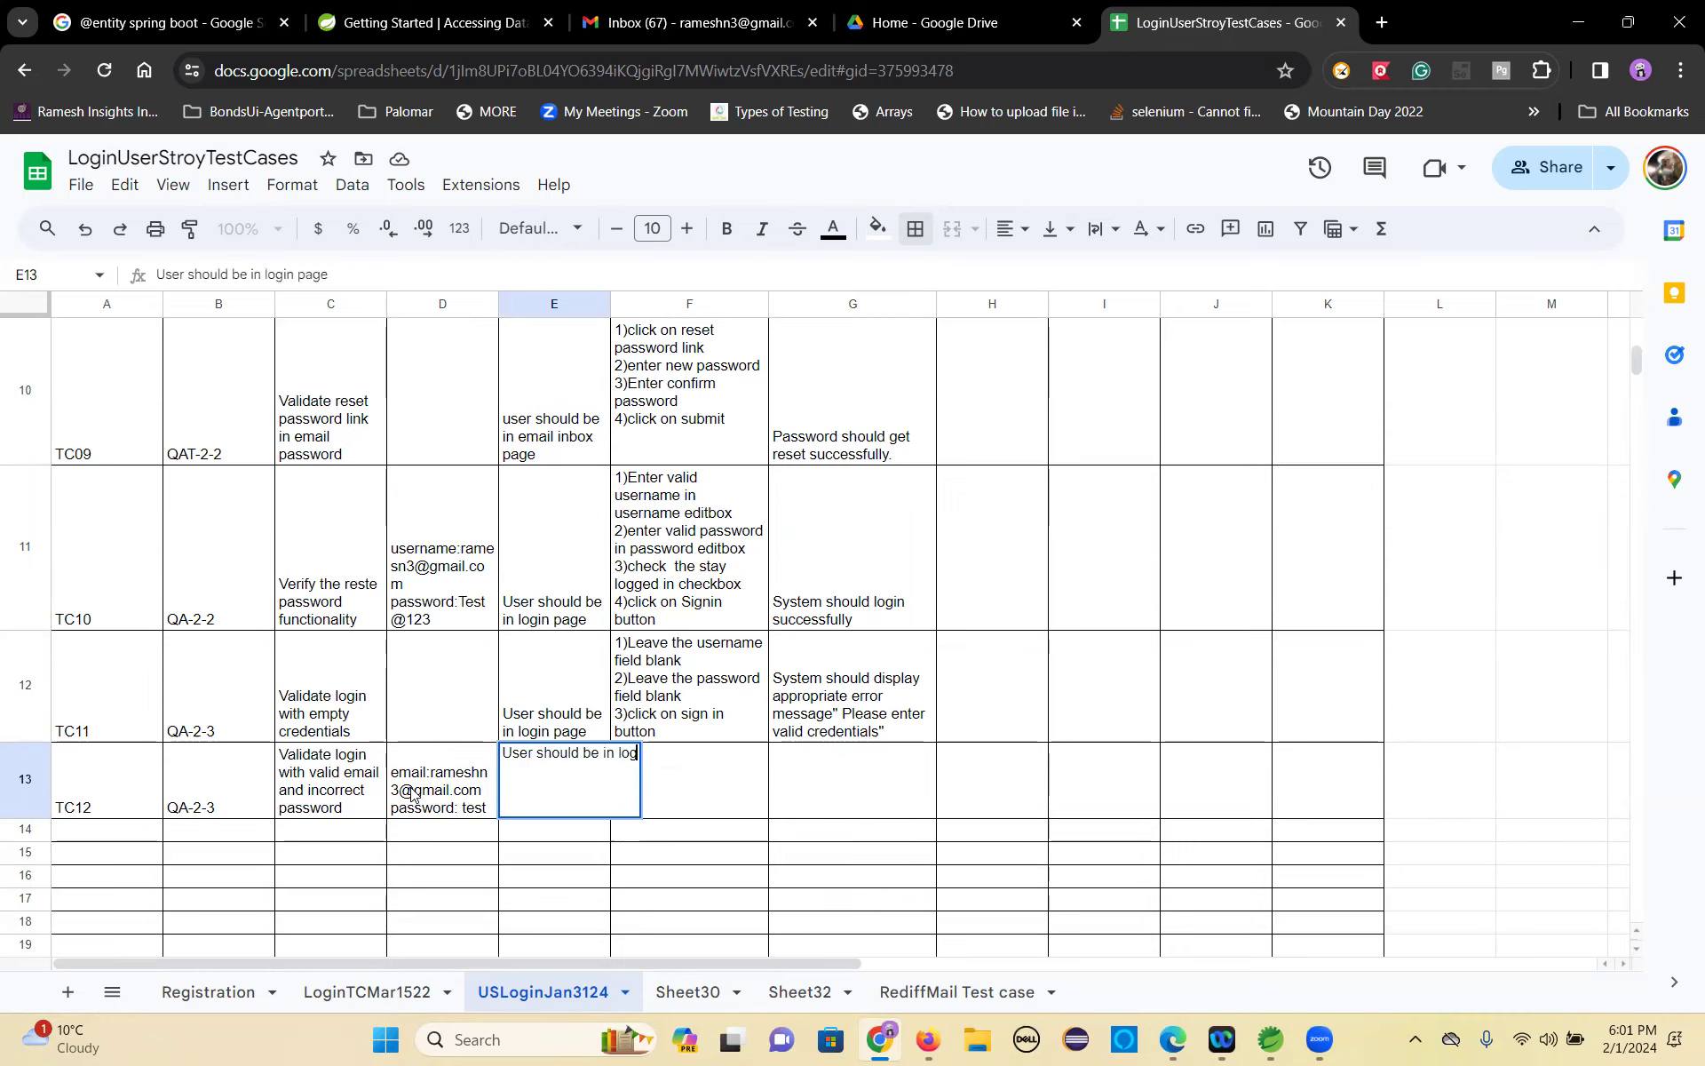
key("Return")
key("Up")
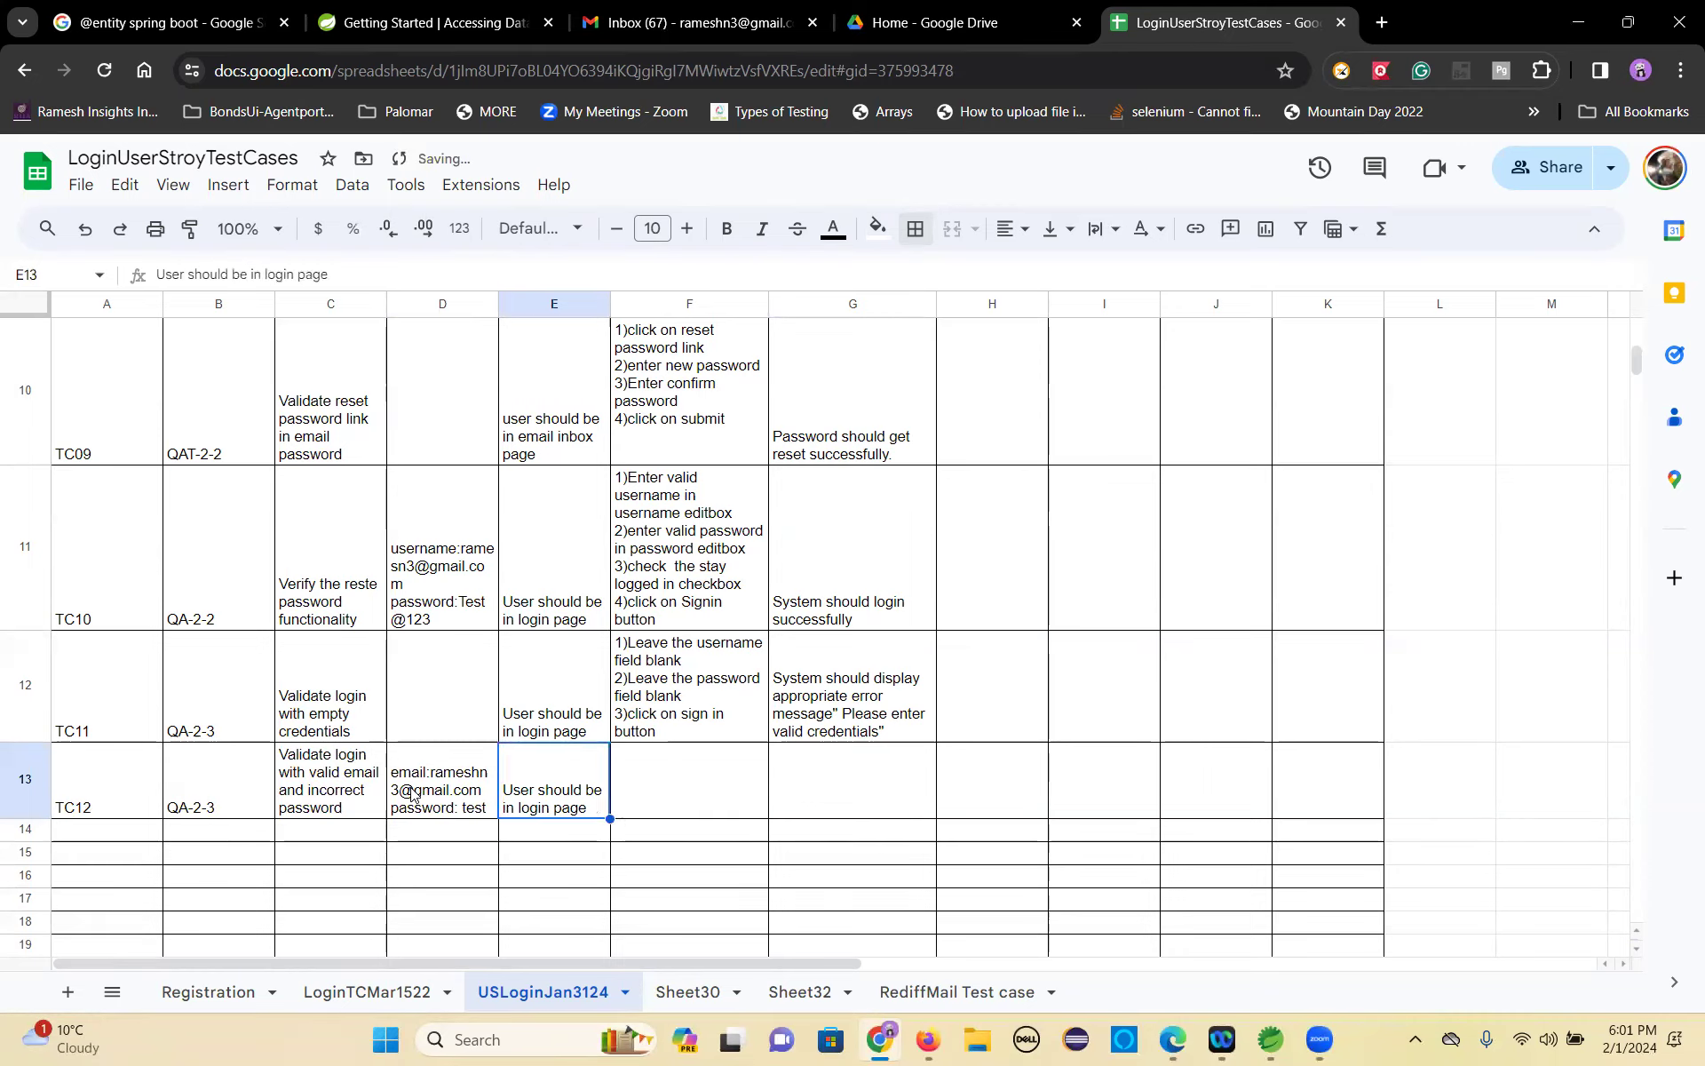
key("Tab")
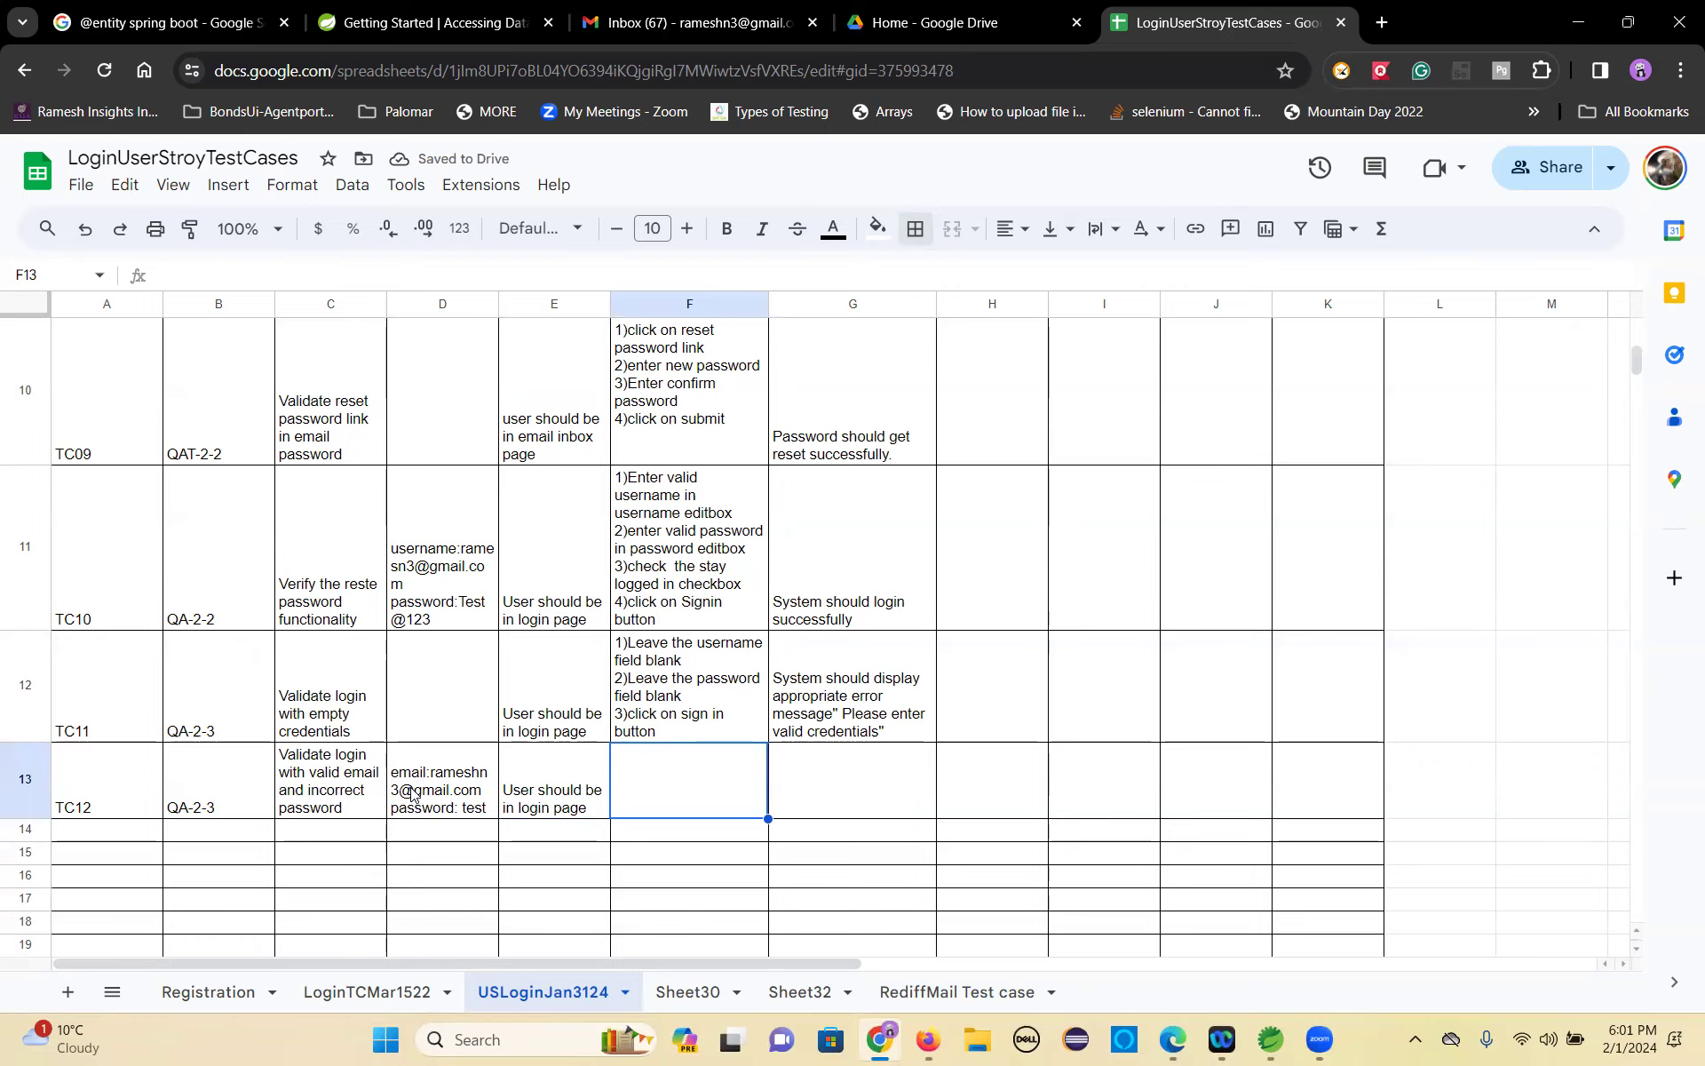
Write TC12's steps: enter valid username, enter invalid password, click on sign in button
type("1)Ent")
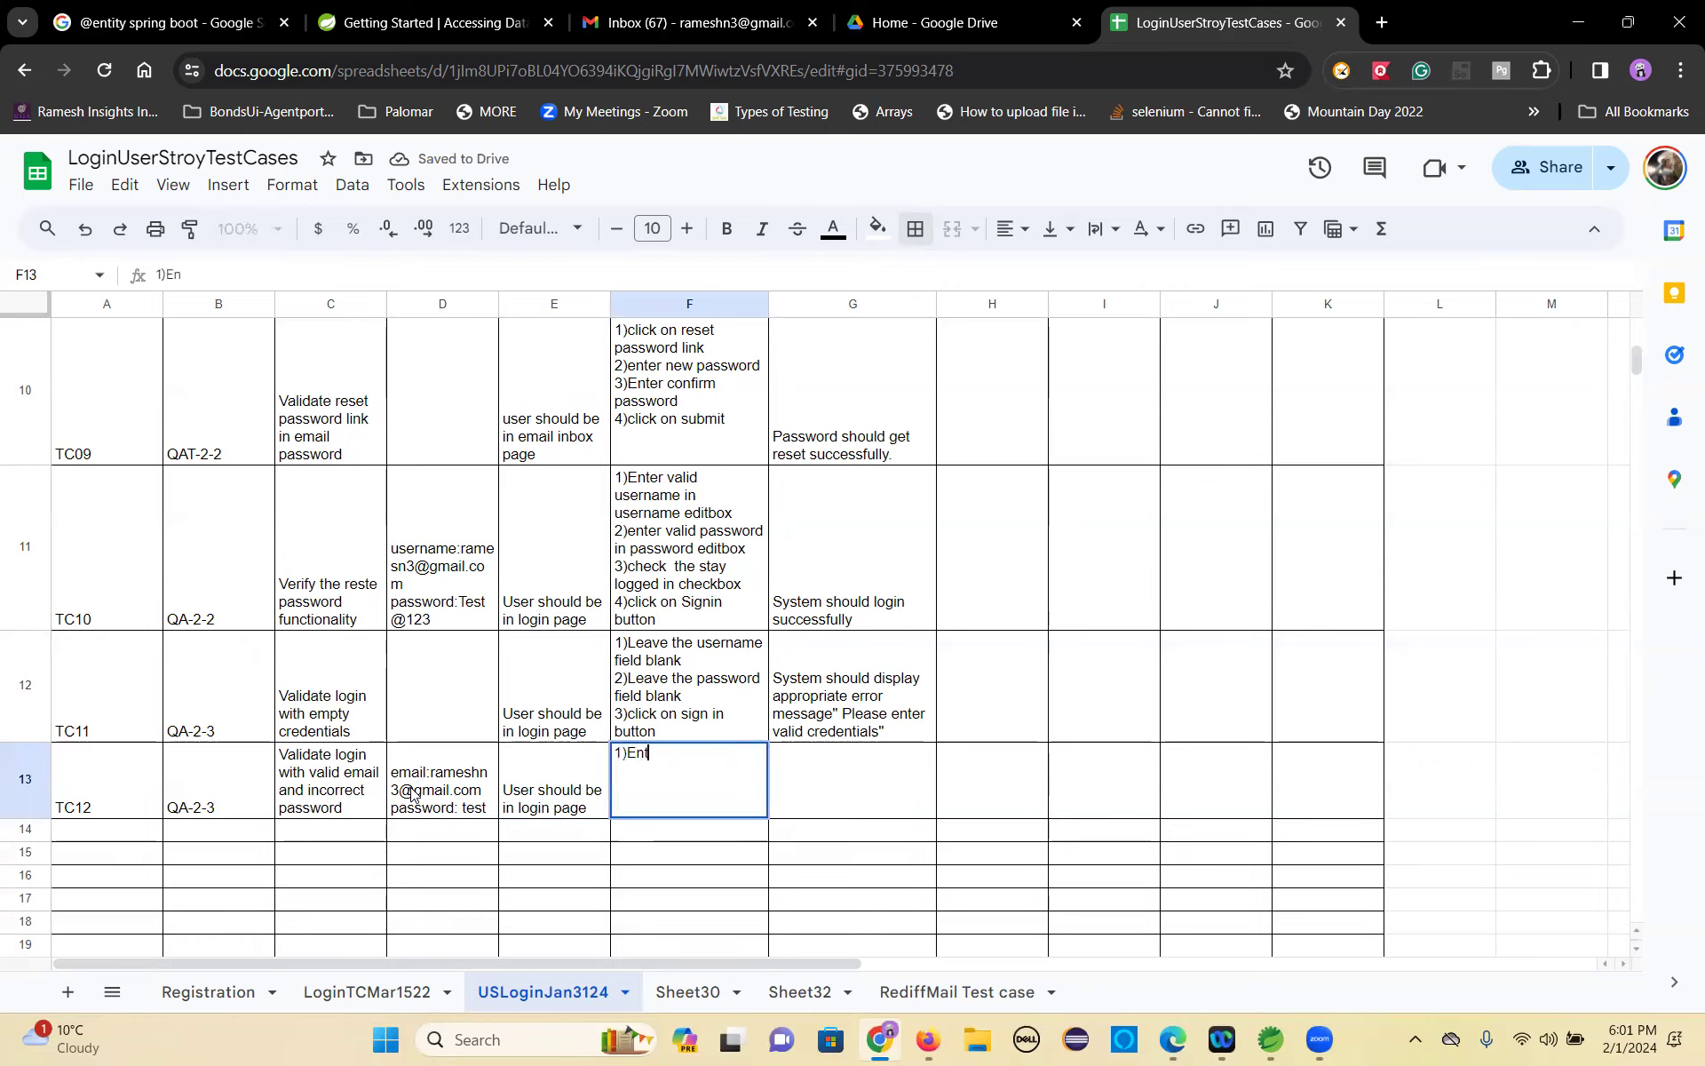
type("er valid e")
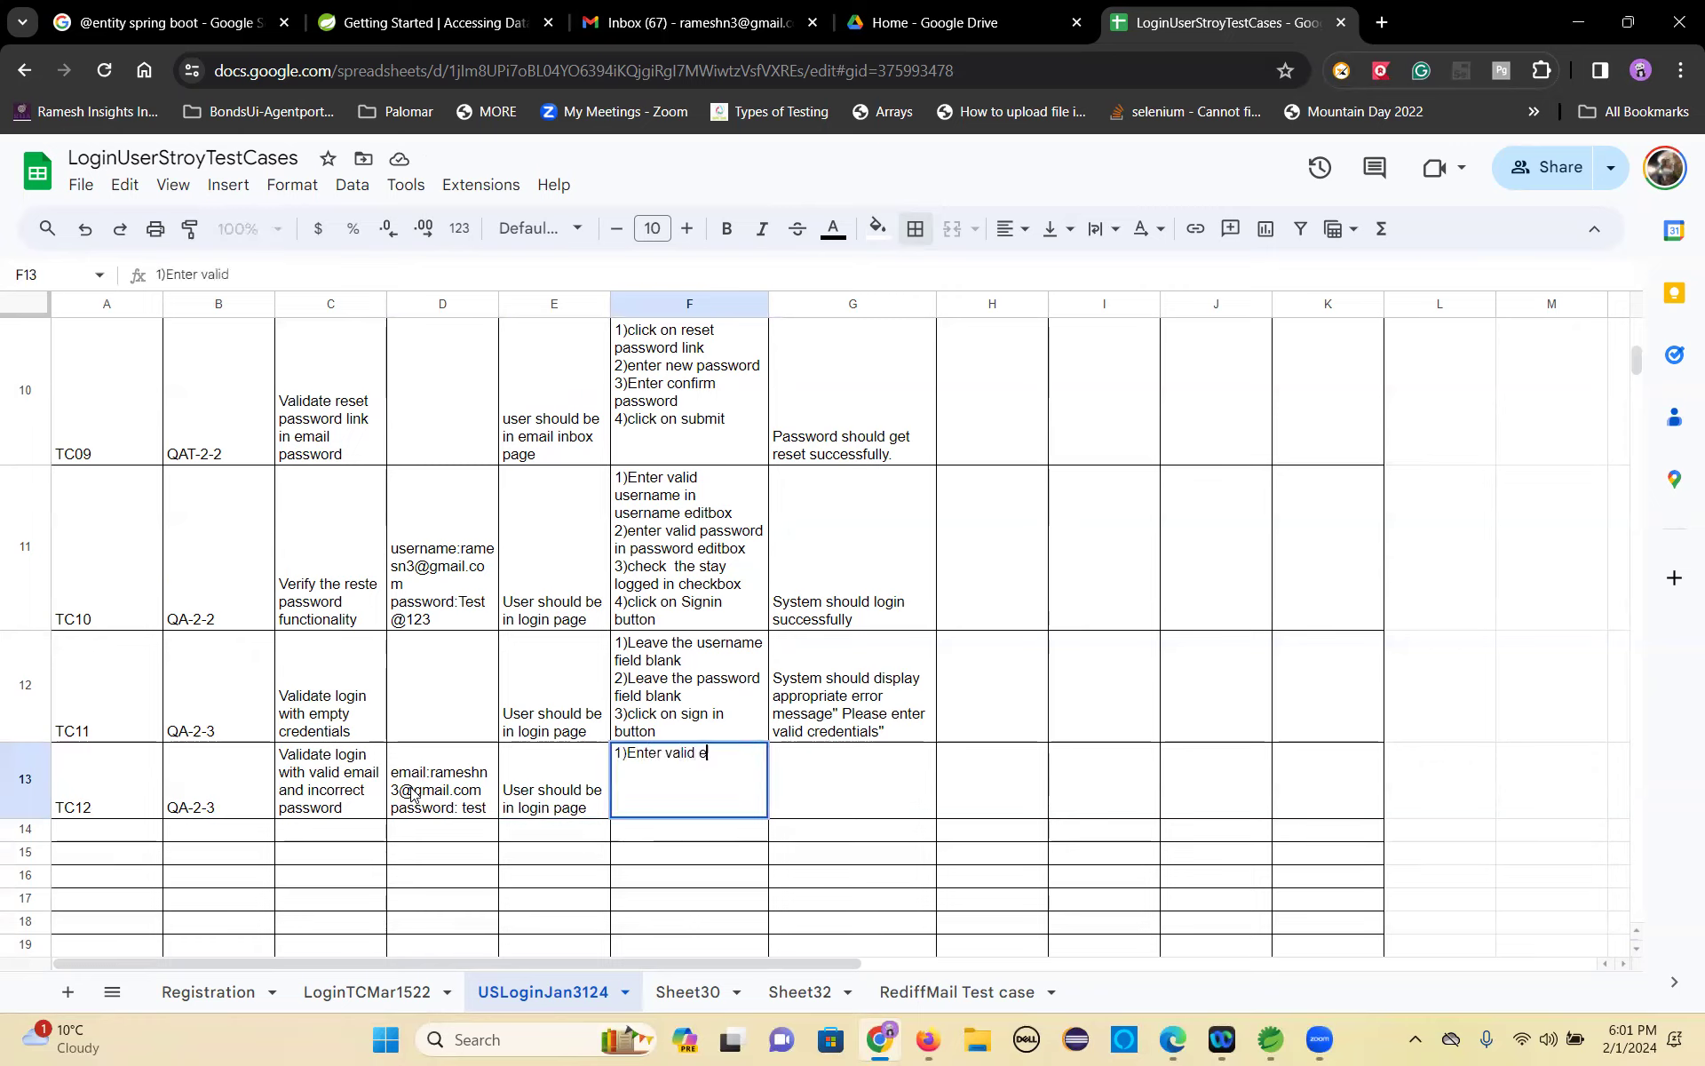
type("username in username")
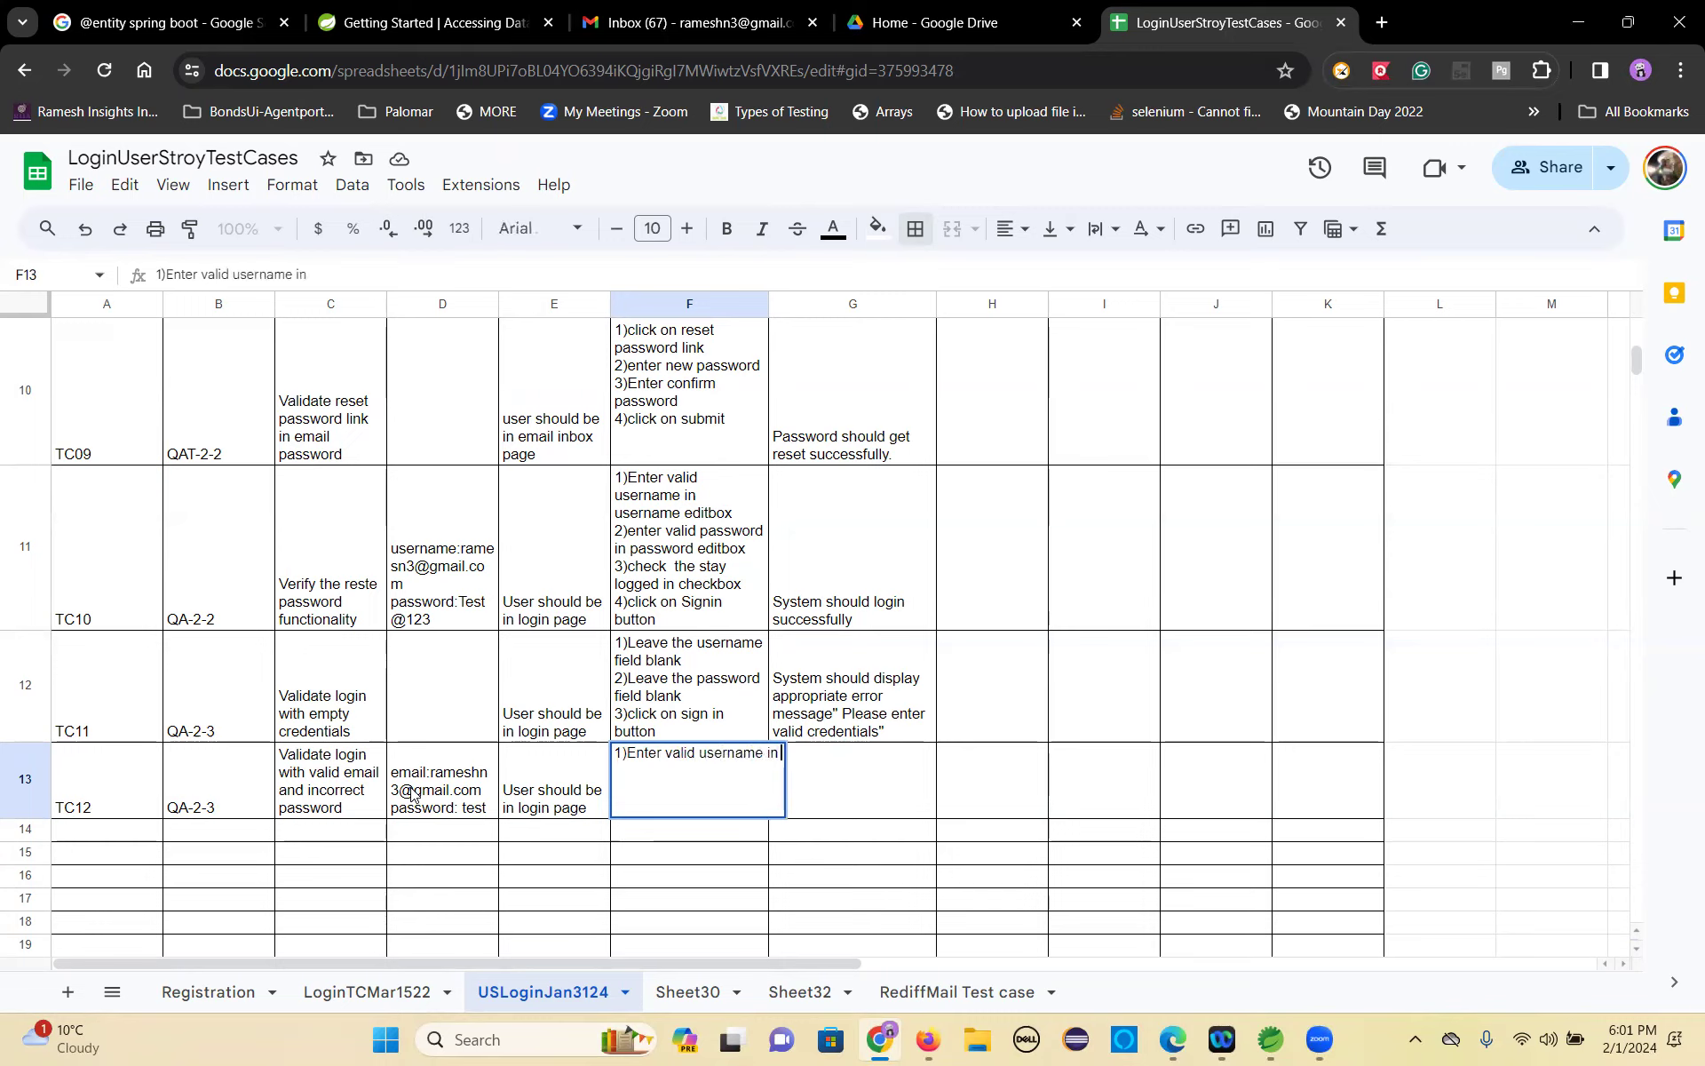
type(" editbox")
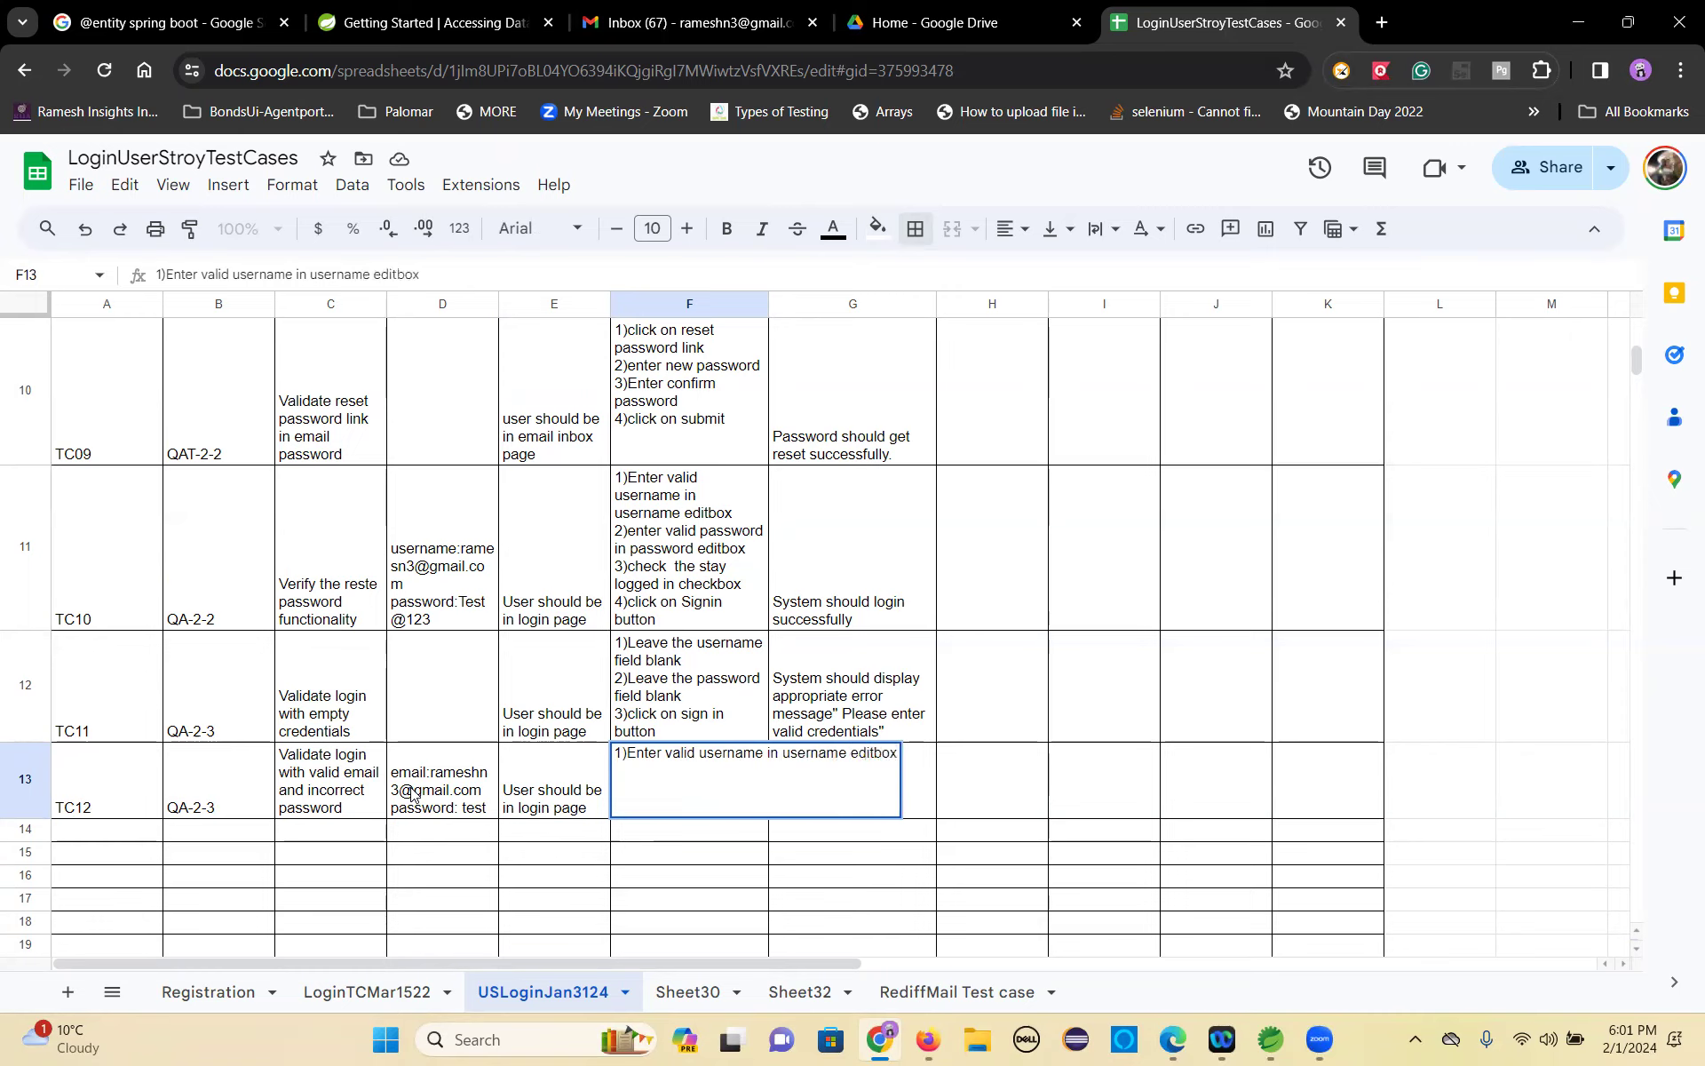
type("2)enter invalid password in password editbox")
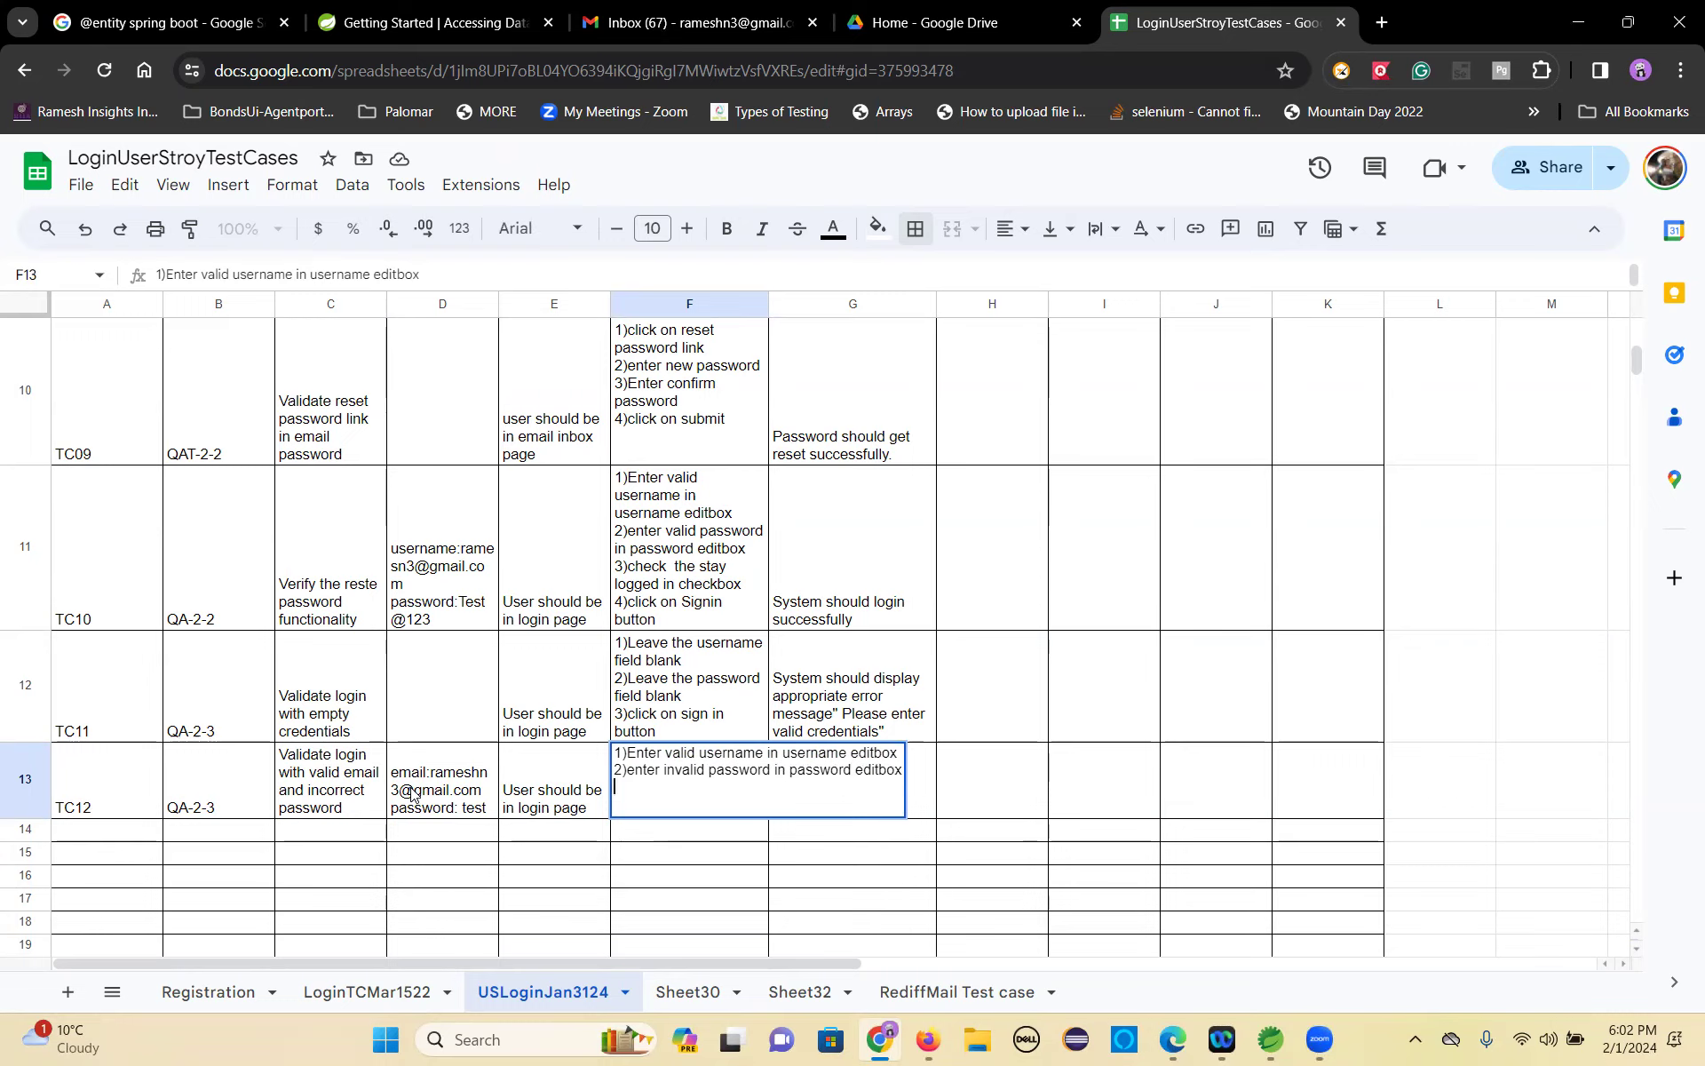
type("3)click on sign in")
key("BackSpace")
key("BackSpace")
key("BackSpace")
key("BackSpace")
type("in button")
left_click(411, 794)
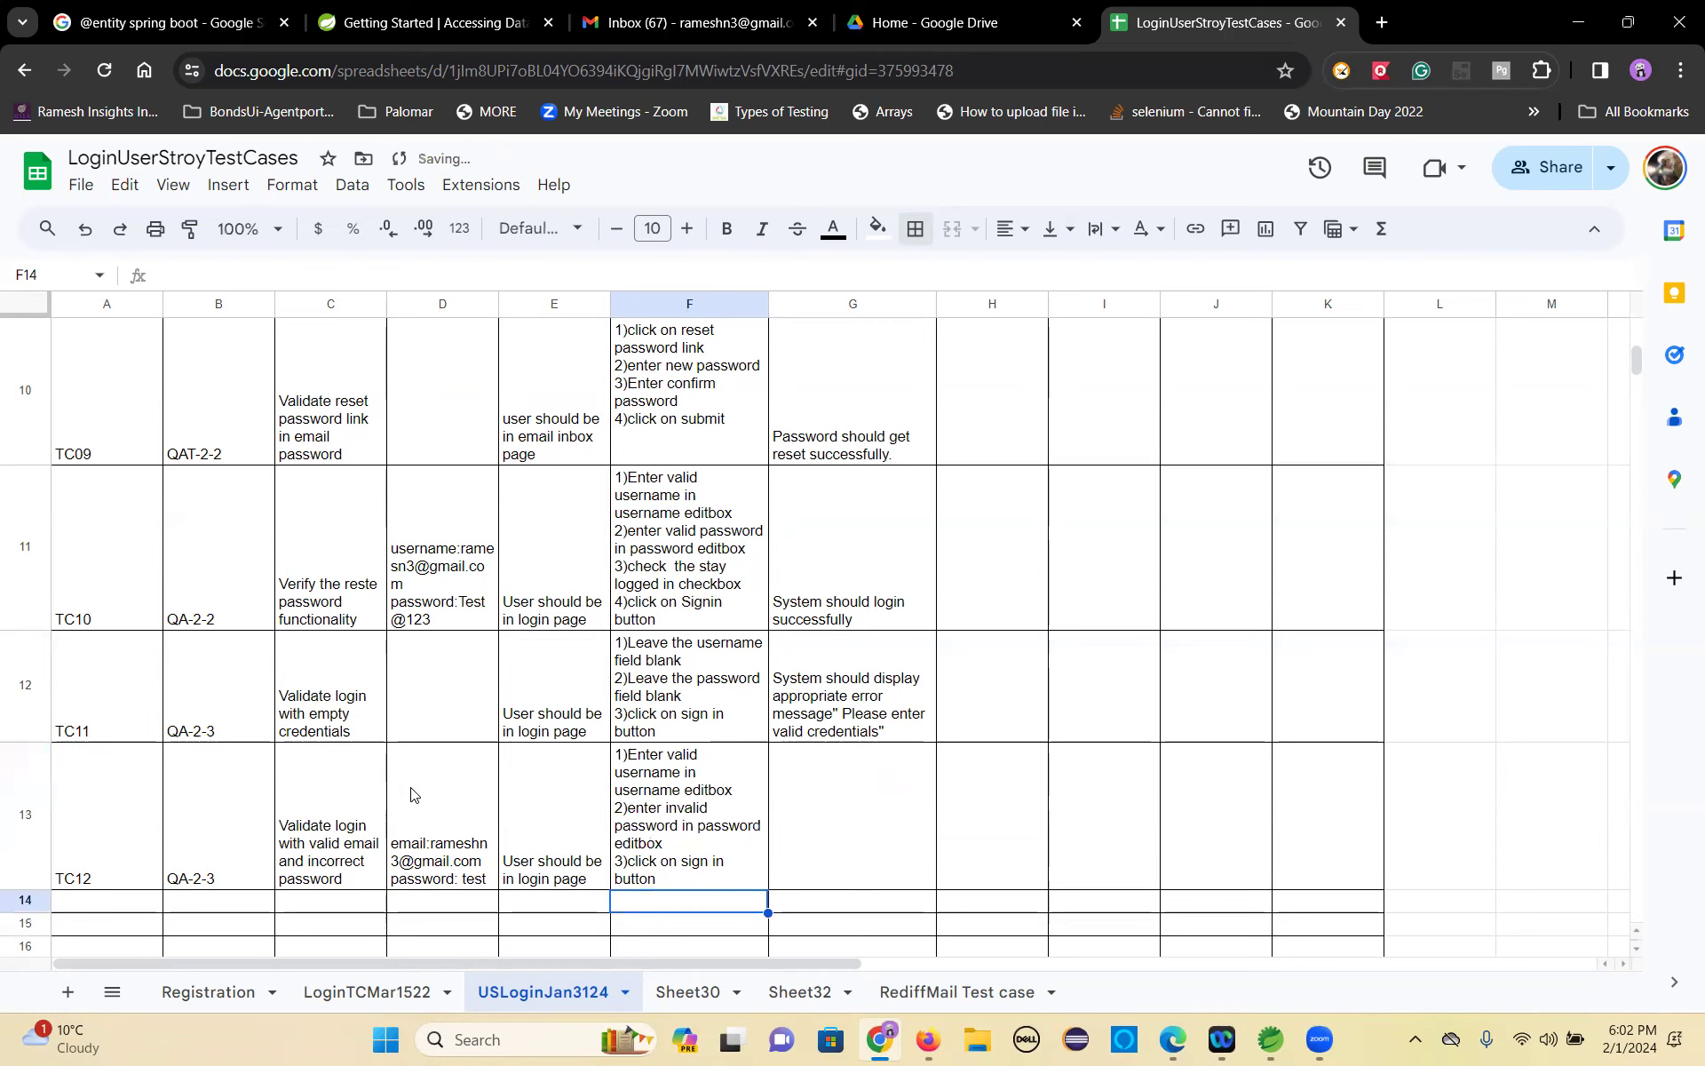
Copy TC11's 'Please enter valid credentials' expected result into TC12's cell G13
left_click(879, 721)
double_click(879, 721)
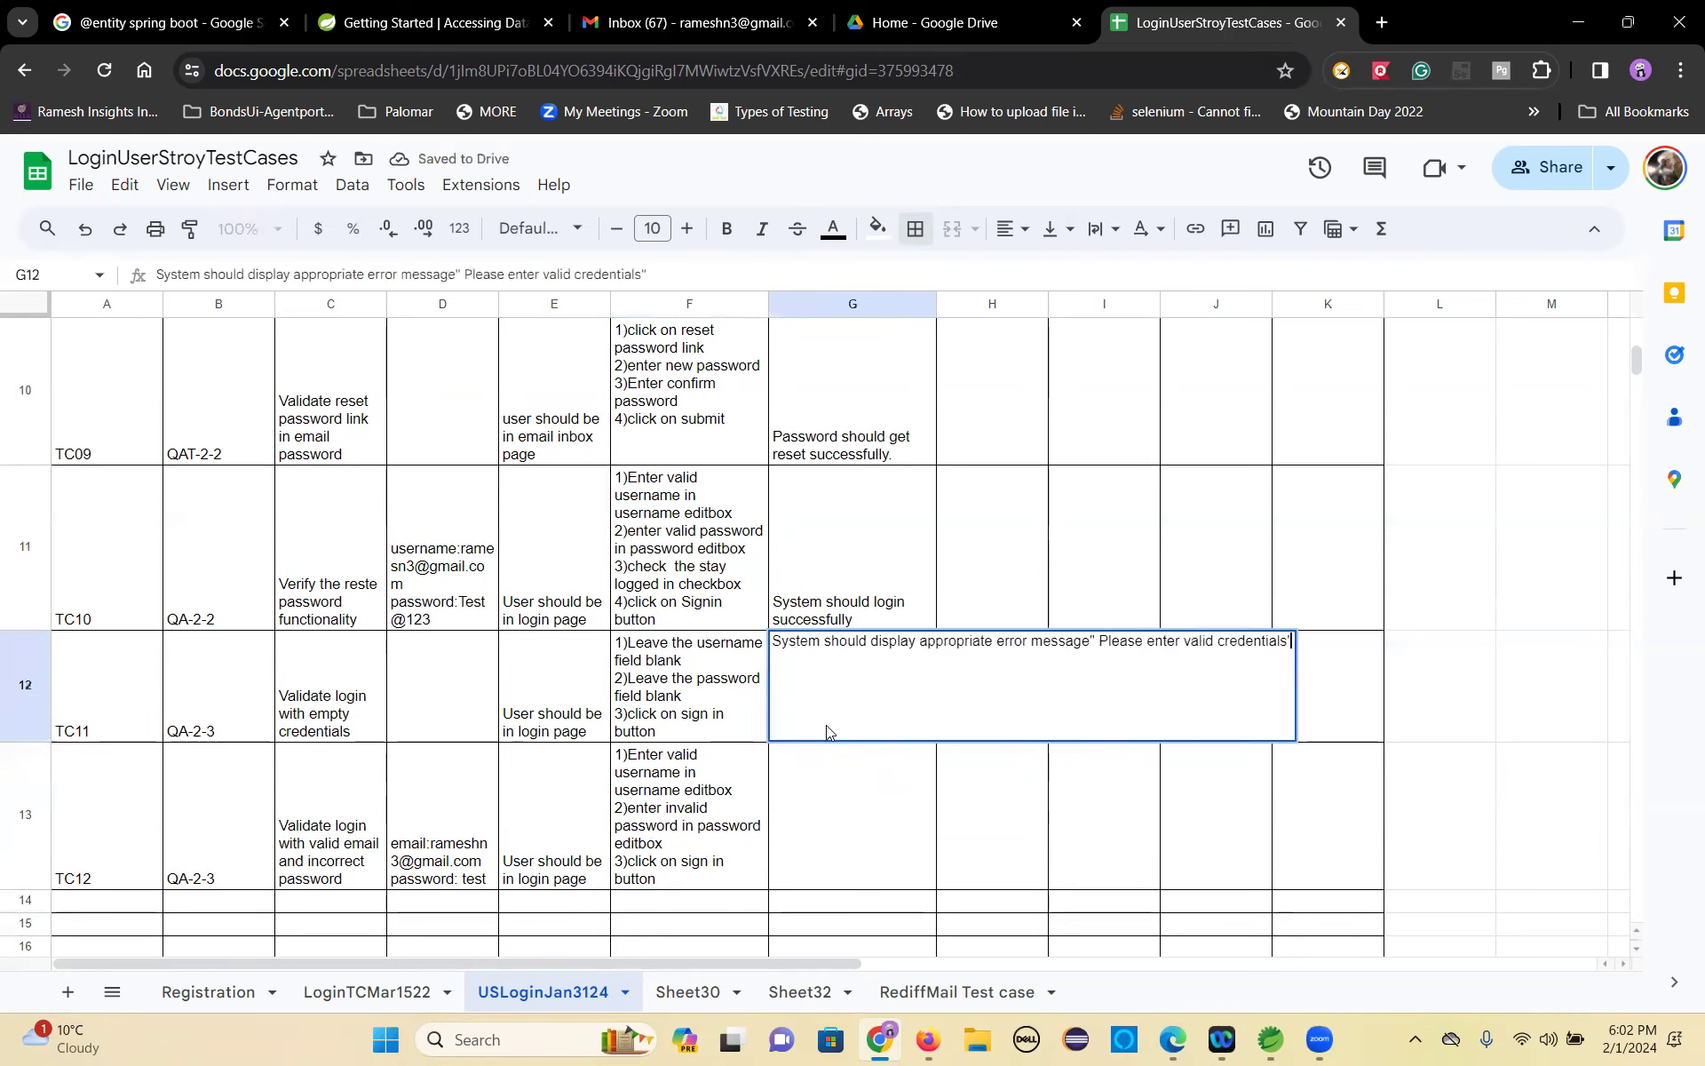
left_click_drag(776, 638, 1294, 656)
key("ctrl+c")
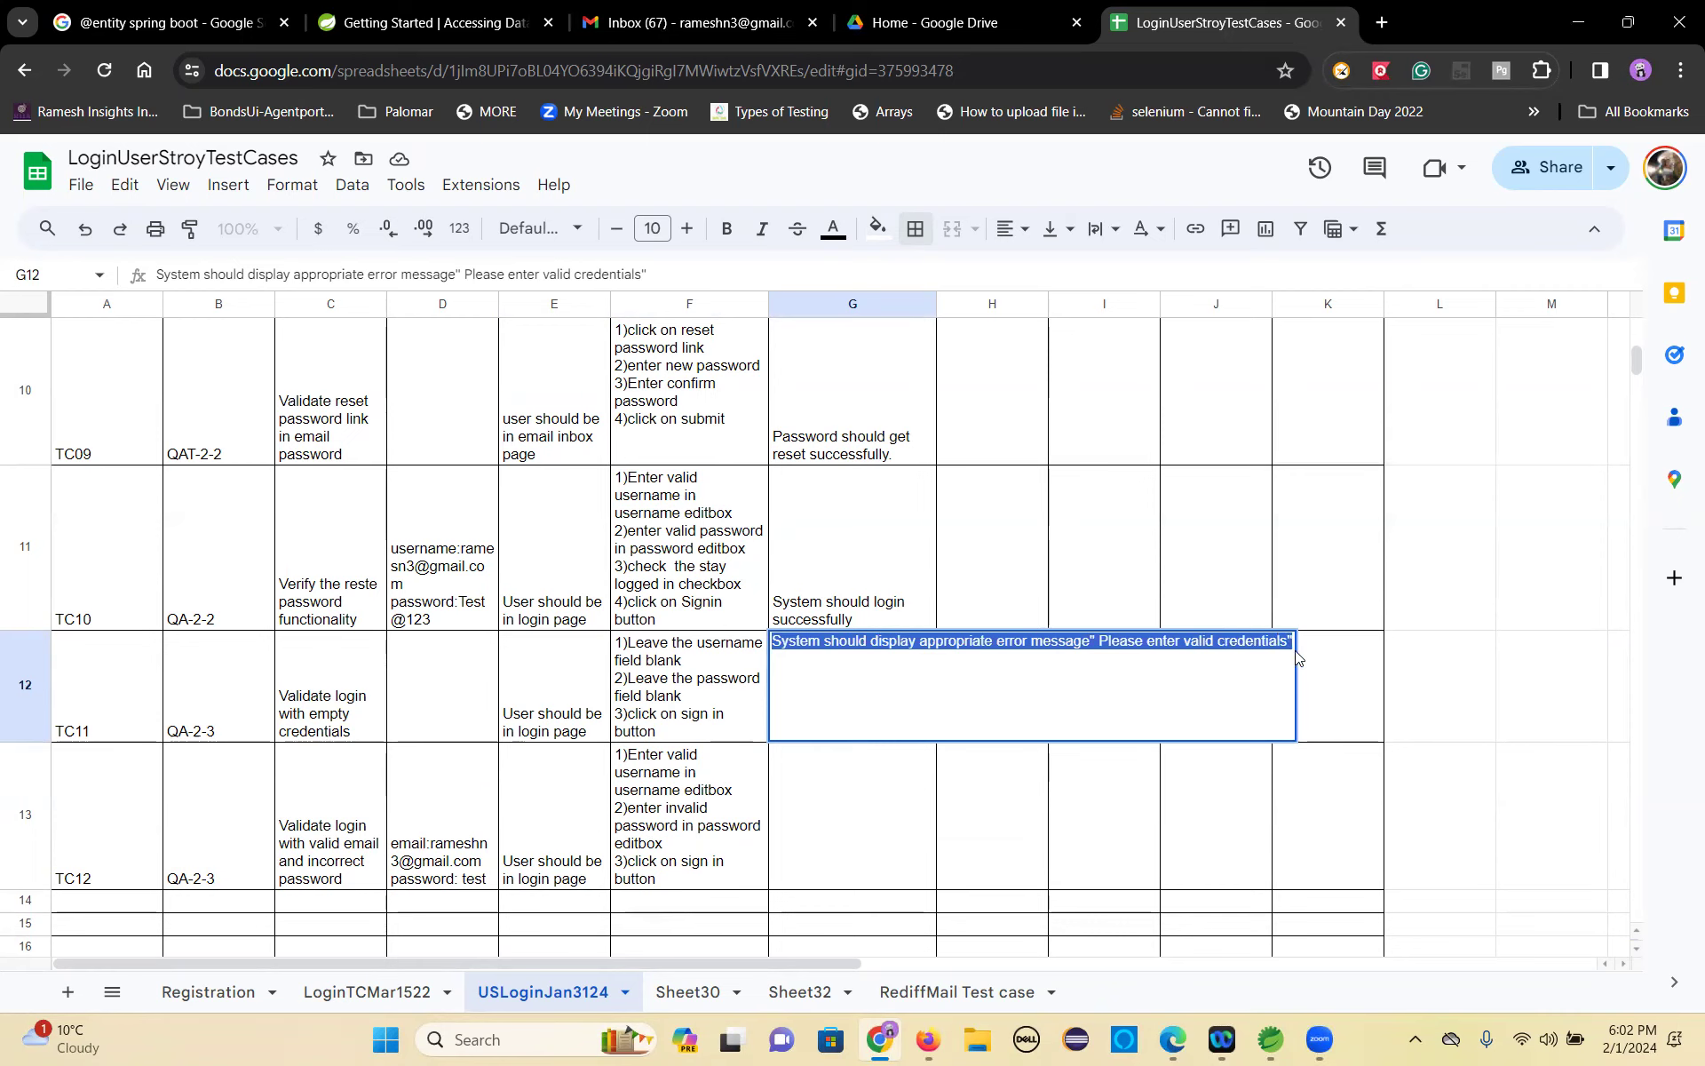
left_click(817, 782)
double_click(817, 781)
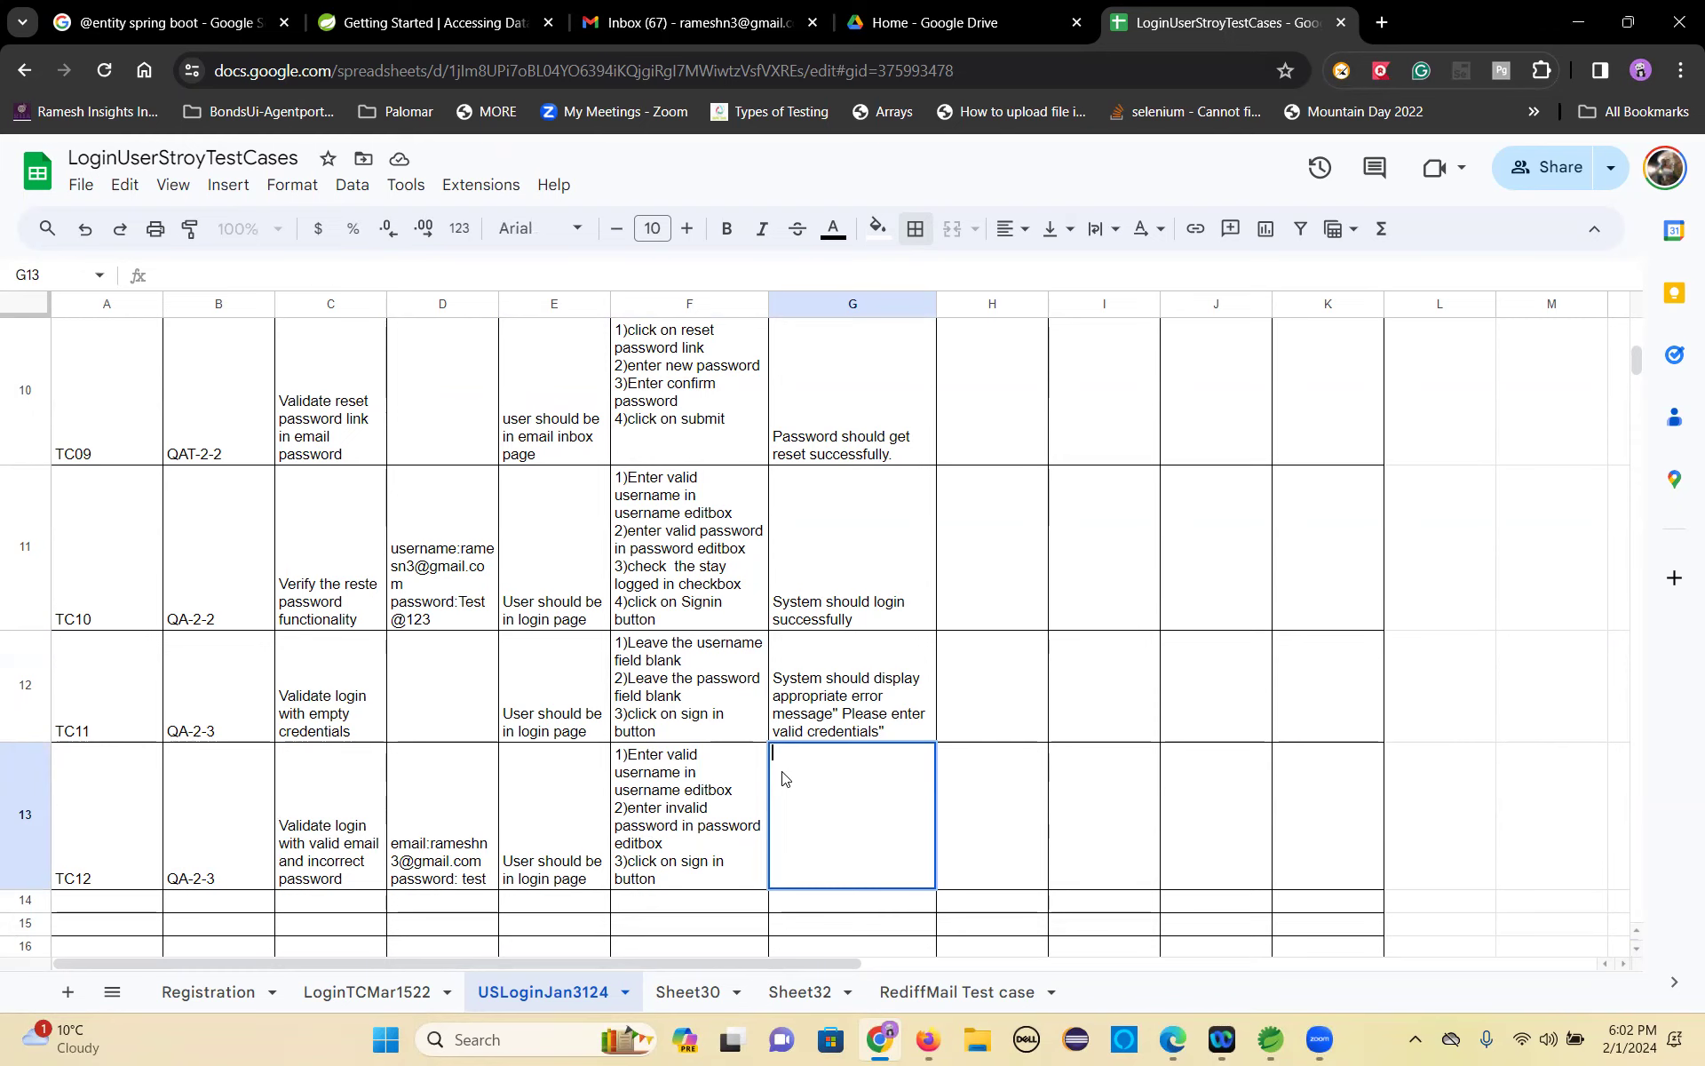
key("ctrl+v")
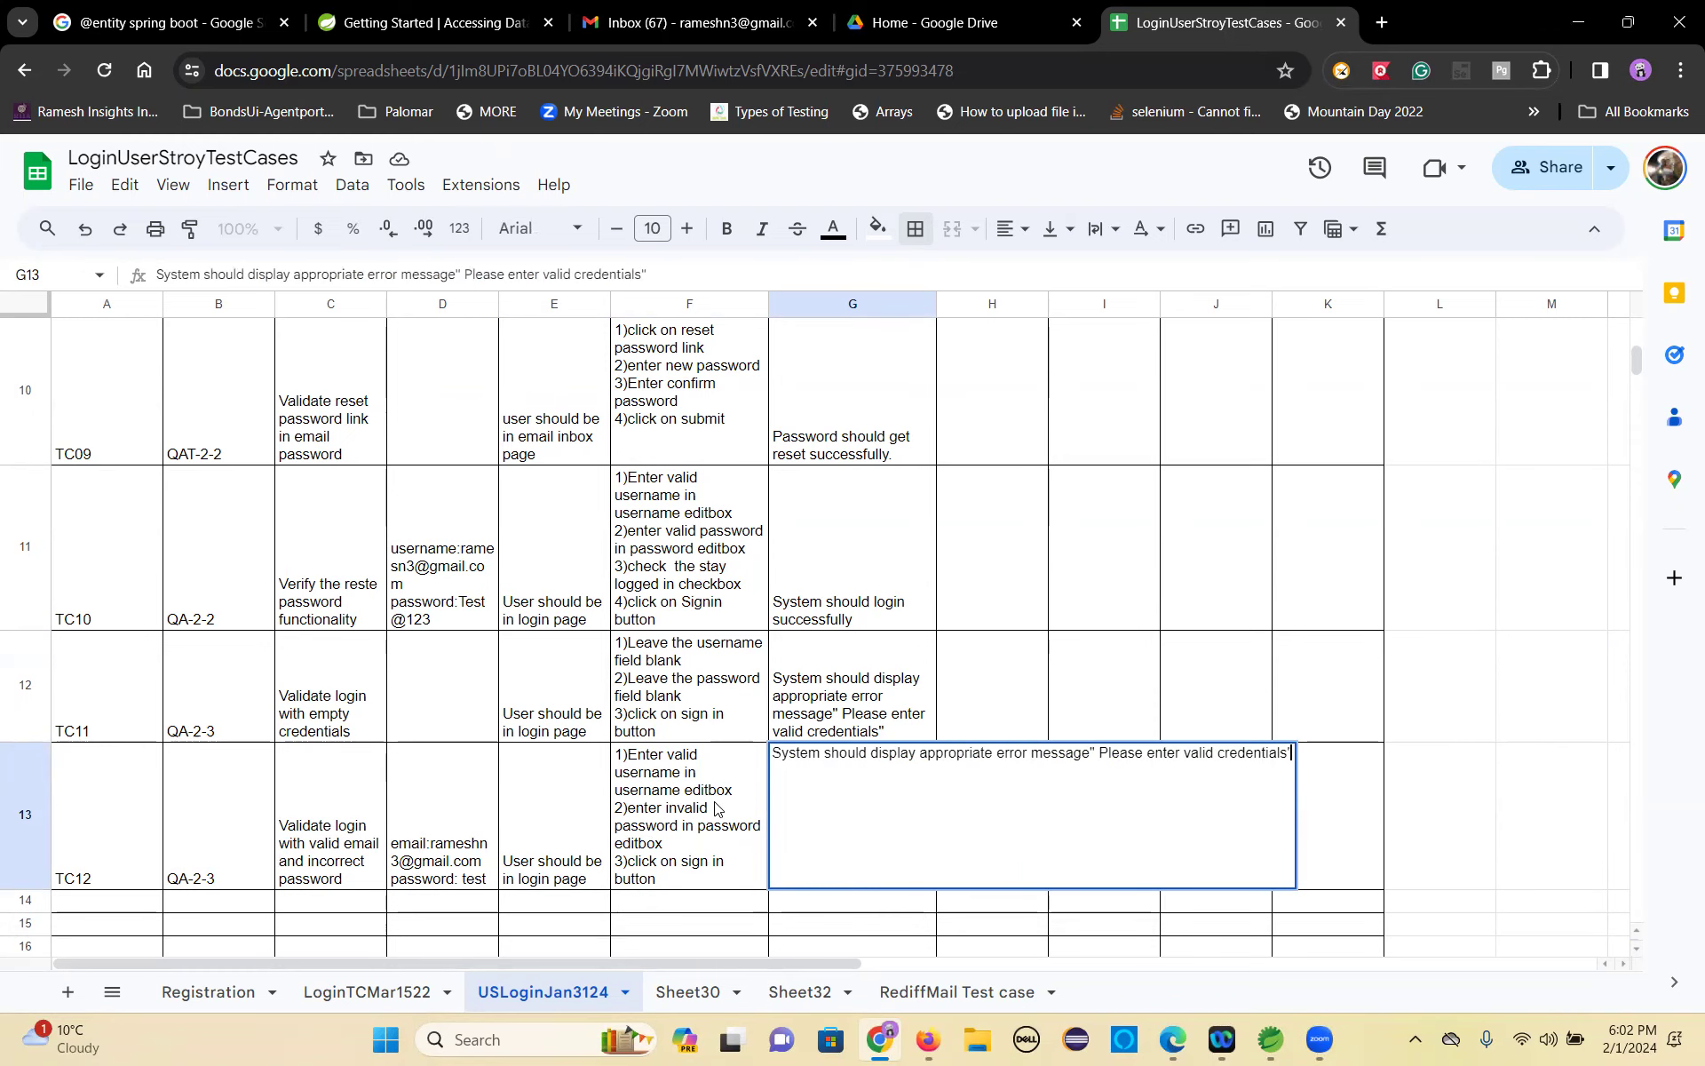
left_click(714, 808)
scroll(693, 804, "down", 1)
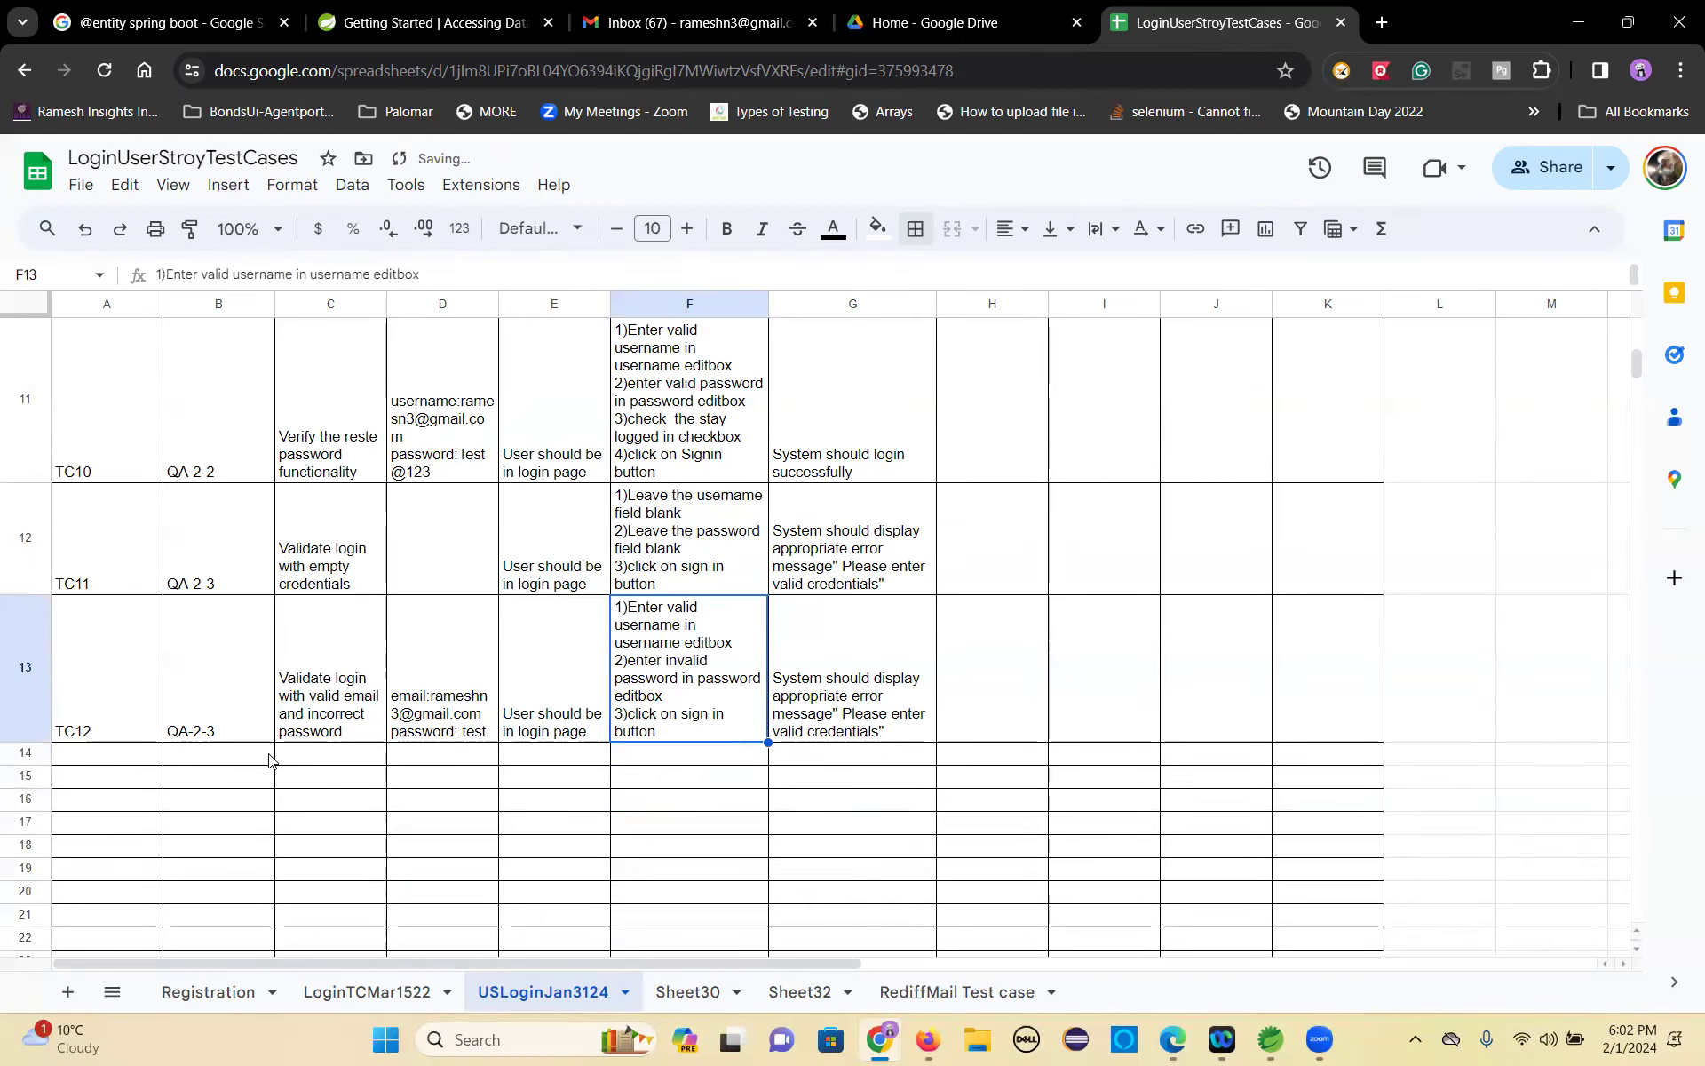
left_click(87, 758)
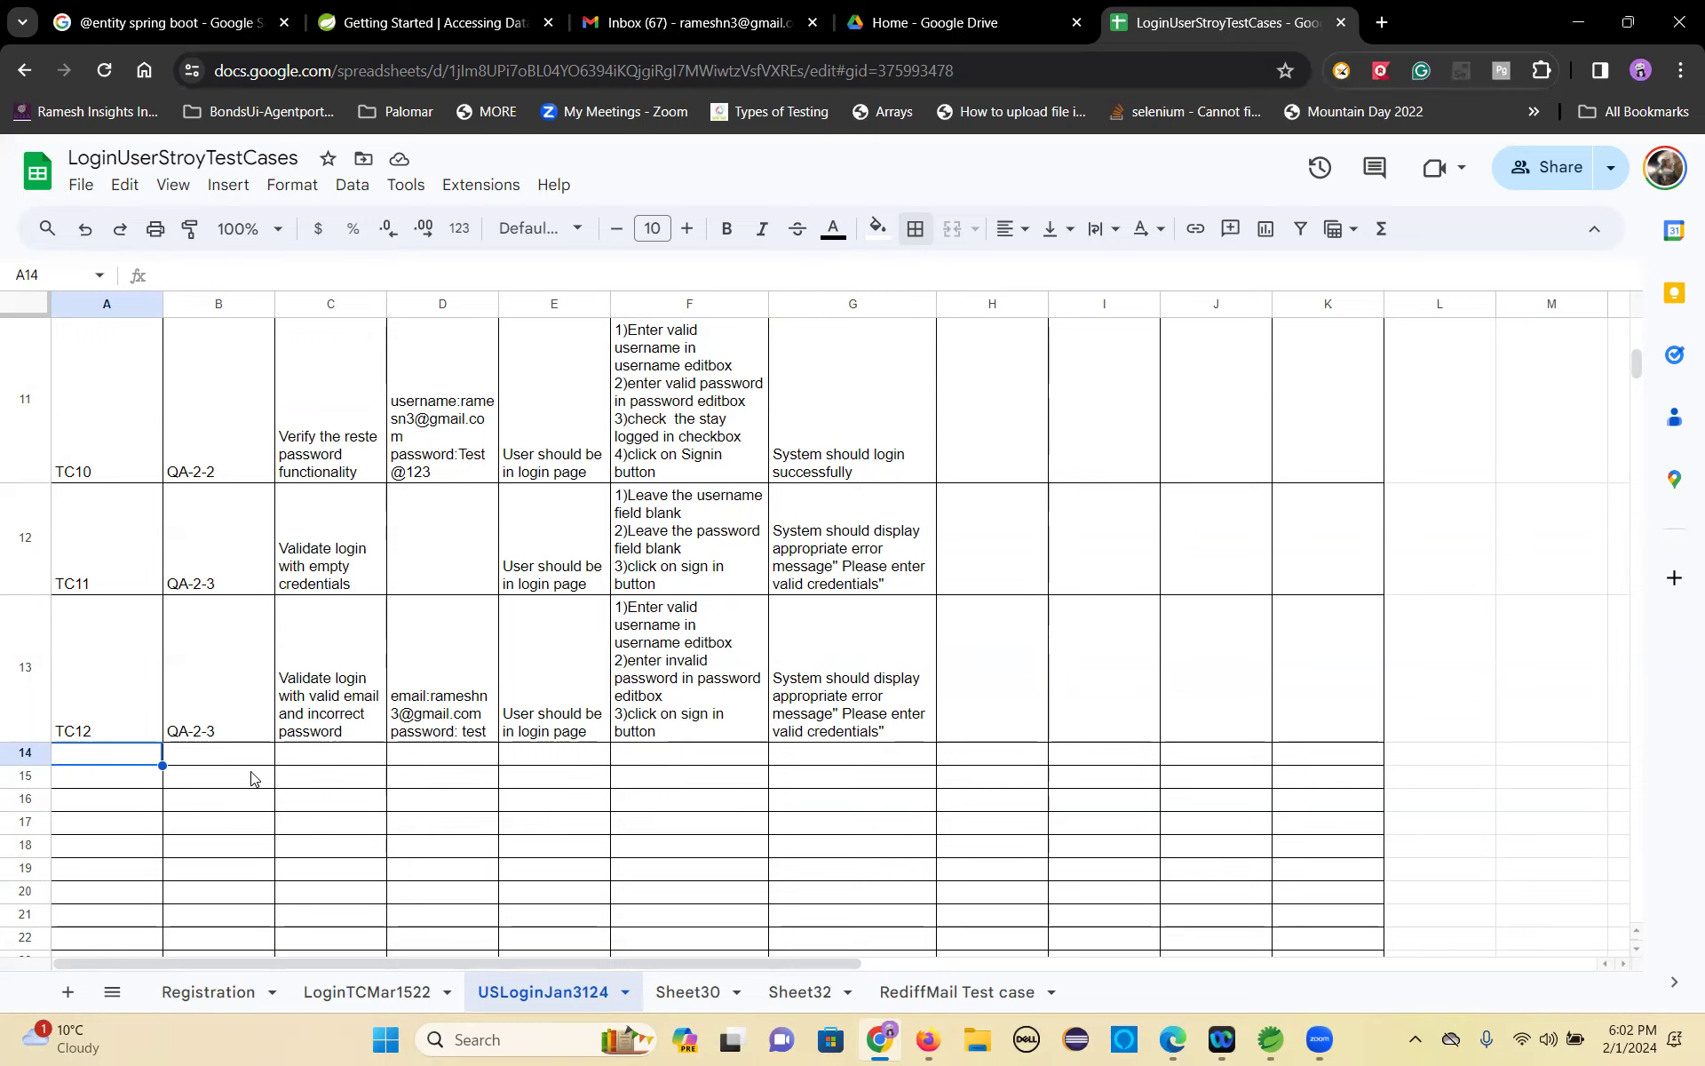
Fill row 14 with TC13, QA-2-3 and 'Validate invalid username and valid password'
type("TC13")
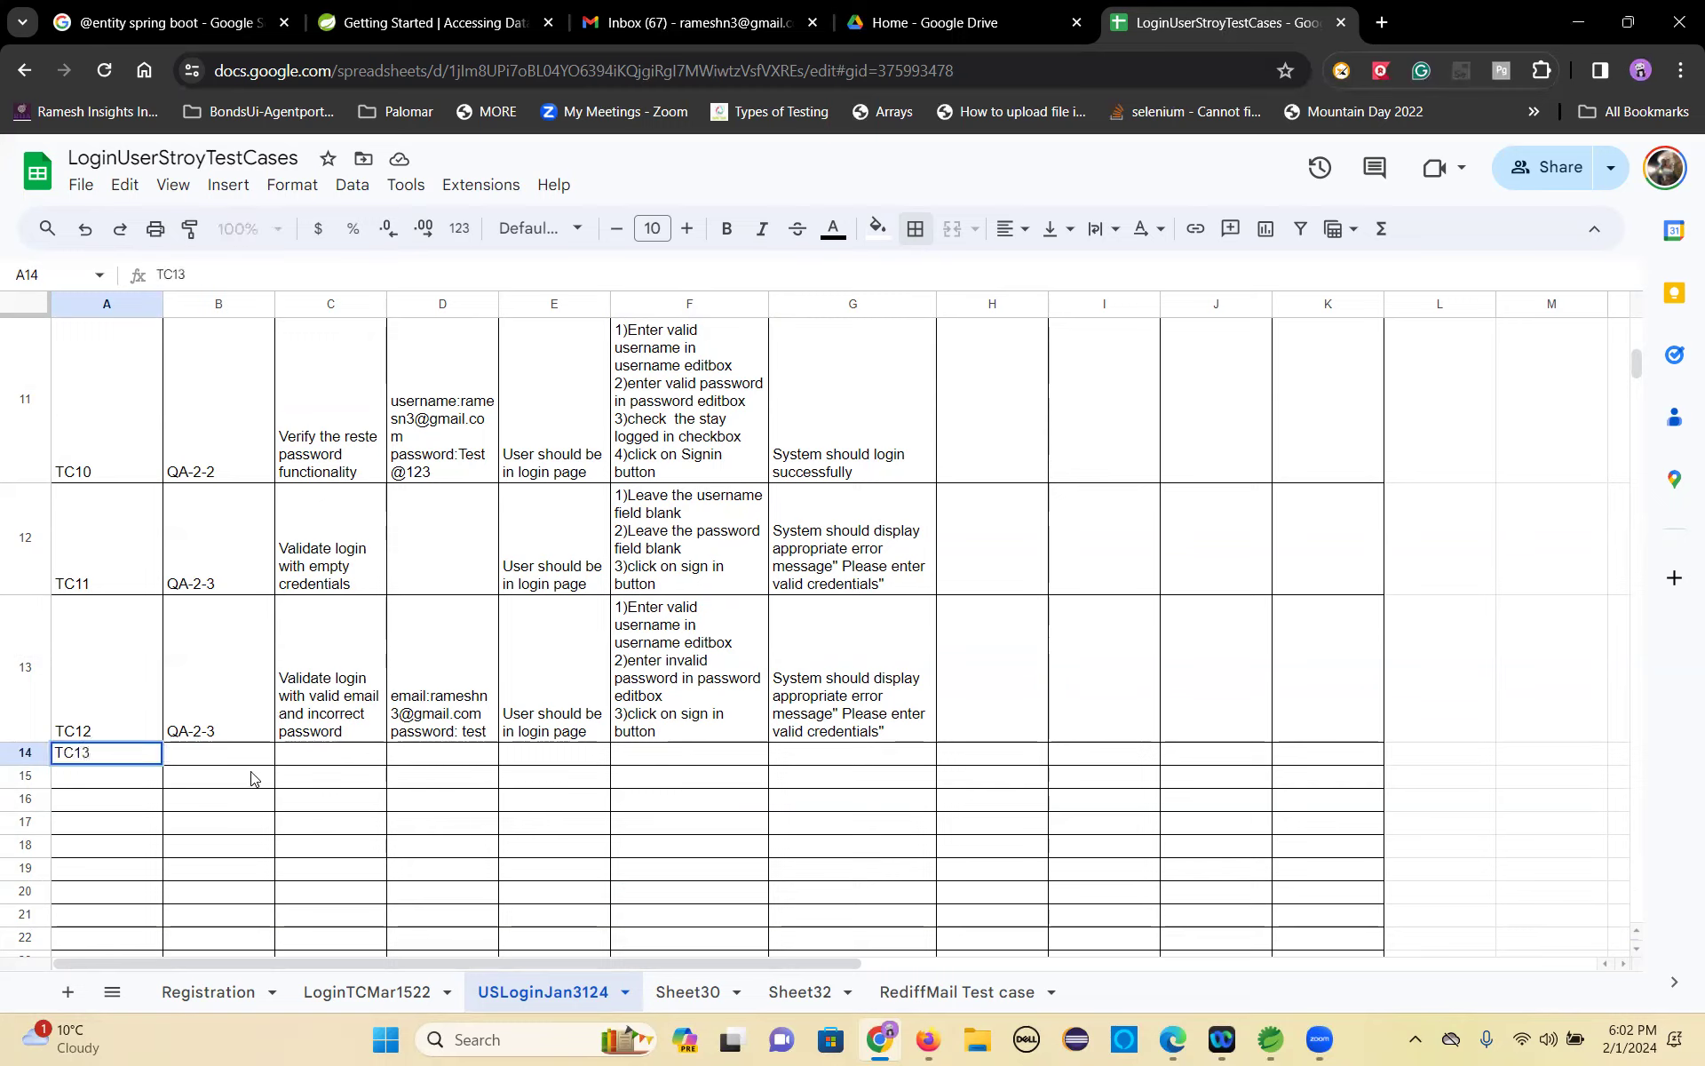
key("Tab")
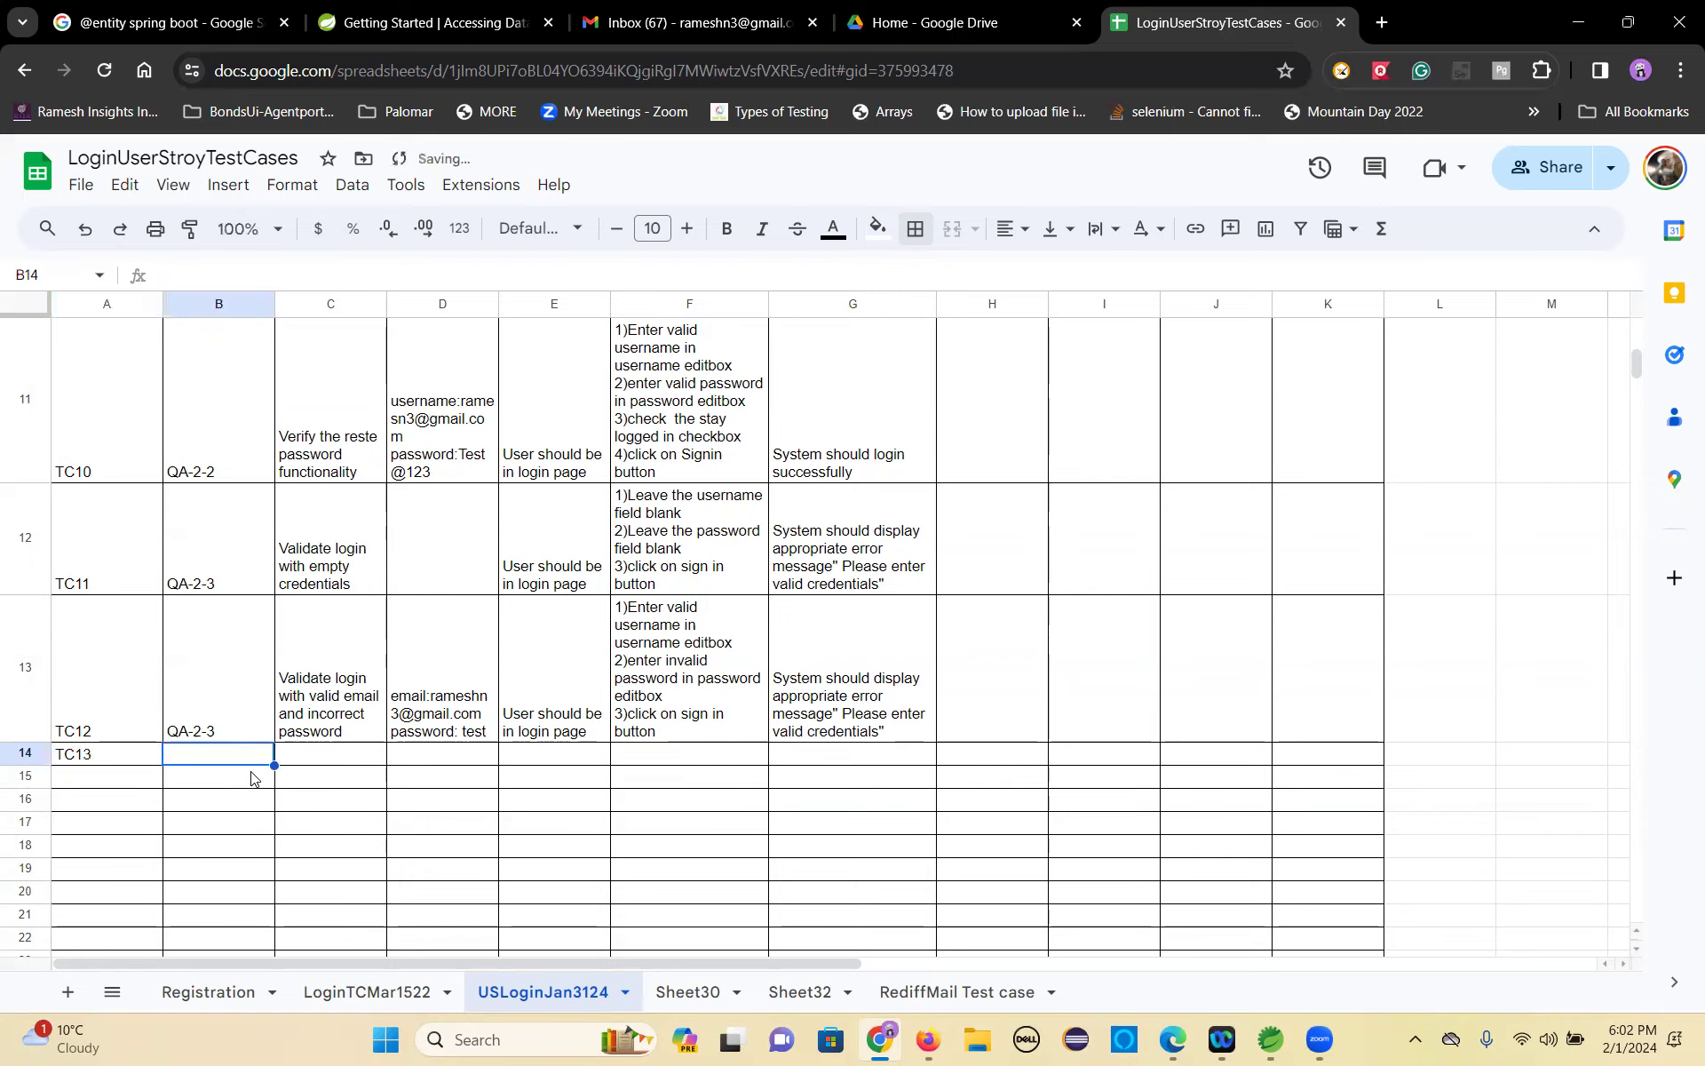
type("QA-2-3")
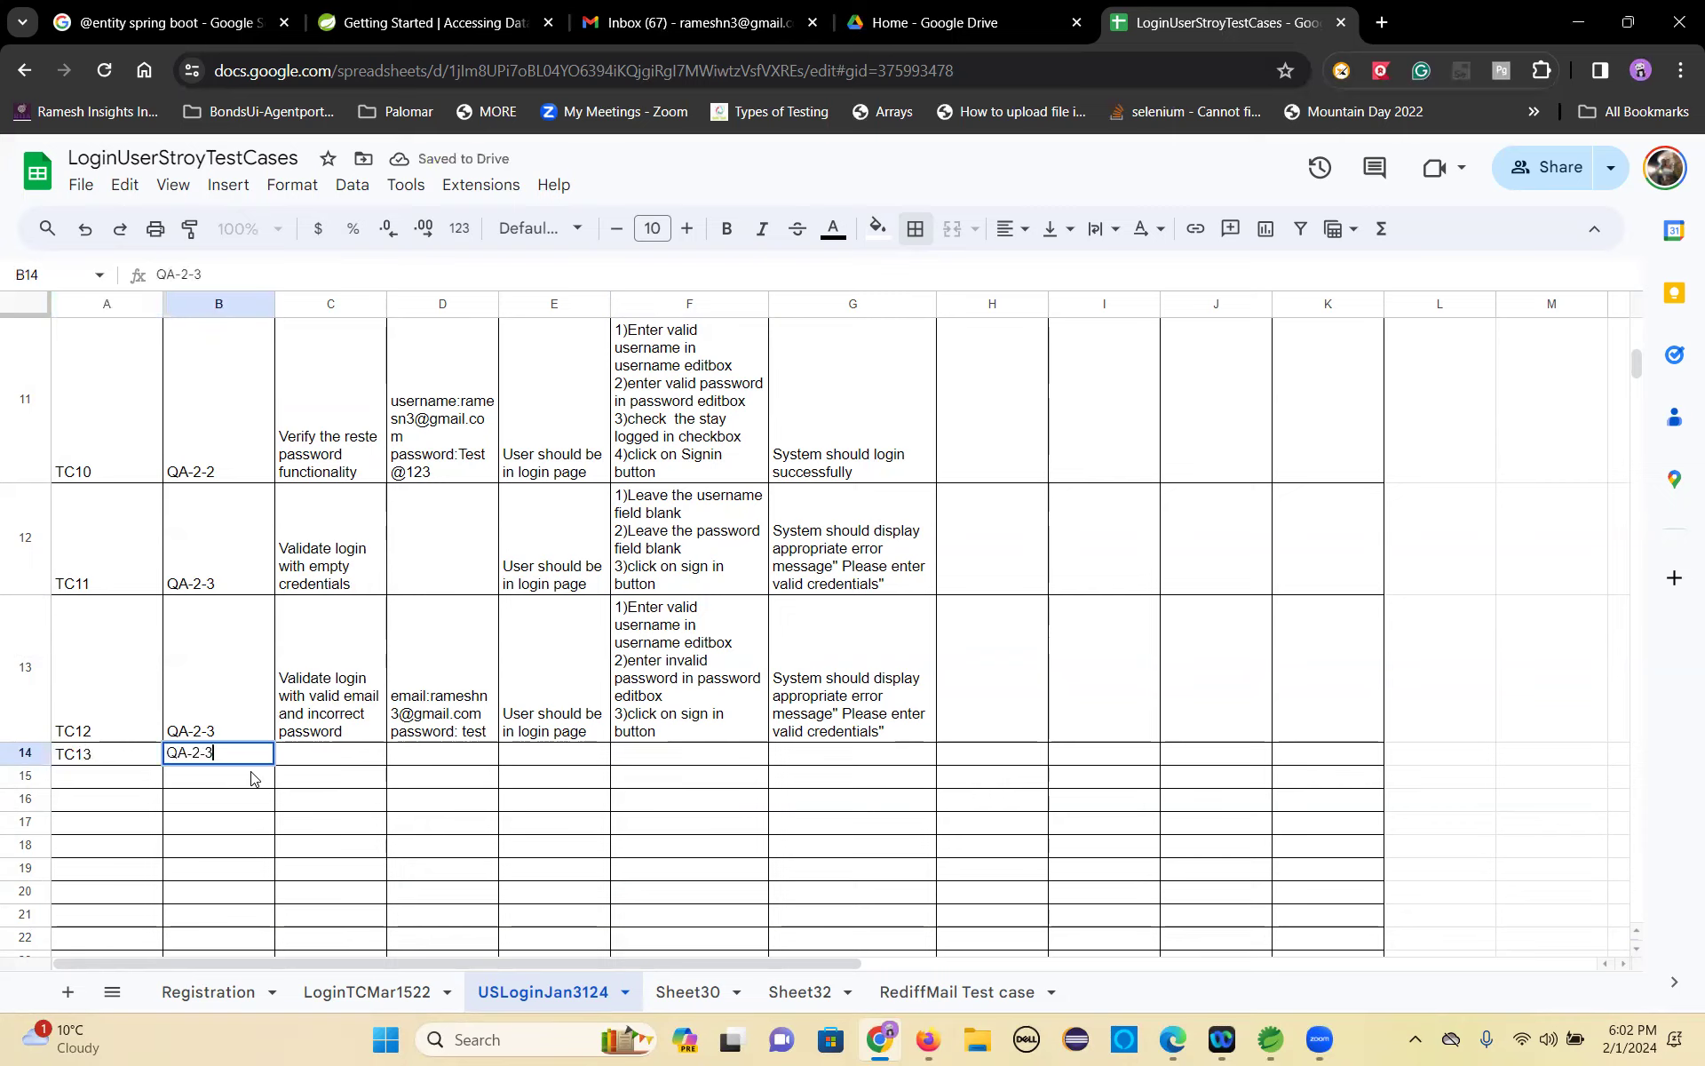
key("Tab")
type("Validate")
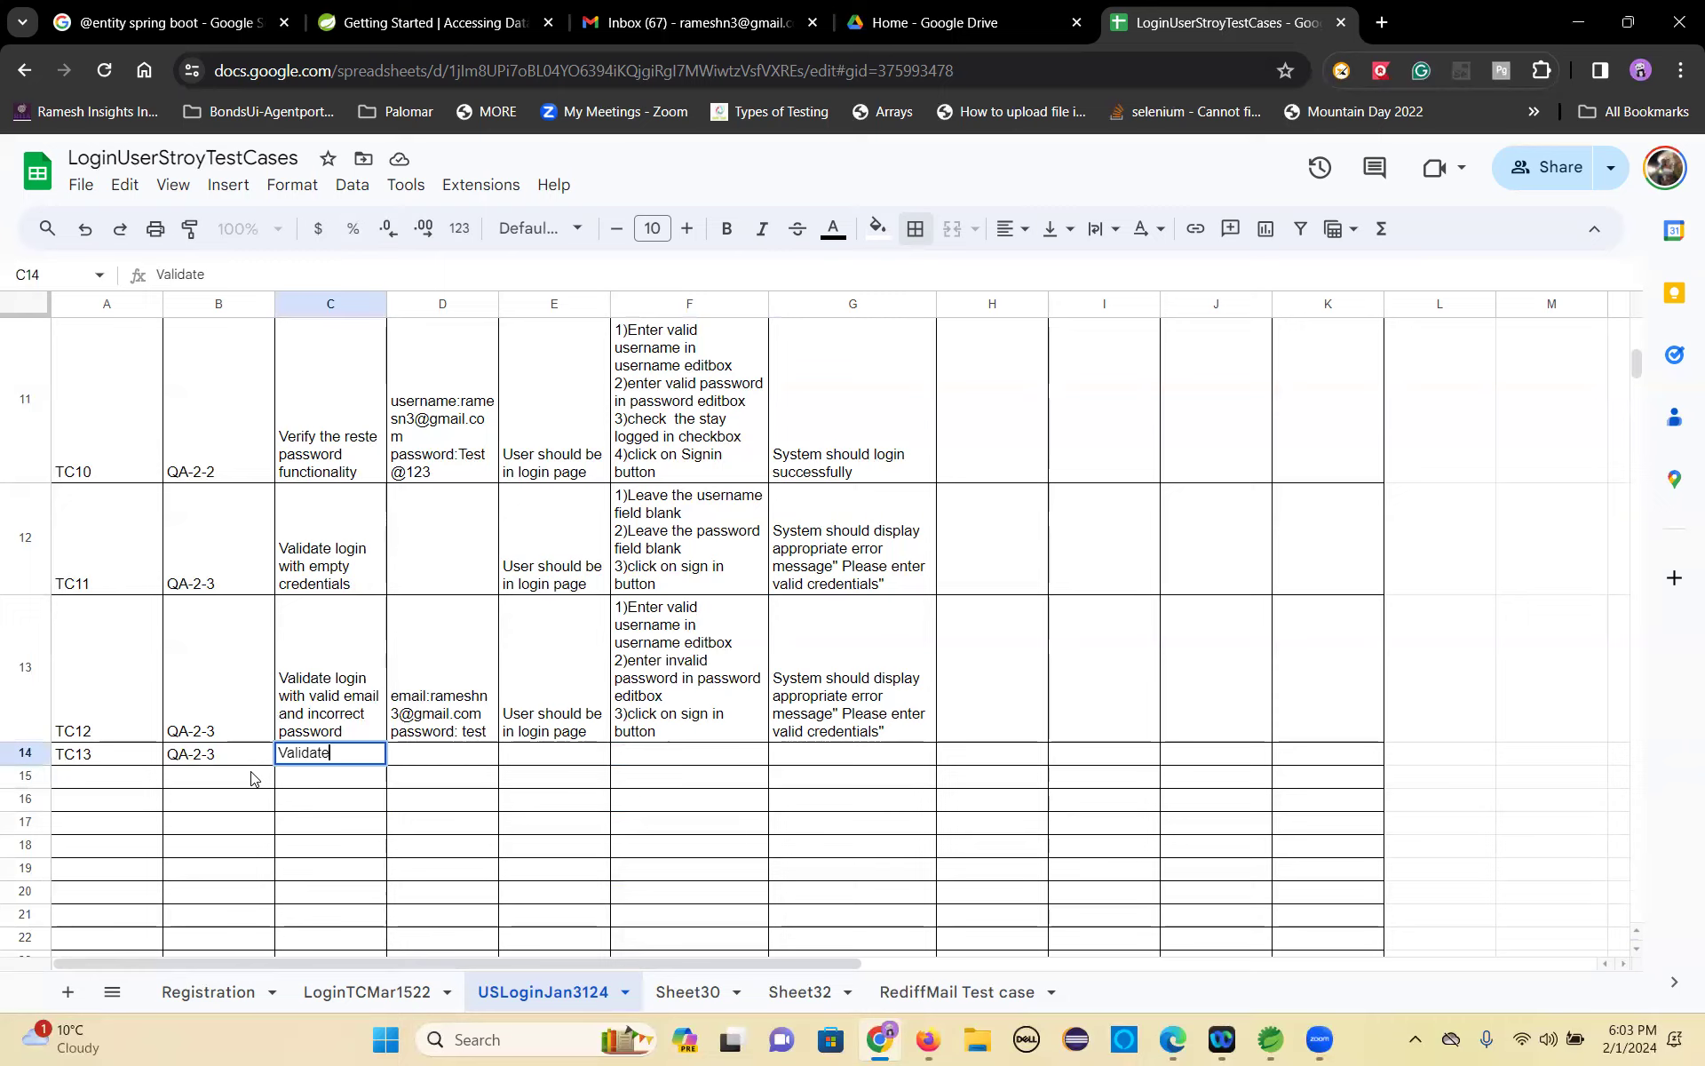
type("invalid us")
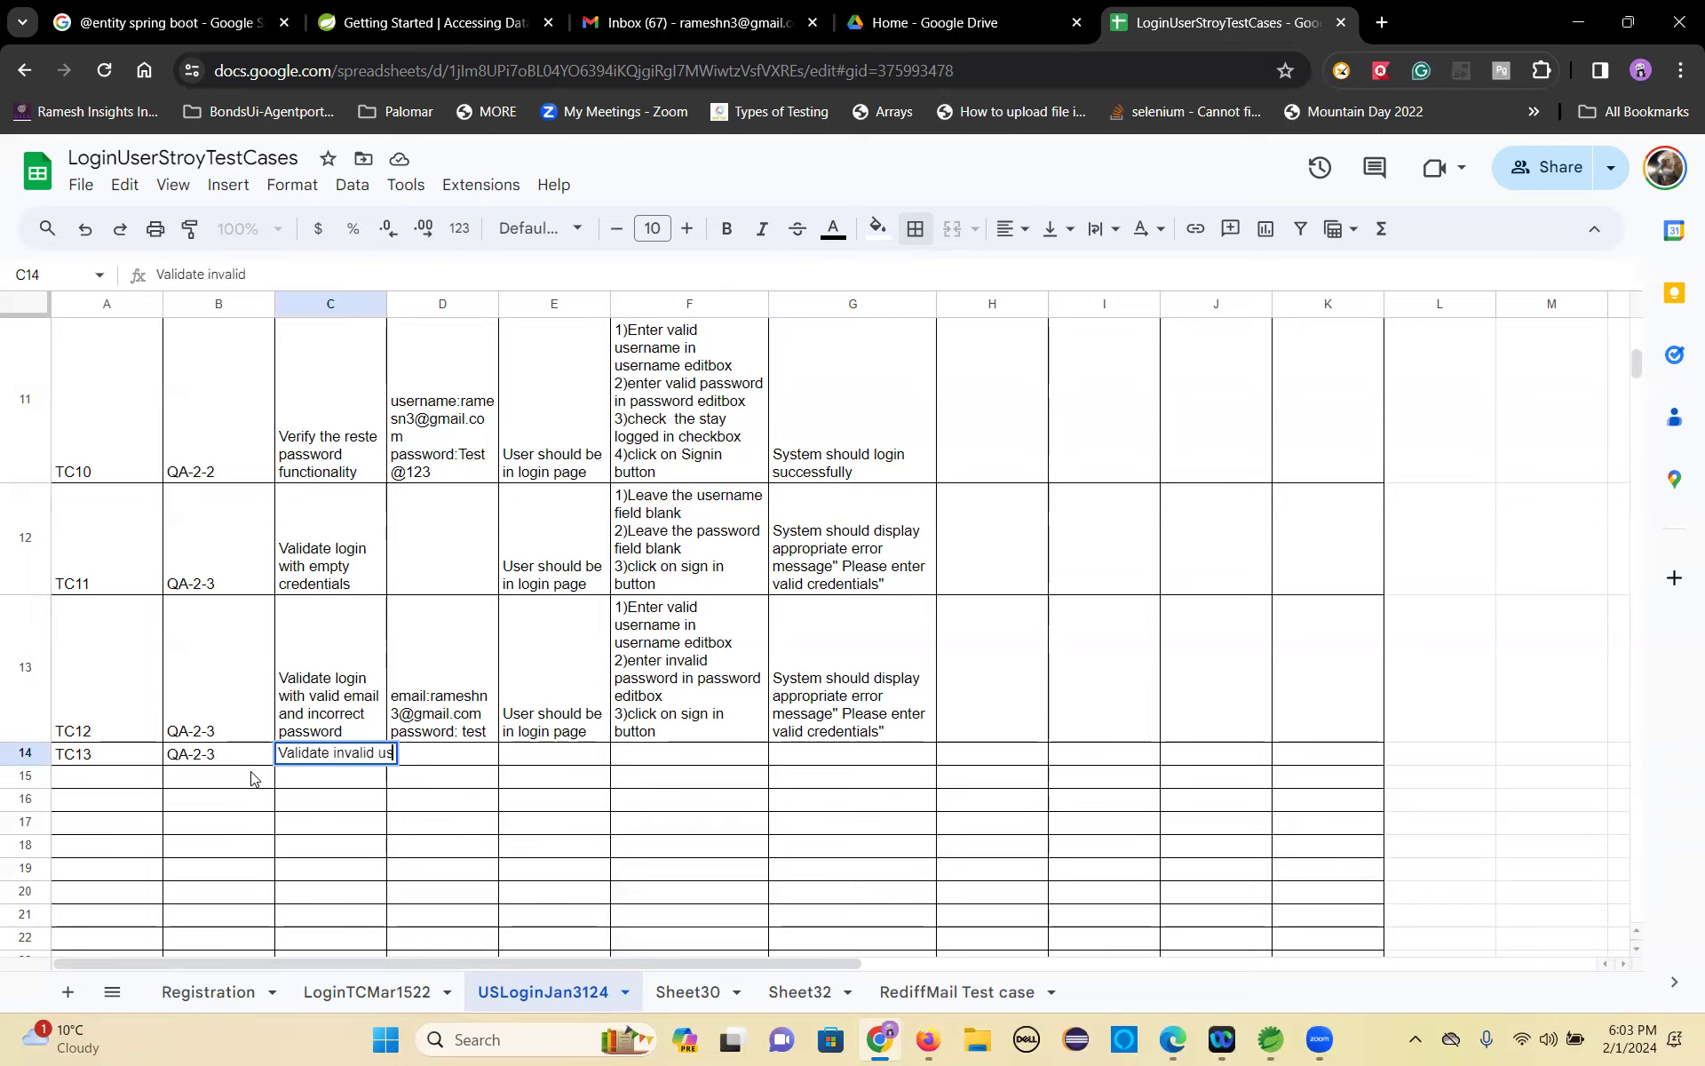
type("ername and va")
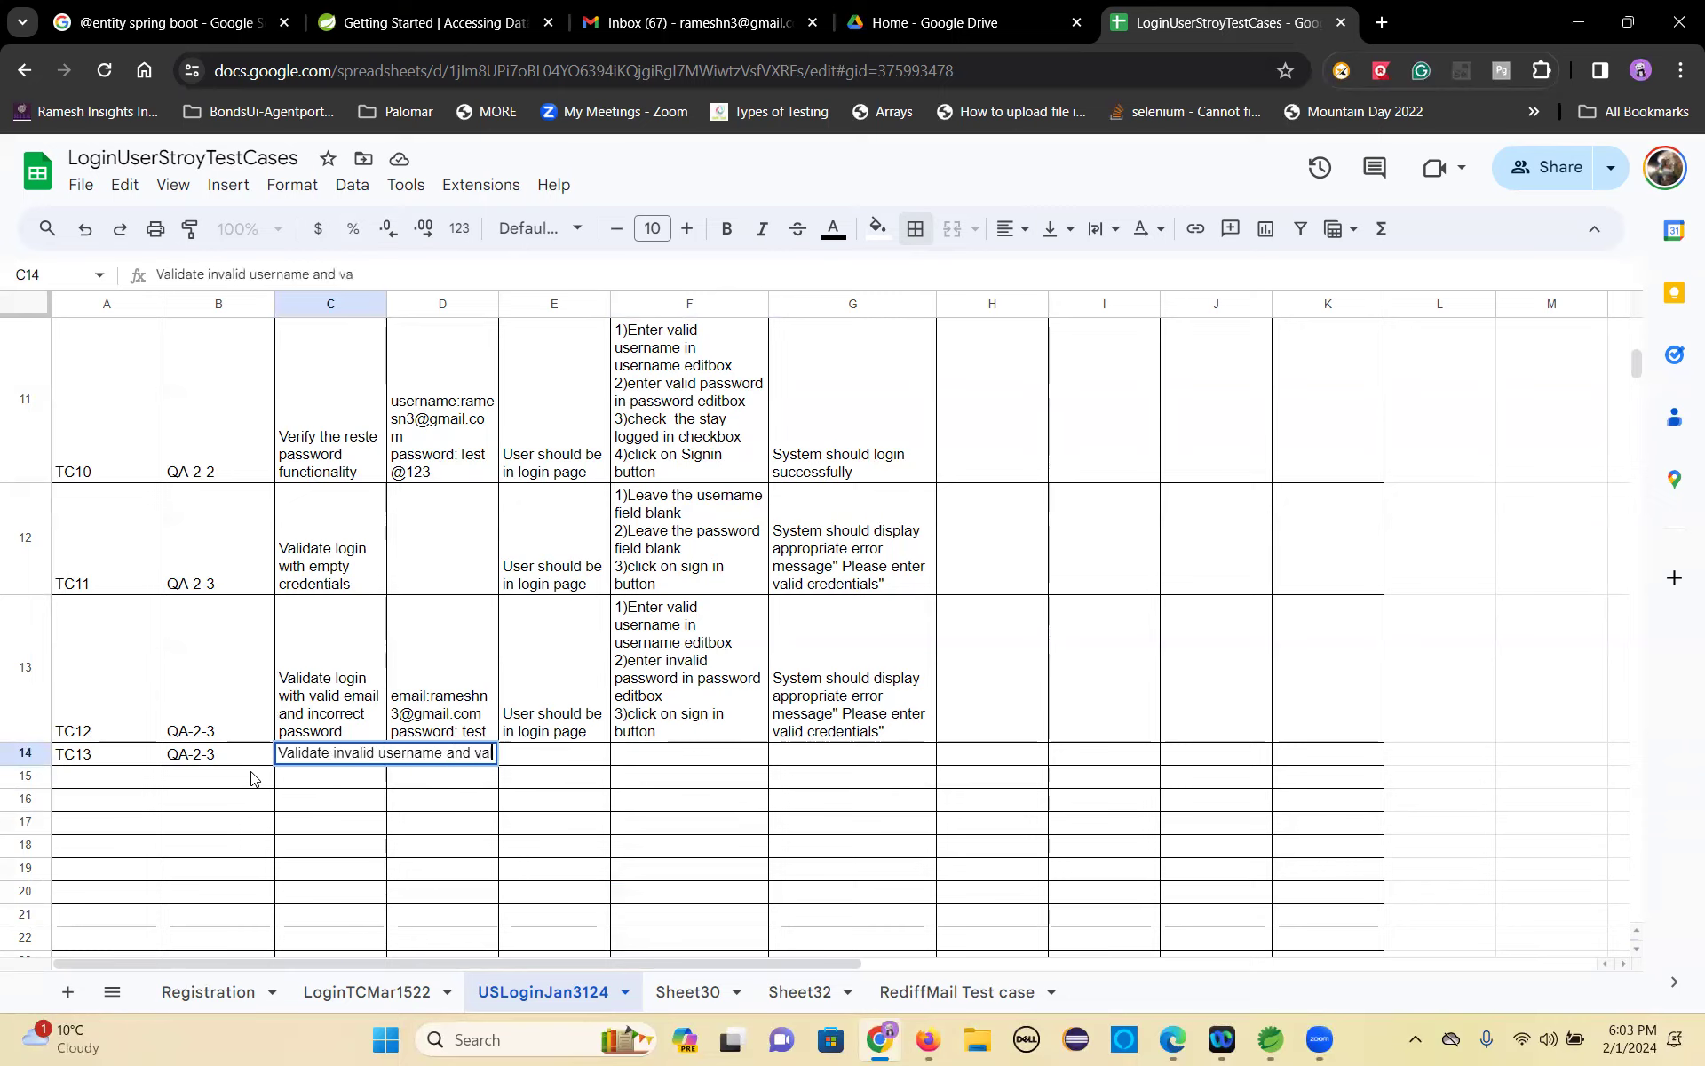
type("lid password")
key("Tab")
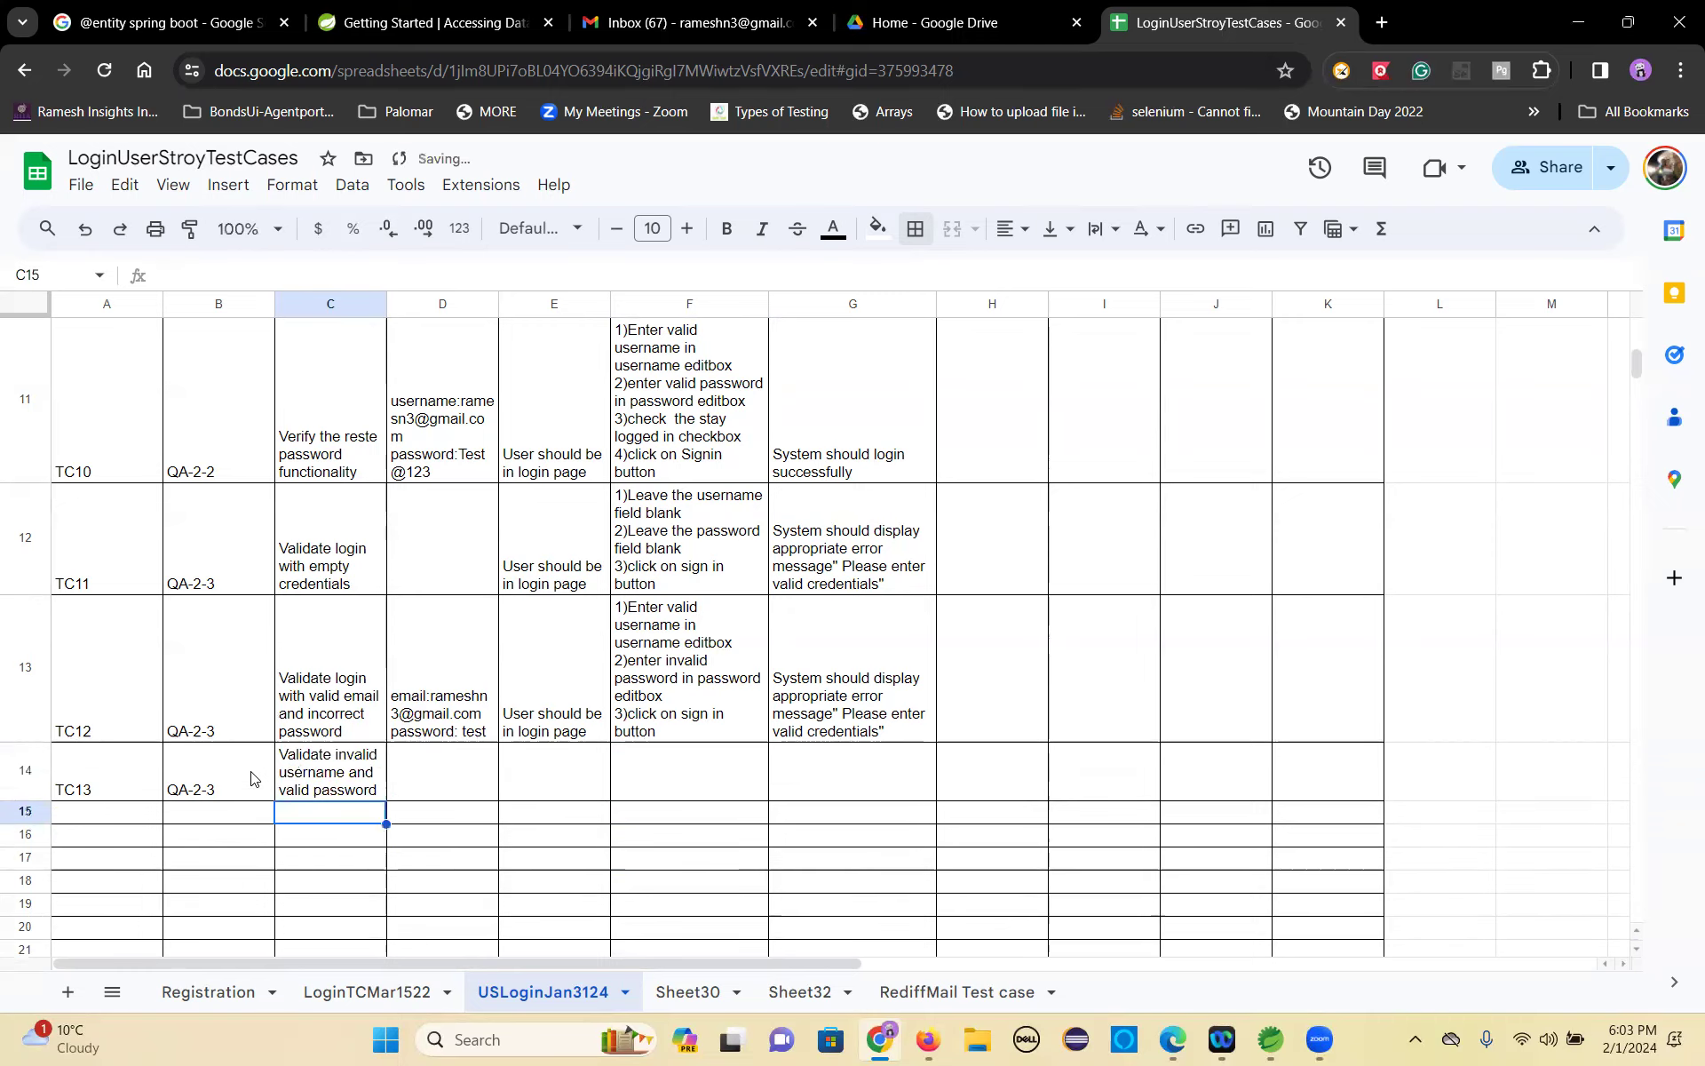
Enter TC13's test username and password, plus precondition 'User should be in login page'
type("user")
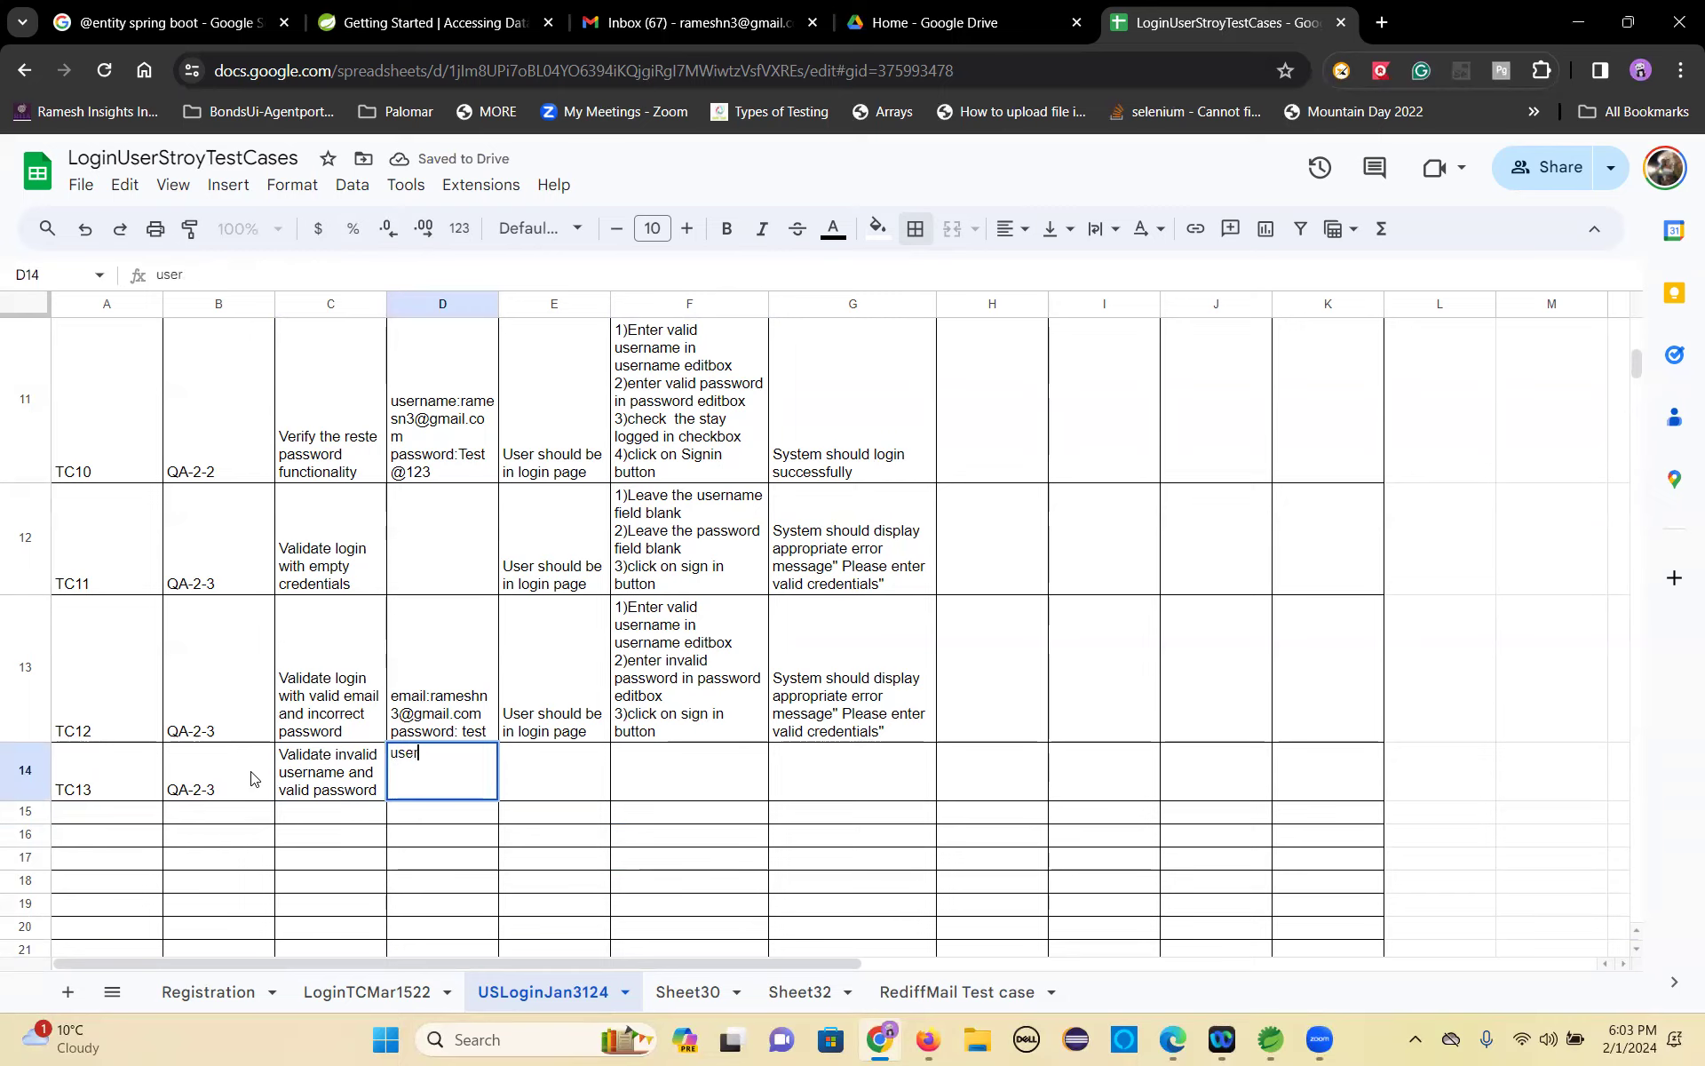
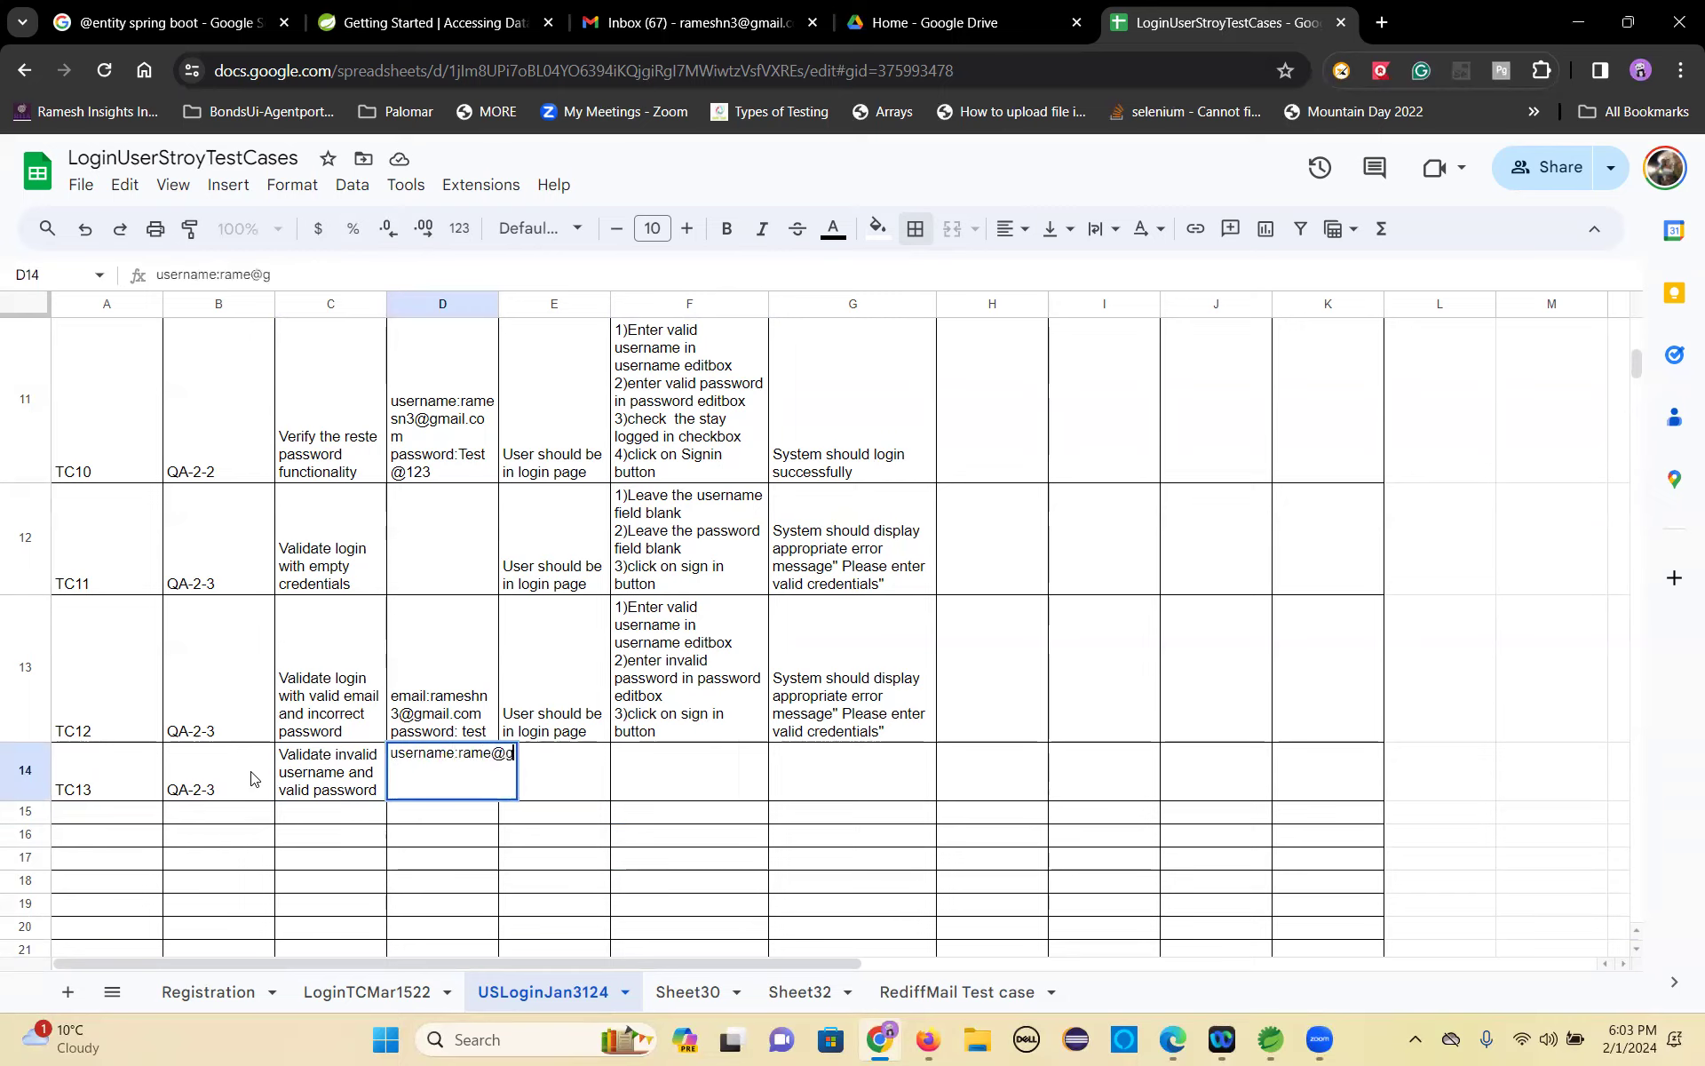
type("p")
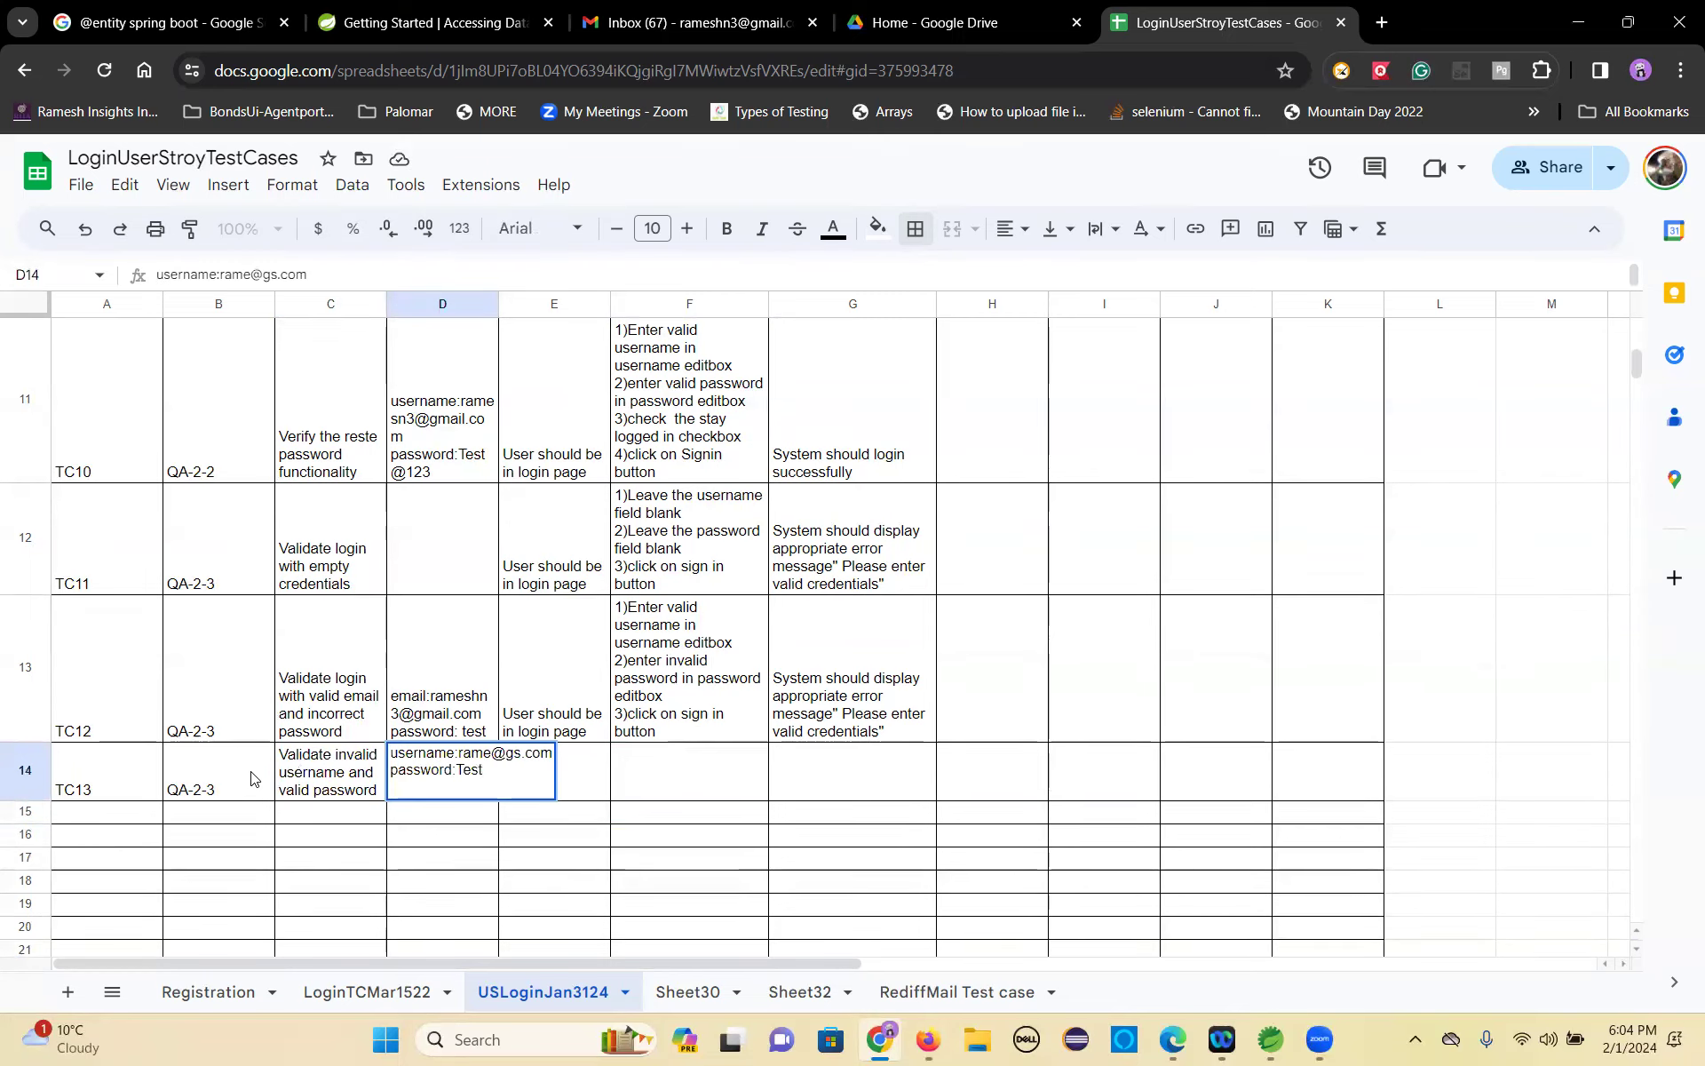
key("Tab")
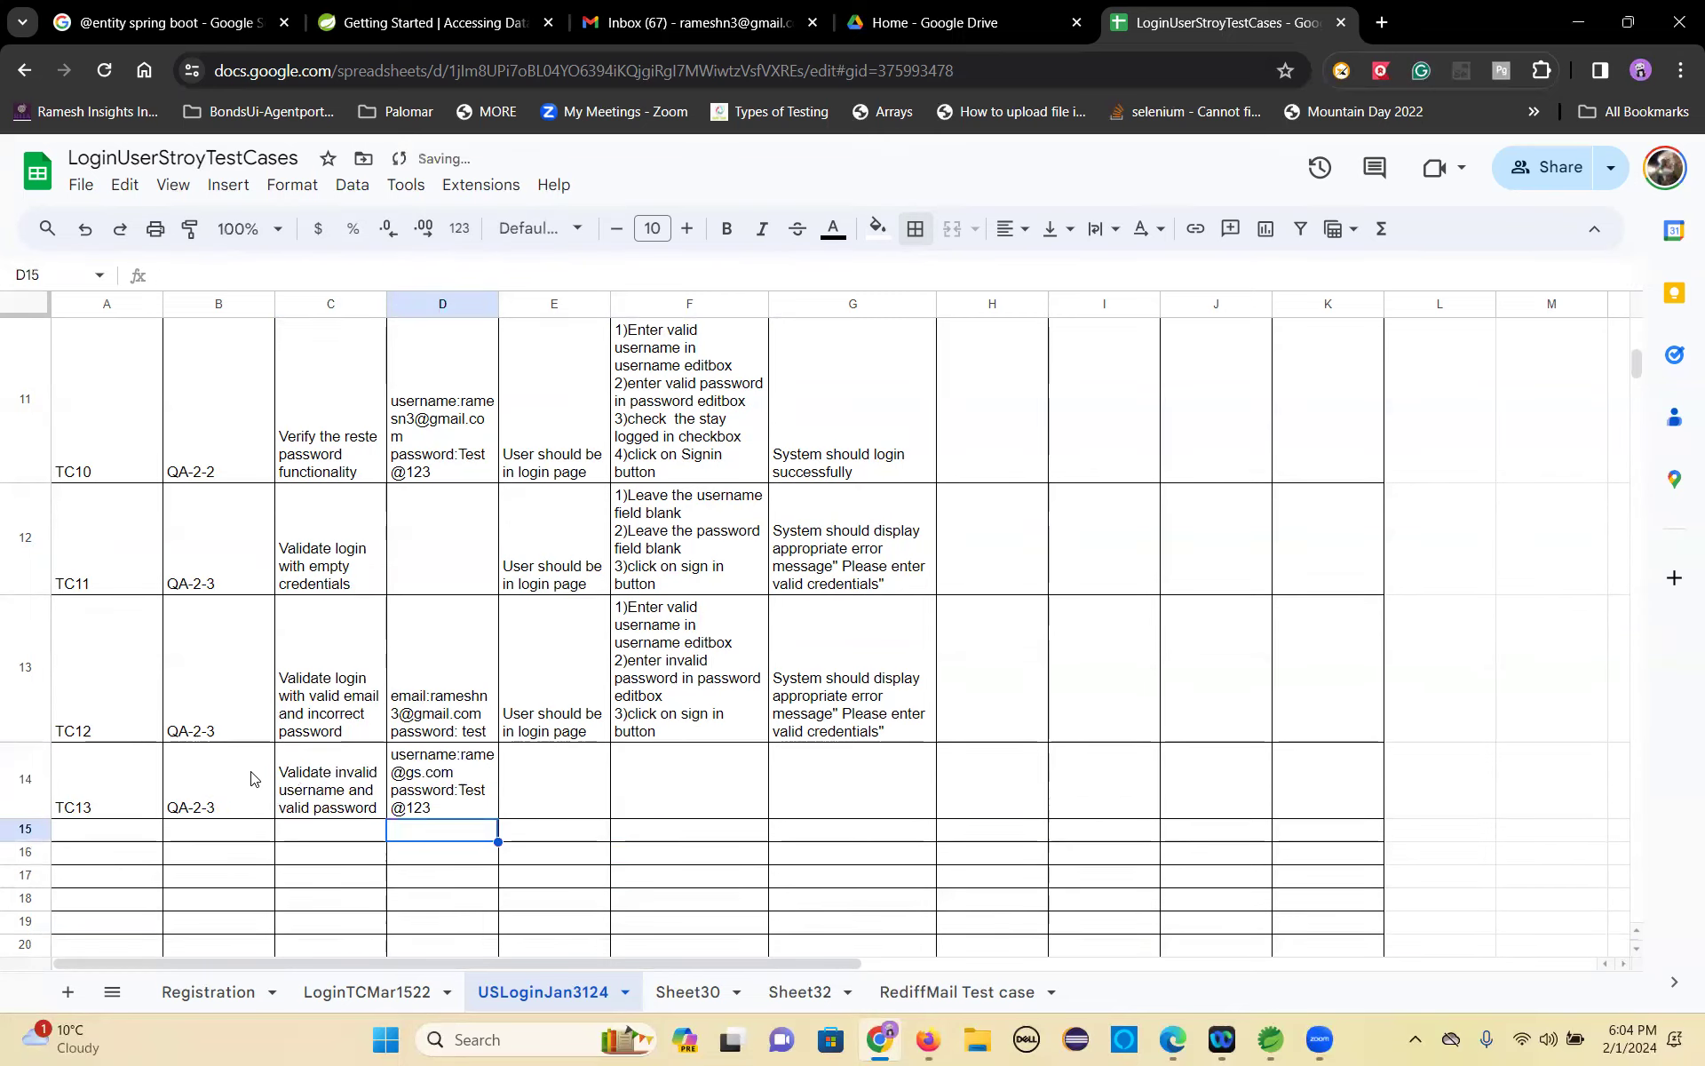
type("User should be ")
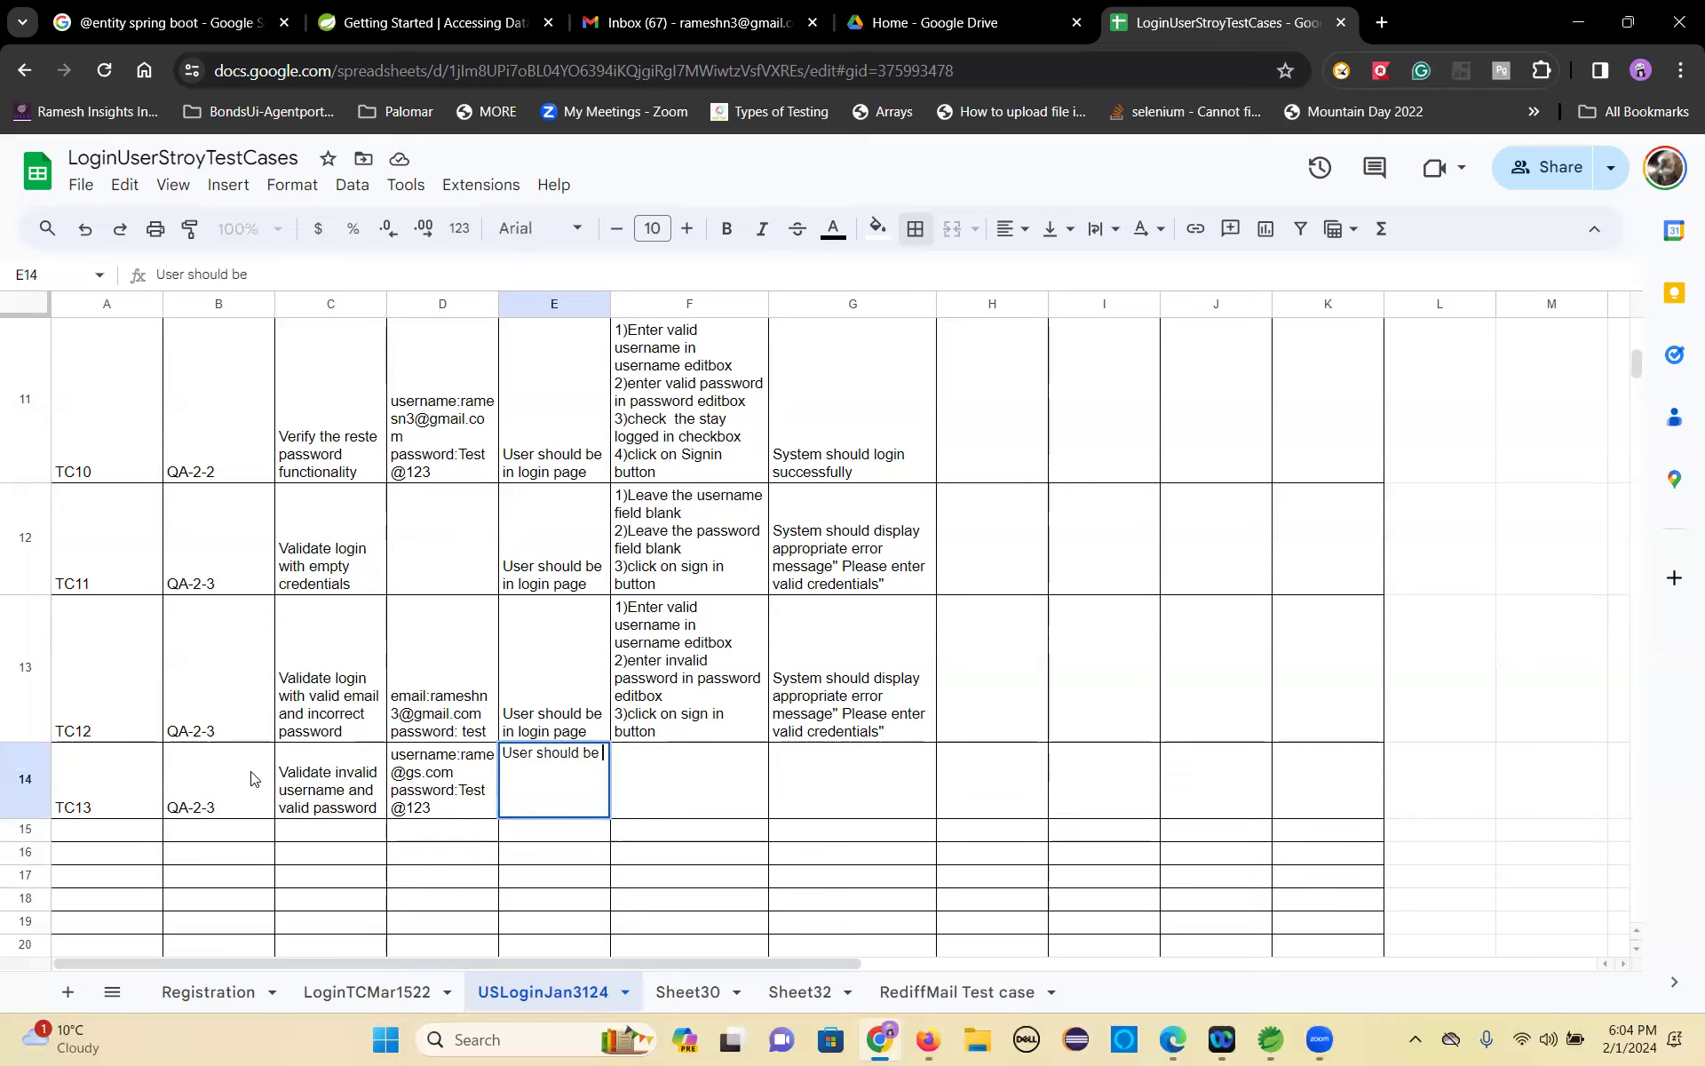
type("in login")
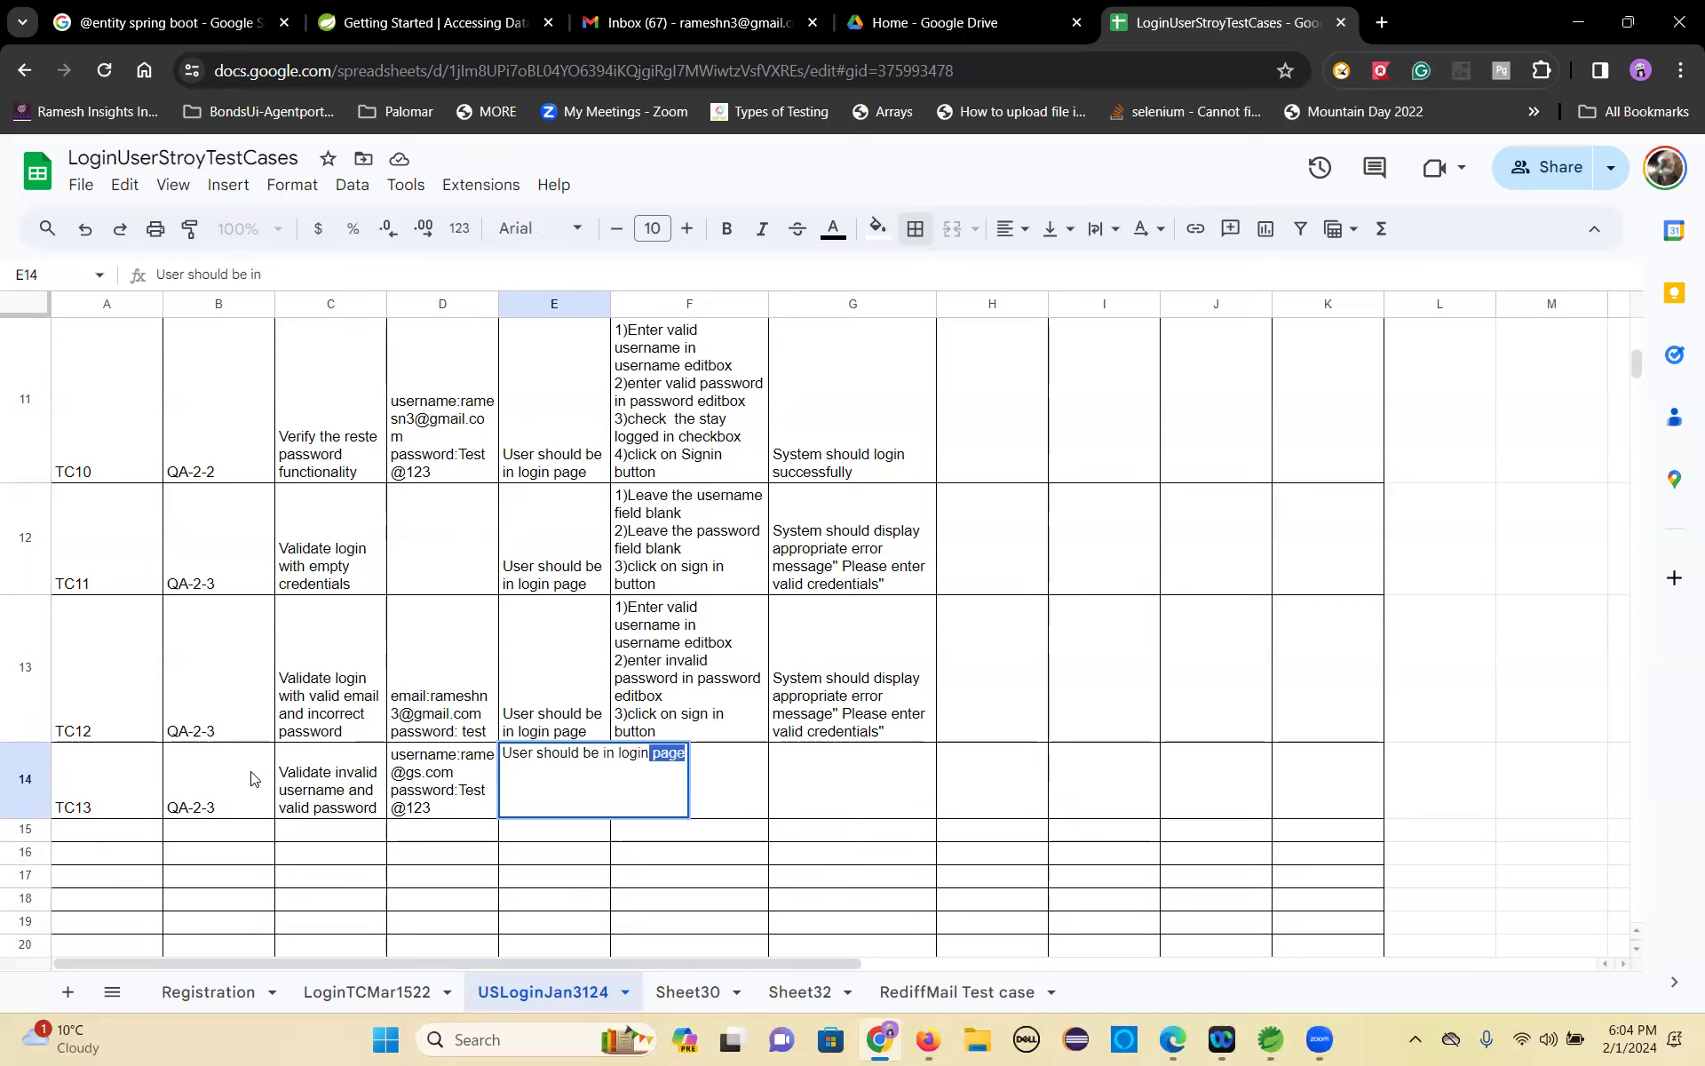
key("Return")
key("Up")
key("Right")
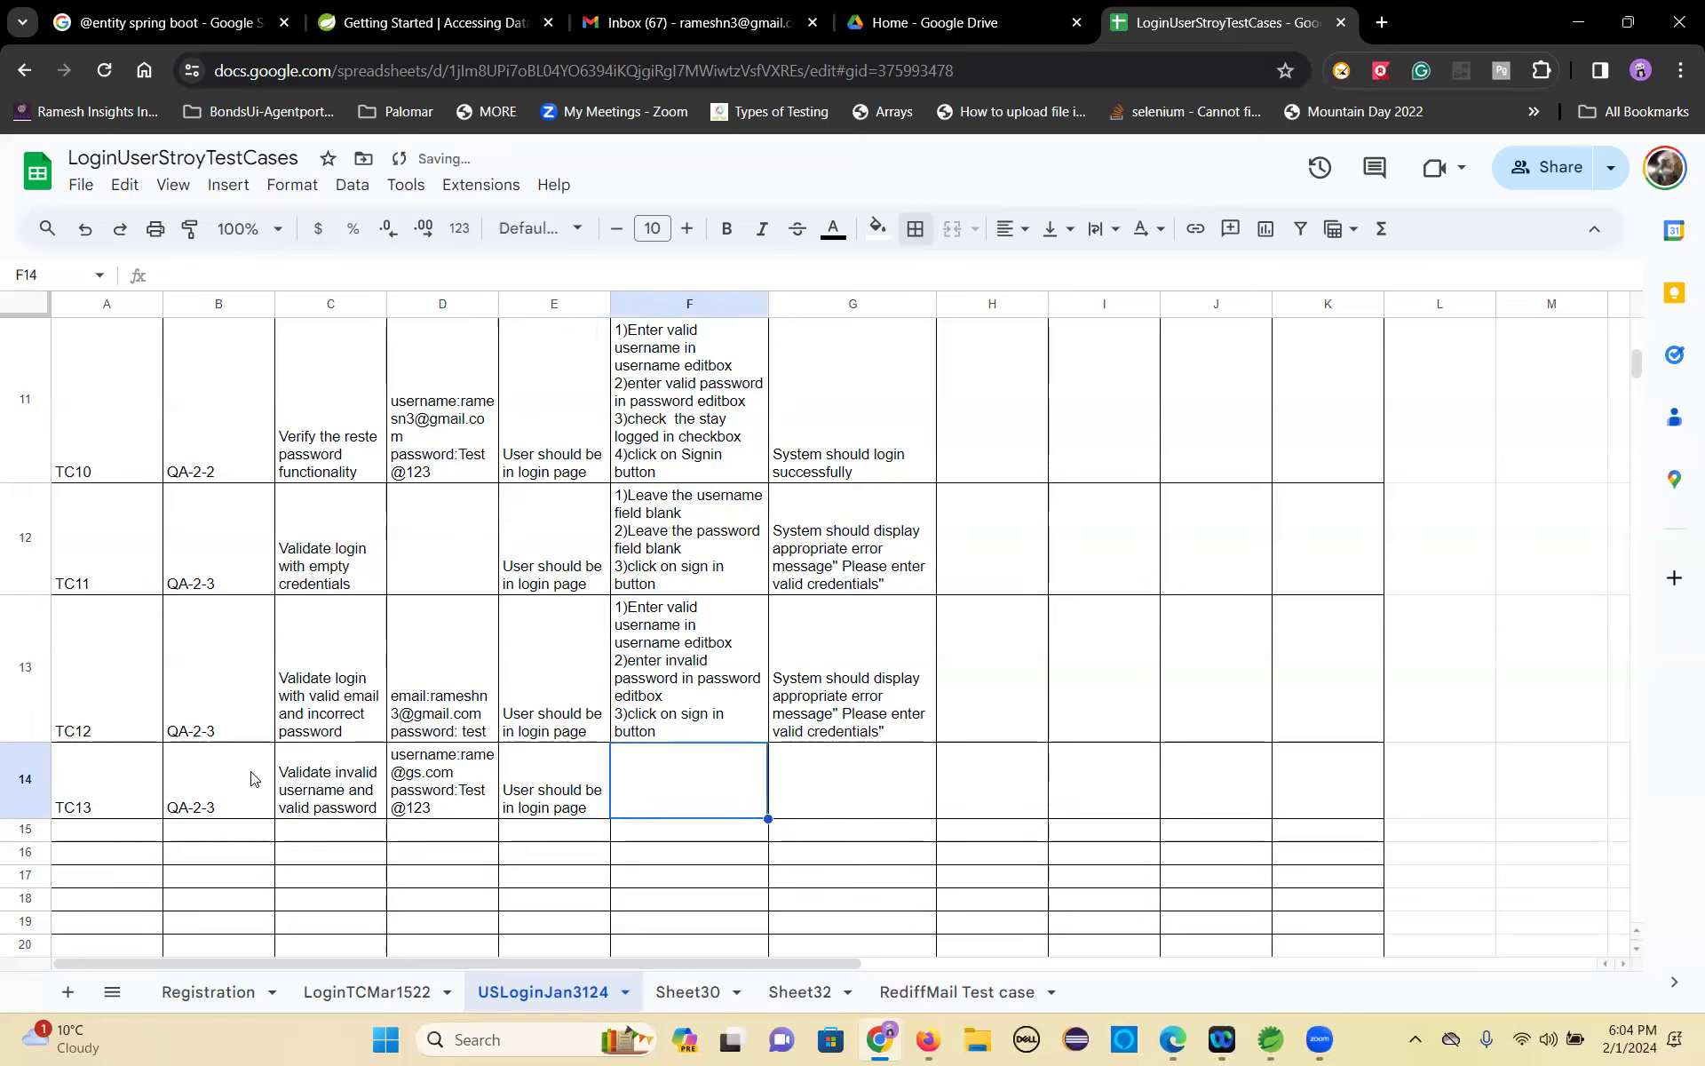
Copy the TC12 steps into F14, changing them to an invalid username with a valid password
double_click(679, 679)
left_click_drag(765, 639, 616, 604)
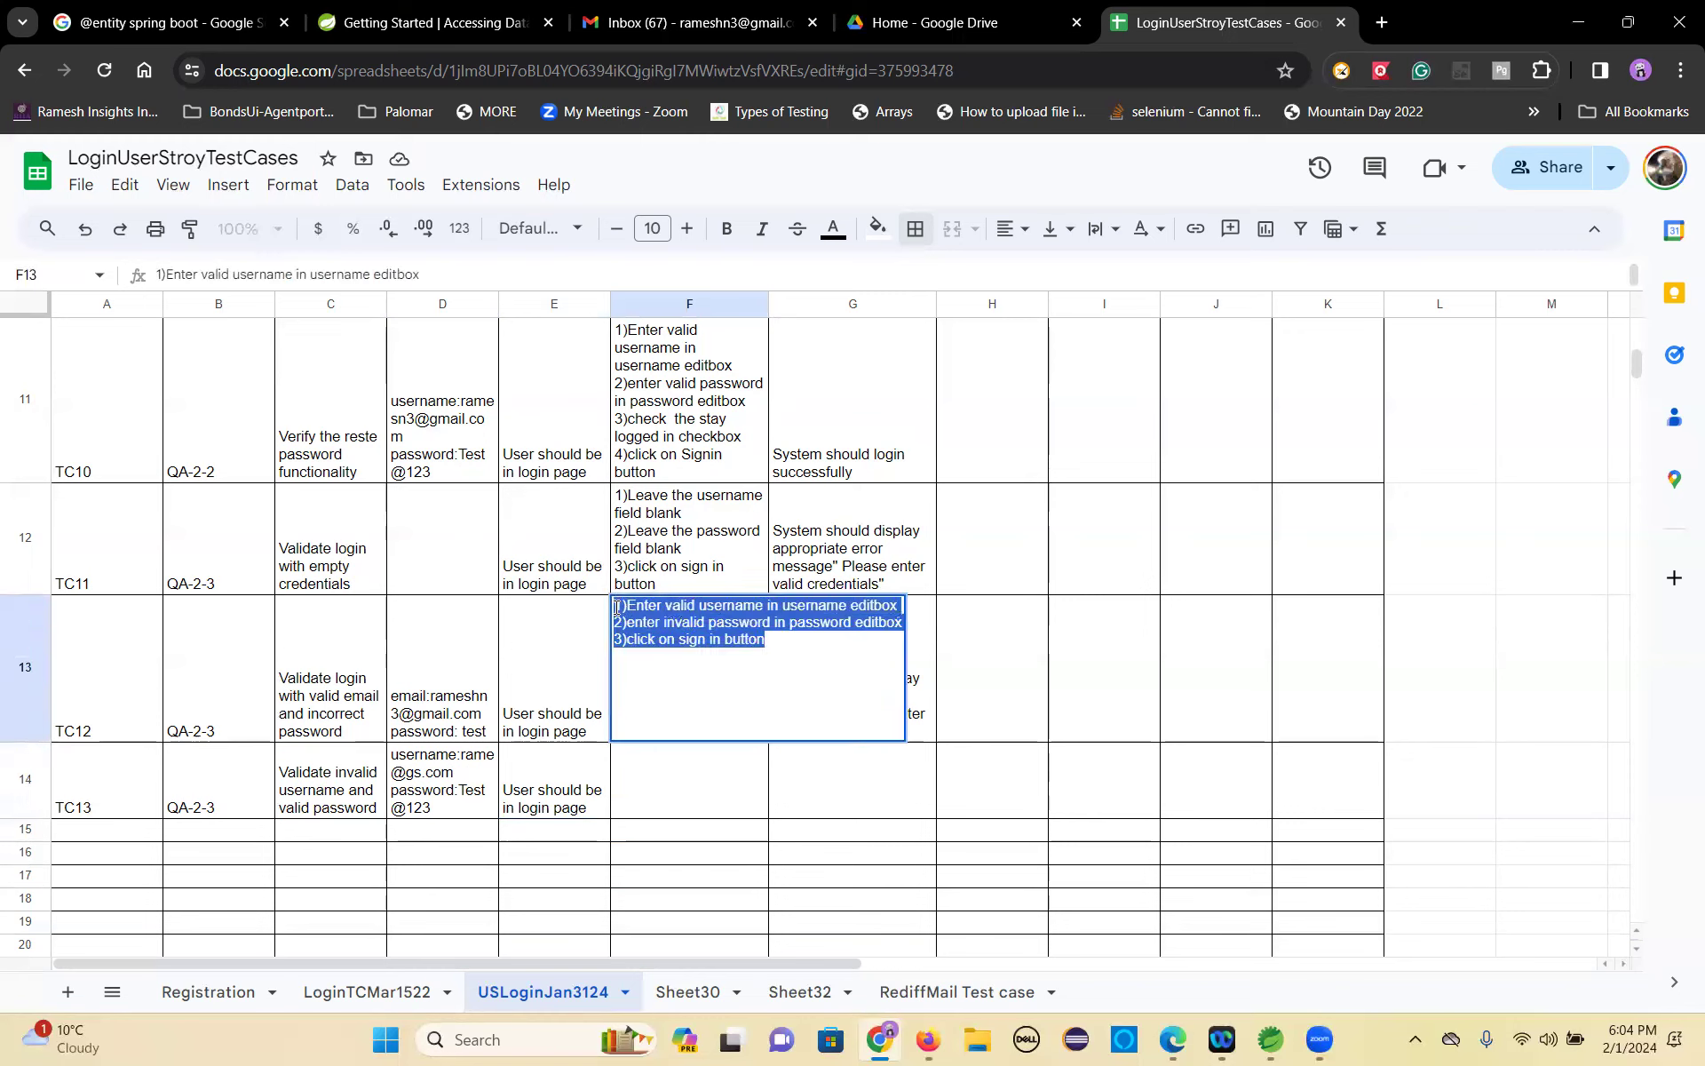
key("ctrl+c")
left_click(623, 808)
double_click(648, 764)
key("ctrl+v")
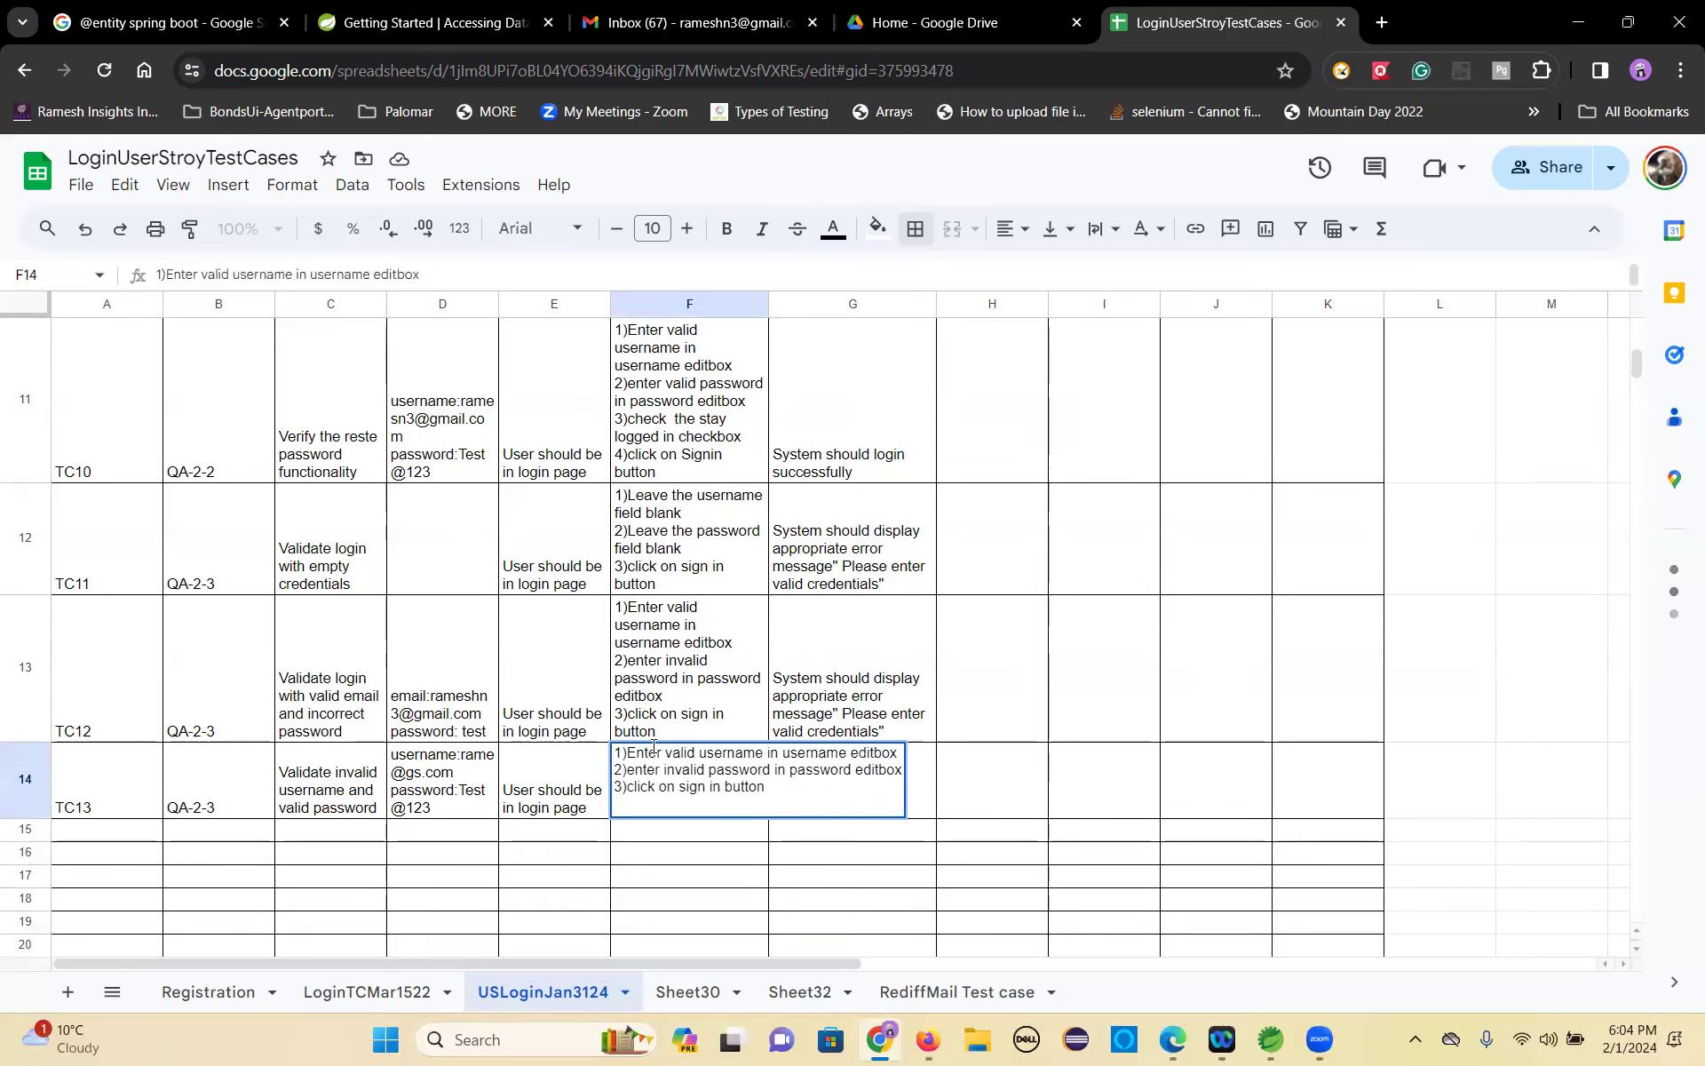
type("in")
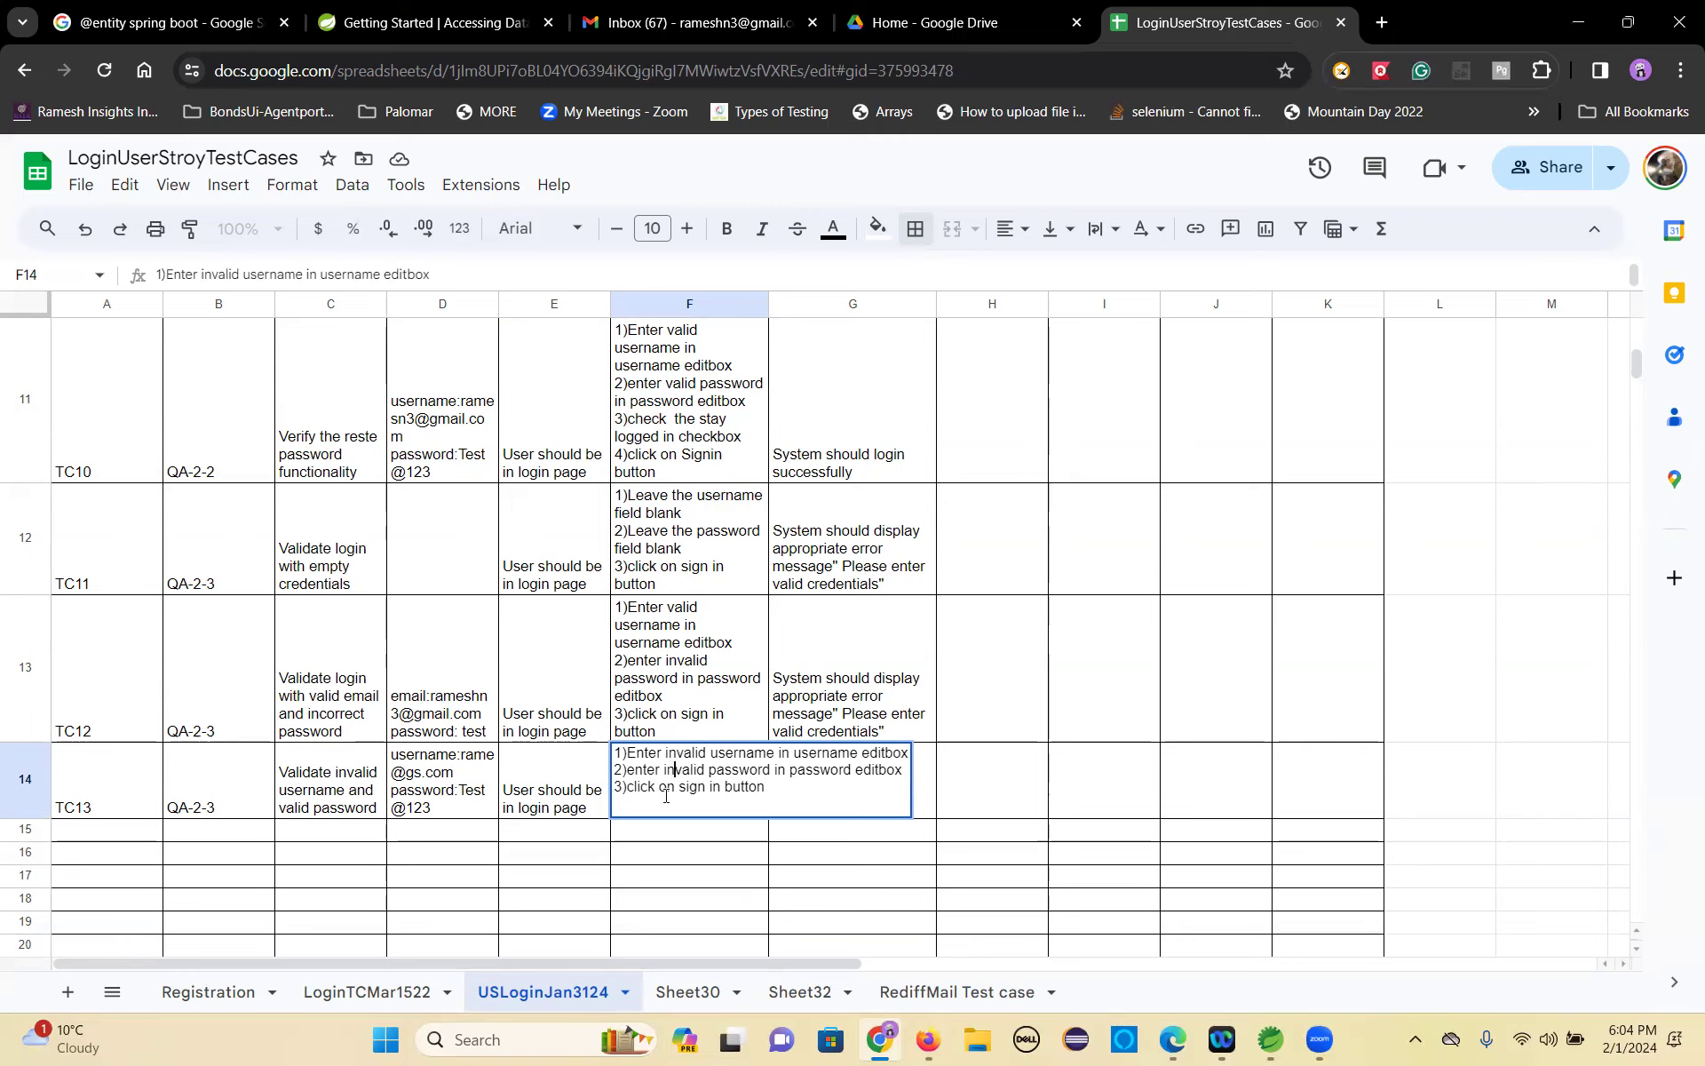
key("Down")
key("BackSpace")
key("BackSpace")
Copy the 'Please enter valid credentials' error from G13 into G14
left_click(933, 810)
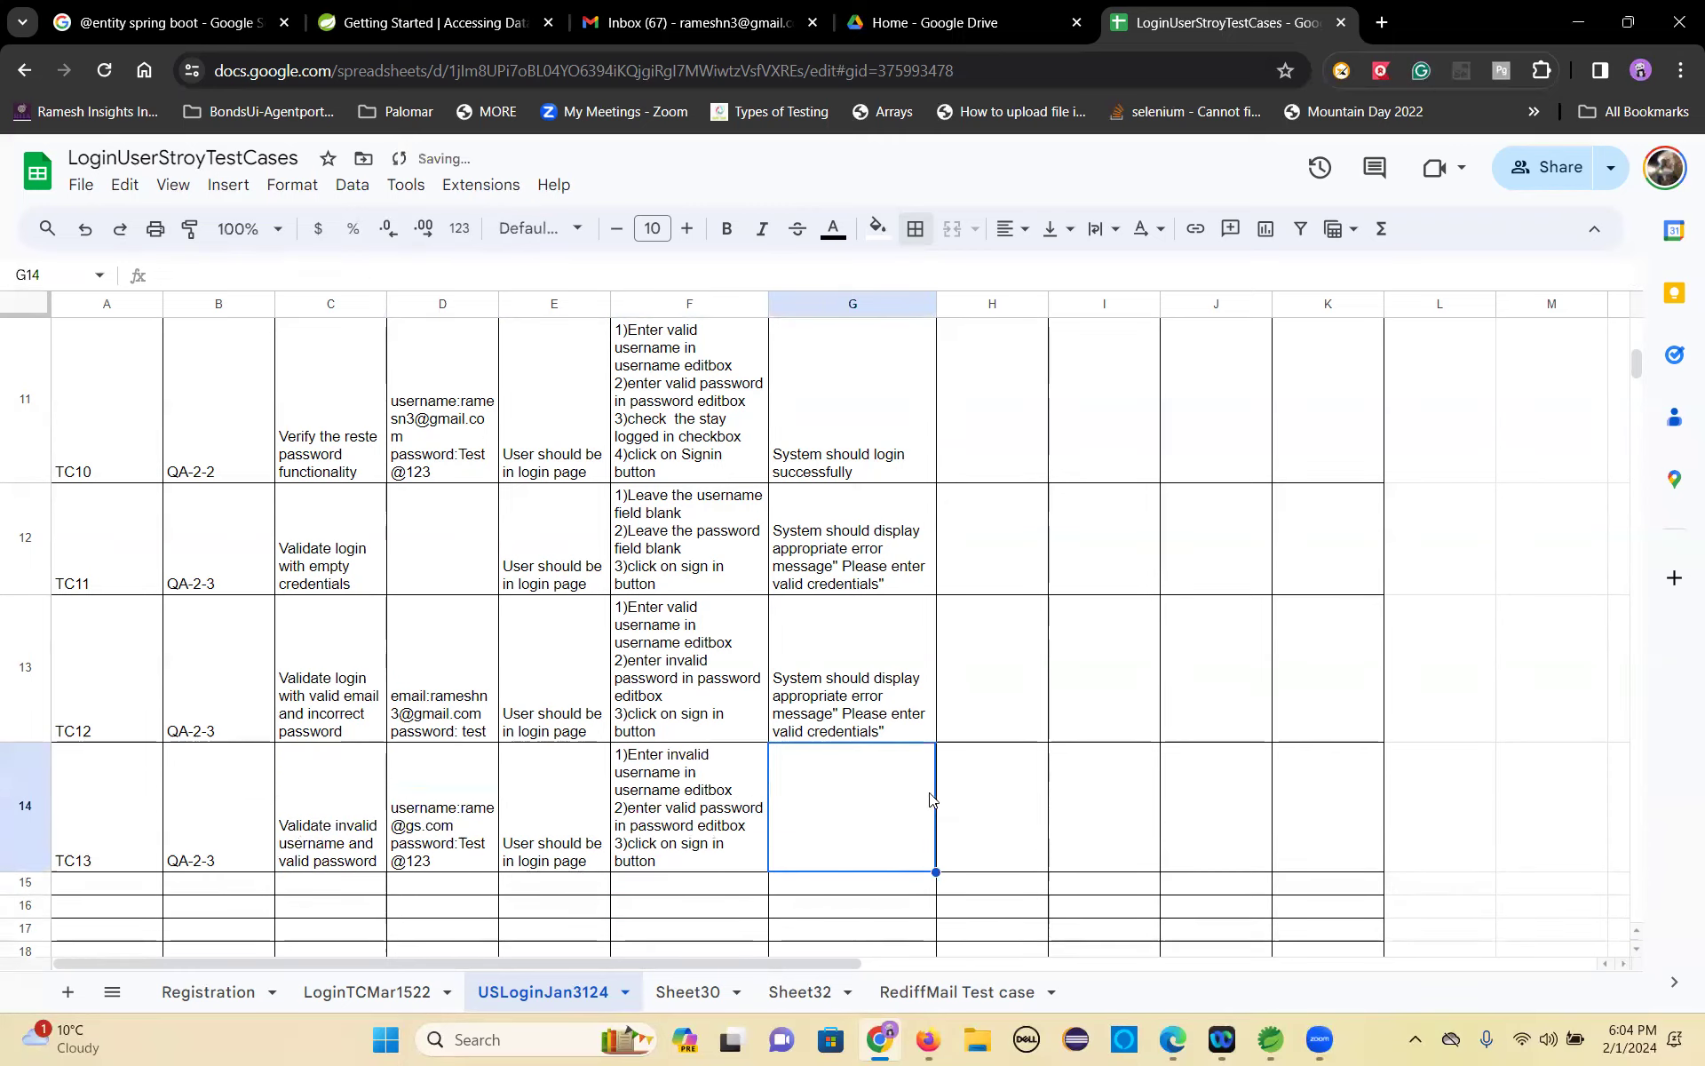
left_click(860, 706)
double_click(830, 714)
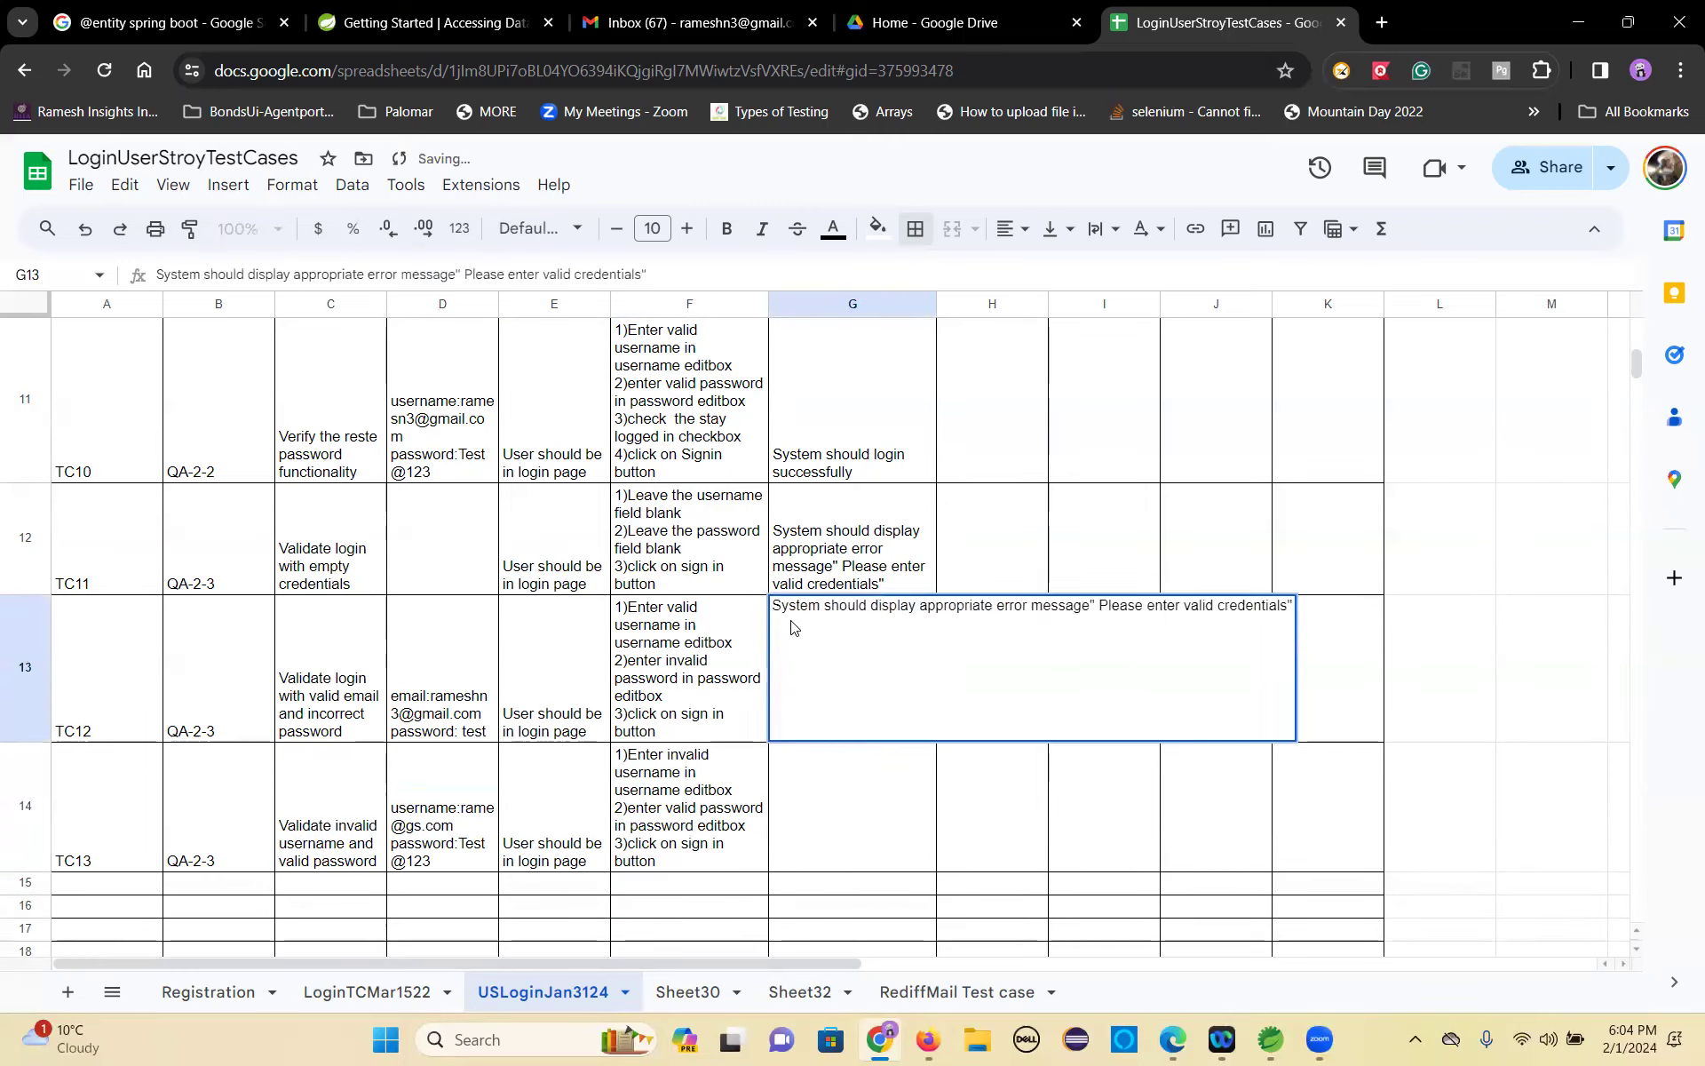
left_click_drag(775, 606, 1282, 648)
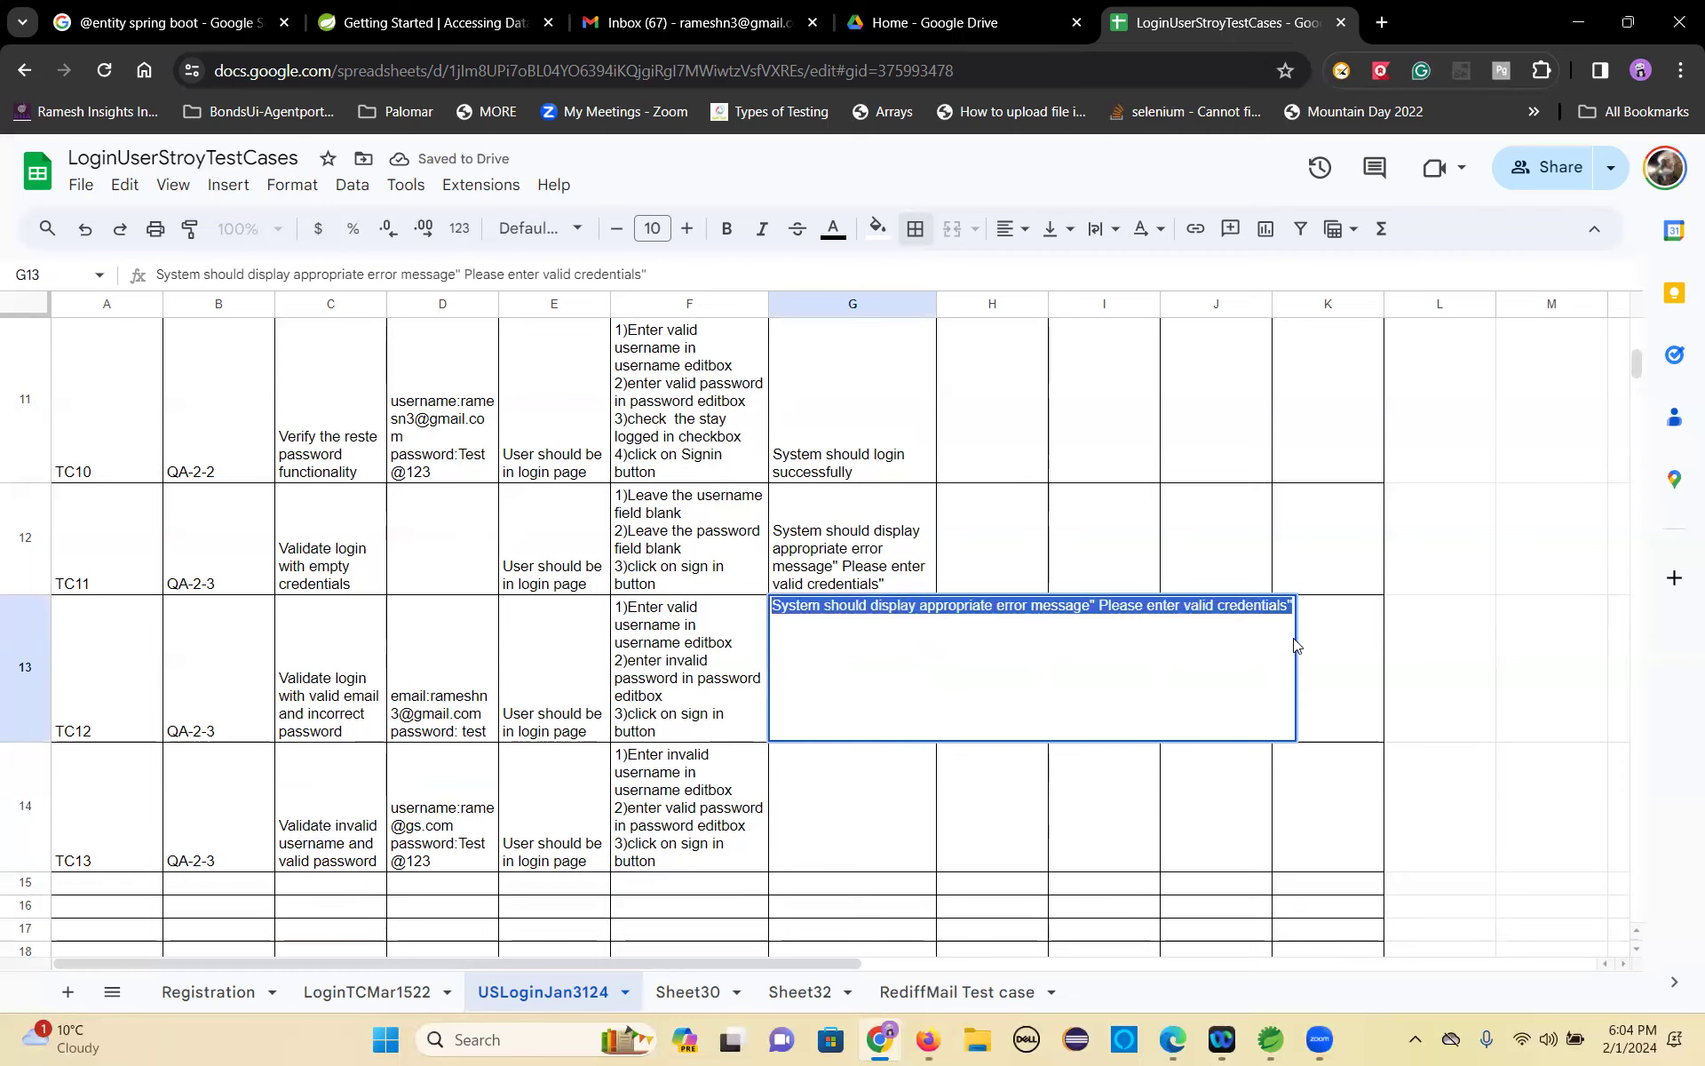
double_click(849, 831)
key("ctrl+v")
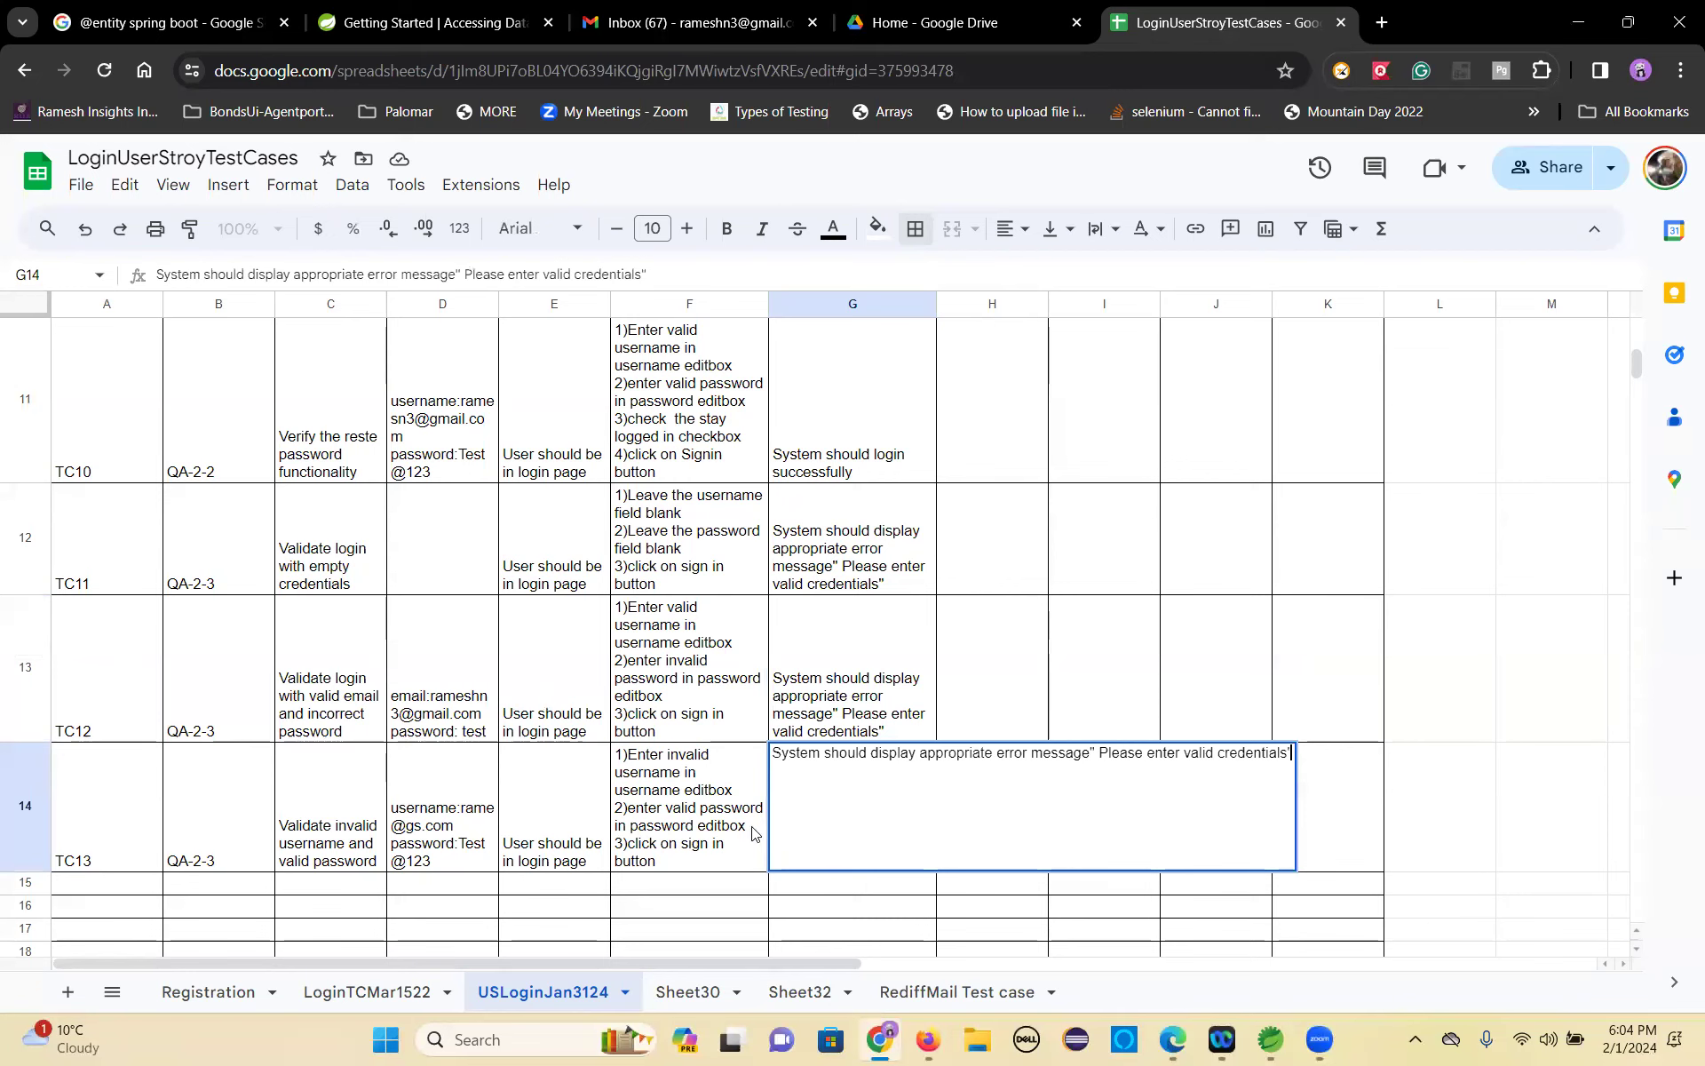
left_click(697, 819)
scroll(259, 879, "down", 1)
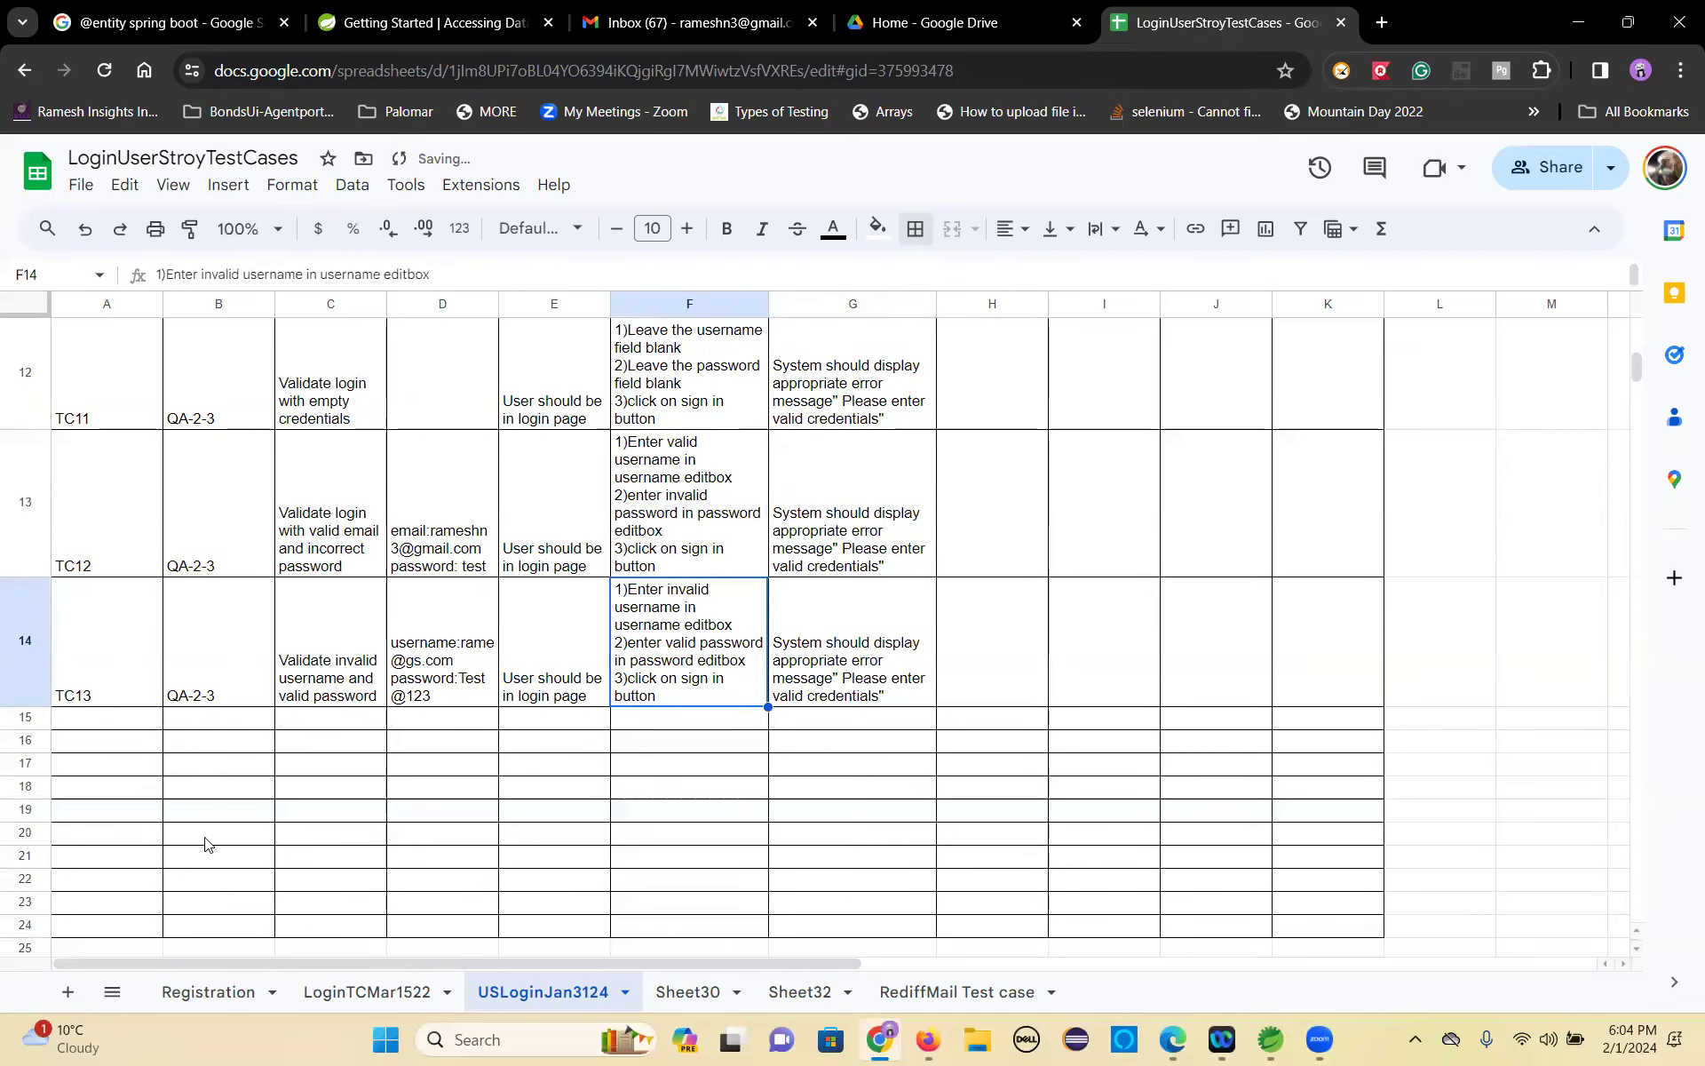
Enter TC14, story QA-2-3 and the name 'Validate login with invalid credentials' in row 15
left_click(100, 721)
type("TC14")
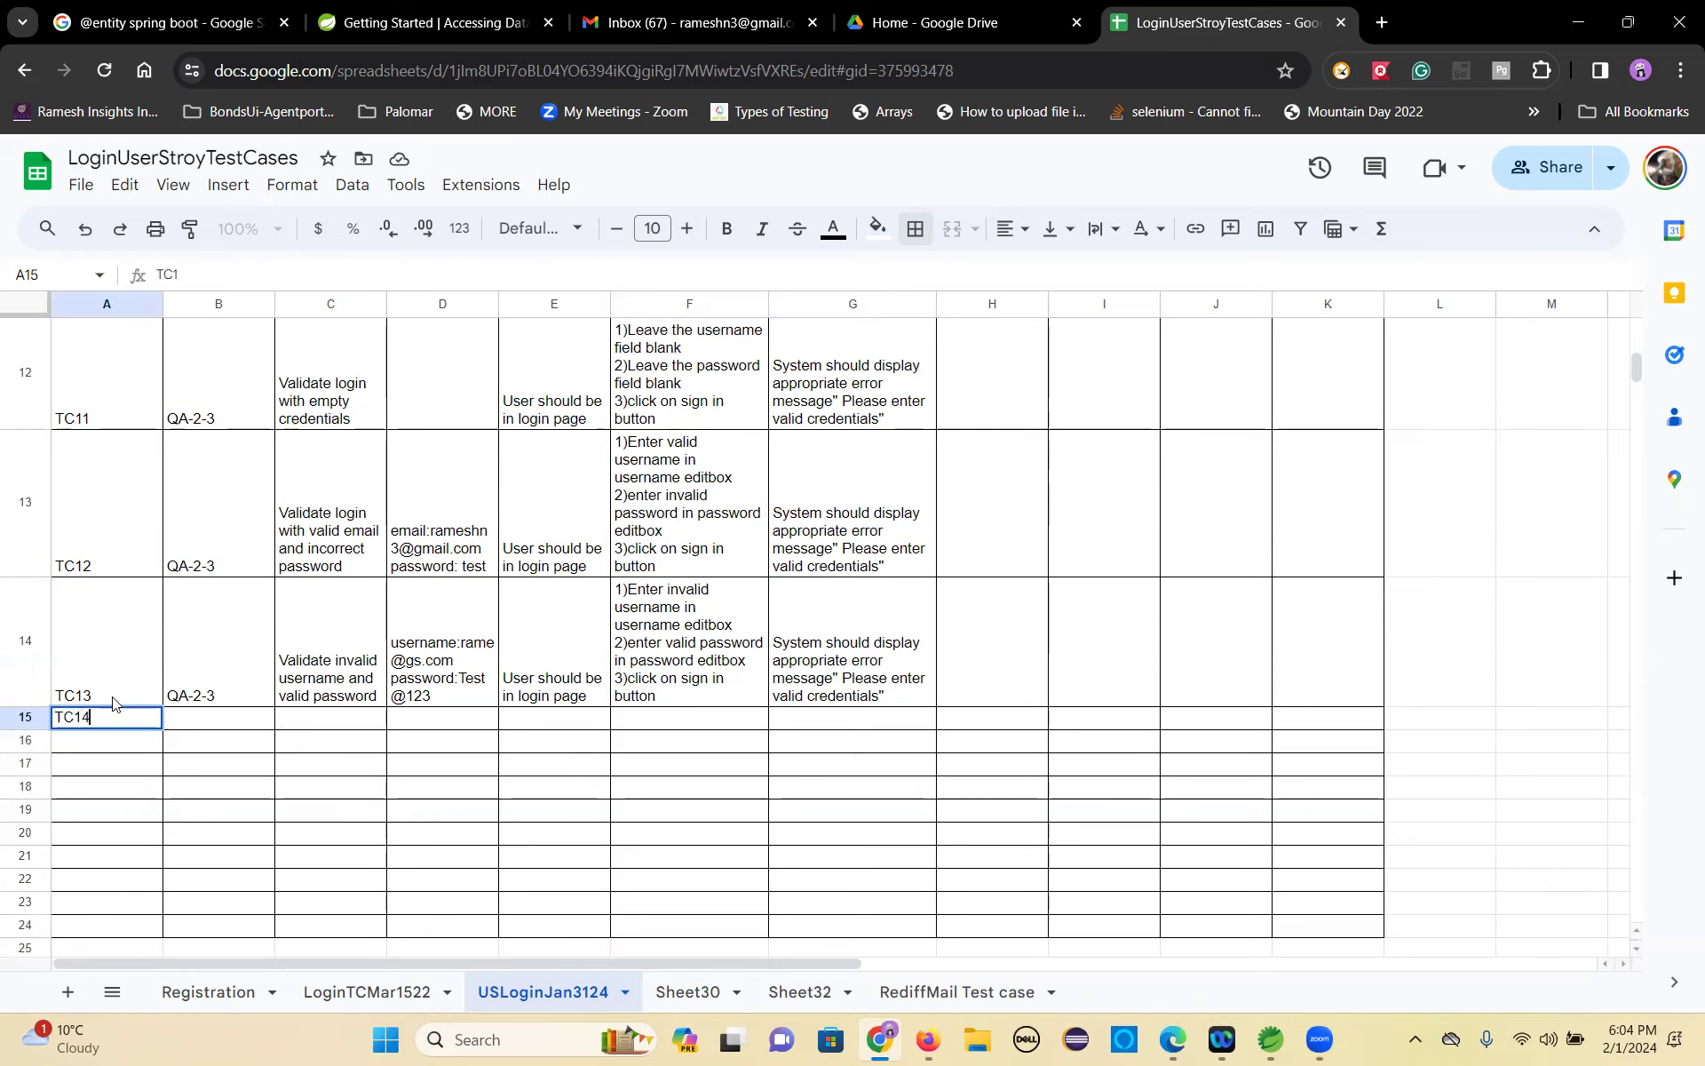
key("Tab")
type("Q")
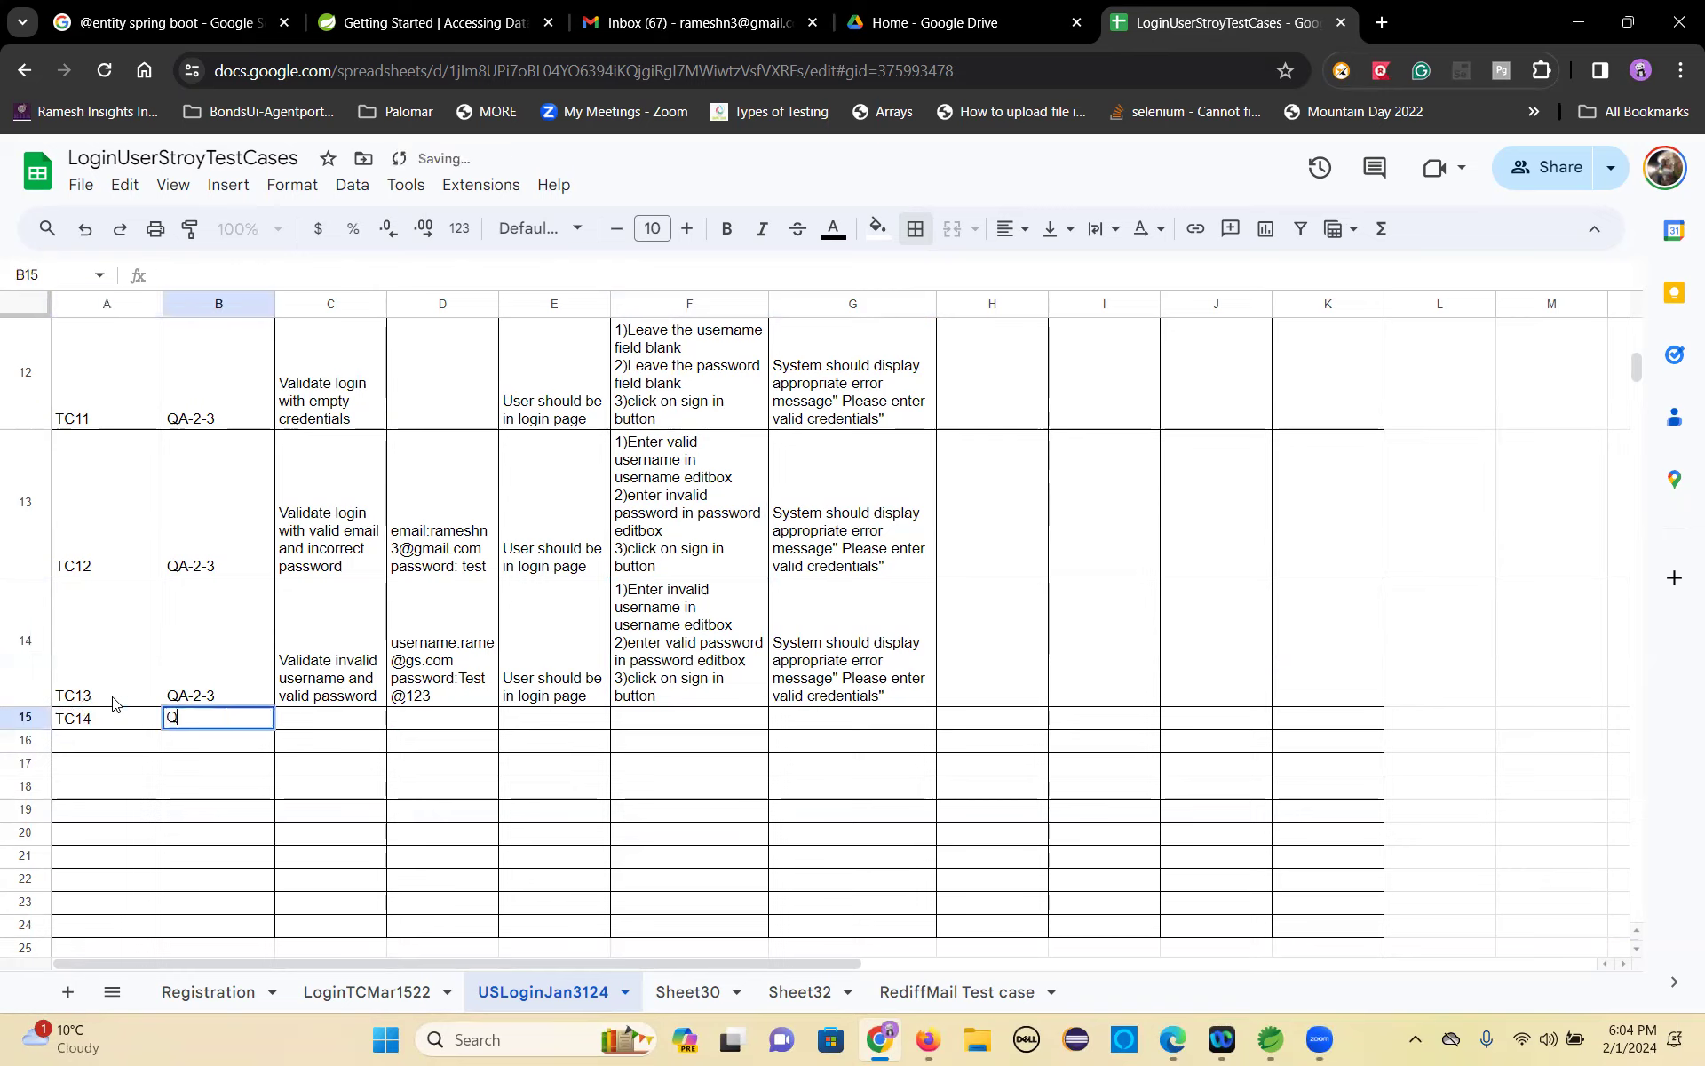
type("A-2-3")
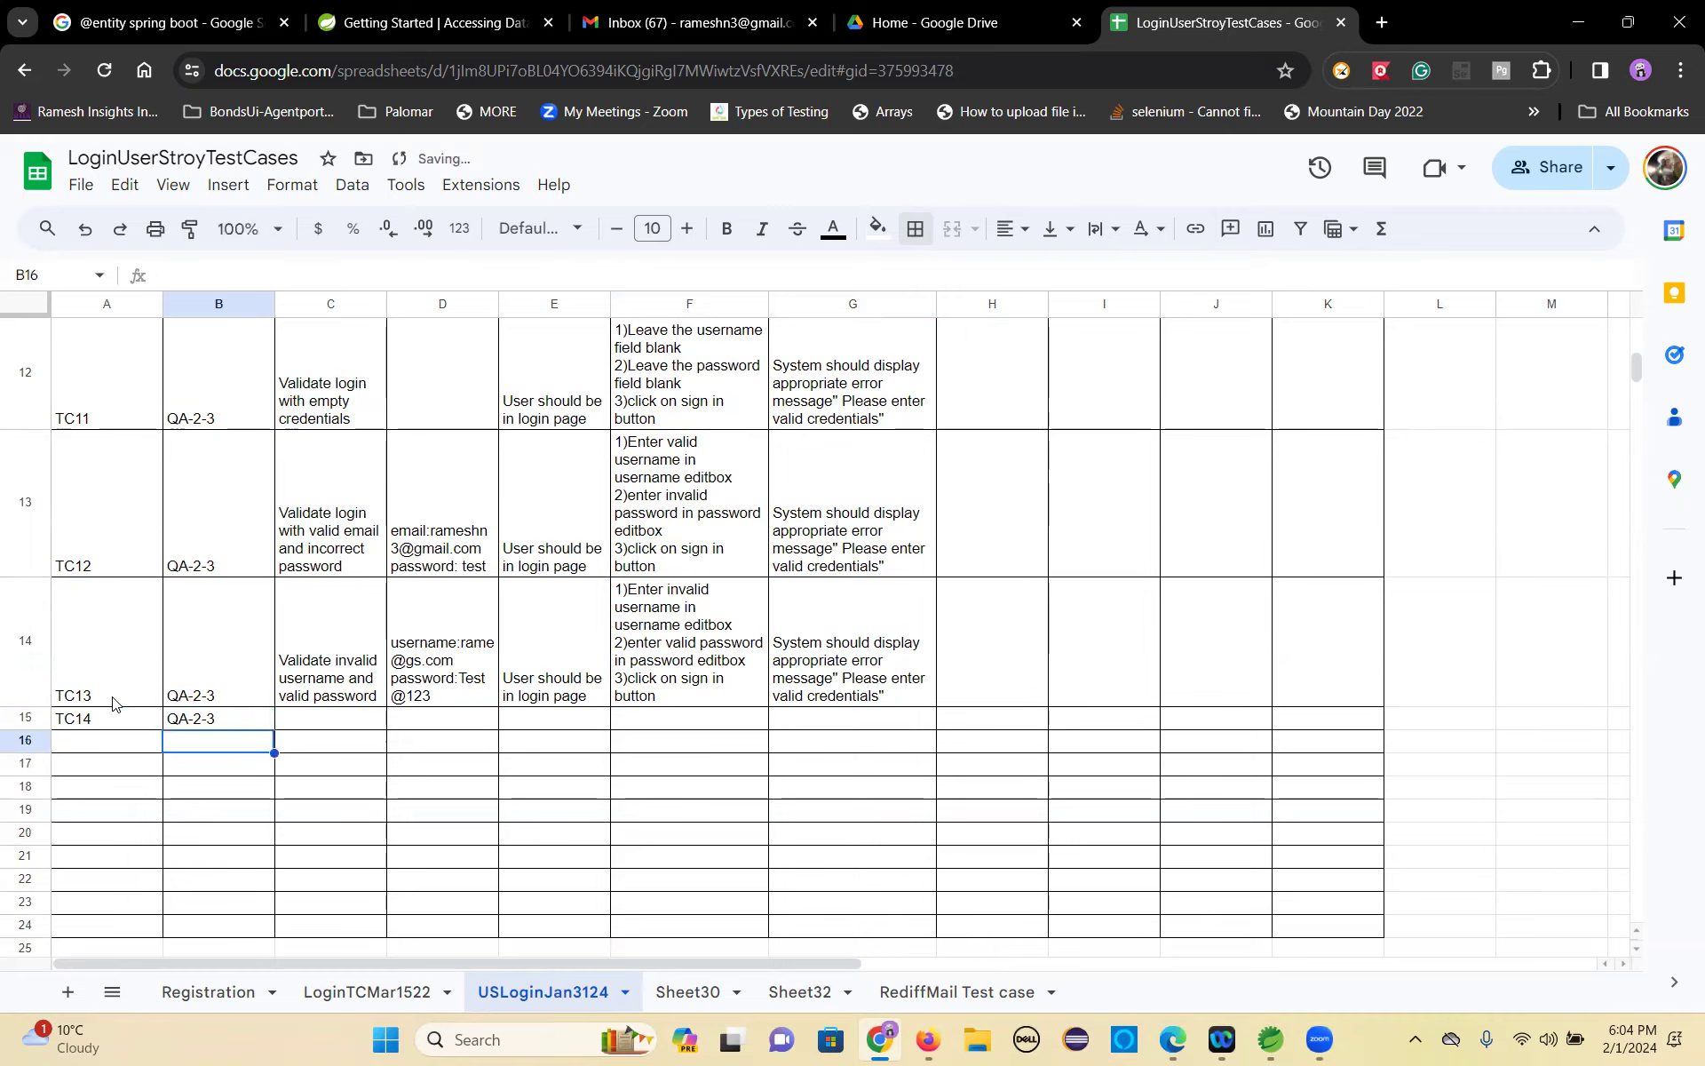
key("Tab")
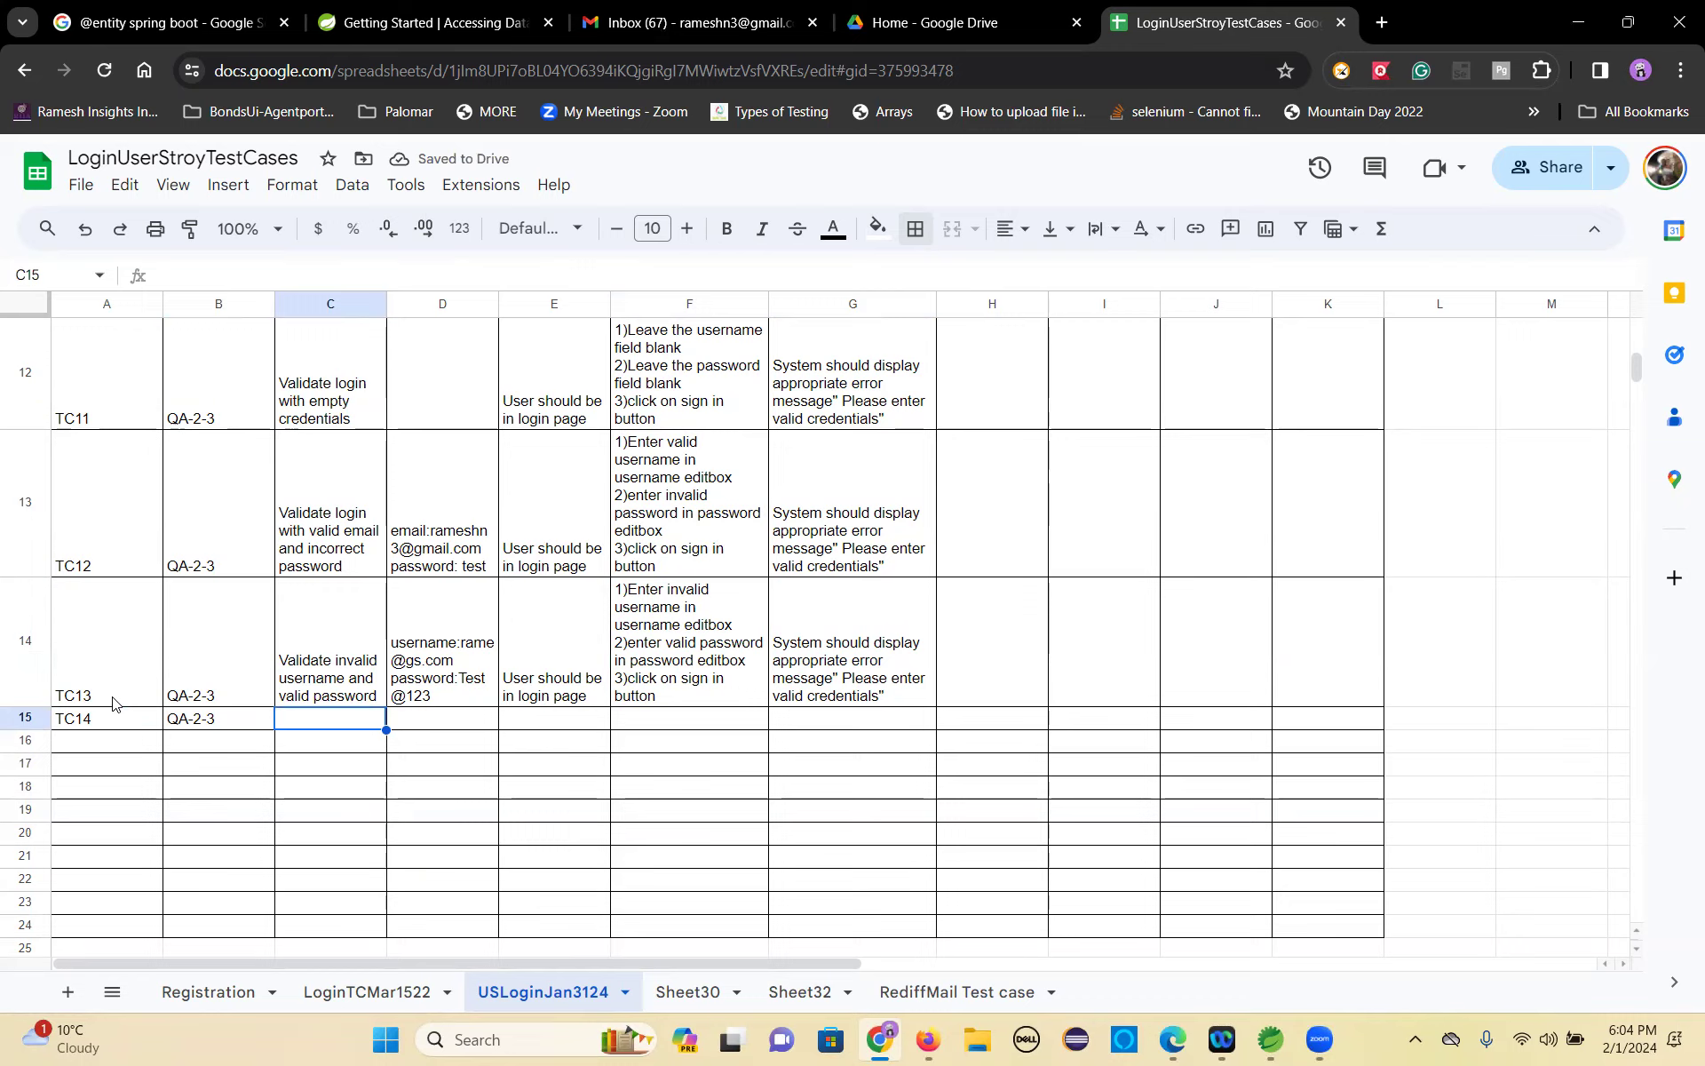
type("Validate login with ")
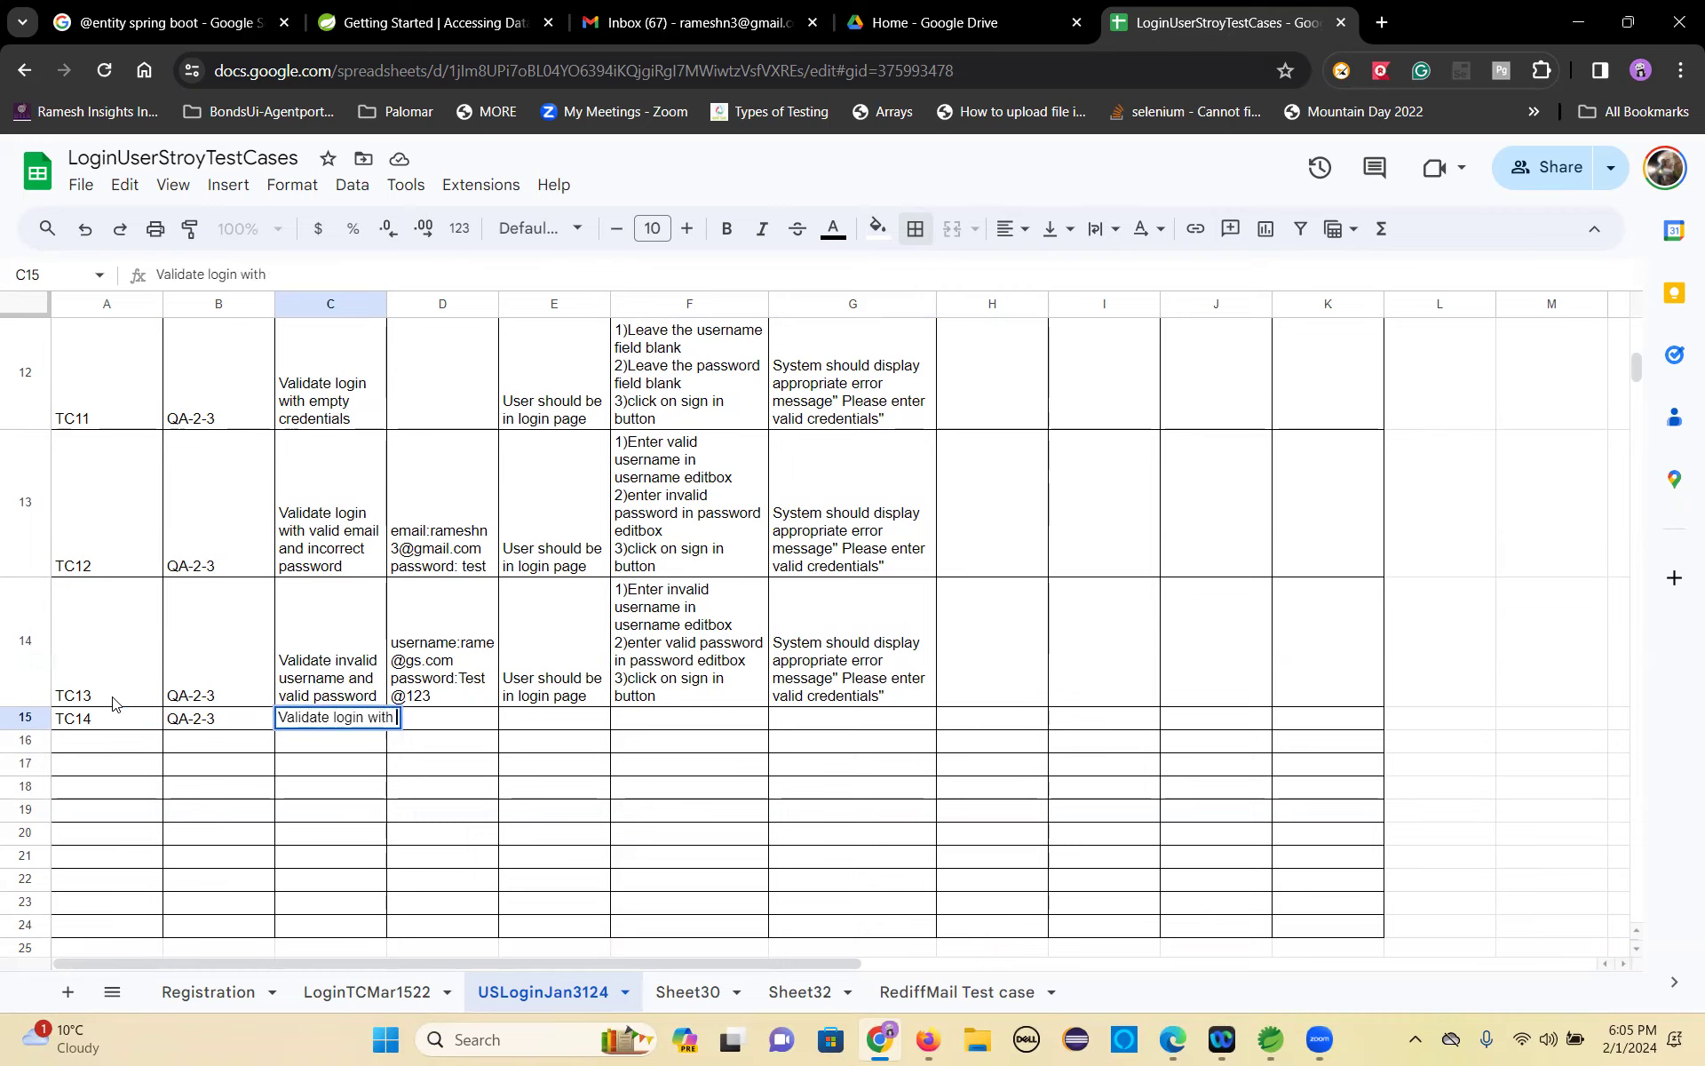
type("invalid credentials")
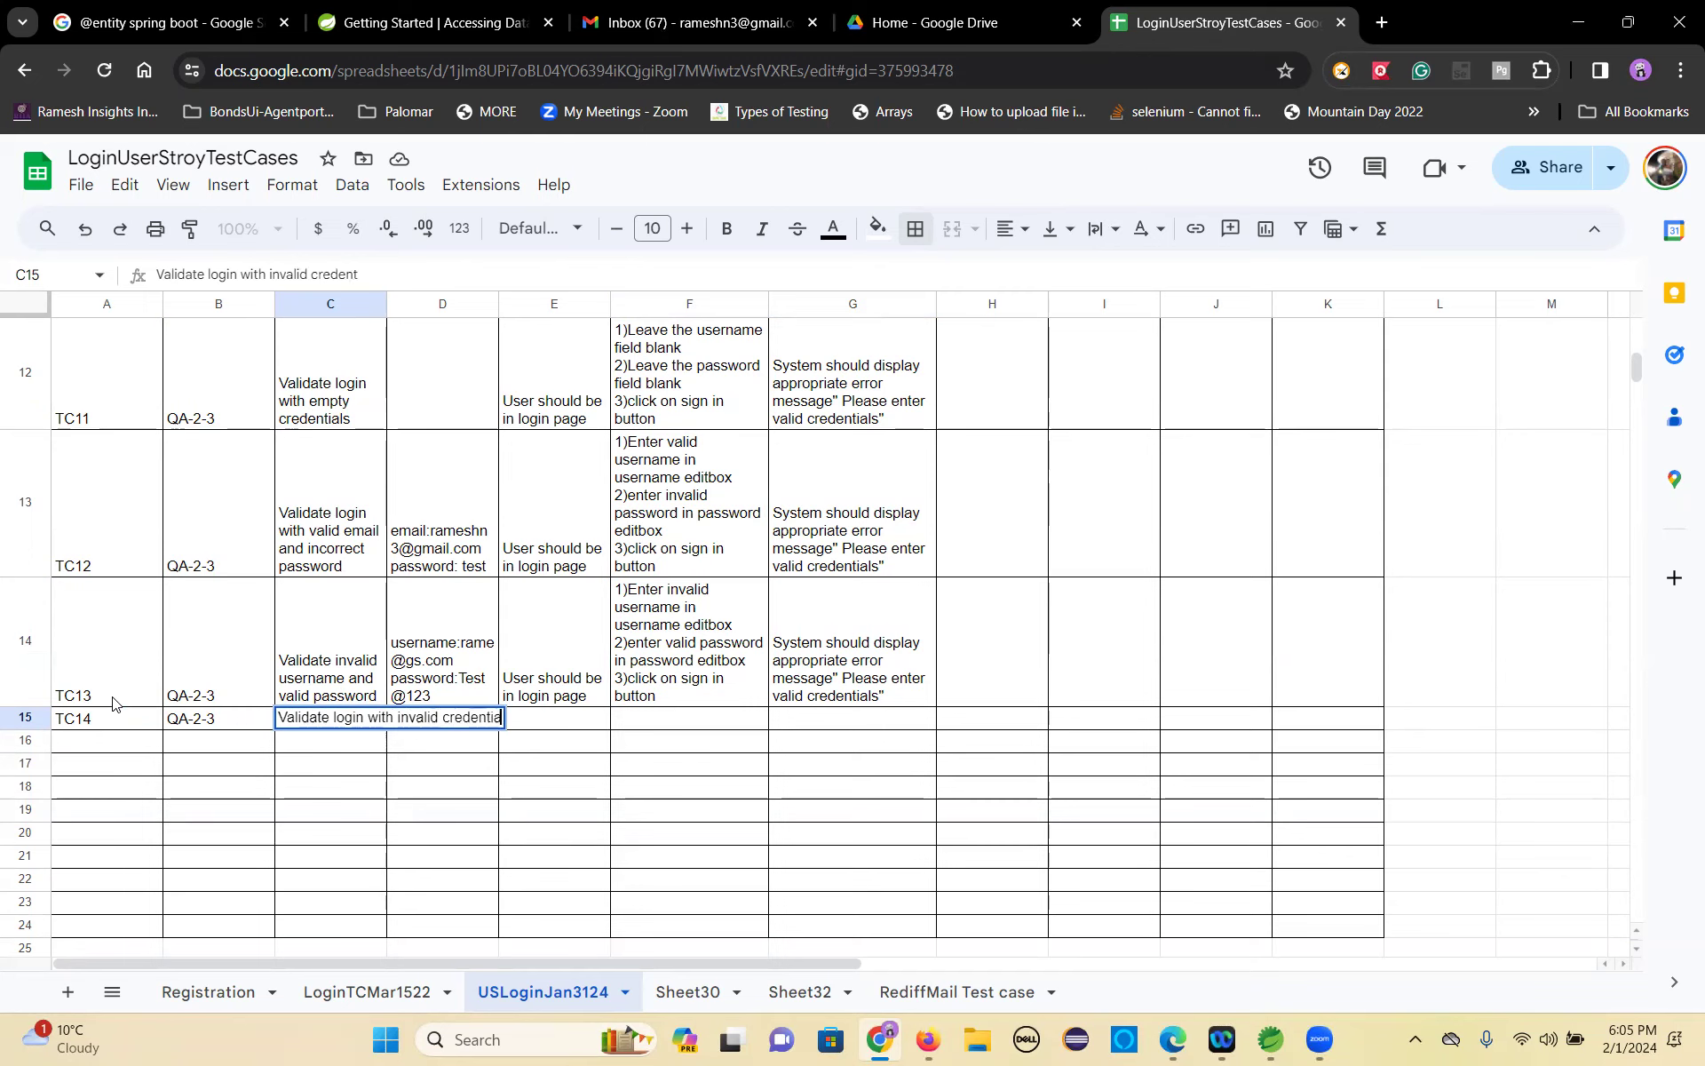
key("Return")
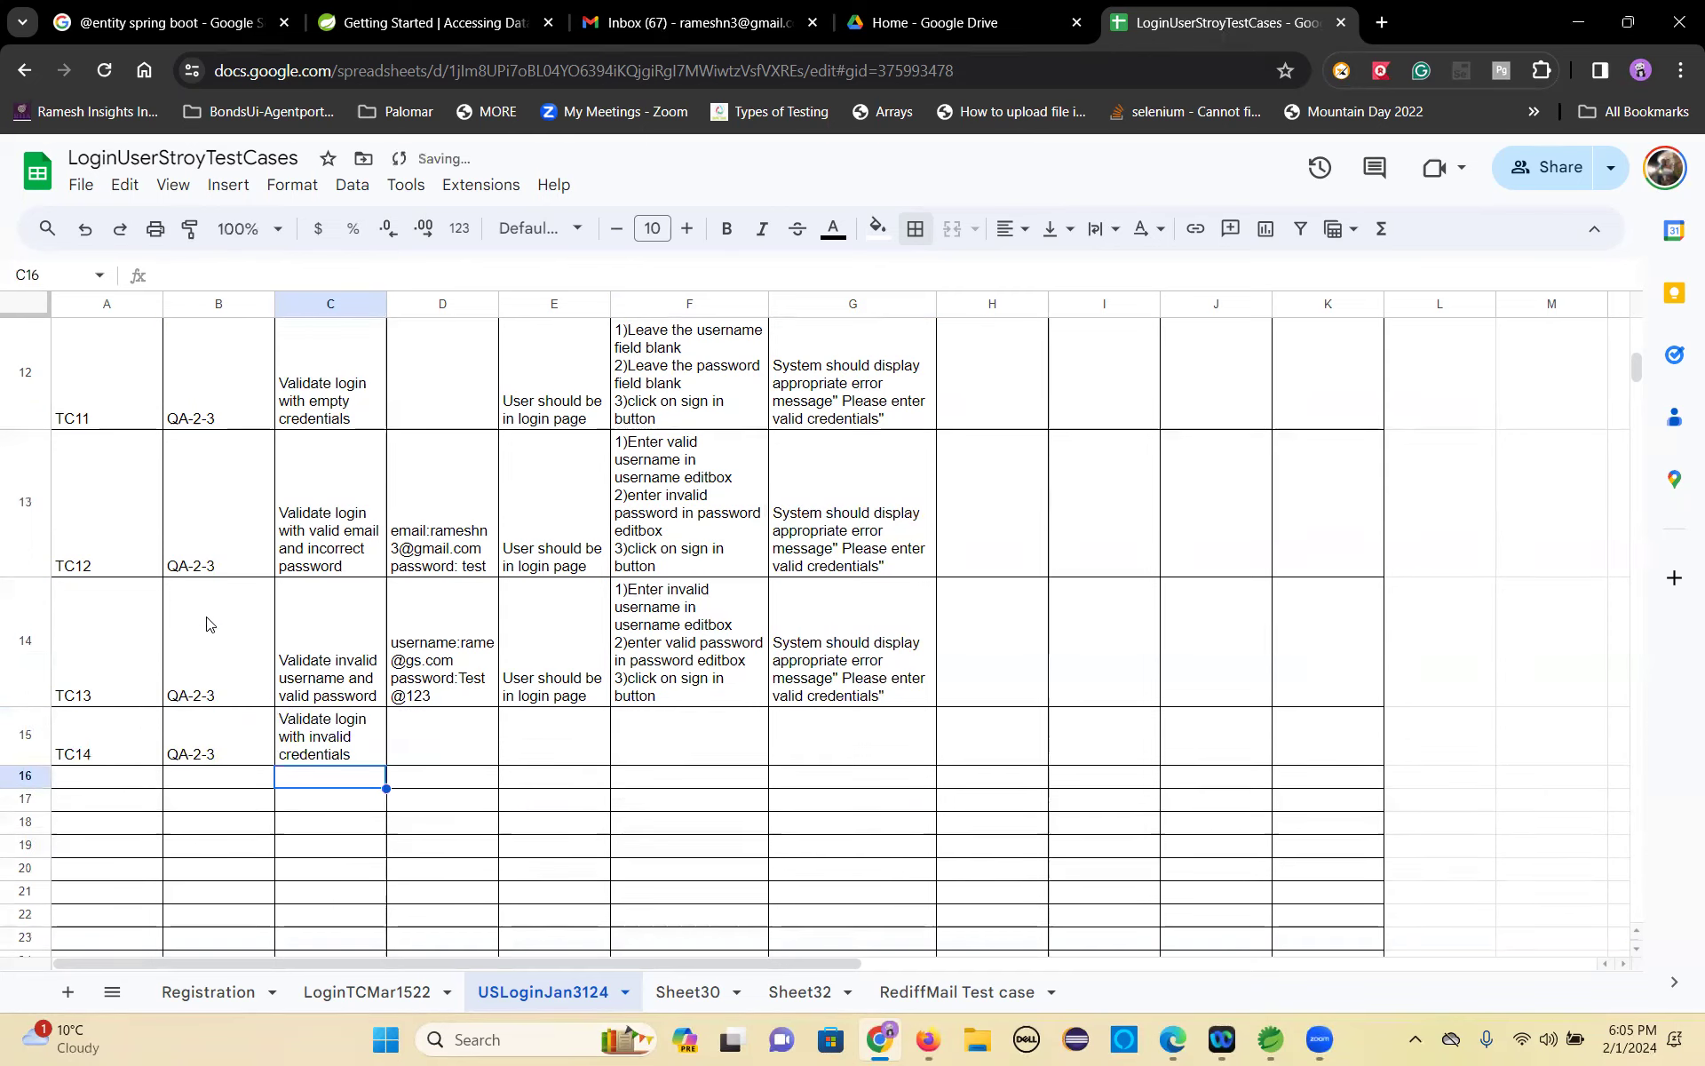
Fill the TC14 precondition with the autocompleted 'user should be in login' text
left_click(418, 749)
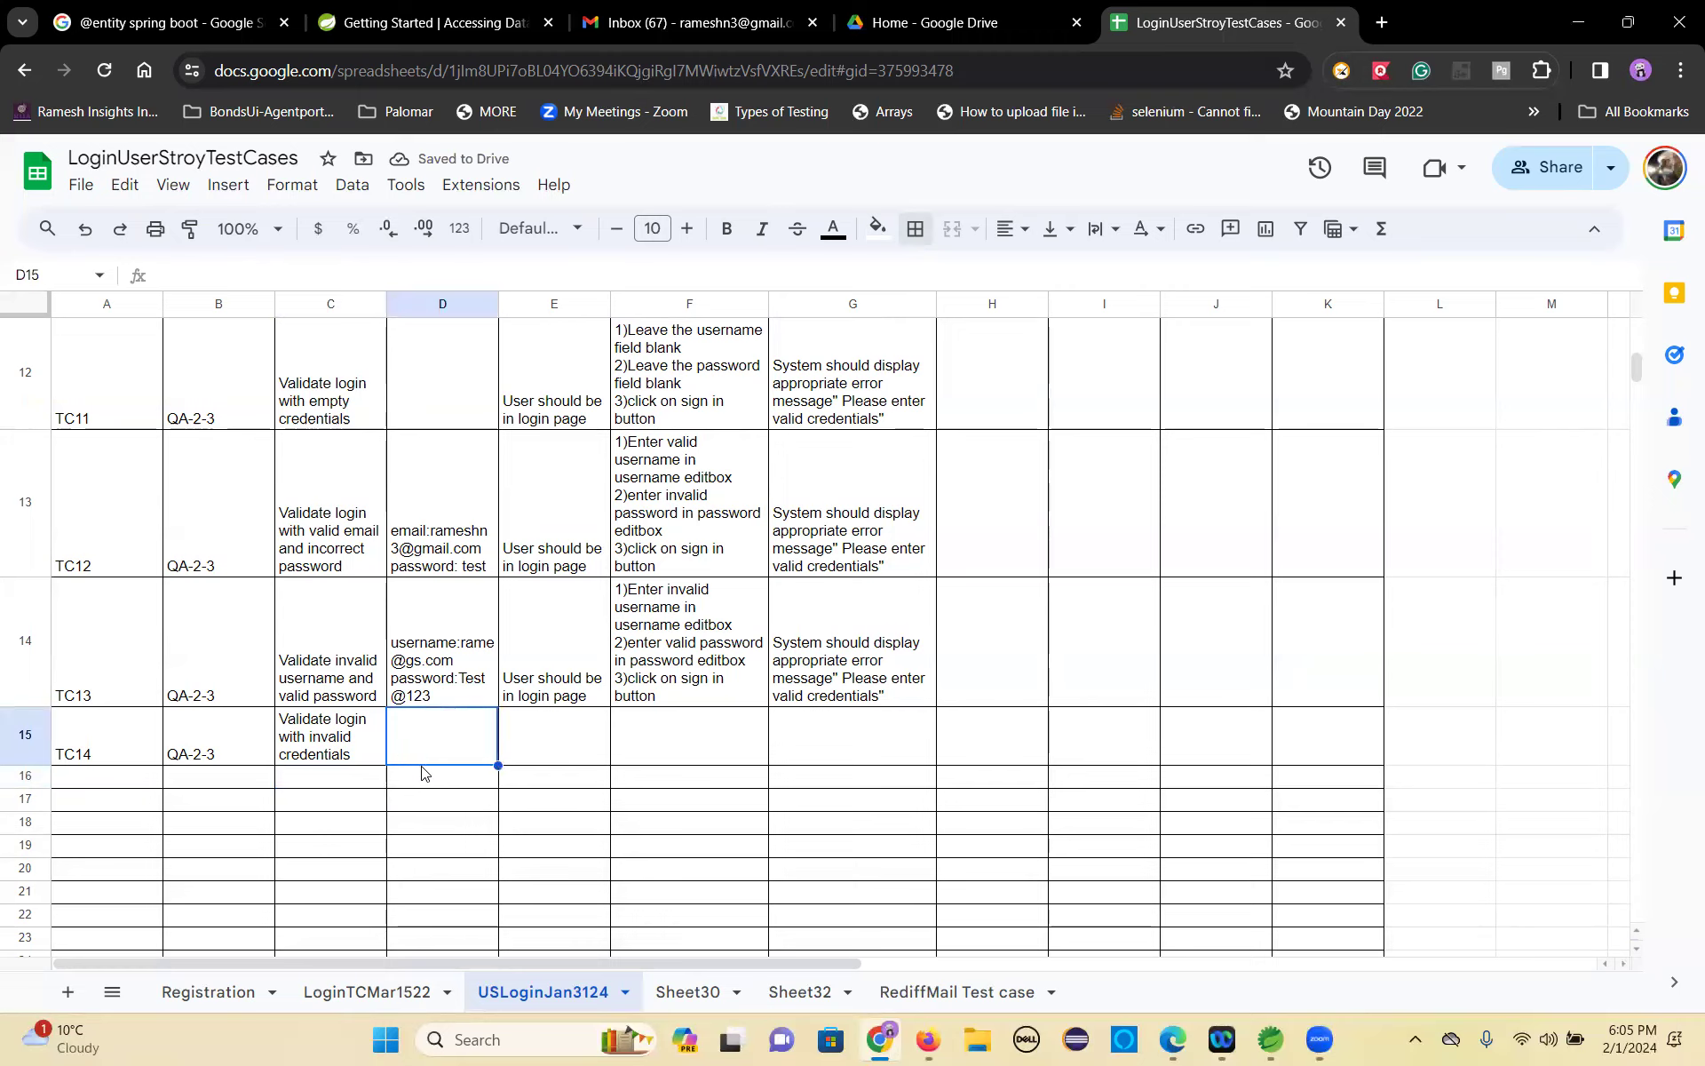
left_click(545, 747)
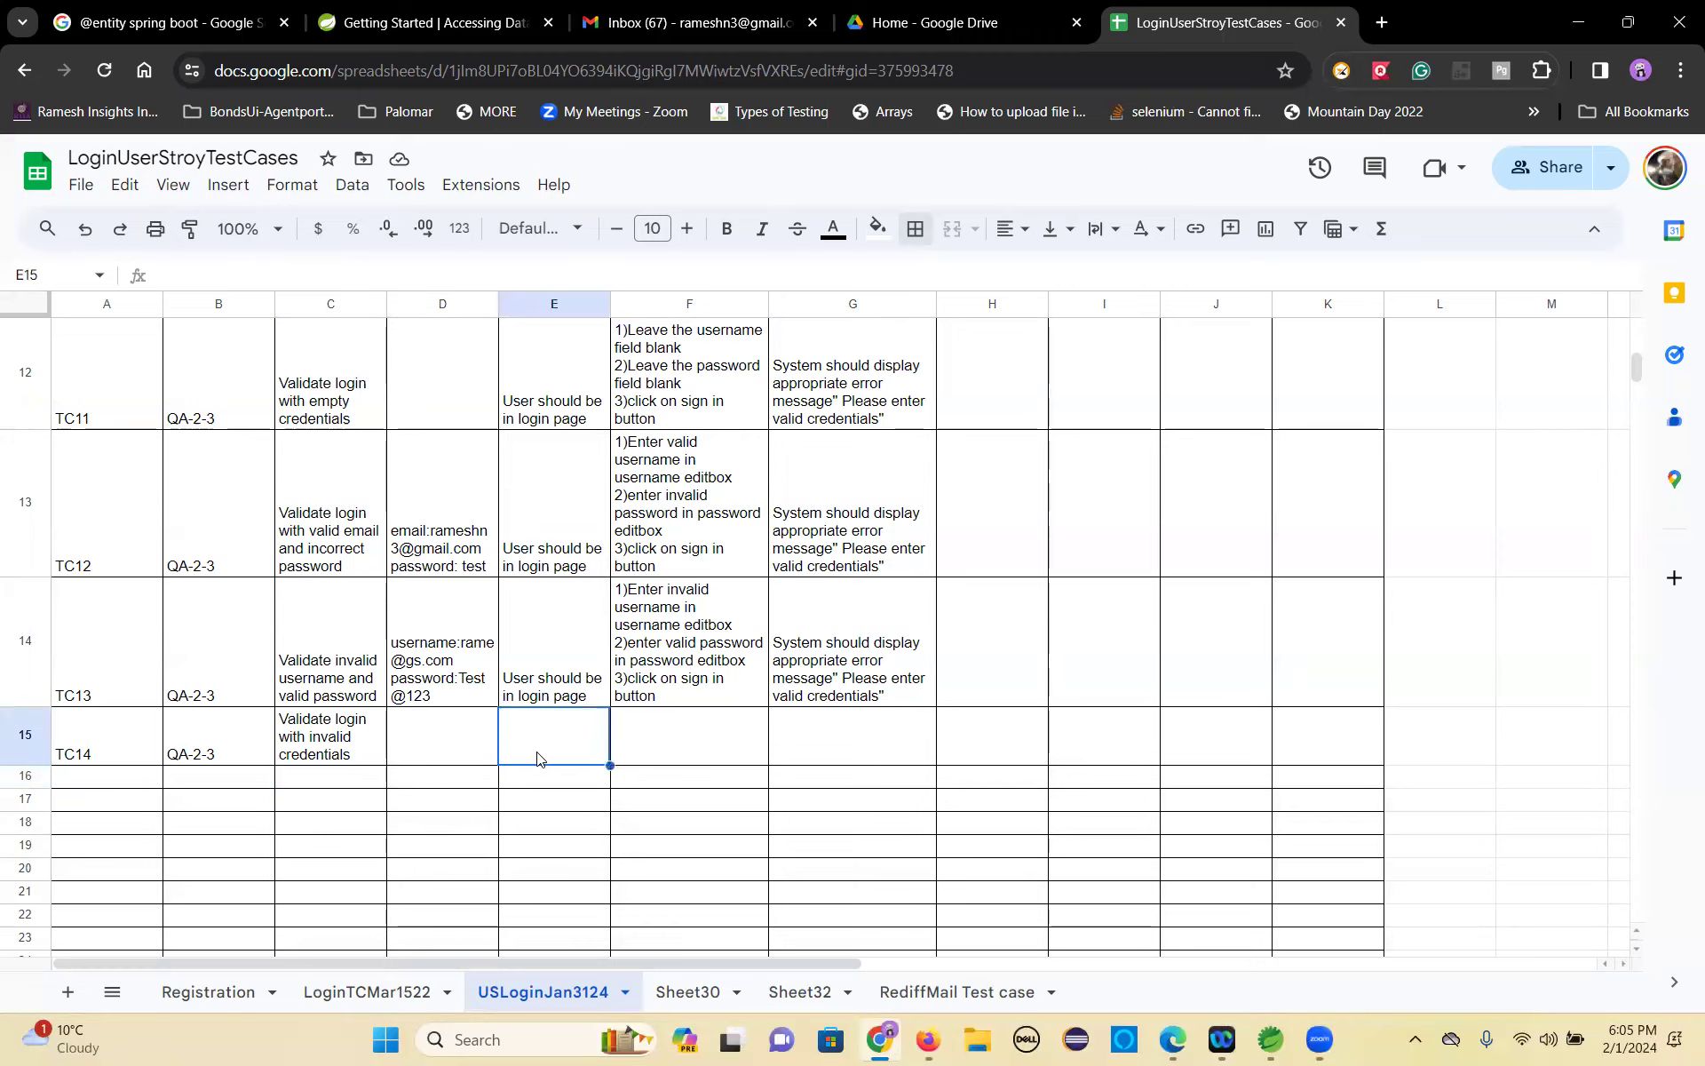
type("user sho")
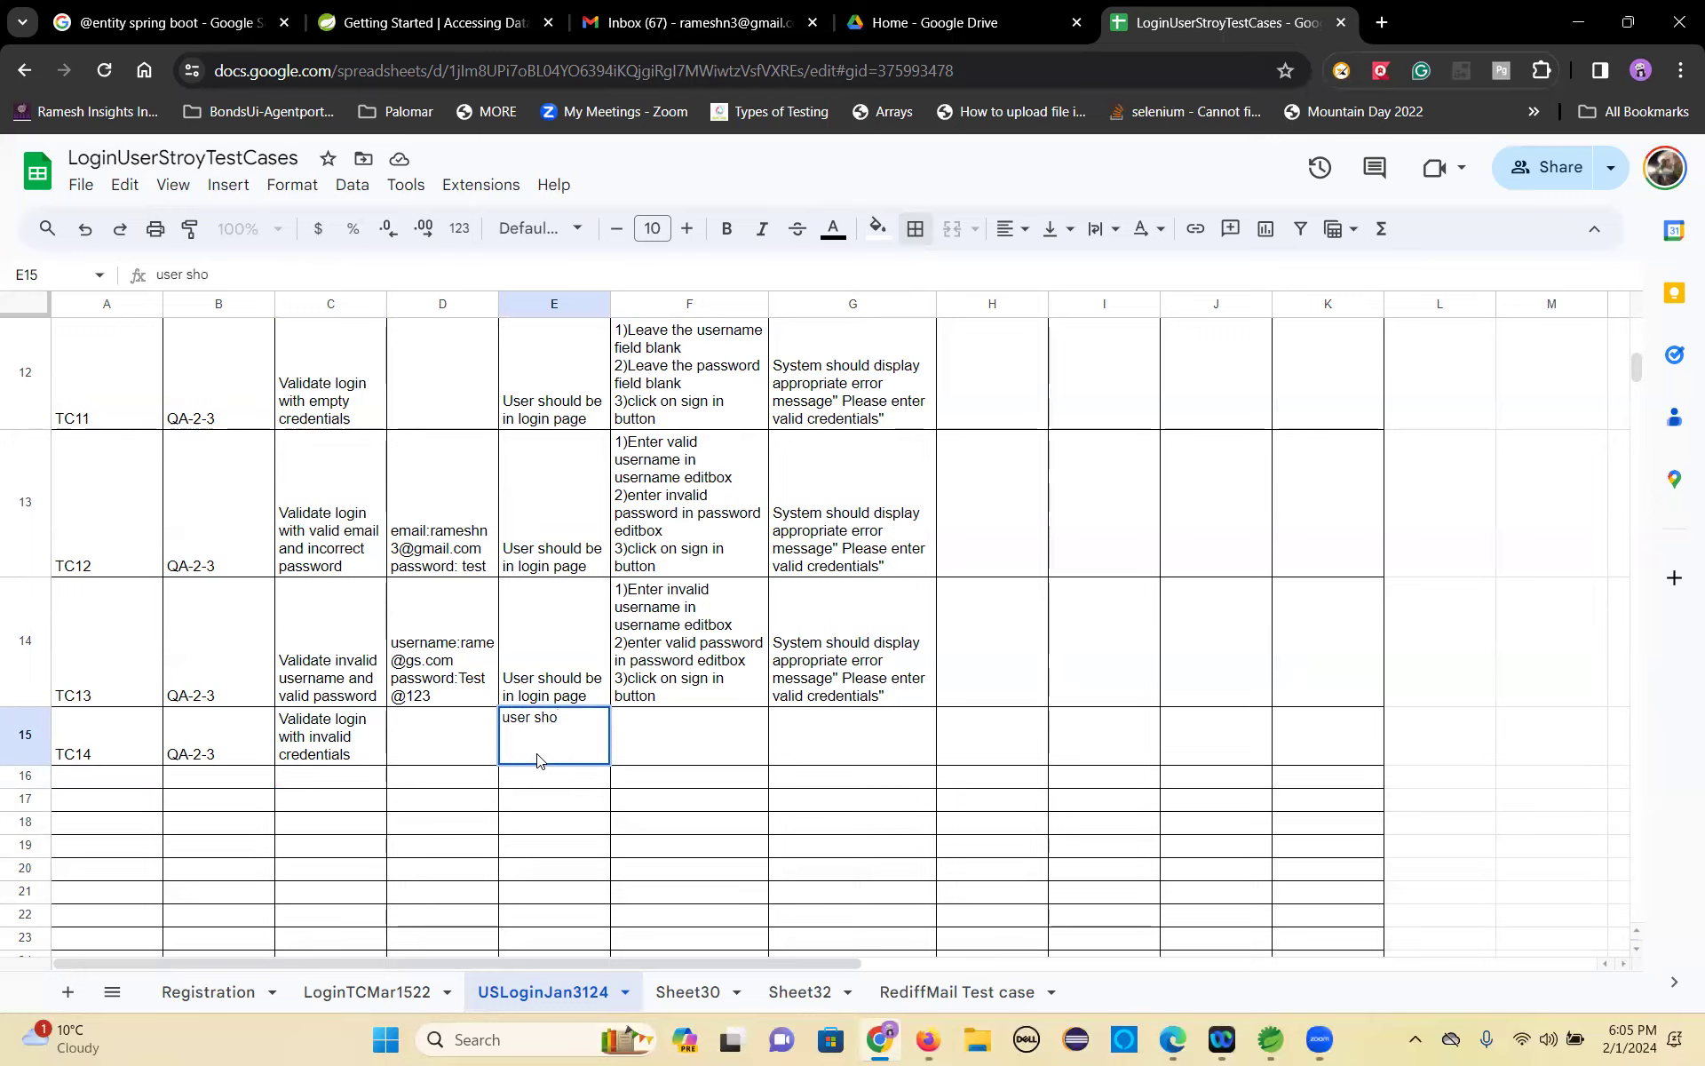
type("uld be in login")
key("Tab")
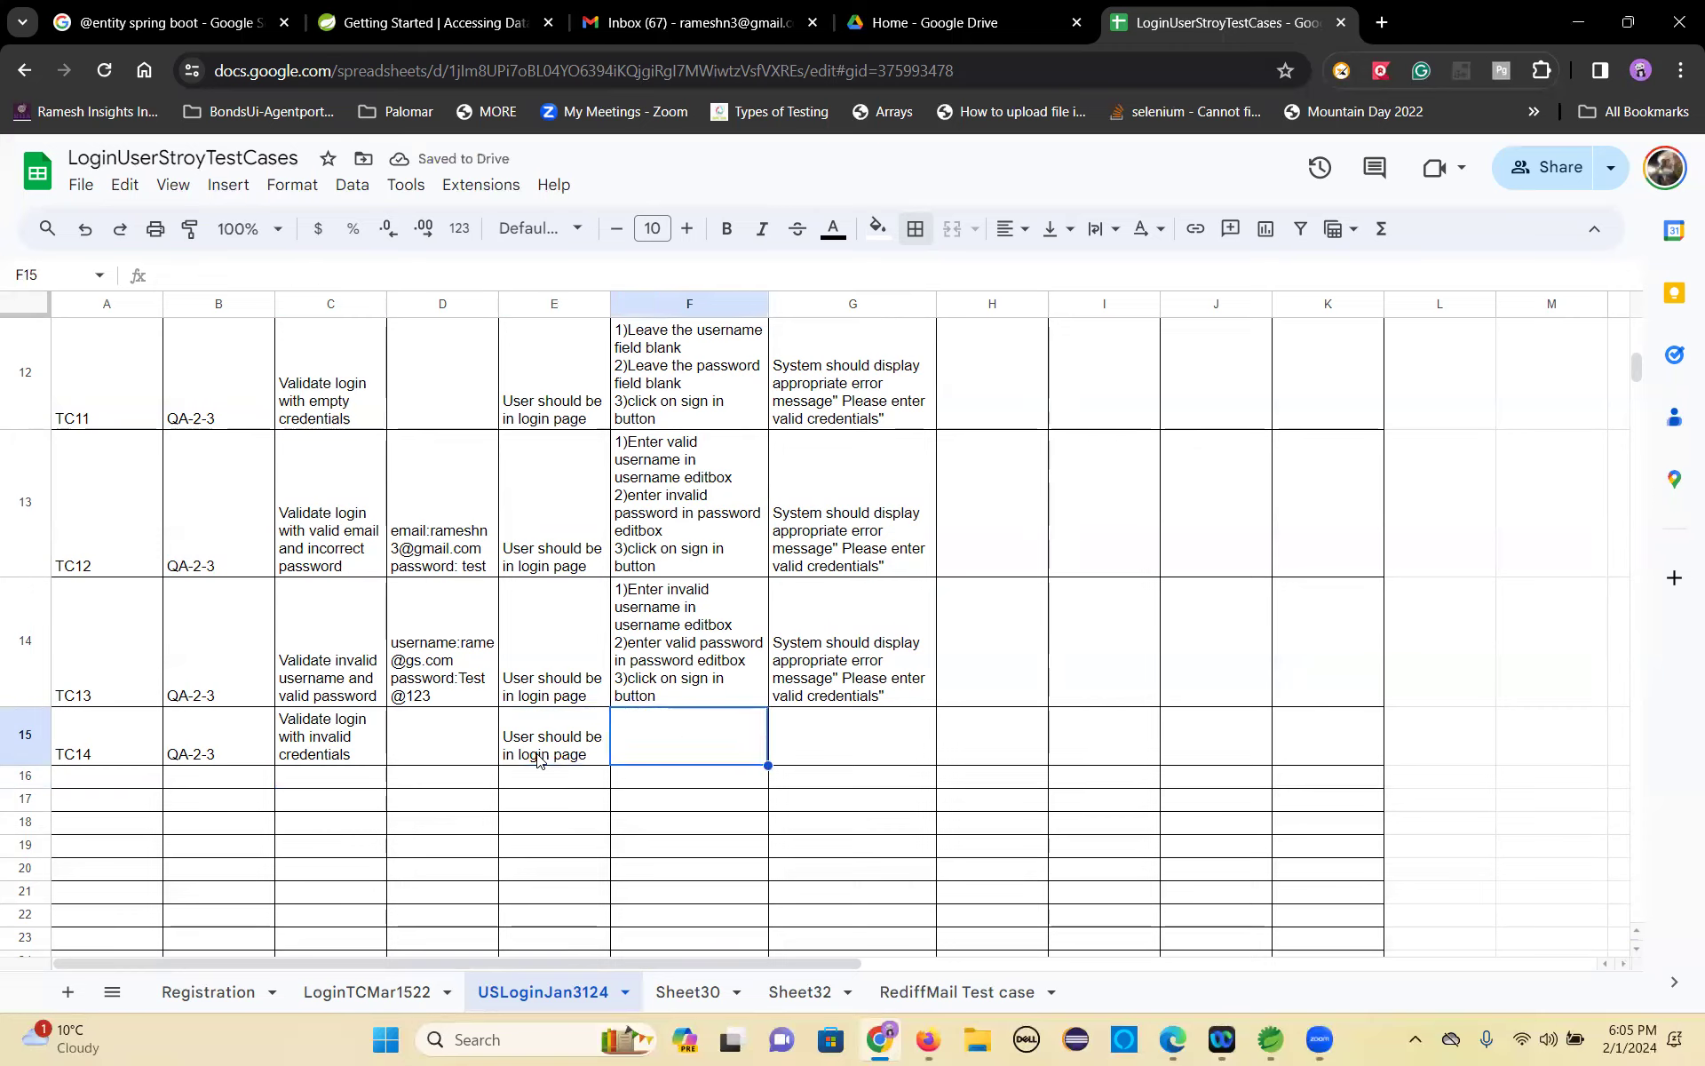
Copy the TC13 steps into F15, changing them to an invalid username and invalid password
double_click(630, 654)
left_click_drag(765, 621, 618, 605)
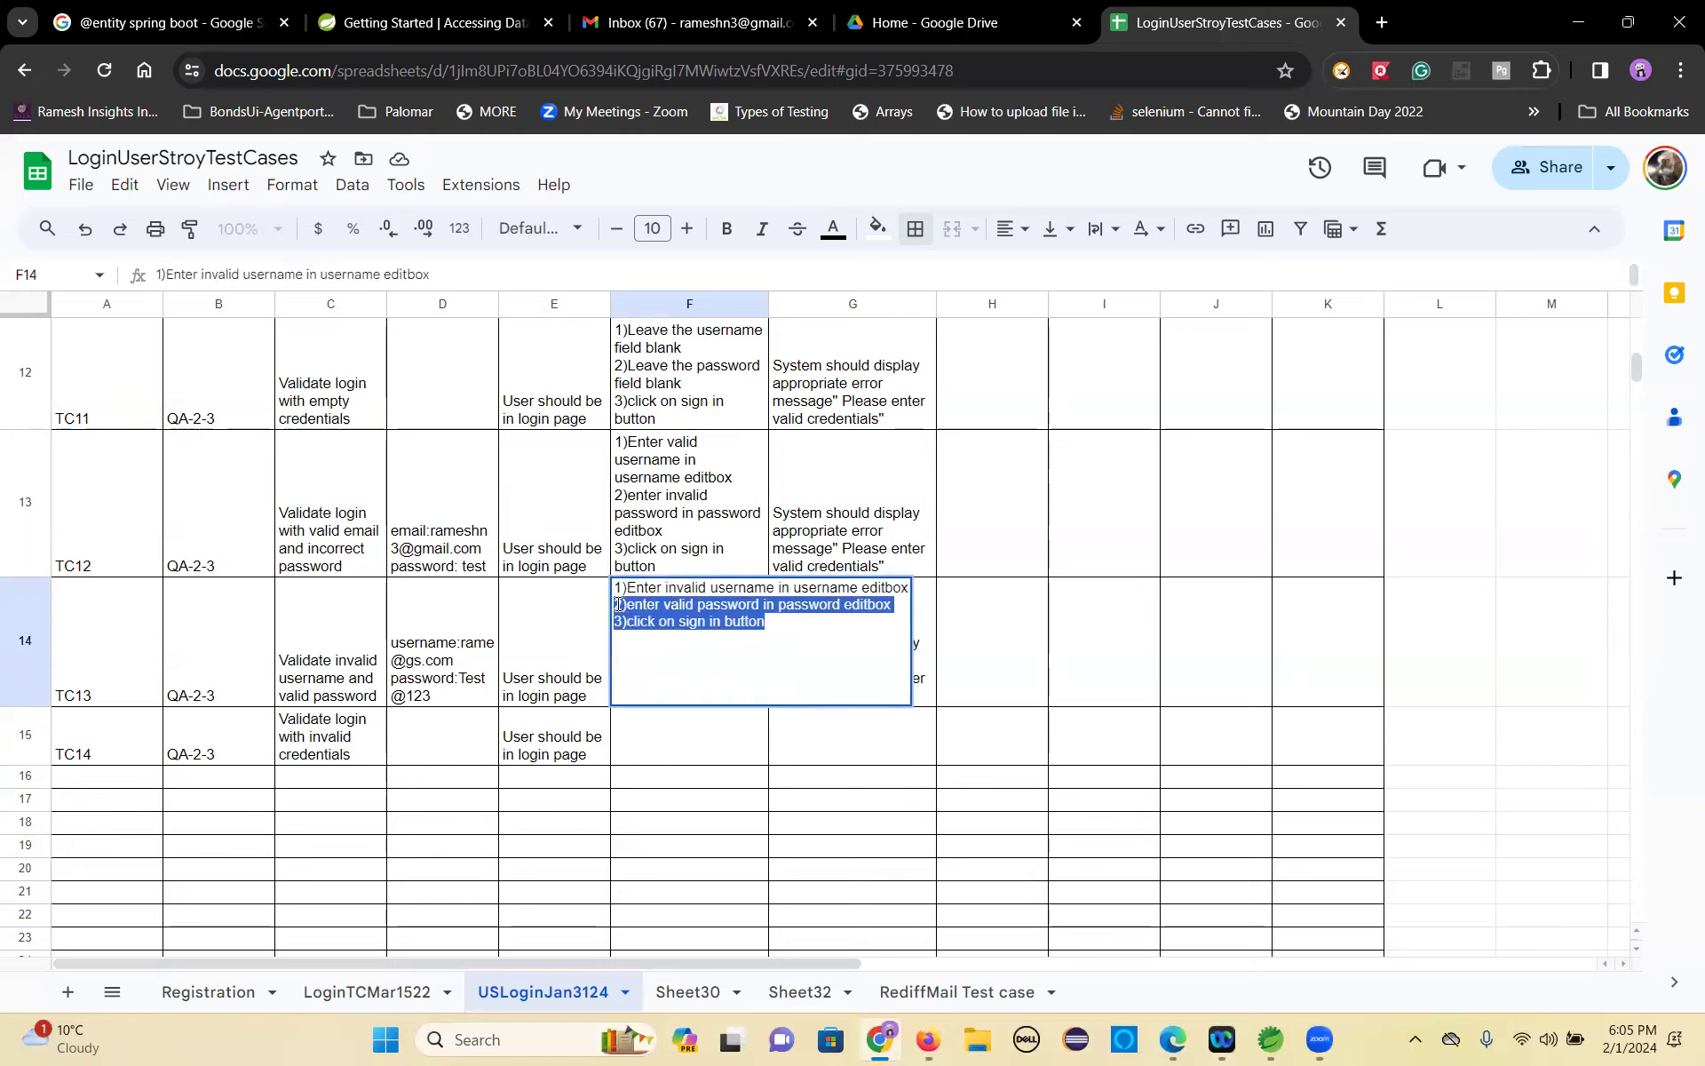
double_click(660, 746)
key("ctrl+v")
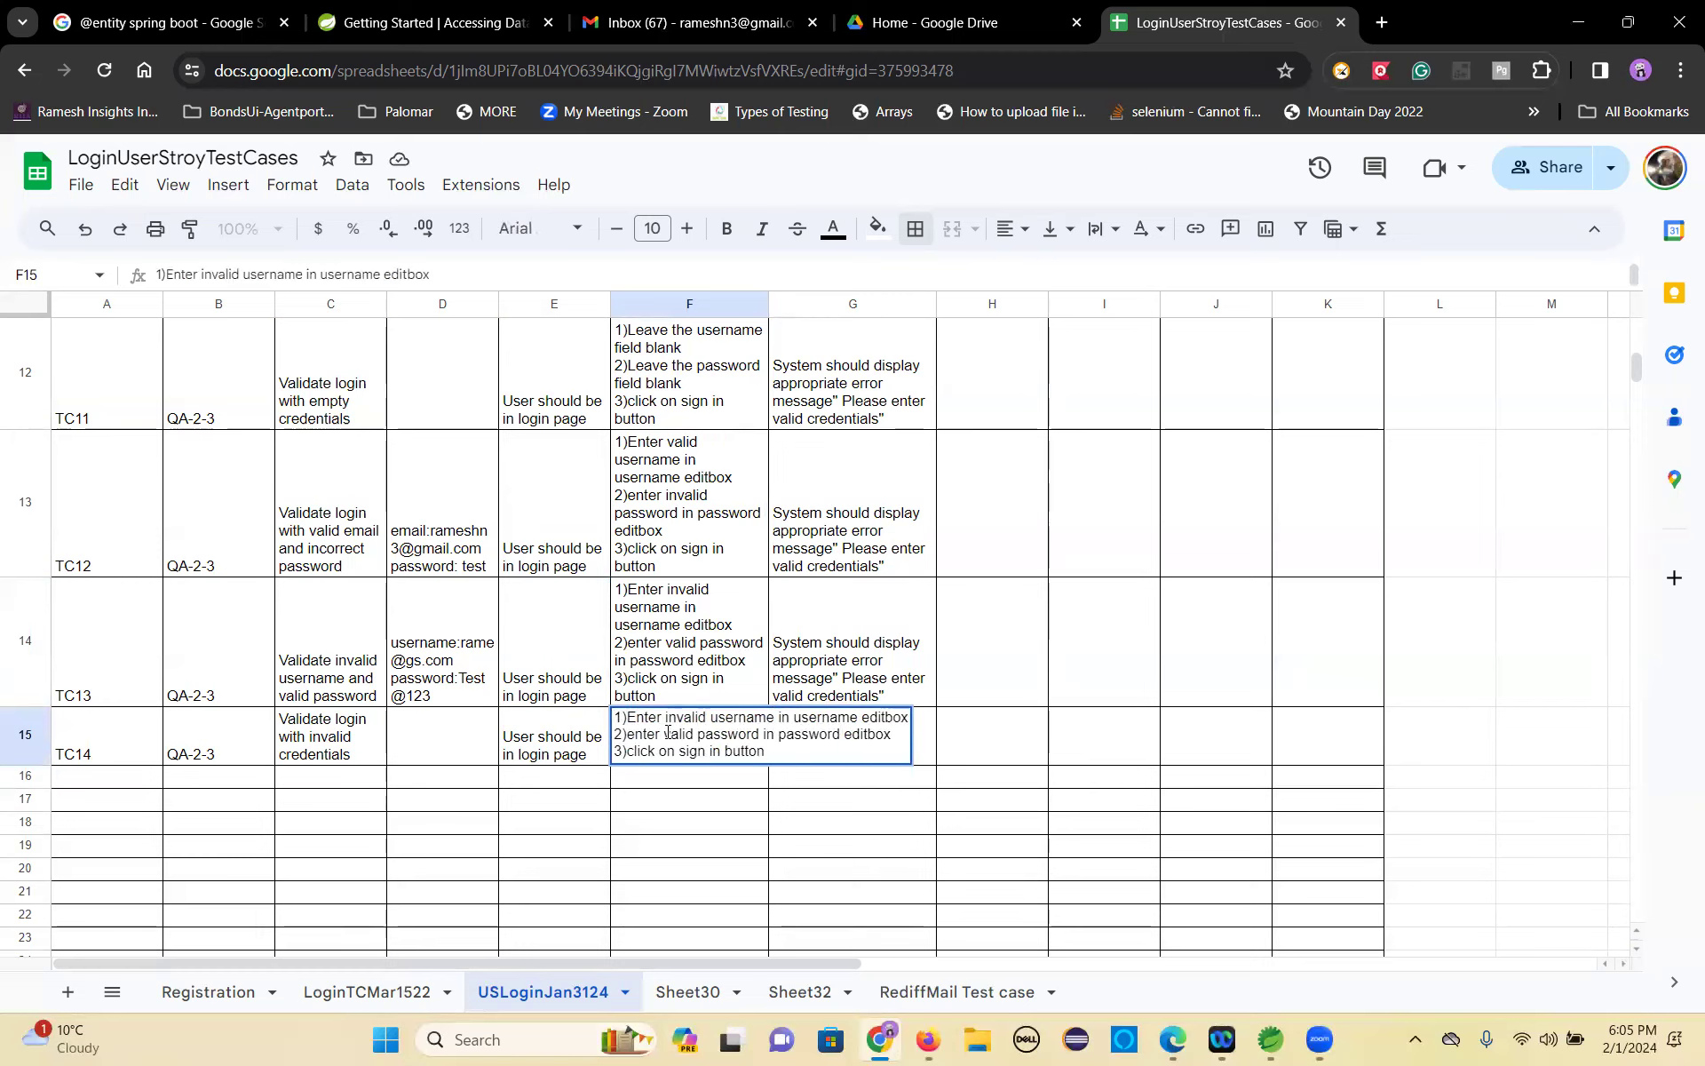
type("in")
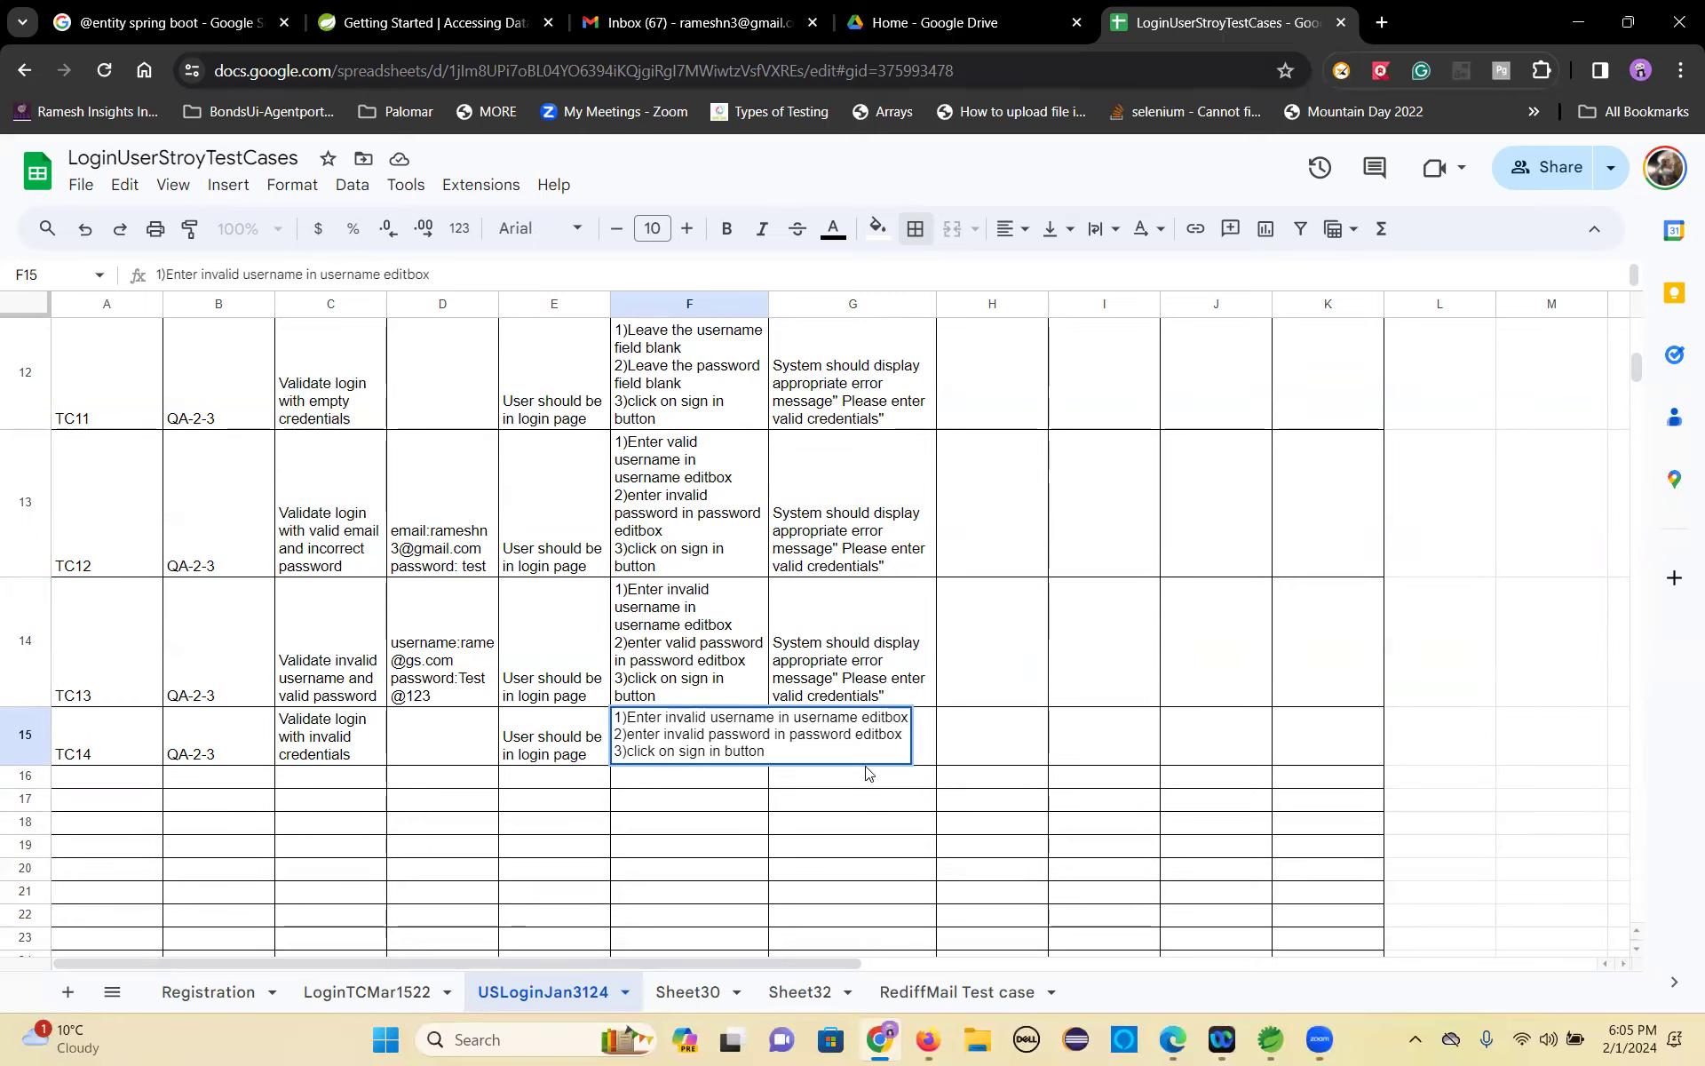
left_click(992, 761)
Copy the 'Please enter valid credentials' error from G14 into G15
double_click(858, 698)
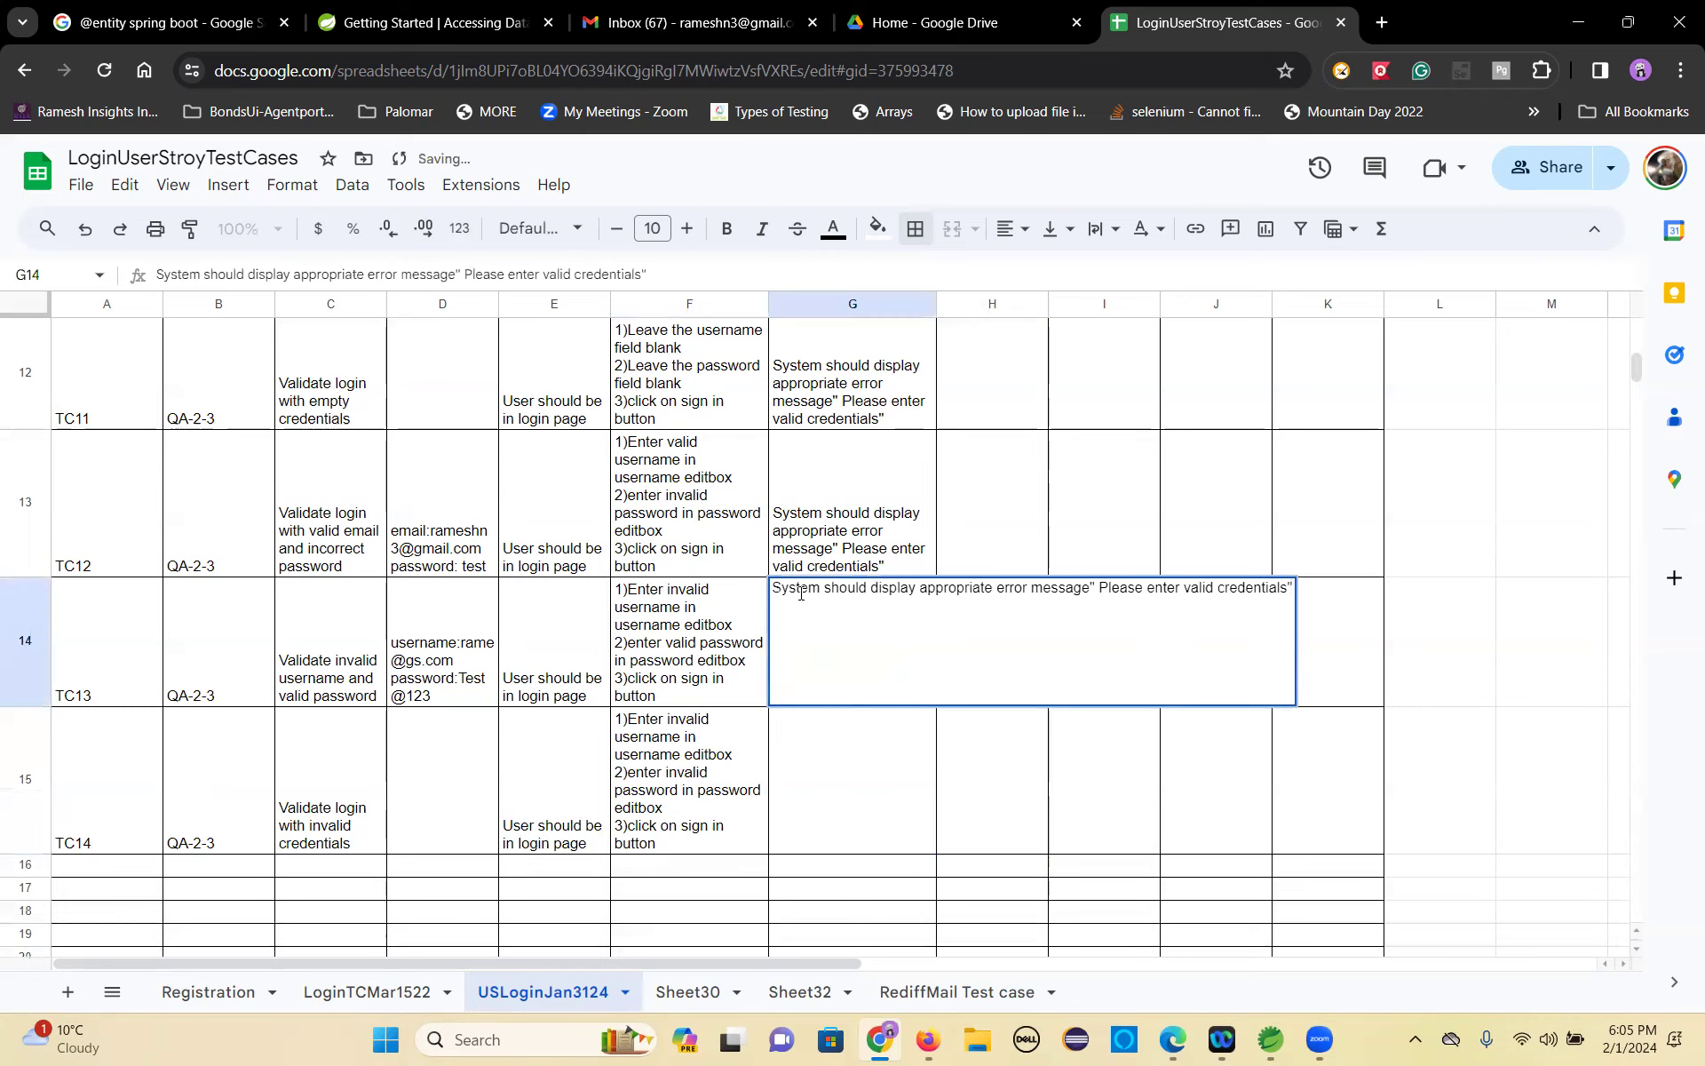
left_click_drag(777, 584, 1295, 598)
key("ctrl+c")
double_click(839, 789)
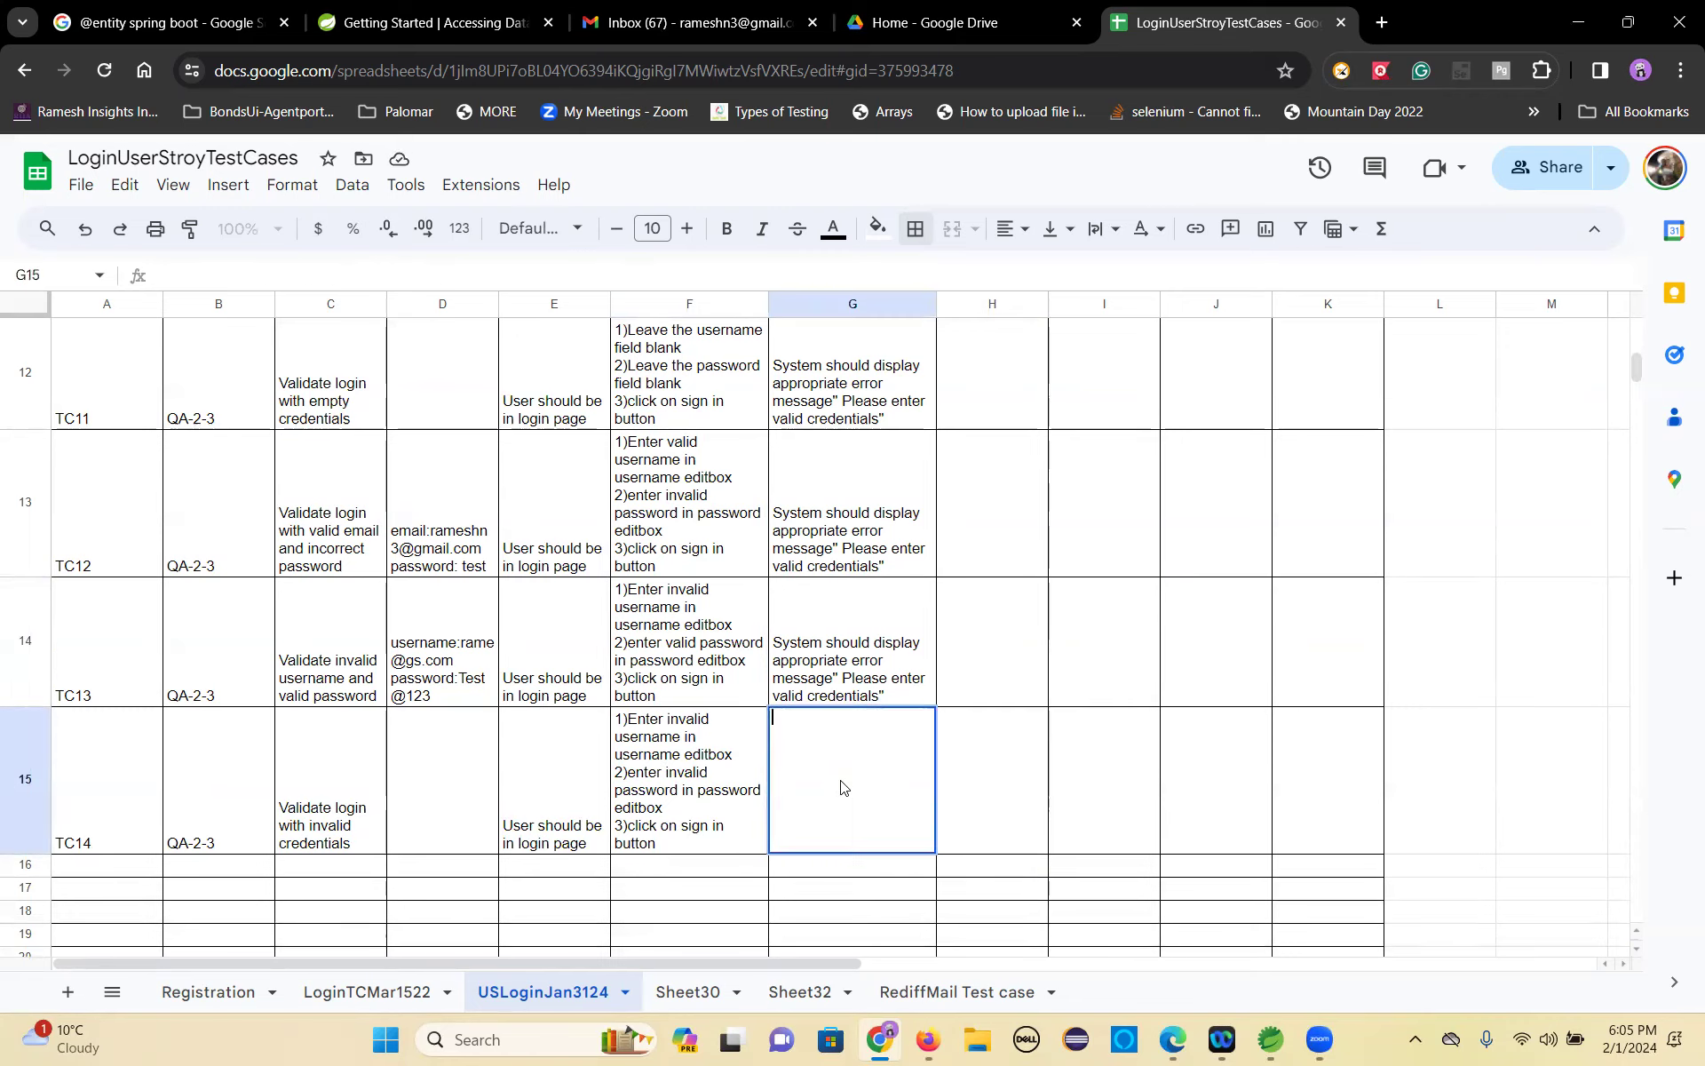
key("ctrl+v")
left_click(678, 811)
left_click(870, 788)
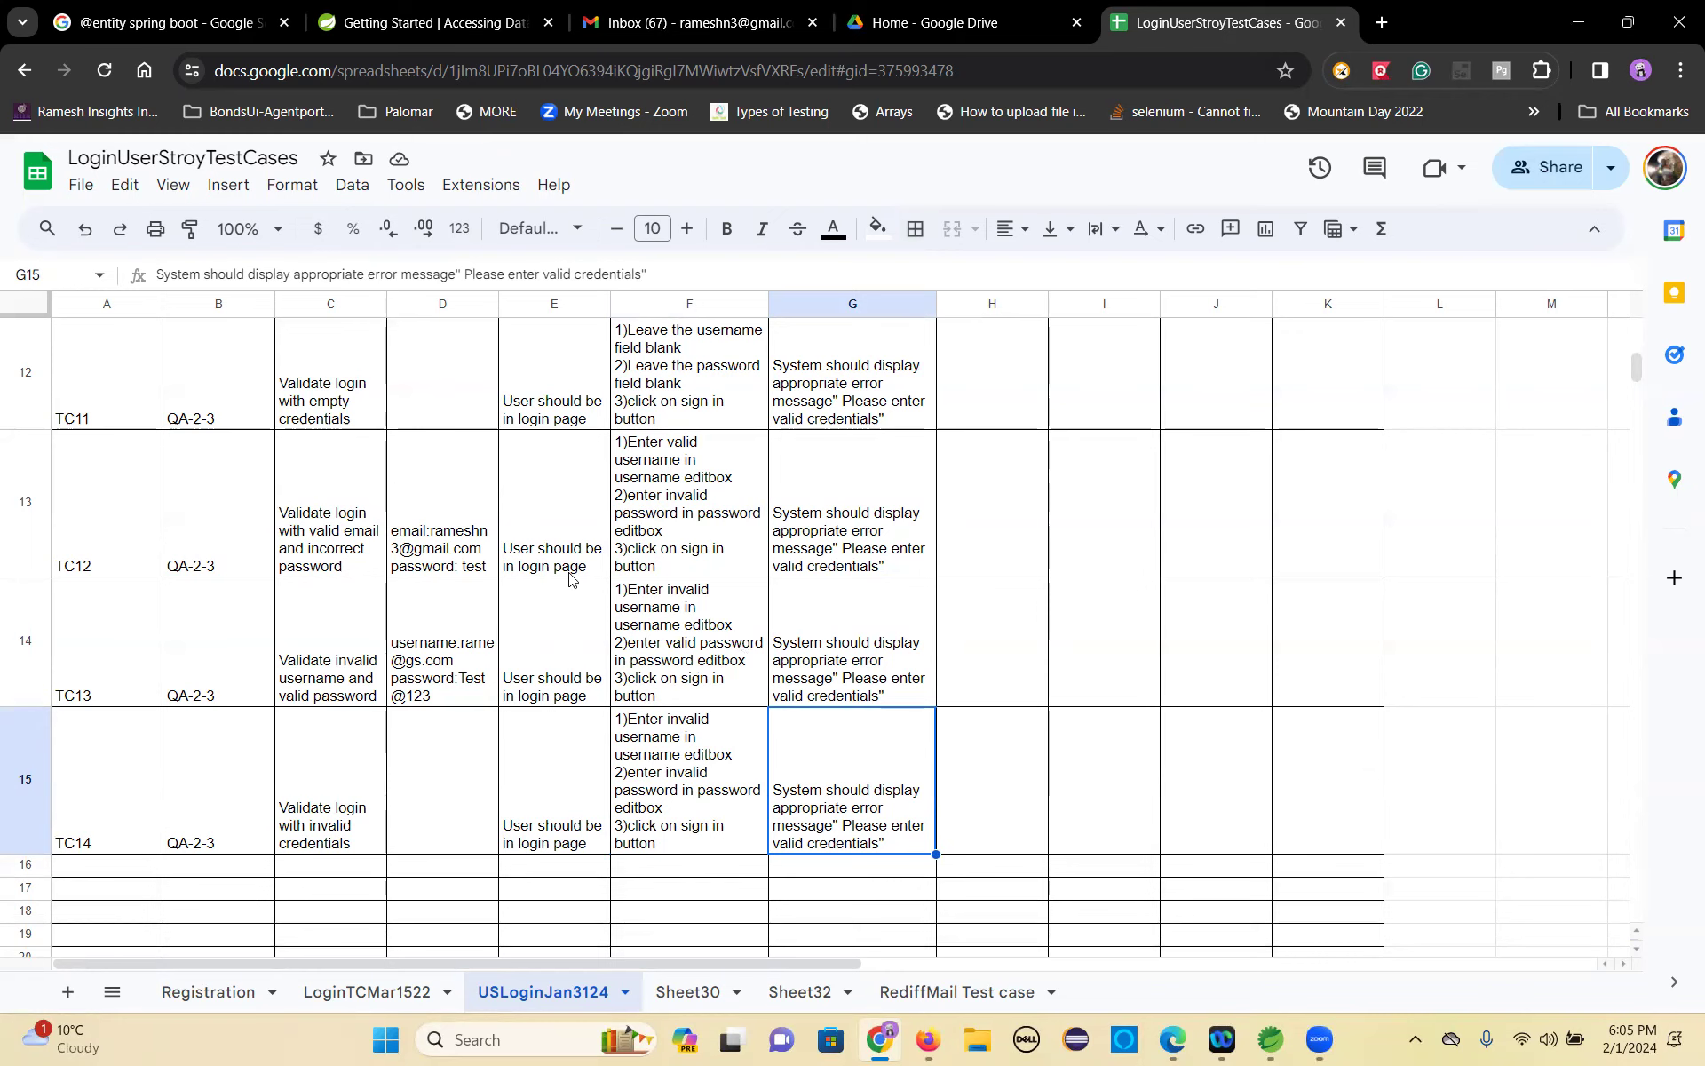
Review the QAT-2 Jira issue's user story, choose Maybe later on its welcome popup, and return to Chrome
left_click(928, 1039)
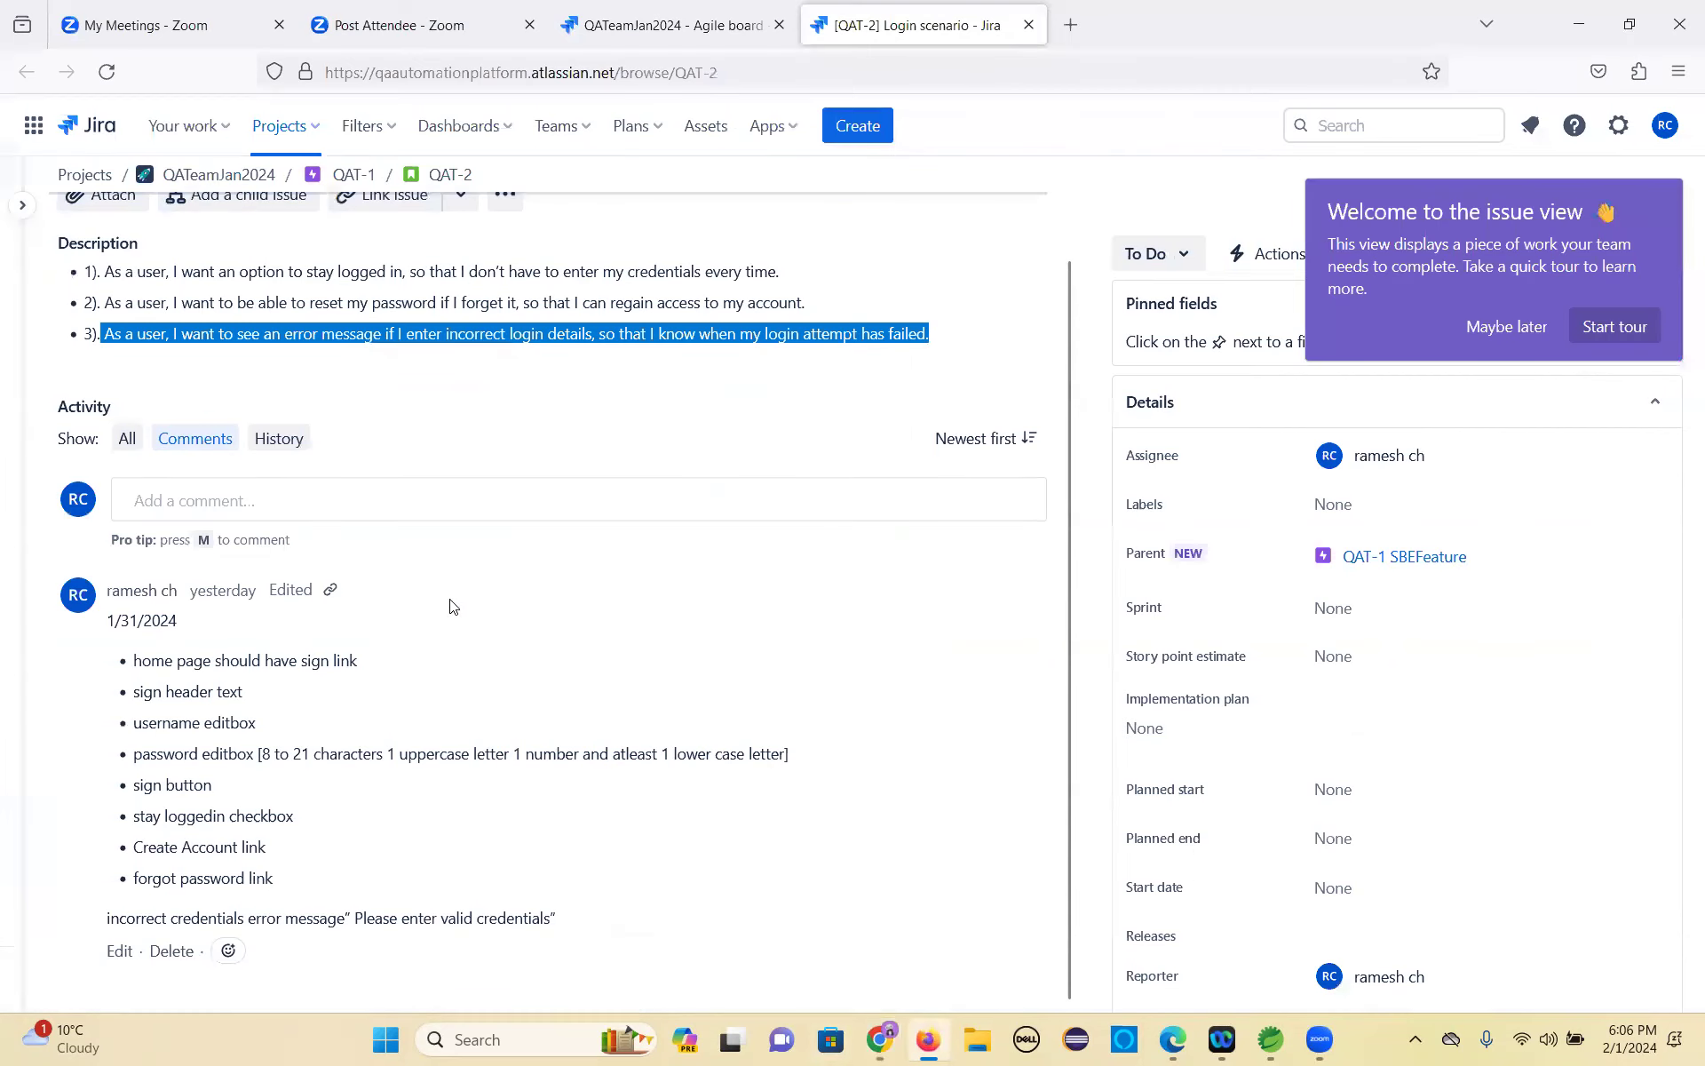
scroll(404, 484, "up", 1)
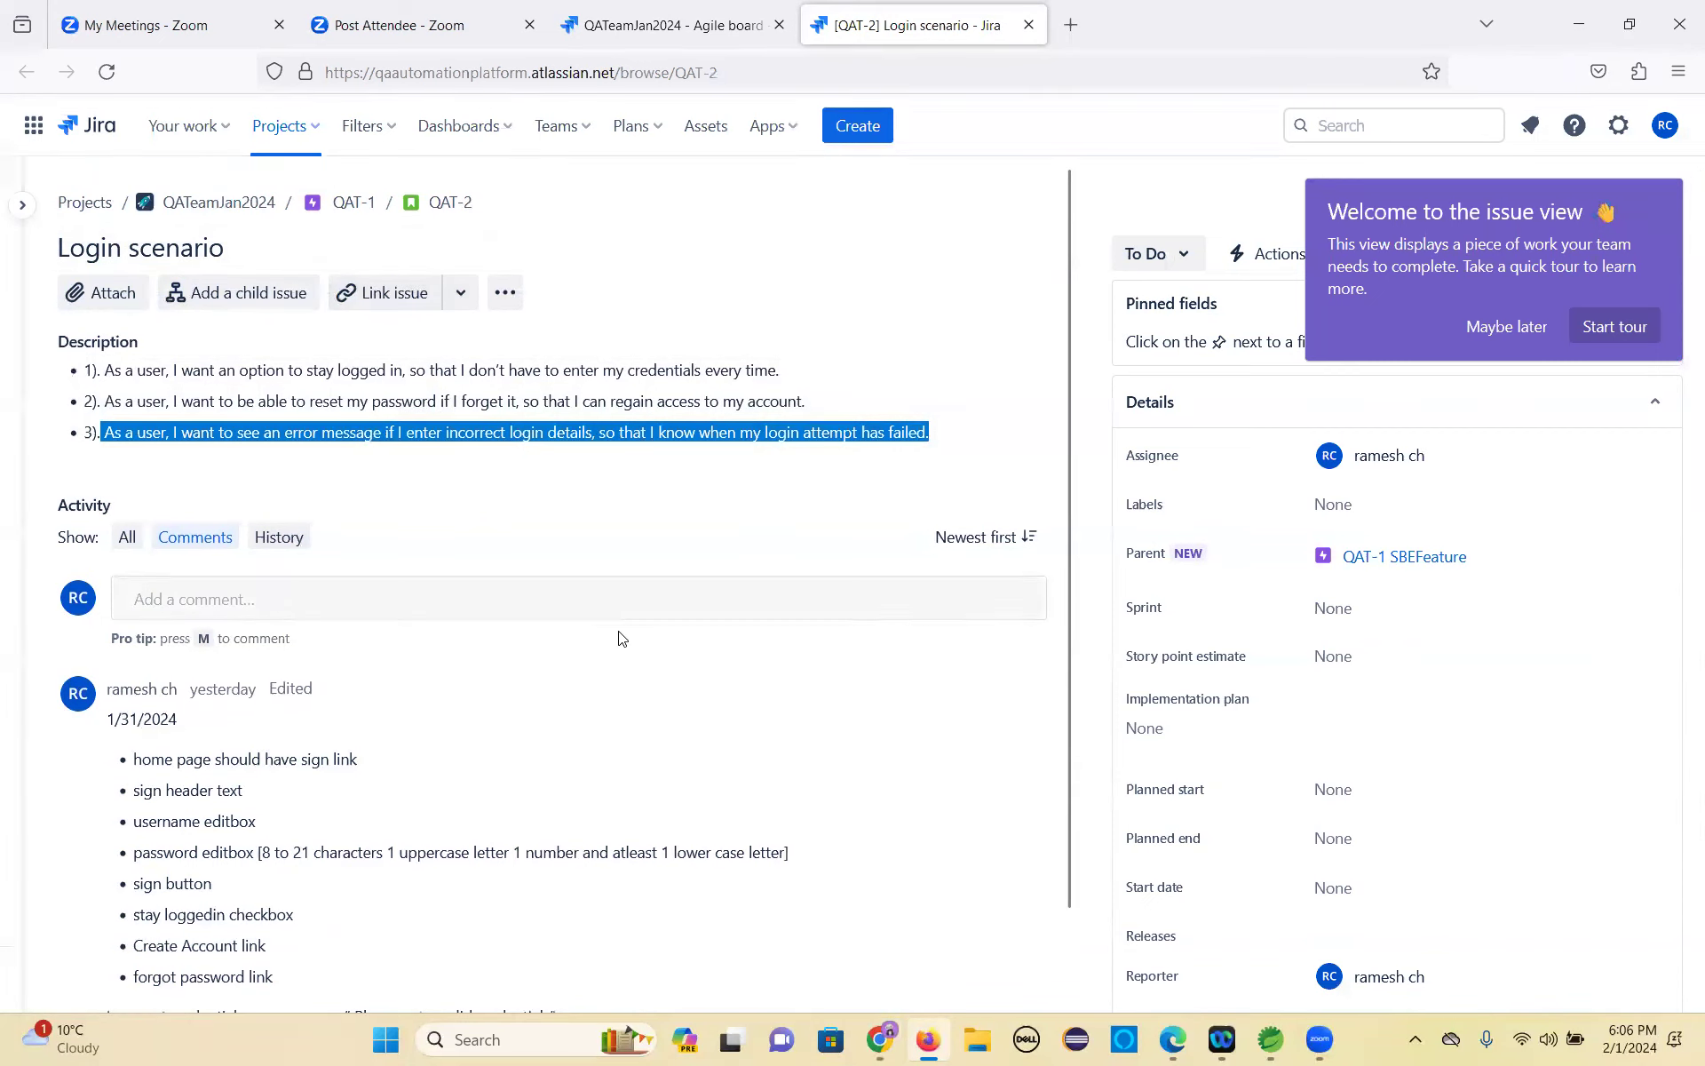
left_click(1510, 328)
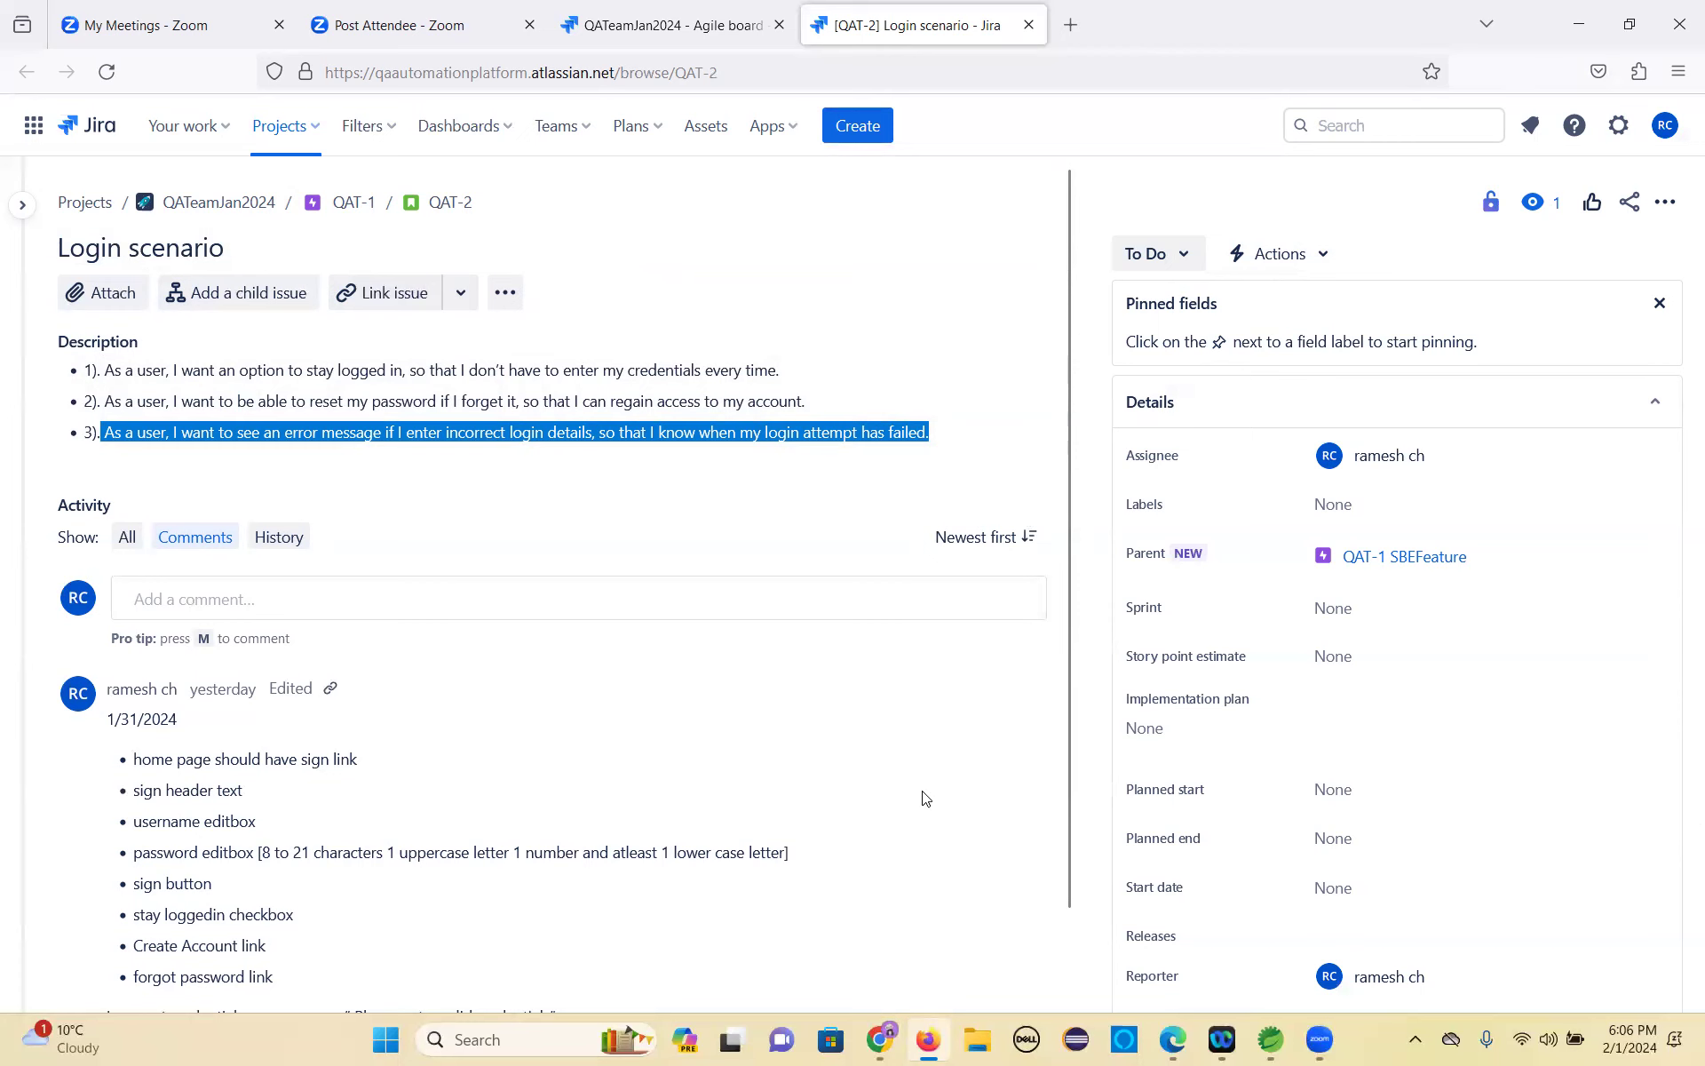
left_click(879, 1039)
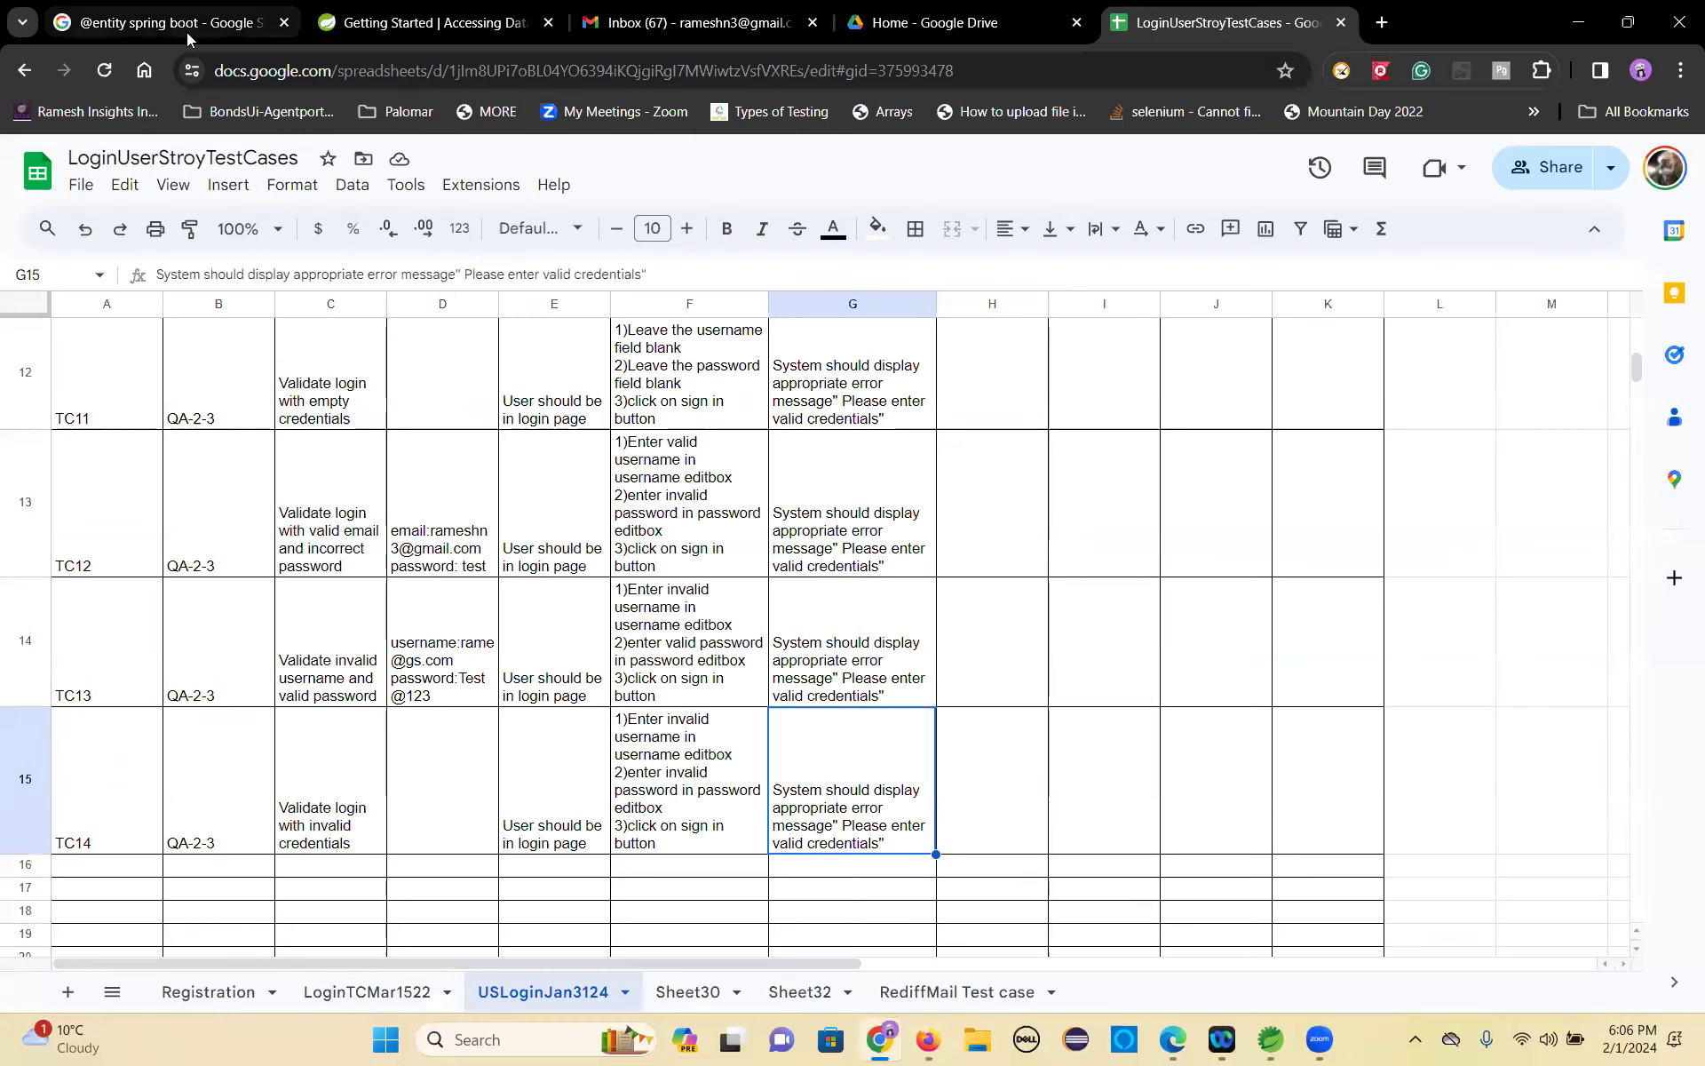
Load web.whatsapp.com in a Chrome tab using the 'what' address suggestion
left_click(186, 27)
left_click(328, 74)
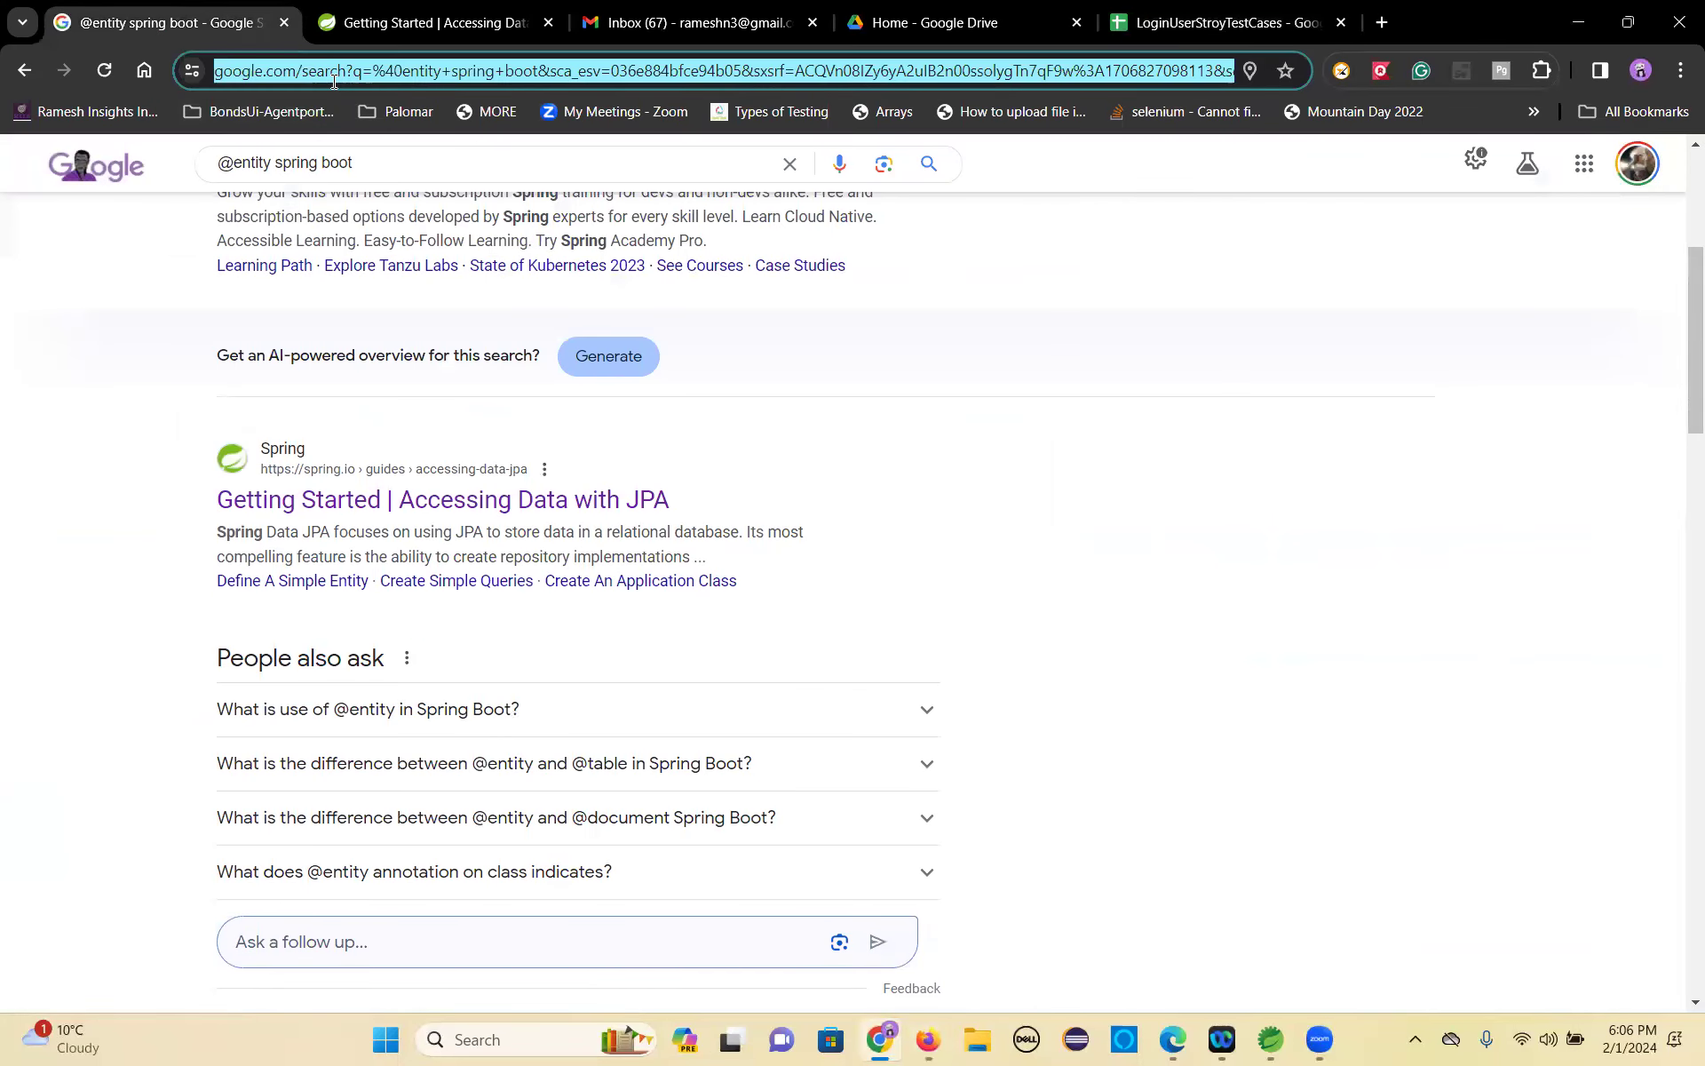
type("what")
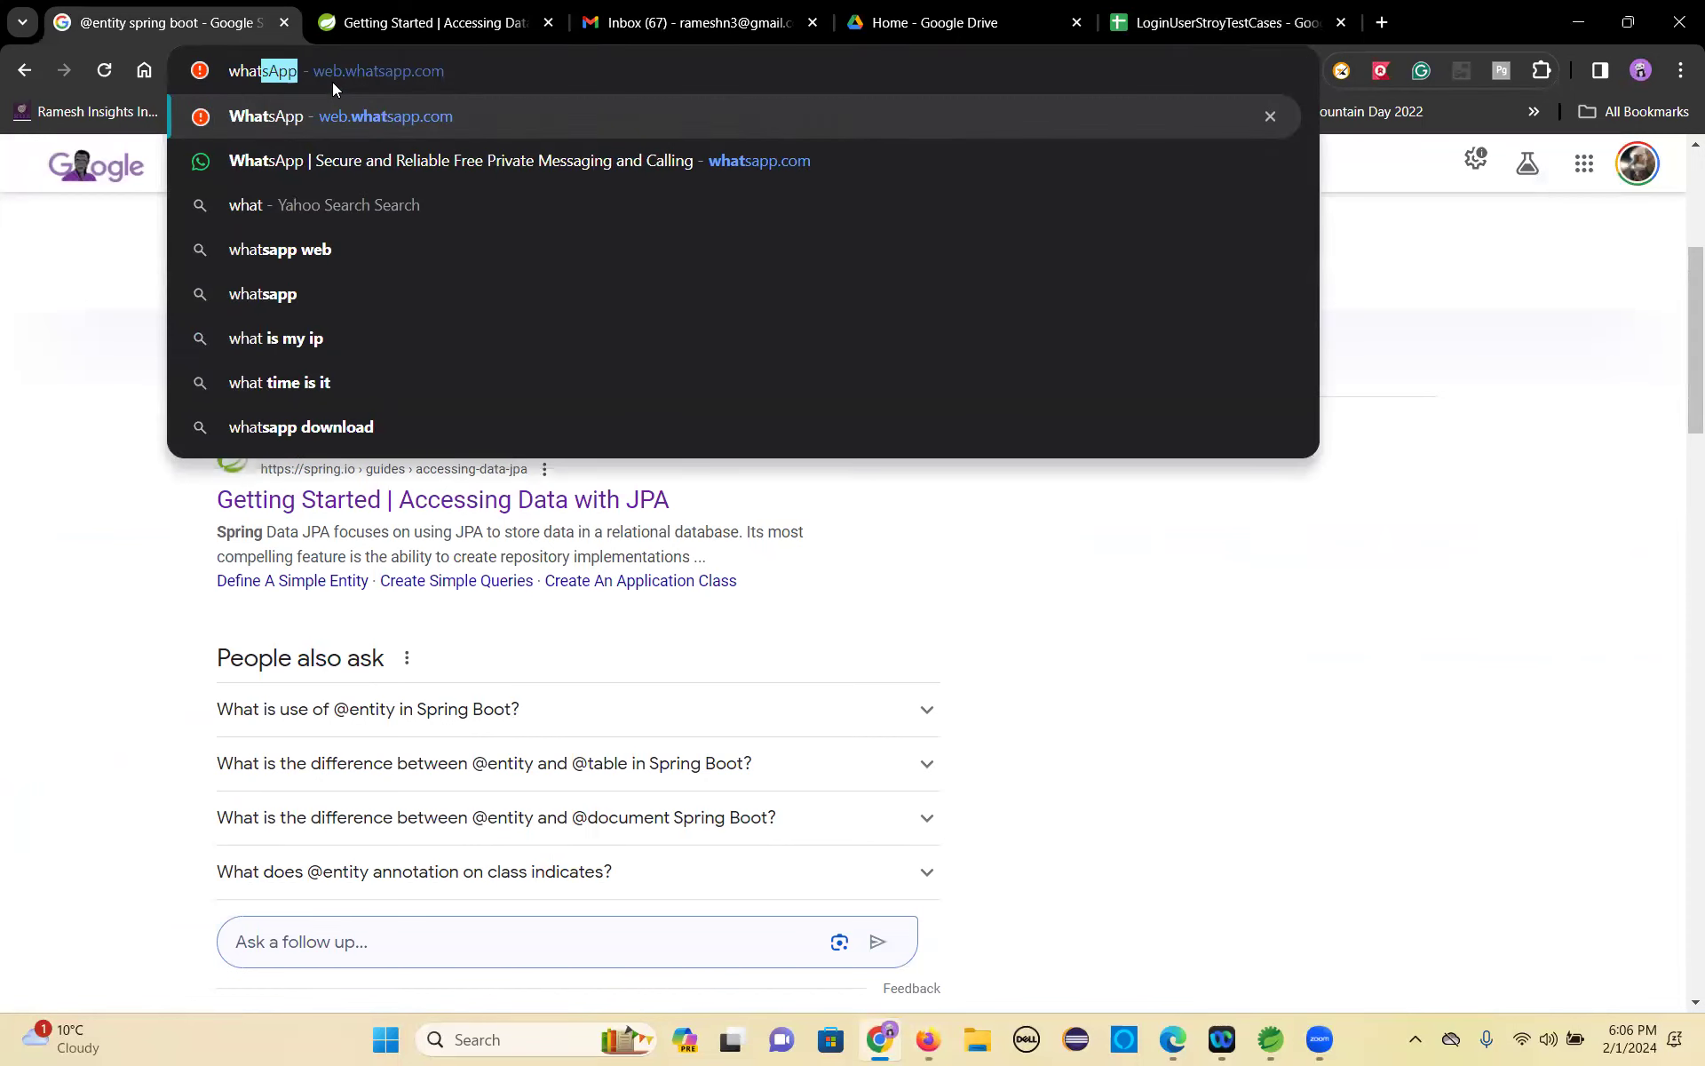
key("Return")
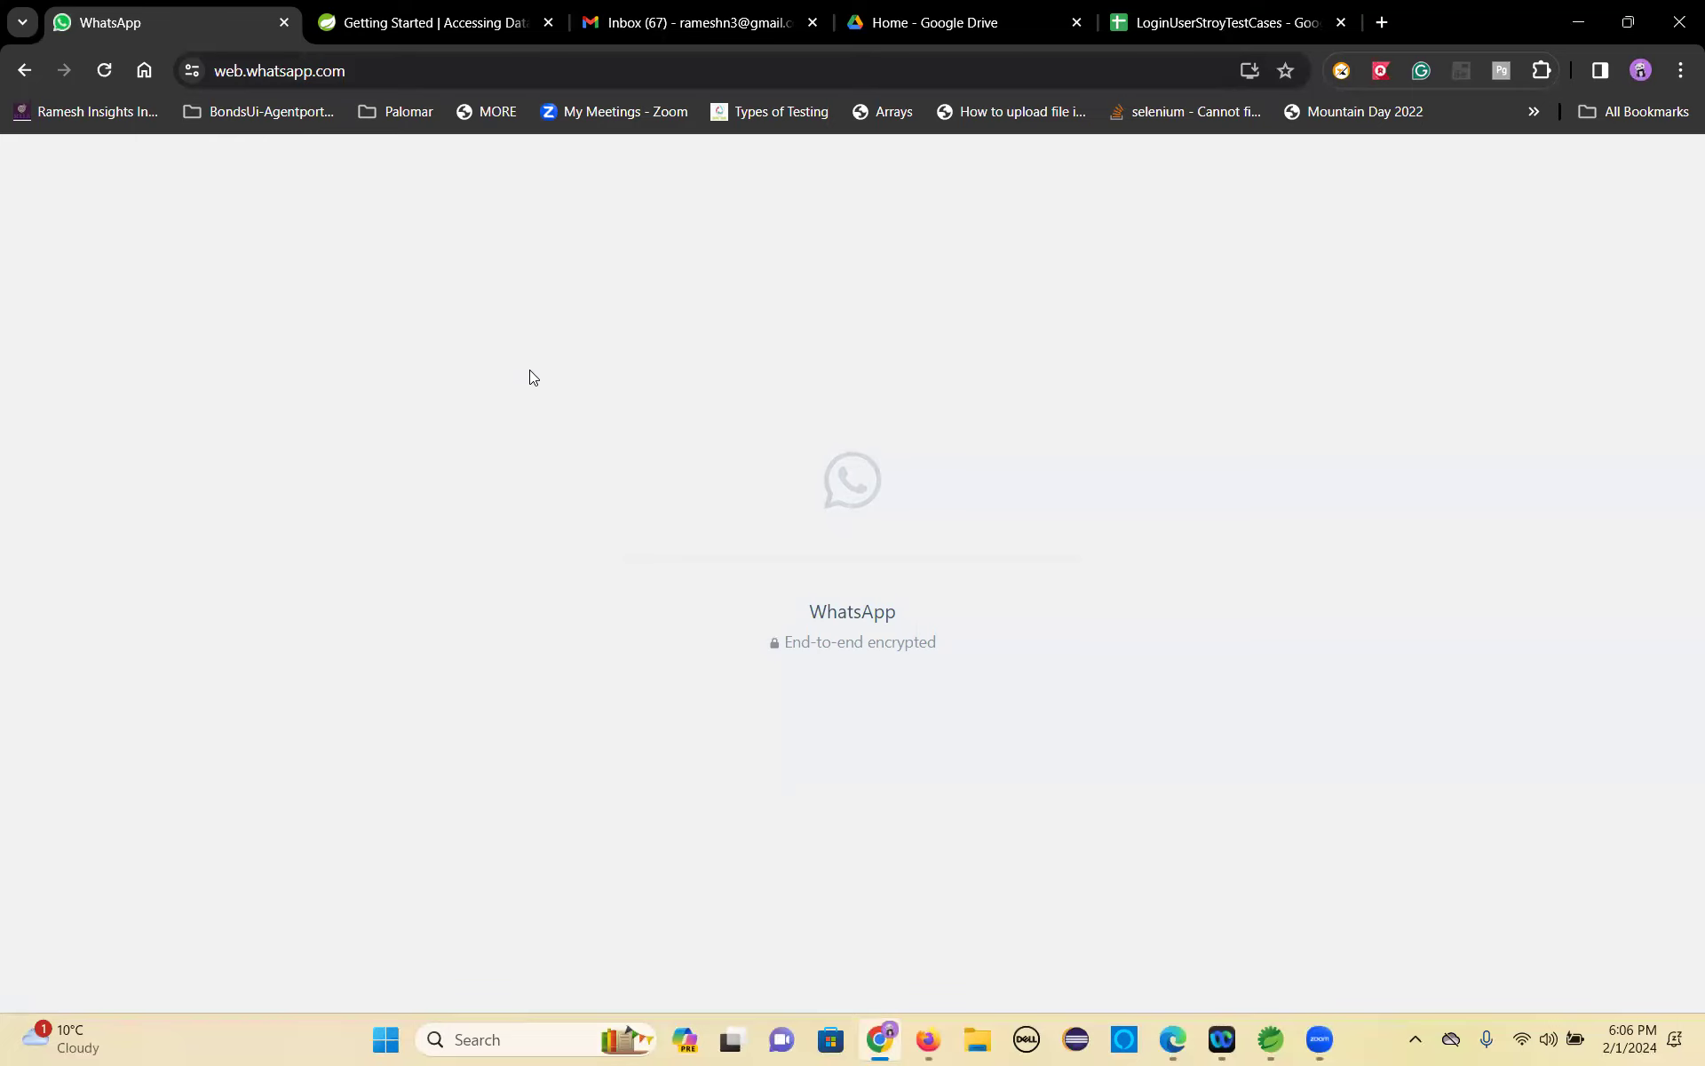
Switch between the Jira and WhatsApp windows, then go back to the test case spreadsheet tab
left_click(915, 1041)
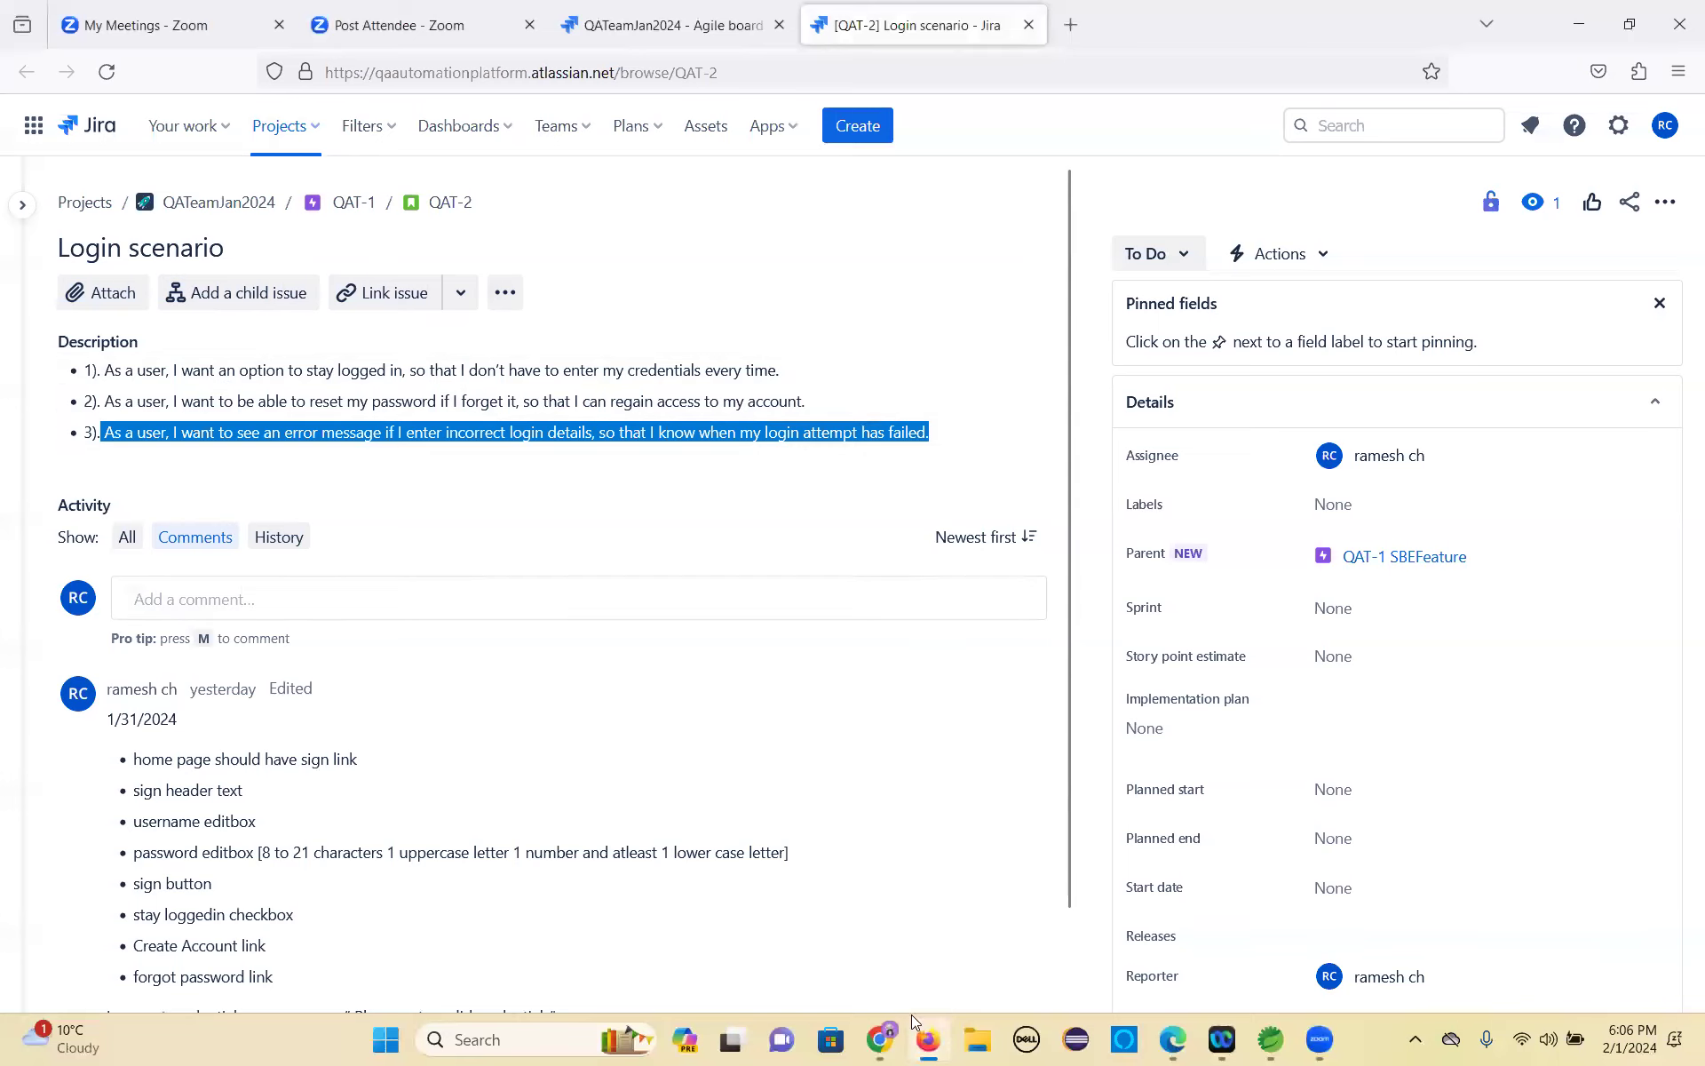
left_click(881, 1040)
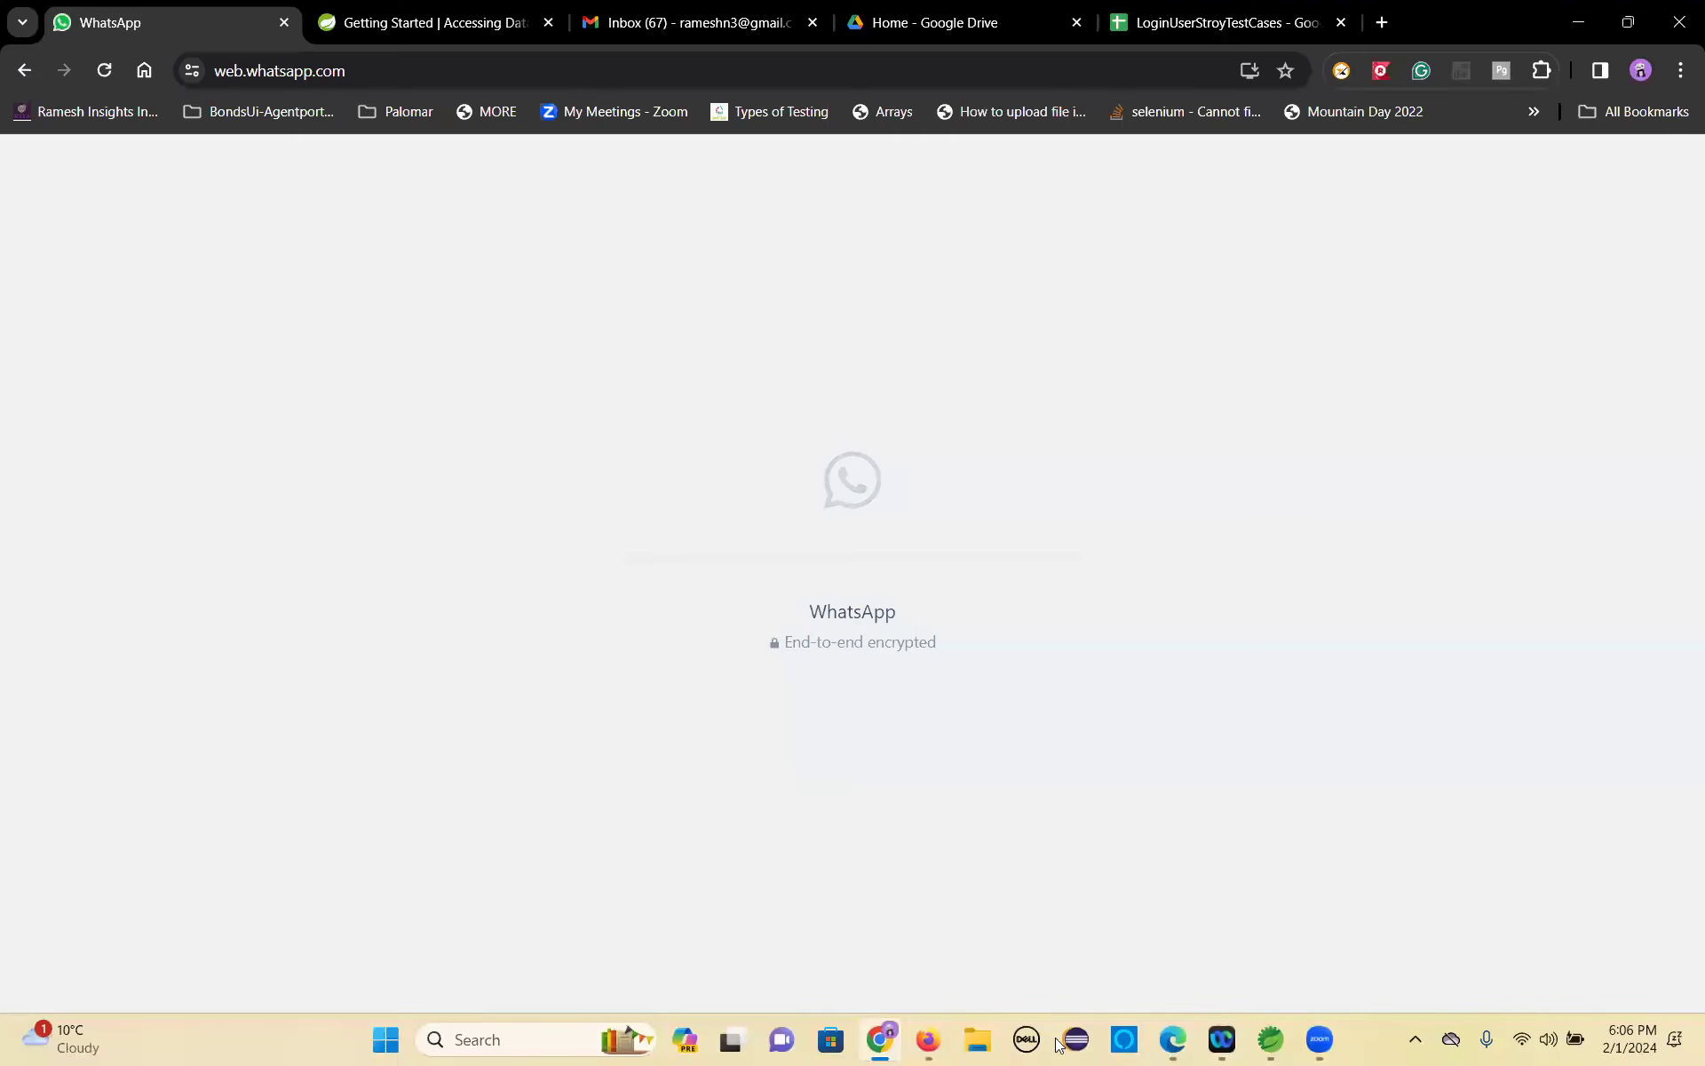
left_click(879, 1043)
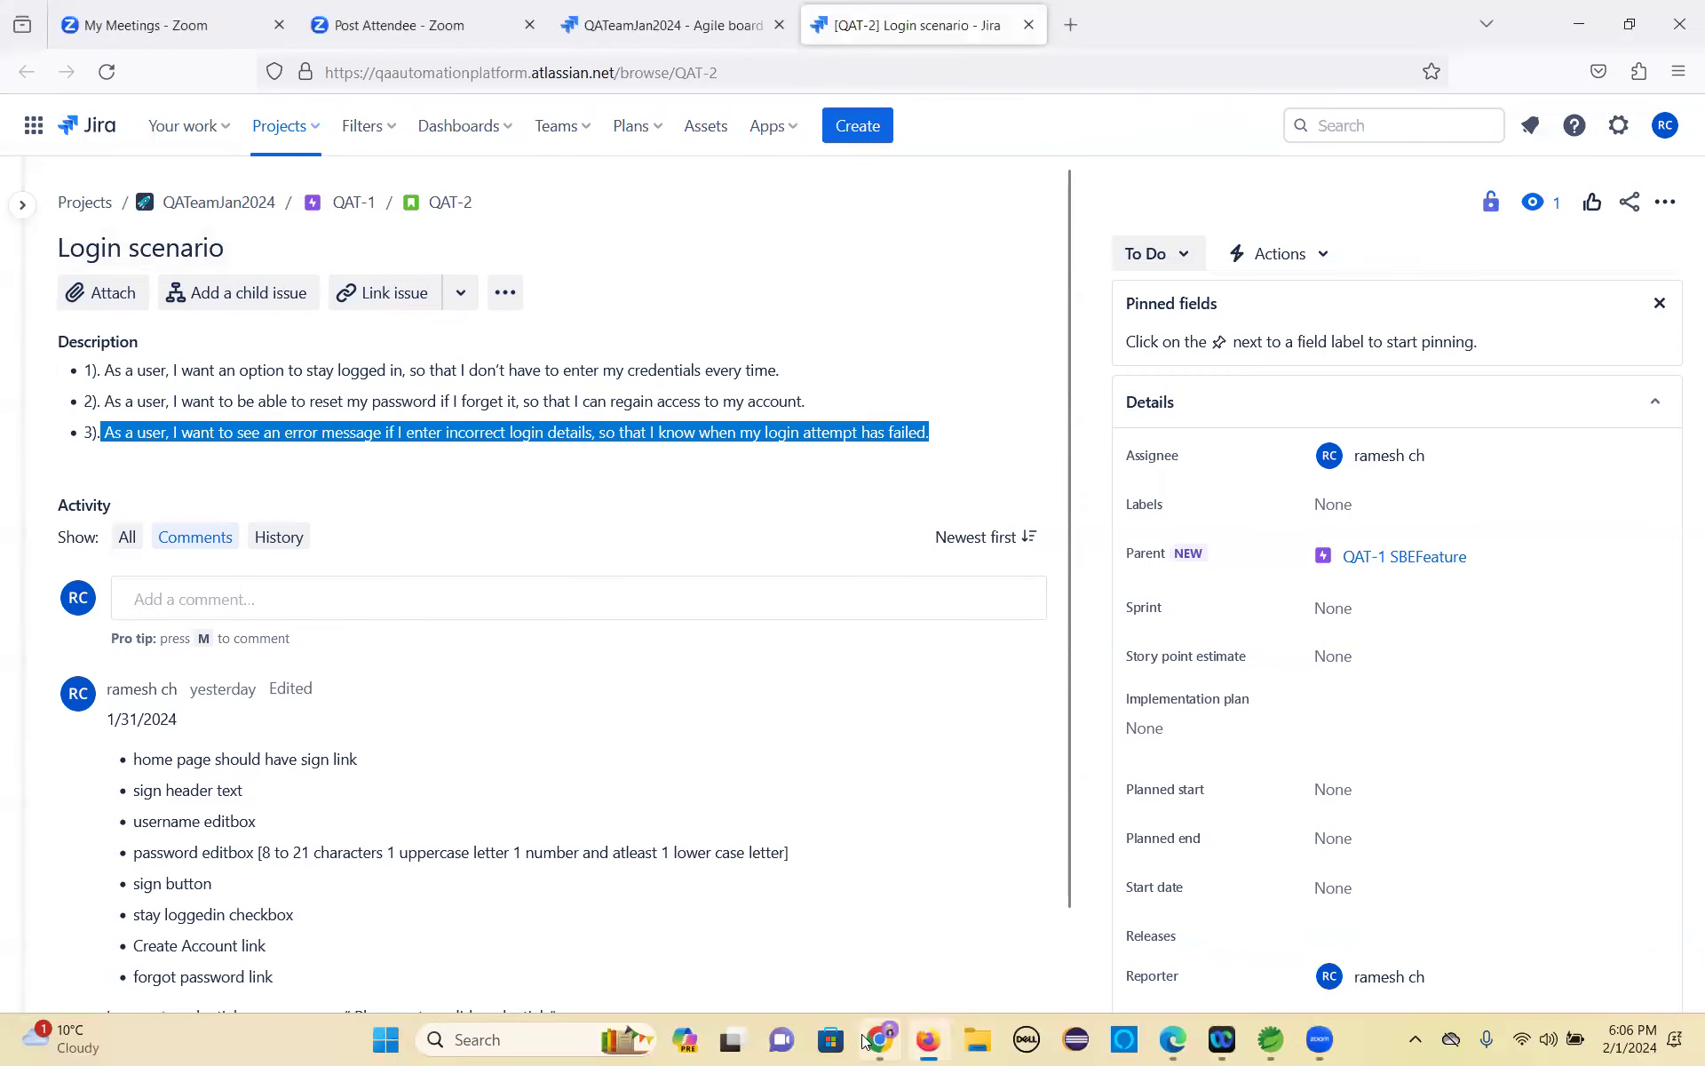
left_click(870, 1041)
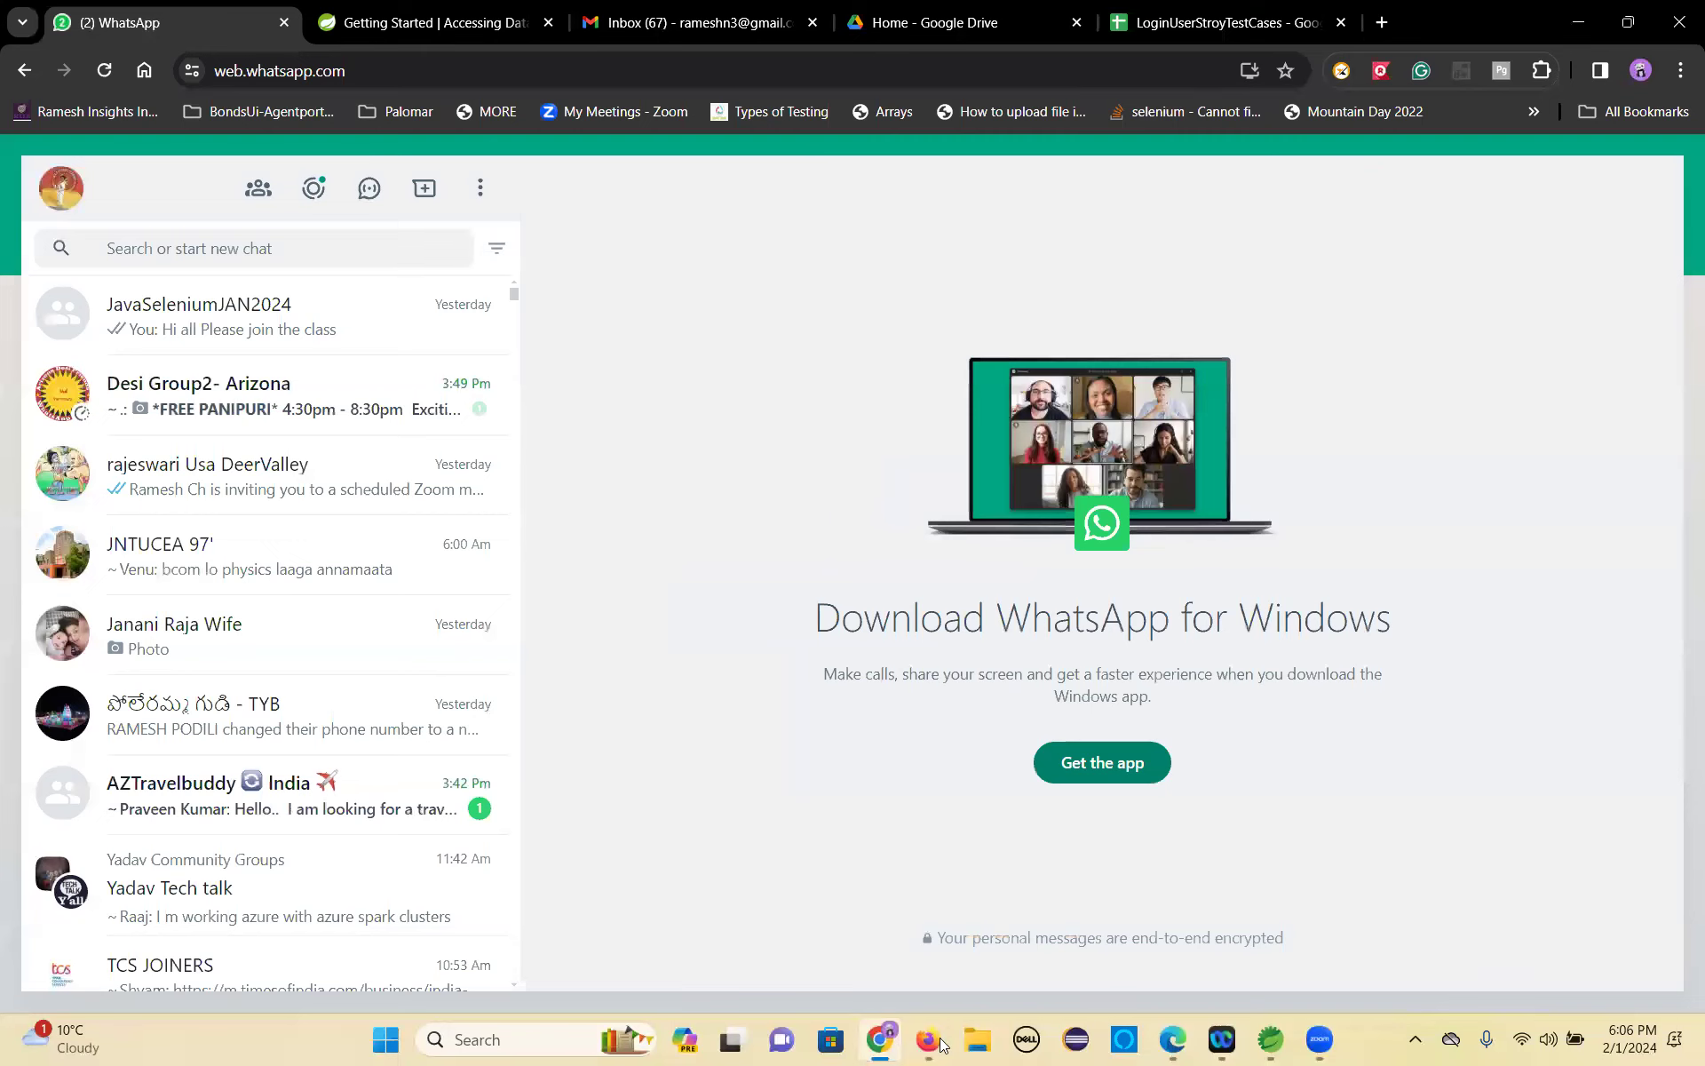
left_click(1225, 22)
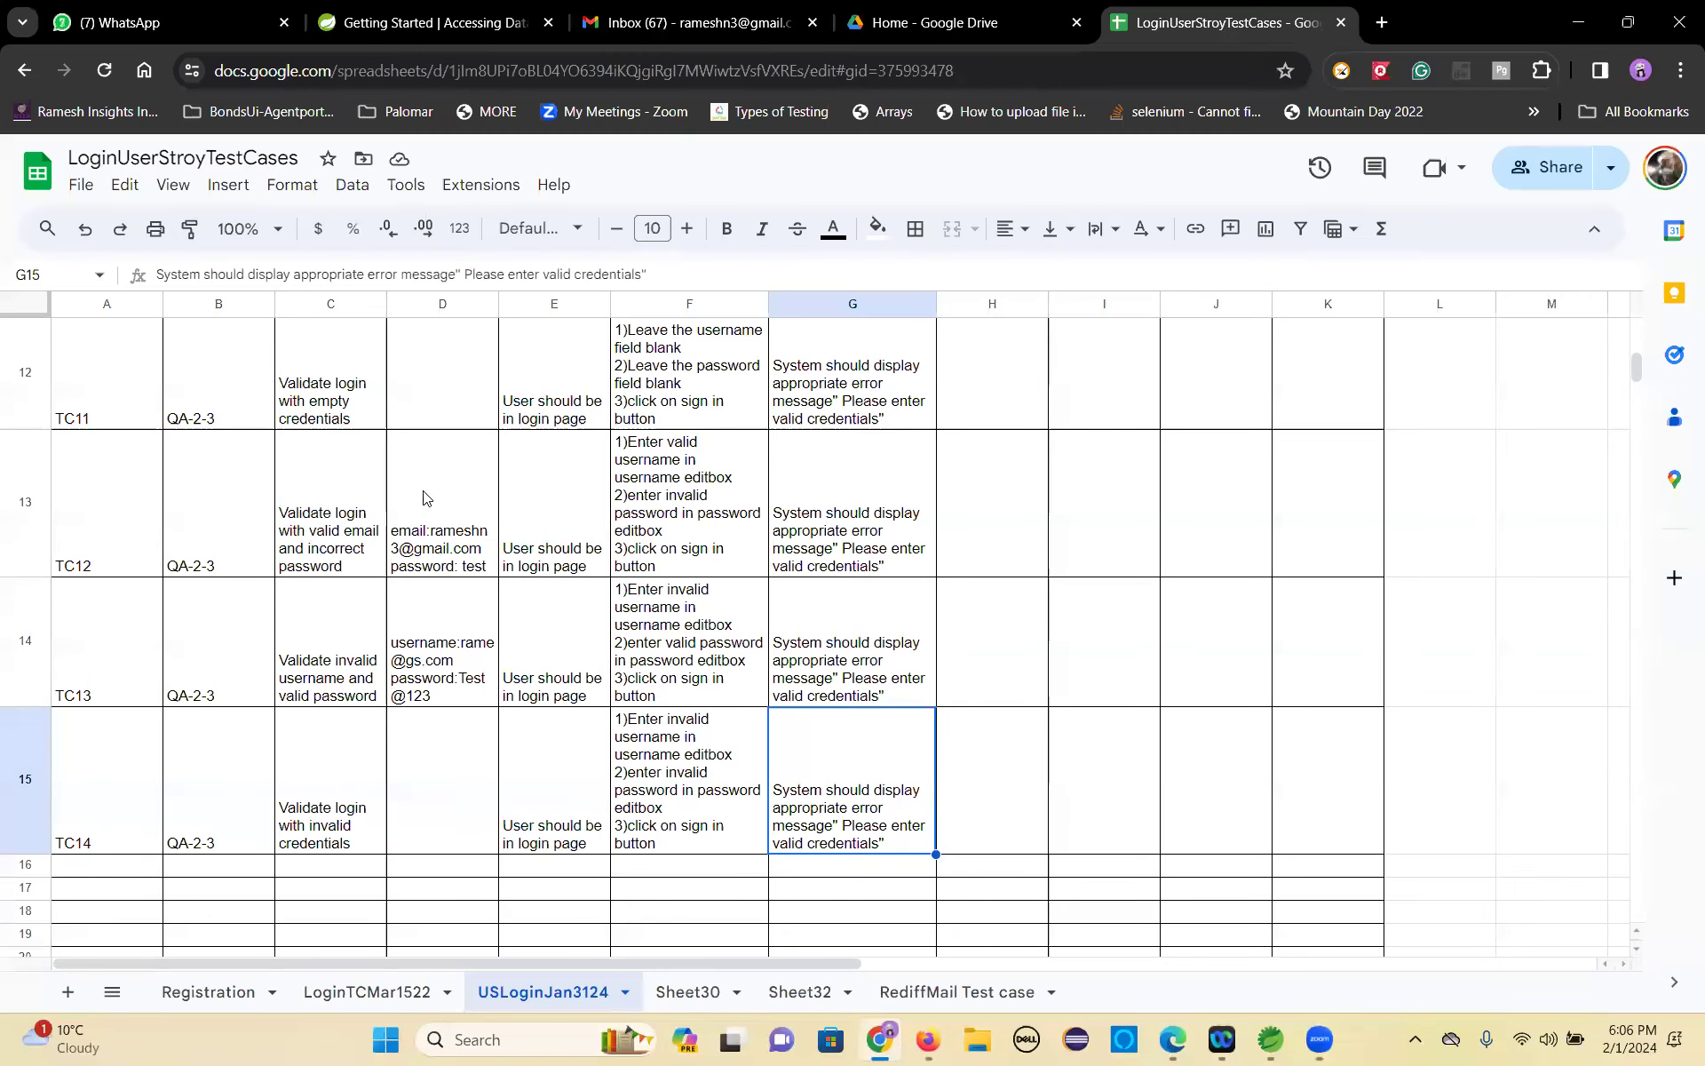
scroll(284, 540, "up", 15)
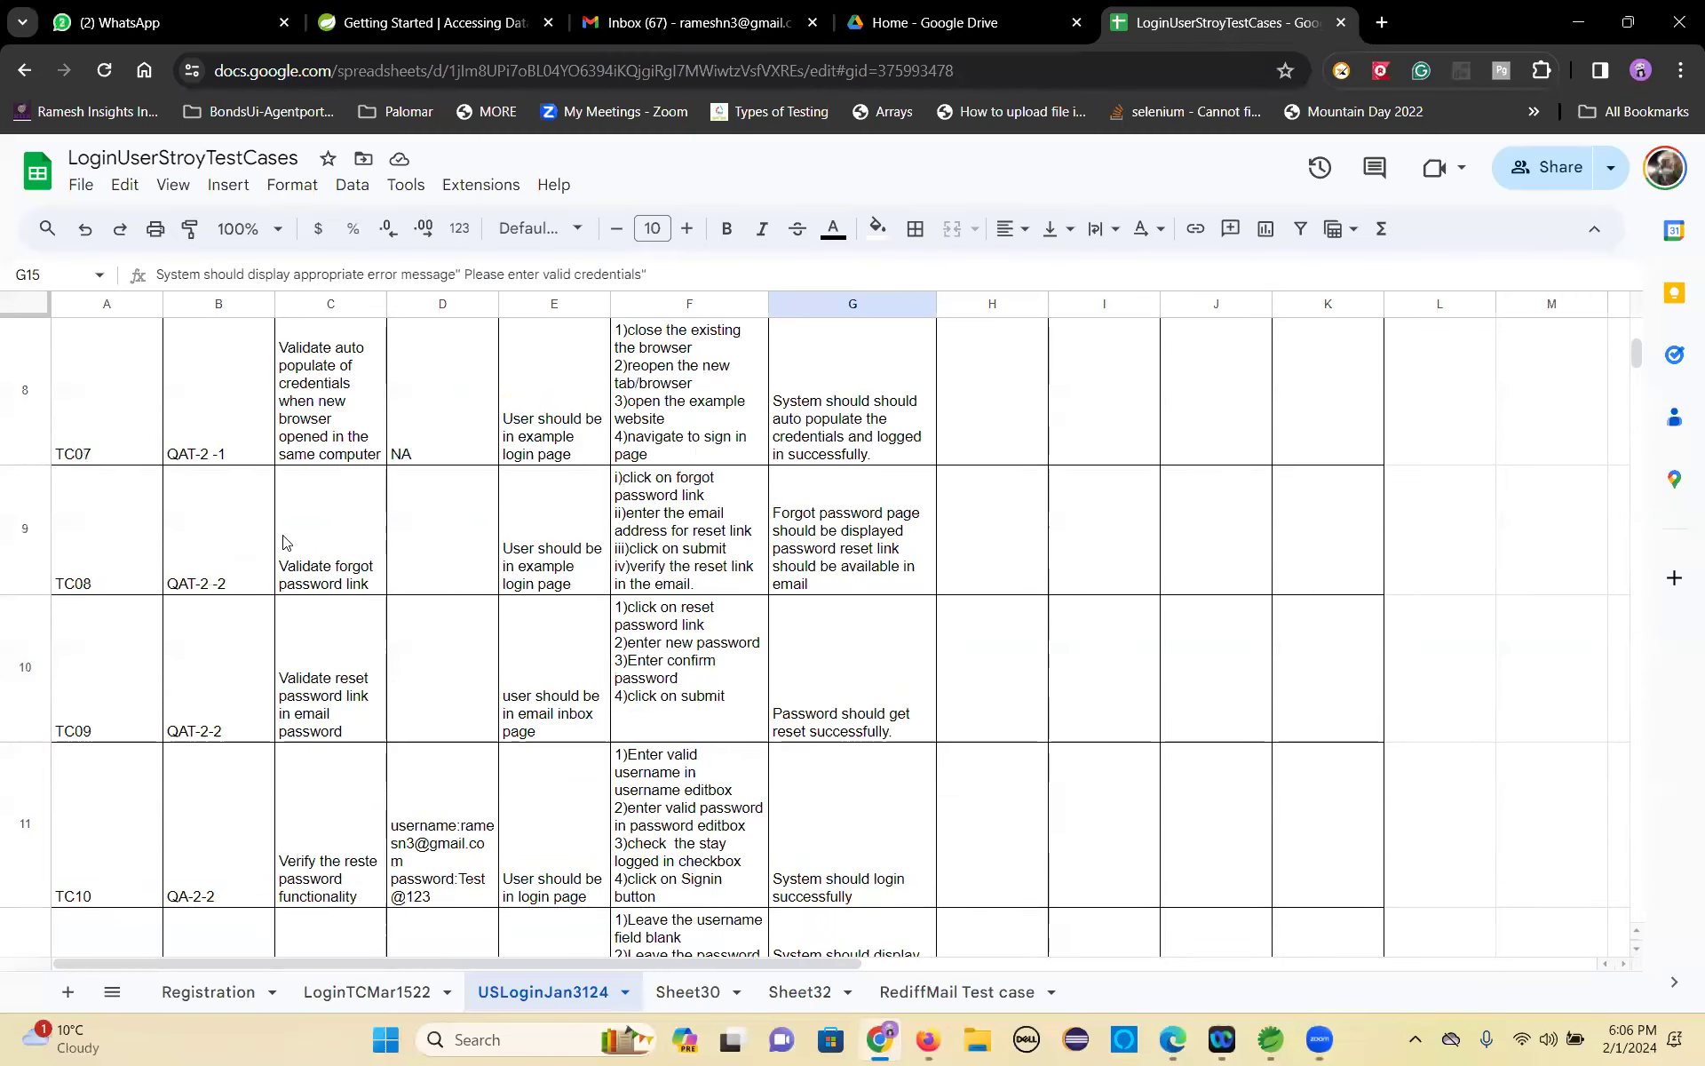
left_click_drag(84, 348, 815, 475)
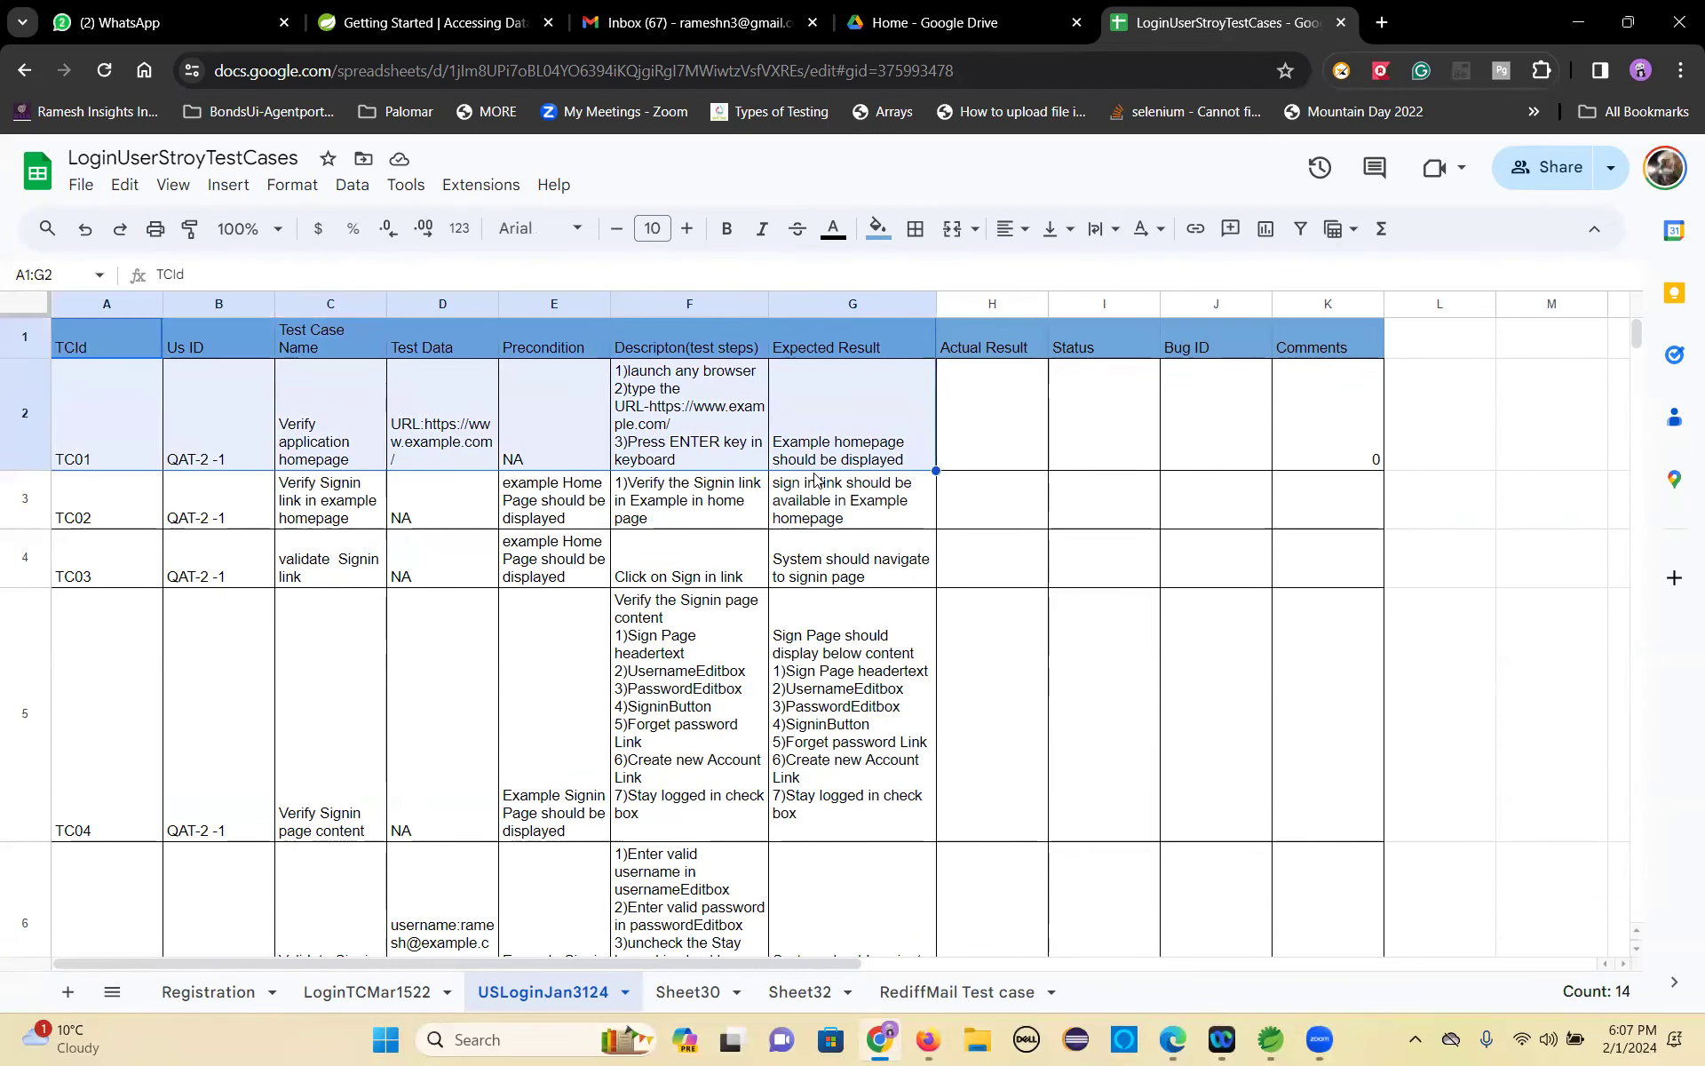
left_click(976, 411)
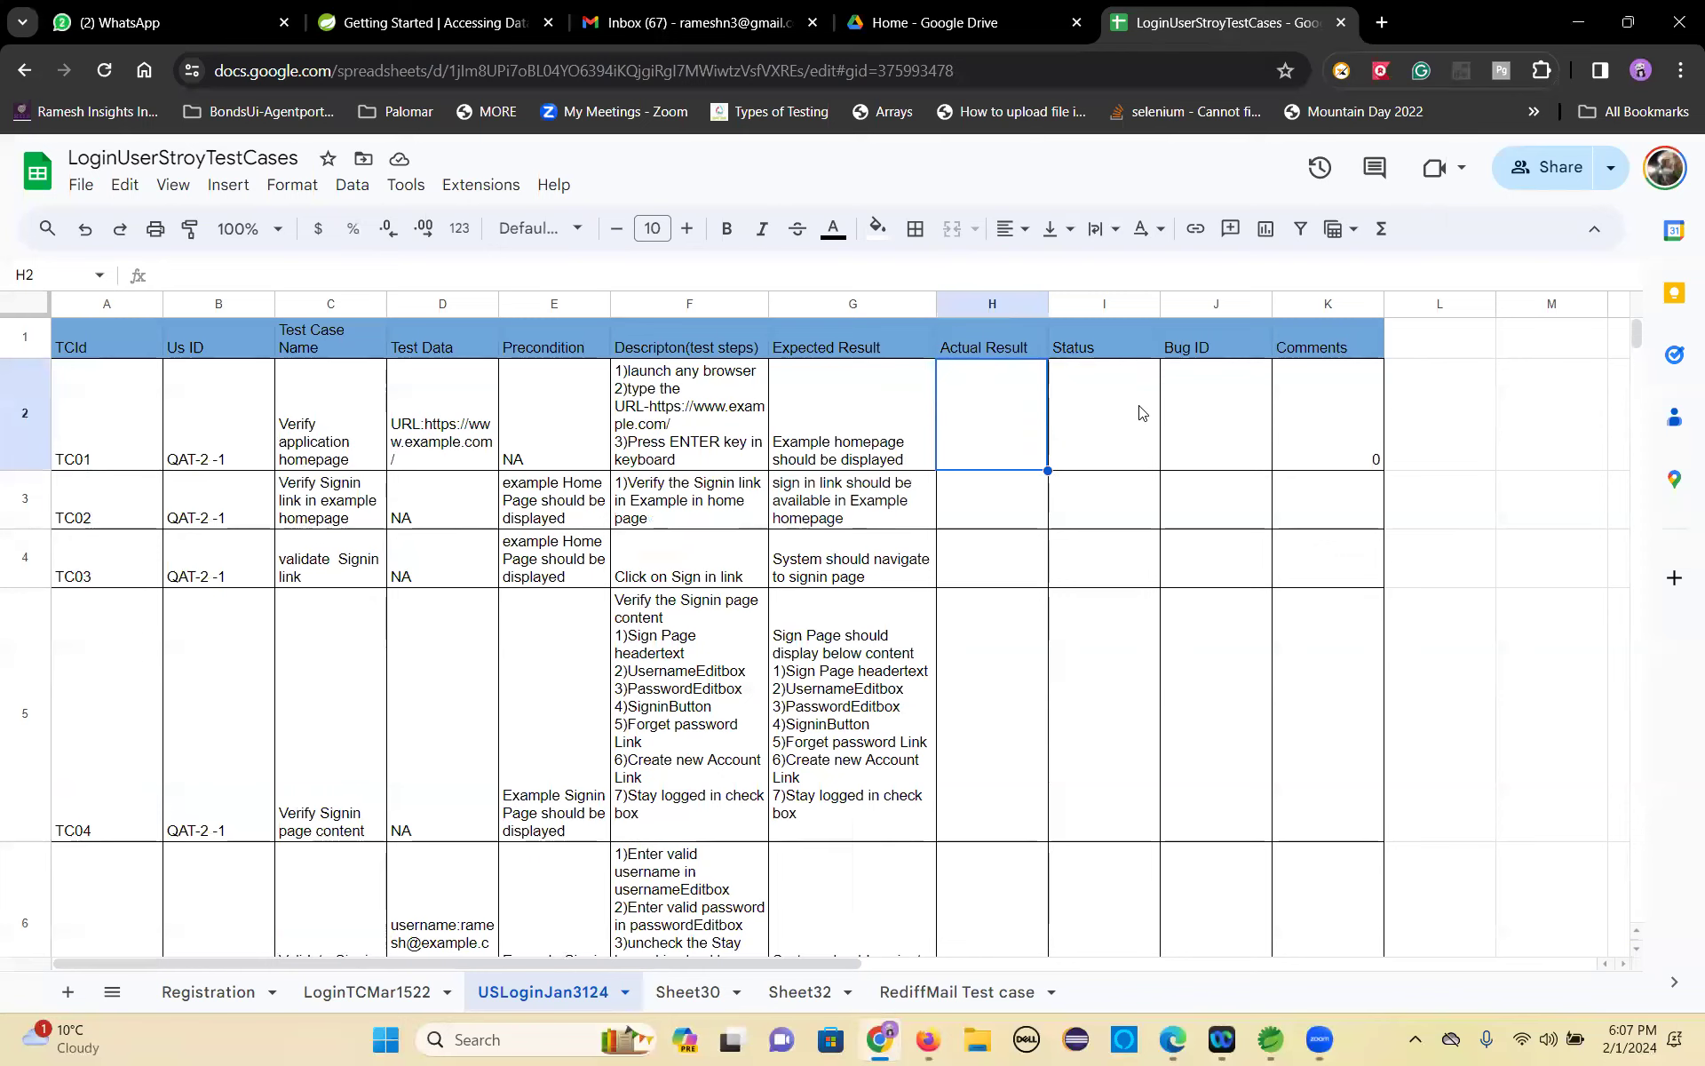
left_click(1146, 435)
left_click(1198, 433)
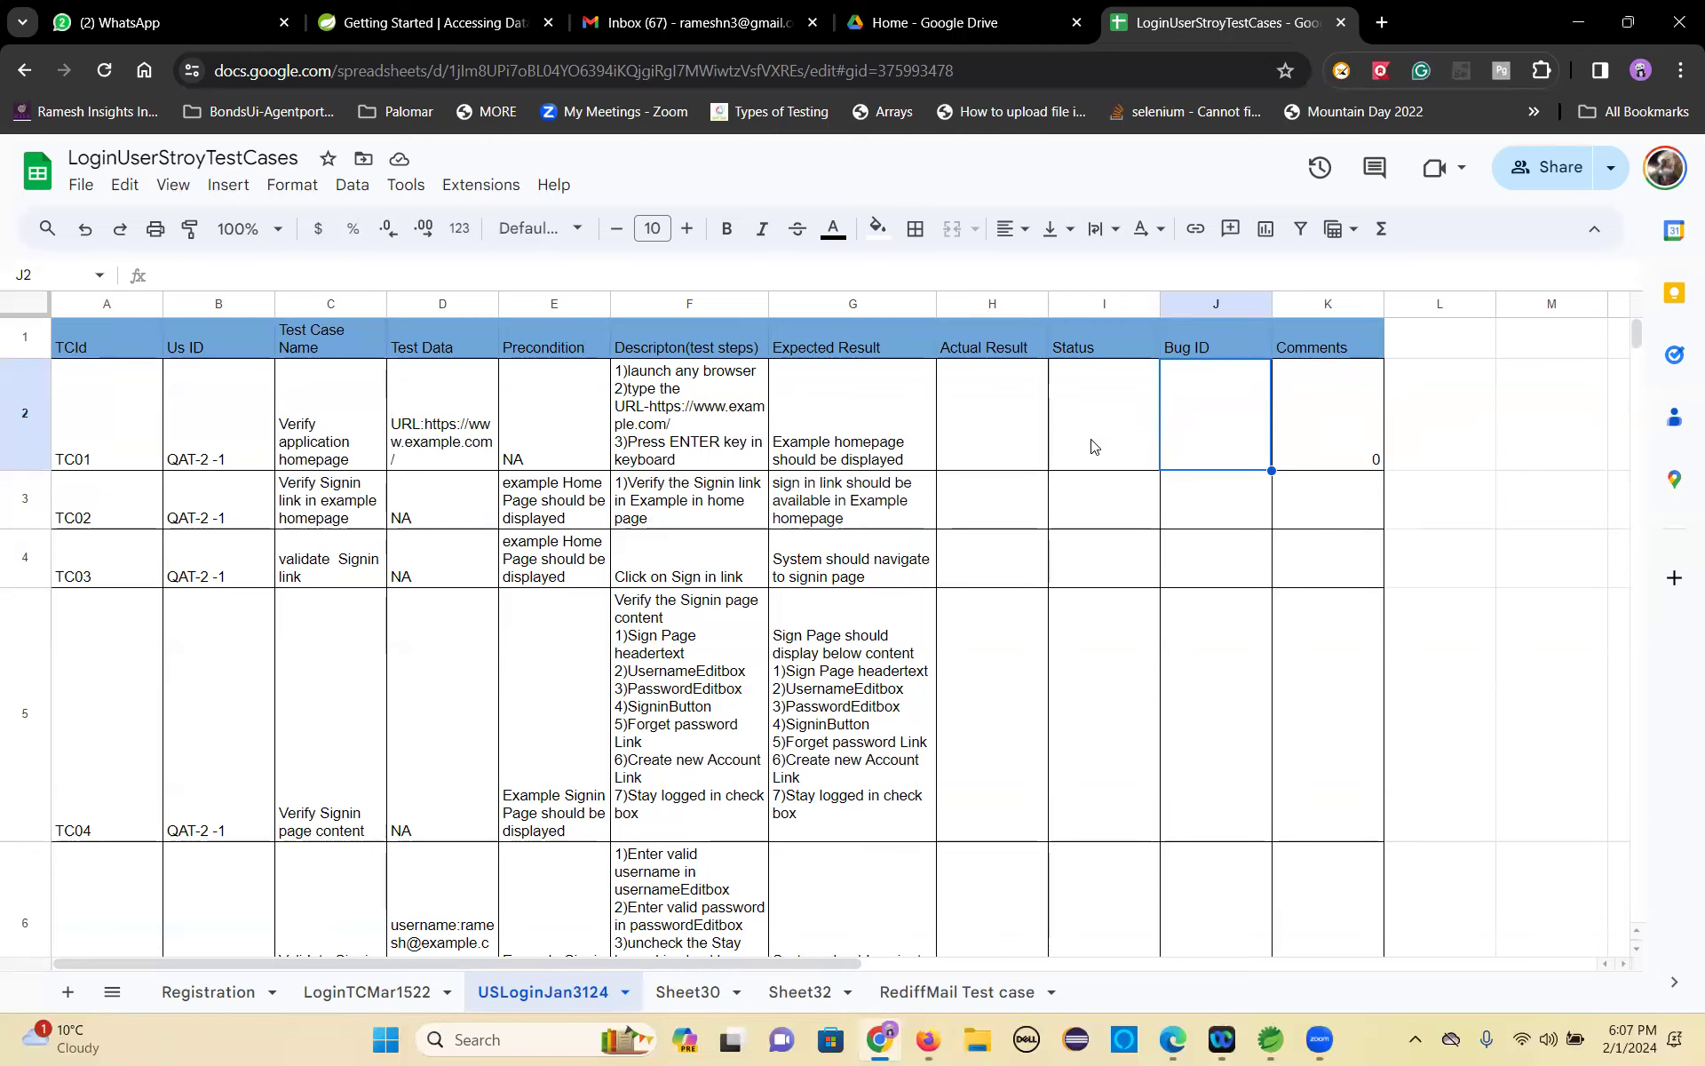
left_click(984, 391)
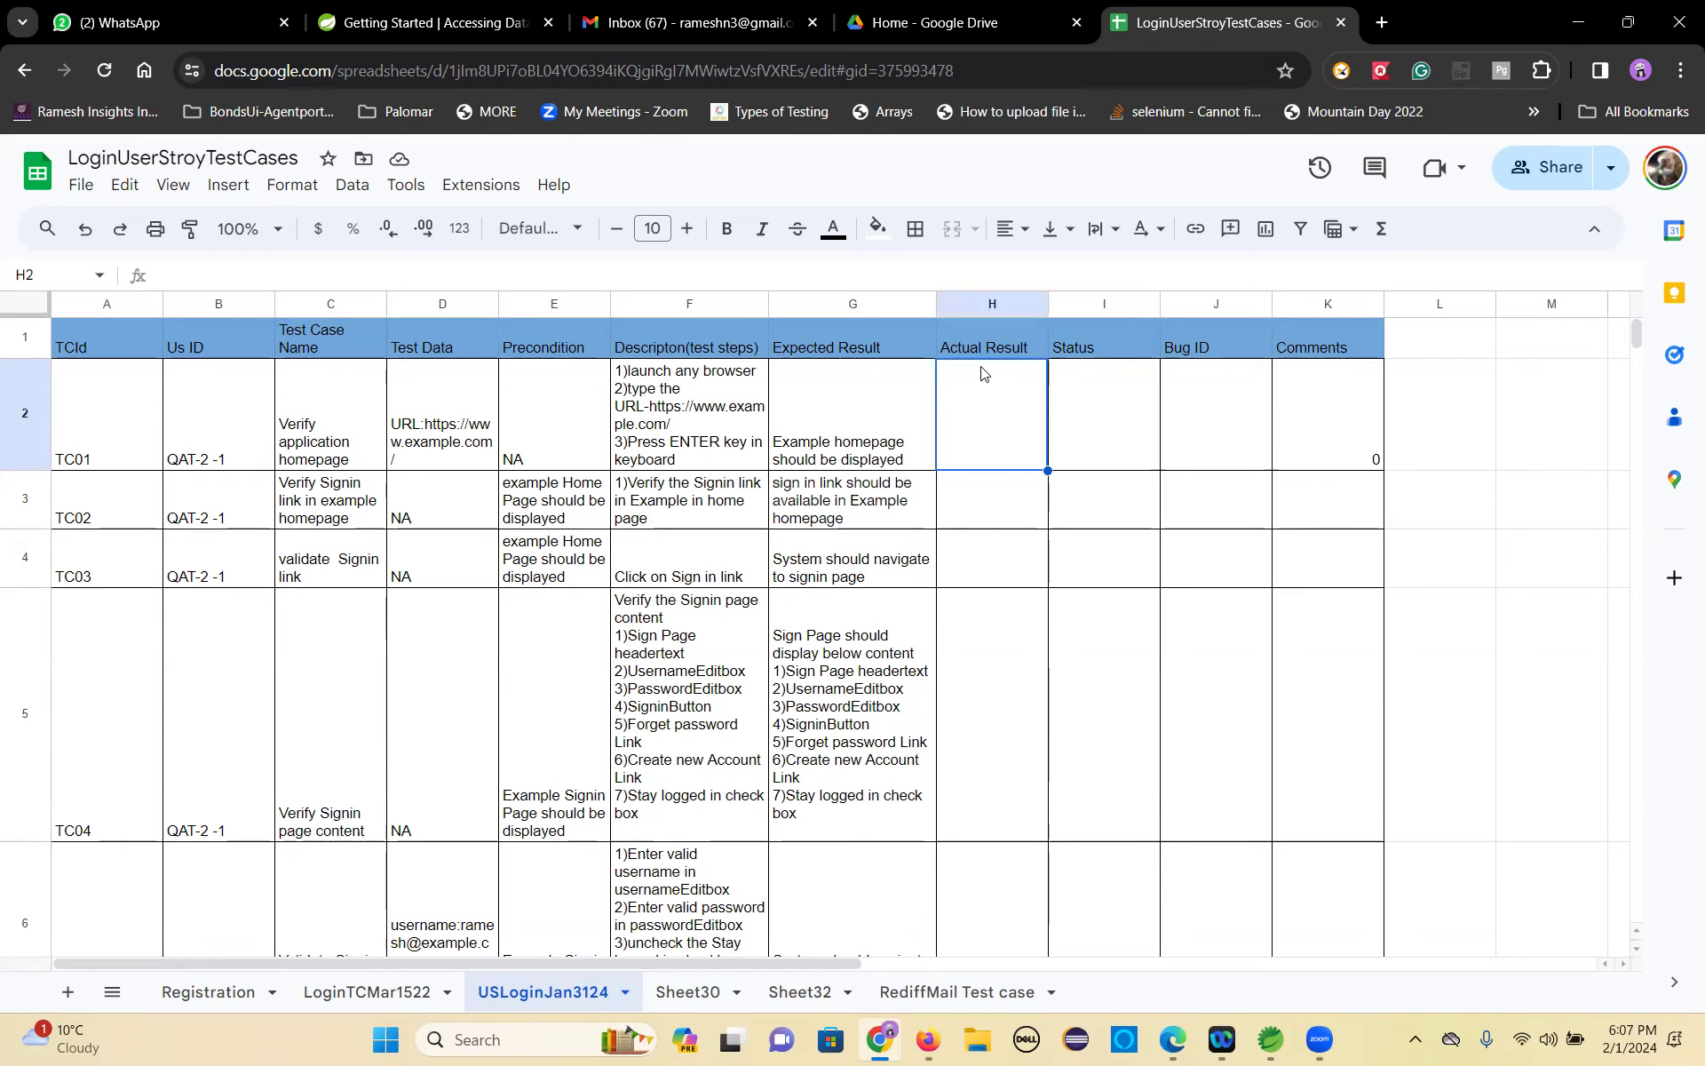
left_click(1083, 398)
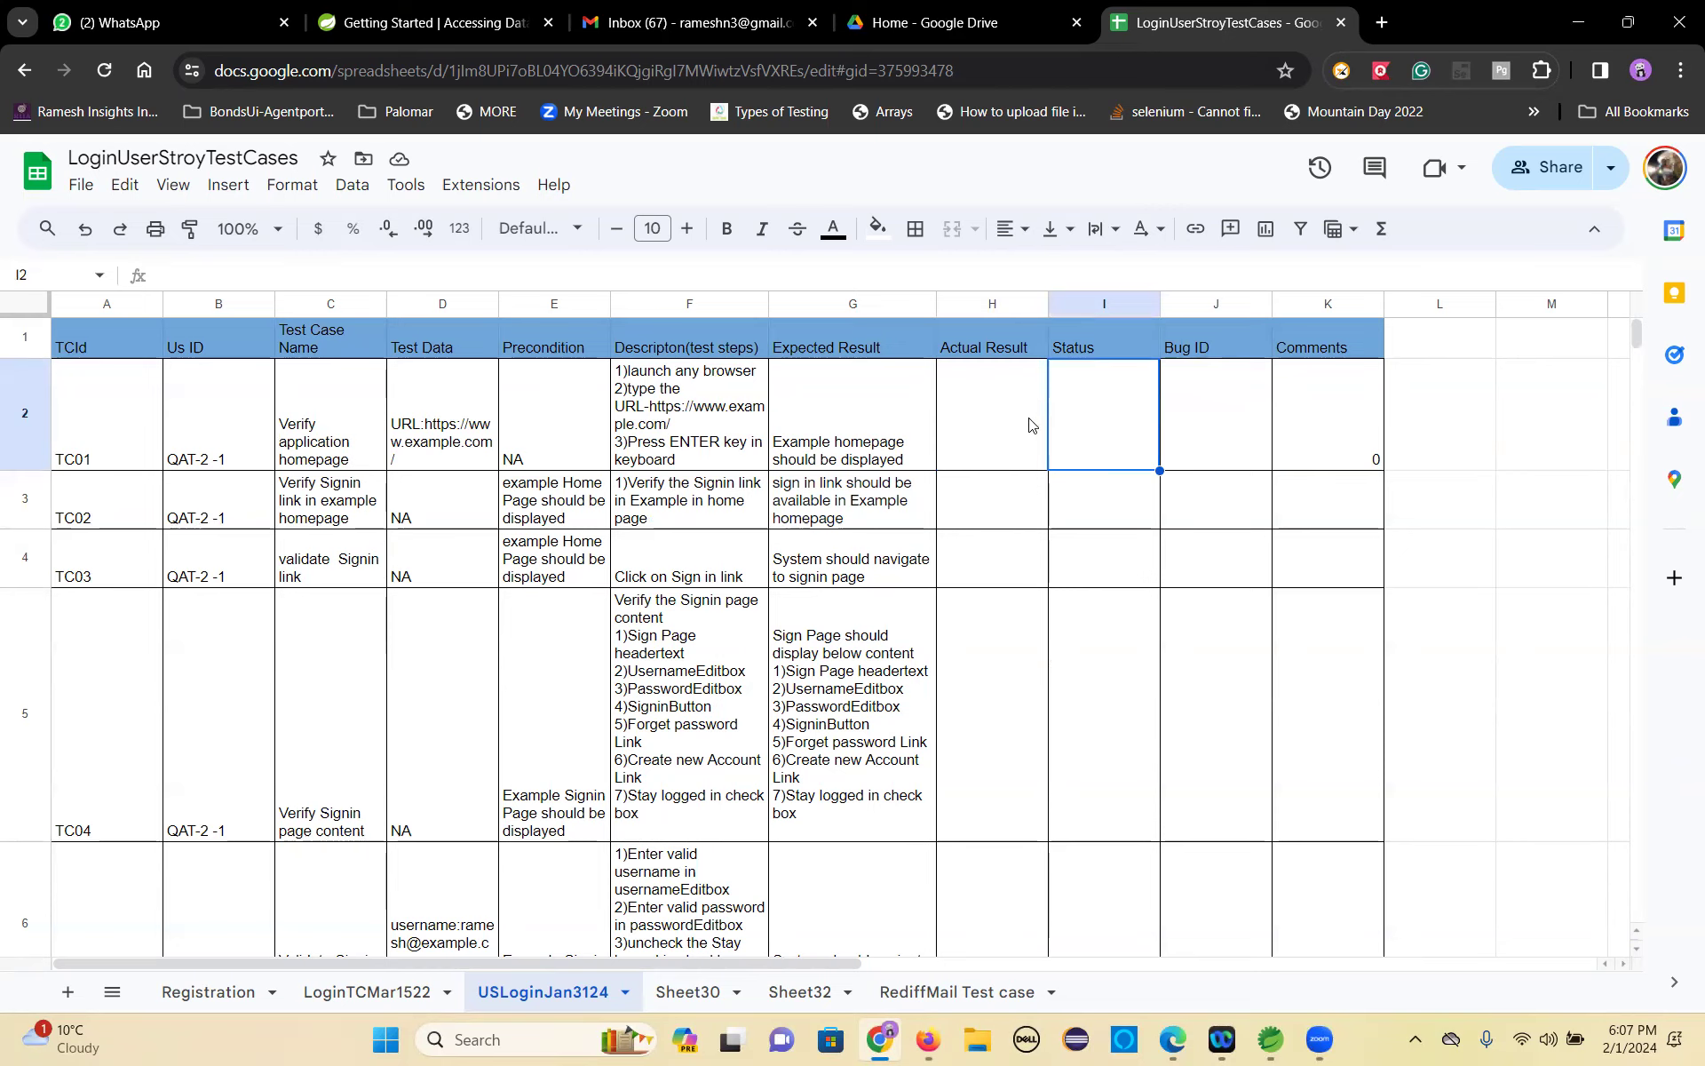
left_click_drag(302, 417, 852, 444)
left_click(719, 524)
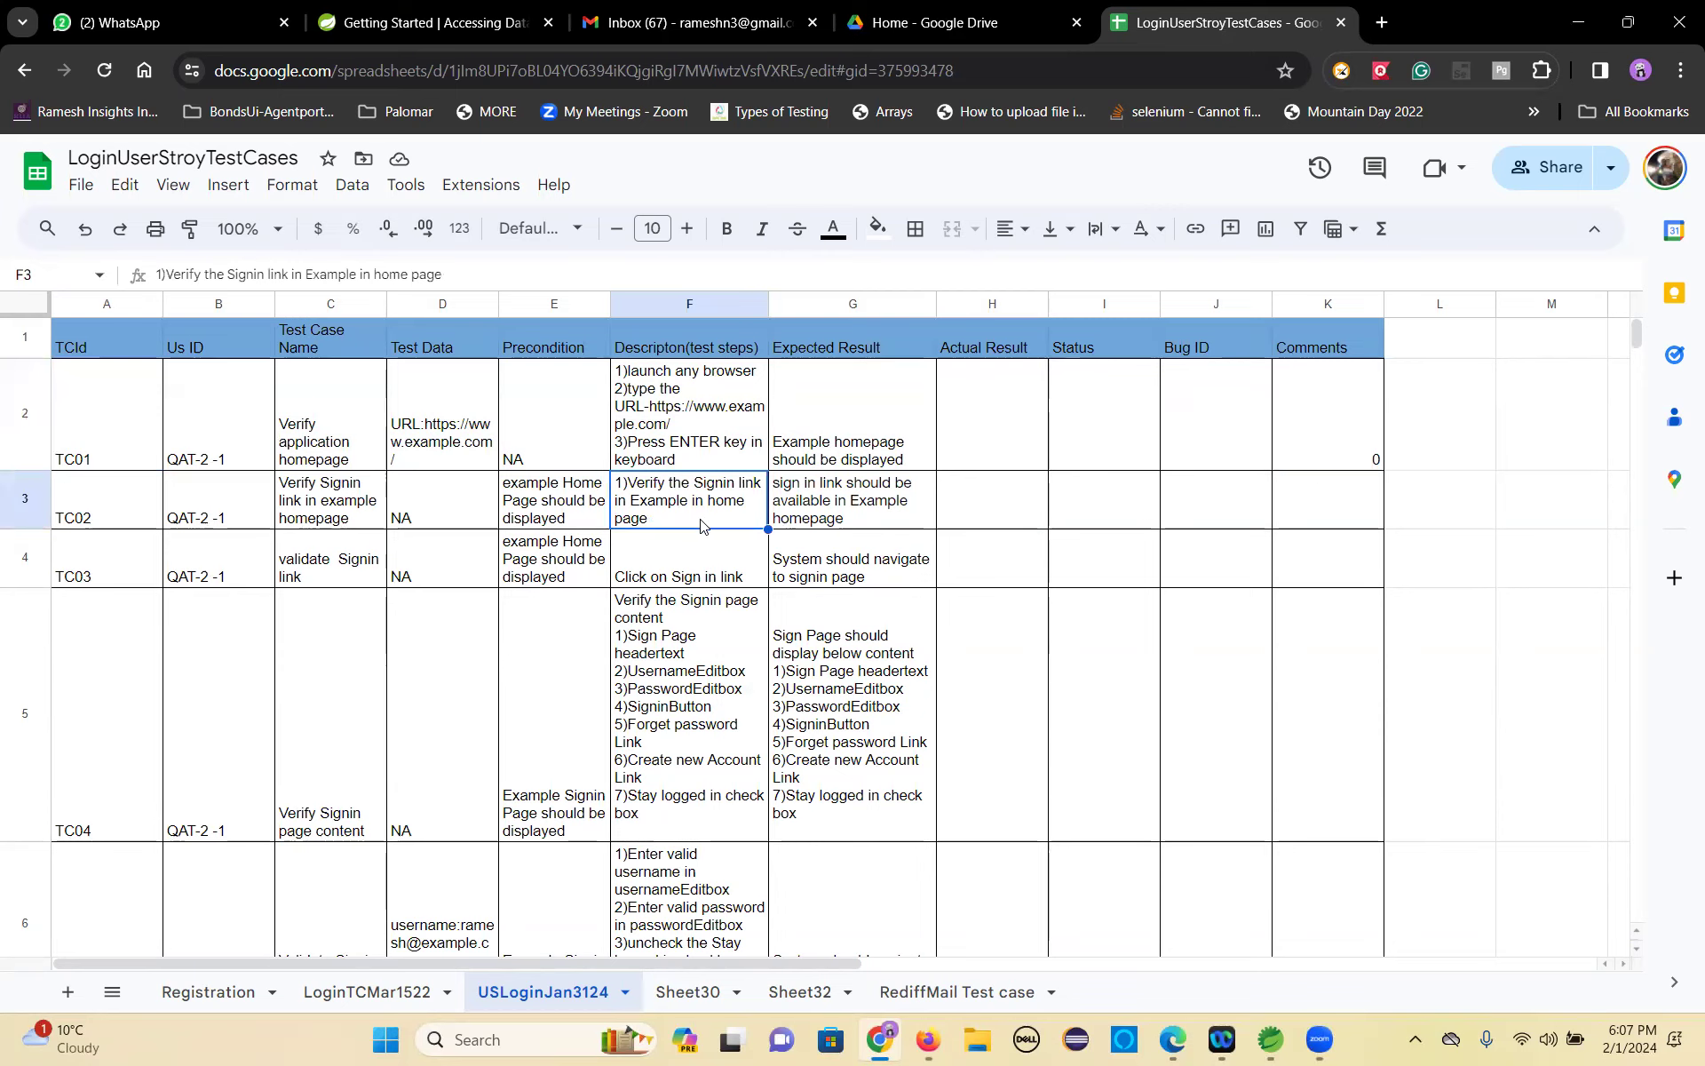
left_click(689, 395)
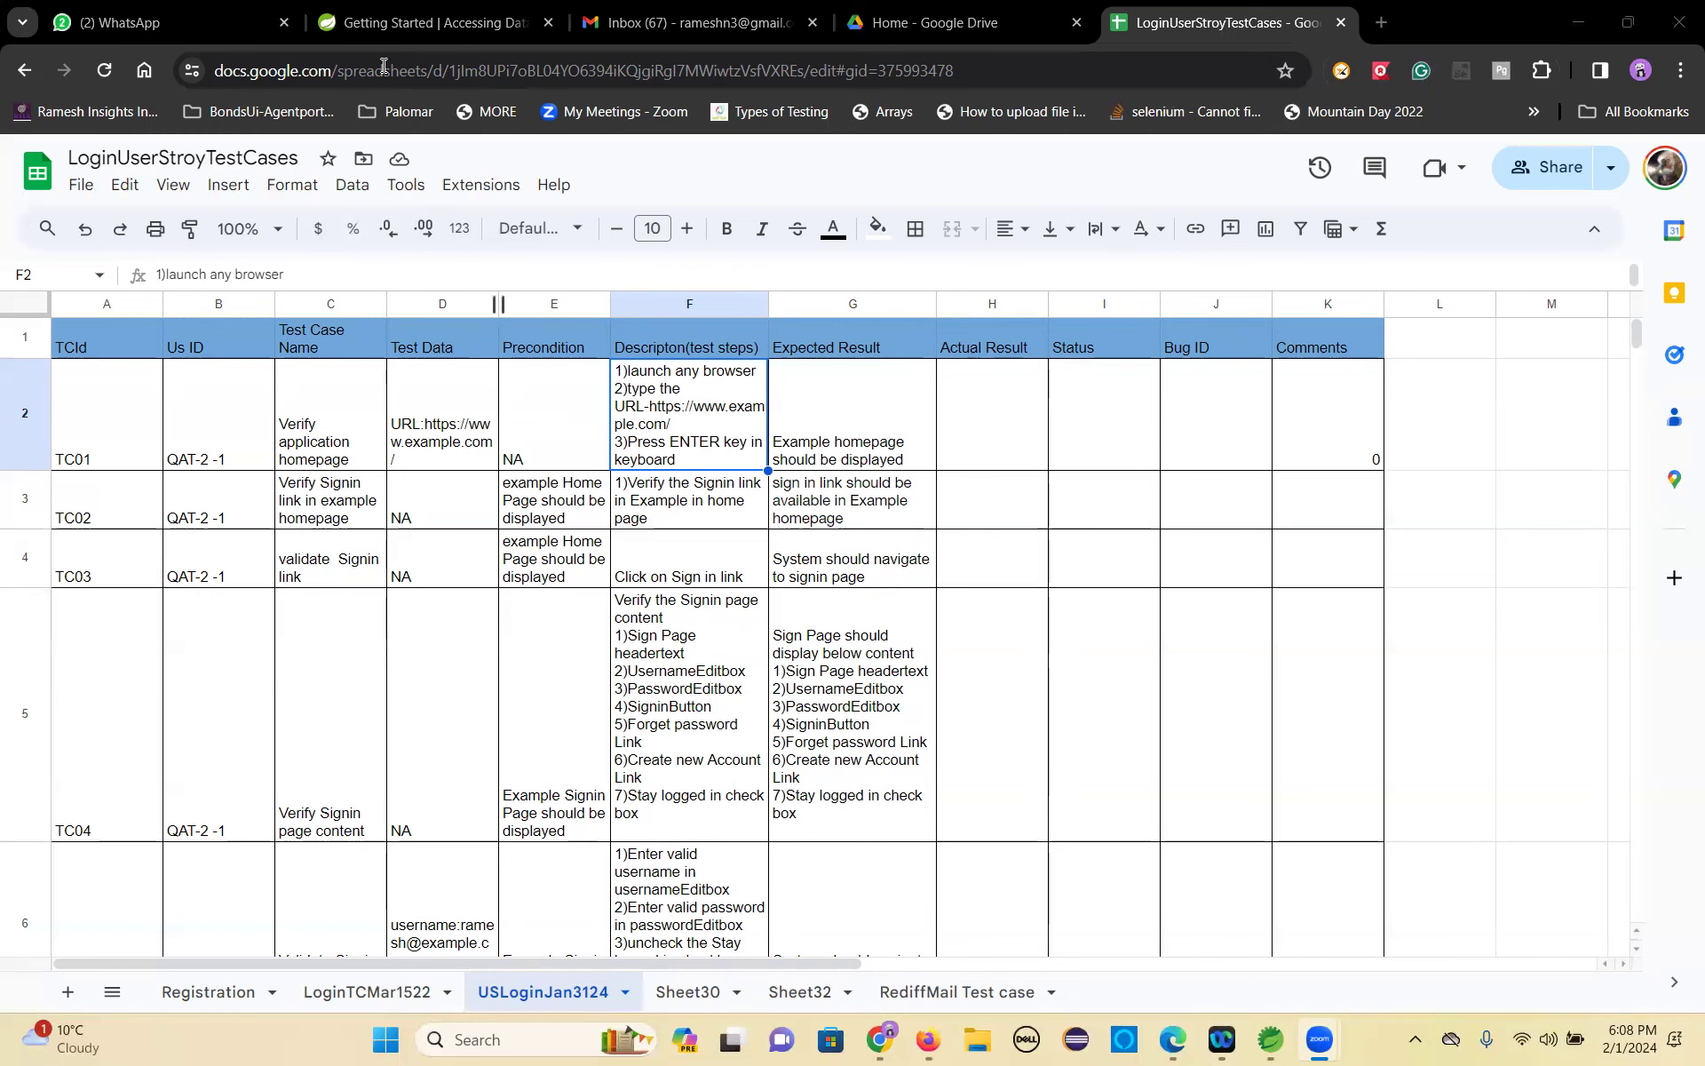
left_click(391, 24)
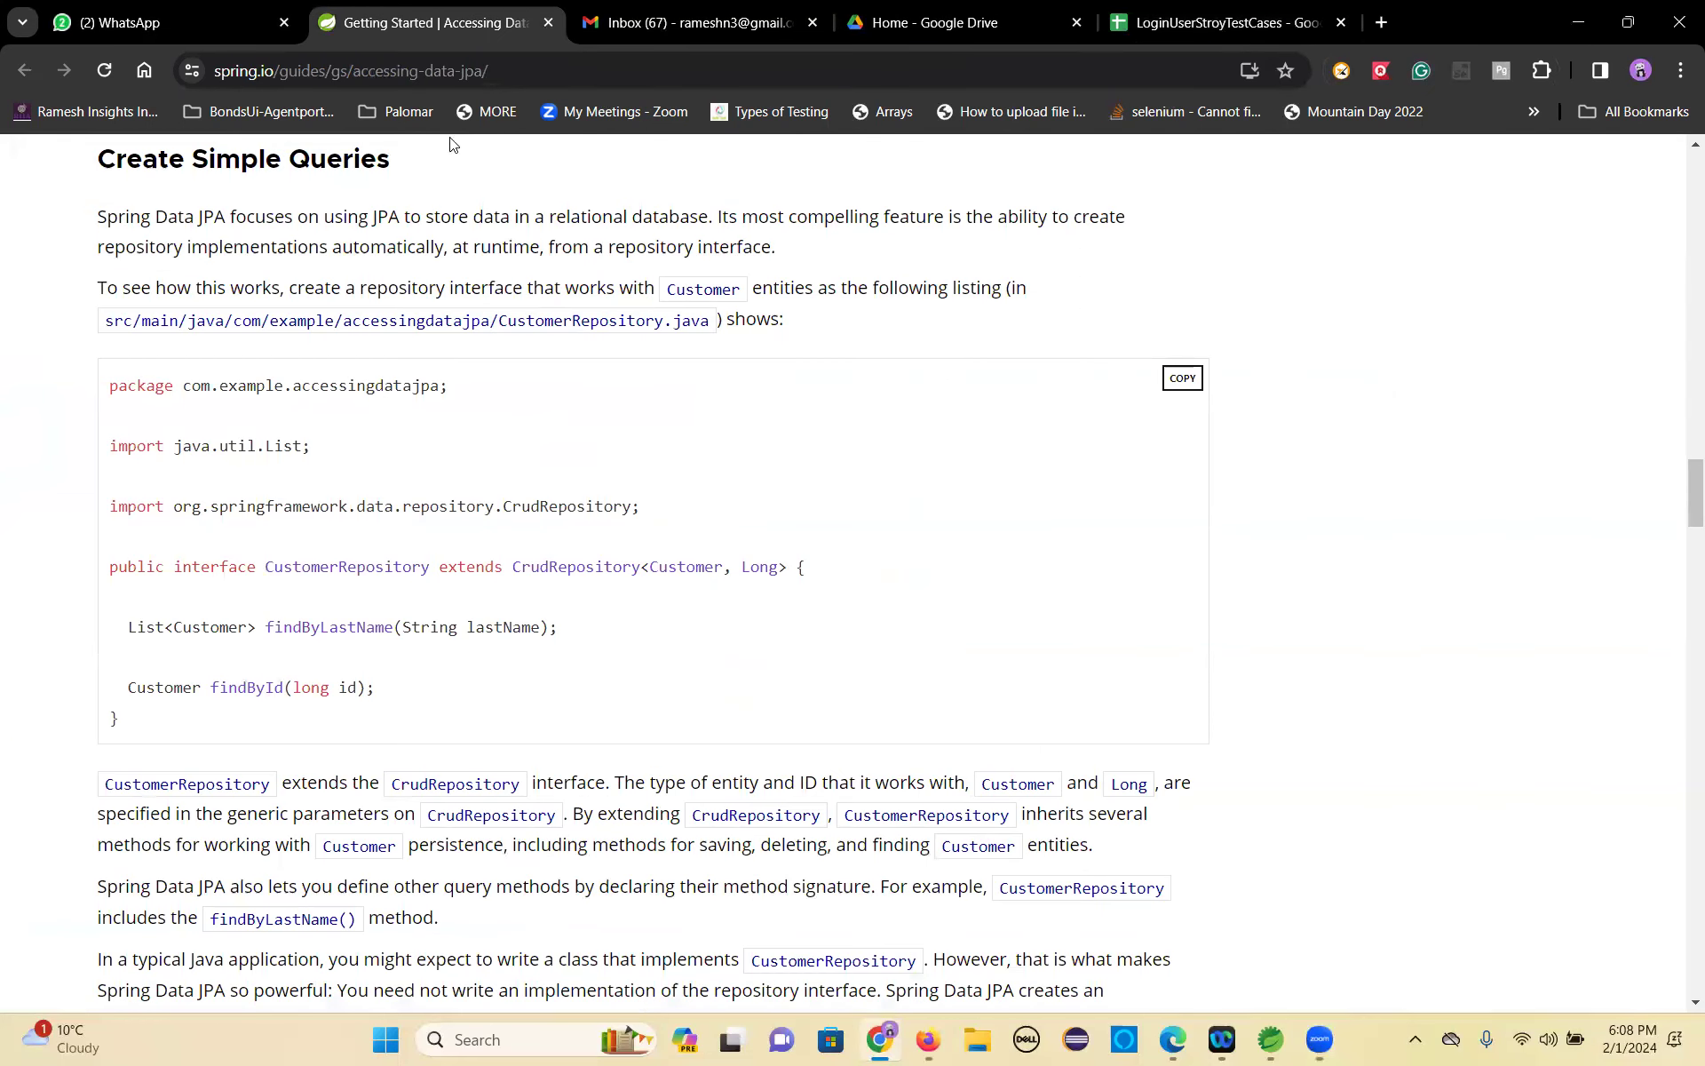
left_click(96, 111)
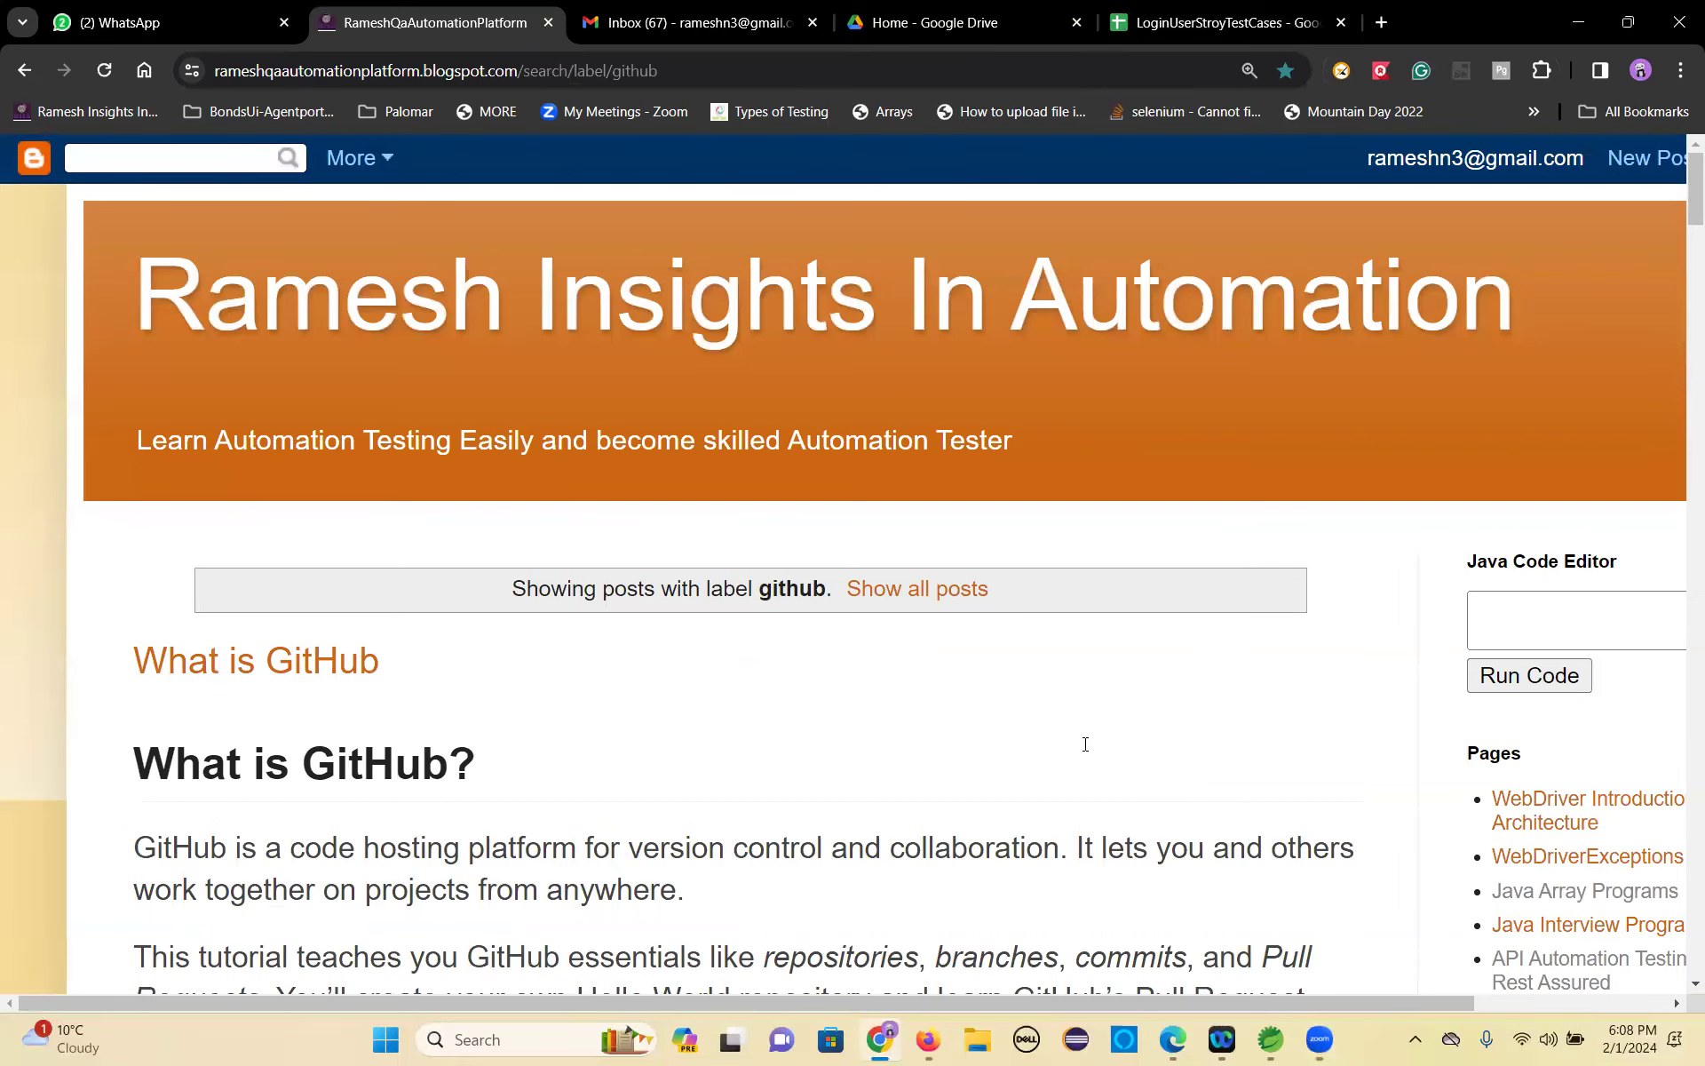
scroll(1682, 213, "down", 15)
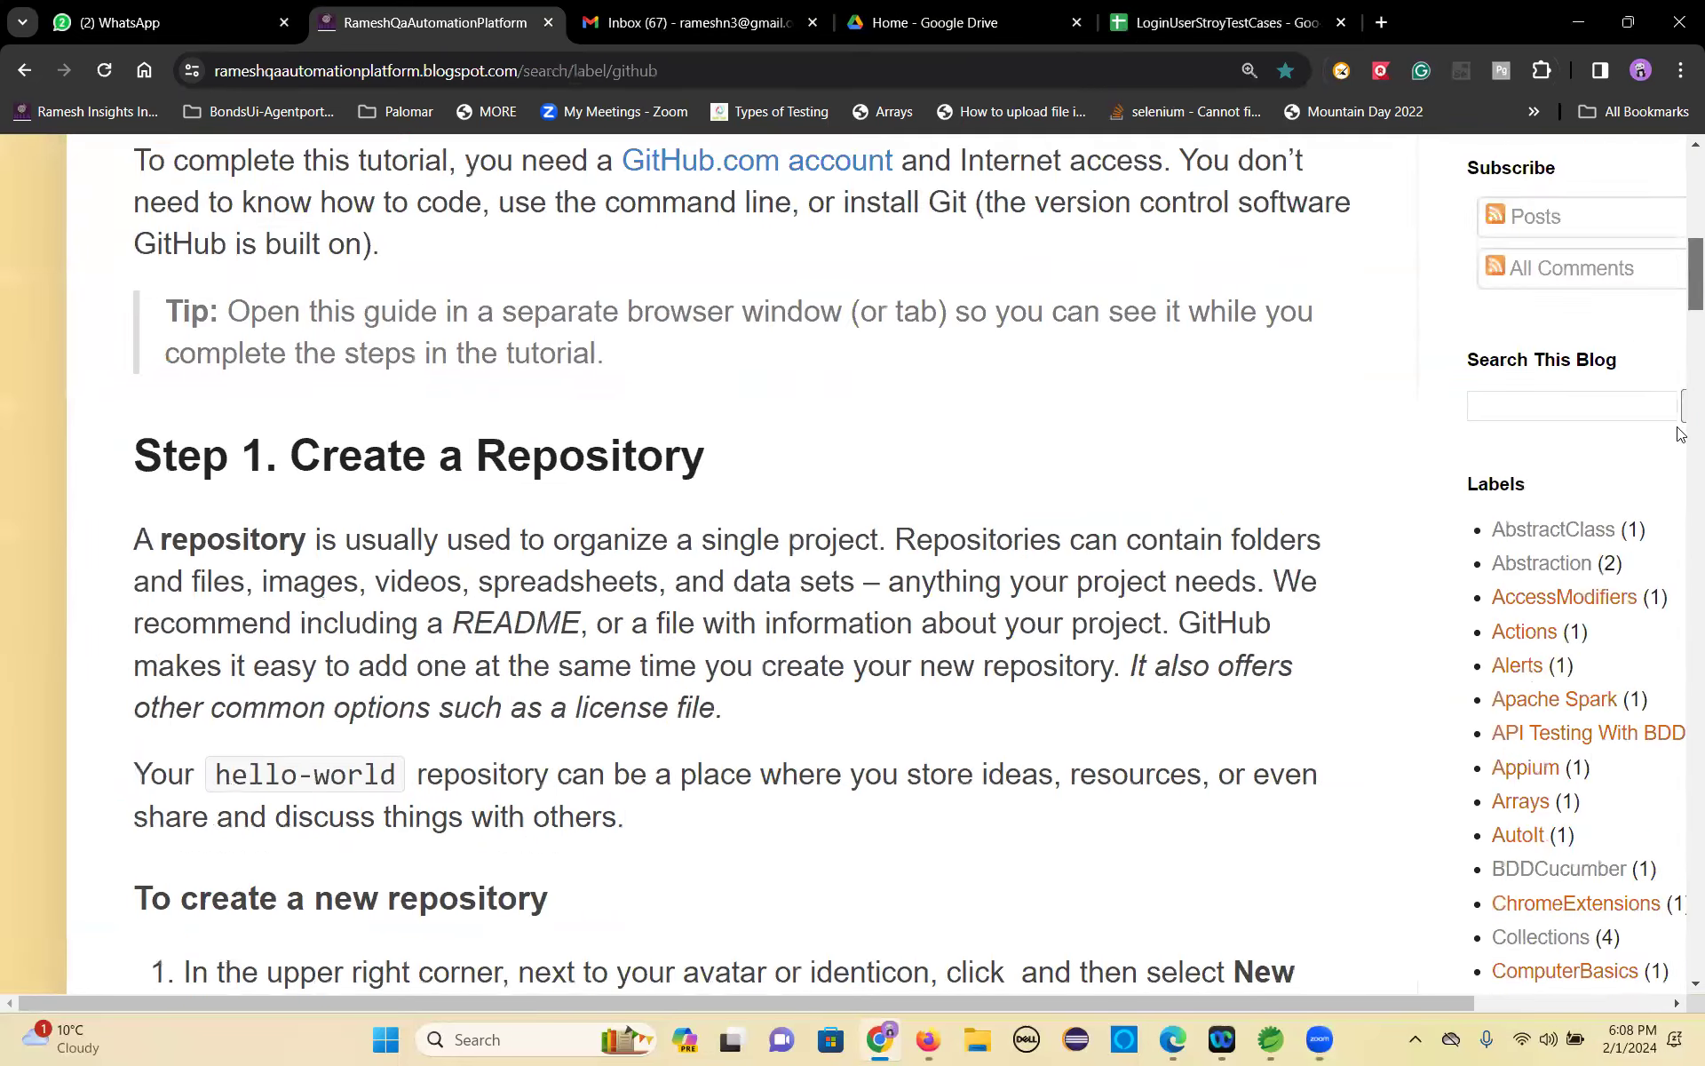
scroll(1682, 328, "up", 10)
scroll(1675, 415, "up", 6)
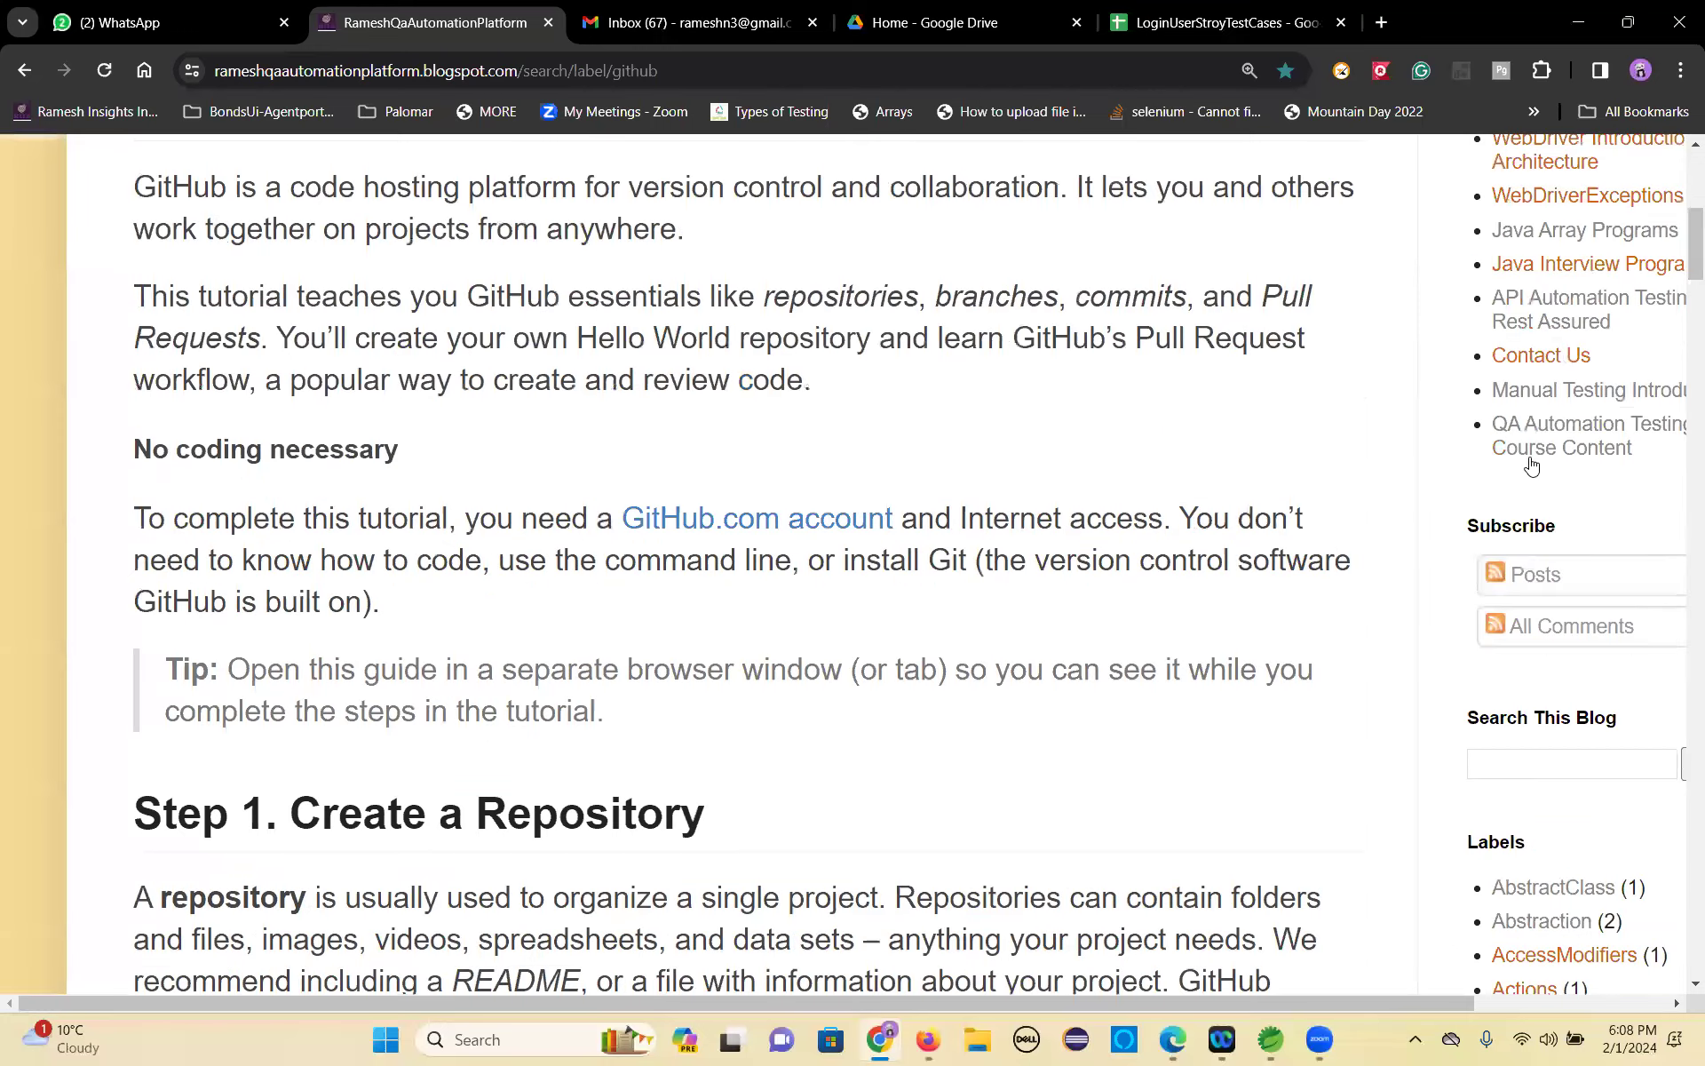
left_click(1598, 495)
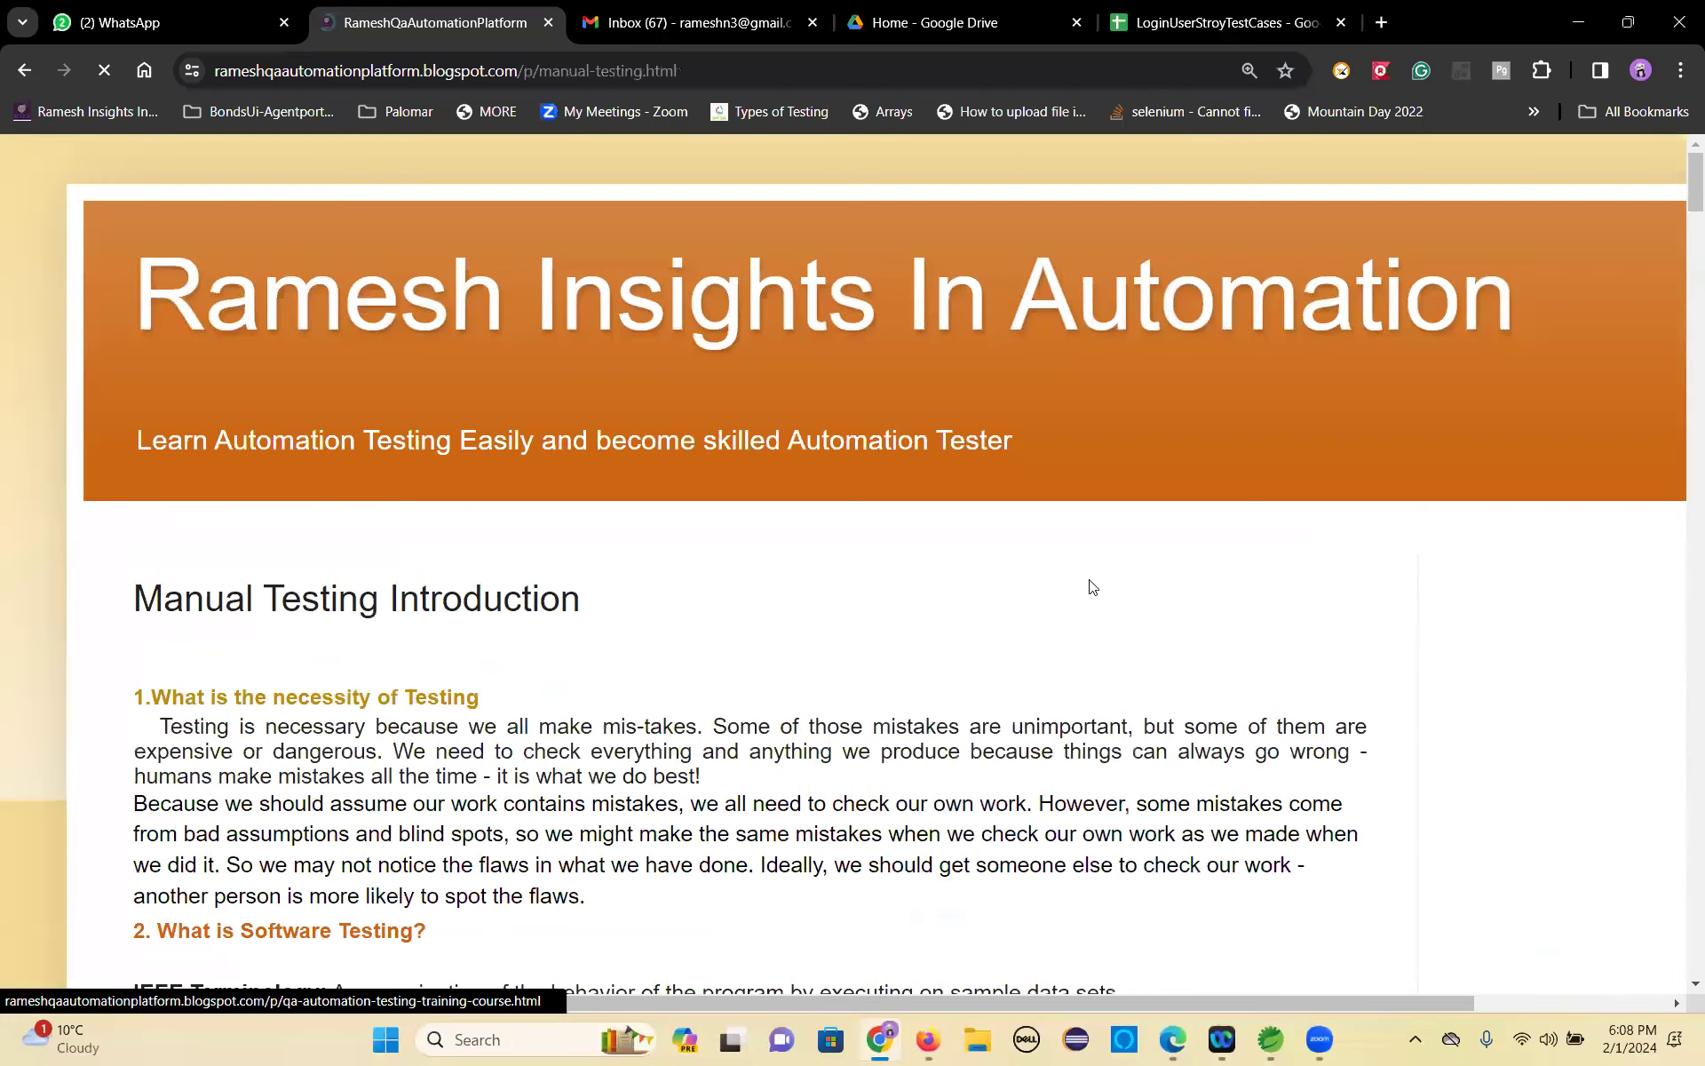
scroll(844, 625, "down", 12)
scroll(844, 625, "down", 17)
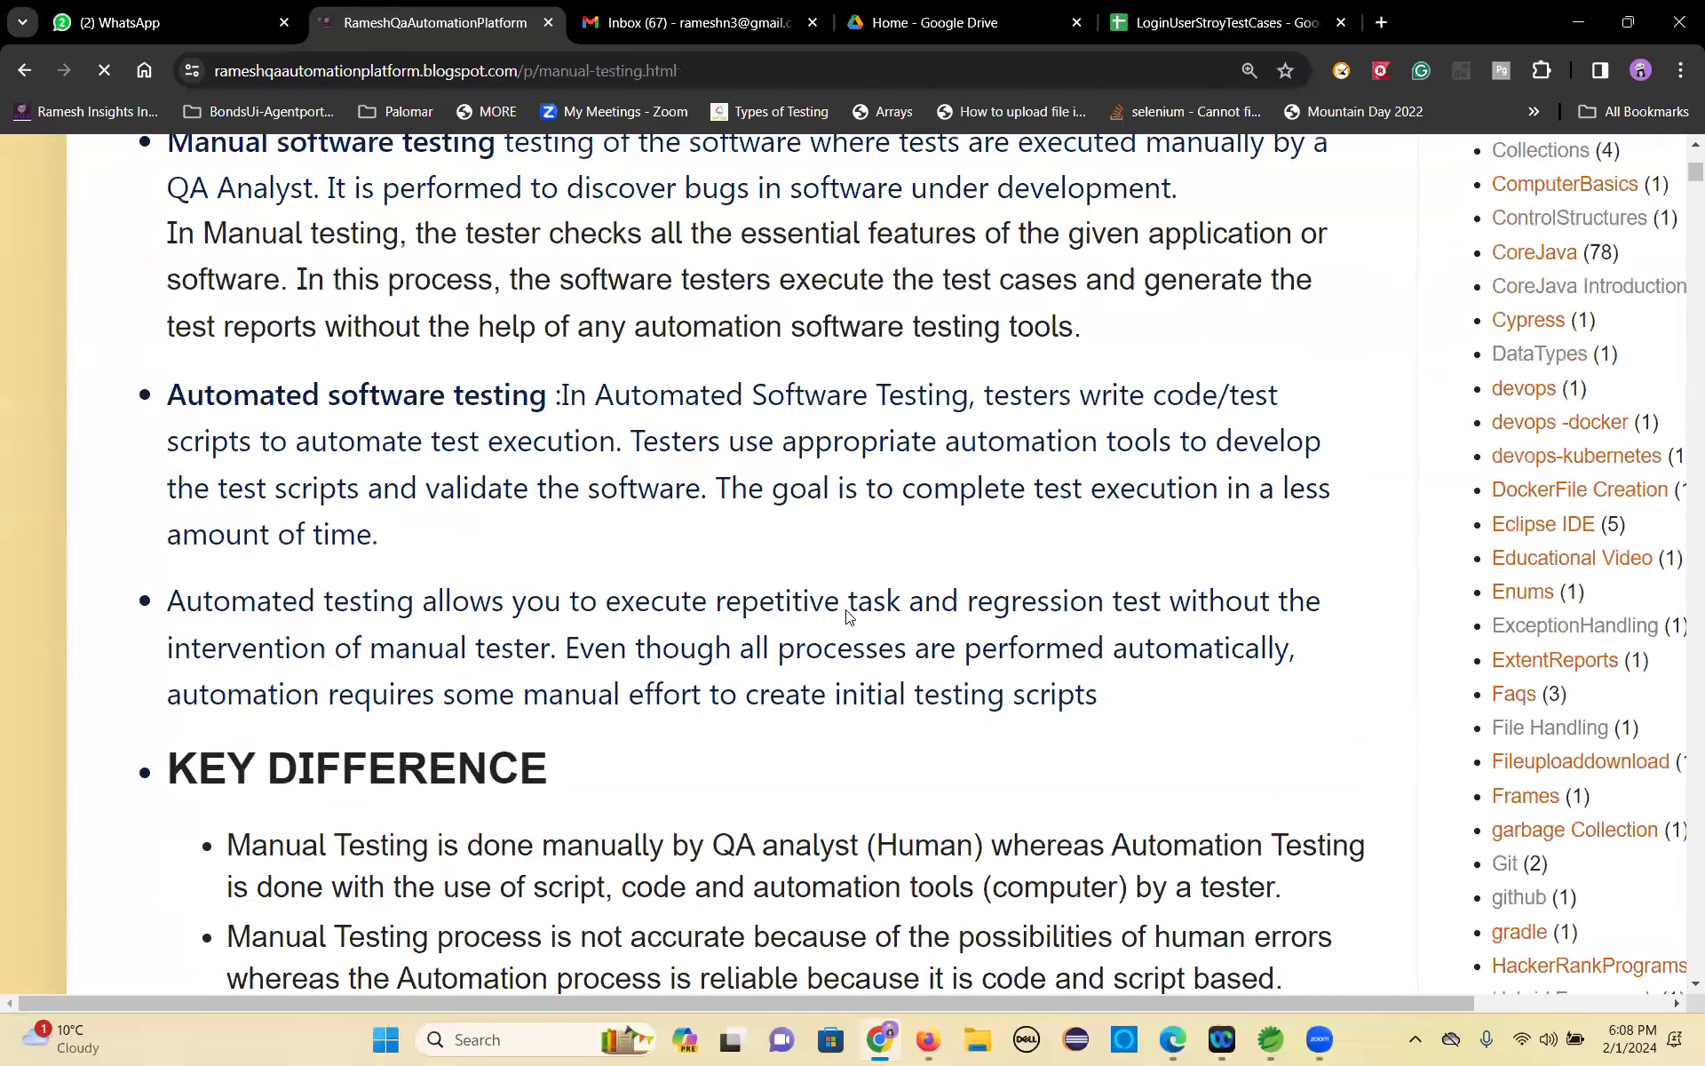
scroll(1663, 464, "down", 4)
scroll(1664, 464, "down", 20)
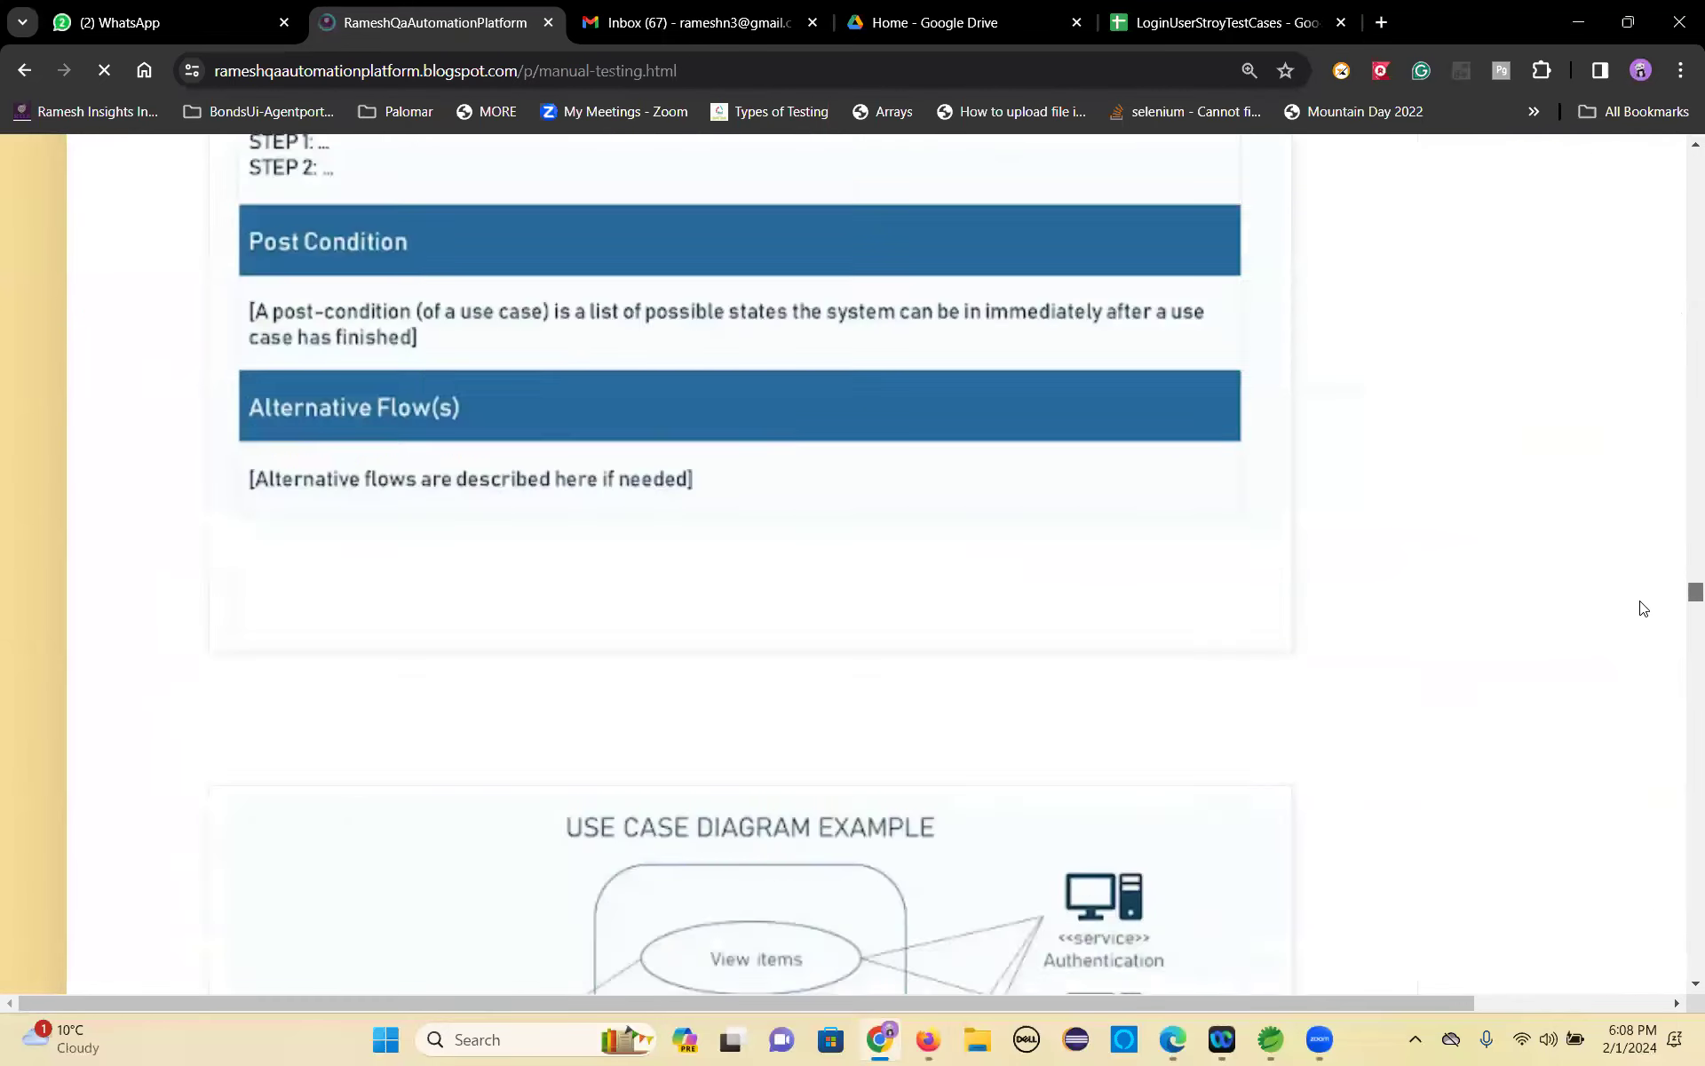
scroll(1621, 751, "down", 2)
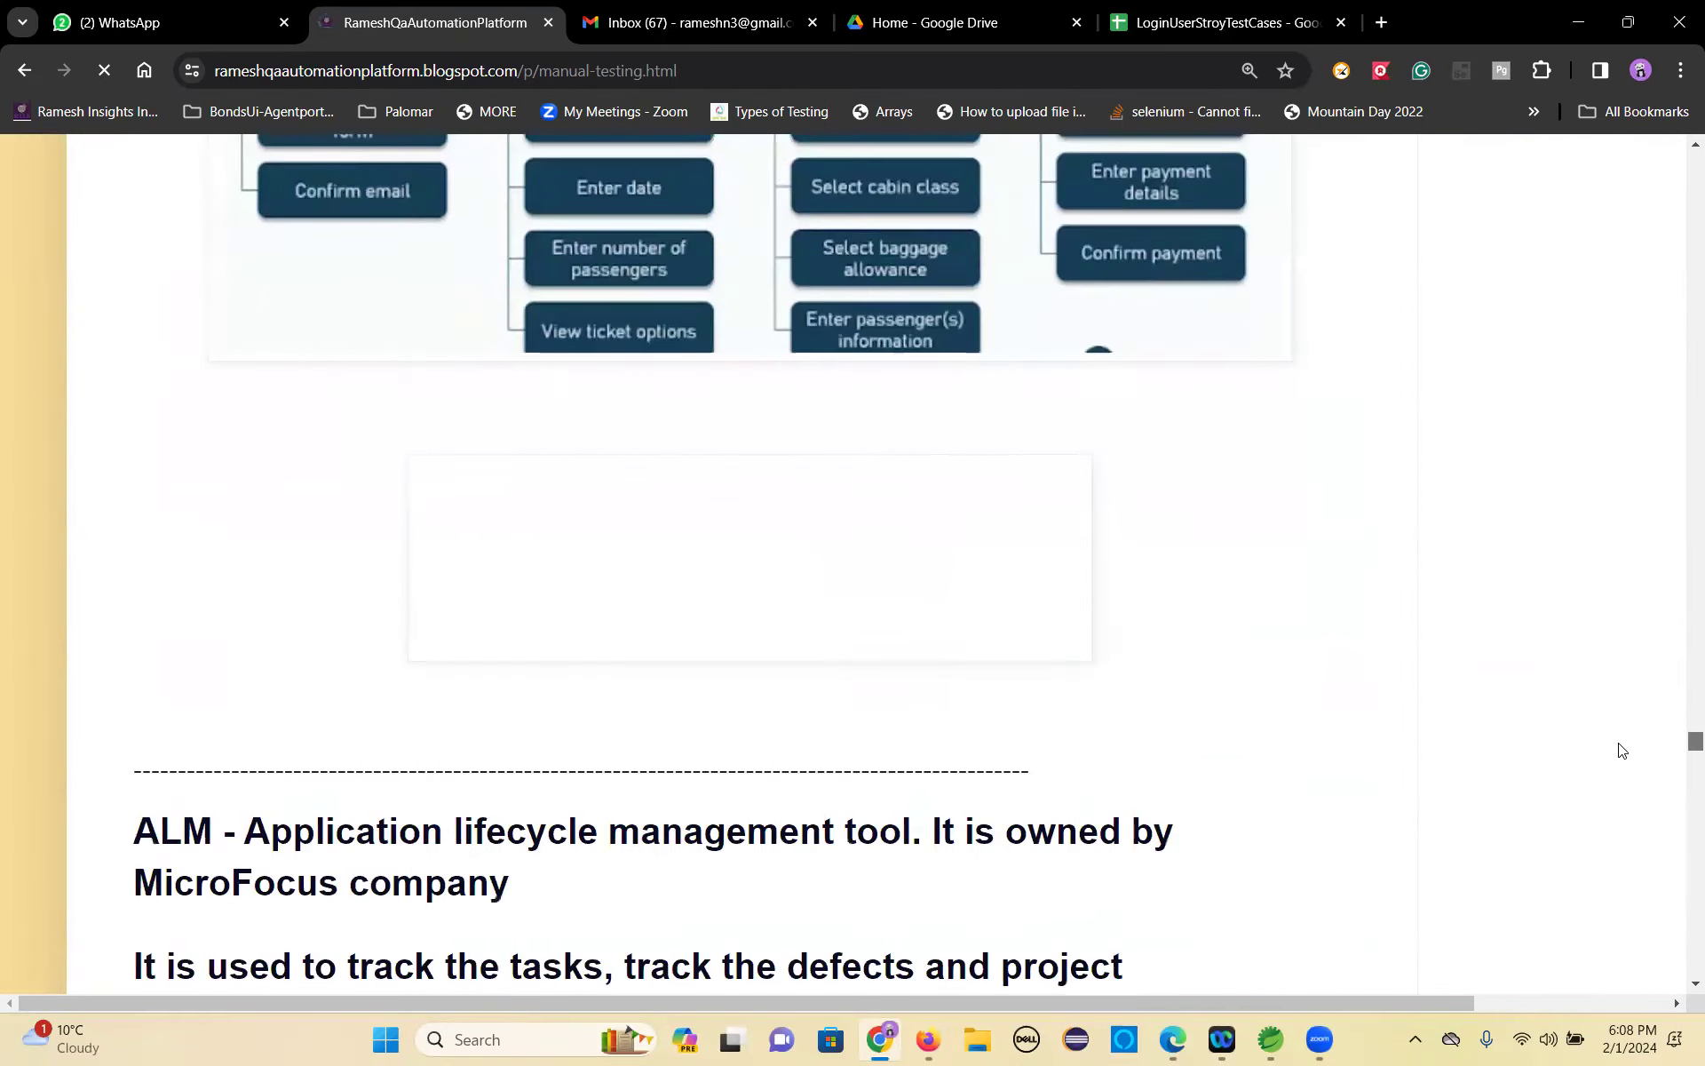
scroll(1619, 737, "up", 10)
scroll(1621, 720, "up", 6)
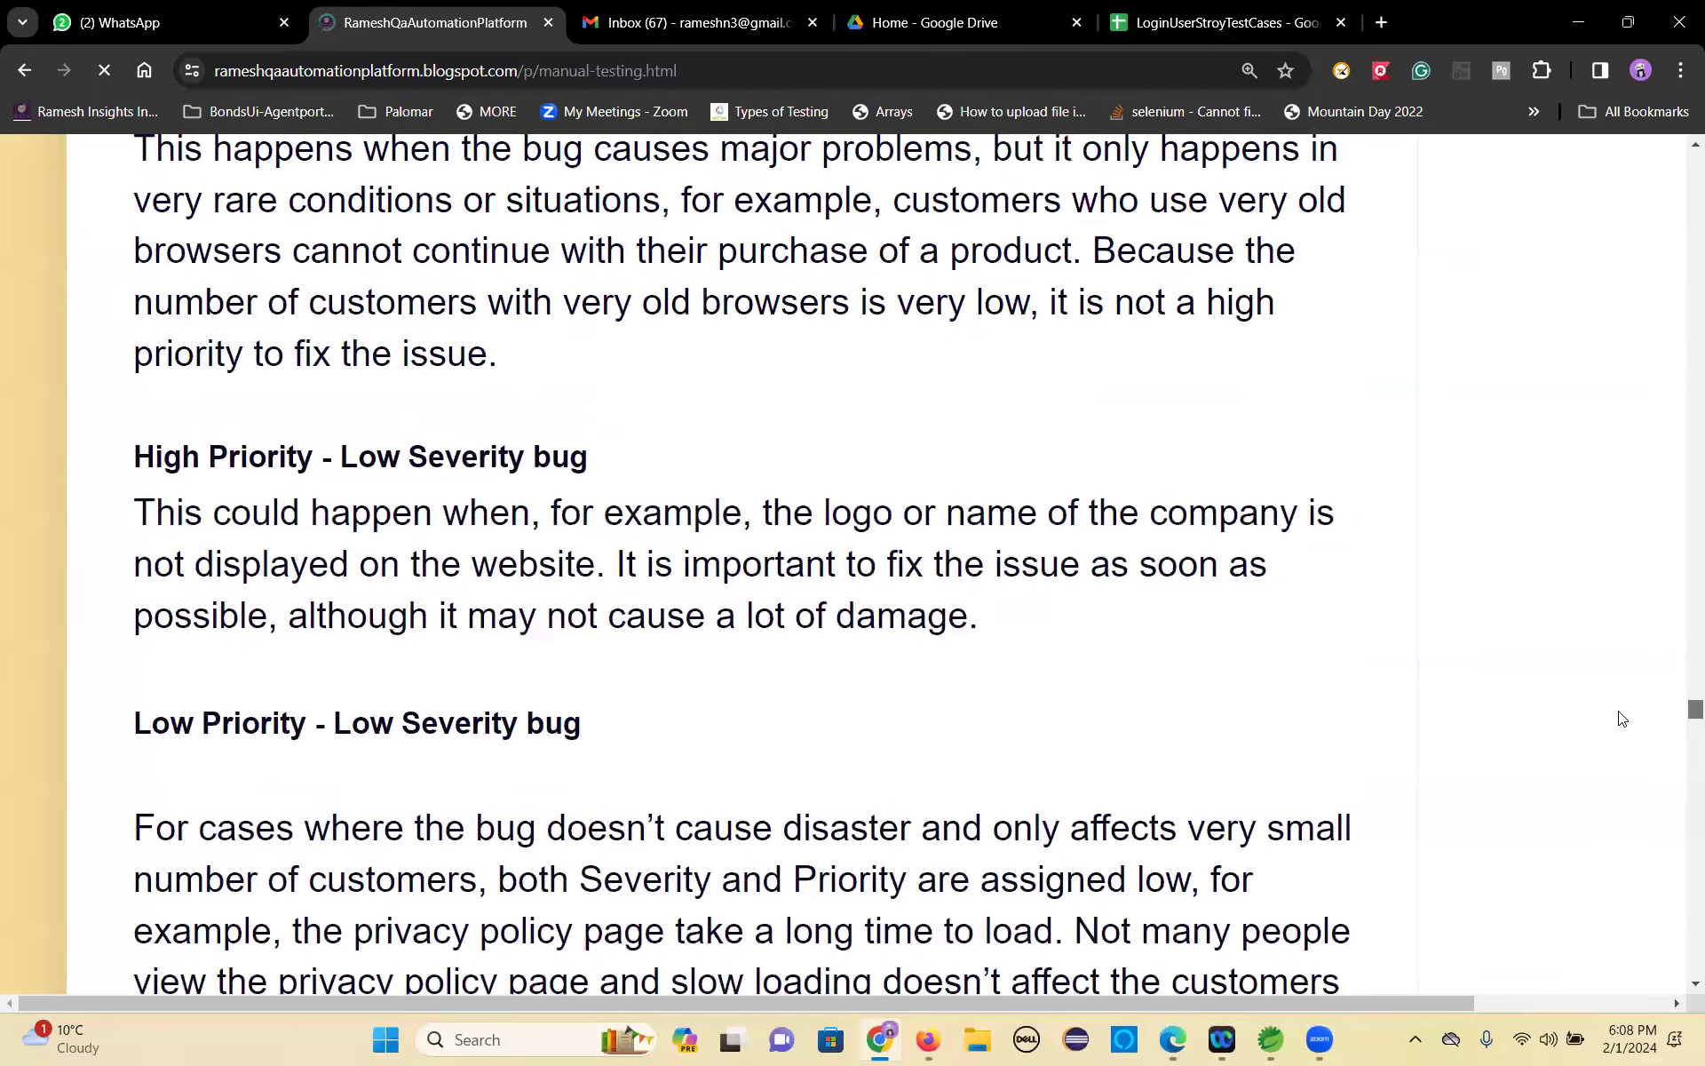
scroll(1621, 718, "up", 15)
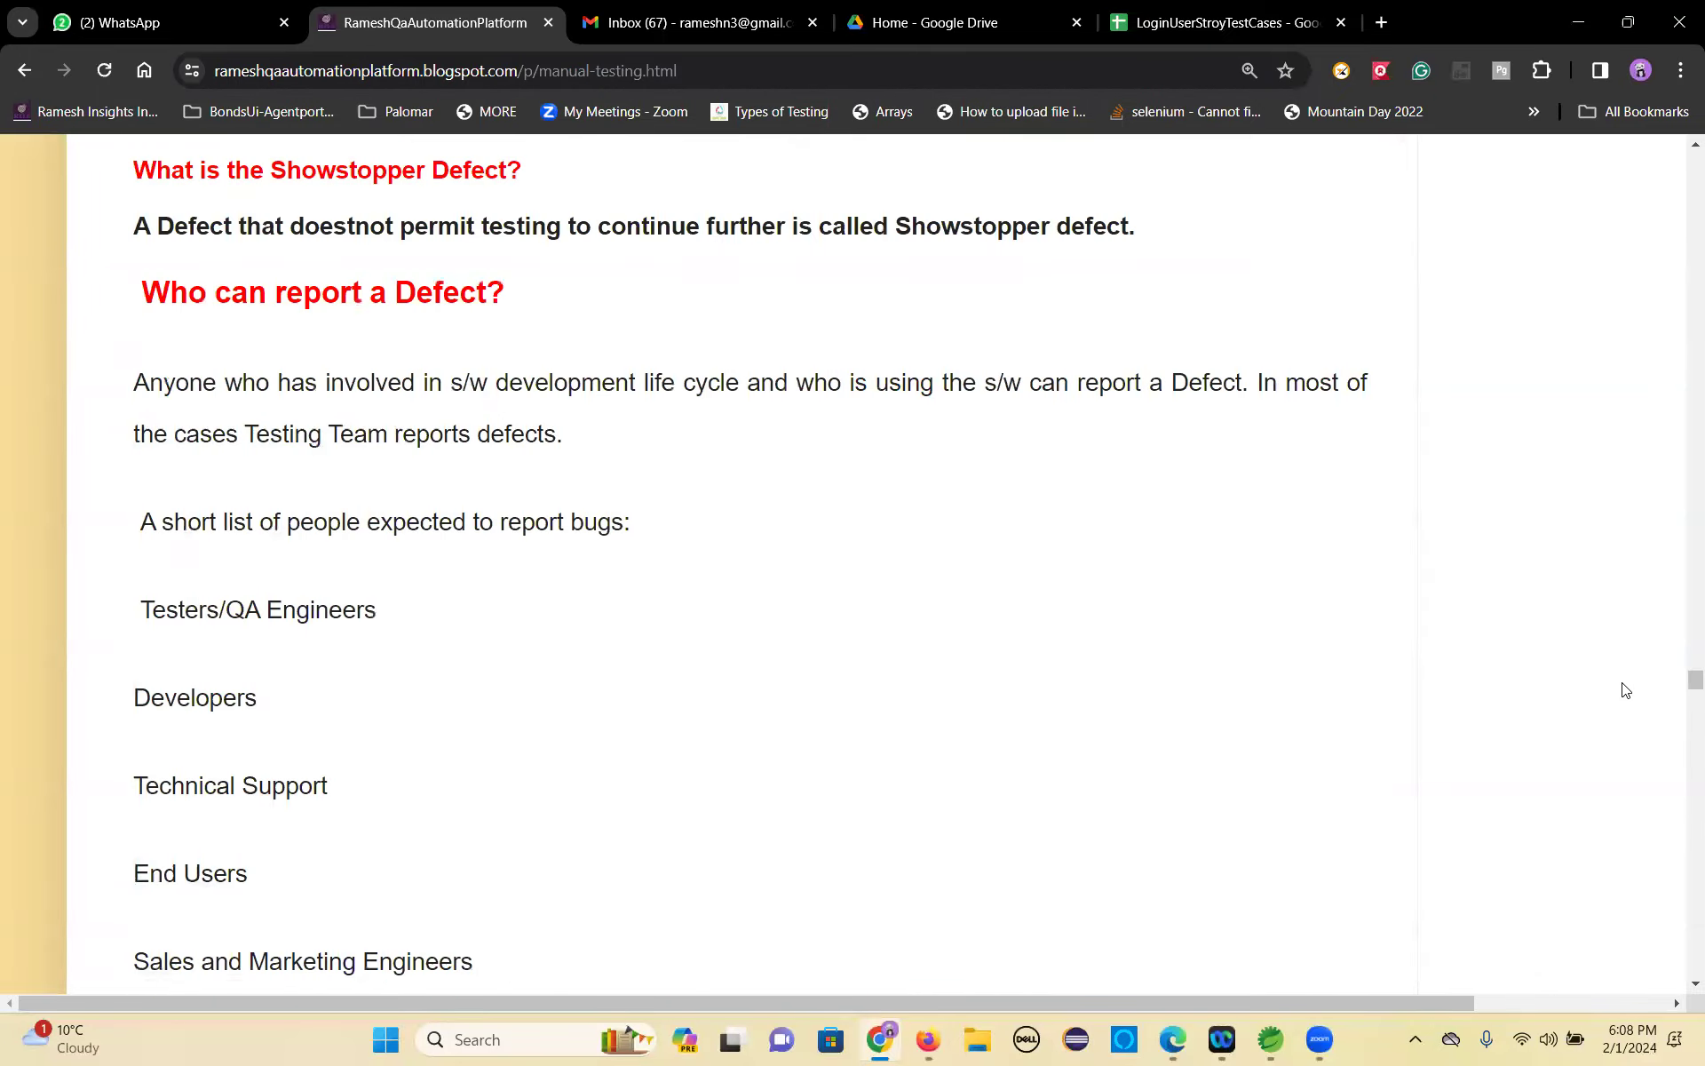
scroll(1625, 684, "up", 15)
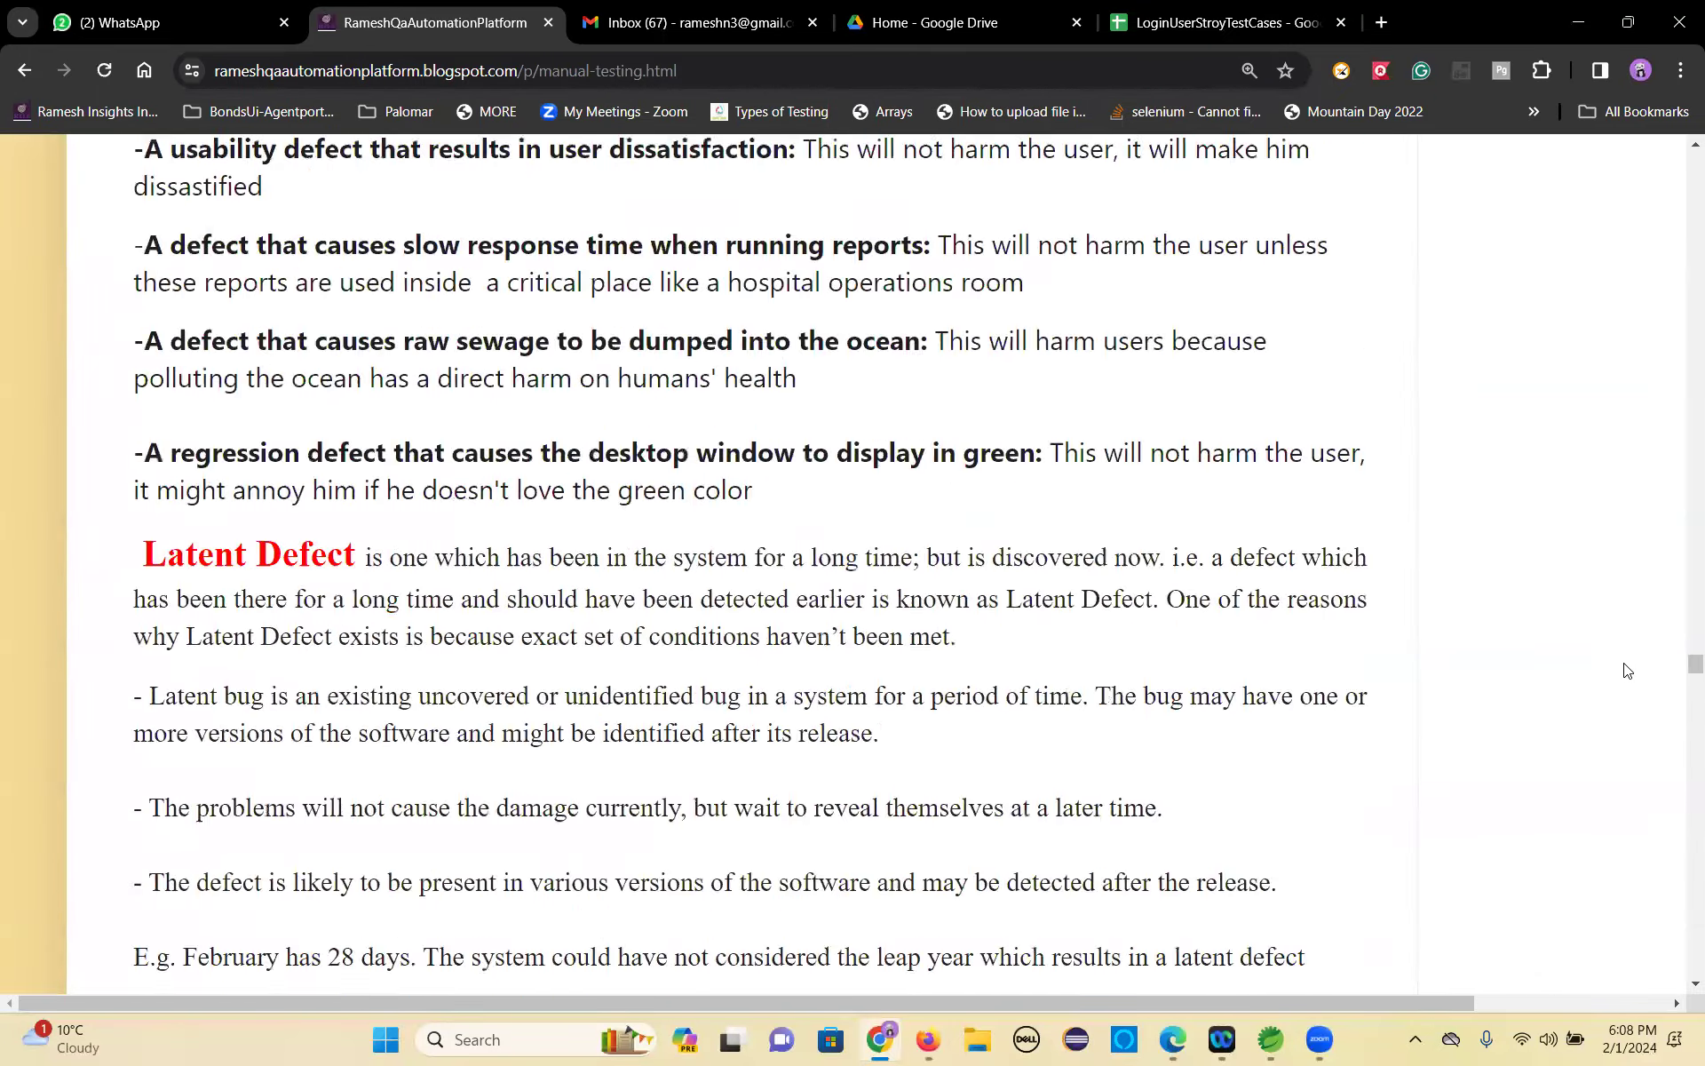
scroll(1627, 666, "up", 6)
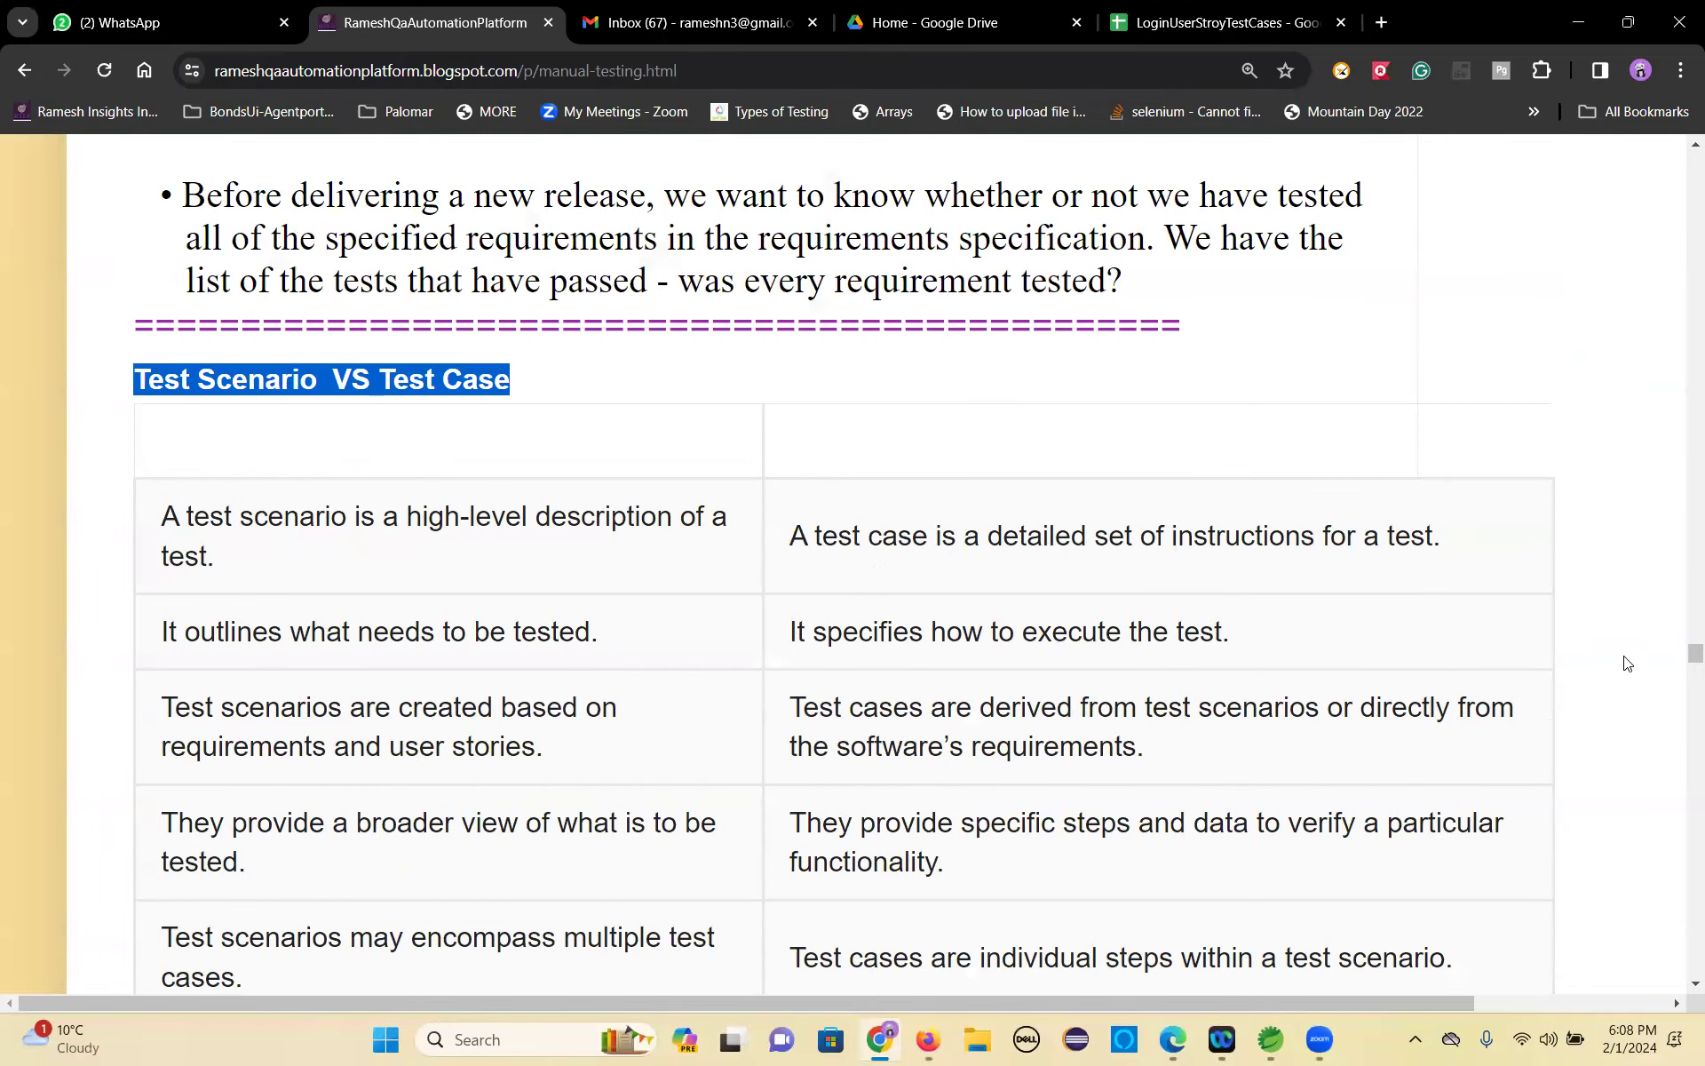
scroll(888, 519, "up", 7)
scroll(851, 513, "down", 4)
scroll(851, 513, "up", 15)
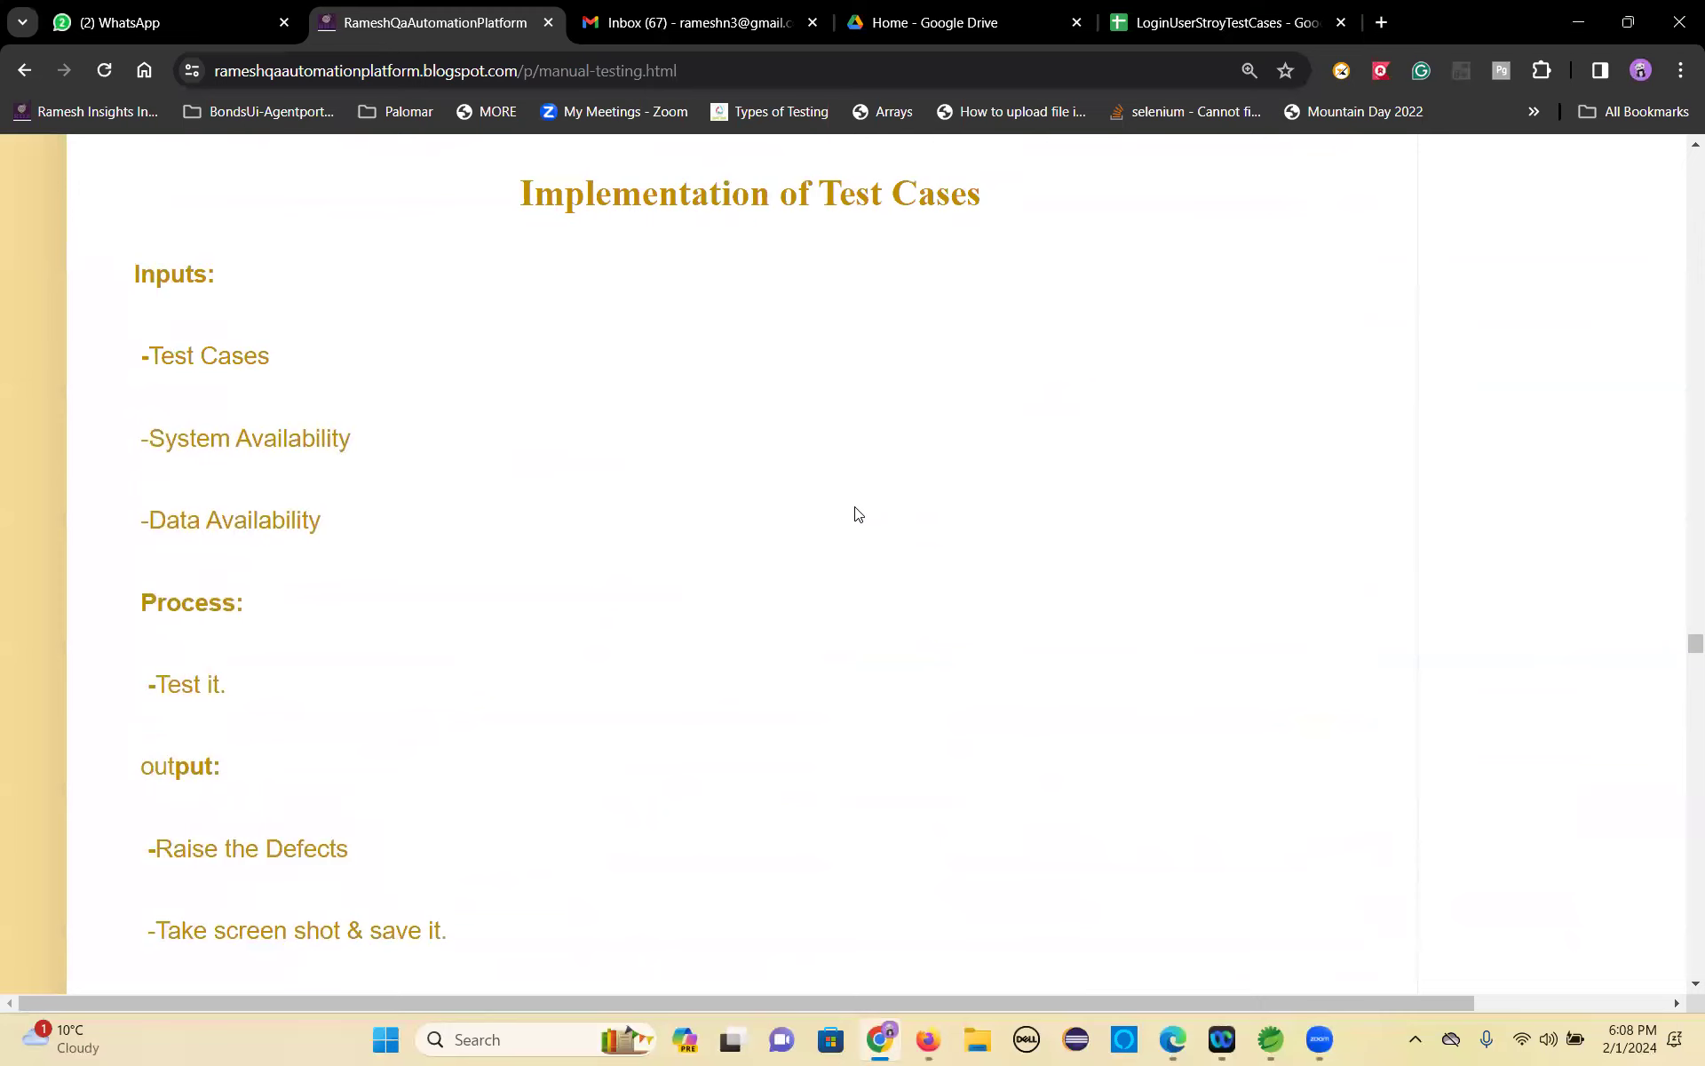
scroll(864, 509, "up", 8)
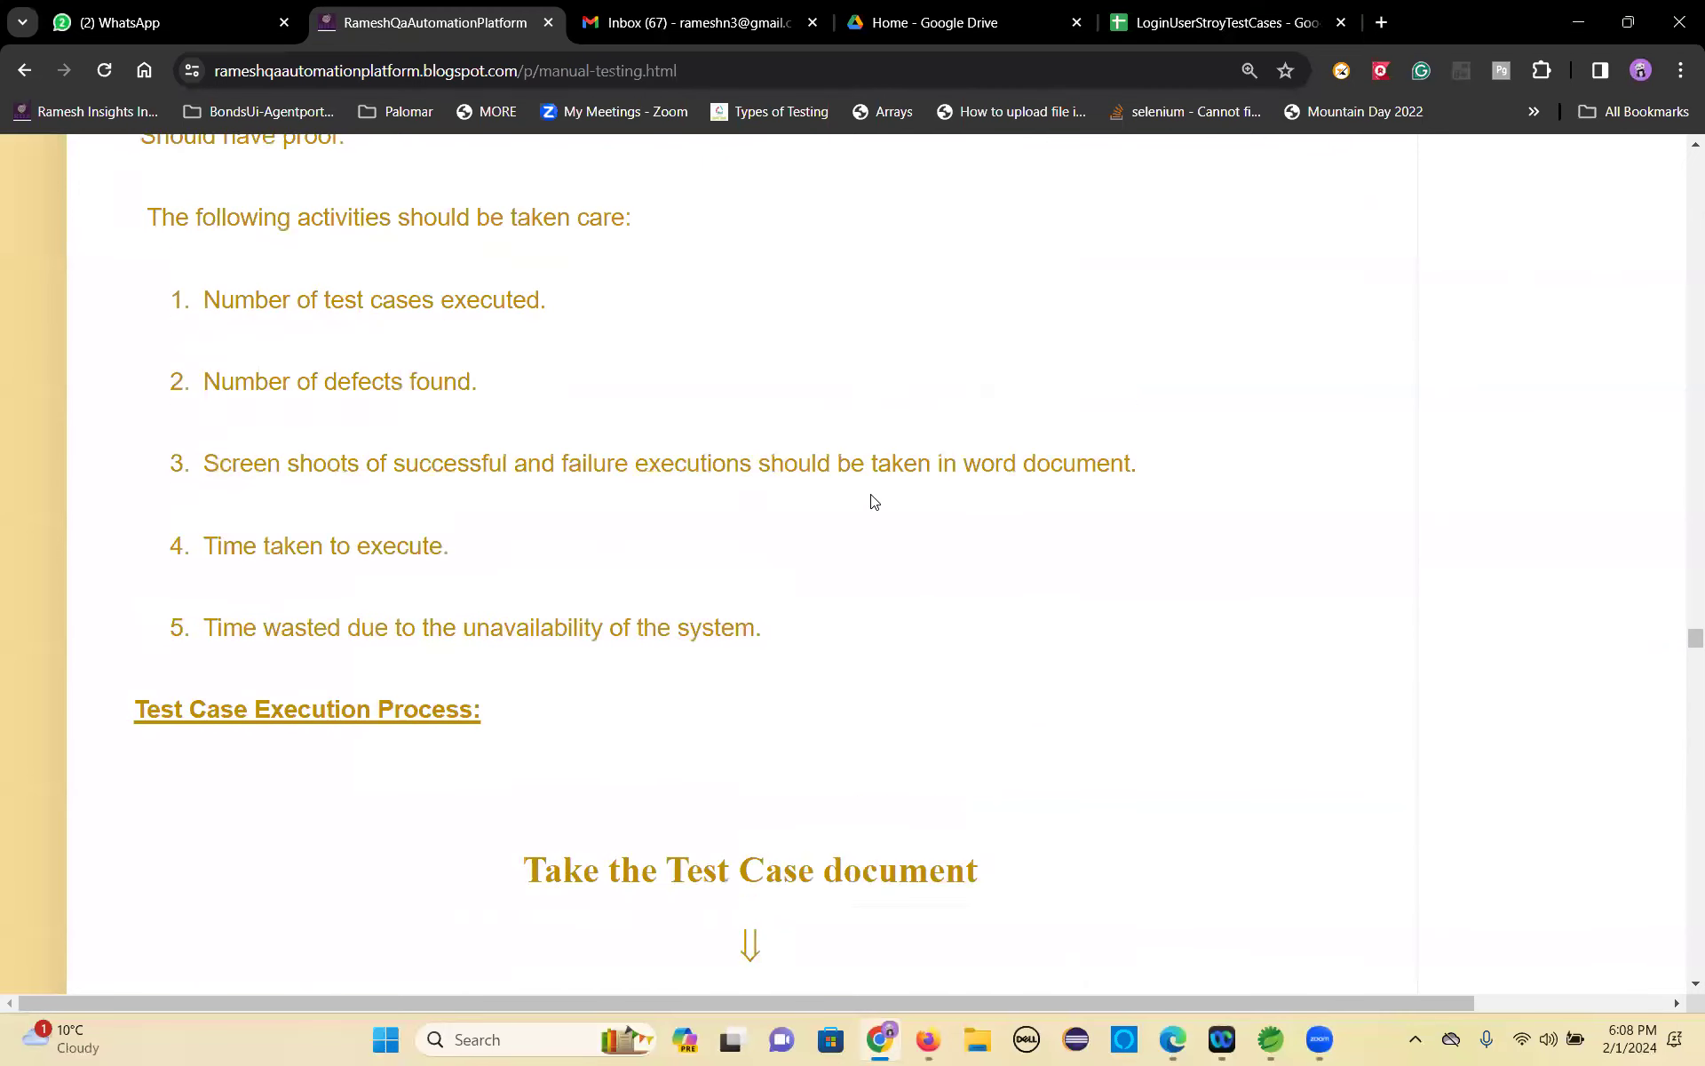
scroll(714, 469, "up", 2)
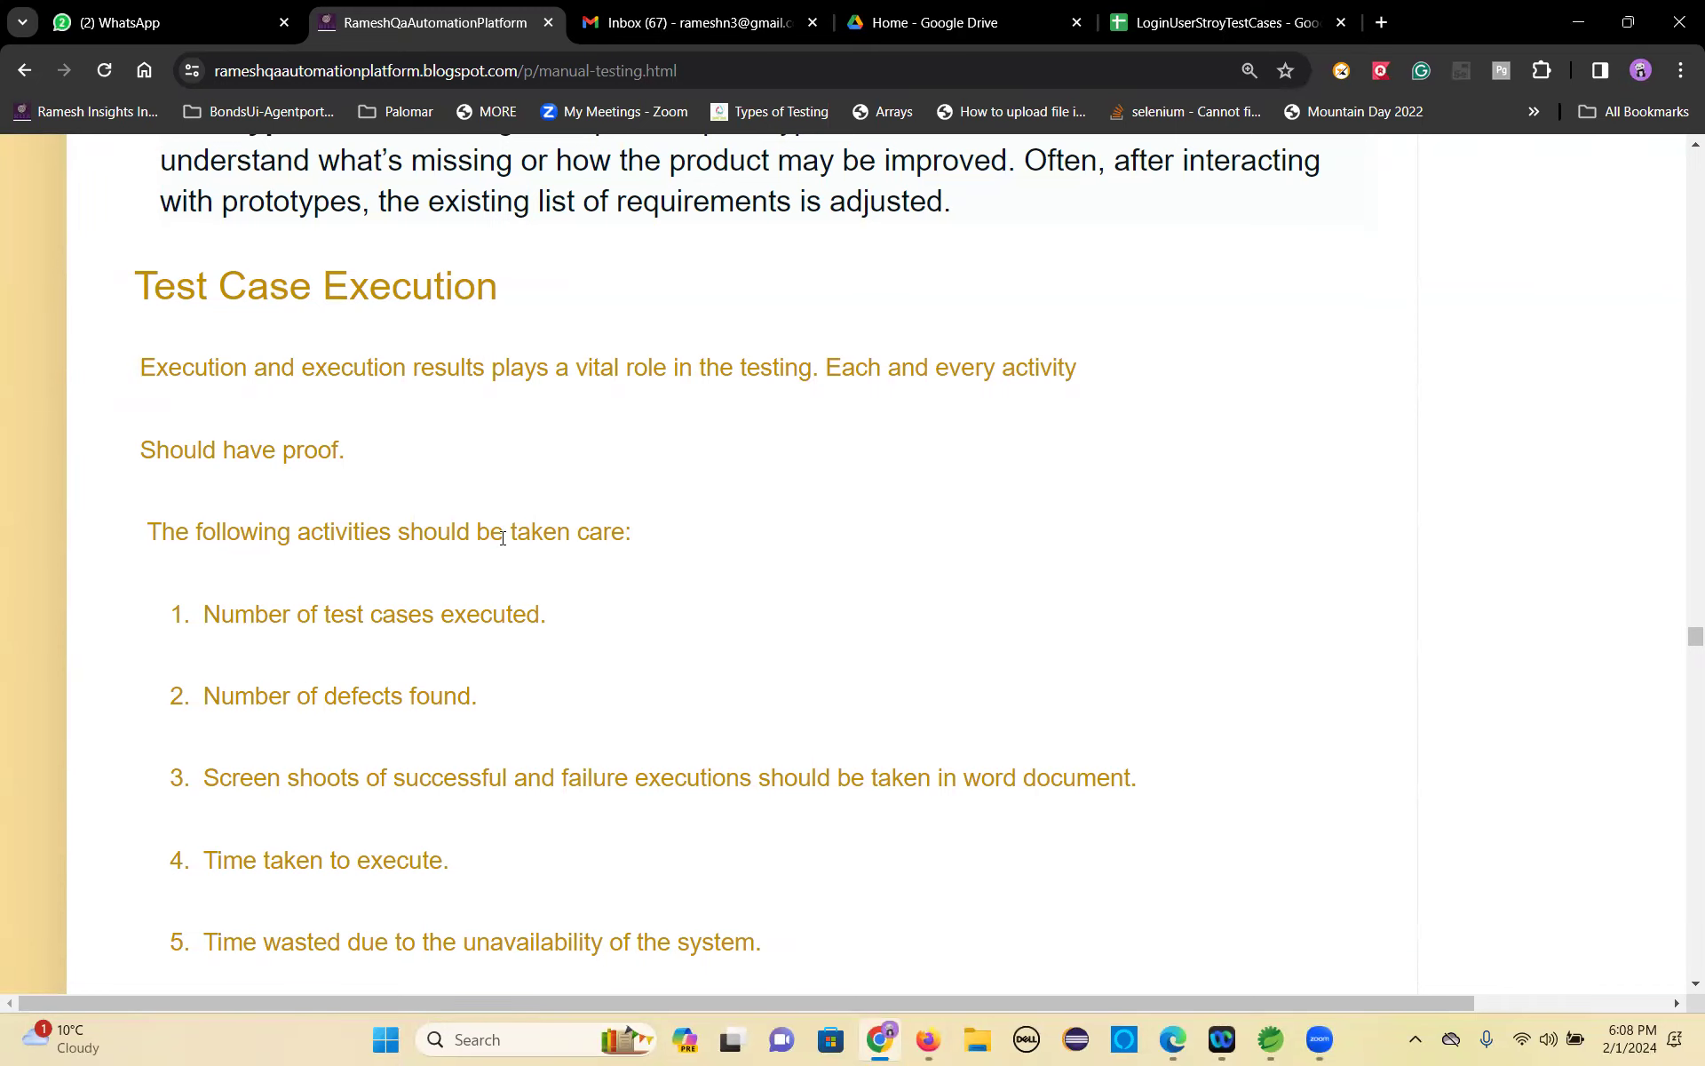
left_click(1225, 22)
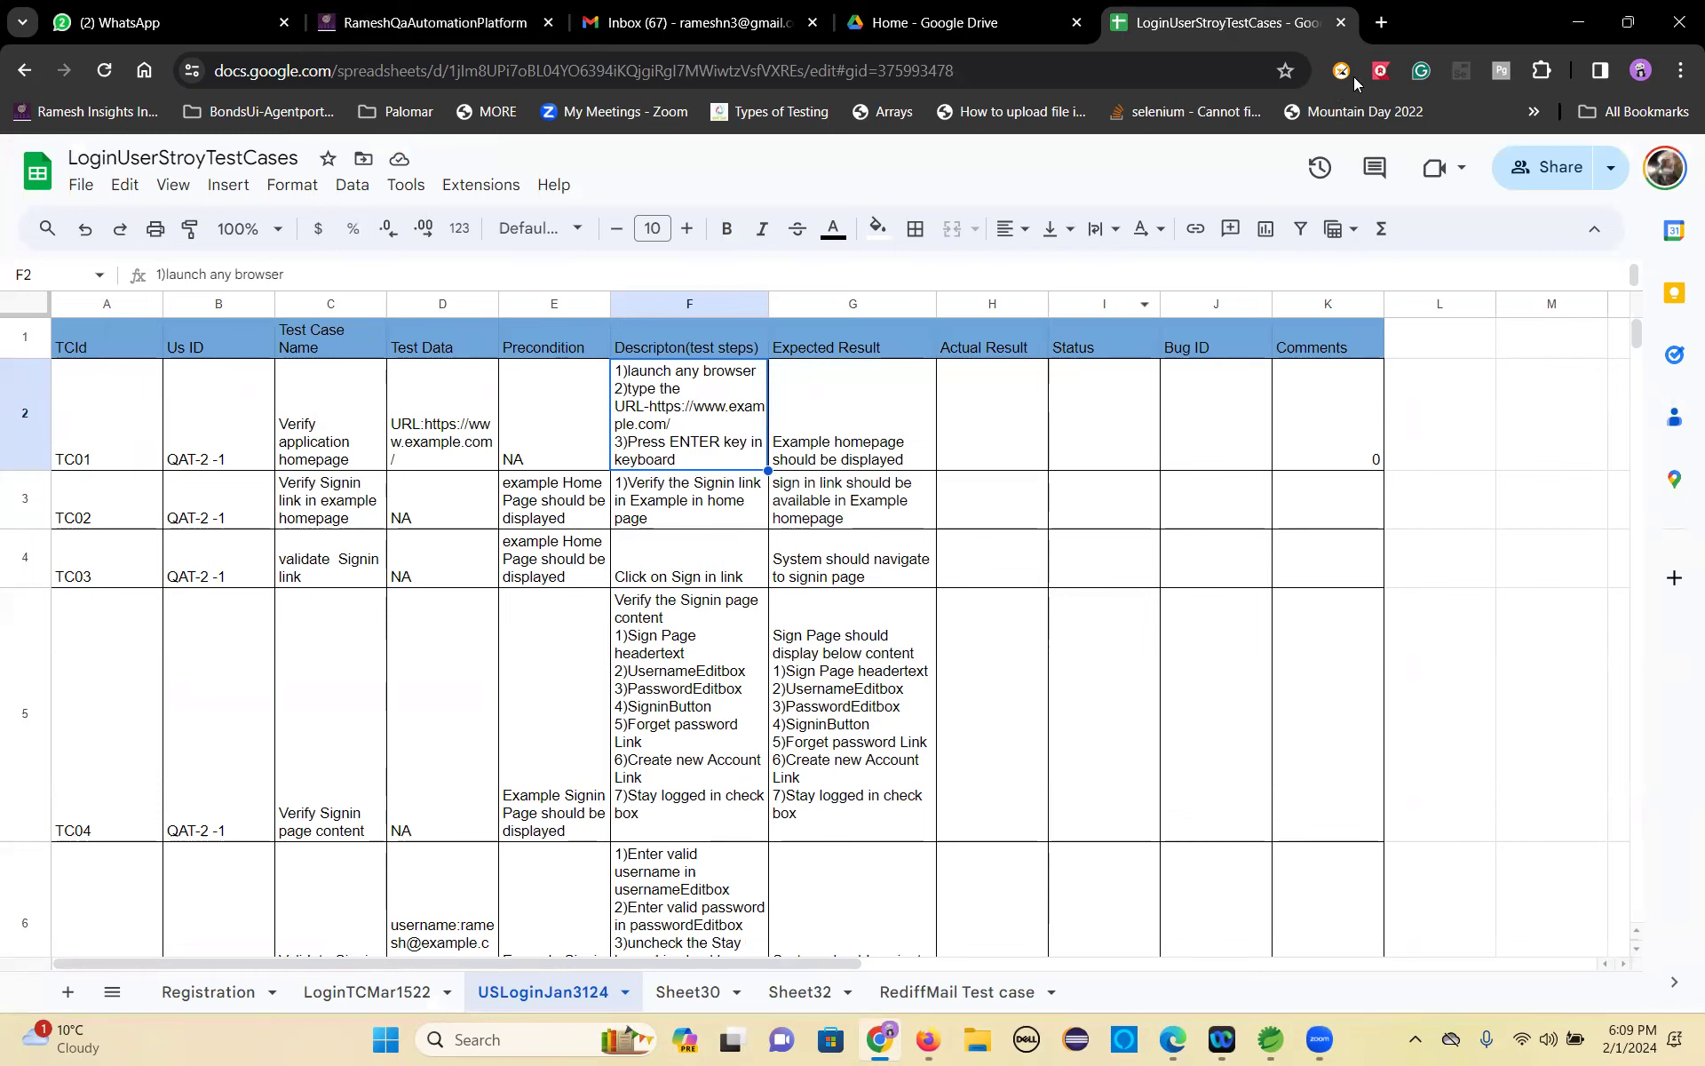
left_click_drag(954, 71, 214, 74)
left_click(686, 450)
left_click(870, 405)
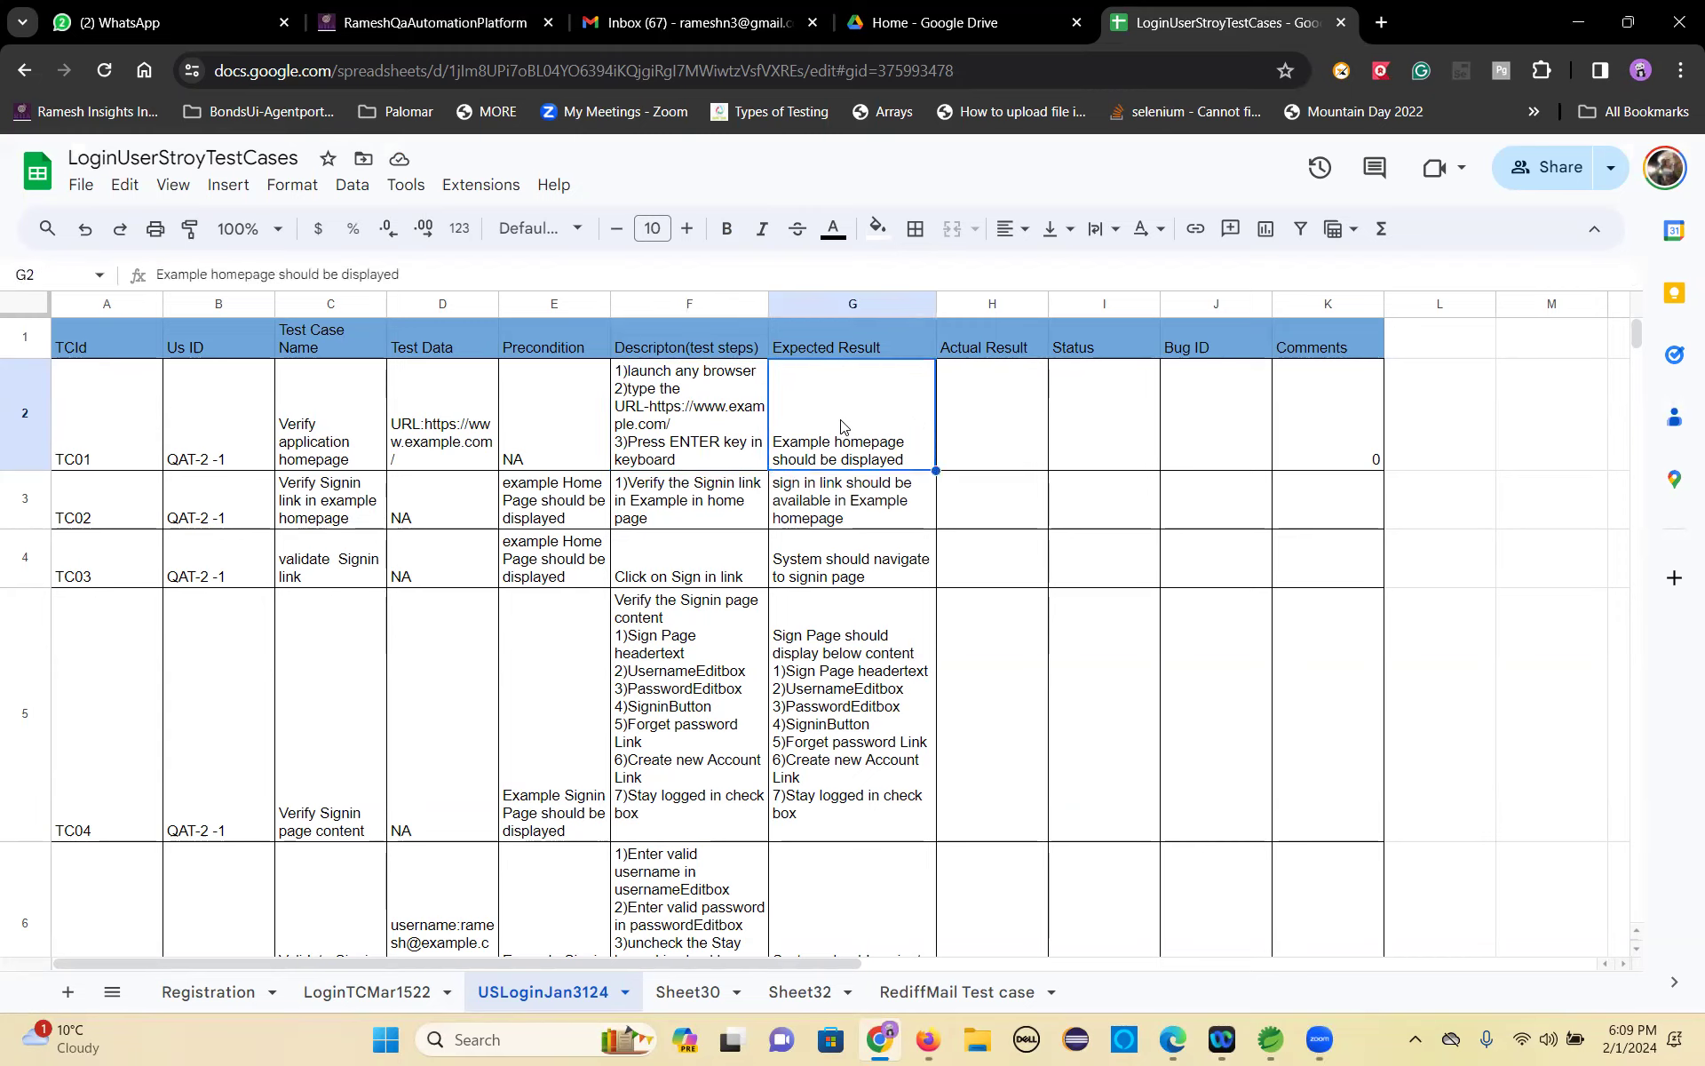
left_click(992, 397)
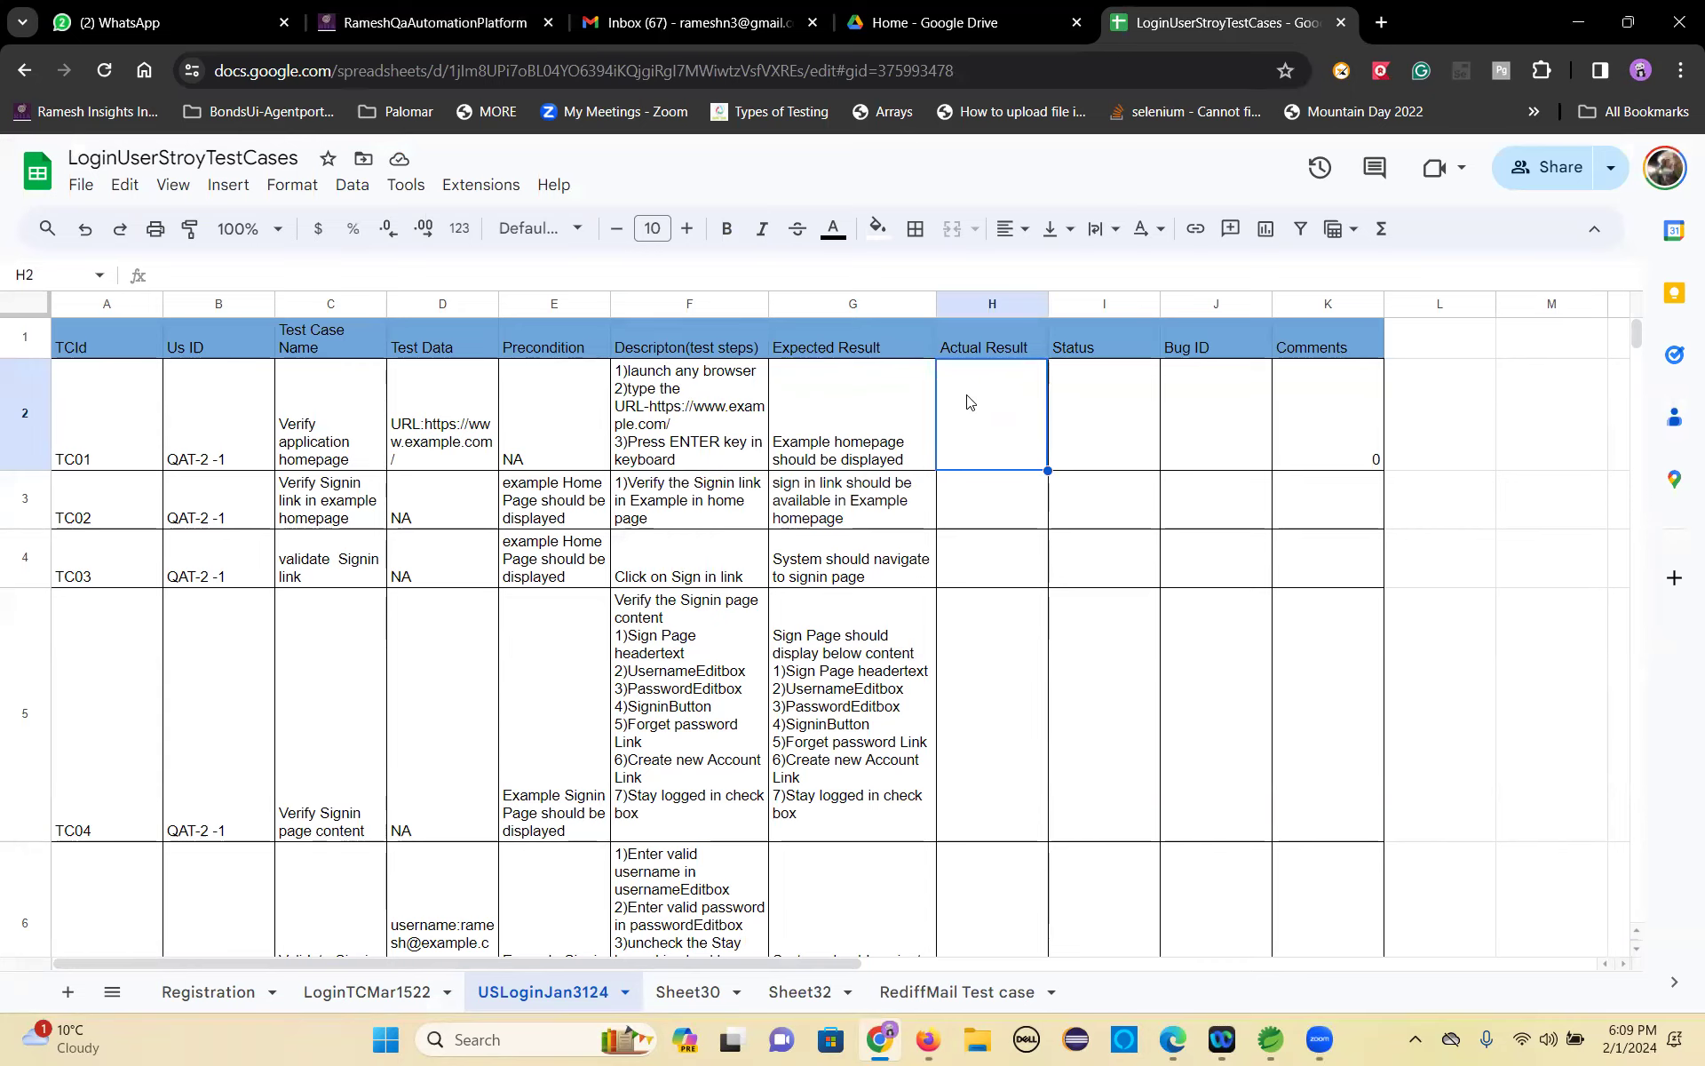
left_click(848, 410)
left_click(985, 398)
left_click(1092, 413)
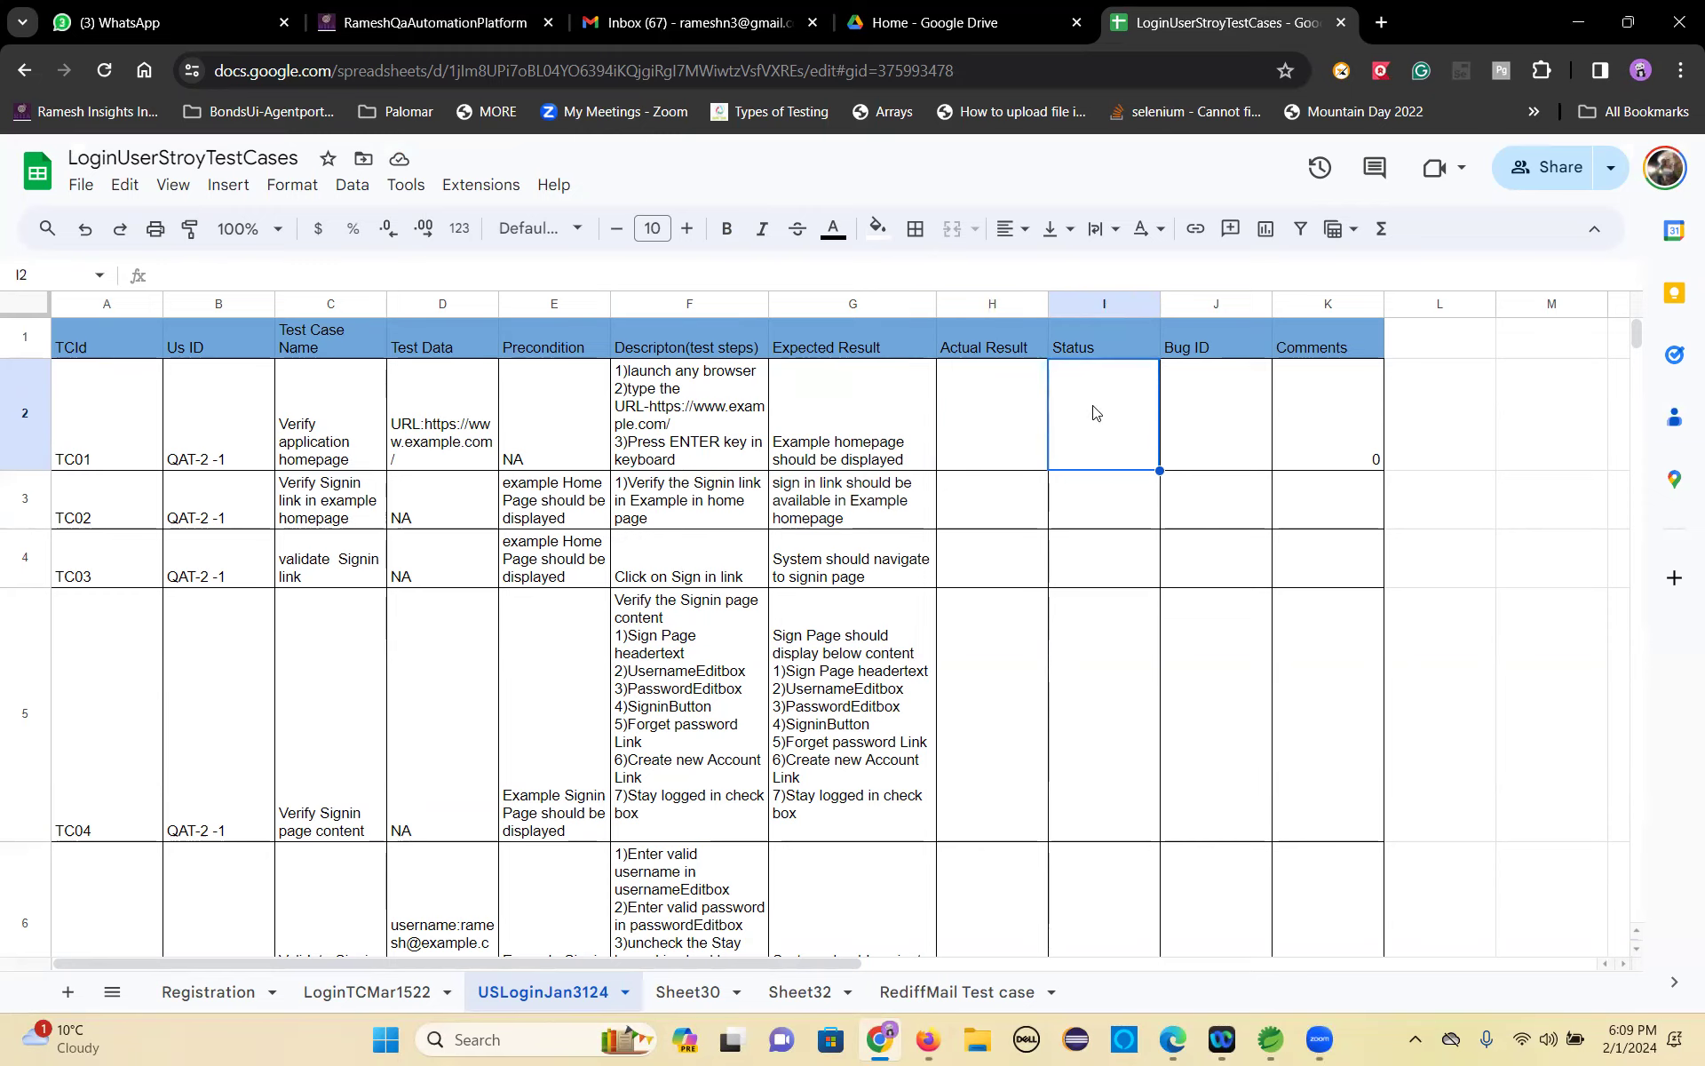